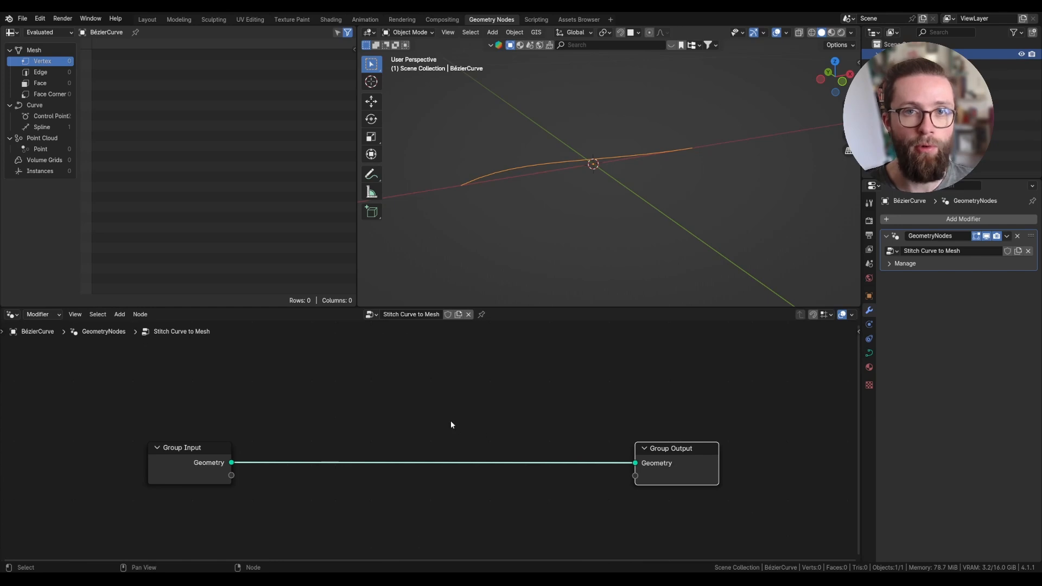
Step: Insert a Separate Components node on the link between Group Input and Group Output
scroll(439, 419, "down", 2)
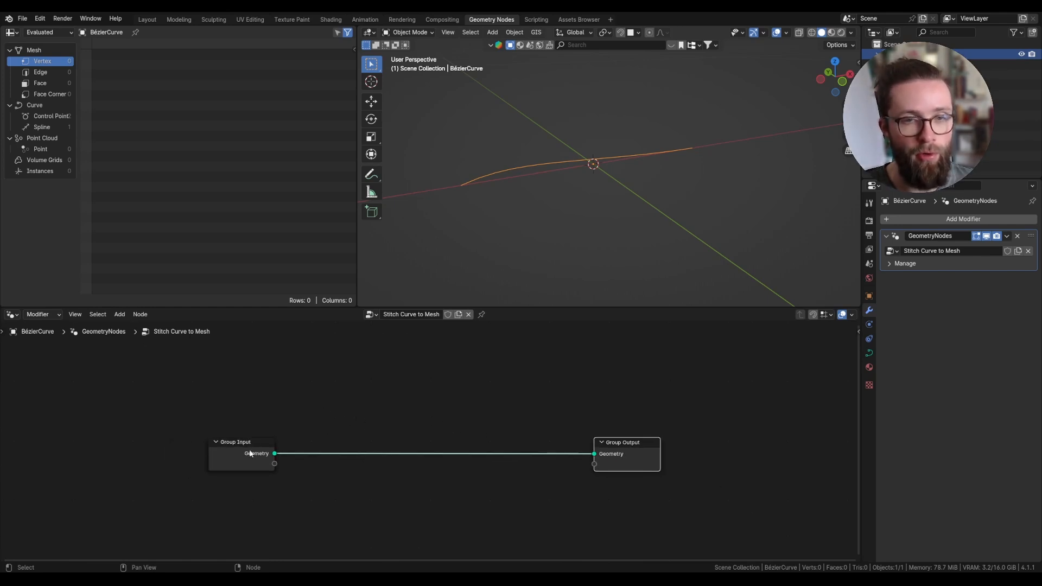
middle_click_drag(252, 454, 317, 423)
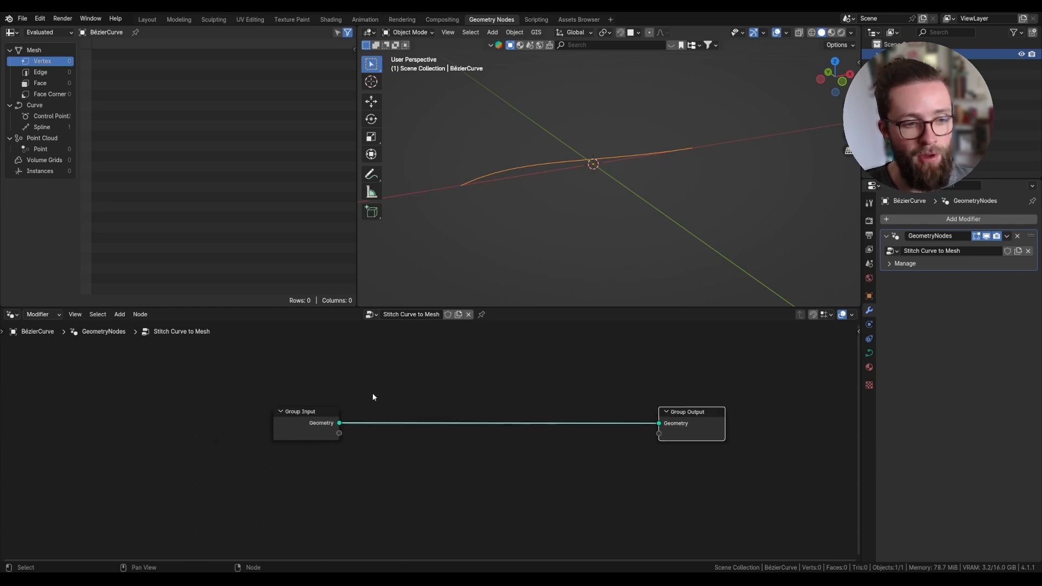
key("shift+a")
left_click(324, 300)
type("sep")
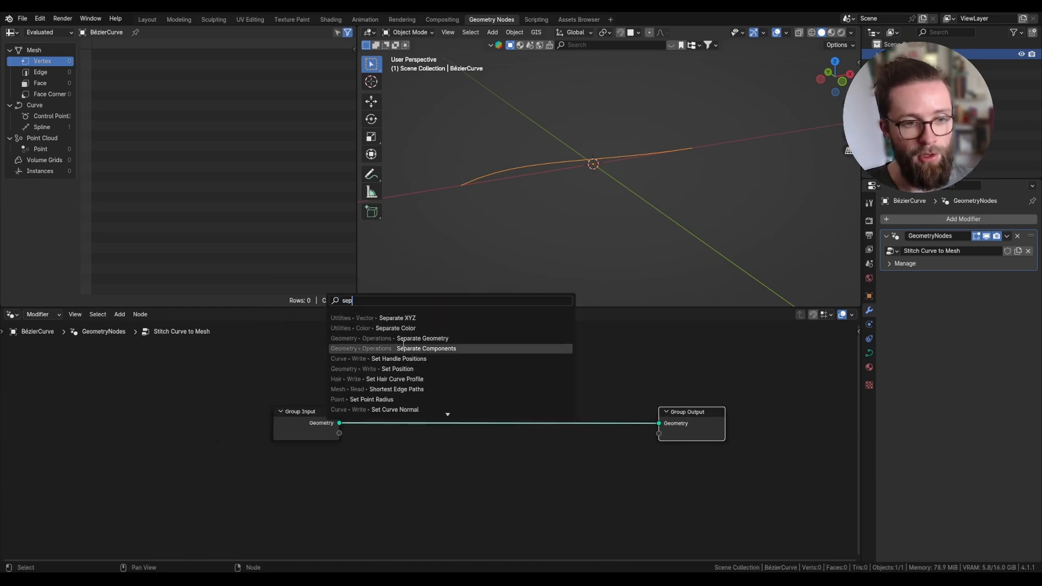
left_click(403, 349)
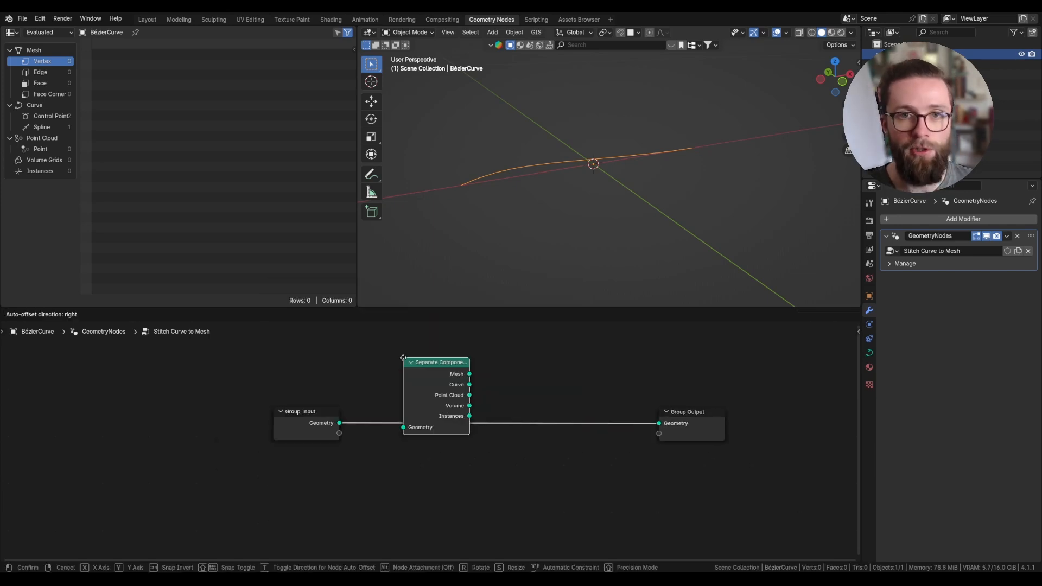
left_click(418, 373)
left_click_drag(323, 419, 316, 420)
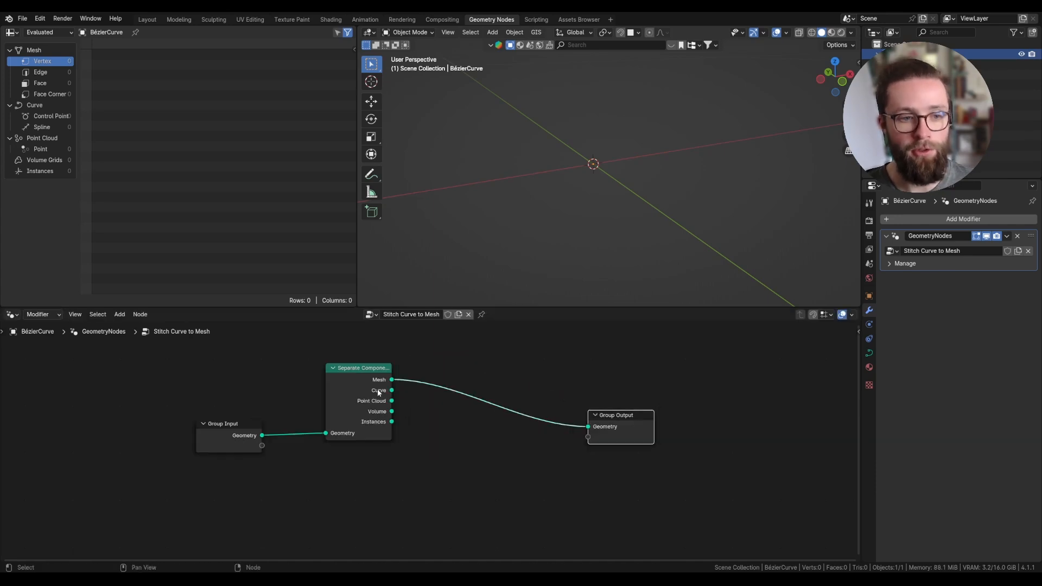
Step: Place a second Group Input node before the Group Output and connect its Geometry directly to the output
left_click_drag(391, 390, 428, 370)
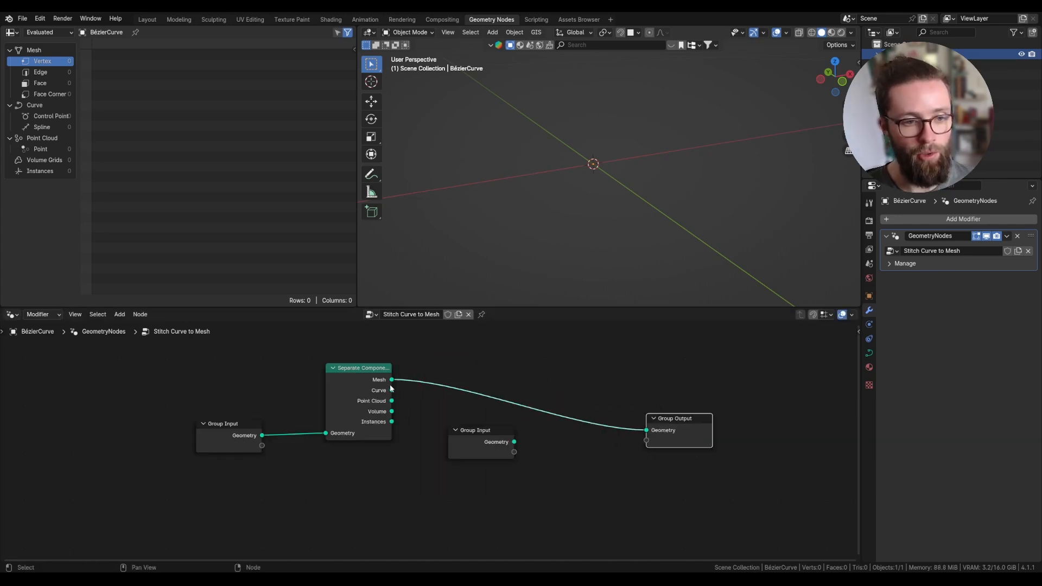
left_click_drag(392, 390, 481, 367)
left_click_drag(673, 422, 683, 429)
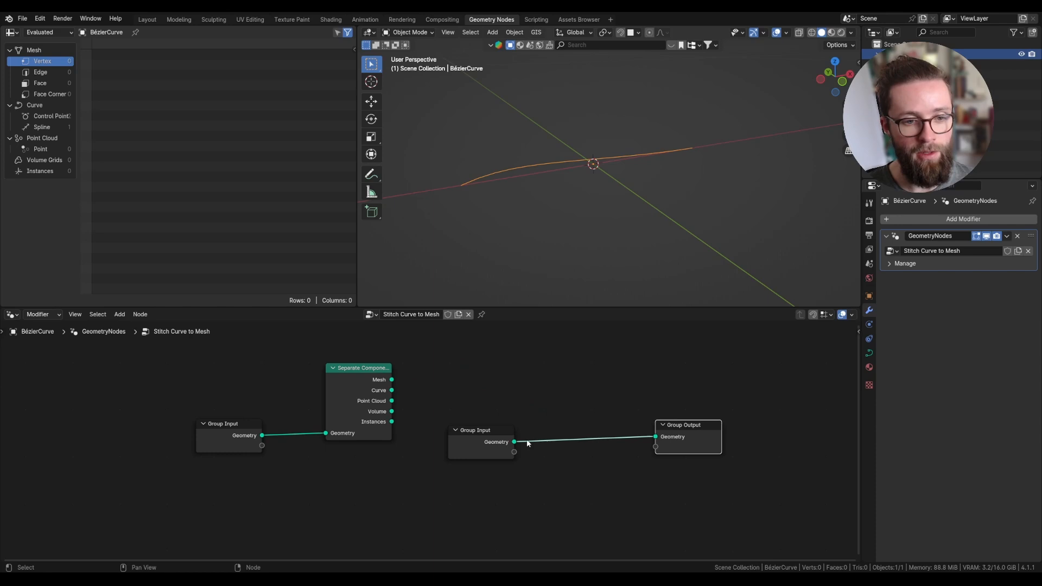
left_click_drag(467, 440, 527, 443)
left_click_drag(685, 425, 700, 426)
Step: Insert a Join Geometry node before the Group Output and connect the Curve output of Separate Components into it
key("shift+a")
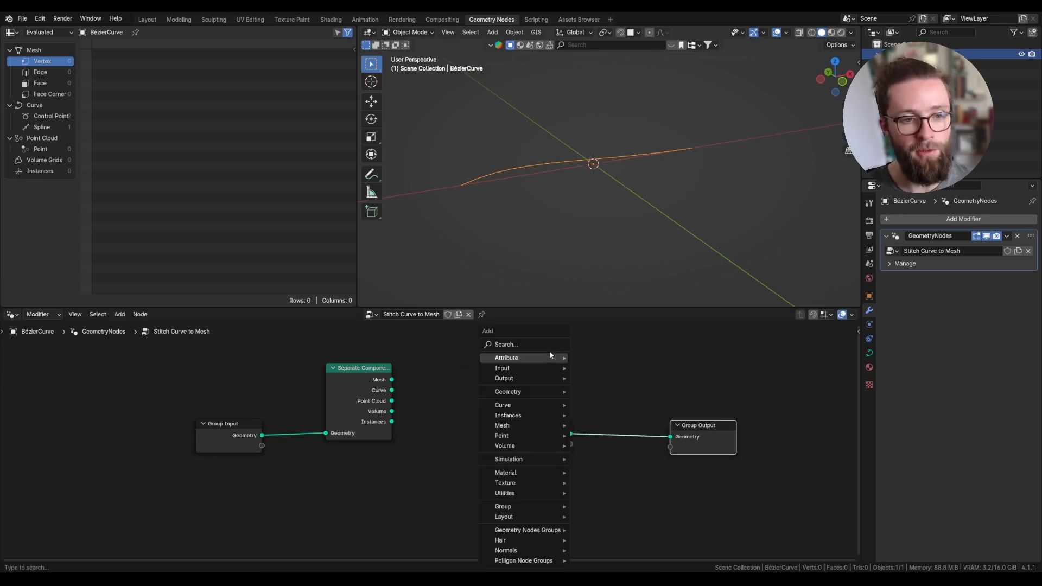
left_click(543, 345)
type("join")
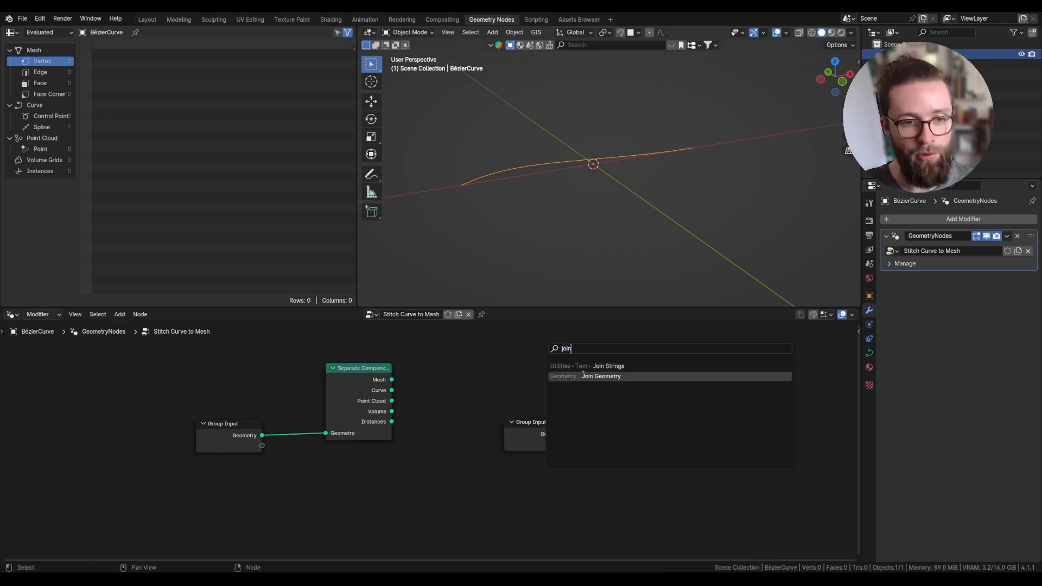
left_click(582, 375)
left_click(632, 430)
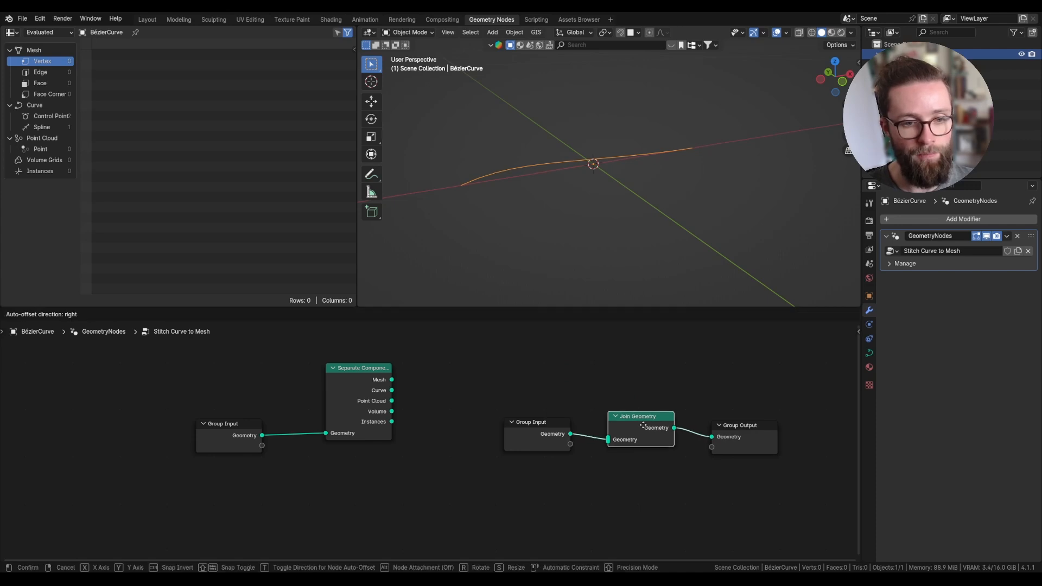
left_click(374, 396)
left_click_drag(391, 390, 601, 441)
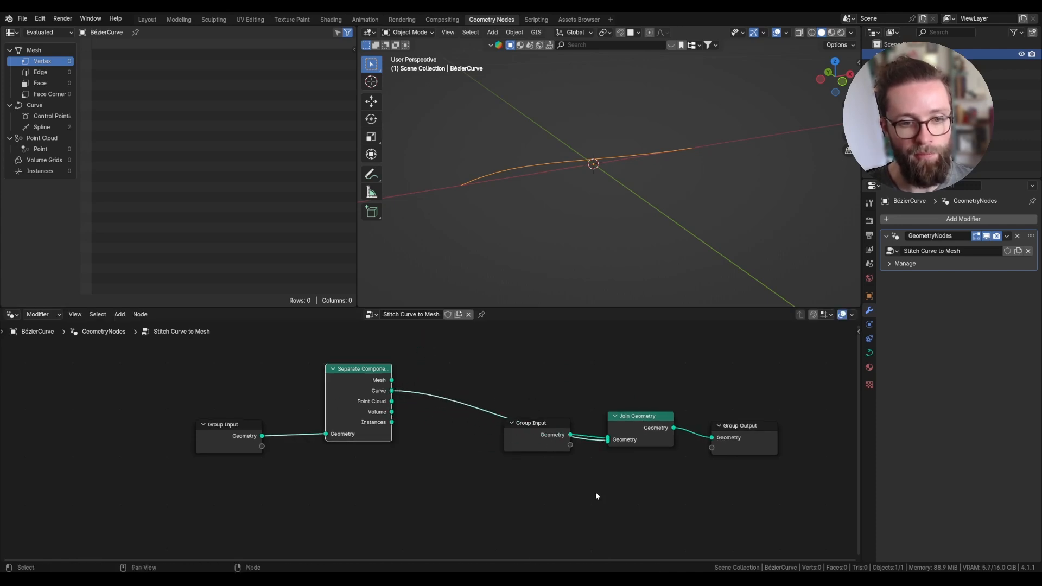
Step: Frame the second Group Input, Join Geometry and Group Output nodes and label the frame "OUTPUT GEOMETRY"
left_click_drag(545, 433, 639, 442)
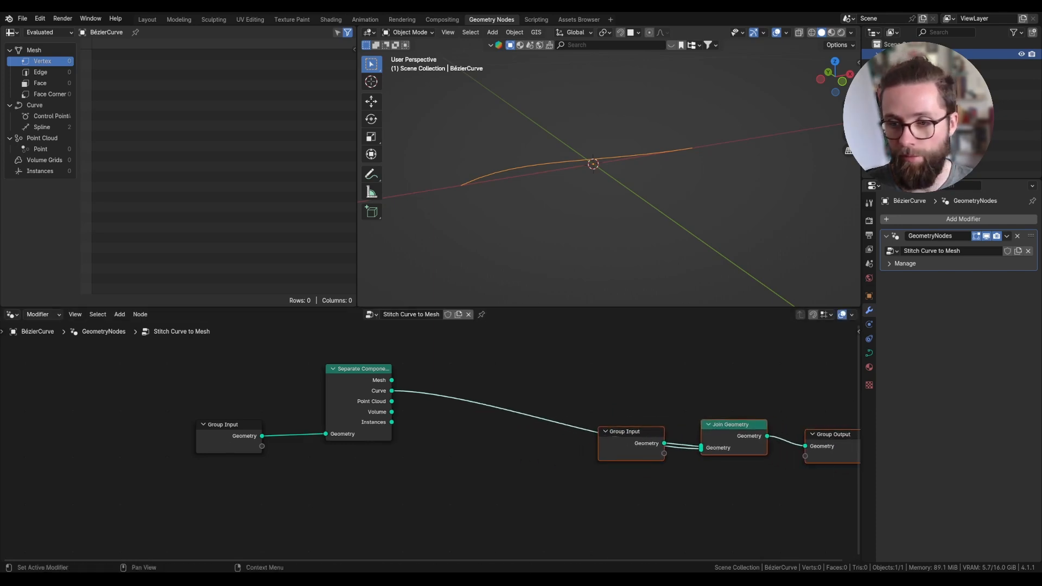
key("ctrl+j")
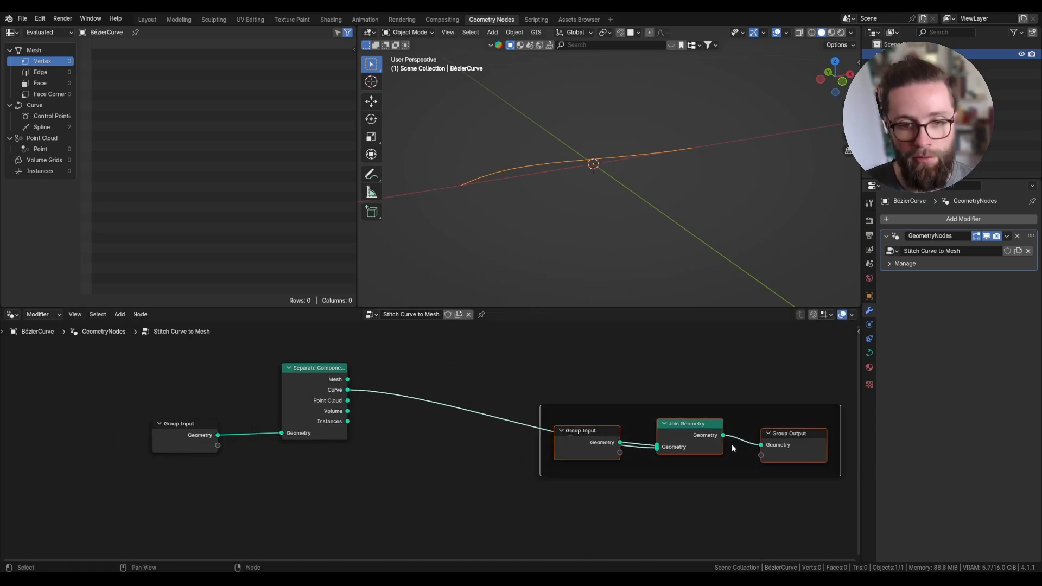
left_click(738, 418)
key("n")
left_click(810, 374)
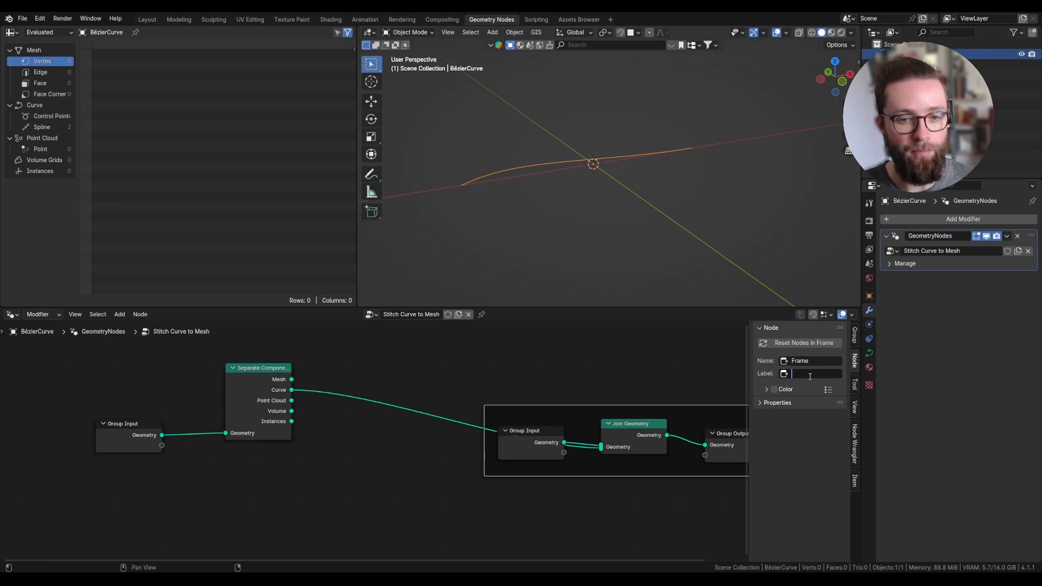
type("OUTPUT GEOMET")
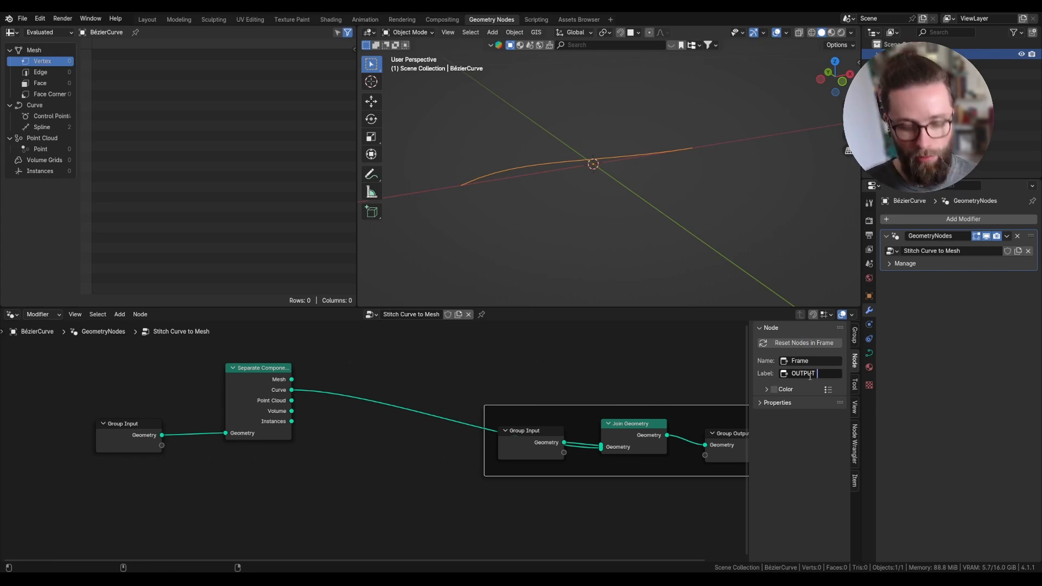
type("RY")
key("Return")
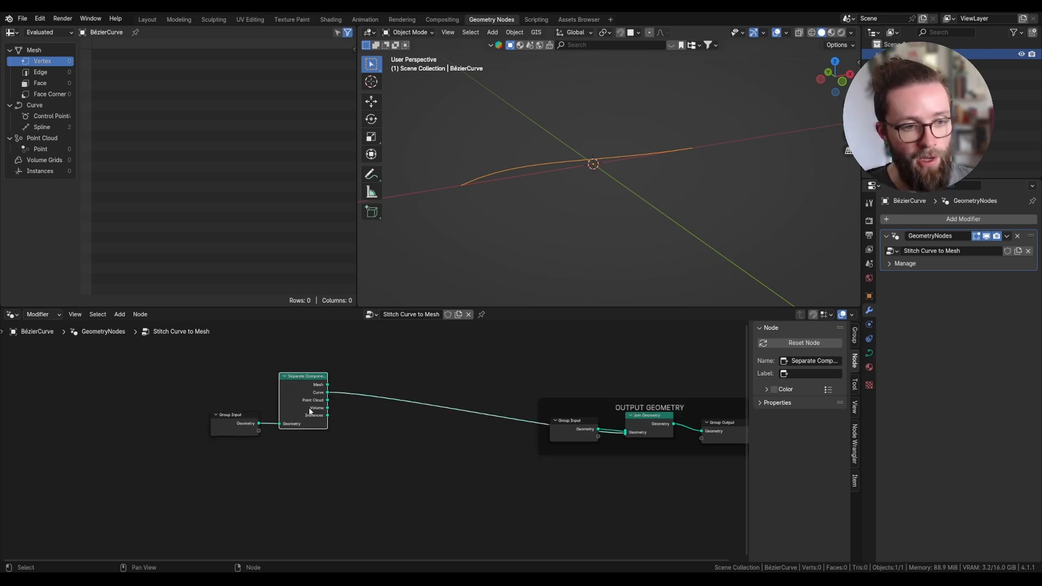
Step: Insert a Separate Geometry node on the Curve link coming from Separate Components
scroll(345, 377, "up", 4)
middle_click_drag(361, 387, 451, 405)
key("shift+a")
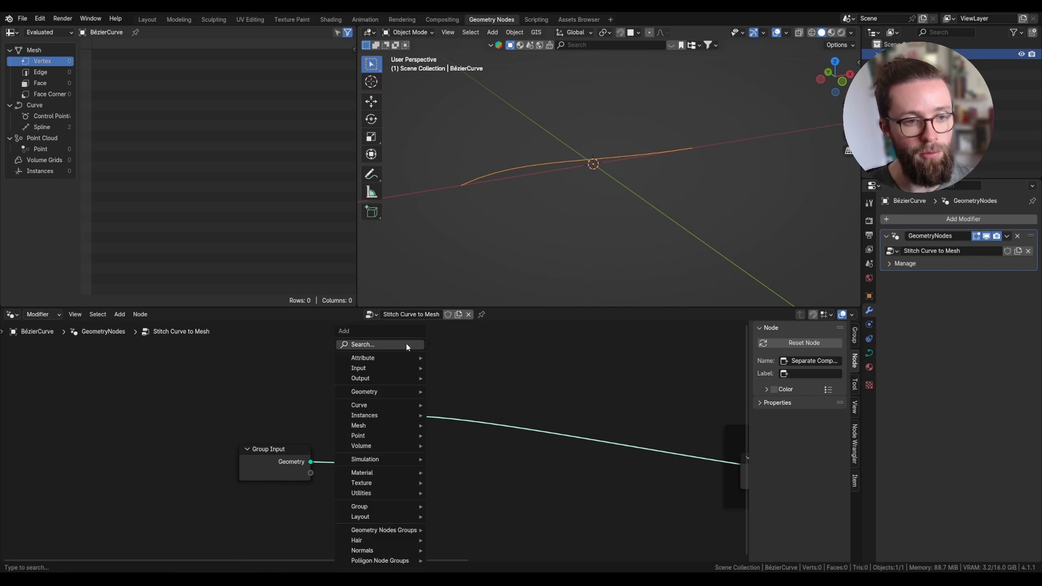
left_click(406, 343)
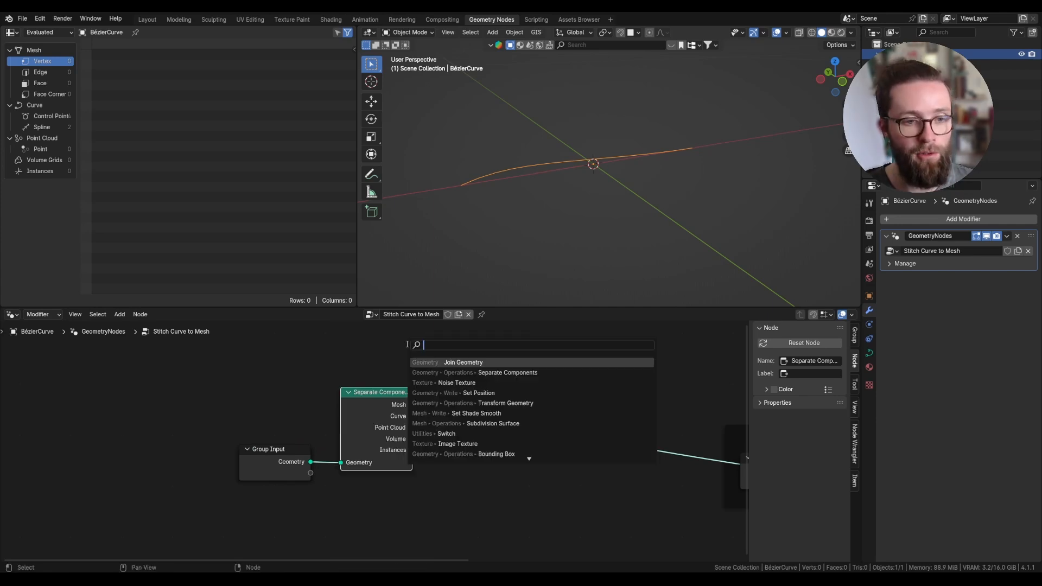
type("separate geo")
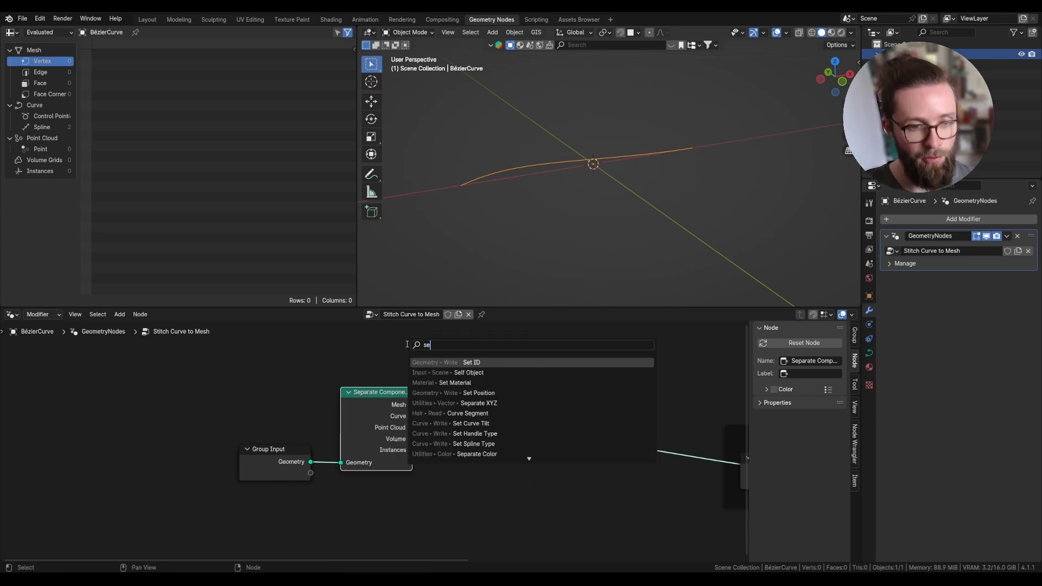
key("Return")
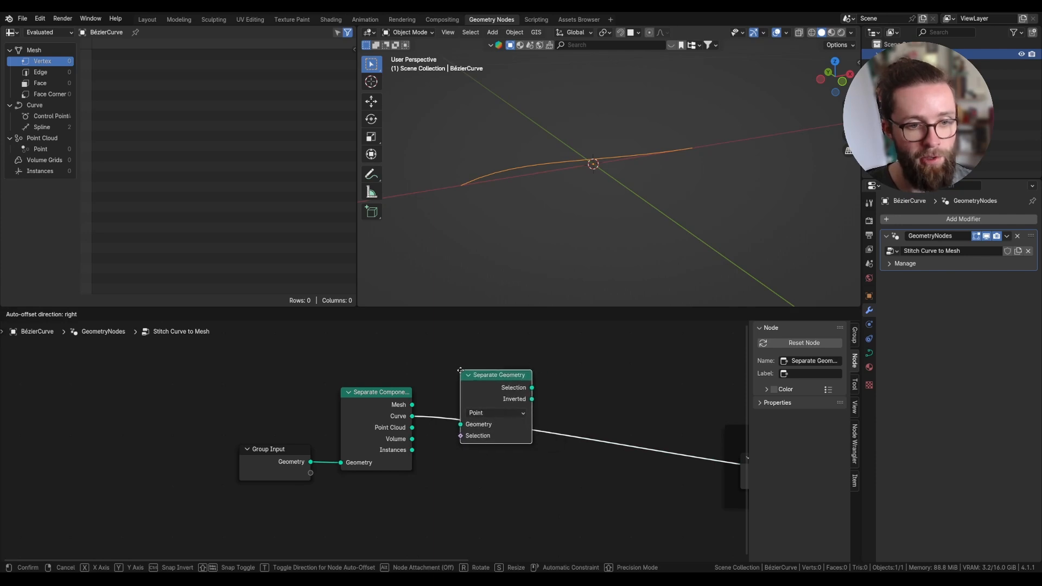
left_click(456, 367)
scroll(491, 429, "down", 2)
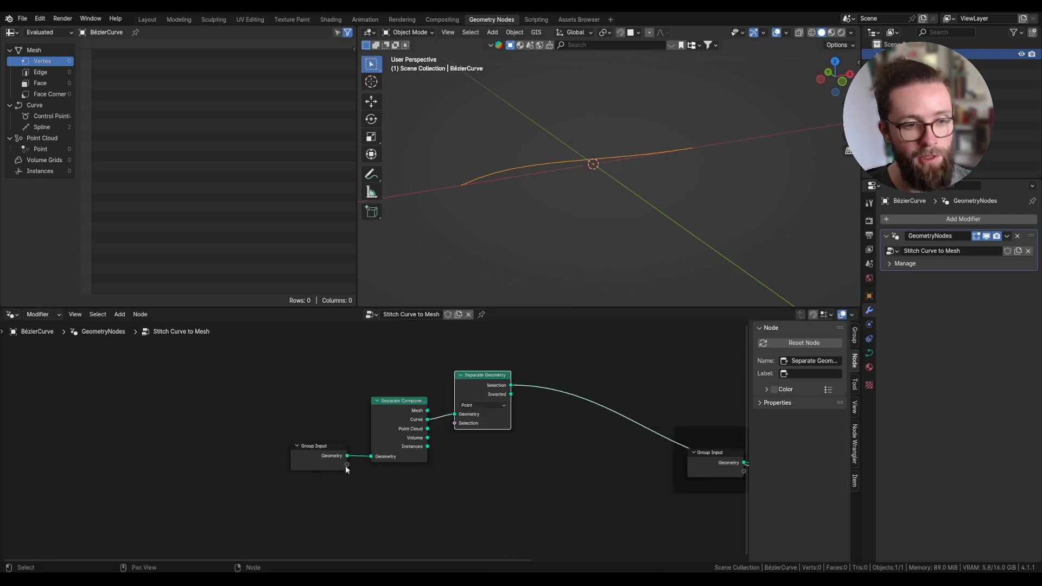
Step: Expose the Separate Geometry Selection as a group input and rename that input "Thread Attribute"
left_click_drag(347, 464, 455, 424)
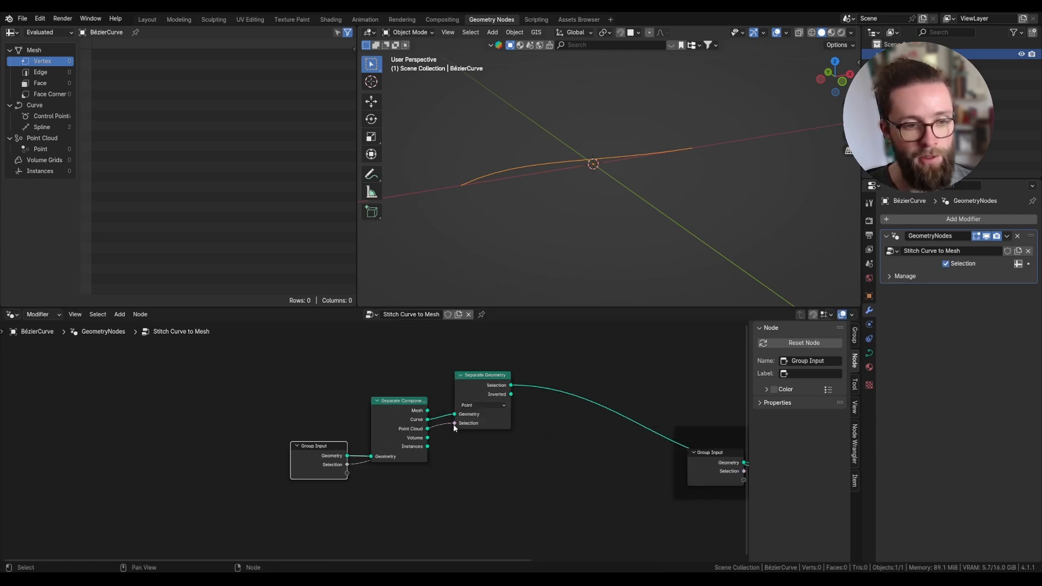
left_click(855, 335)
double_click(792, 368)
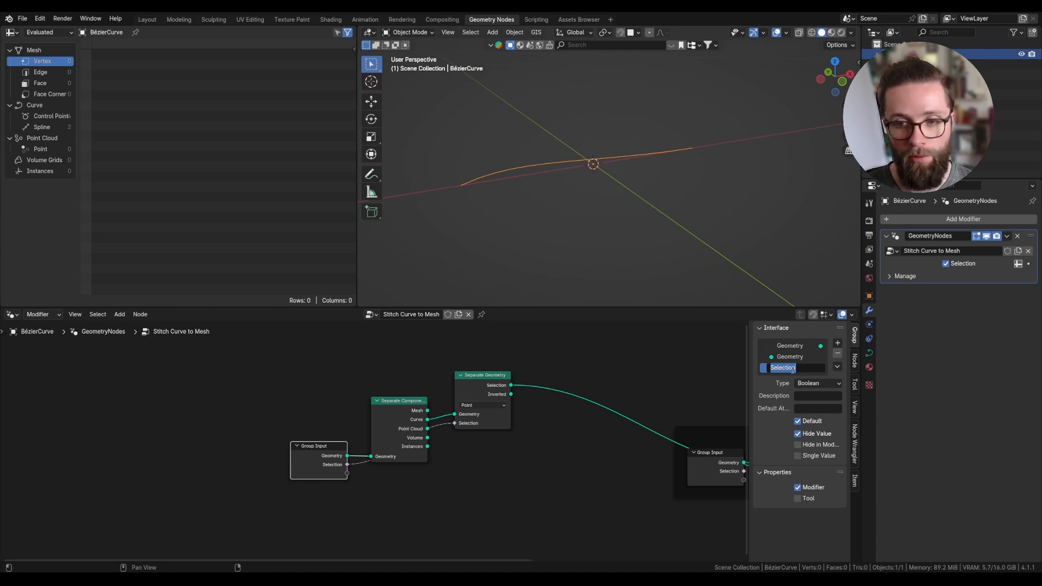
type("Thread Attribute")
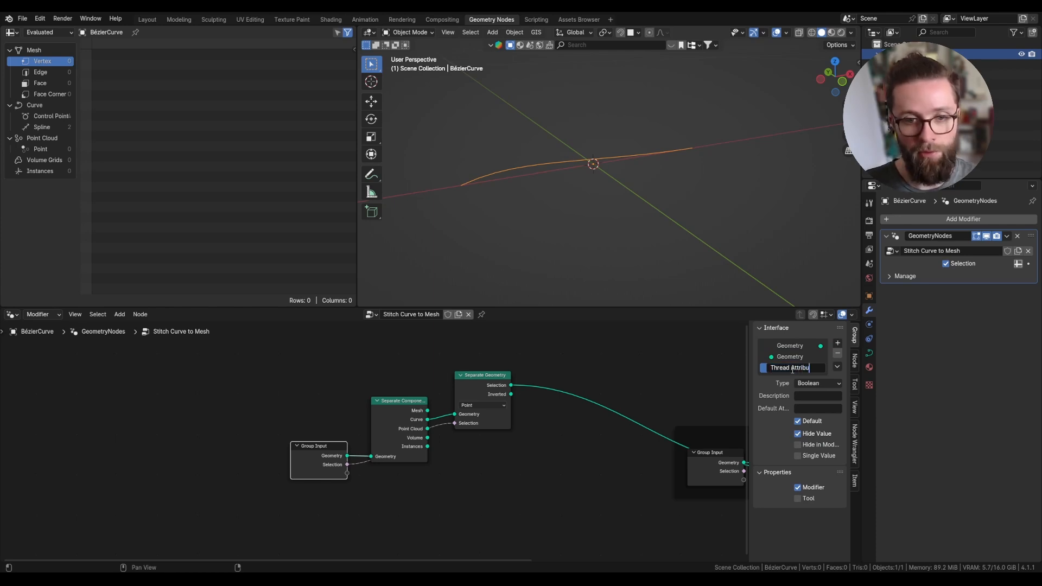
key("Return")
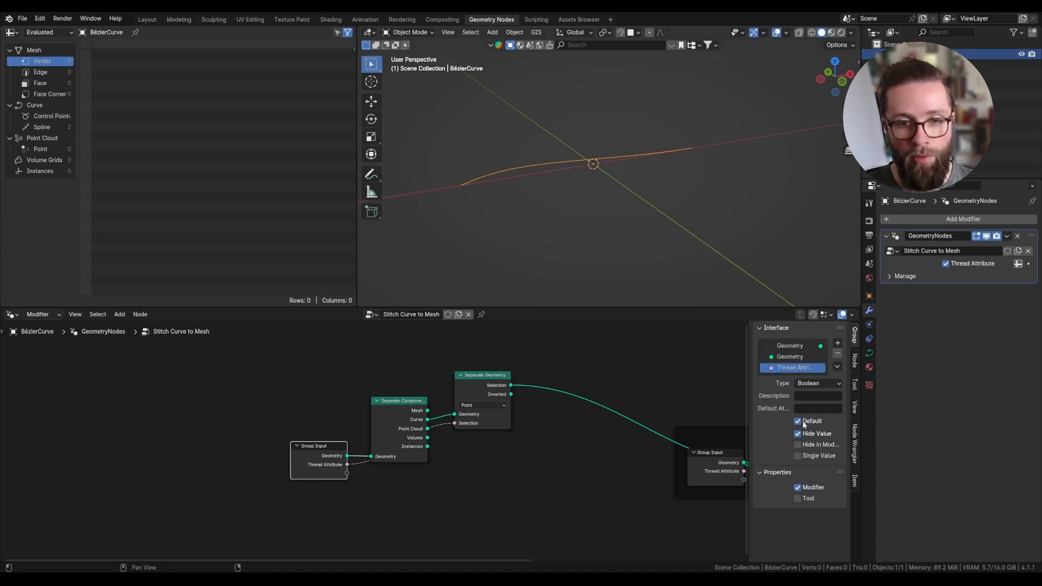
Step: Frame the first Group Input, Separate Components and Separate Geometry nodes and label the frame "SELECT CURVES"
left_click_drag(248, 510, 536, 355)
key("ctrl+j")
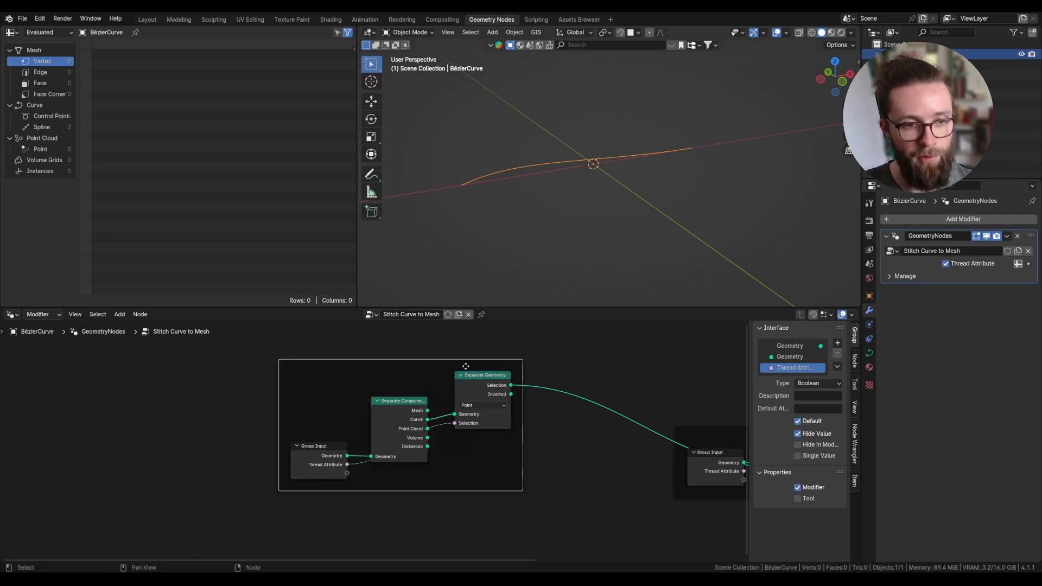
left_click(855, 360)
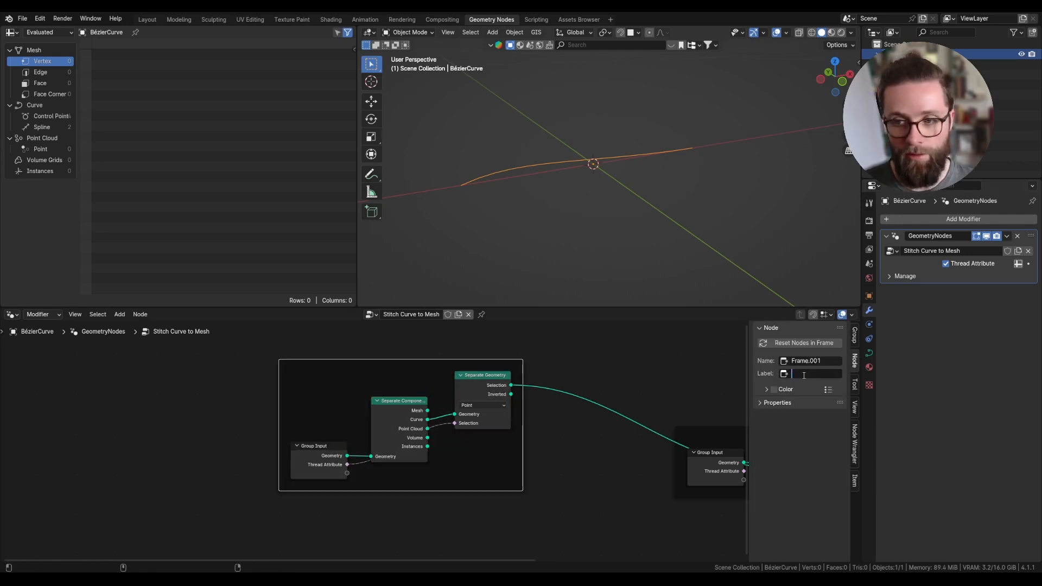
type("SELECT CURVES")
key("Return")
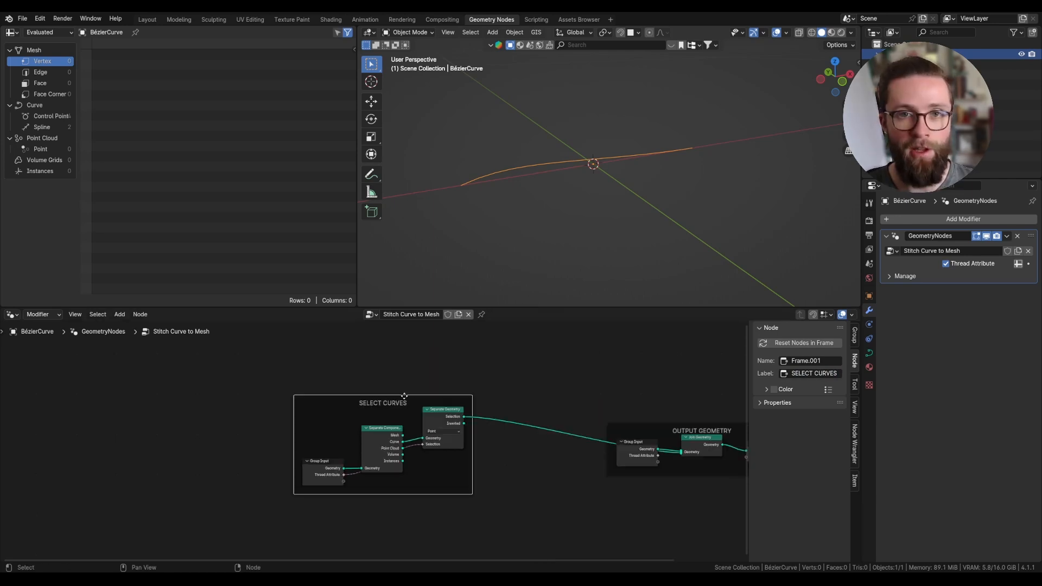
Step: Insert a Set Curve Radius node after the SELECT CURVES frame with its radius set to 1 m
left_click_drag(381, 405, 273, 446)
key("shift+a")
type("sub")
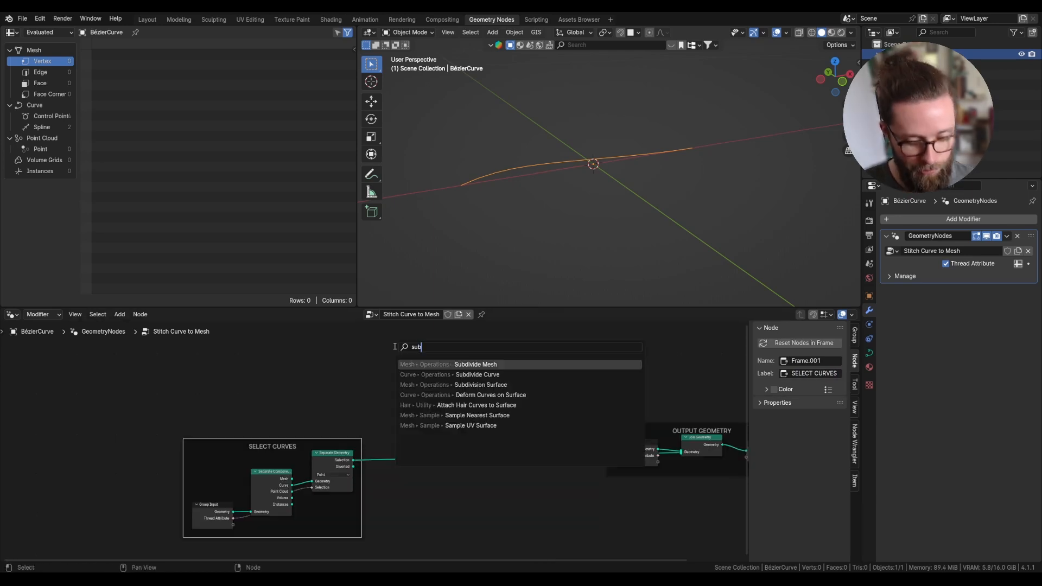
key("BackSpace")
key("BackSpace")
key("BackSpace")
type("set c")
left_click(463, 385)
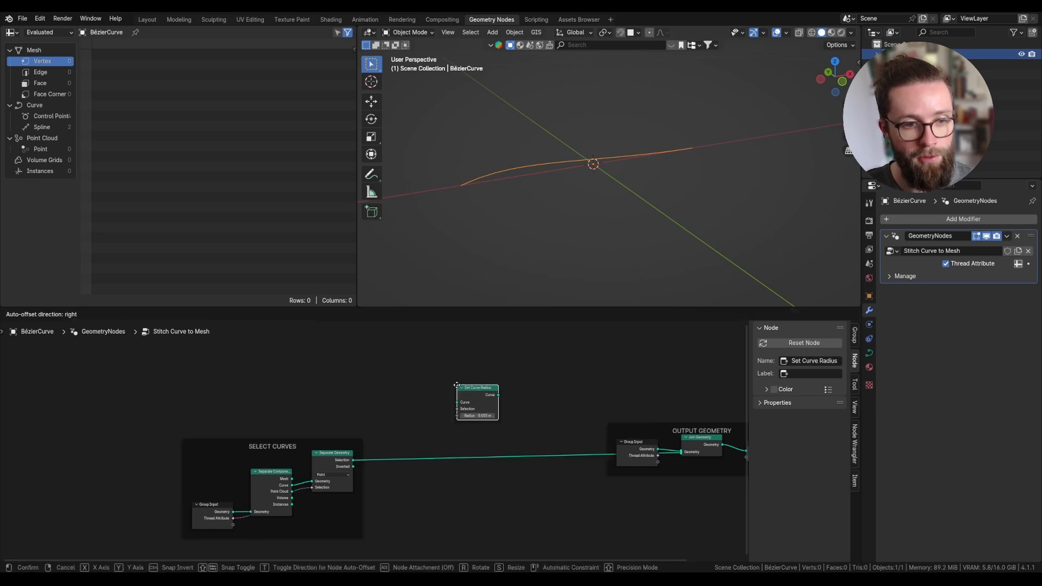
left_click(429, 413)
scroll(419, 424, "up", 3)
scroll(431, 422, "down", 2)
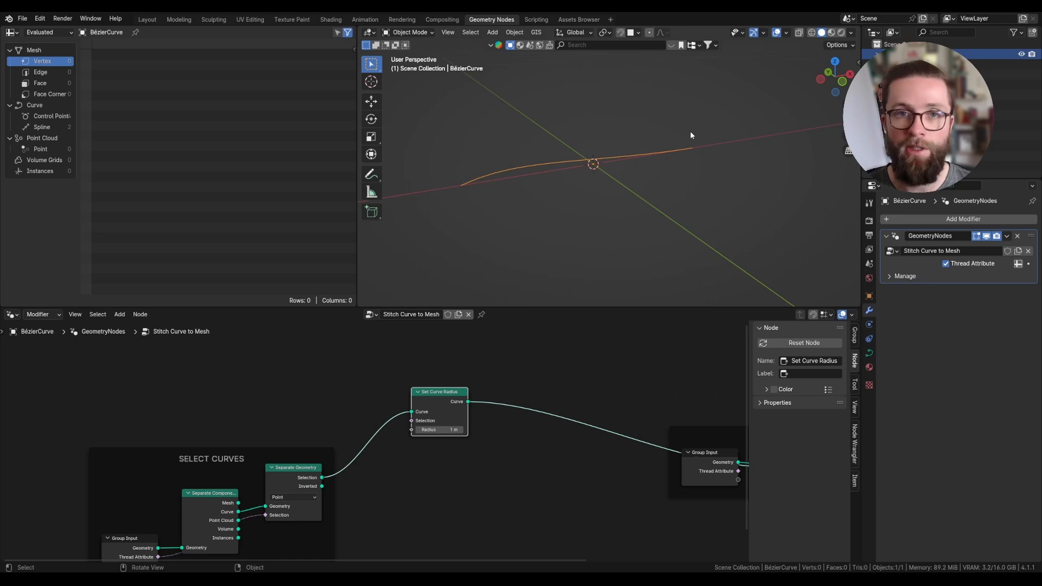
Step: Check the radius of the curve's end control point in Edit Mode and return to Object Mode
key("n")
middle_click_drag(691, 135, 571, 161)
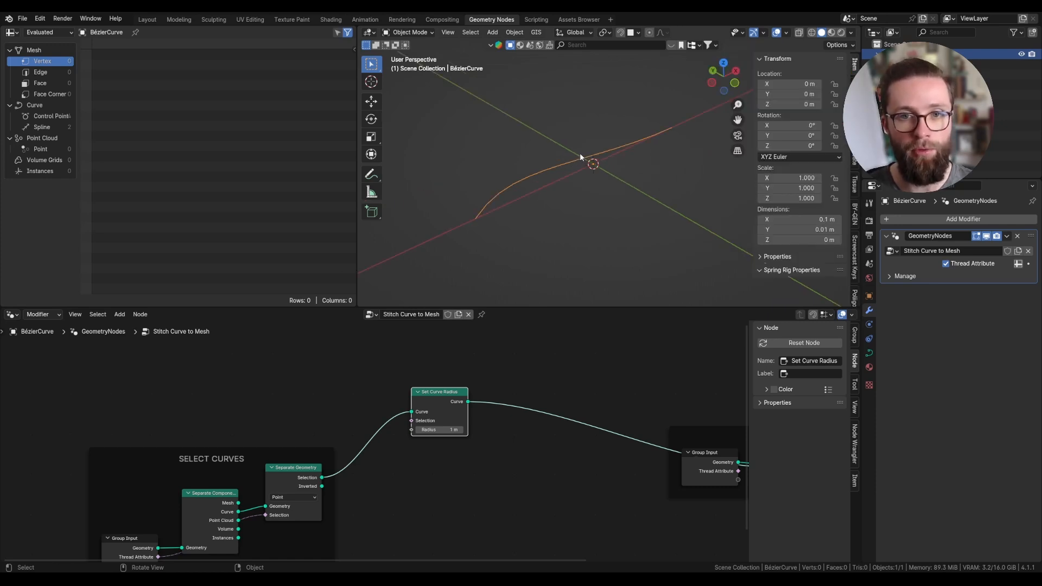
key("Tab")
left_click(482, 219)
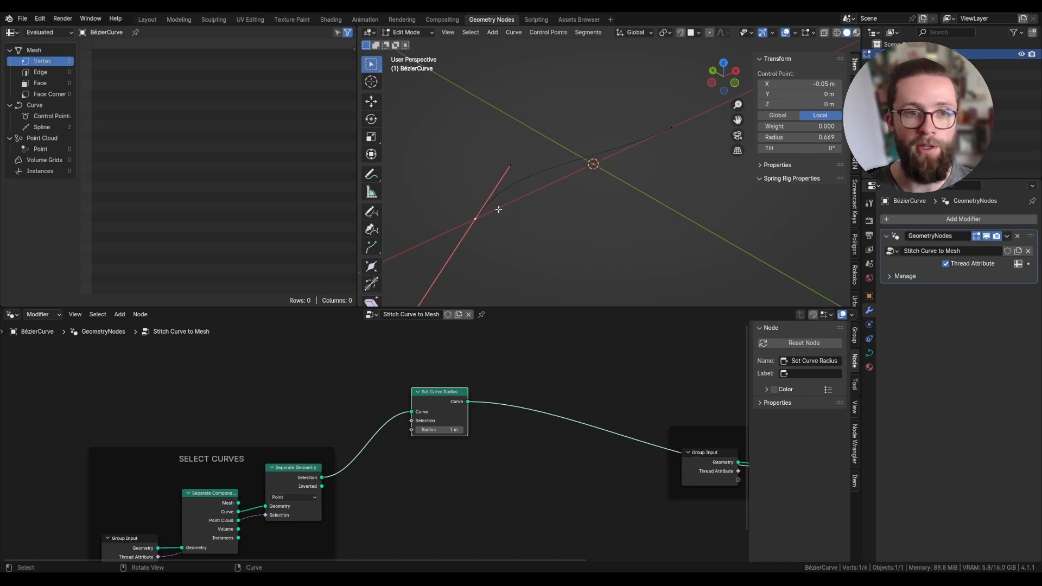
left_click_drag(448, 395, 442, 384)
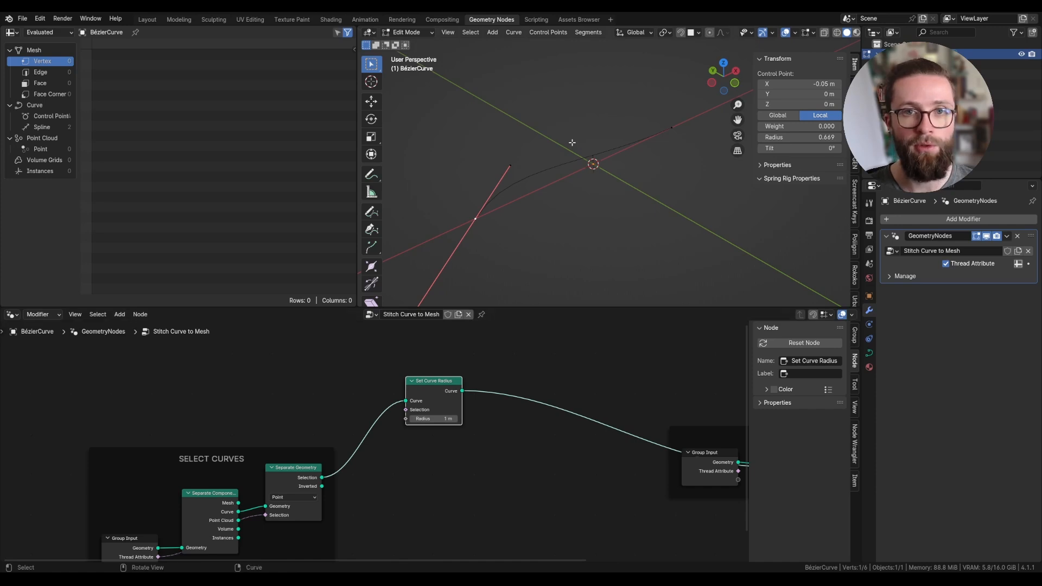
key("Tab")
Step: Insert a Subdivide Curve node between the Set Curve Radius node and the output frame
key("shift+a")
type("t")
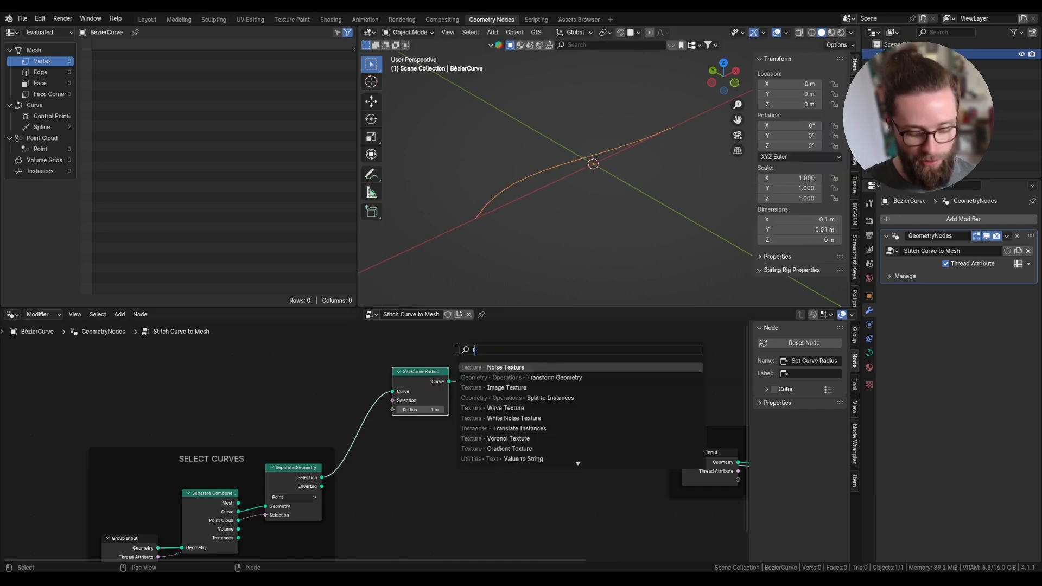
key("BackSpace")
type("sub")
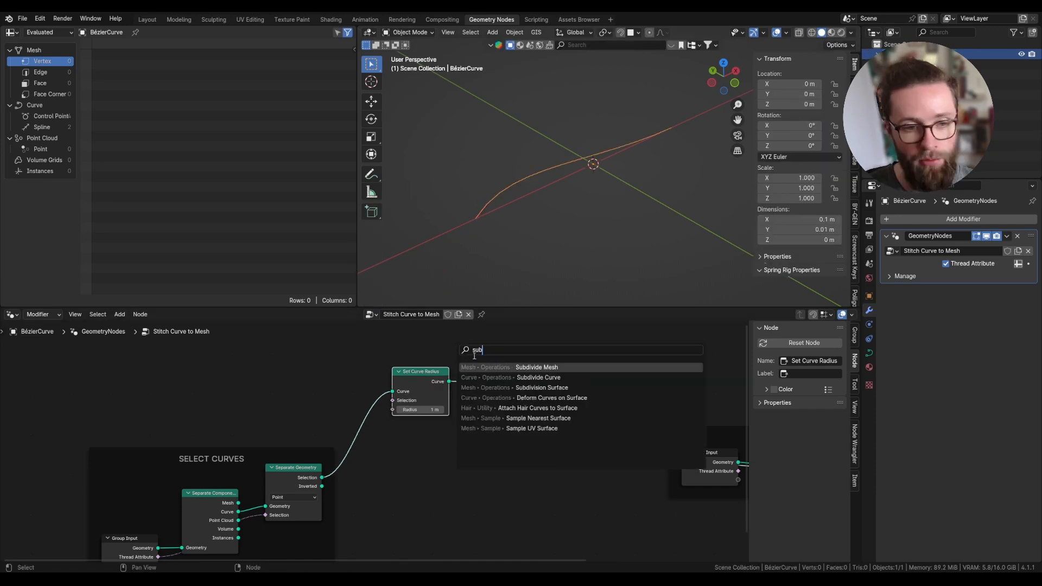
left_click(538, 377)
left_click(503, 397)
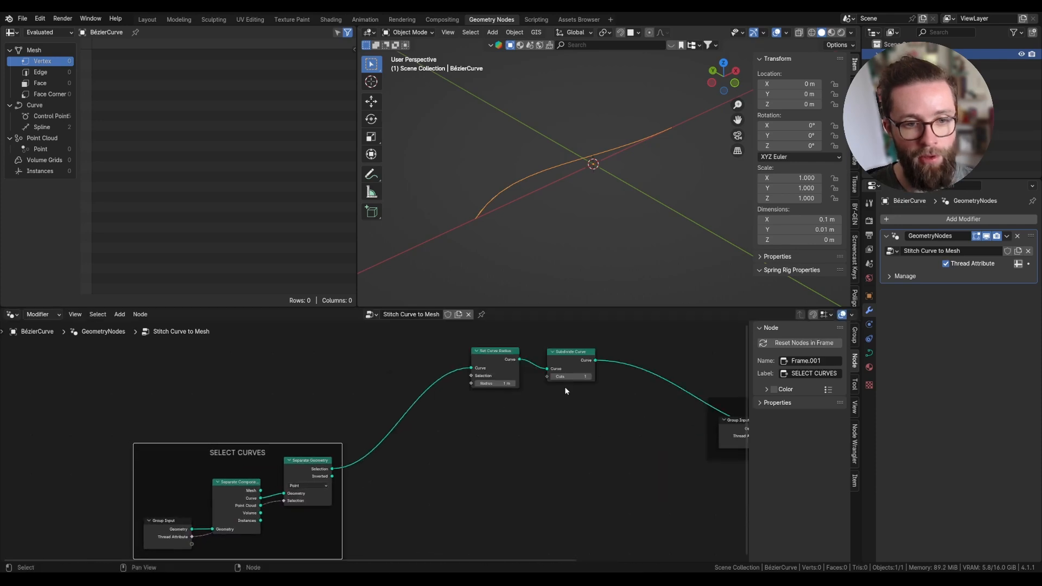
Step: Add a Group Input node, expose Subdivide Curve's Cuts as a group input and rename that input "Subdivide Curve"
scroll(568, 374, "up", 6)
middle_click_drag(358, 373, 381, 387)
key("shift+a")
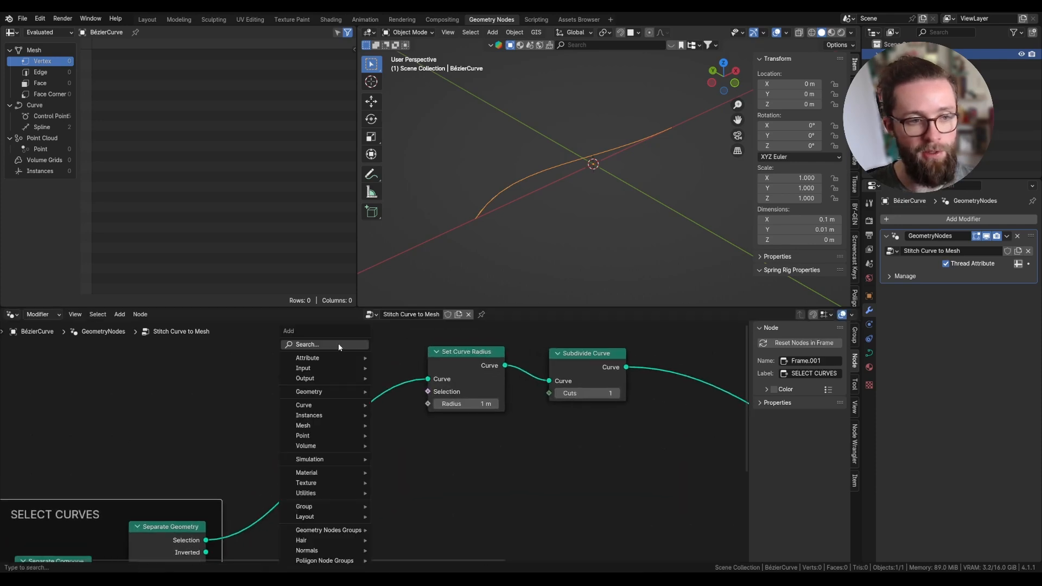
type("group")
left_click(354, 362)
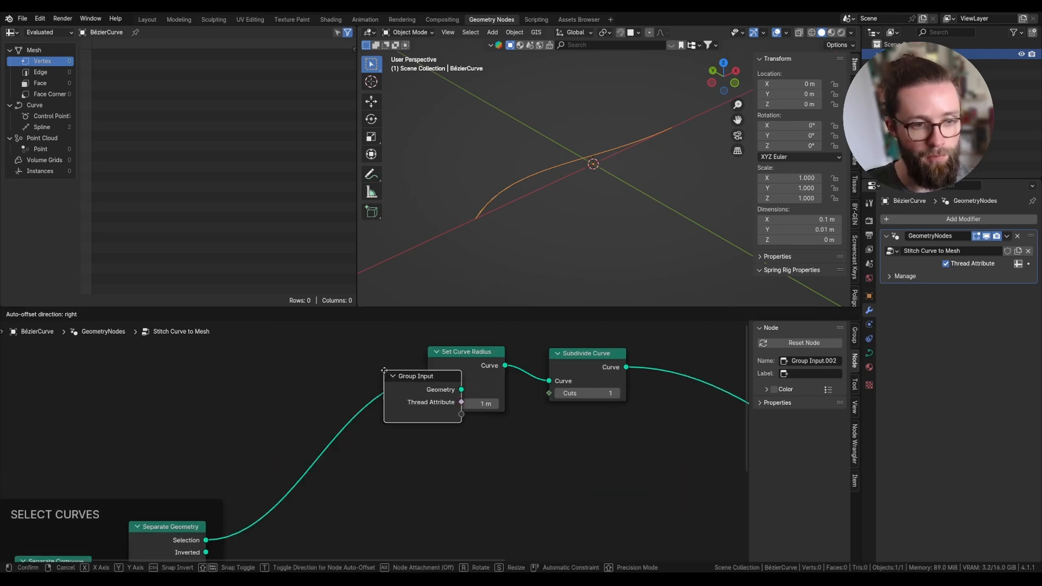
double_click(792, 378)
type("Sub")
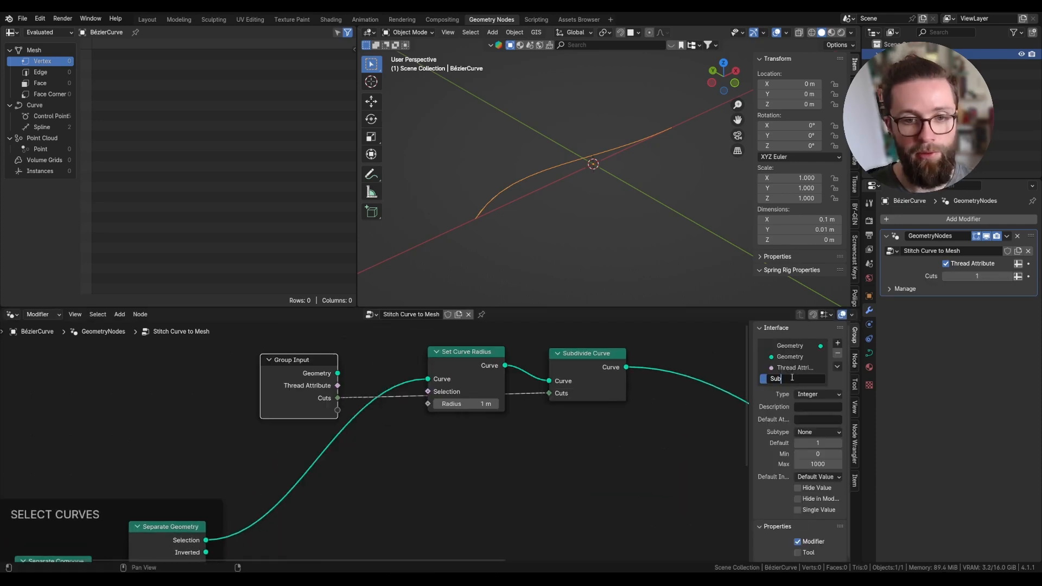
type("divide Curve")
key("Return")
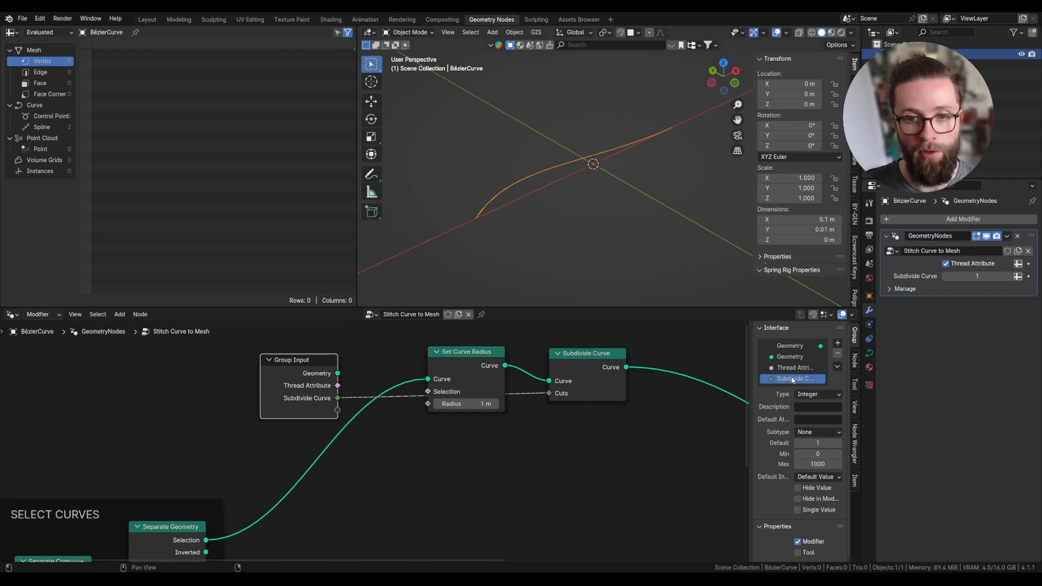
Step: Restrict the Subdivide Curve group input to a single value and set its default to 0
left_click(798, 510)
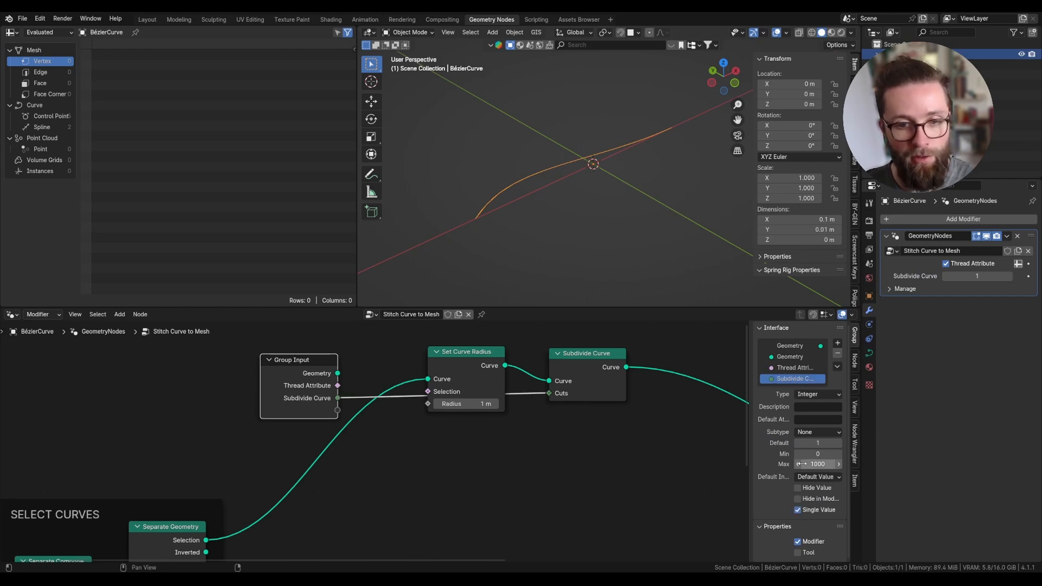
left_click(811, 444)
type("0")
key("Return")
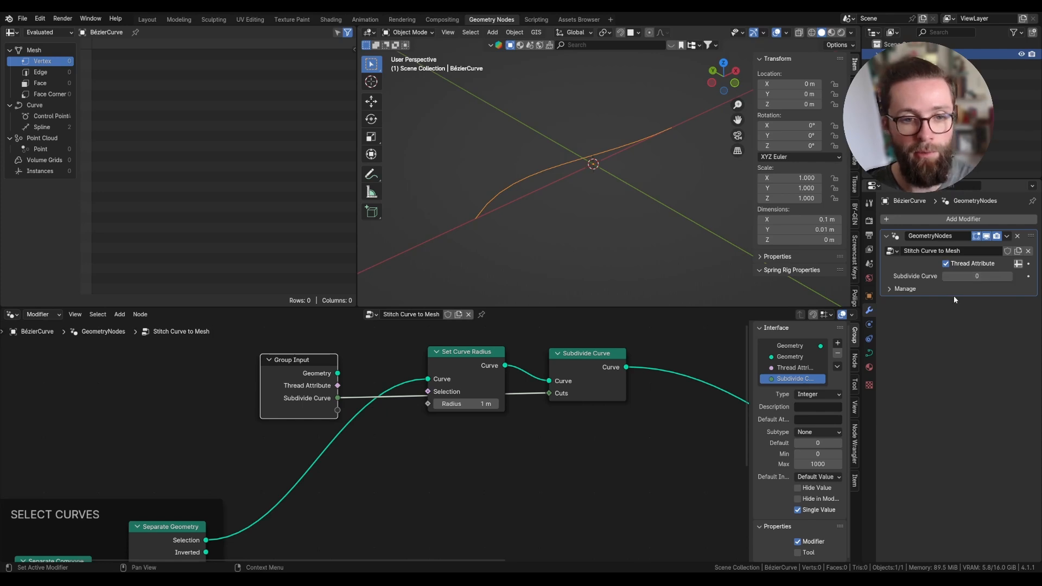
Step: Insert a Set Spline Type node after Subdivide Curve with its type set to NURBS
key("shift+a")
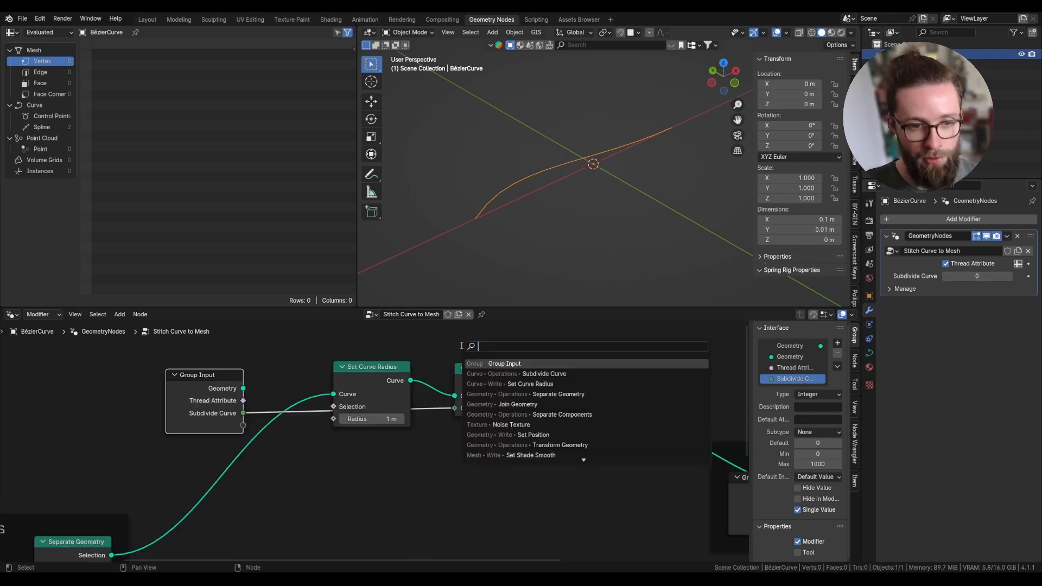
type("set st")
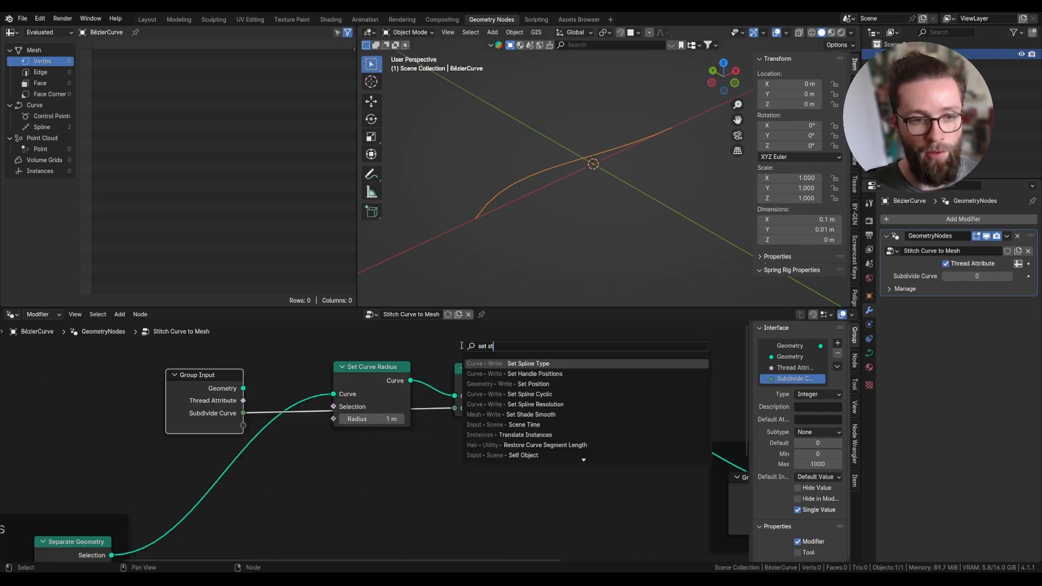
left_click(582, 363)
left_click(582, 358)
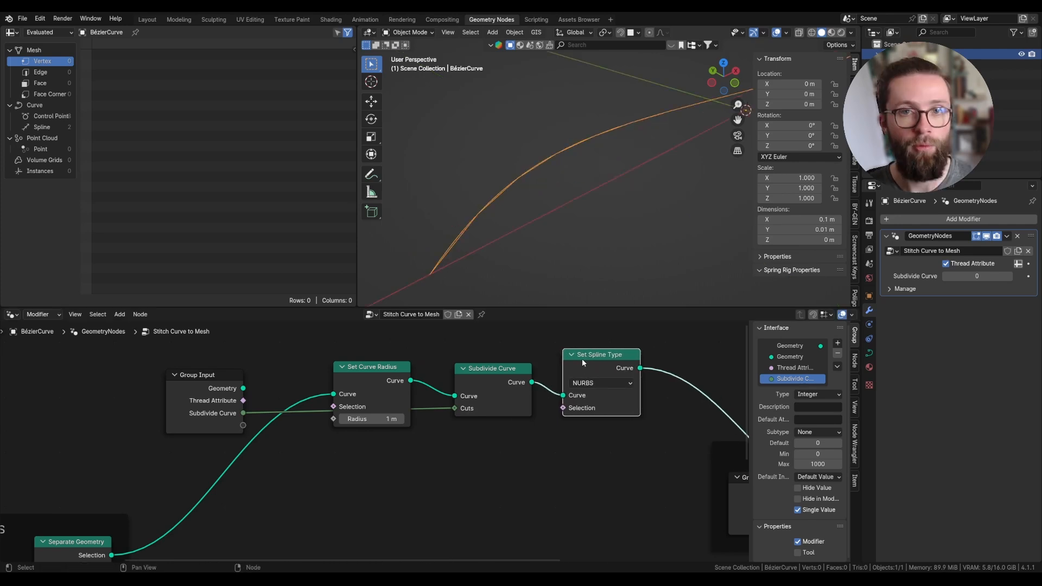
scroll(581, 358, "down", 1)
scroll(583, 375, "down", 1)
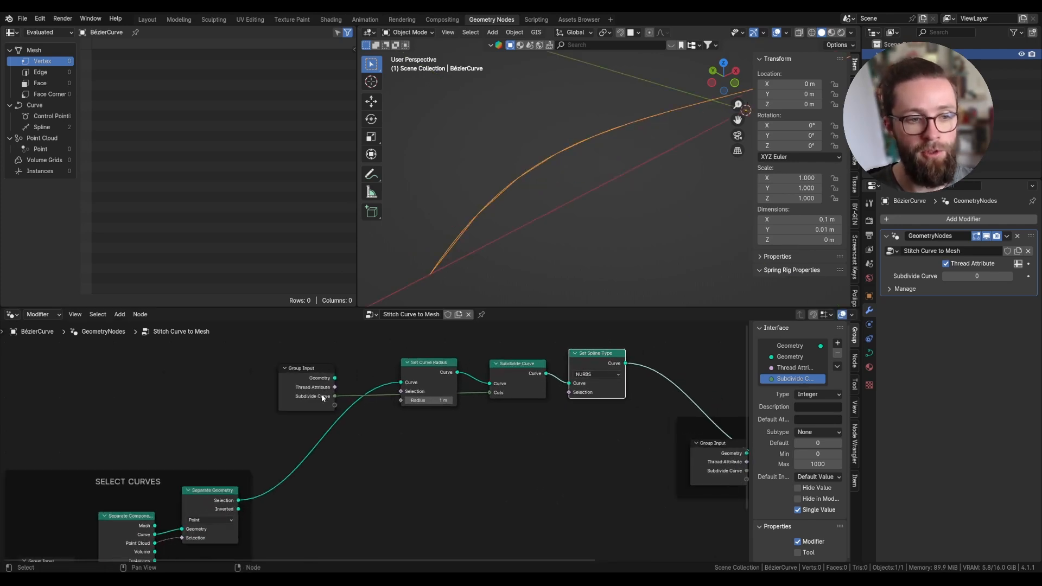
Step: Expose the Set Spline Type Selection as a group input and rename that input "Set As NURBS"
left_click_drag(314, 398, 569, 392)
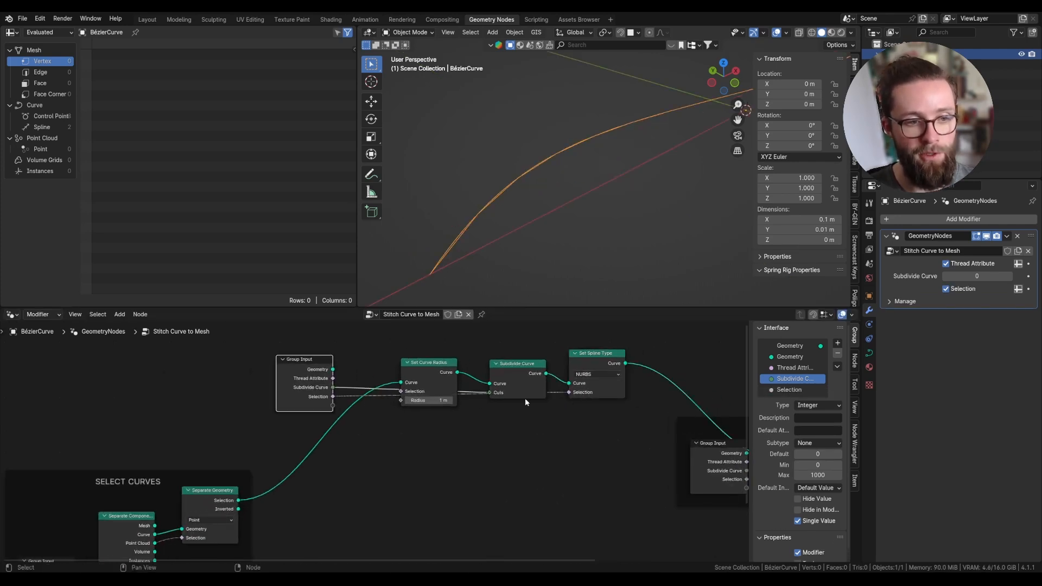
double_click(793, 390)
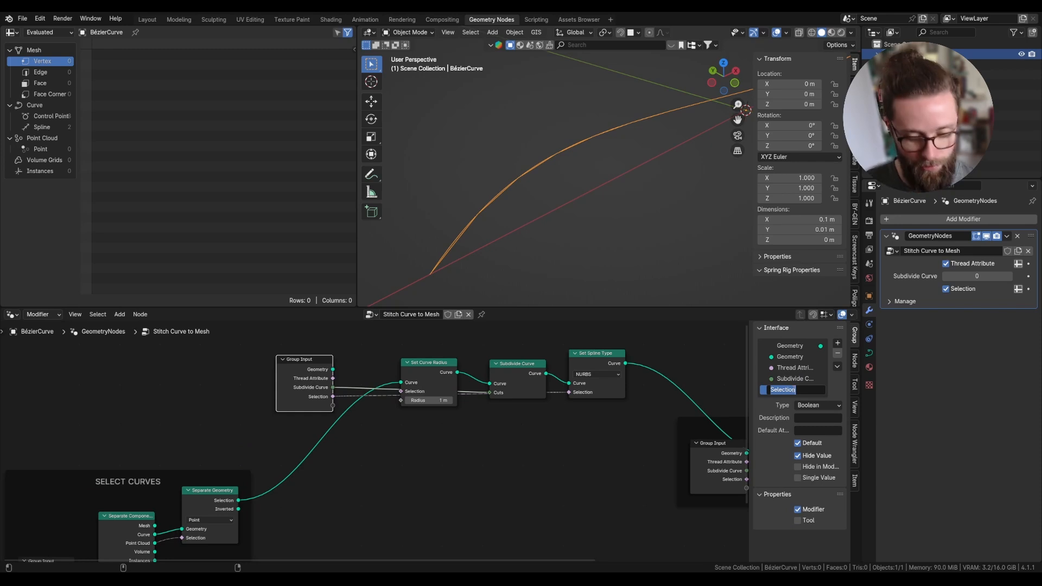
type("Set As NURBS")
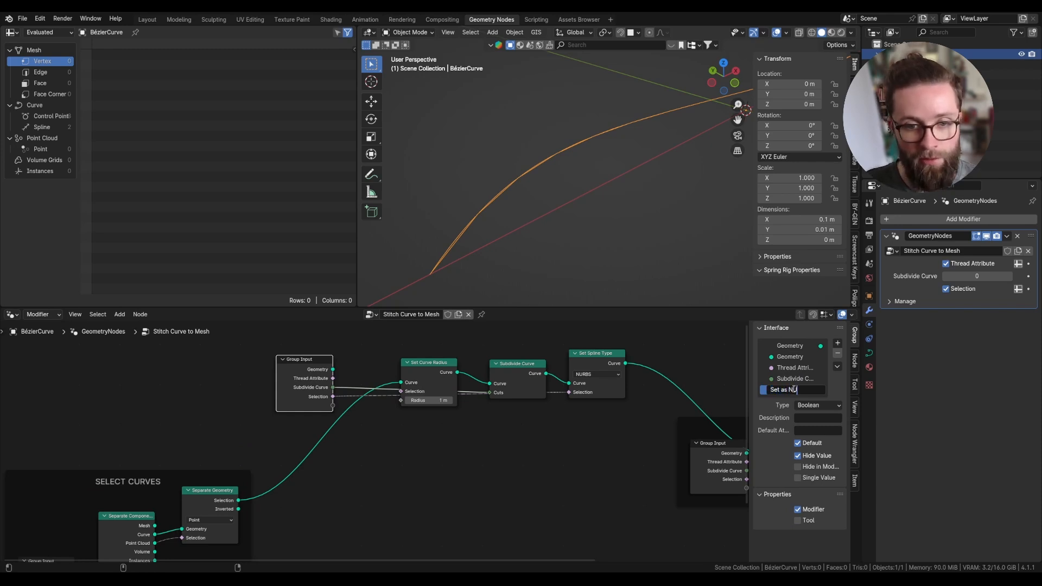
Step: Make the Set As NURBS input a single value with its default off, and disable it in the modifier
left_click(798, 478)
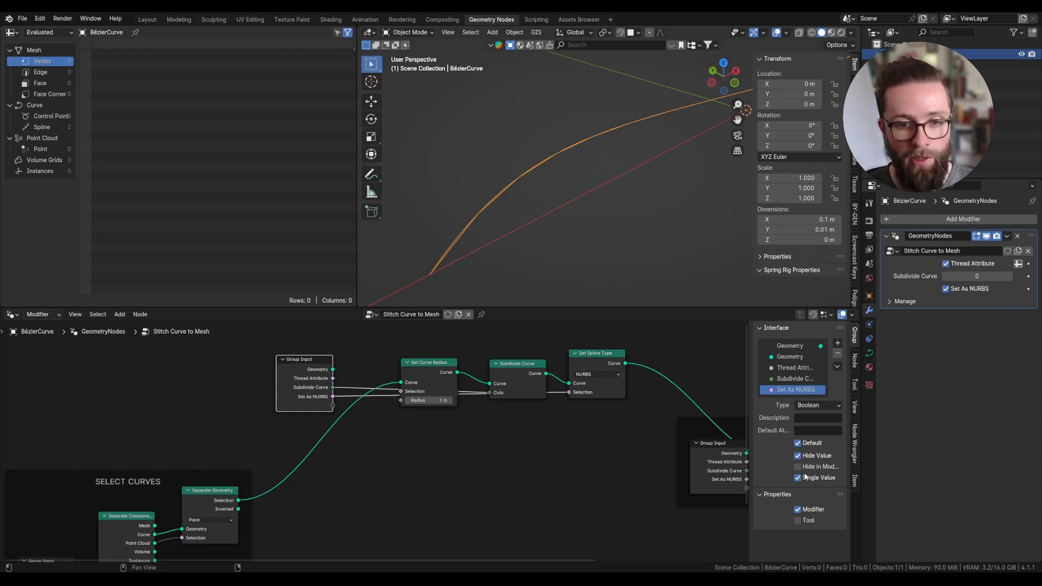
left_click(798, 442)
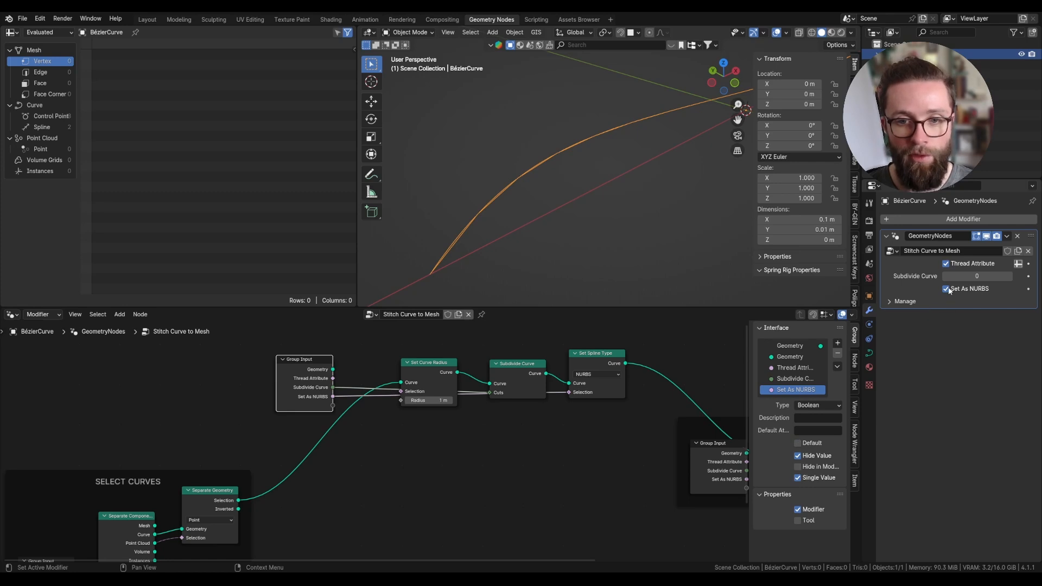
left_click(947, 288)
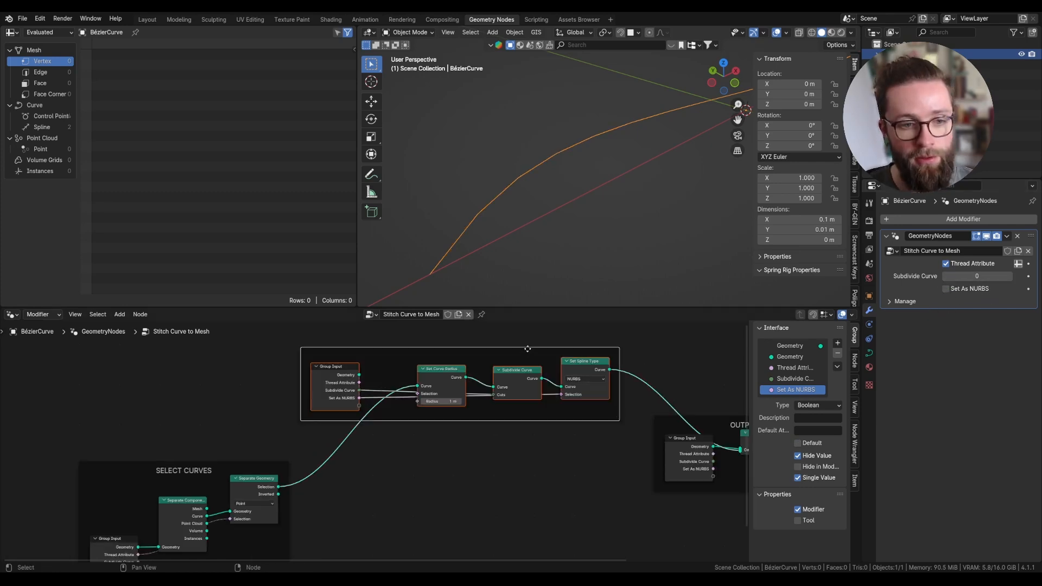
Step: Frame the Group Input, Set Curve Radius, Subdivide Curve and Set Spline Type nodes and label the frame "PRE PROCESS CURVES"
left_click(526, 348)
left_click(854, 363)
left_click(809, 373)
type("PRE PROCESS")
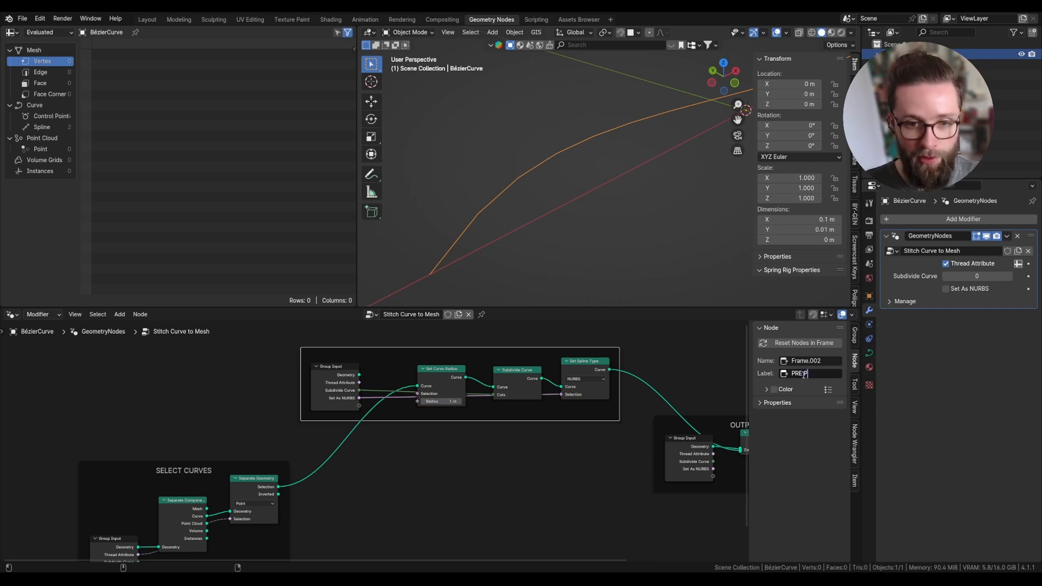
type(" CURVES")
key("Return")
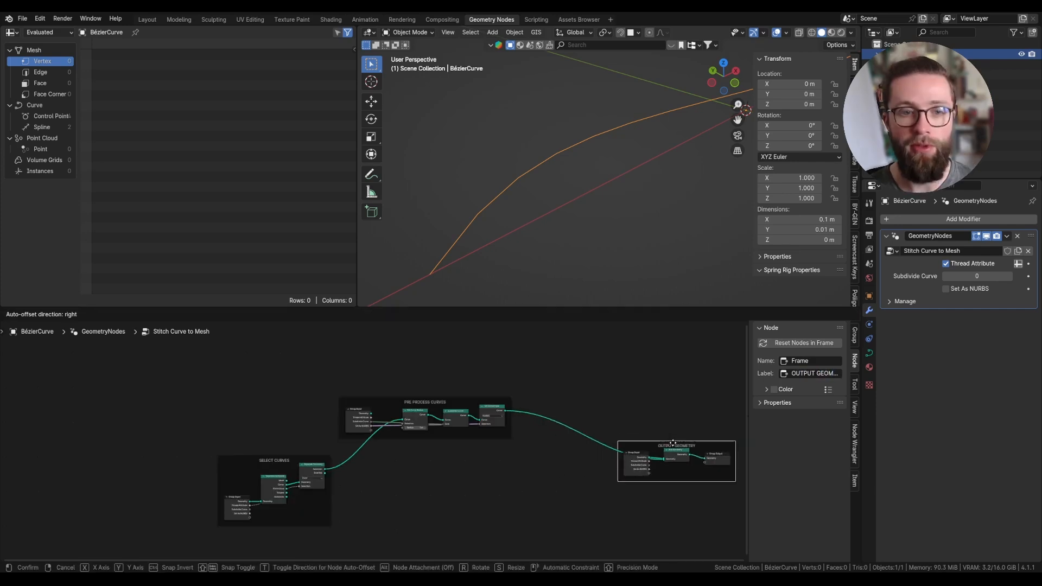
Step: Move the output geometry frame farther away and insert a Set Curve Tilt node after the PRE PROCESS CURVES frame
left_click_drag(674, 442, 748, 443)
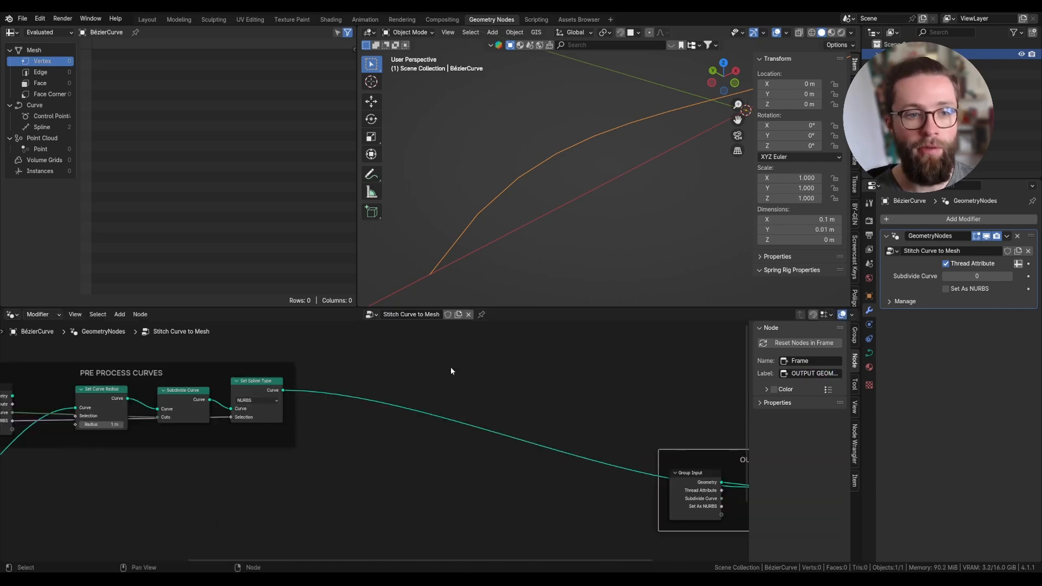
scroll(451, 371, "down", 1)
key("shift+a")
type("set")
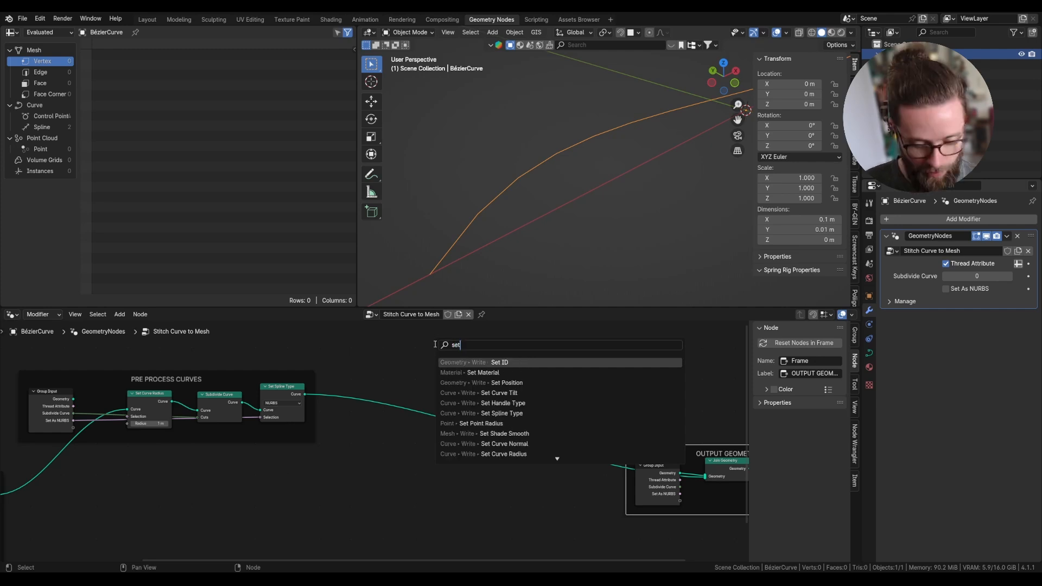
type(" tilt")
key("Return")
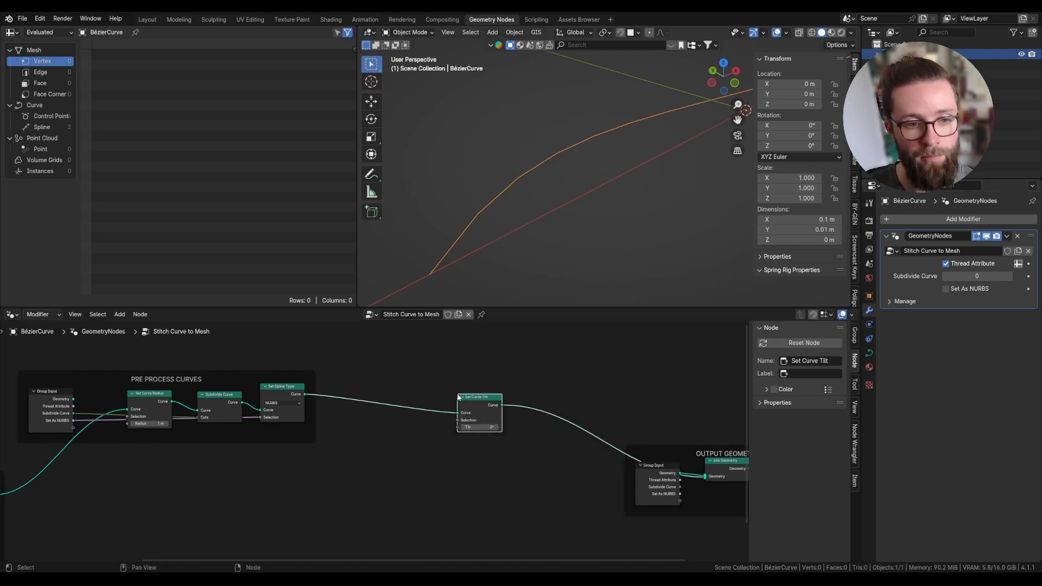
left_click_drag(458, 398, 467, 388)
Step: Add another Group Input node just before and below the Set Curve Tilt node
middle_click_drag(485, 415, 563, 391)
key("shift+a")
left_click(438, 348)
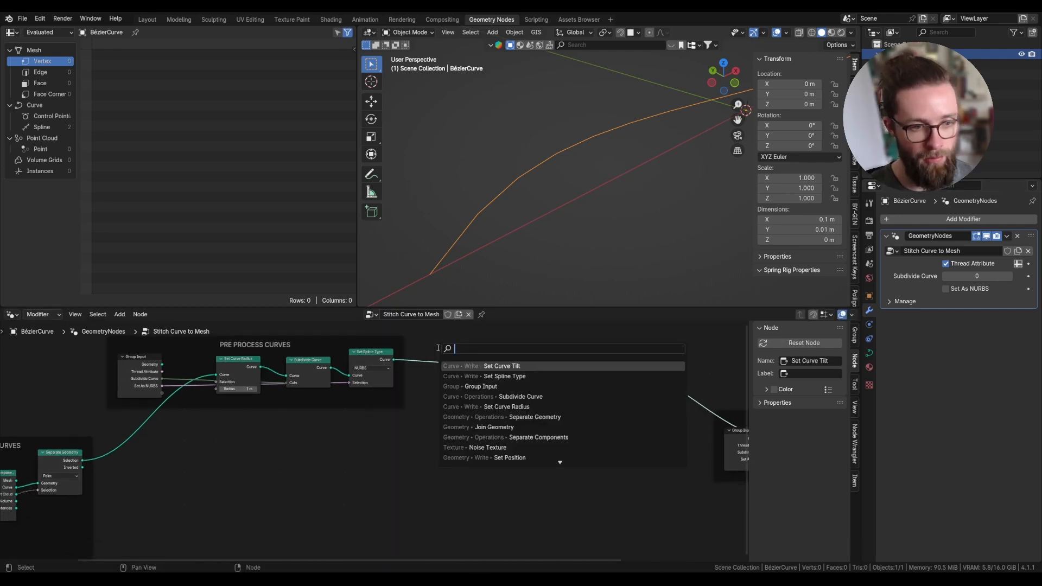
type("group")
key("Return")
left_click(480, 391)
scroll(497, 420, "up", 2)
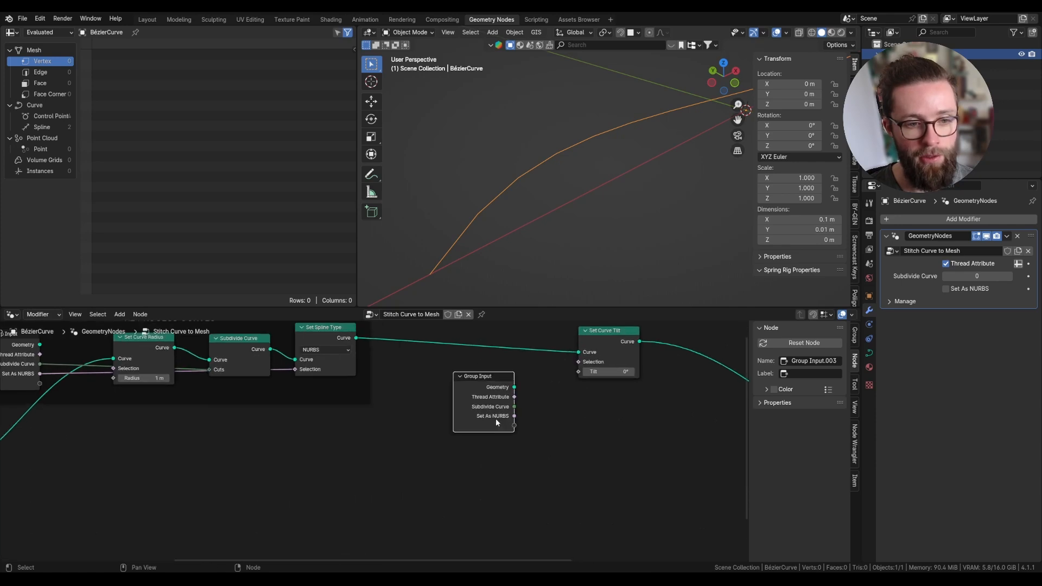
Step: Add a single-value float input to the group interface and name it "Twist Speed"
left_click(855, 338)
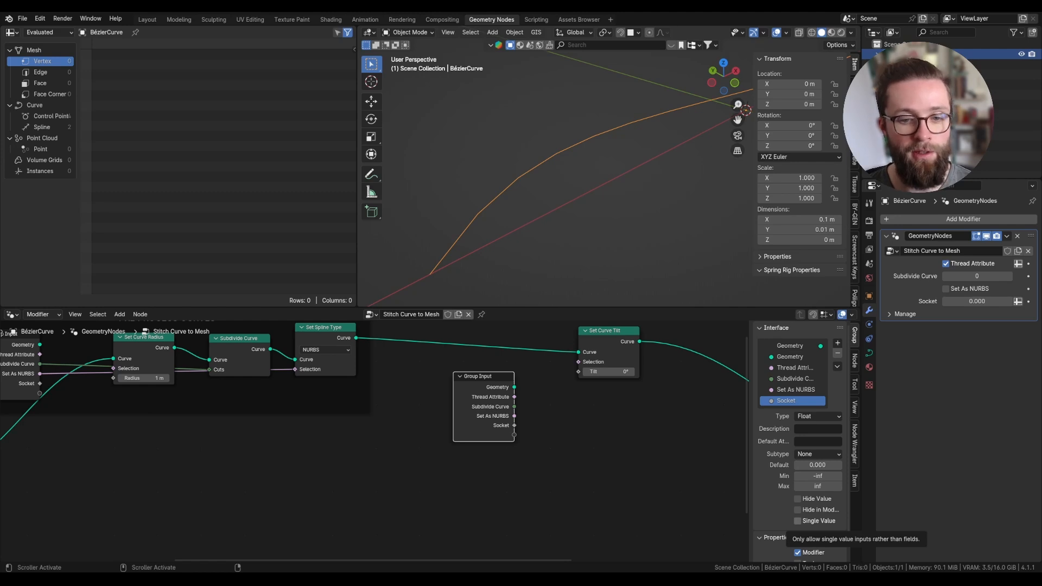
left_click(798, 521)
double_click(792, 401)
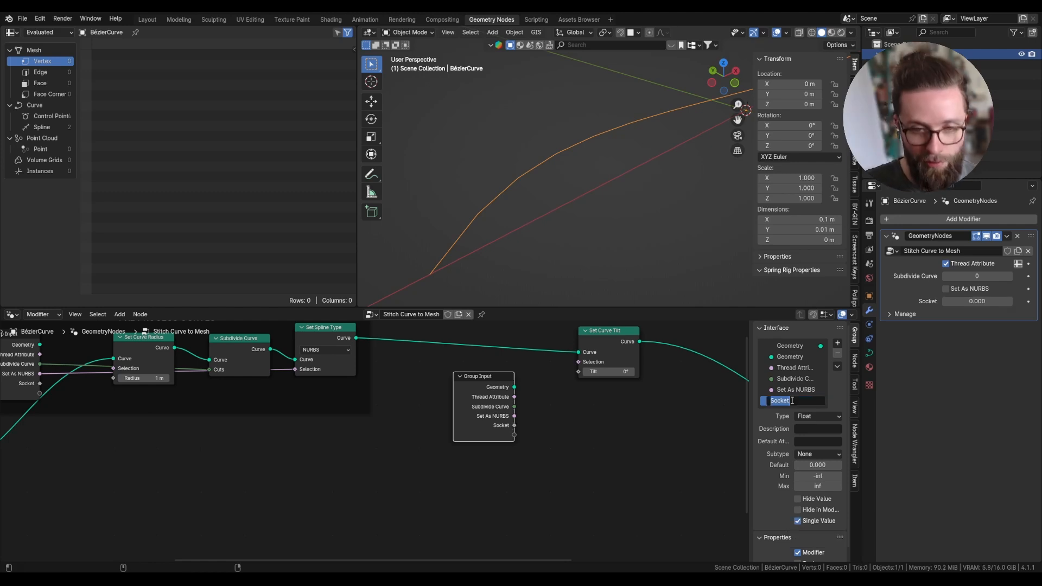
type("Twist S")
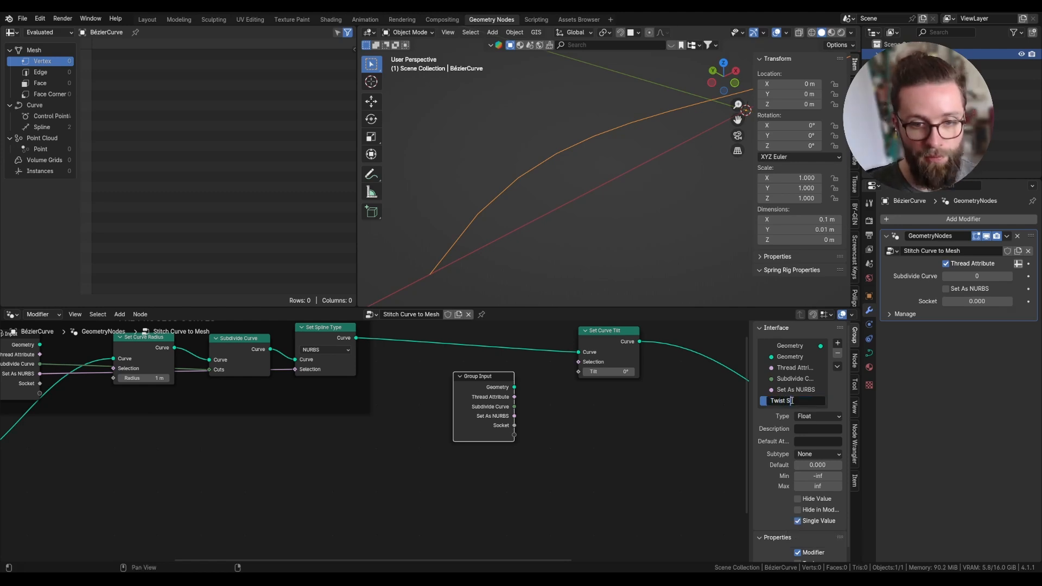
type("peed")
key("Return")
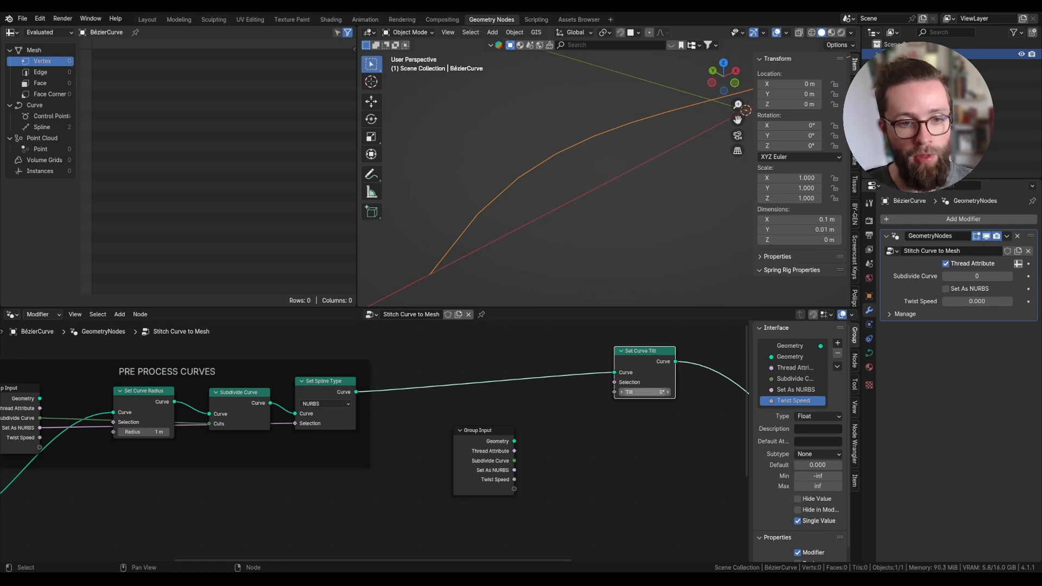
Step: Feed Twist Speed into a new Multiply node and connect its result to the Tilt of Set Curve Tilt
left_click_drag(646, 382, 669, 398)
left_click_drag(504, 471, 539, 450)
type("mult")
key("Return")
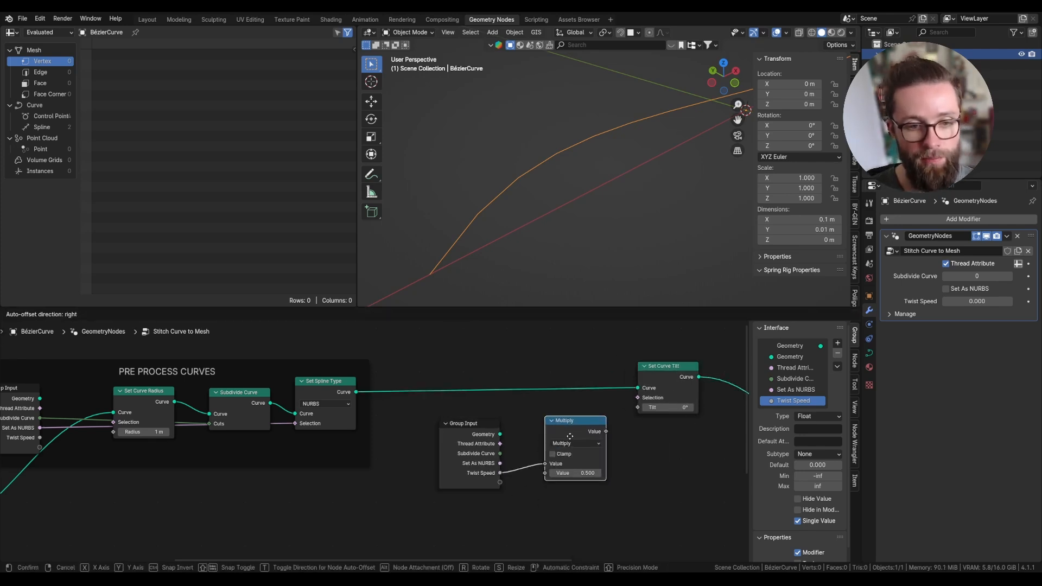
left_click(566, 435)
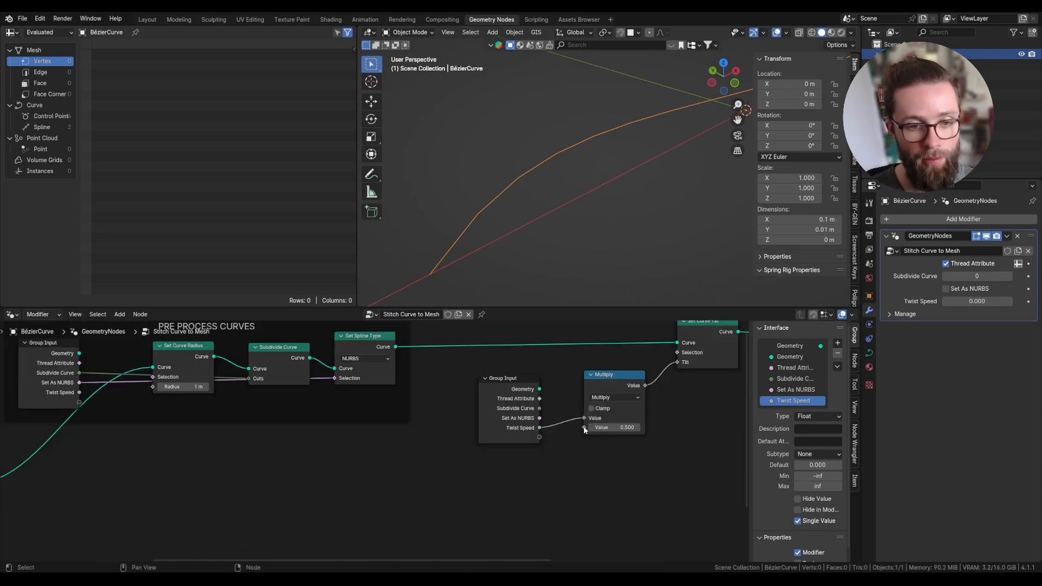
Step: Connect a Spline Parameter node's Length to the Multiply node's second value and space out the two input nodes
left_click_drag(584, 427, 540, 476)
type("length")
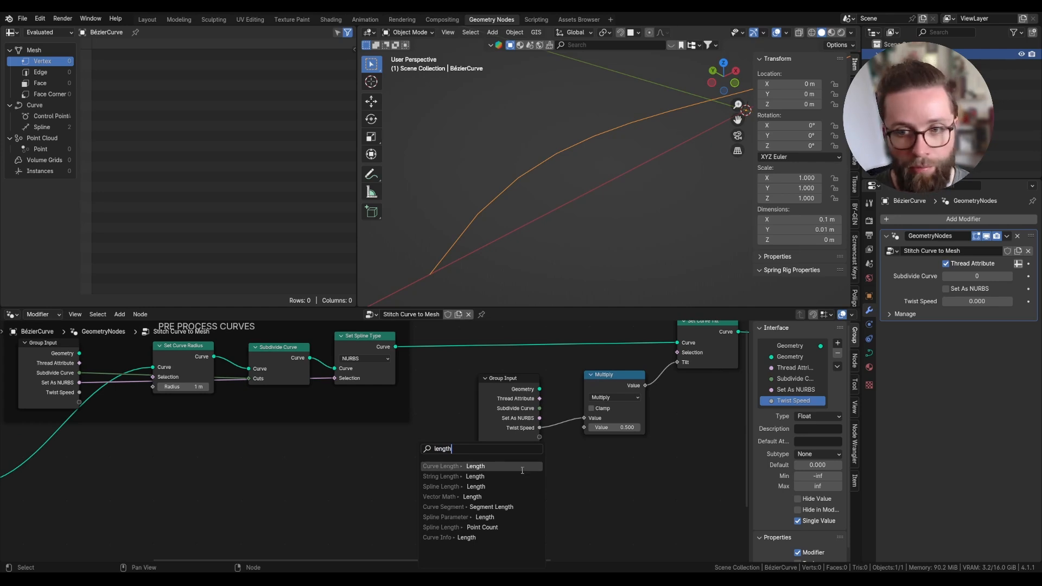
left_click(484, 517)
left_click(490, 510)
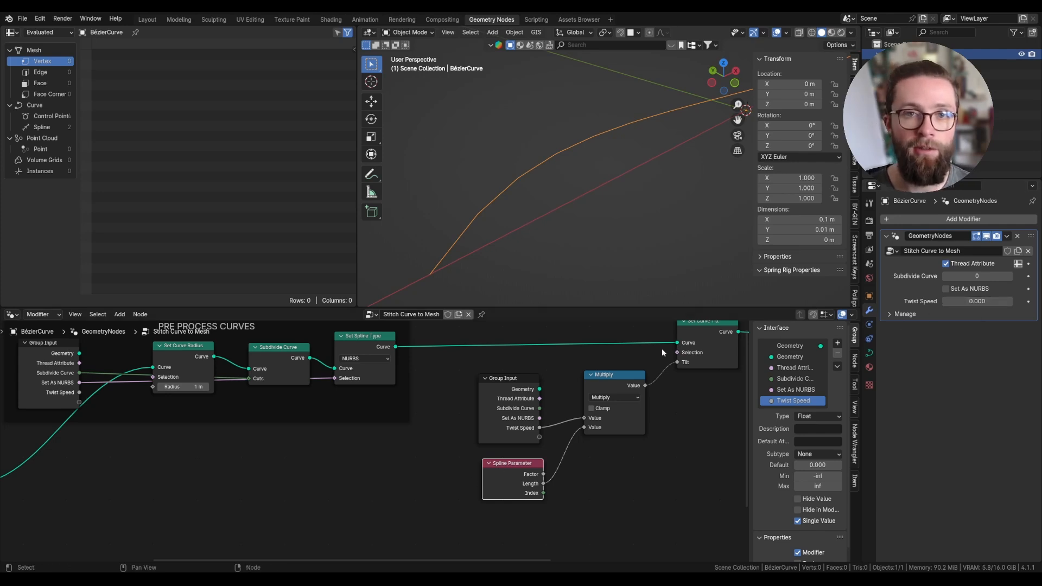
left_click_drag(516, 490, 453, 508)
left_click_drag(492, 428, 469, 506)
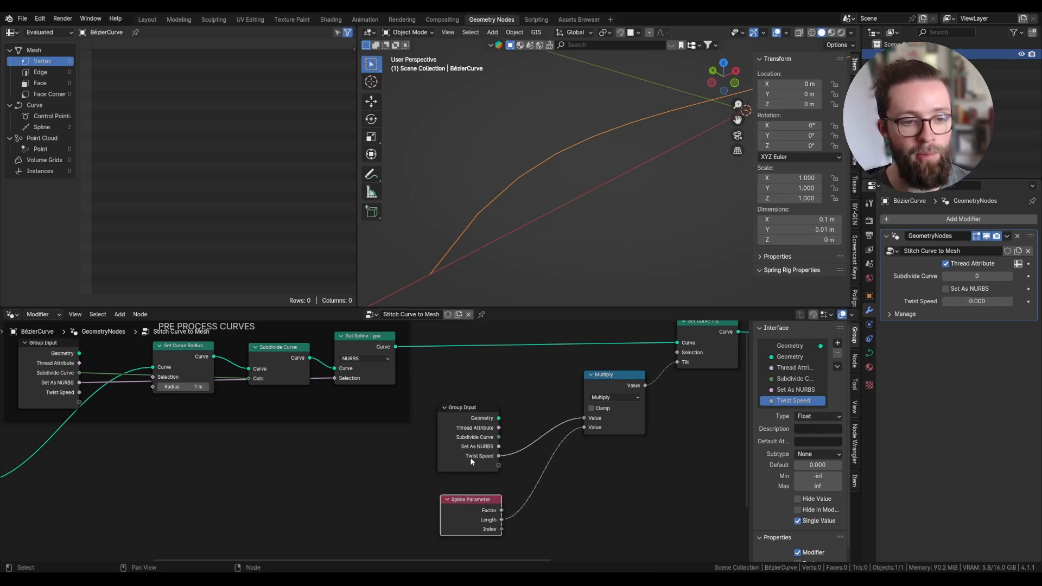
Step: Spread out the Group Input, Spline Parameter, Multiply and Set Curve Tilt nodes to make room after Twist Speed
left_click_drag(468, 413, 469, 425)
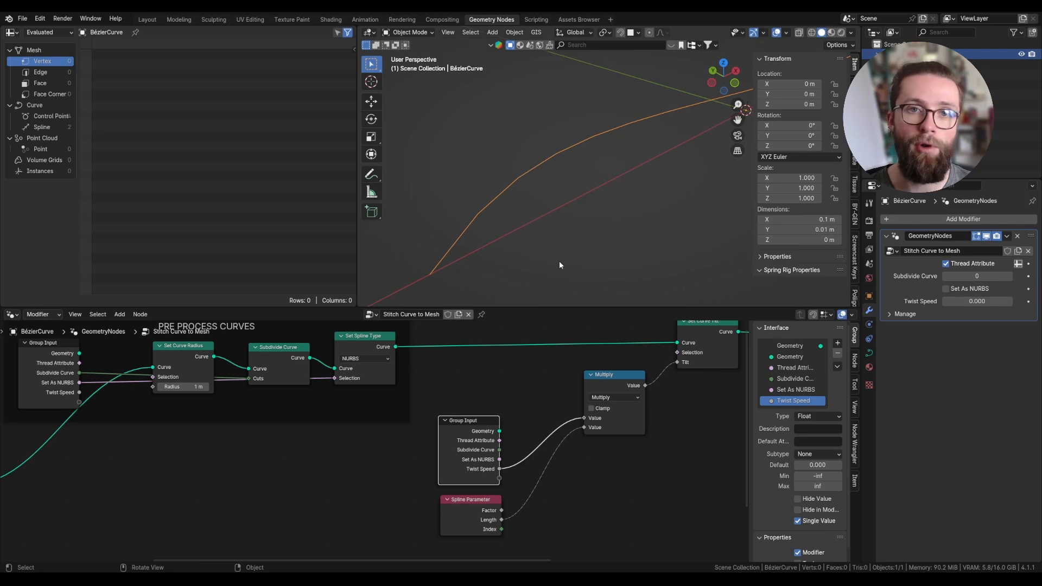
left_click_drag(483, 495, 469, 508)
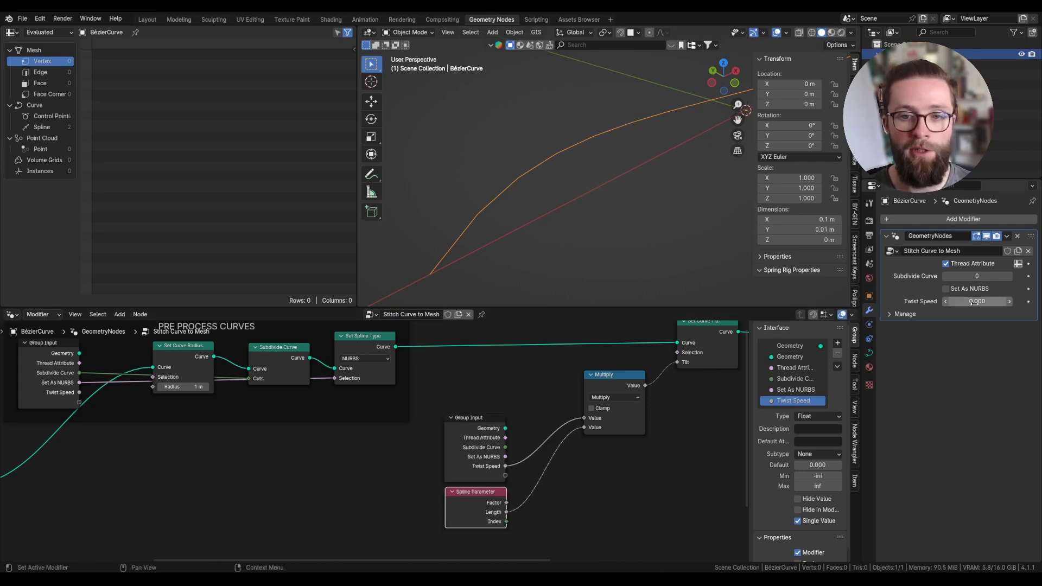
middle_click_drag(546, 496, 543, 447)
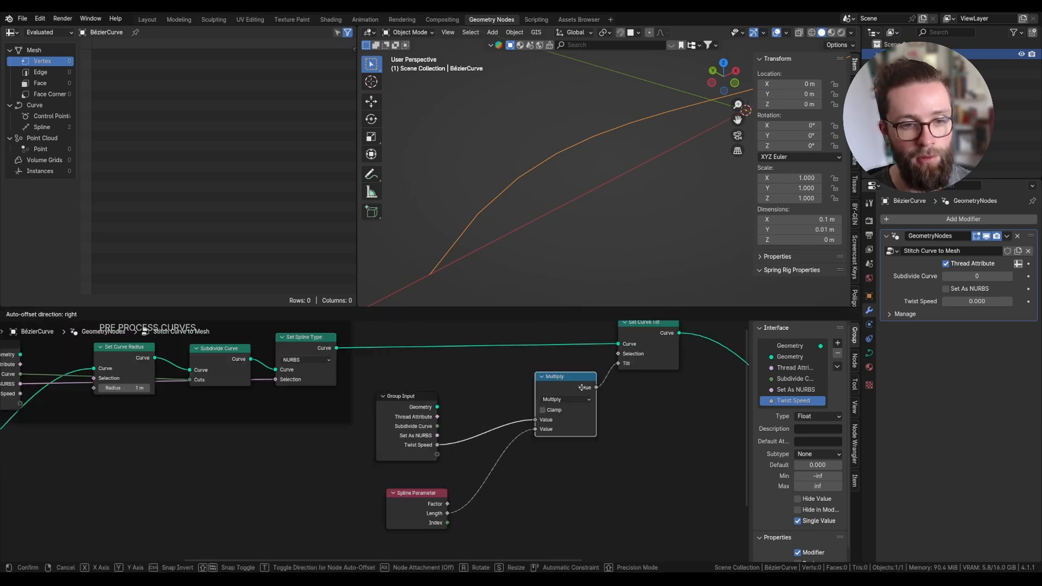
left_click_drag(564, 385, 590, 399)
left_click_drag(649, 355, 726, 367)
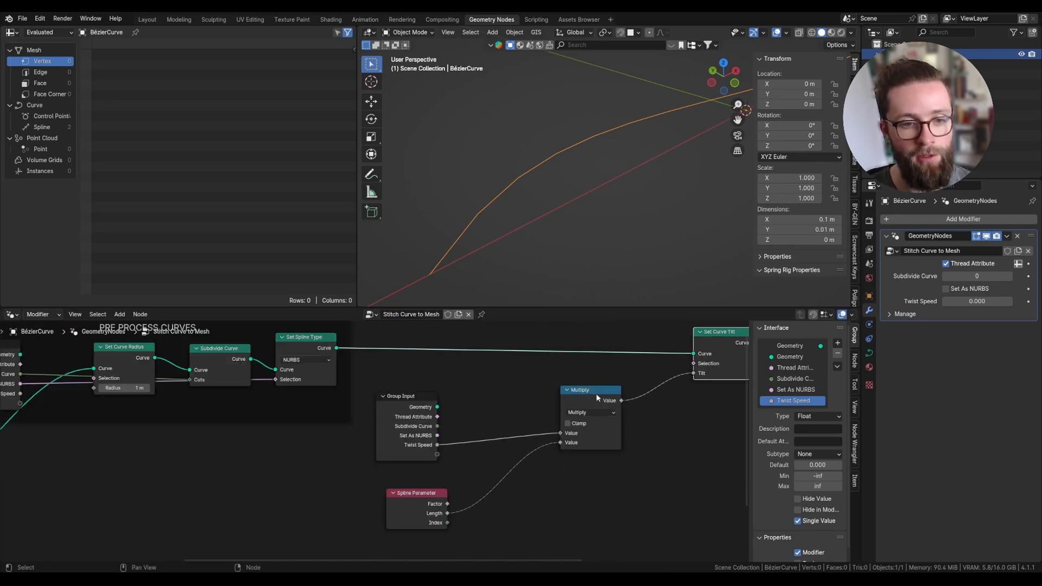
left_click_drag(582, 402, 633, 411)
Step: Insert a duplicate Multiply node between Twist Speed and the existing Multiply node, with its second value set to 100
key("shift+d")
left_click(492, 407)
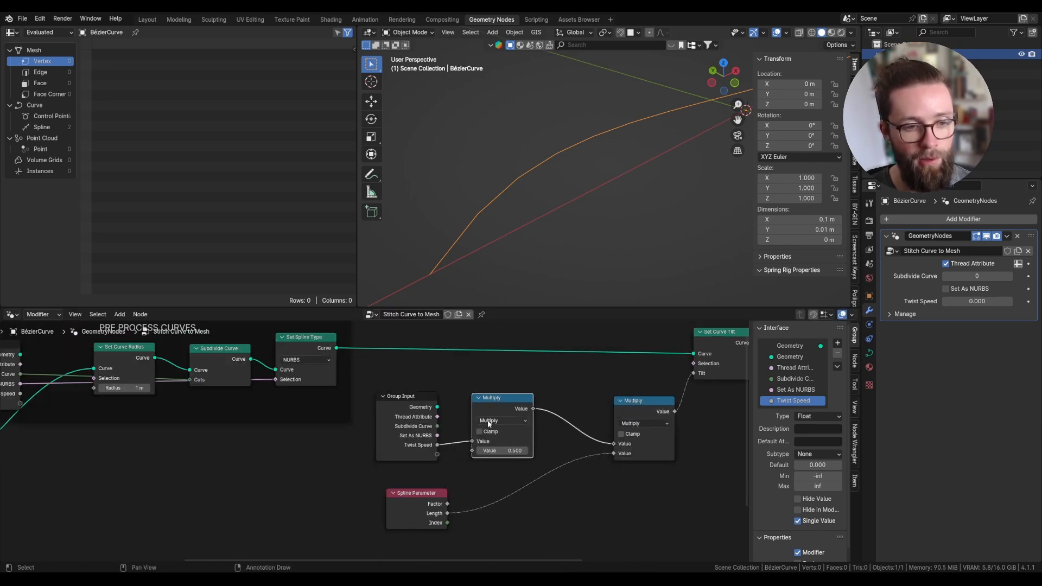
left_click(497, 450)
type("100")
key("Return")
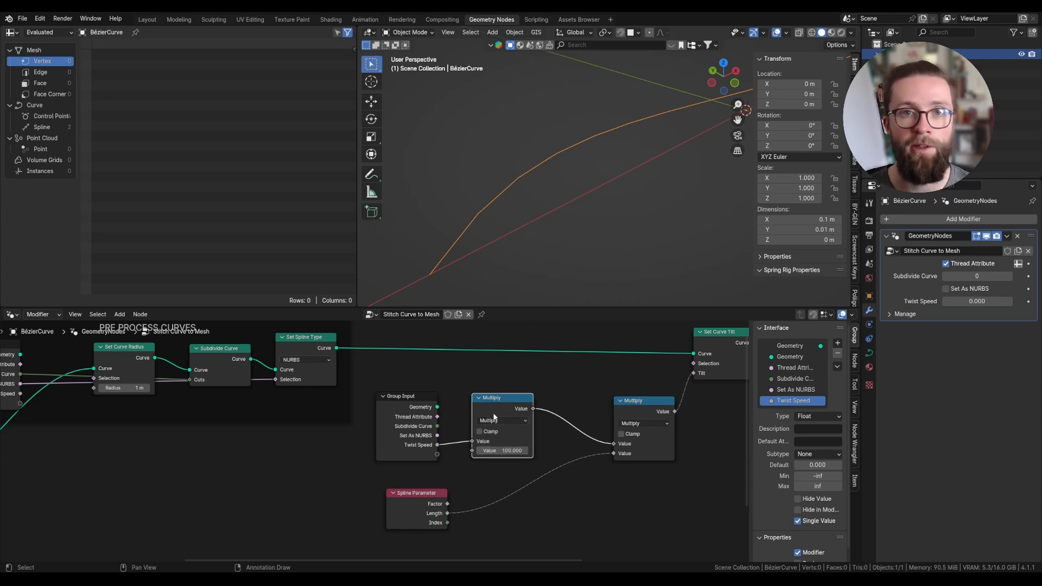
Step: Insert another Multiply node after the 100 multiplier with its second value set to tau, and even out the node spacing
key("shift+d")
left_click(573, 409)
left_click(583, 444)
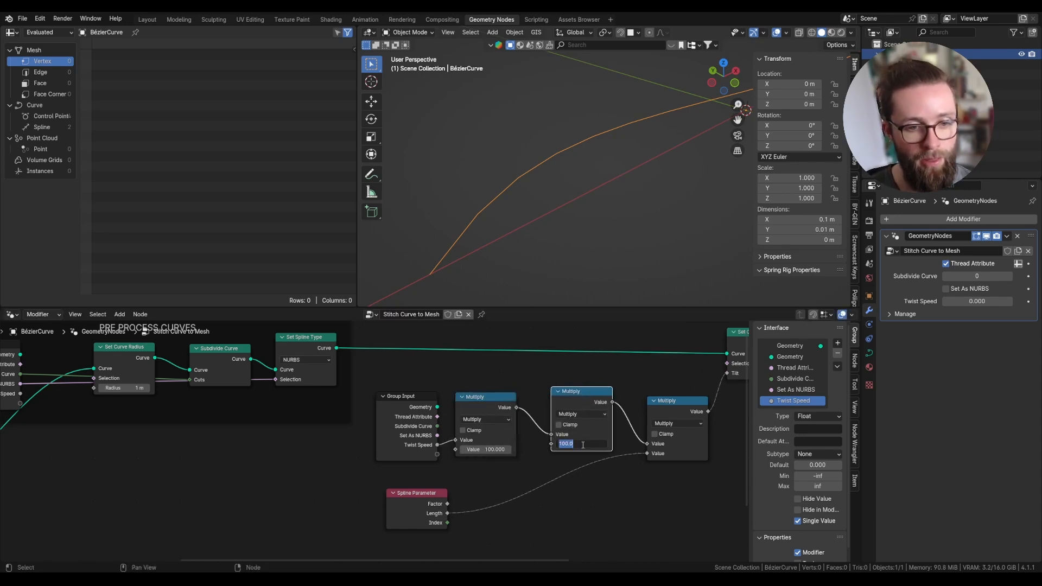
type("tau")
key("Return")
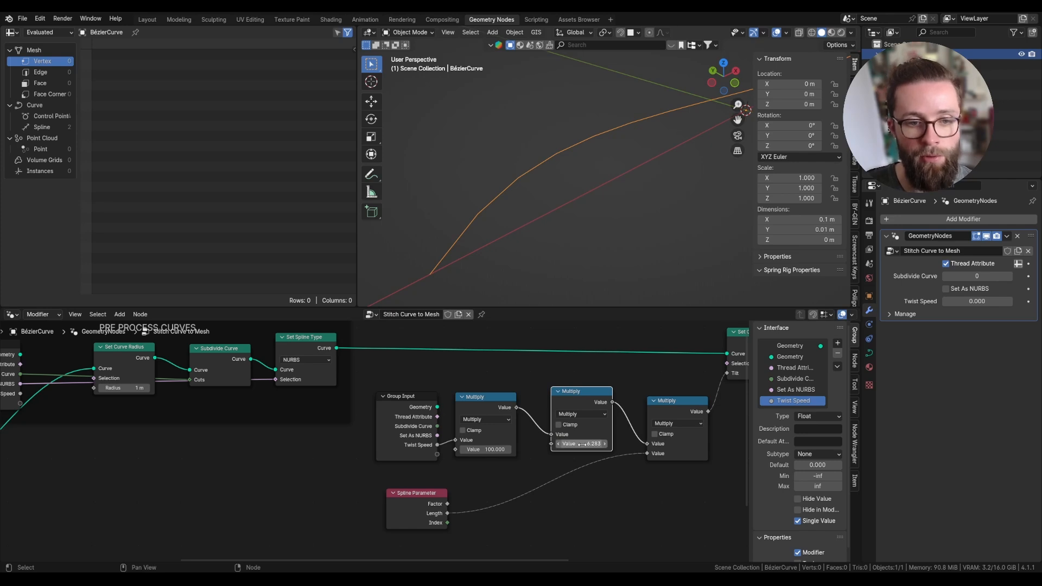
left_click_drag(582, 399, 547, 394)
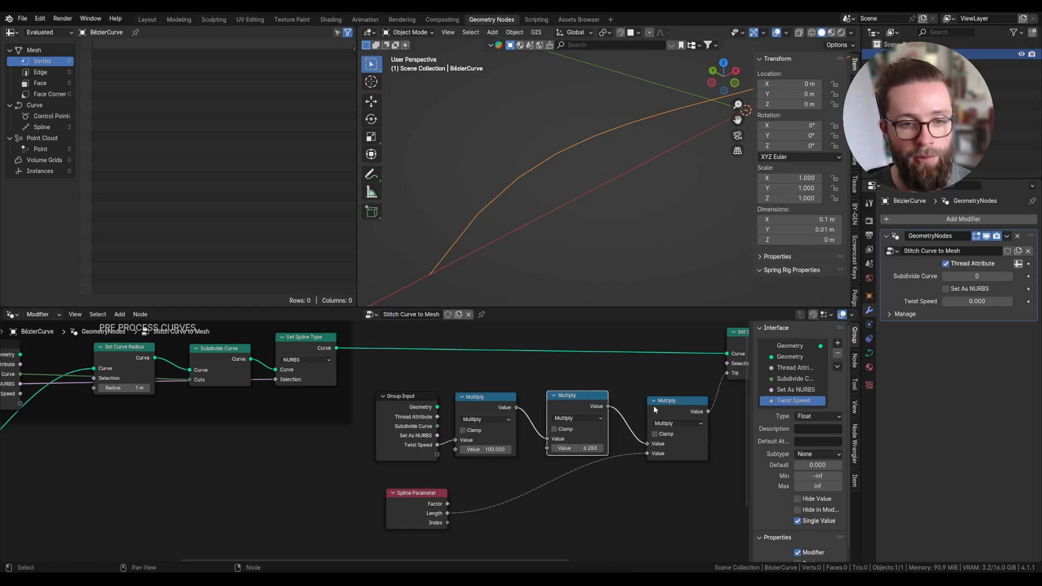
left_click(653, 405)
left_click_drag(653, 405, 638, 403)
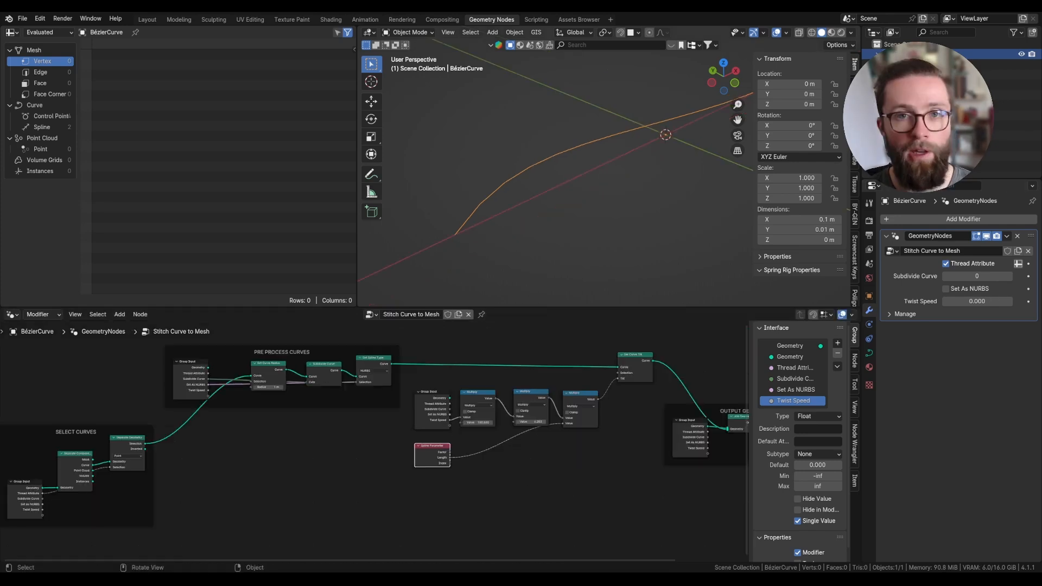
Step: Widen the 3D viewport and annotate a wavy curve in it with cross marks for points along its length
left_click_drag(357, 233, 243, 233)
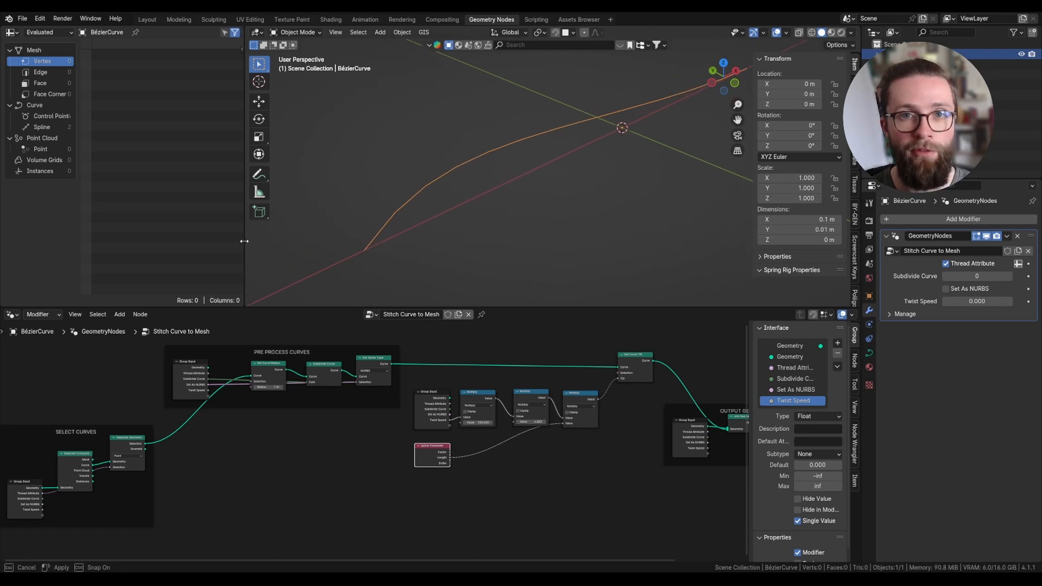
key("shift+space")
key("d")
mouse_move(307, 156)
left_mouse_down()
mouse_move(414, 109)
mouse_move(507, 156)
left_mouse_up()
left_click_drag(304, 154, 310, 161)
mouse_move(310, 154)
left_mouse_down()
mouse_move(304, 160)
mouse_move(354, 165)
left_mouse_up()
left_click_drag(355, 158, 348, 165)
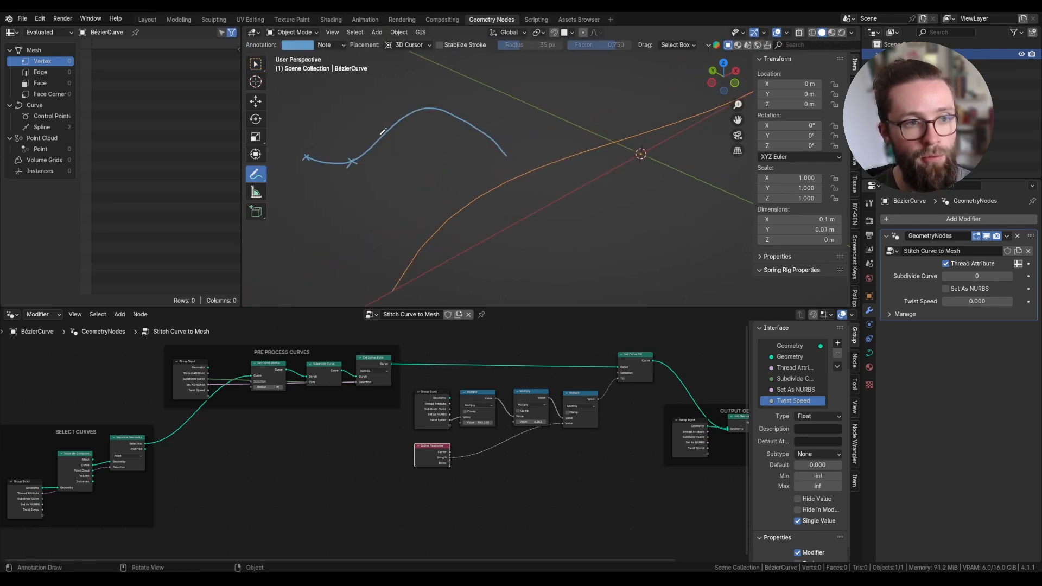
left_click_drag(381, 129, 388, 135)
left_click_drag(388, 129, 381, 135)
left_click_drag(423, 106, 433, 113)
left_click_drag(432, 107, 424, 113)
left_click_drag(498, 146, 507, 160)
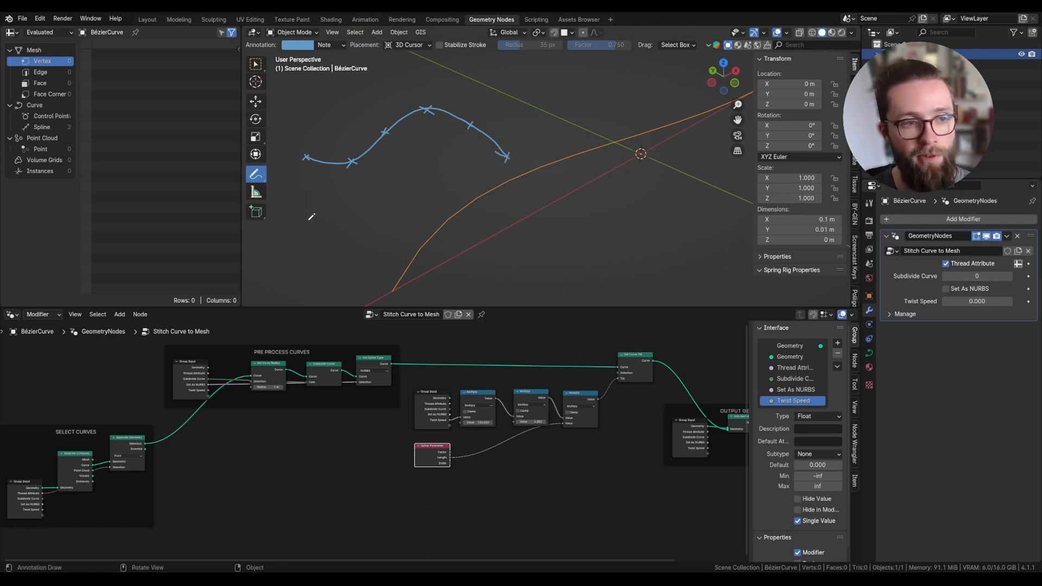
Step: Annotate a second, longer curve below the first one, with cross marks for its more widely spaced points
left_click_drag(303, 215, 311, 225)
mouse_move(311, 215)
left_mouse_down()
mouse_move(303, 225)
mouse_move(372, 221)
mouse_move(359, 221)
left_mouse_up()
left_click_drag(435, 186, 444, 193)
left_click_drag(445, 186, 436, 193)
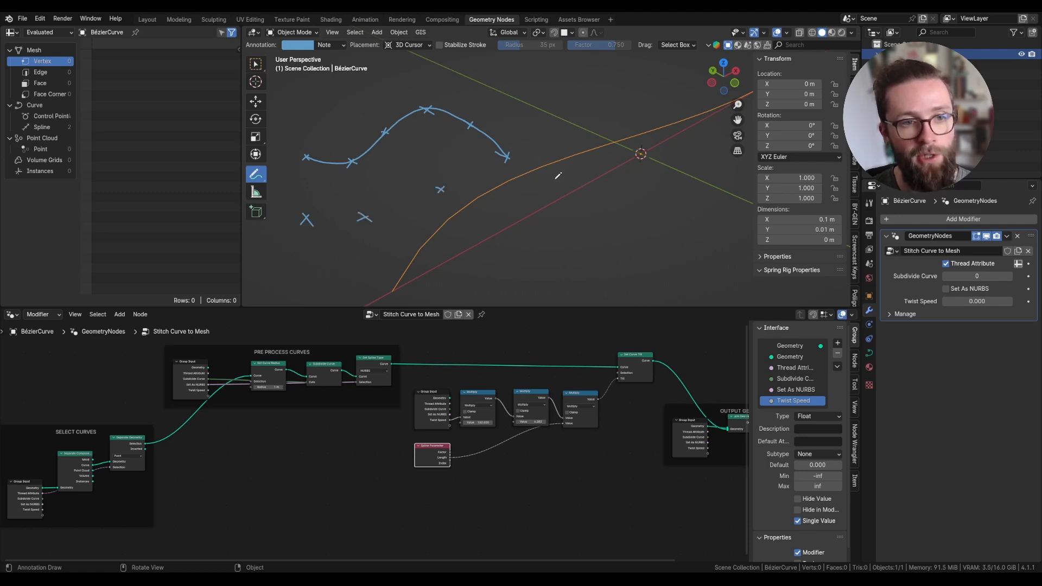
left_click_drag(558, 186, 556, 194)
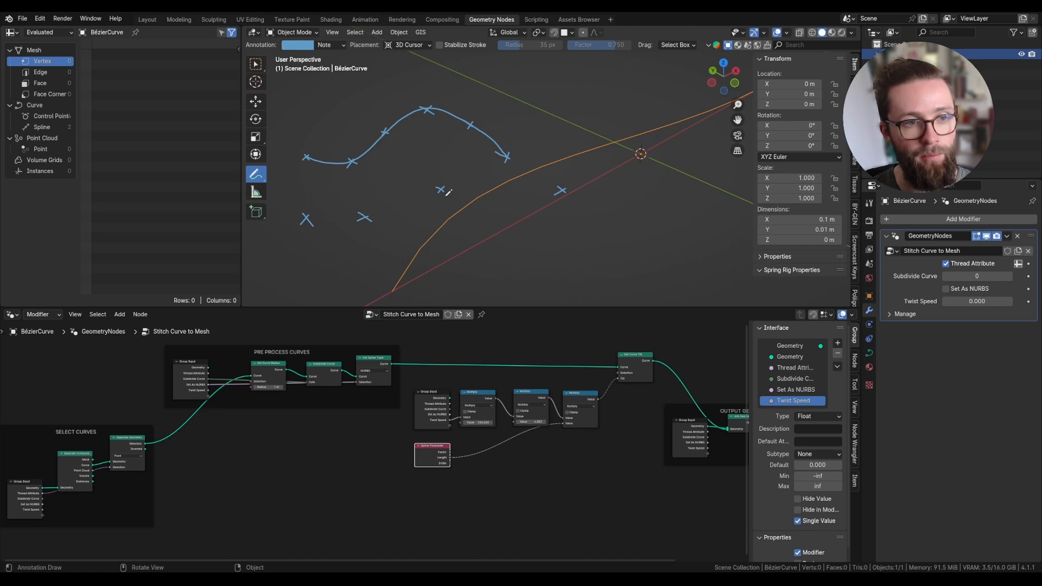
left_click_drag(597, 263, 610, 262)
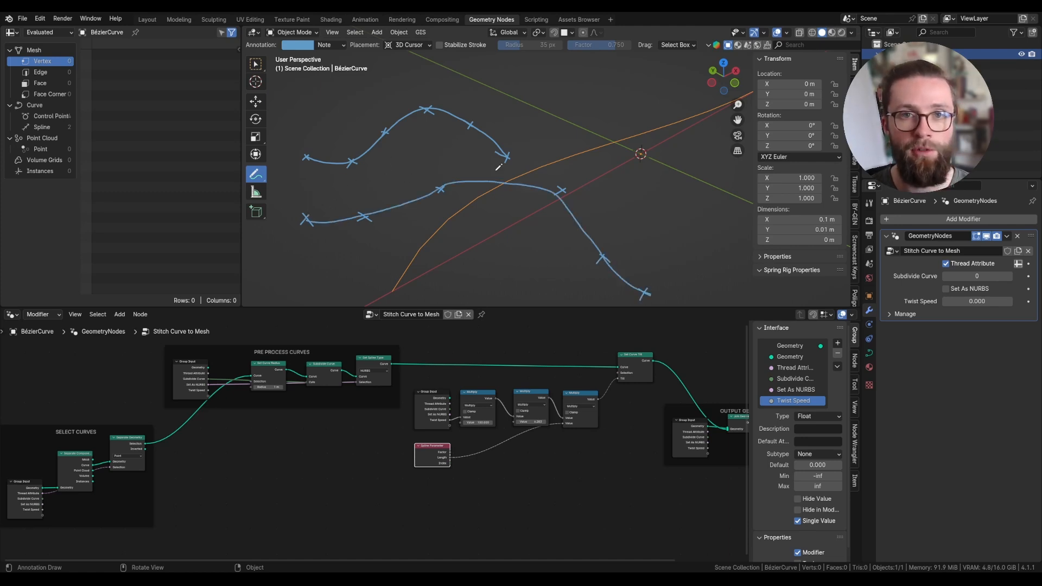
Step: Draw a wavy twist line along each of the two annotated curves
mouse_move(305, 159)
left_mouse_down()
mouse_move(357, 153)
mouse_move(397, 116)
mouse_move(440, 108)
mouse_move(505, 157)
left_mouse_up()
mouse_move(320, 217)
left_mouse_down()
mouse_move(435, 190)
mouse_move(539, 186)
mouse_move(626, 275)
left_mouse_up()
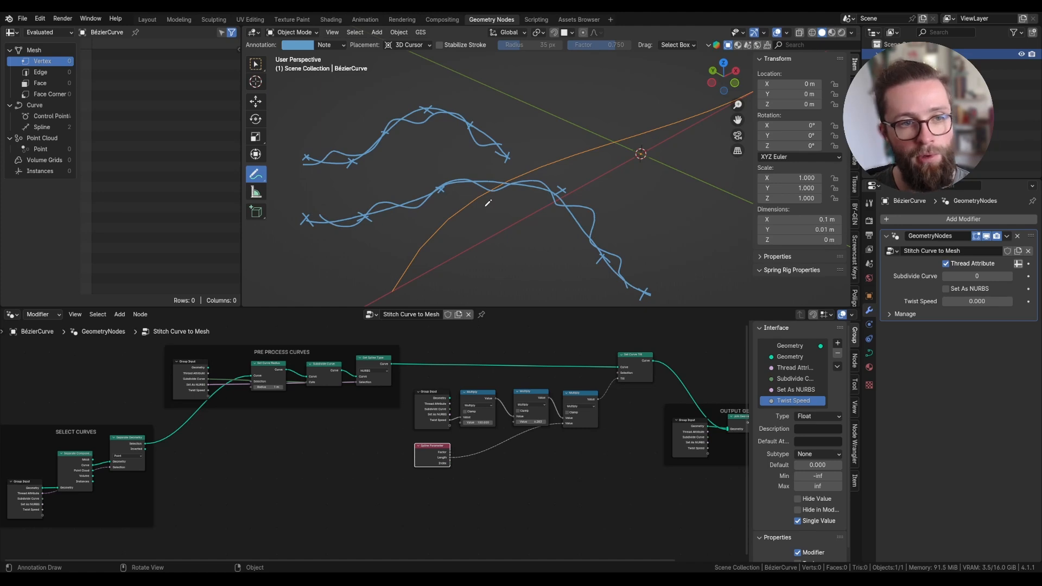
scroll(454, 446, "up", 4)
mouse_move(421, 462)
left_mouse_down()
mouse_move(433, 459)
mouse_move(421, 459)
left_mouse_up()
scroll(383, 471, "down", 3)
scroll(481, 418, "up", 1)
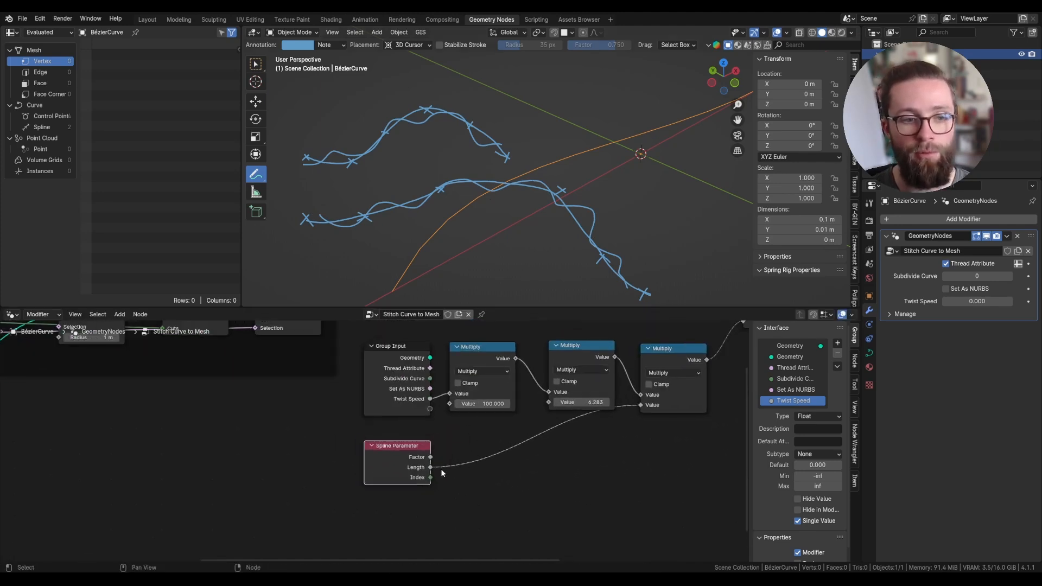
Step: Undo the wavy twist line on the lower annotated curve
scroll(428, 471, "up", 3)
key("ctrl+z")
key("ctrl+z")
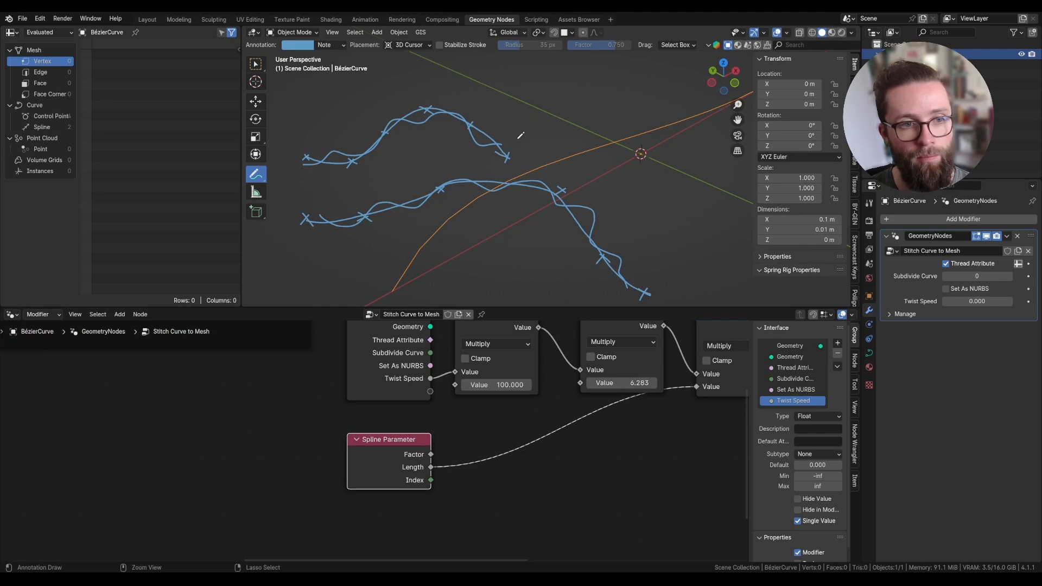
left_click_drag(511, 174, 644, 291)
key("ctrl+z")
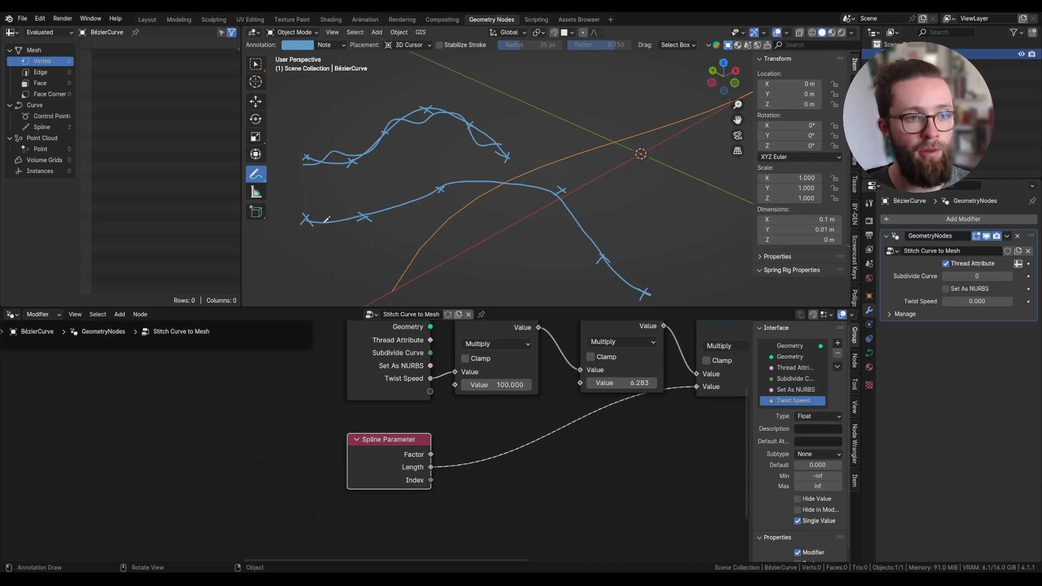
Step: Connect the Spline Parameter's Factor instead of its Length to the last Multiply node's second value
scroll(450, 378, "down", 3)
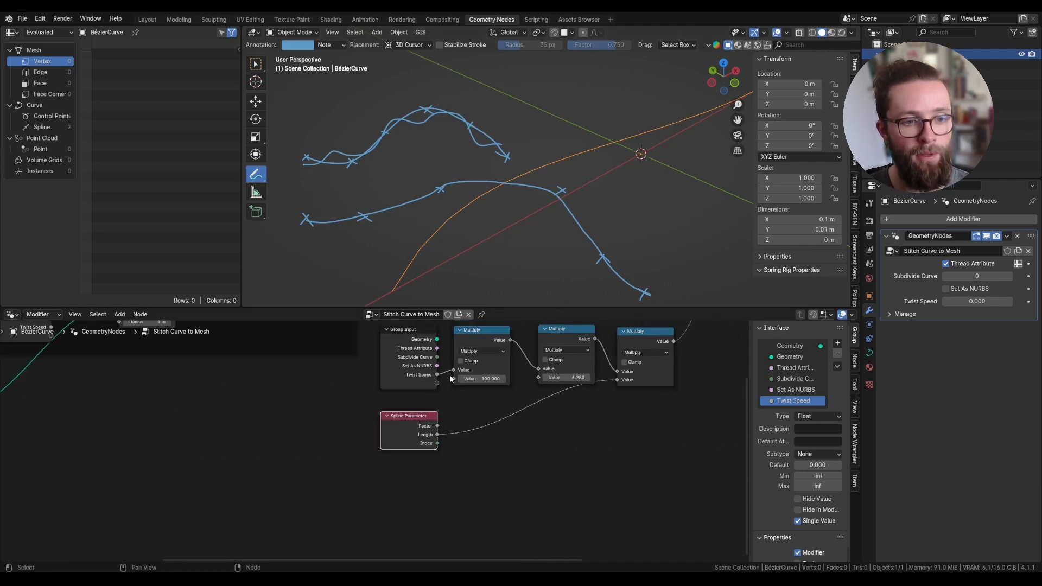
middle_click_drag(440, 402, 412, 452)
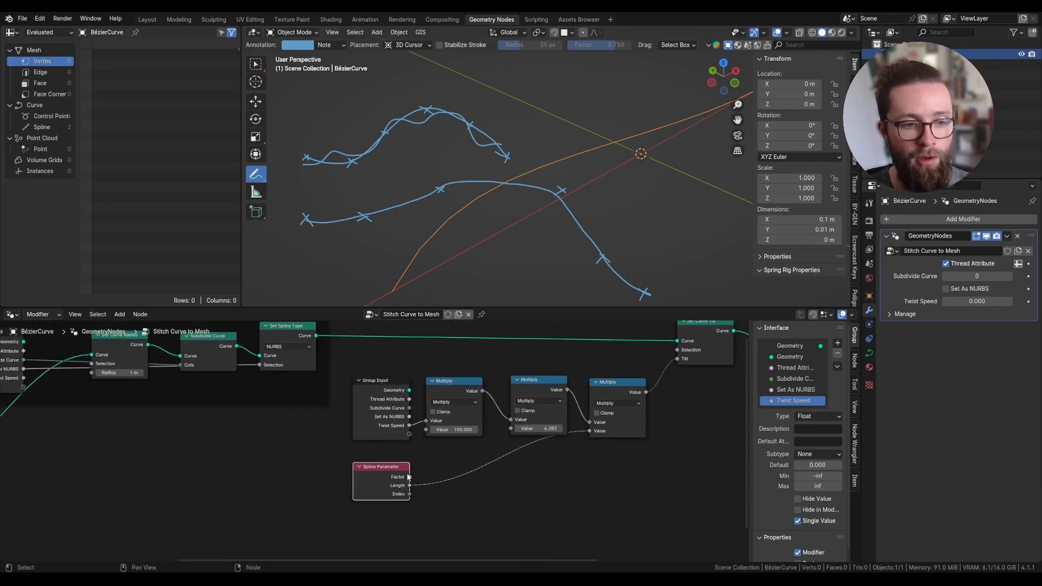
left_click_drag(408, 476, 589, 431)
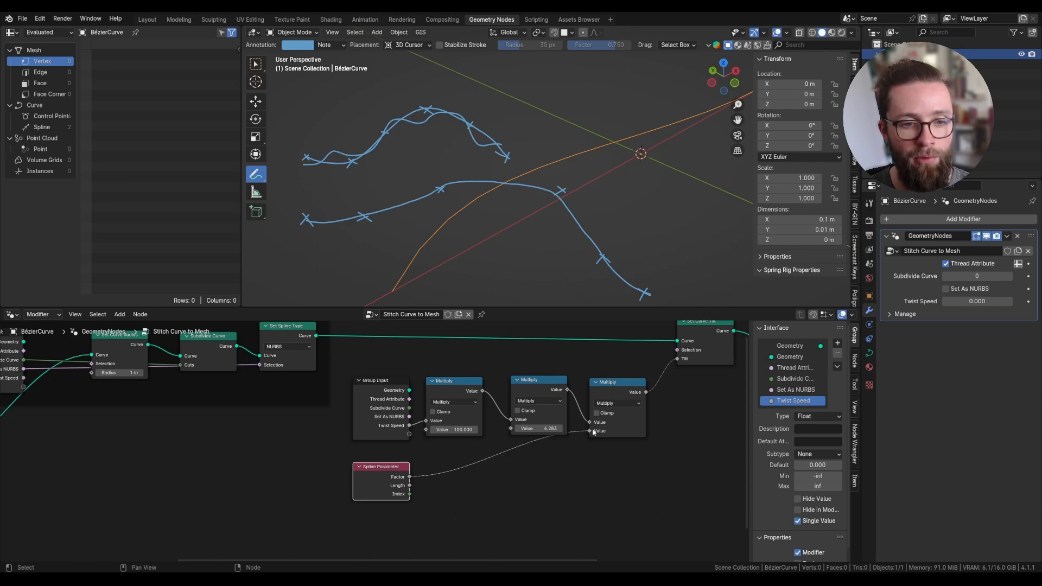
left_click_drag(383, 482, 378, 487)
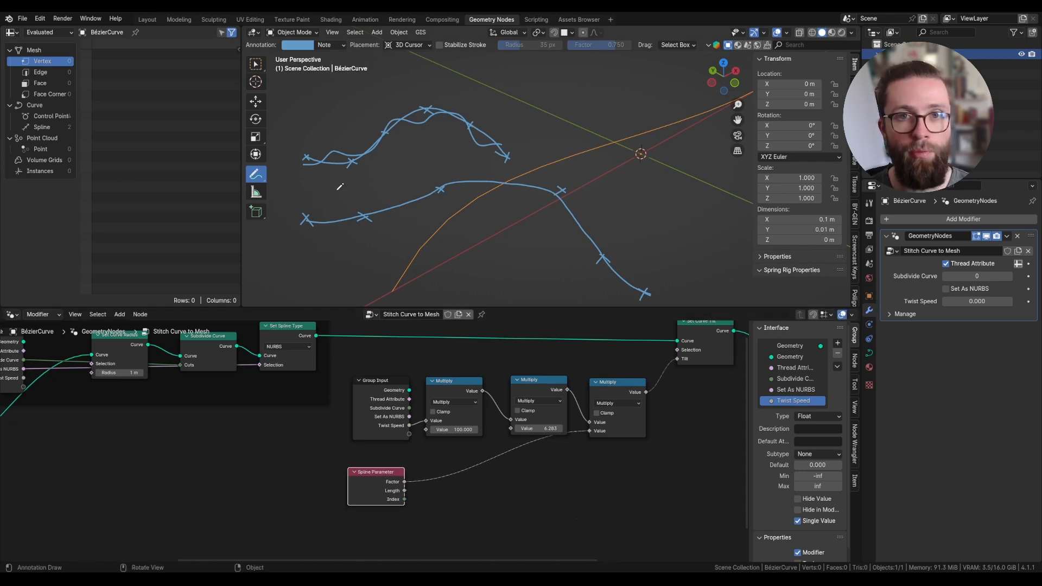
Step: Annotate a shorter curve between the other two, and draw a tight twist along it and a looser one along the lower curve
mouse_move(310, 190)
left_mouse_down()
mouse_move(454, 153)
mouse_move(475, 156)
mouse_move(465, 163)
left_mouse_up()
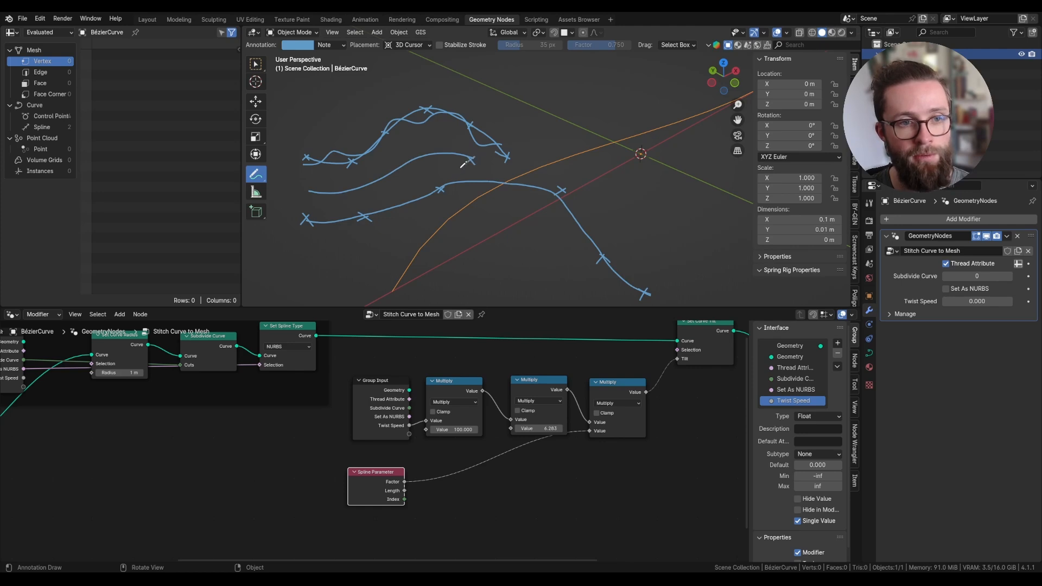
mouse_move(306, 186)
left_mouse_down()
mouse_move(315, 194)
mouse_move(306, 194)
left_mouse_up()
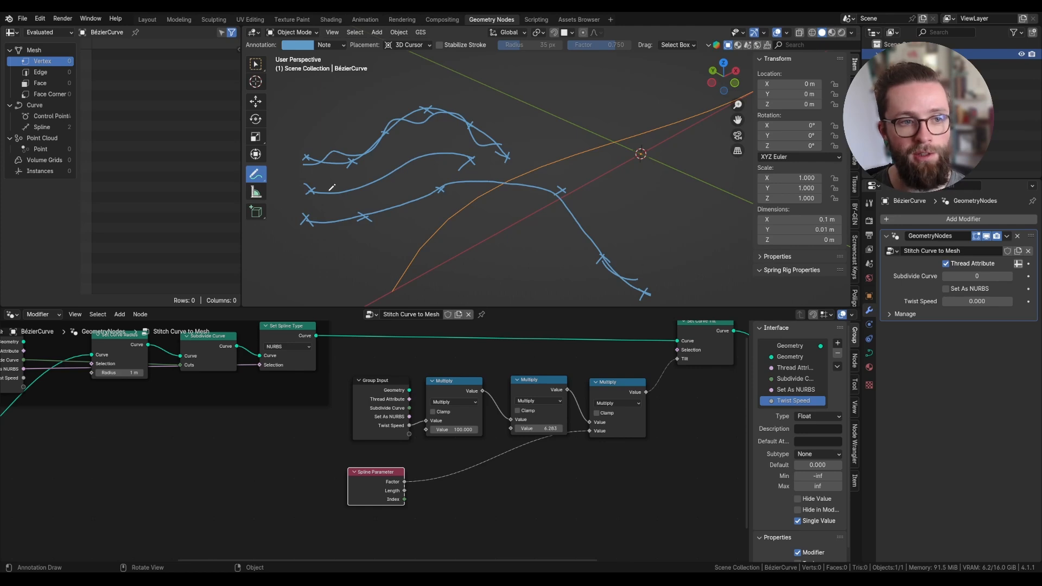
left_click_drag(312, 191, 470, 159)
mouse_move(318, 220)
left_mouse_down()
mouse_move(440, 190)
mouse_move(553, 187)
mouse_move(553, 212)
left_mouse_up()
Step: Add a float Named Attribute node reading "cmtb_curve_length" before the Spline Parameter node and move the nodes apart
middle_click_drag(500, 475, 567, 402)
key("shift+a")
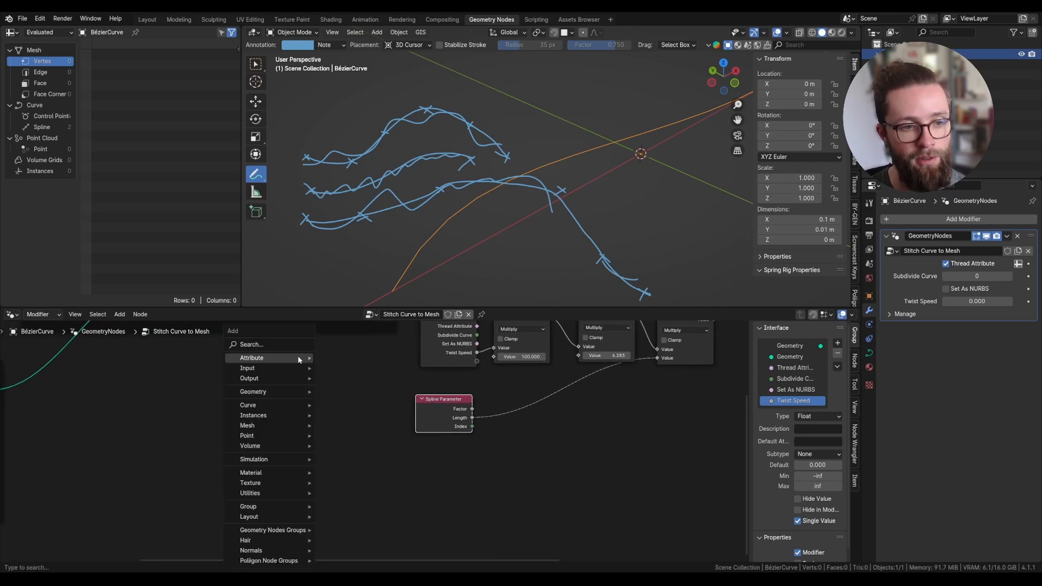
type("attribu")
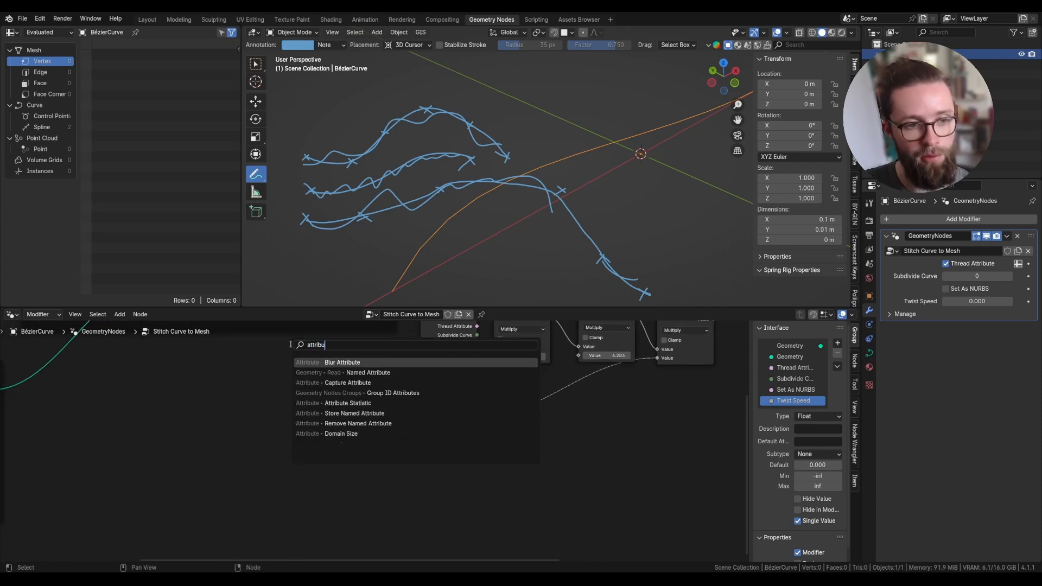
left_click(369, 373)
left_click(317, 391)
scroll(350, 433, "up", 2)
left_click(349, 433)
type("c")
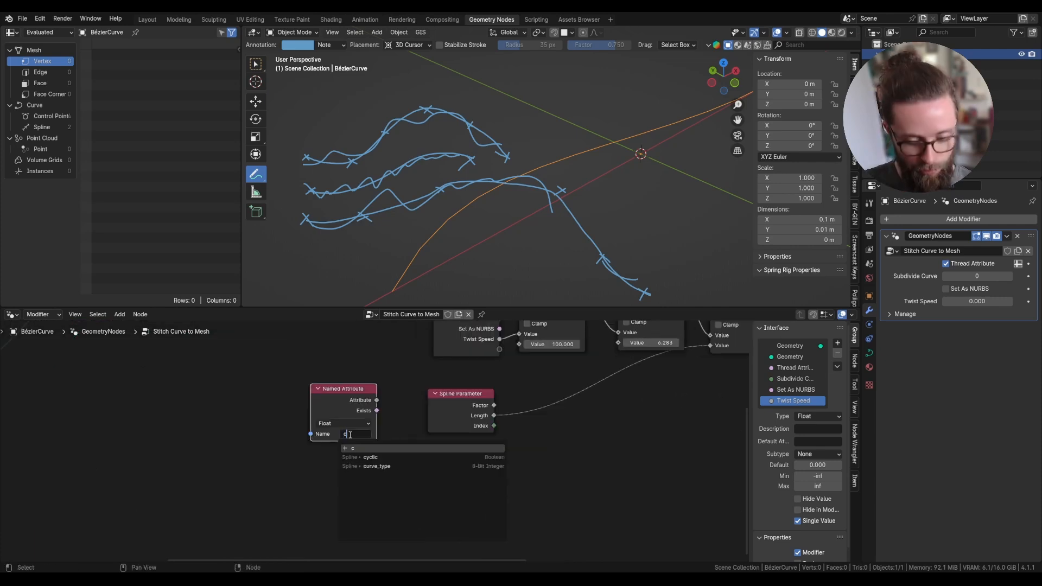
type("mtb_curve_length")
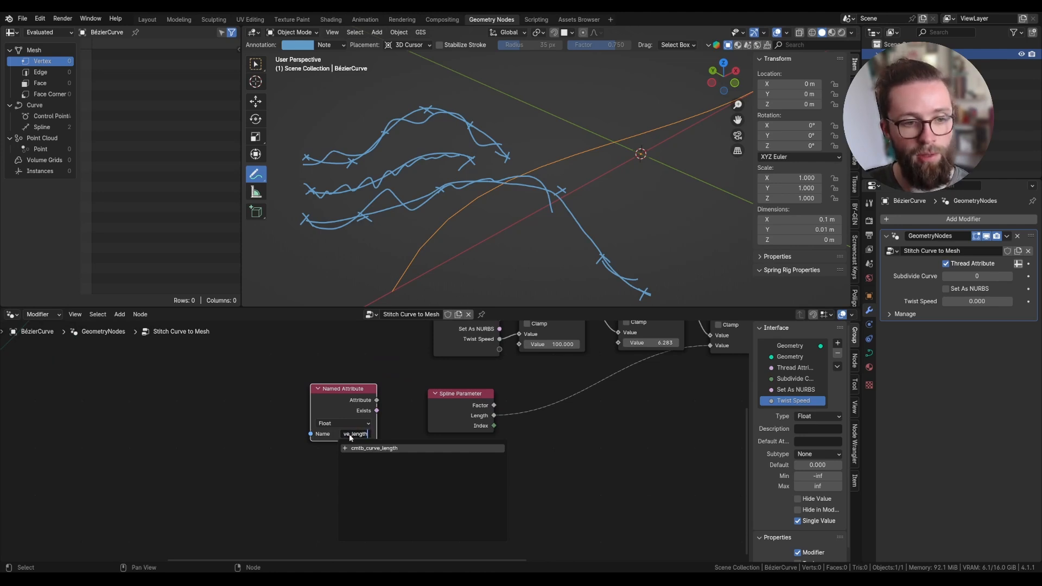
key("Return")
left_click_drag(357, 423, 305, 418)
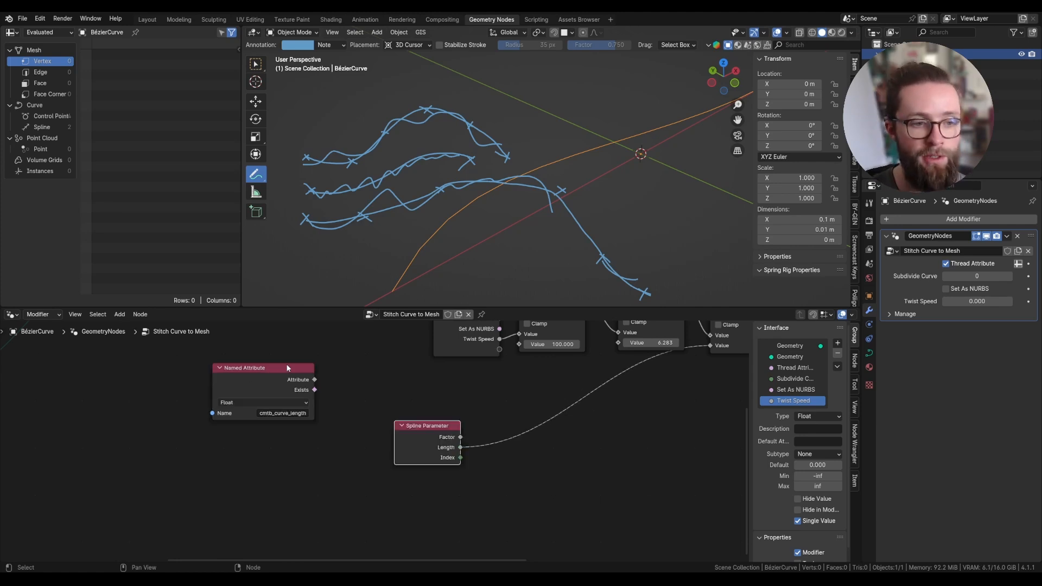
Step: Feed the named attribute into a new Multiply node and connect the Spline Parameter's Factor to its second value
left_click_drag(315, 380, 345, 380)
type("mult")
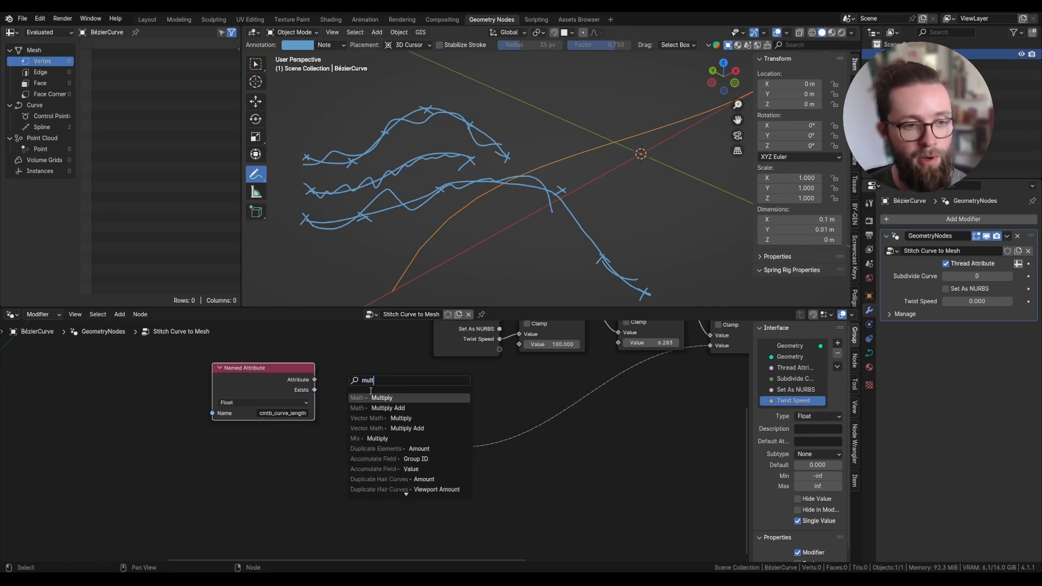
key("Return")
left_click(368, 377)
left_click_drag(289, 471, 351, 417)
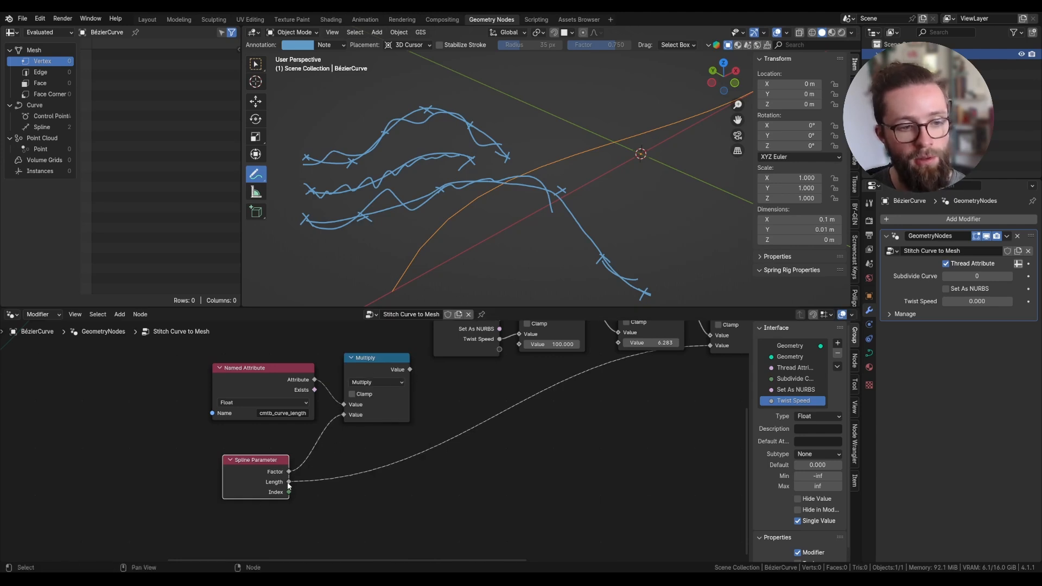
Step: Add a Switch node after the new Multiply node, below the twist multiplier chain
left_click_drag(289, 482, 345, 473)
type("sw")
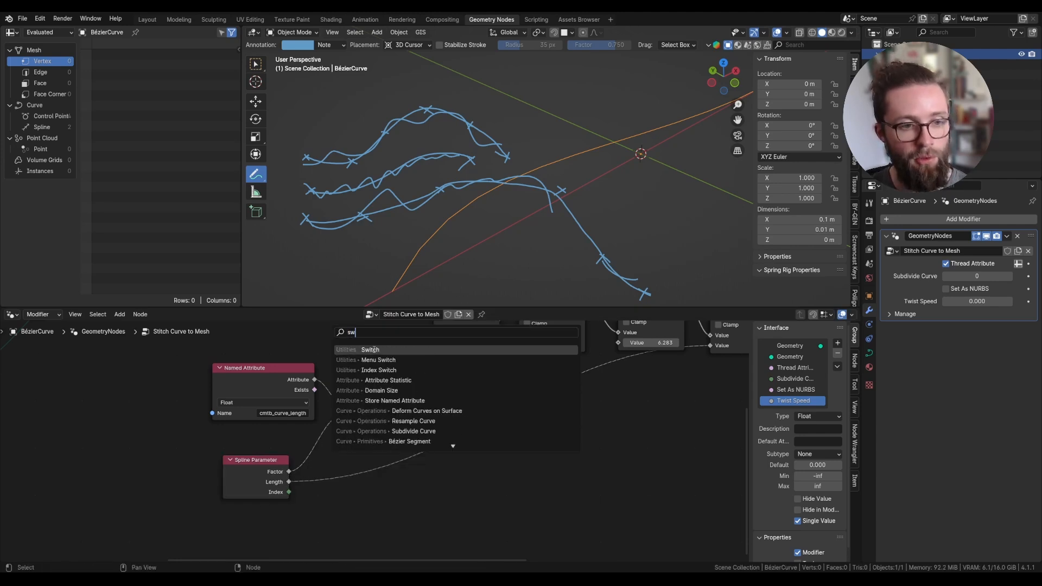
left_click(374, 350)
left_click(571, 454)
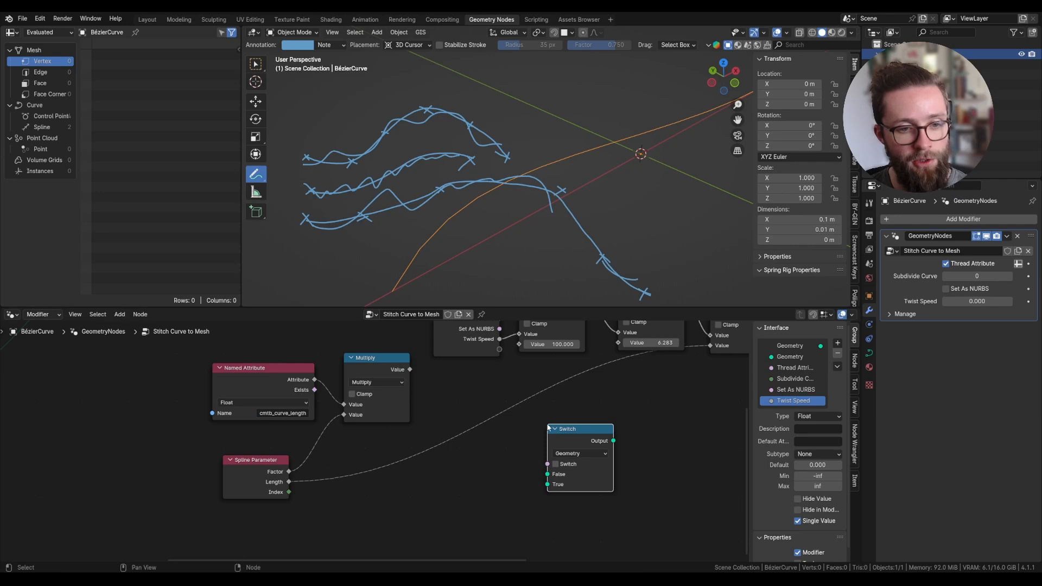
Step: Set the Switch node to Float, drive its Switch input with the Named Attribute's Exists, and feed the new Multiply into True
left_click(571, 454)
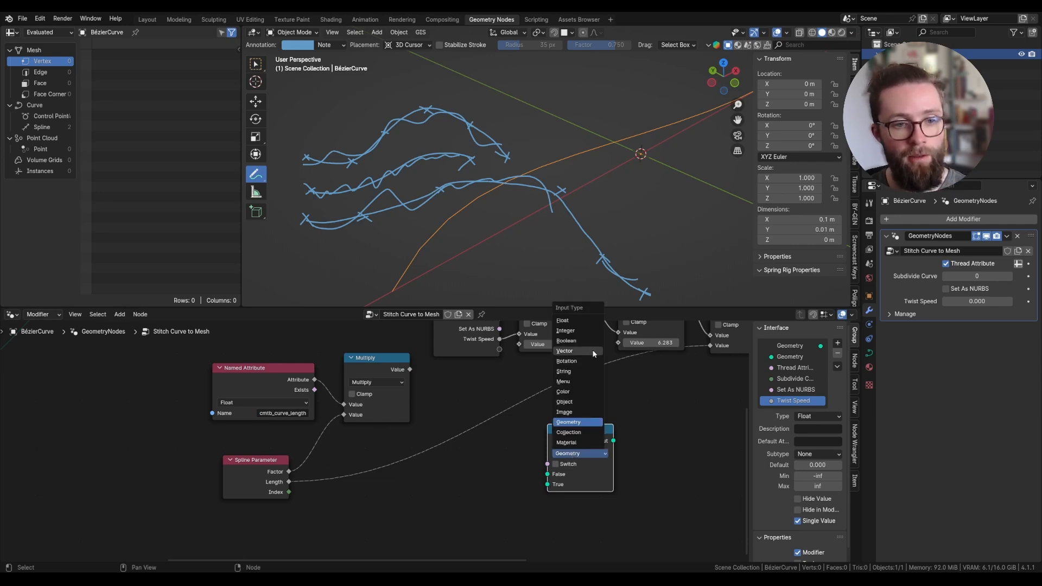
left_click(563, 320)
left_click_drag(573, 439, 561, 427)
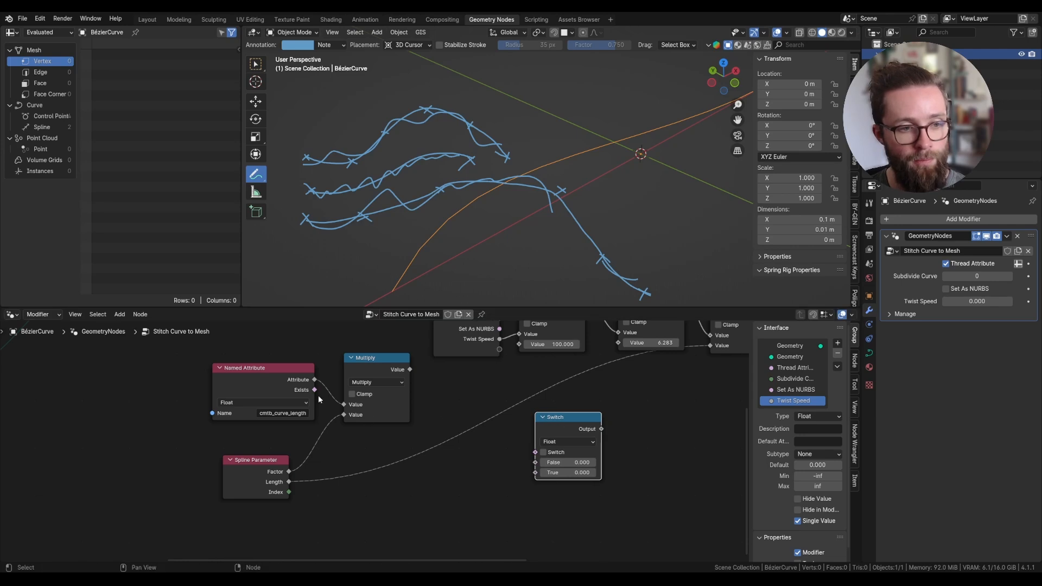
left_click_drag(313, 390, 466, 385)
left_click_drag(410, 369, 462, 437)
Step: Connect the Spline Parameter's Length to the Switch's False input and tidy the Spline Parameter, Switch and Named Attribute positions
left_click_drag(370, 377, 373, 384)
left_click_drag(268, 470, 262, 457)
middle_click_drag(520, 405, 507, 426)
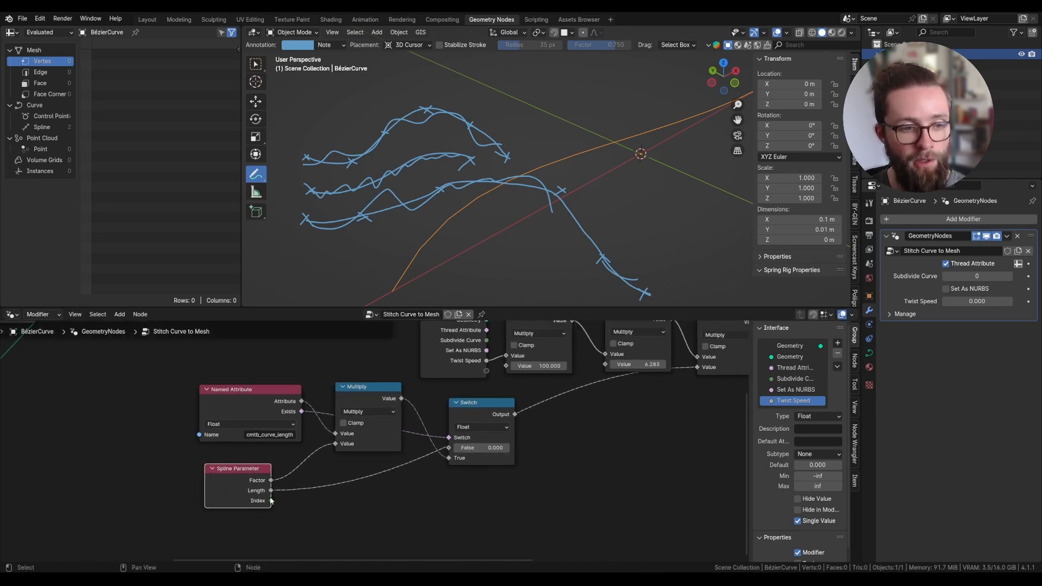
left_click_drag(271, 490, 449, 449)
left_click_drag(473, 403, 468, 402)
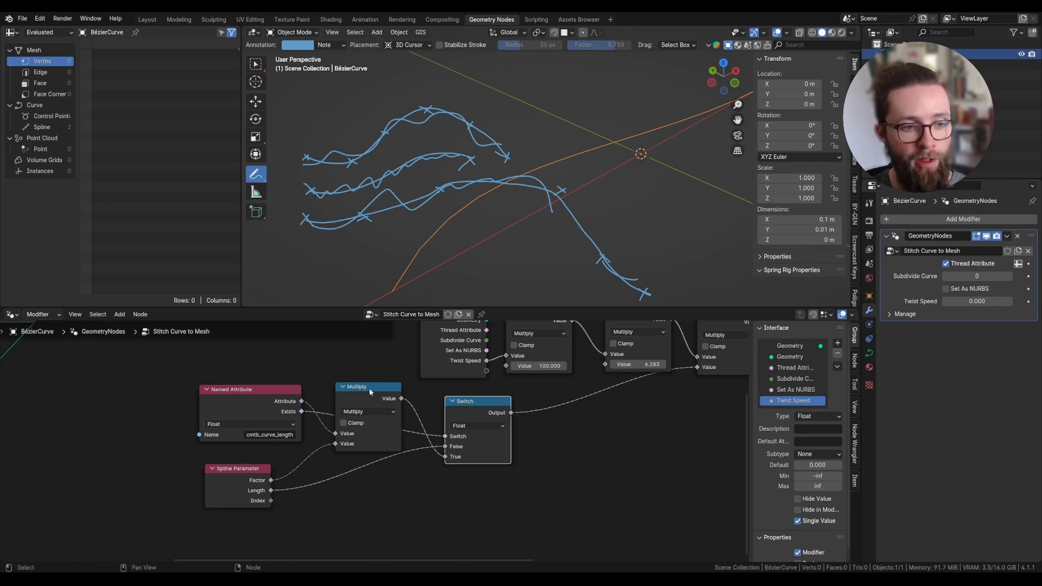
left_click_drag(288, 391, 273, 392)
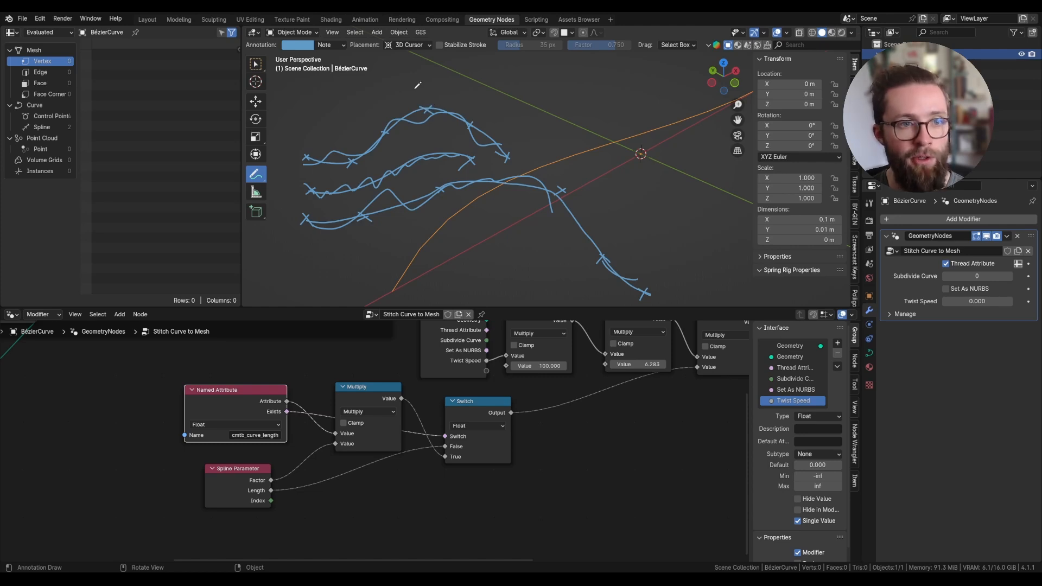
Step: Annotate 0,6 on the upper curve with an arrow to a point marked 0,7 on the lower curve, plus arrows along its segments
mouse_move(416, 88)
left_mouse_down()
mouse_move(475, 90)
mouse_move(559, 155)
mouse_move(559, 174)
mouse_move(578, 162)
left_mouse_up()
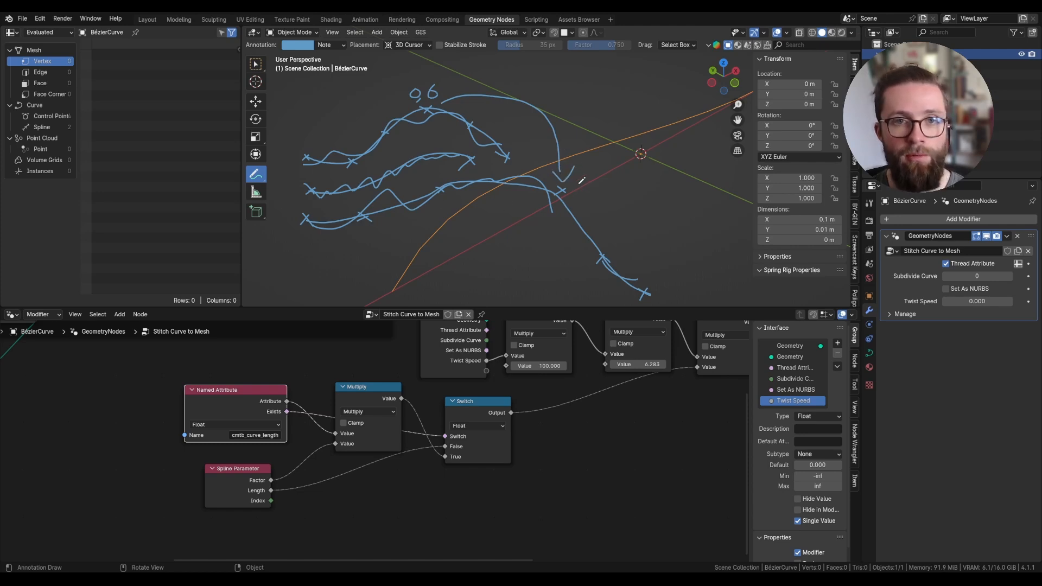
mouse_move(585, 179)
left_mouse_down()
mouse_move(607, 205)
mouse_move(630, 177)
mouse_move(613, 205)
left_mouse_up()
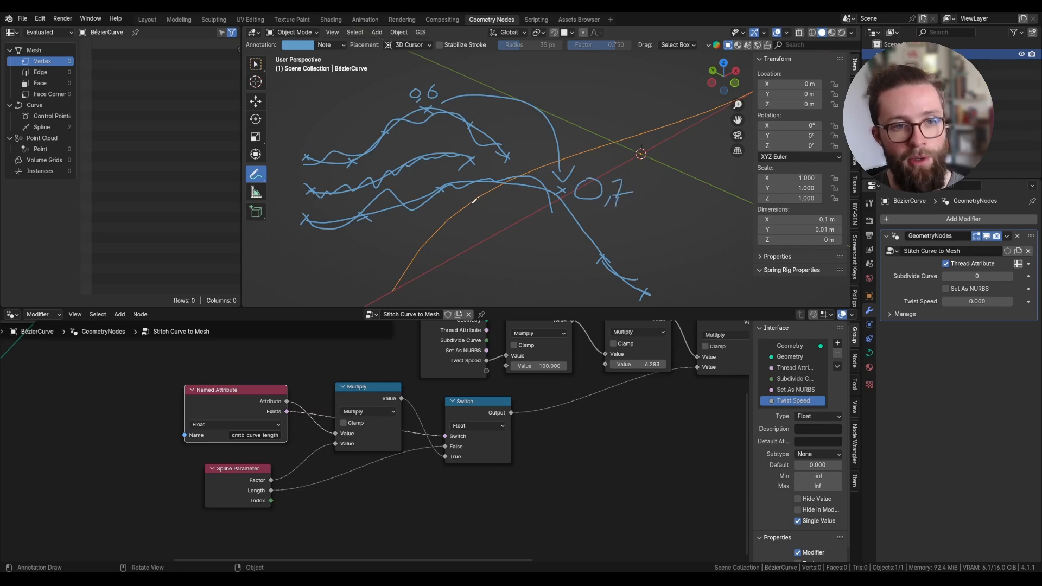
mouse_move(462, 207)
left_mouse_down()
mouse_move(544, 213)
mouse_move(470, 209)
mouse_move(382, 227)
mouse_move(436, 215)
mouse_move(404, 228)
left_mouse_up()
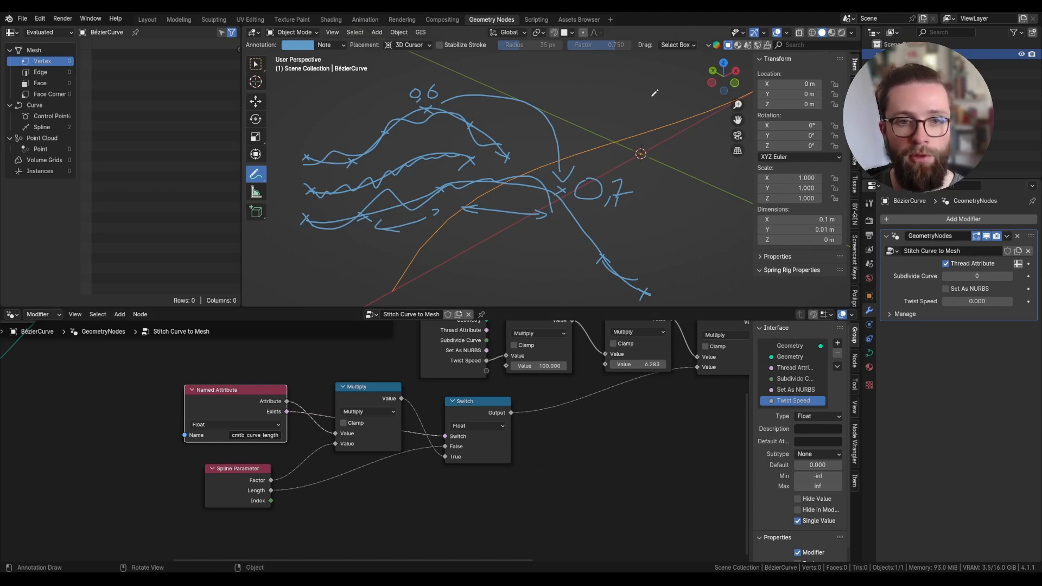
Step: Spread out the new Multiply, Switch and Spline Parameter nodes to free space below the Named Attribute node
scroll(318, 394, "down", 1)
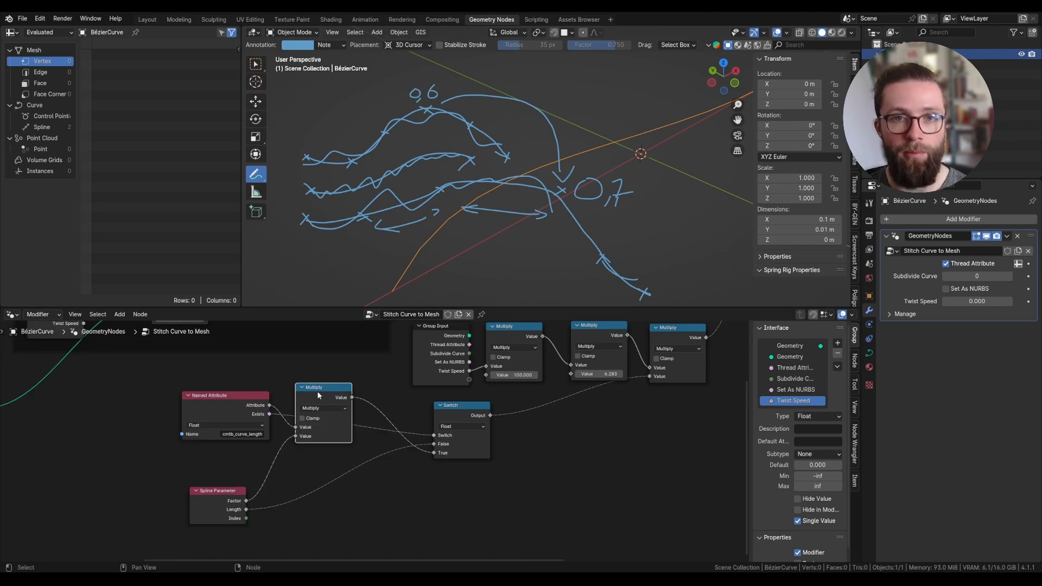
left_click_drag(318, 390, 369, 398)
left_click_drag(448, 408, 451, 403)
middle_click_drag(331, 405, 370, 382)
left_click_drag(256, 468, 266, 503)
scroll(366, 416, "up", 1)
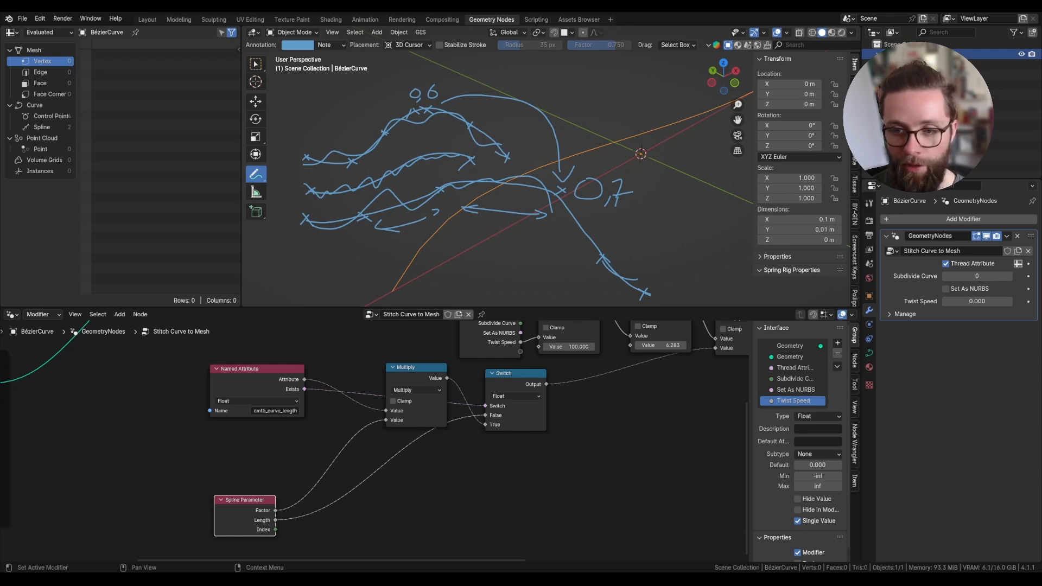
Step: Add a Spline Length node between the Named Attribute and Spline Parameter nodes
middle_click_drag(176, 373, 203, 368)
key("shift+a")
left_click(198, 348)
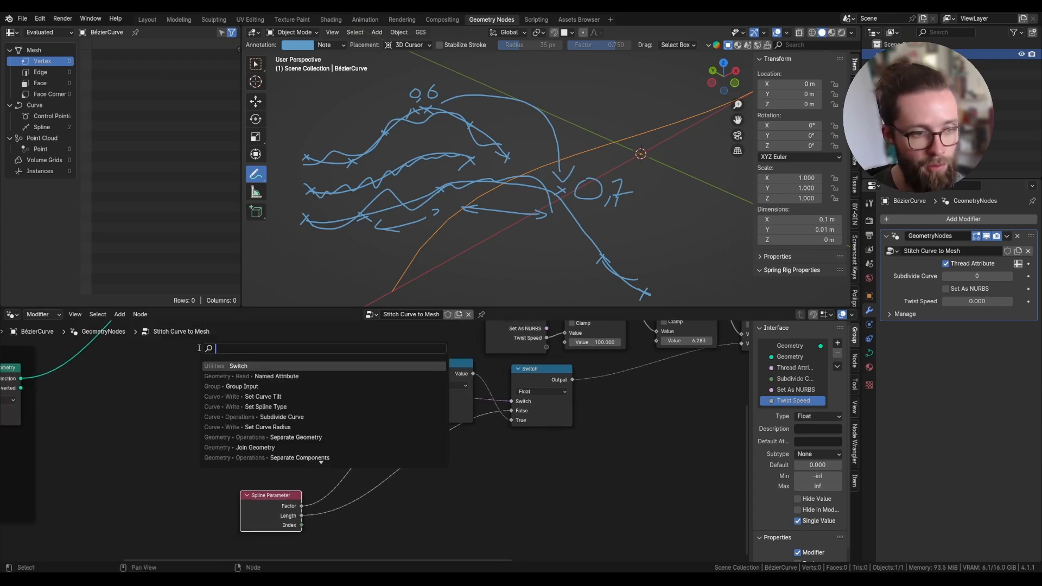
type("spline l")
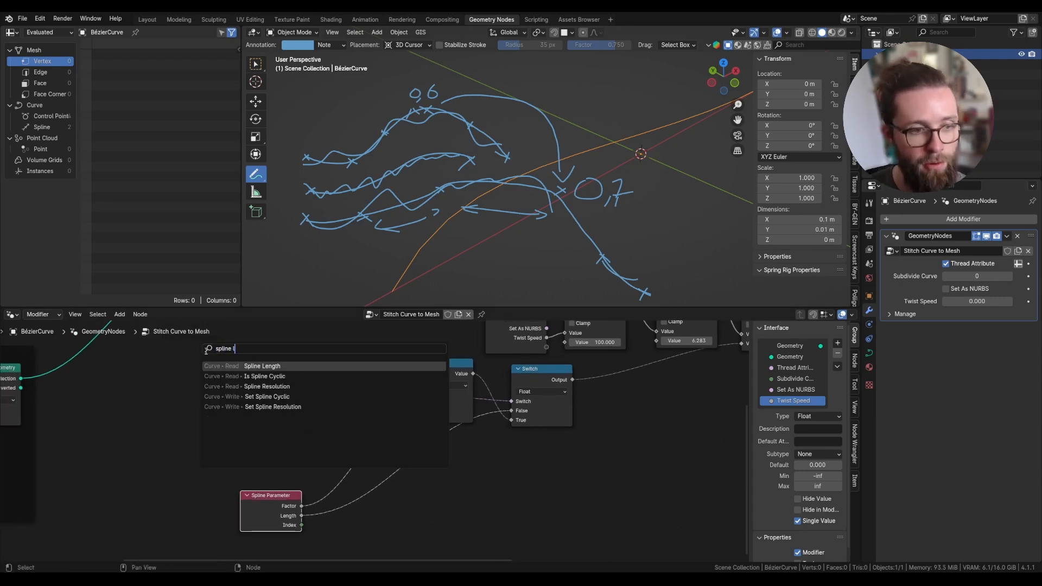
key("Return")
left_click(280, 455)
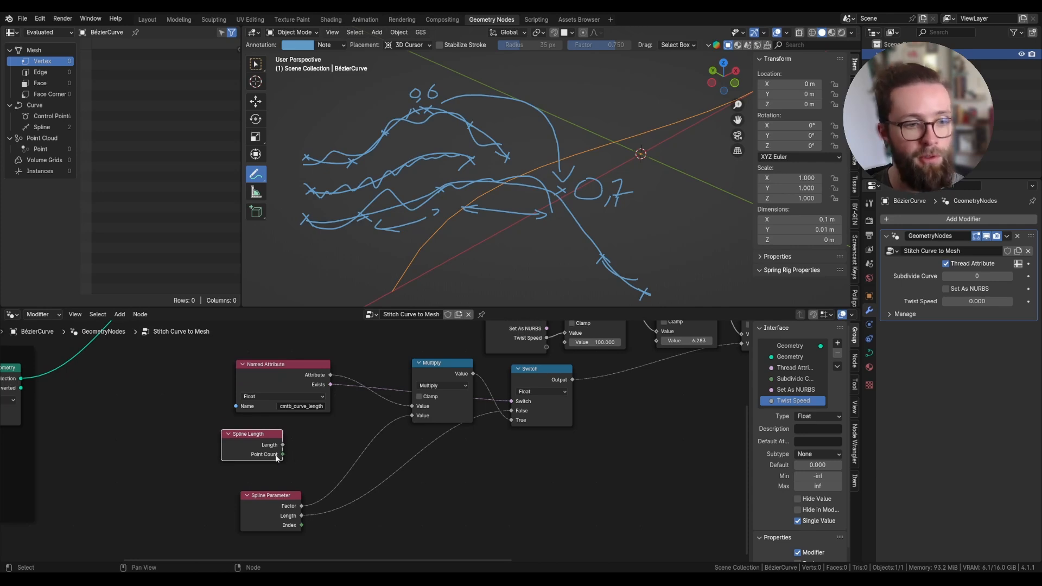
Step: Add an Index node before the Named Attribute, place the Spline Length node beneath it, and shift the Named Attribute up
key("shift+a")
left_click(189, 346)
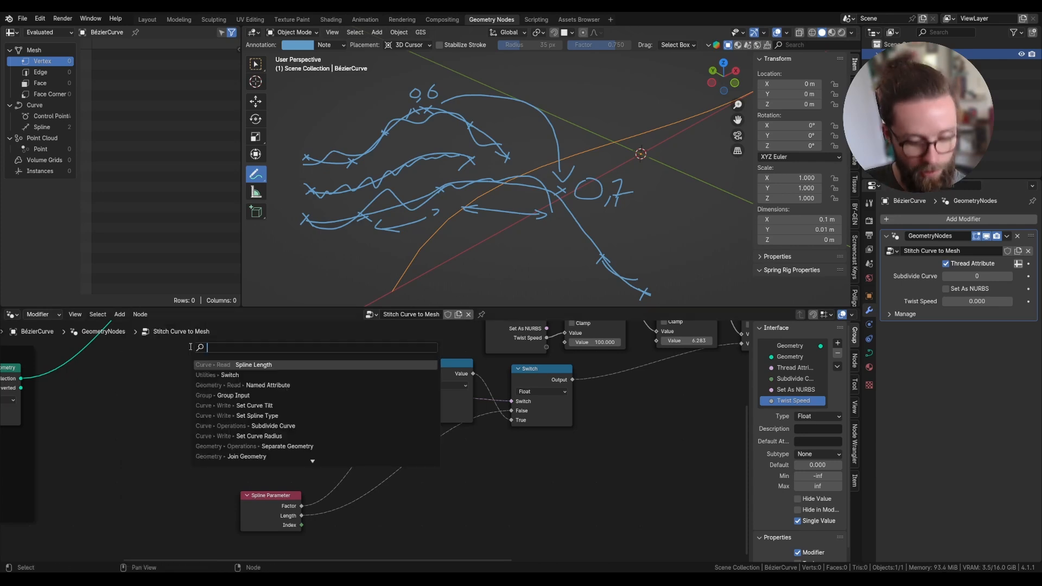
type("indi")
key("Return")
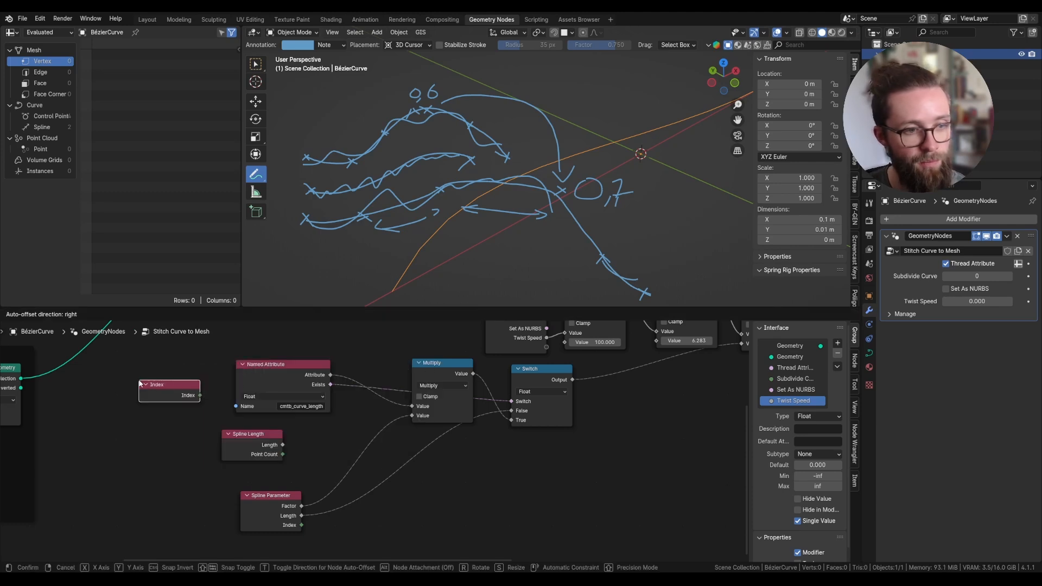
left_click(154, 386)
left_click_drag(238, 442, 147, 433)
left_click_drag(254, 378, 270, 362)
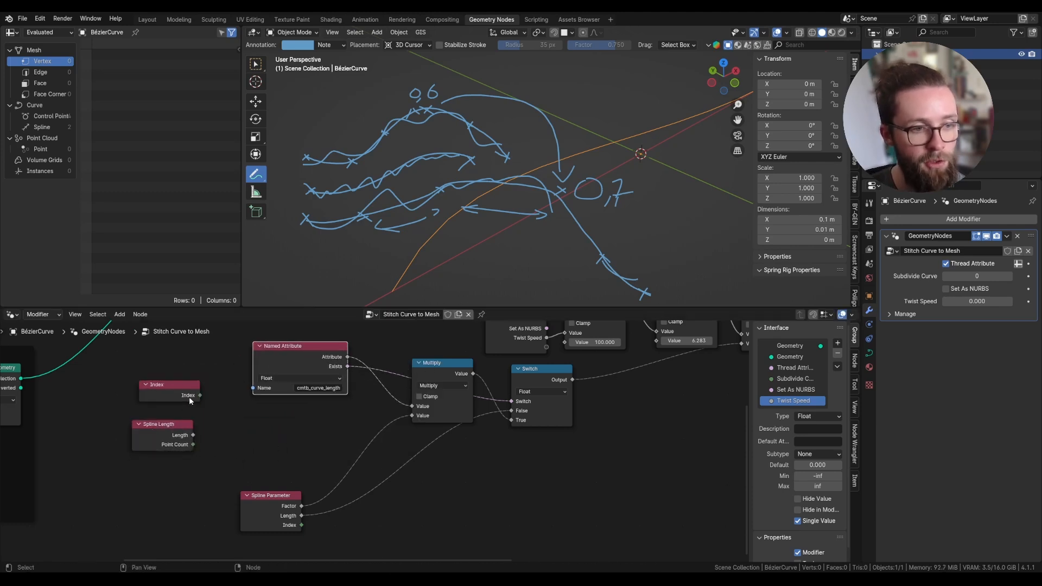
Step: Add a Divide math node that divides the Index by the Spline Length's Point Count
left_click(191, 399)
key("shift+a")
type("divi")
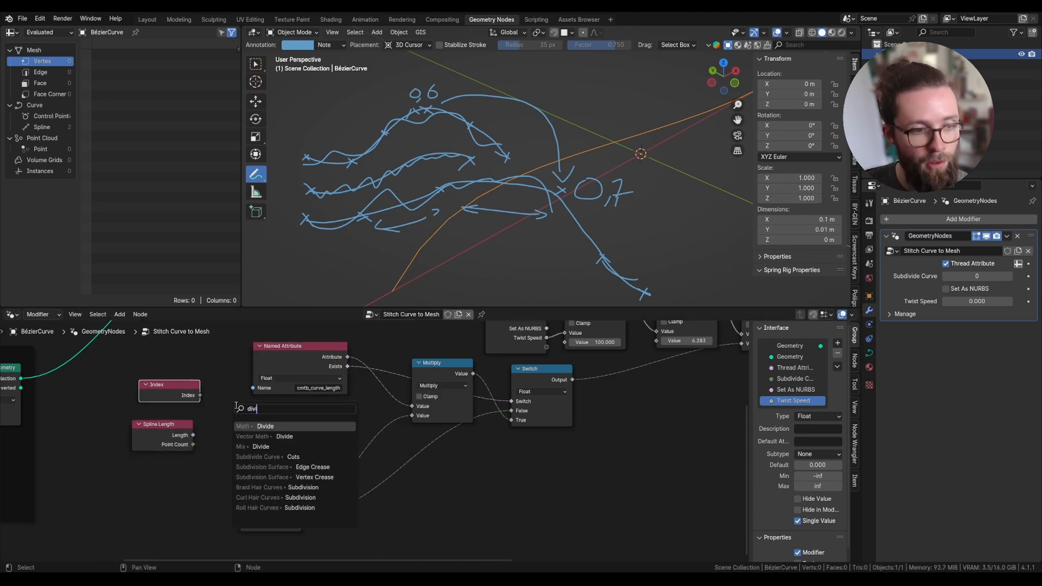
key("Return")
left_click(238, 411)
left_click_drag(194, 444, 233, 457)
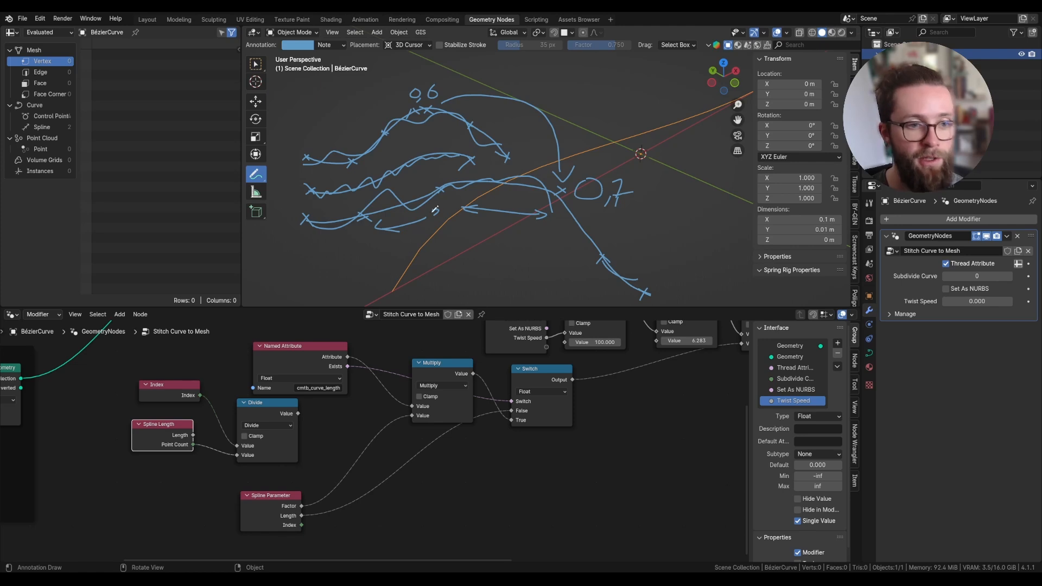
Step: Replace the Factor in the curve-length Multiply's second value with the Divide result and group the Index and Spline Length nodes beside it
left_click_drag(297, 414, 413, 416)
left_click_drag(268, 403, 323, 411)
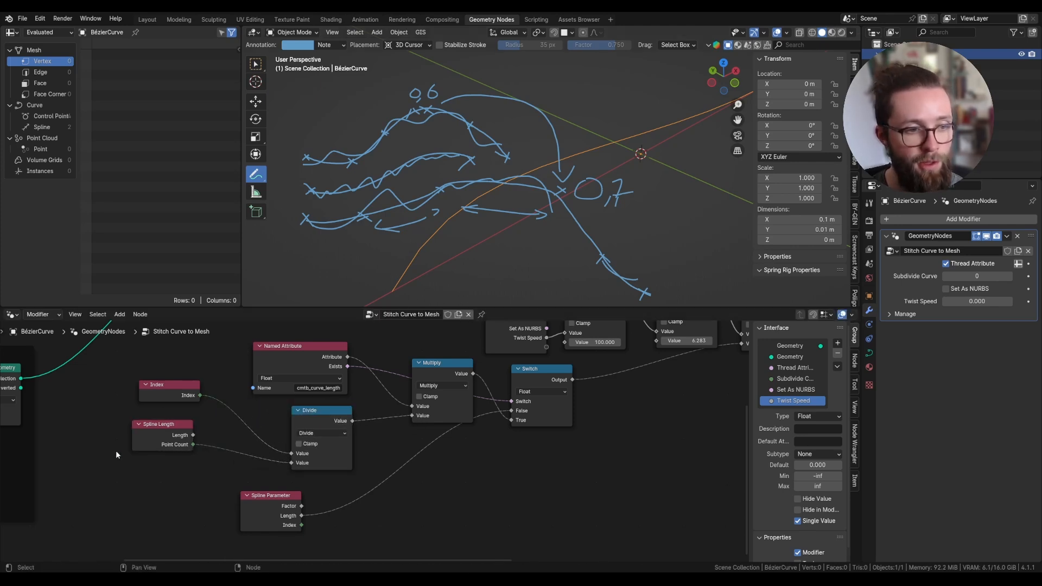
left_click_drag(115, 450, 235, 409)
left_click_drag(282, 370, 276, 364)
left_click_drag(242, 400, 235, 411)
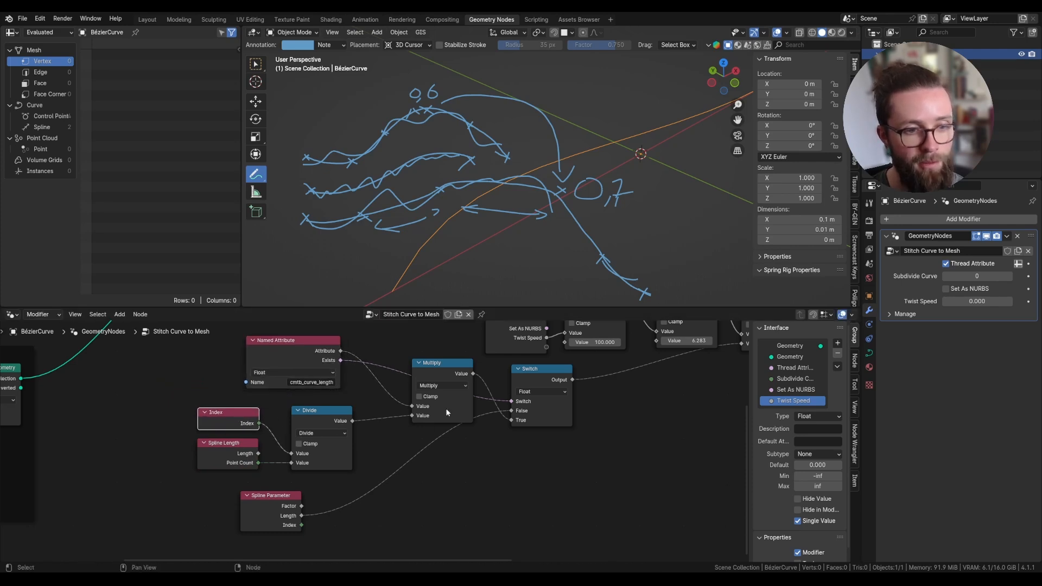
Step: Tidy the twist nodes, placing the Spline Parameter before the Switch, the curve-length Multiply below it, and the attribute and index nodes alongside
key("Home")
left_click(518, 397)
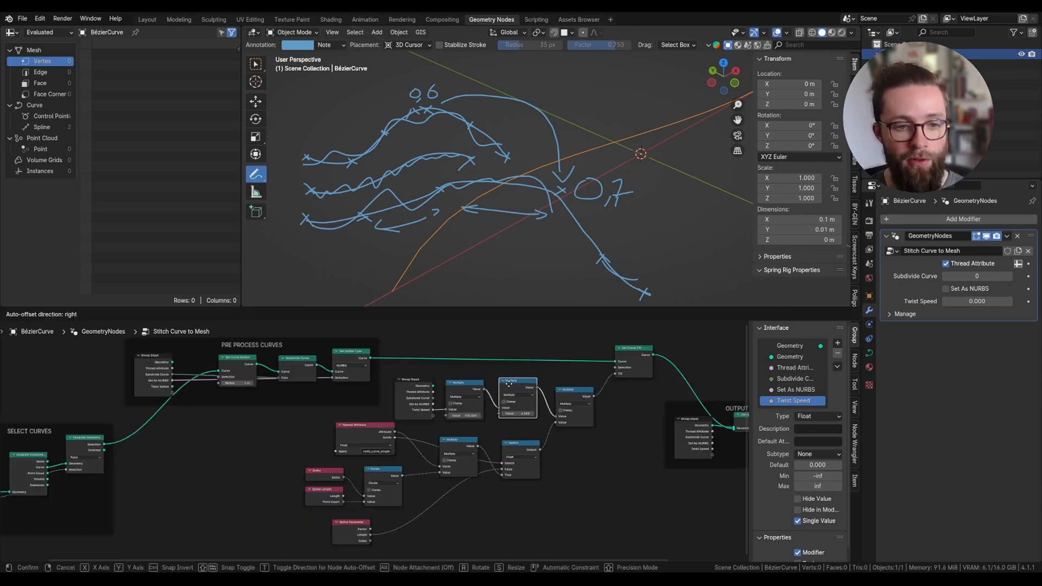
left_click_drag(569, 398, 566, 397)
left_click_drag(518, 449, 512, 441)
left_click_drag(459, 450, 455, 448)
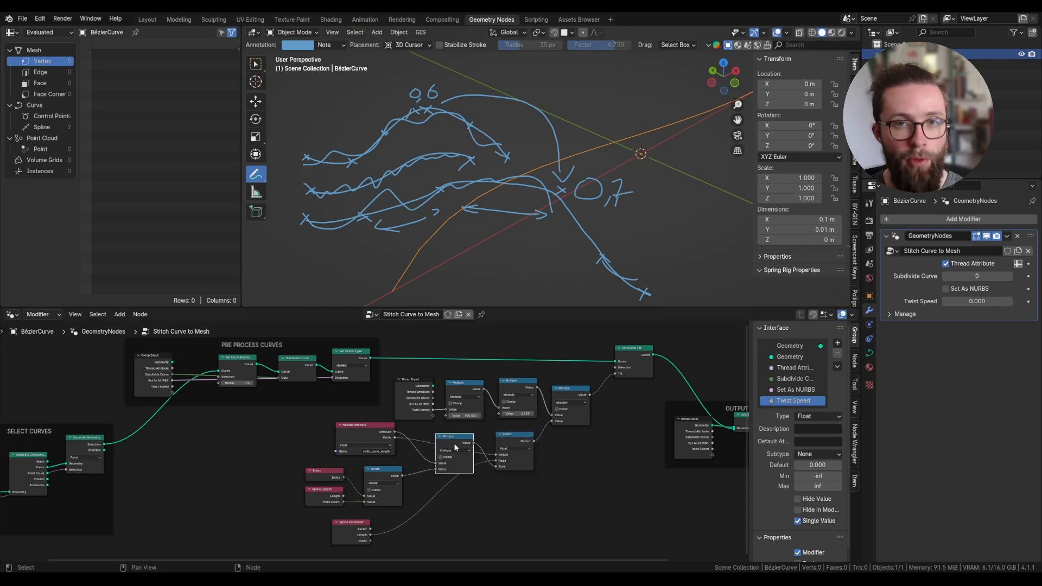
left_click_drag(354, 533, 427, 455)
left_click_drag(460, 455, 454, 496)
left_click_drag(428, 455, 451, 455)
left_click_drag(296, 519, 395, 446)
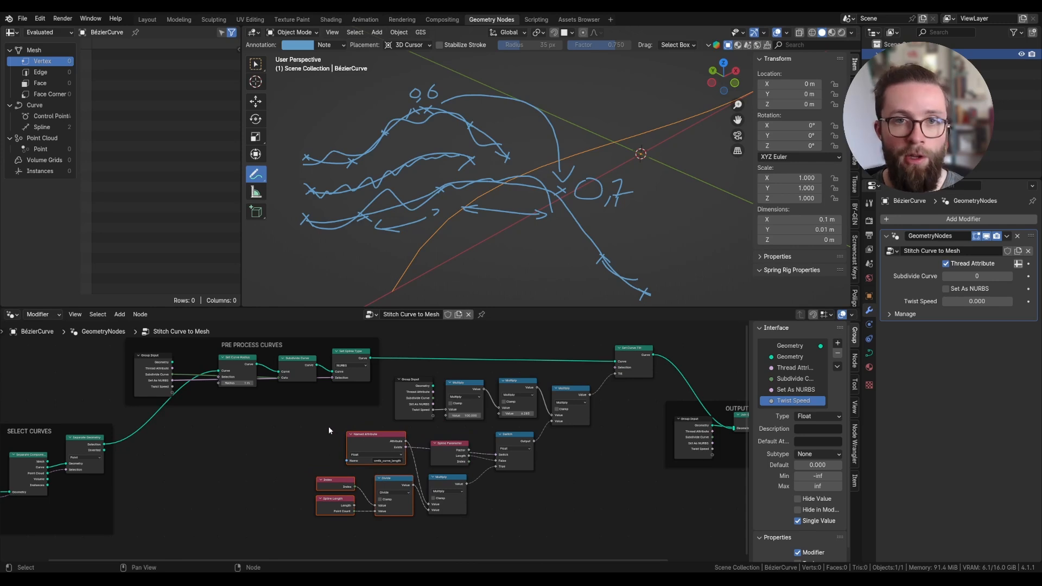
Step: Frame all twist nodes together with the Set Curve Tilt node, label the frame "TWIST CURVES", and space the neighbouring frames apart
left_click_drag(636, 511, 397, 342)
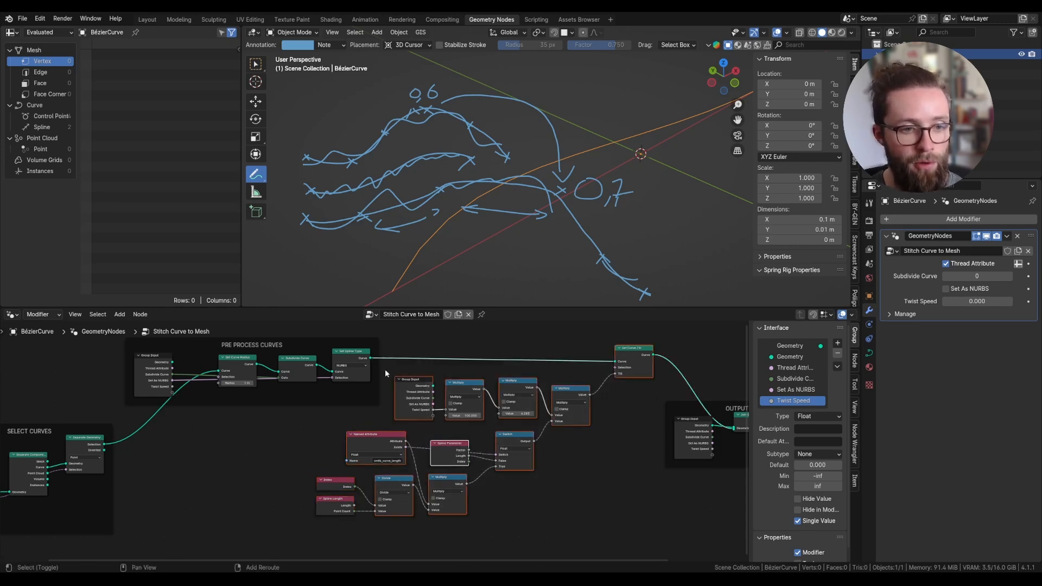
key("b")
left_click_drag(317, 512, 363, 450)
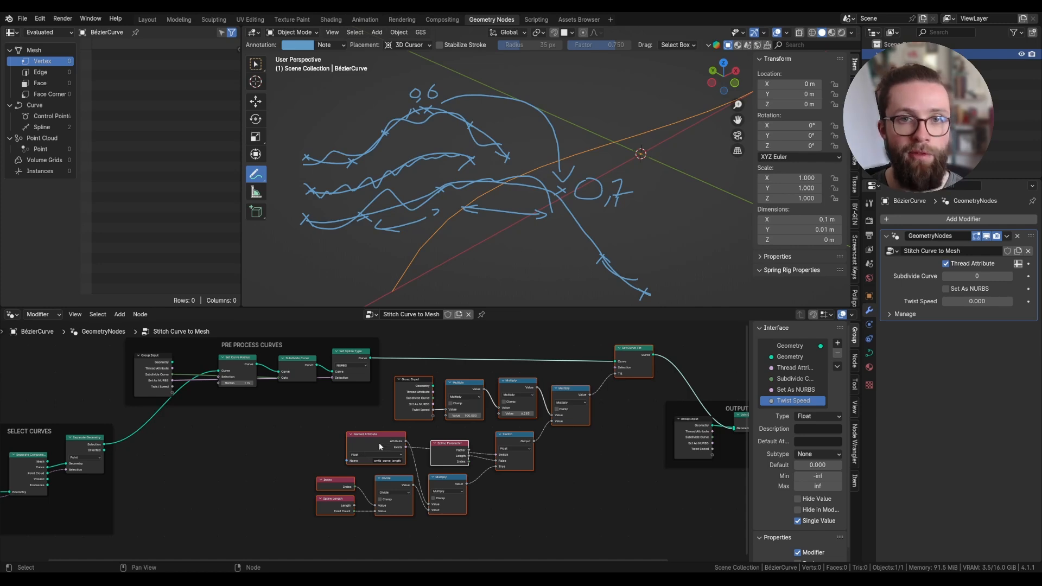
scroll(562, 436, "down", 1)
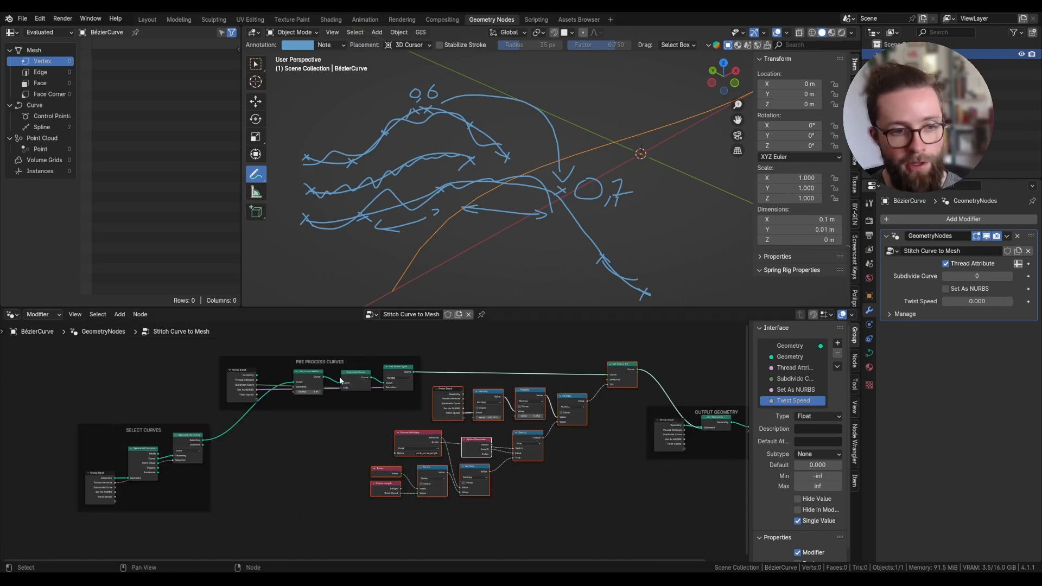
key("ctrl+j")
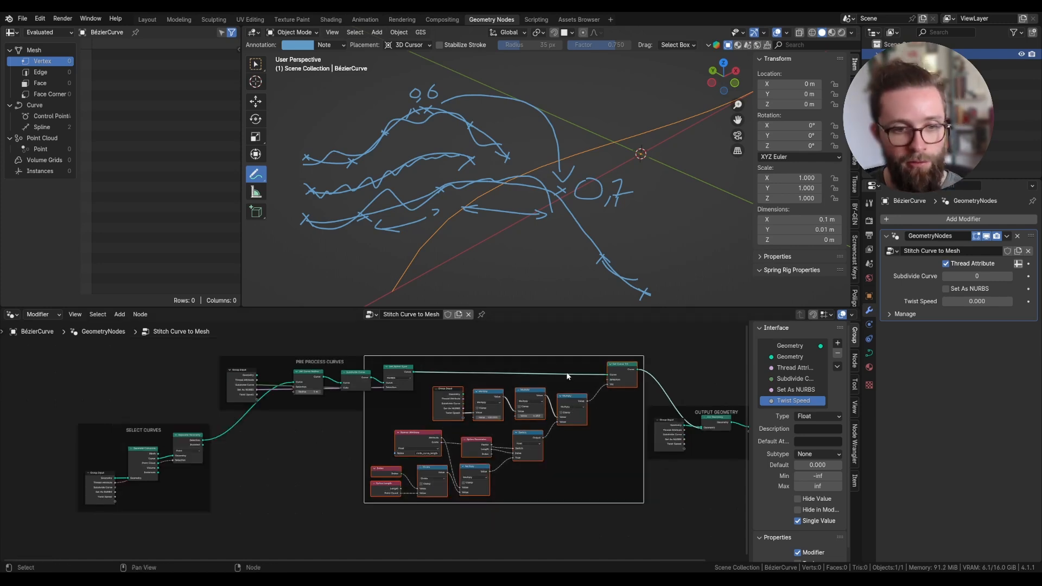
left_click(855, 360)
left_click(811, 373)
type("TWIST CUR")
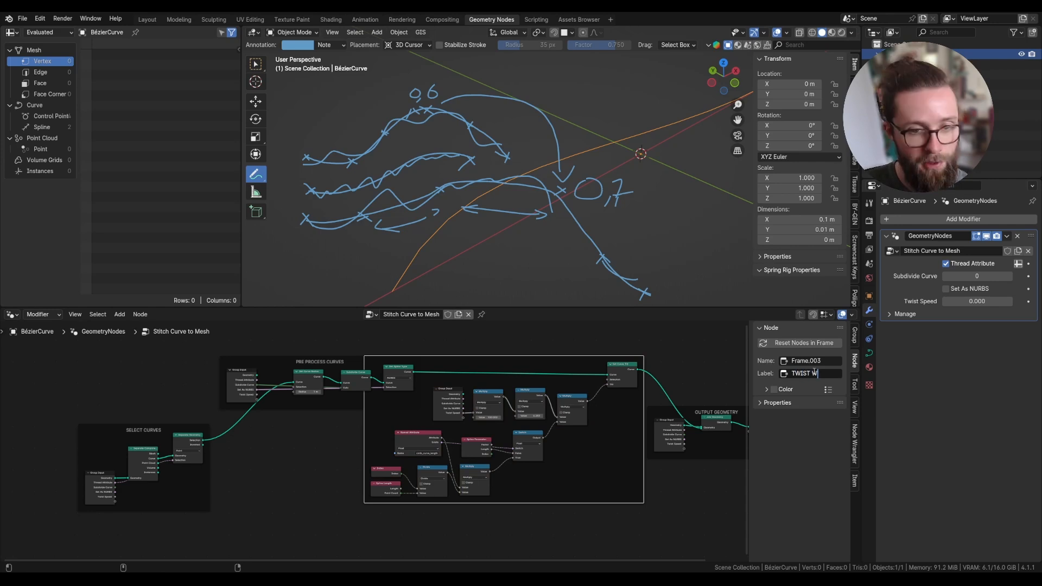
type("VES")
key("Return")
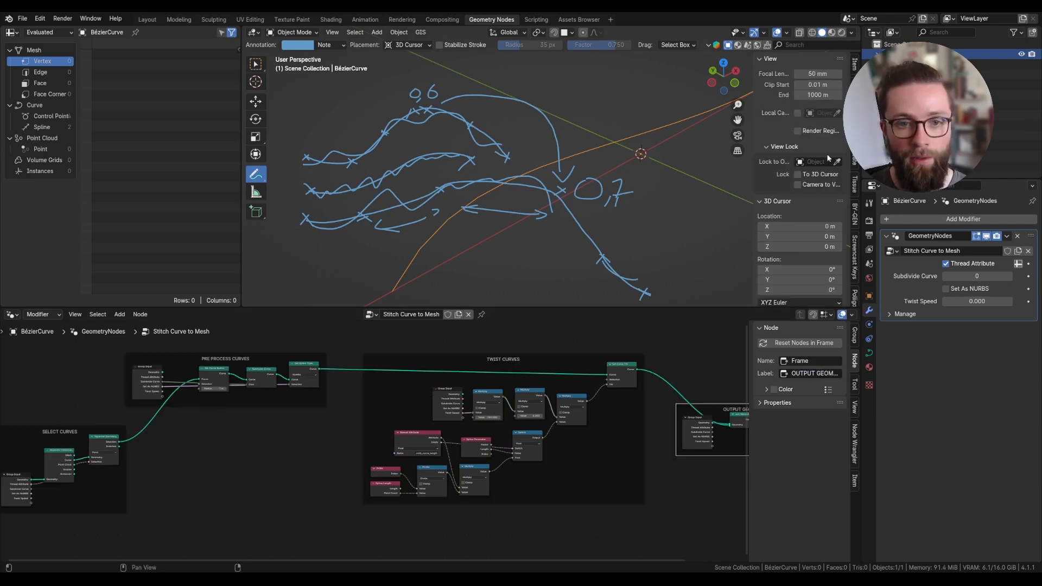
Step: Remove the annotations from the 3D view and move the OUTPUT GEOMETRY frame farther from the TWIST CURVES frame
scroll(826, 154, "down", 2)
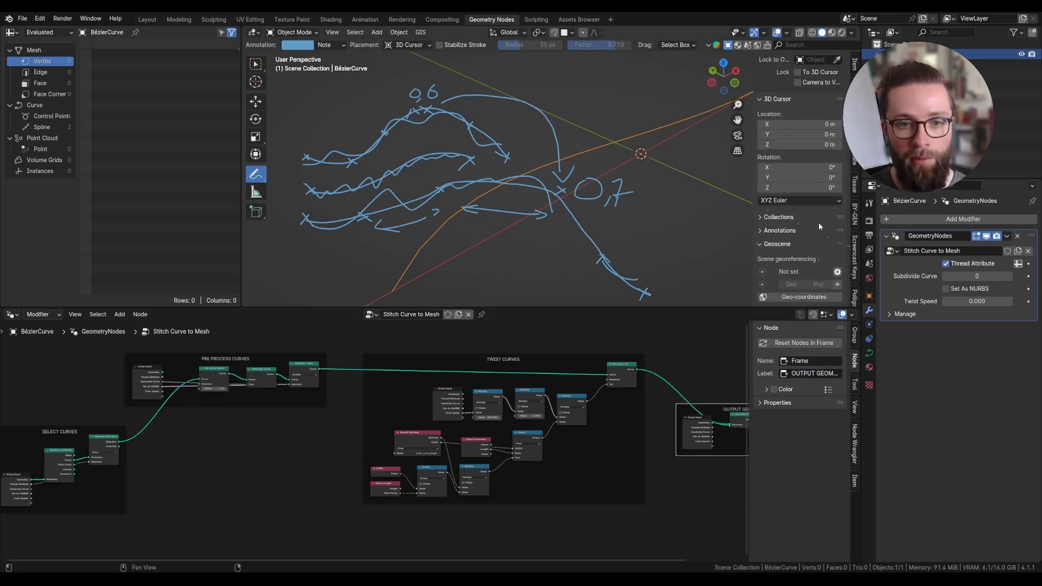
left_click(780, 230)
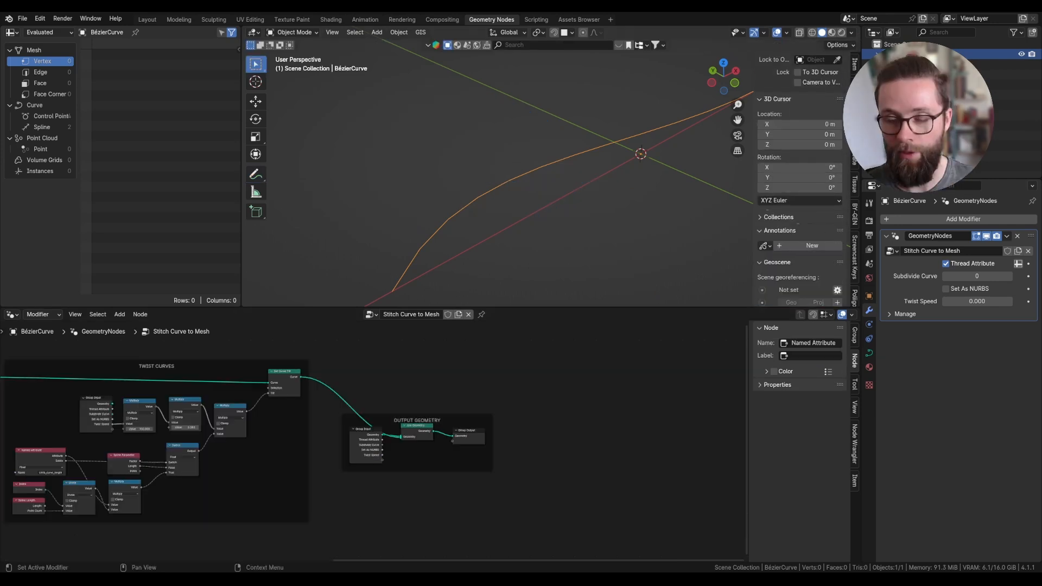
left_click_drag(489, 560, 467, 559)
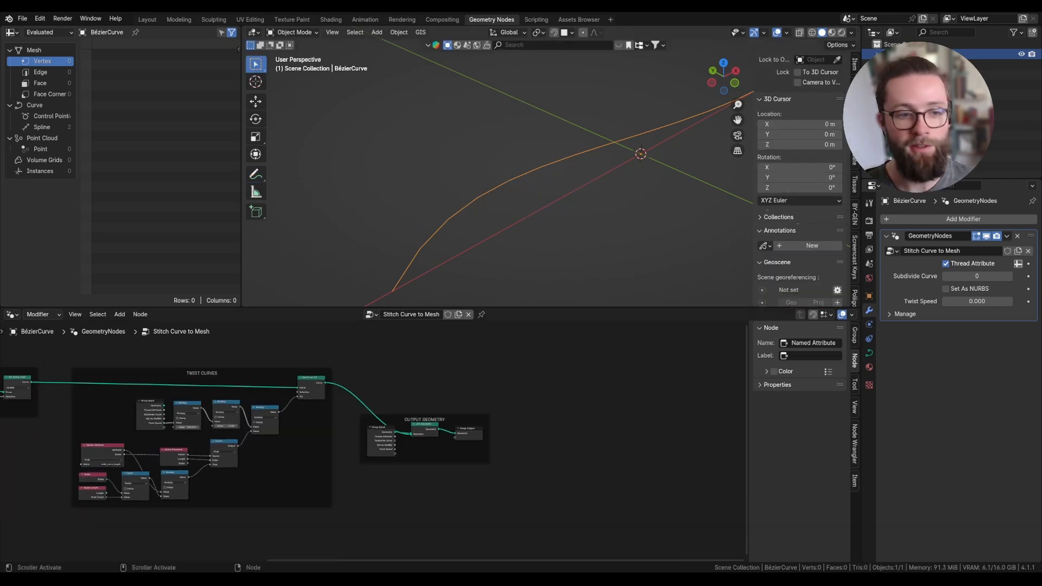
left_click_drag(424, 419, 600, 420)
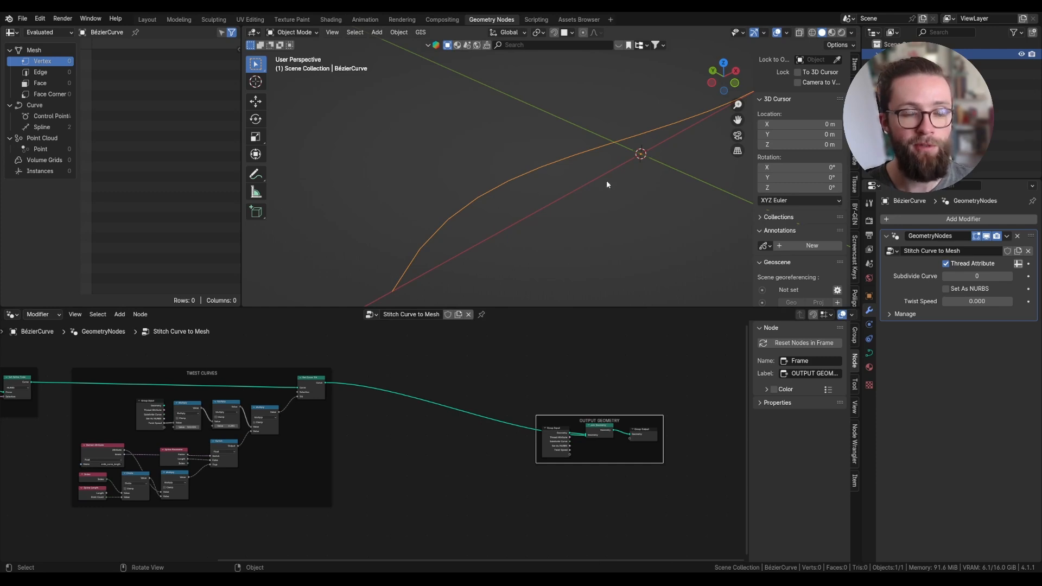
Step: Insert a Duplicate Elements node on the link between Set Curve Tilt and the OUTPUT GEOMETRY frame
middle_click_drag(490, 386, 597, 386)
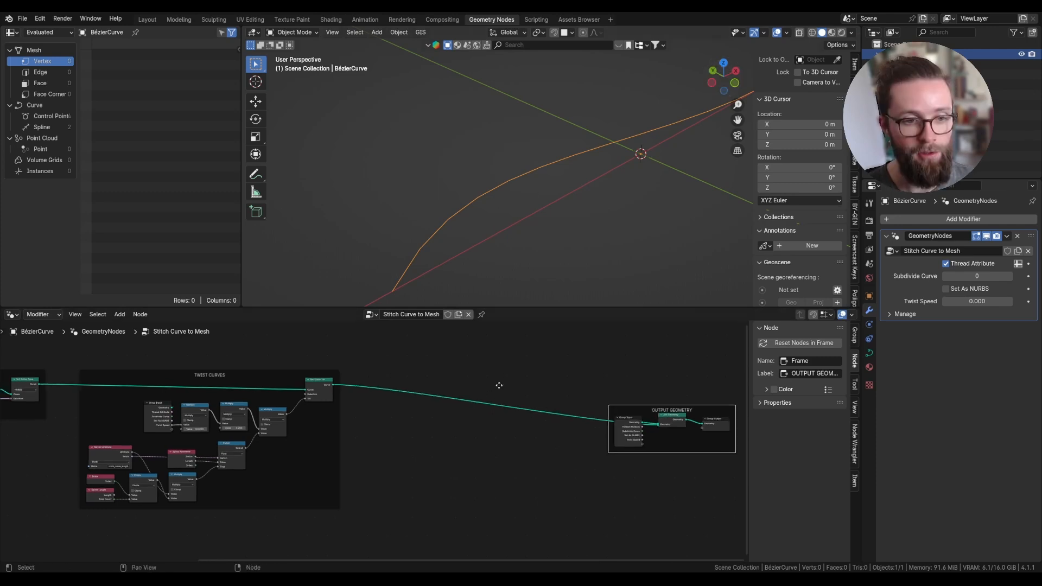
key("shift+a")
type("d")
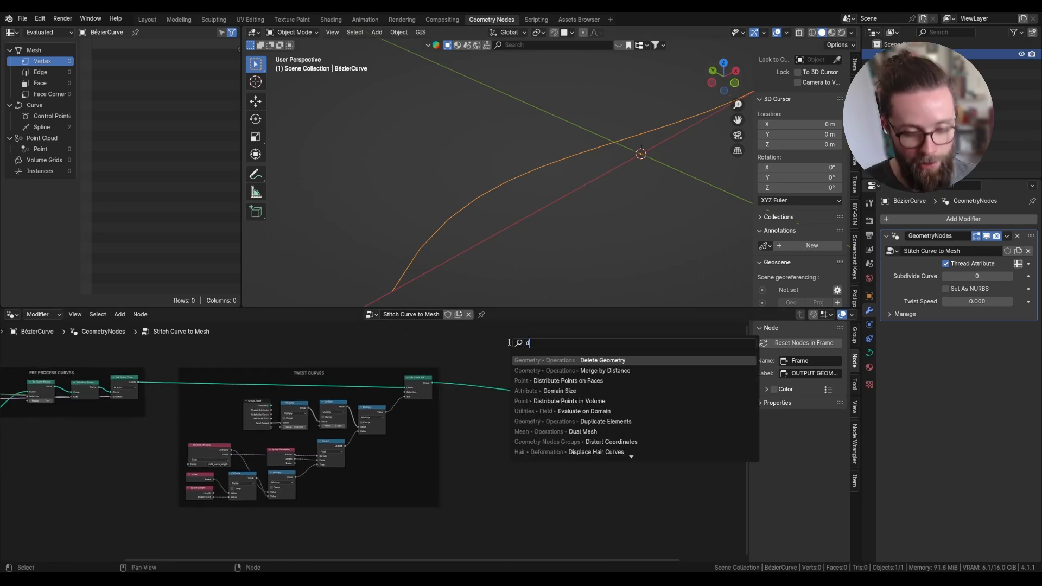
type("upp")
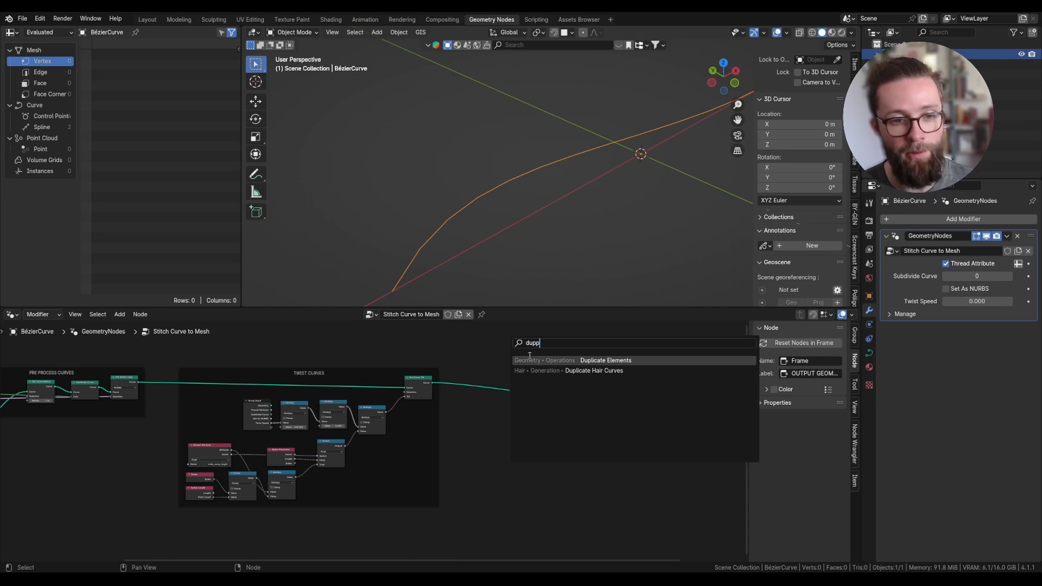
key("Return")
left_click(540, 368)
Step: Add a Group Input node beside Duplicate Elements and expose the Amount as a new group input
scroll(559, 355, "up", 2)
key("shift+a")
type("group")
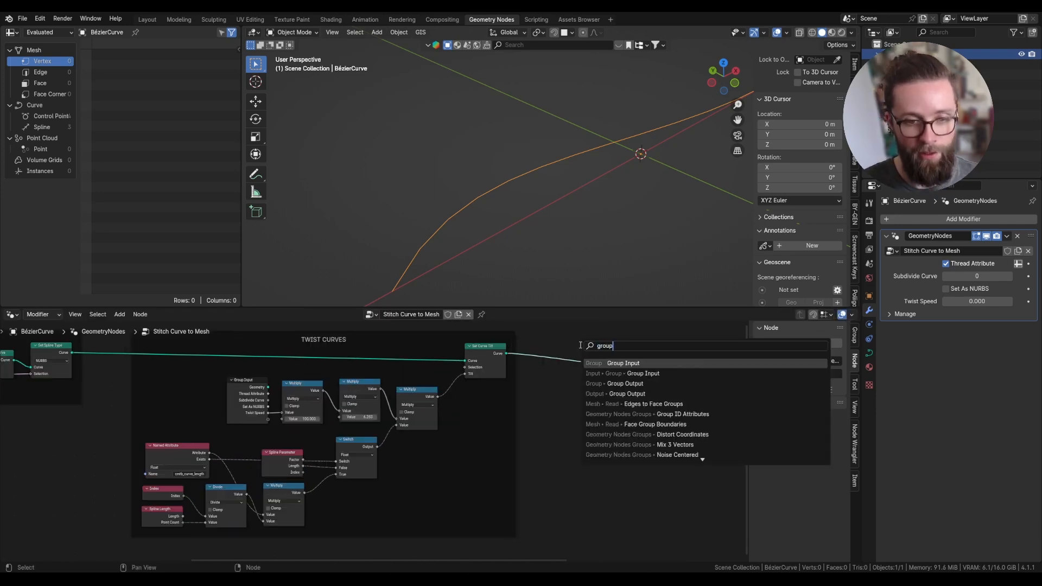
key("Return")
left_click(614, 388)
scroll(646, 383, "up", 3)
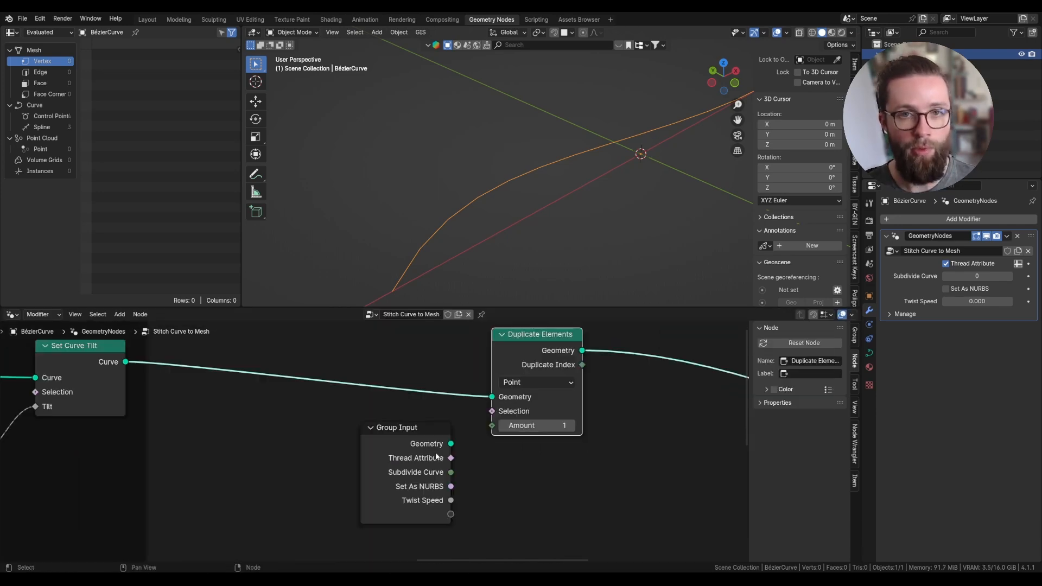
left_click_drag(450, 514, 492, 425)
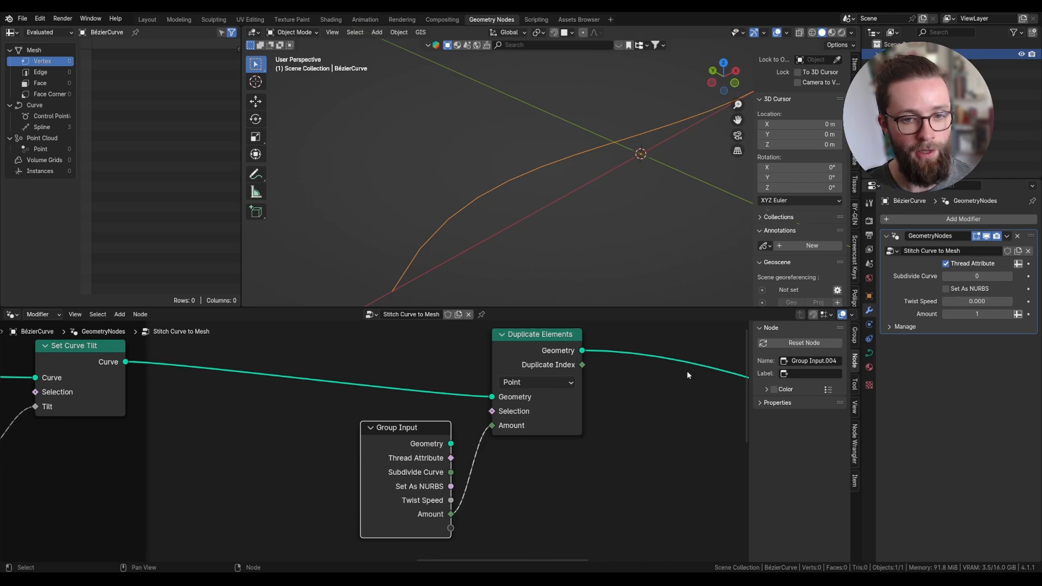
Step: Rename the new Amount group input to "Ply Count", set its default to 3 and make it a single value
left_click(854, 336)
double_click(795, 411)
type("P")
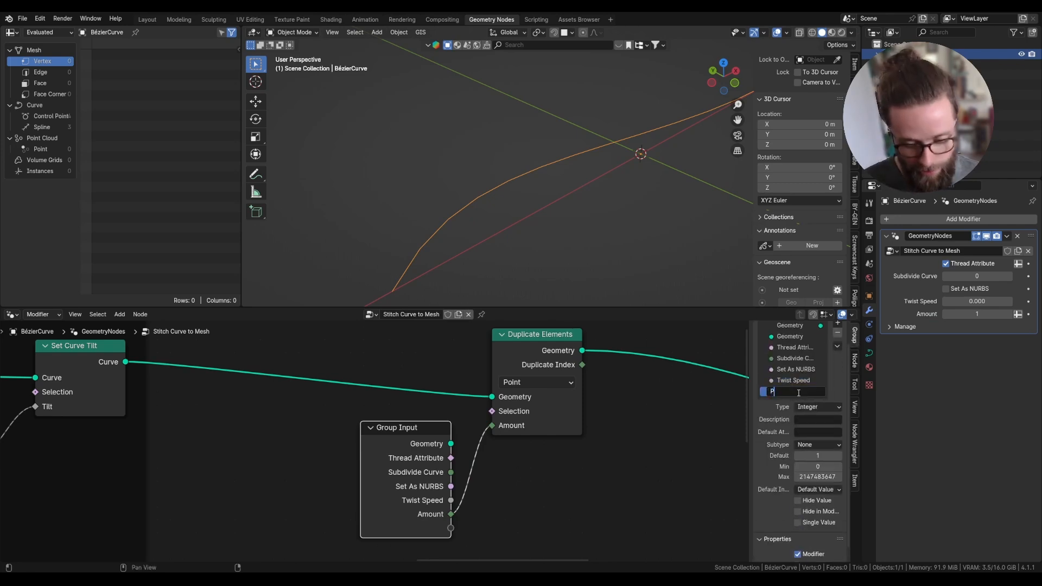
type("ly Count")
key("Return")
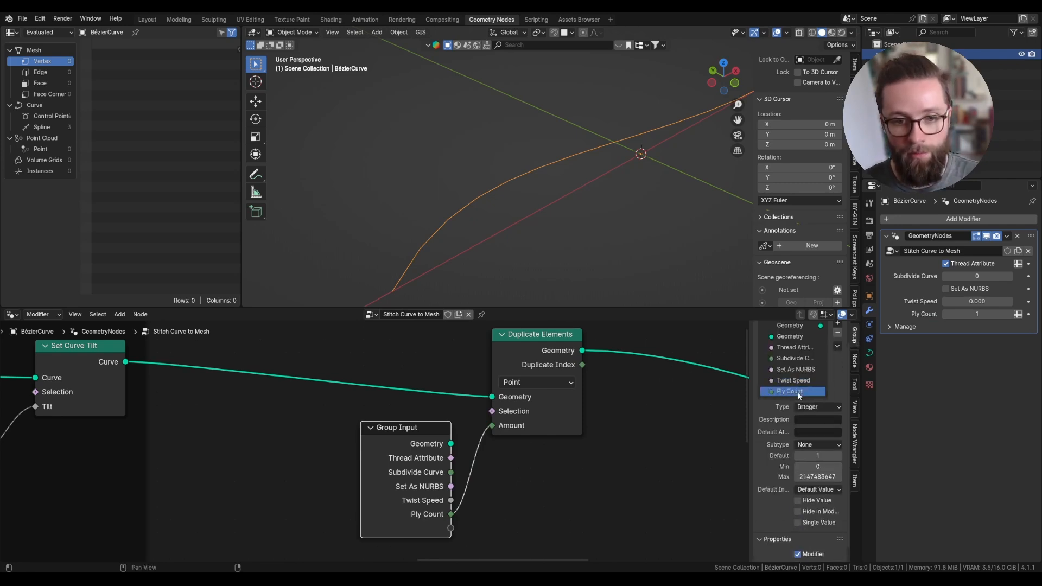
left_click(810, 456)
type("3")
key("Return")
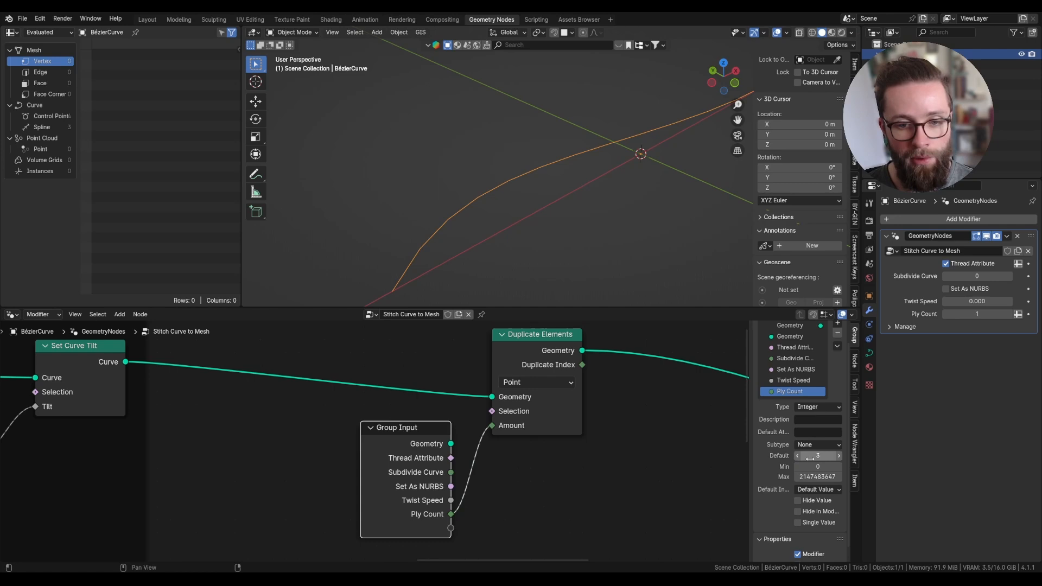
left_click(797, 522)
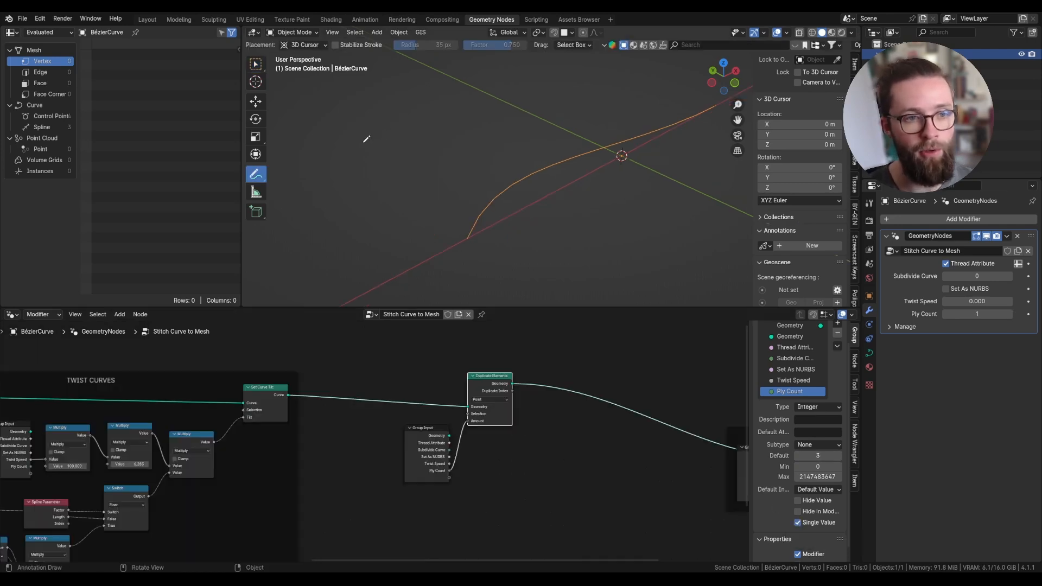
Step: Annotate the 3D view with three arrows radiating from a centre cross and a circle around that centre
left_click_drag(368, 144, 374, 142)
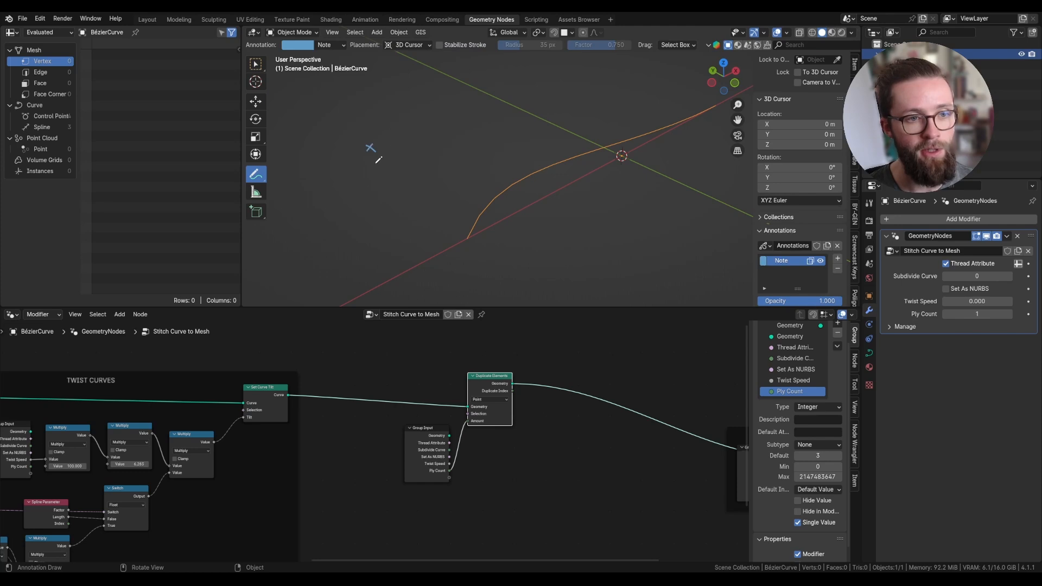
scroll(778, 328, "up", 2)
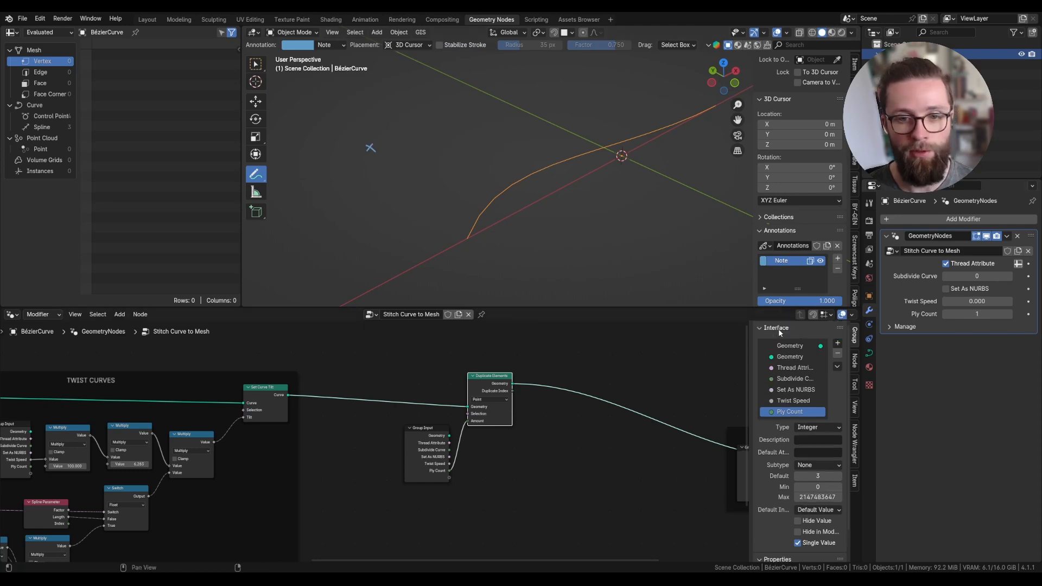
scroll(730, 382, "up", 2)
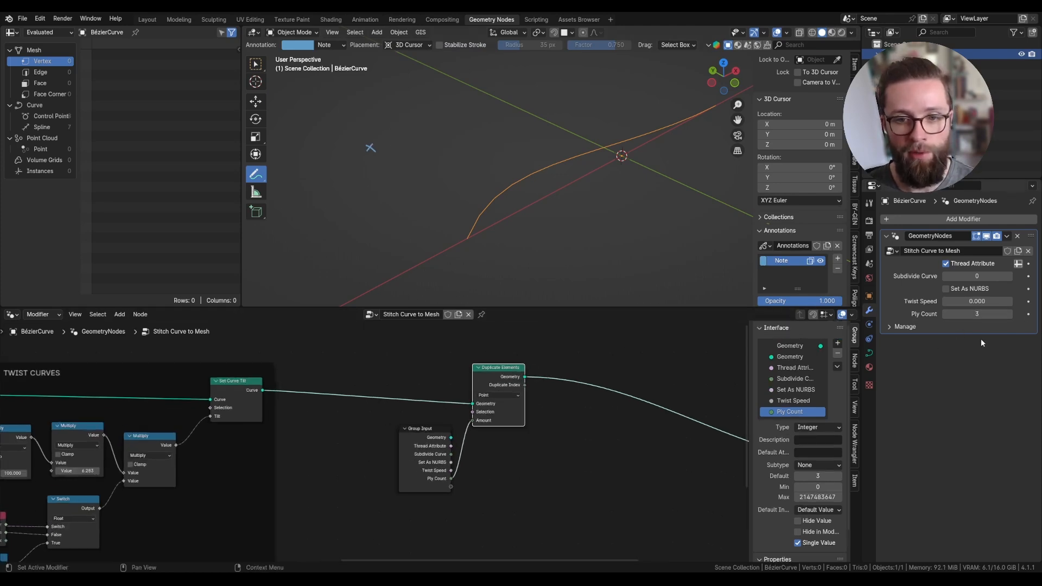
mouse_move(362, 153)
left_mouse_down()
mouse_move(339, 175)
mouse_move(411, 165)
mouse_move(400, 177)
left_mouse_up()
left_click_drag(328, 172, 341, 176)
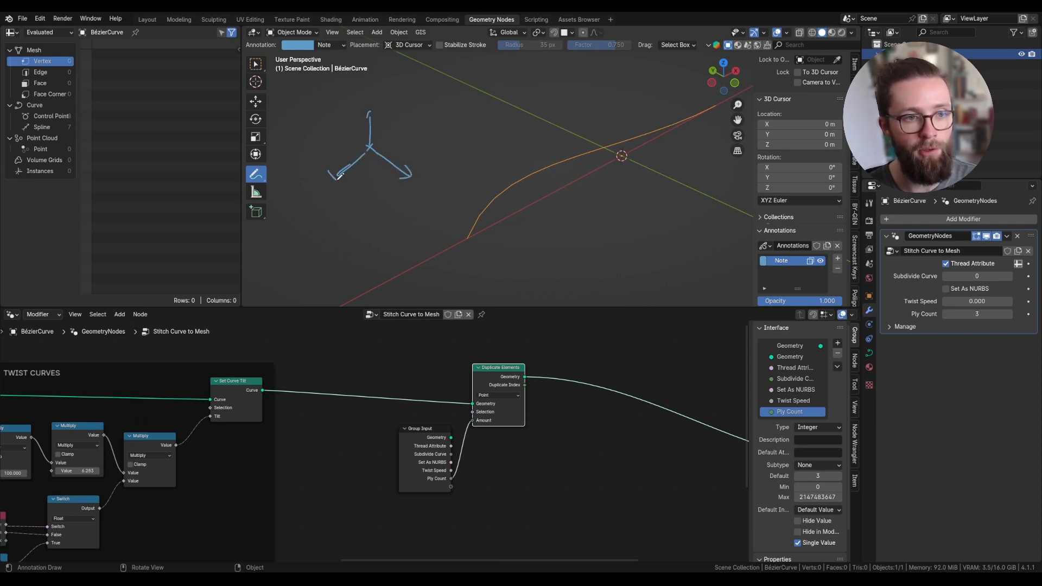
left_click_drag(371, 108, 362, 116)
mouse_move(369, 135)
left_mouse_down()
mouse_move(391, 139)
mouse_move(371, 130)
left_mouse_up()
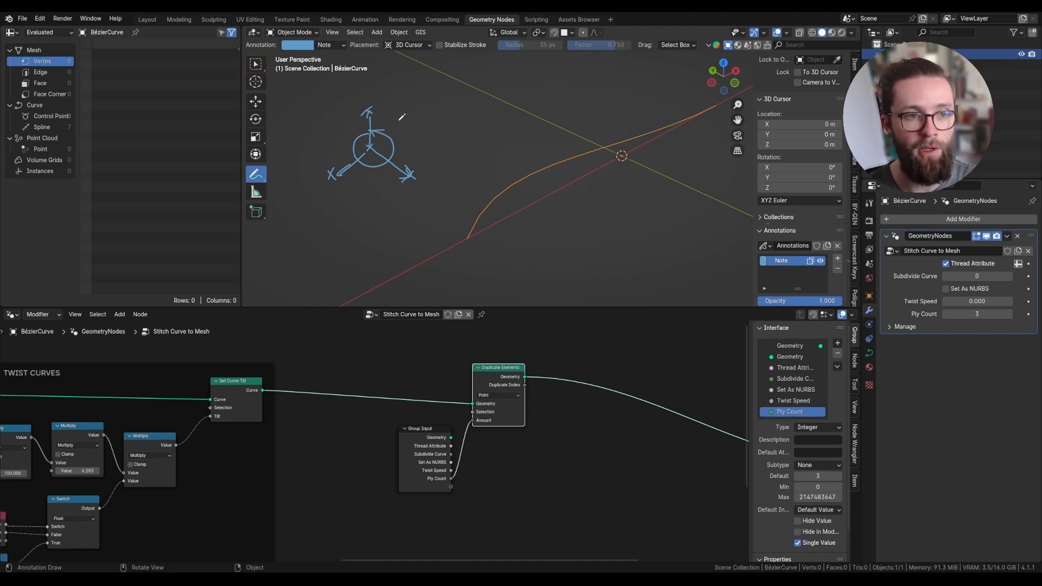
Step: Annotate the arrow sketch with 360/3, curved rotation arrows, and the angle labels 0, 120 and 270
mouse_move(402, 125)
left_mouse_down()
mouse_move(396, 133)
mouse_move(419, 133)
left_mouse_up()
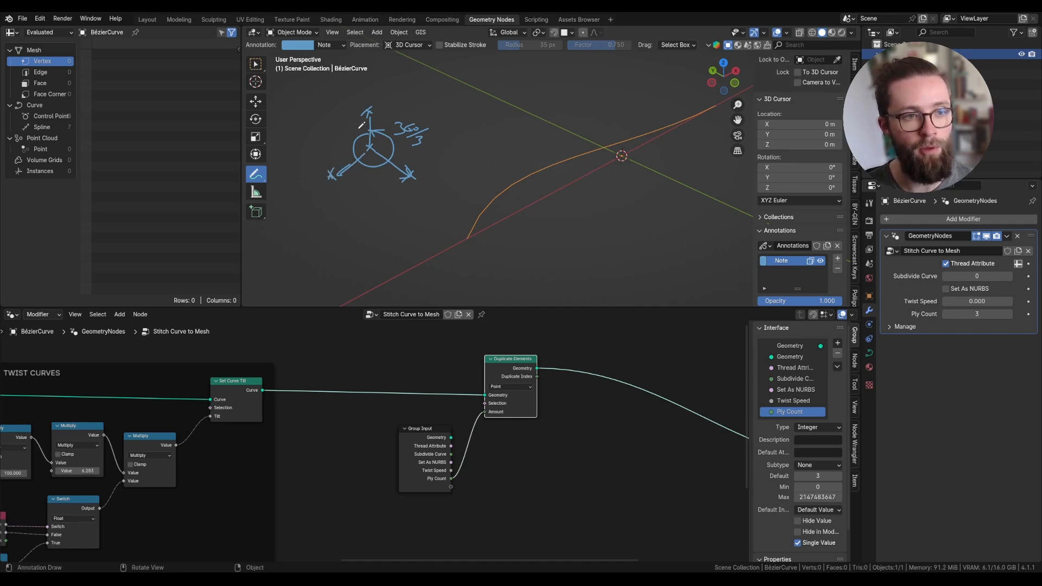
left_click_drag(362, 125, 347, 151)
left_click_drag(364, 117, 385, 188)
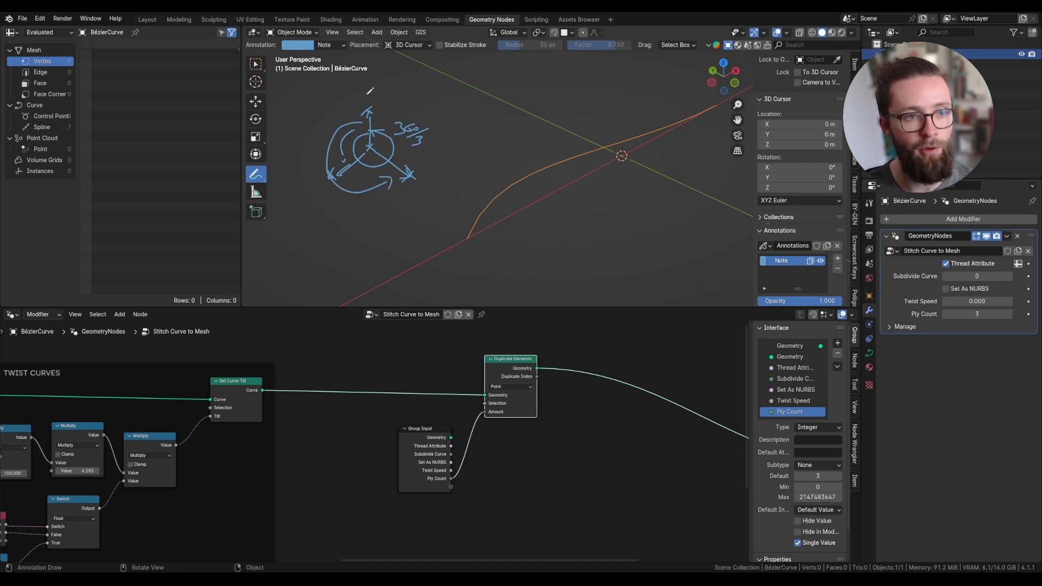
left_click_drag(370, 91, 375, 85)
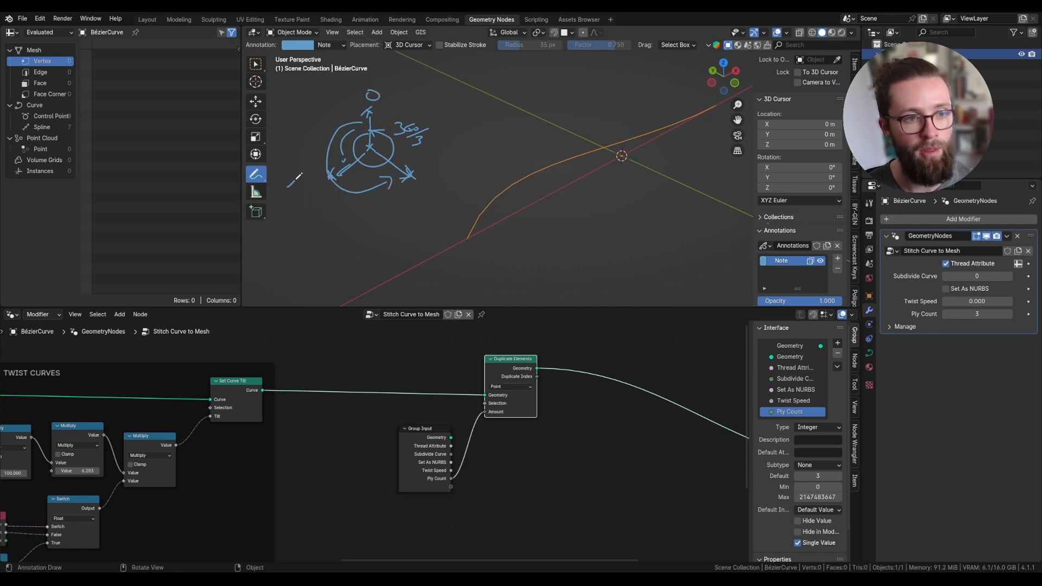
left_click_drag(289, 186, 308, 185)
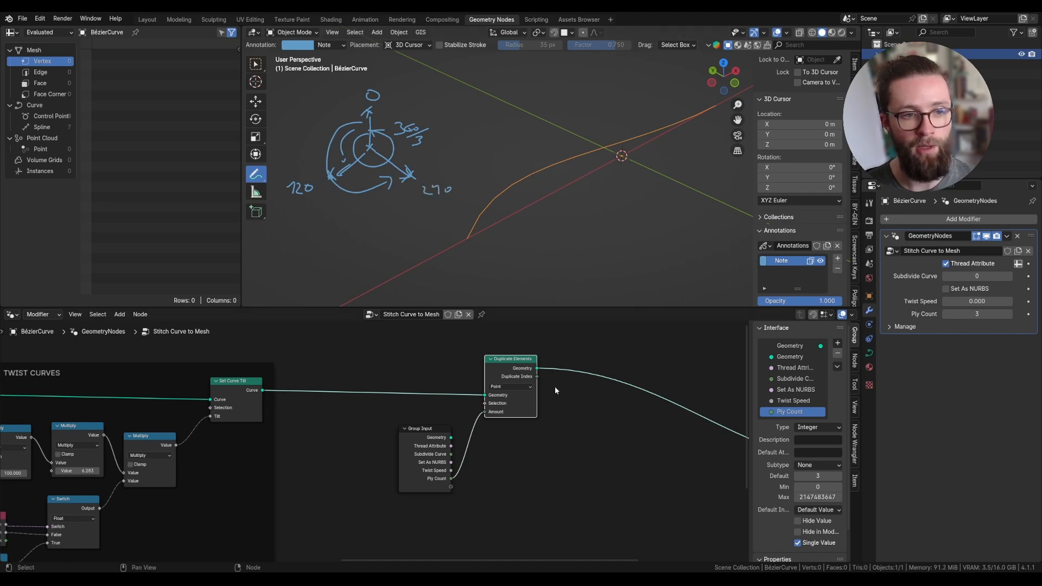
Step: Insert a Capture Attribute node after Duplicate Elements and set it to the Integer type on the Spline domain
key("shift+a")
left_click(580, 346)
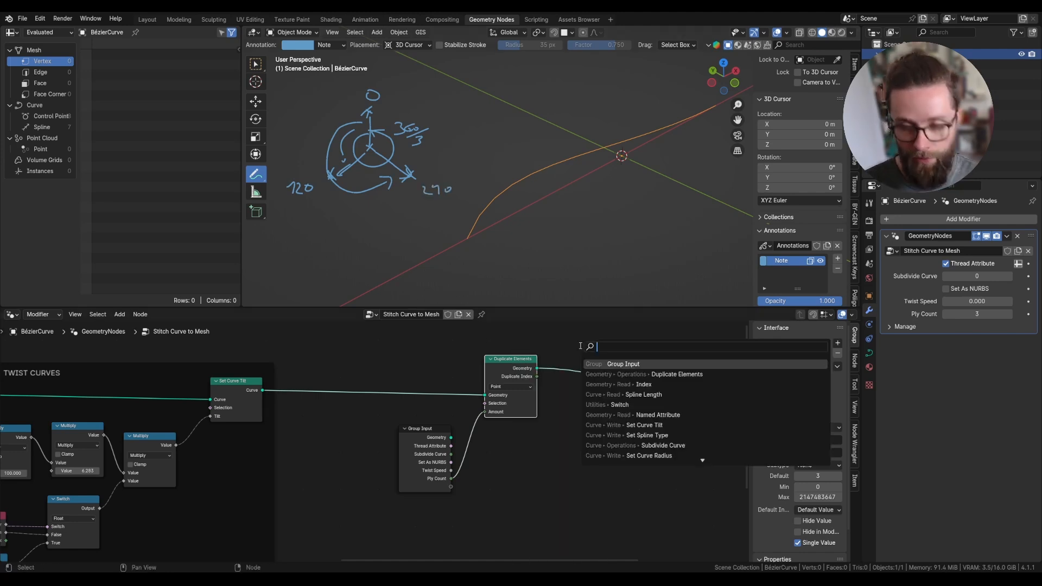
type("capt")
left_click(608, 363)
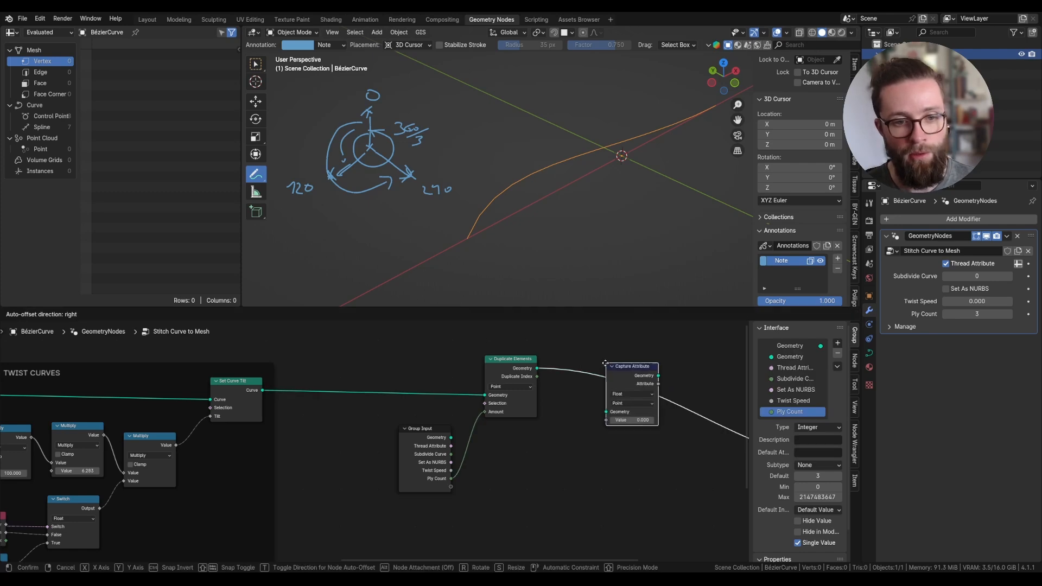
left_click(622, 369)
scroll(623, 389, "up", 3)
scroll(620, 376, "up", 2)
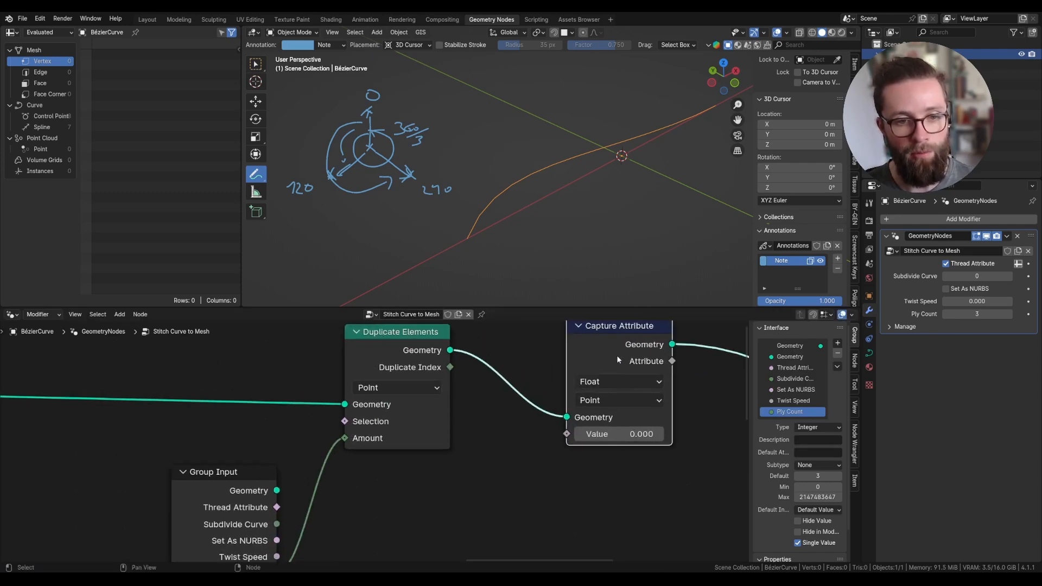
left_click(601, 397)
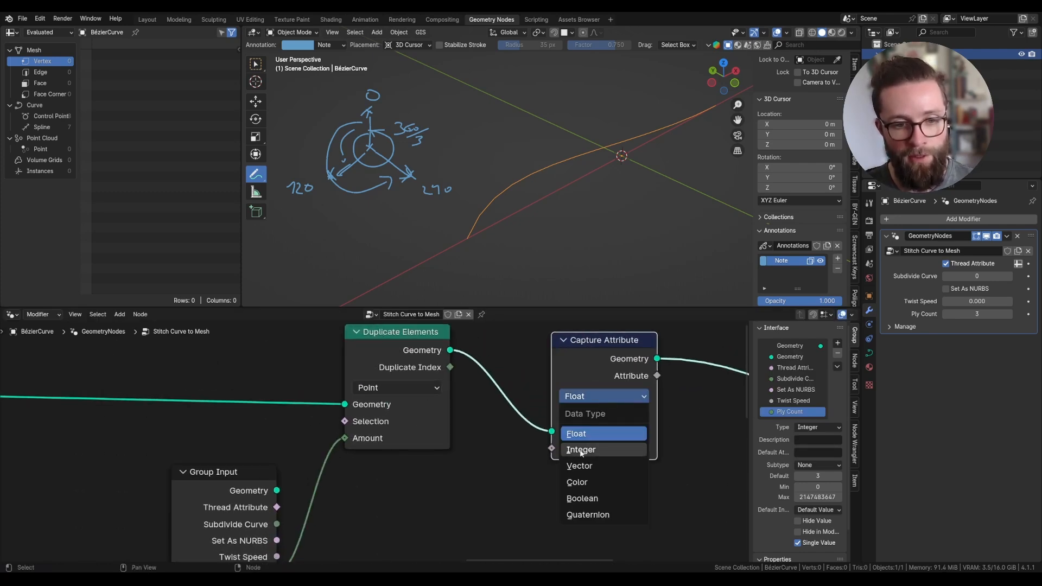
left_click(601, 449)
left_click(604, 414)
left_click(579, 517)
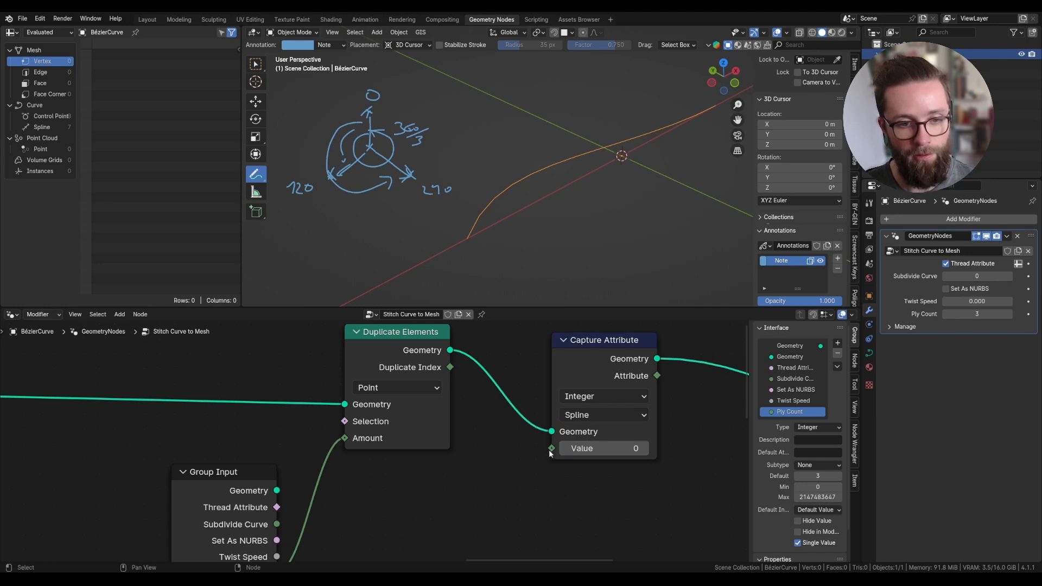
Step: Add an Index node feeding the Capture Attribute's Value and place it below Duplicate Elements
left_click_drag(552, 448, 424, 449)
type("inde")
left_click(442, 466)
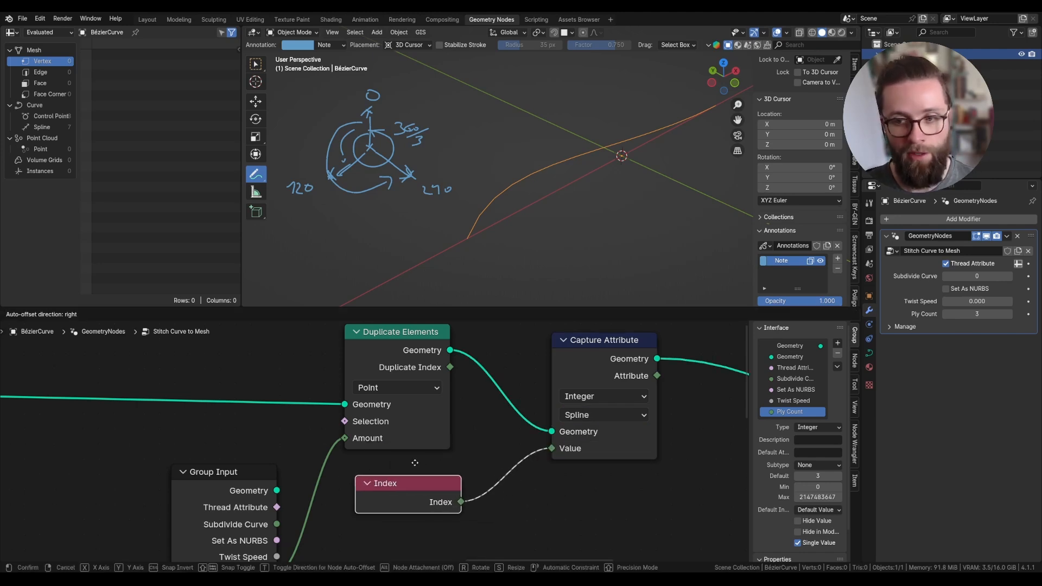
Step: Add a Map Range node, feed the captured attribute into its Value and turn off Clamp
scroll(444, 463, "down", 2)
key("shift+a")
type("map ra")
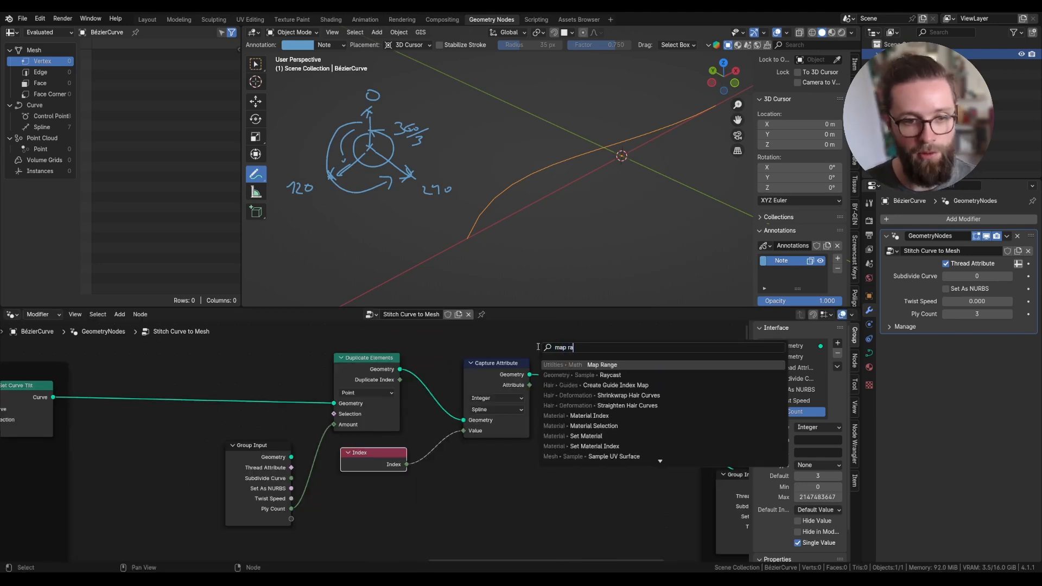
key("Return")
left_click(547, 421)
left_click_drag(530, 385, 548, 479)
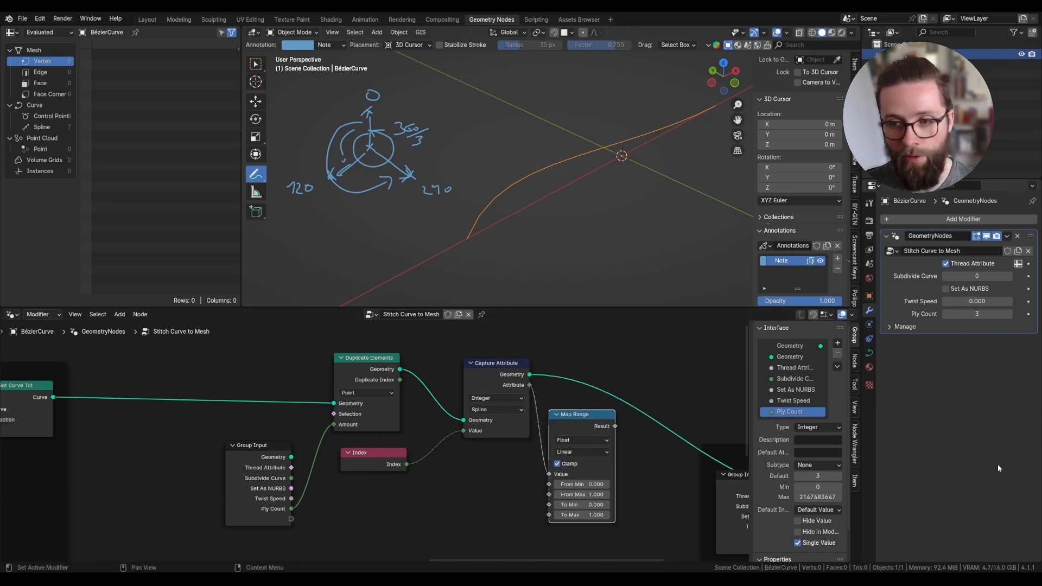
scroll(556, 466, "up", 4)
left_click(543, 444)
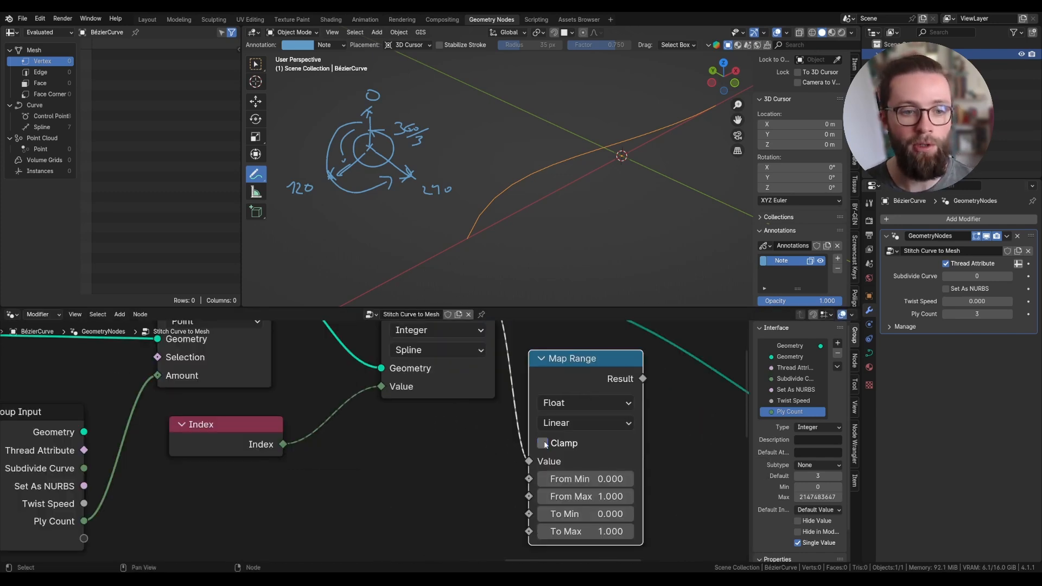
Step: Connect Ply Count to the Map Range's From Max and set To Max to tau
scroll(396, 417, "down", 2)
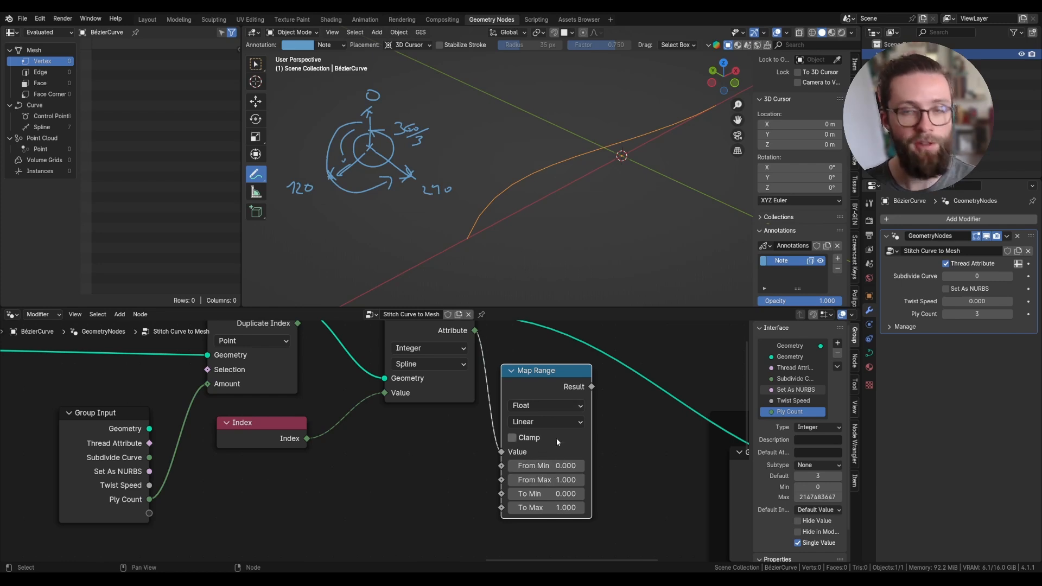
left_click_drag(149, 499, 500, 481)
scroll(546, 507, "up", 1)
left_click(546, 507)
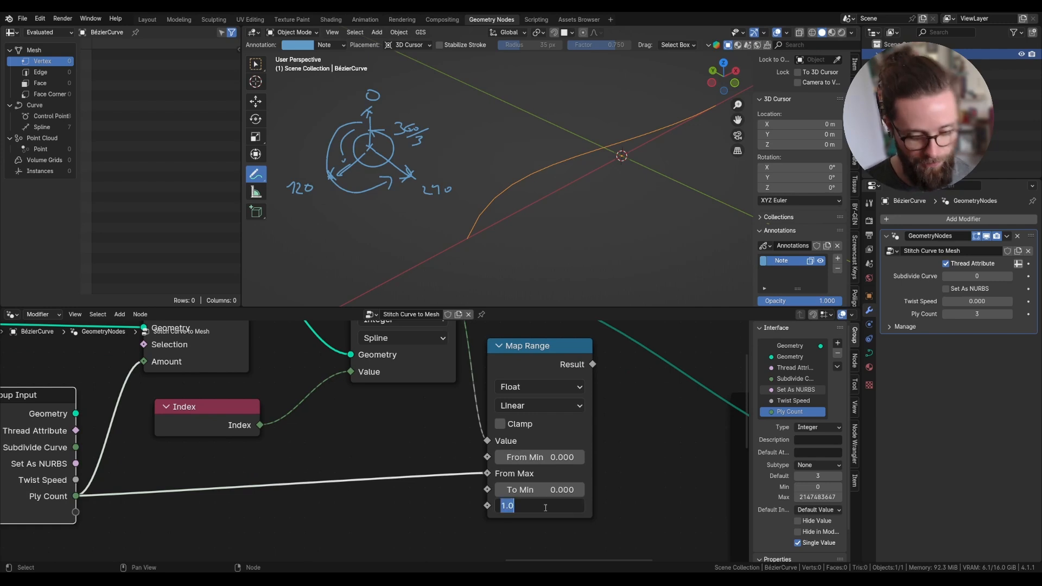
type("tau")
key("Return")
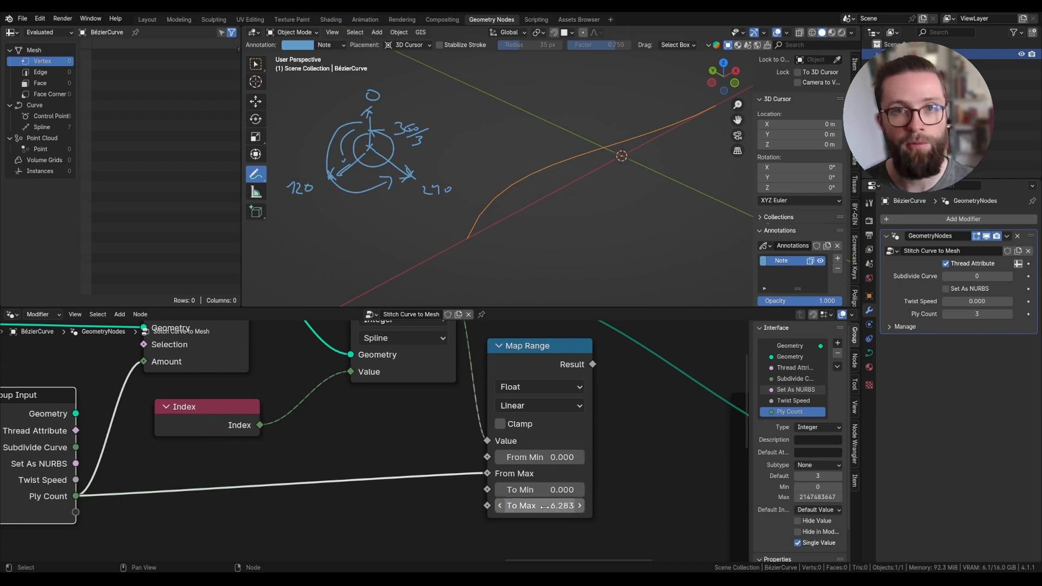
Step: Move the OUTPUT GEOMETRY frame farther from the Map Range node to make room for more nodes
scroll(482, 456, "down", 3)
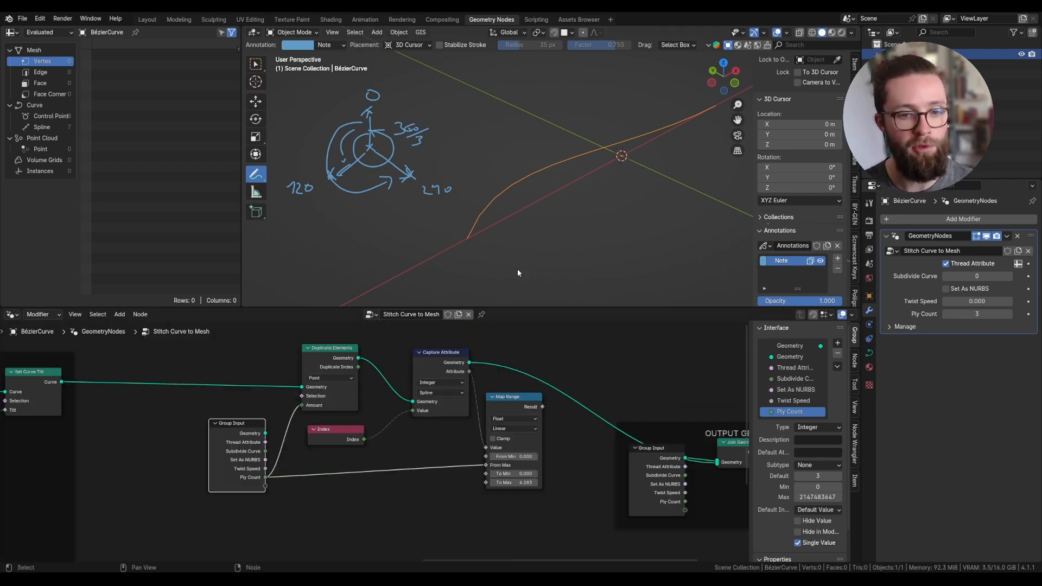
middle_click_drag(572, 418, 393, 379)
scroll(433, 440, "down", 3)
left_click_drag(548, 391, 681, 373)
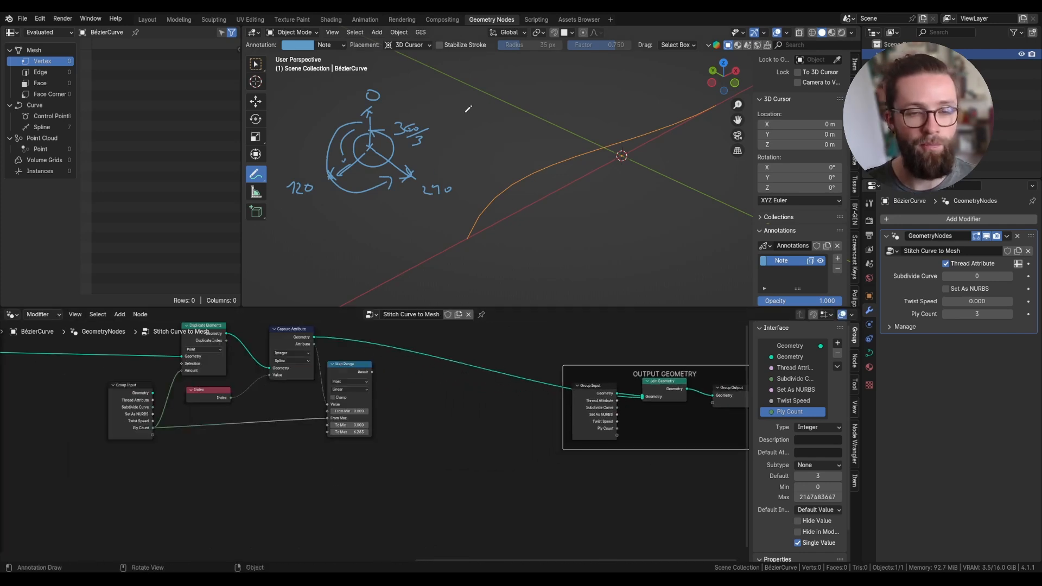
scroll(481, 196, "up", 2)
middle_click_drag(454, 368, 495, 382)
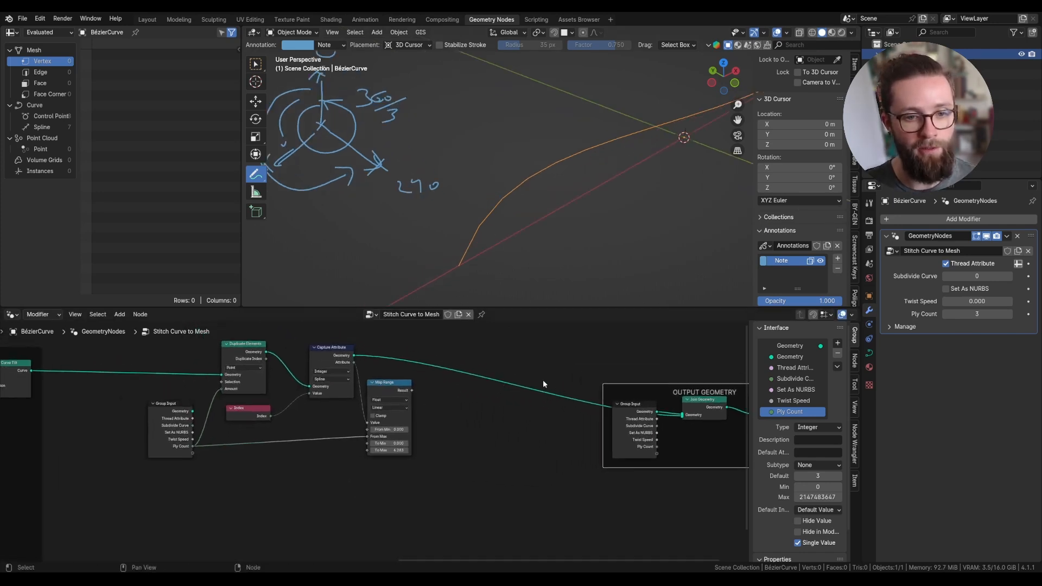
middle_click_drag(720, 396, 659, 414)
left_click_drag(661, 414, 714, 378)
Step: Insert a Set Position node on the geometry link between Capture Attribute and the OUTPUT GEOMETRY frame
key("shift+a")
type("set")
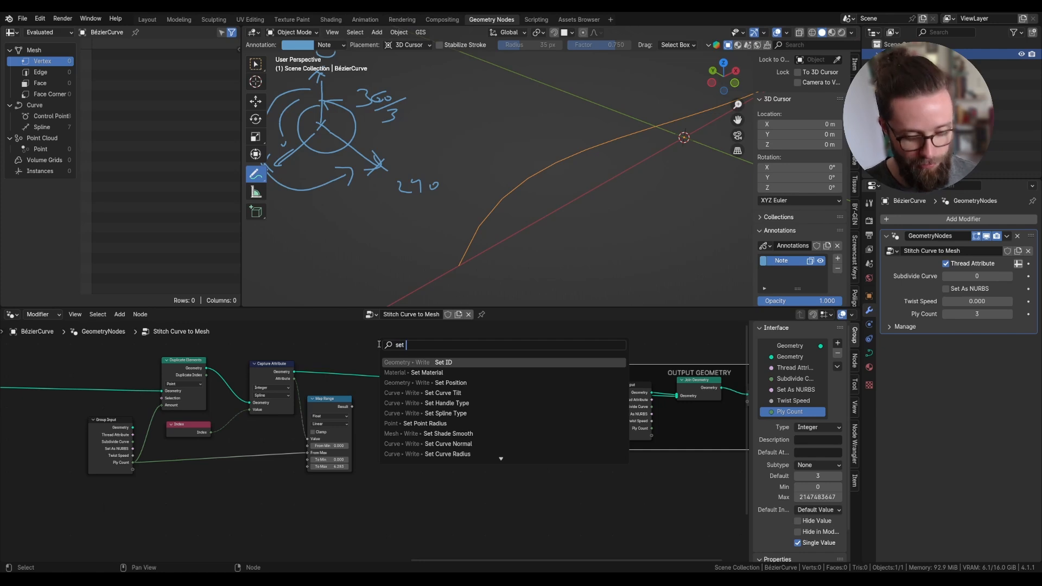
type(" pos")
key("Return")
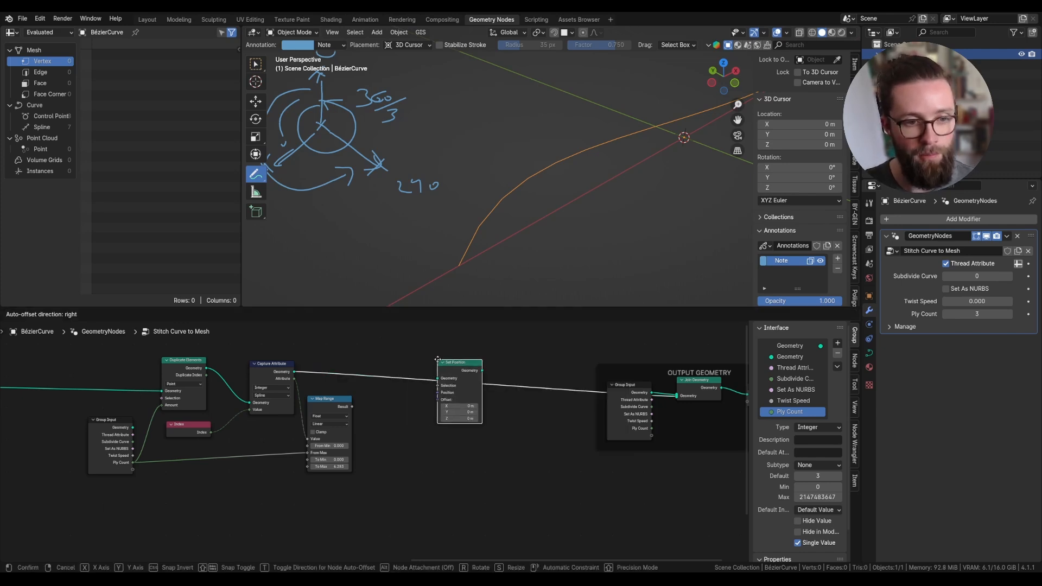
left_click(464, 383)
scroll(480, 380, "up", 2)
middle_click_drag(480, 377, 644, 375)
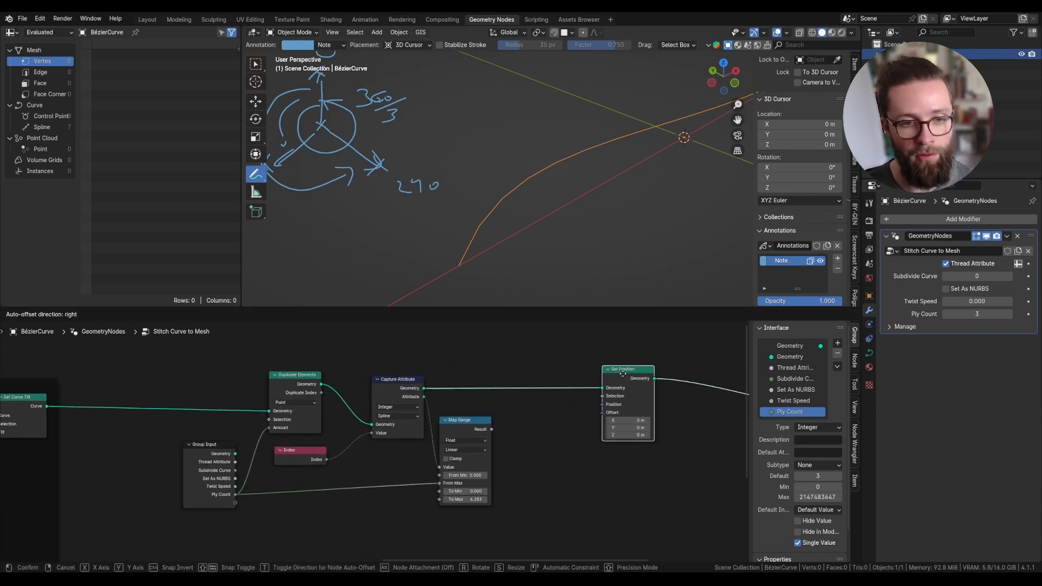
left_click_drag(626, 387, 642, 383)
scroll(633, 395, "down", 1)
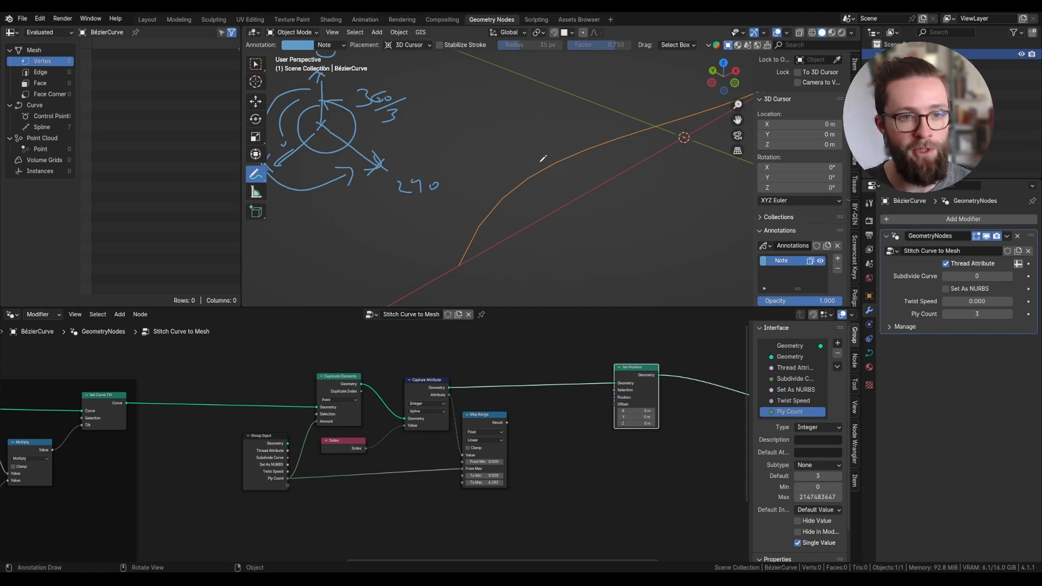
Step: Sketch annotation arrows for the tangent and normal at two points of the curve, plus an offset curve beside it
mouse_move(544, 168)
left_mouse_down()
mouse_move(513, 114)
mouse_move(596, 128)
mouse_move(593, 143)
left_mouse_up()
key("ctrl+z")
mouse_move(462, 258)
left_mouse_down()
mouse_move(509, 112)
mouse_move(512, 128)
mouse_move(554, 160)
left_mouse_up()
mouse_move(458, 259)
left_mouse_down()
mouse_move(397, 235)
mouse_move(417, 228)
left_mouse_up()
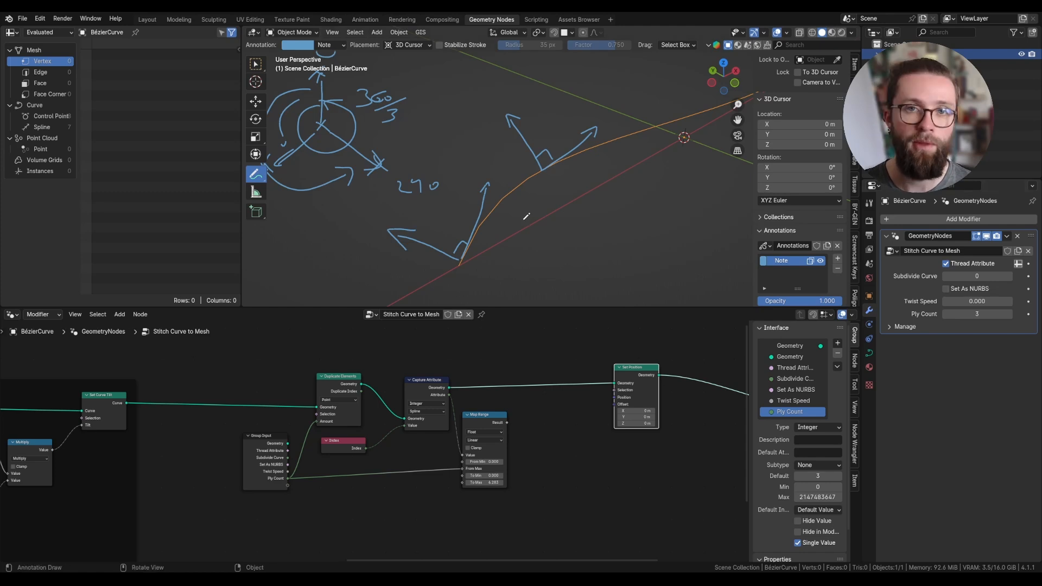
scroll(522, 395, "up", 2)
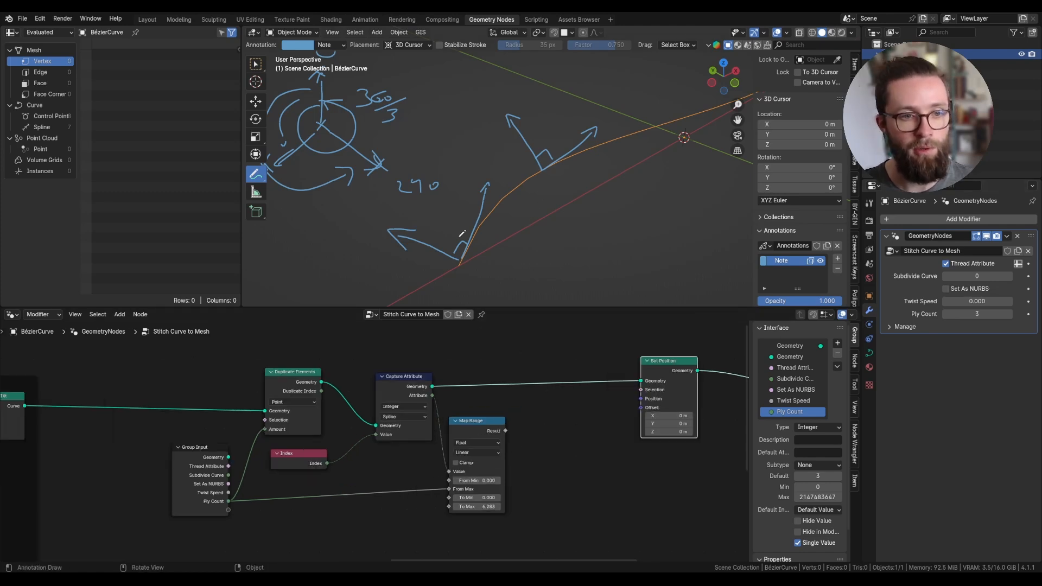
scroll(463, 235, "down", 3)
left_click_drag(496, 178, 588, 149)
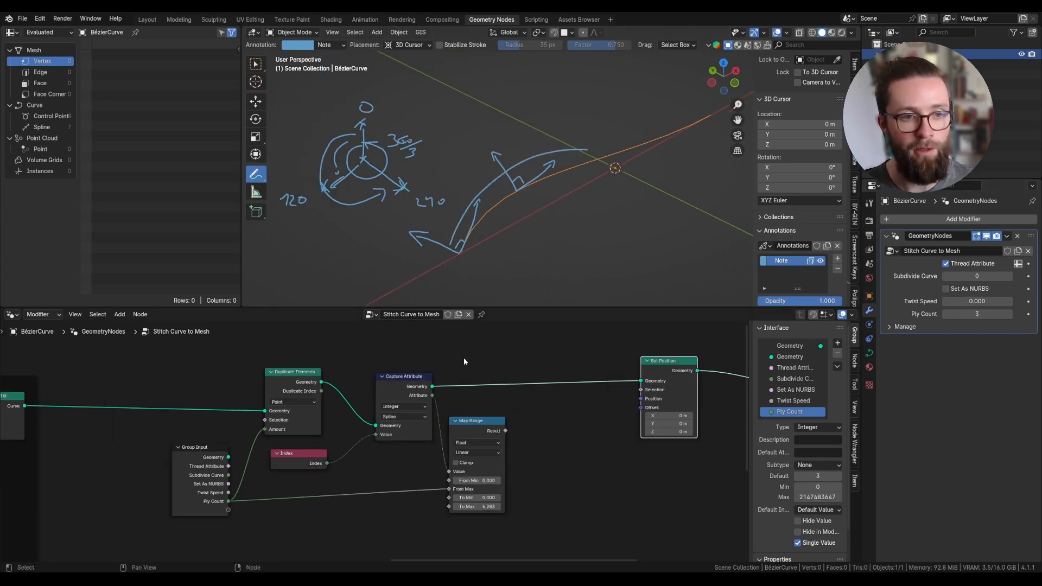
Step: Add a Normal node feeding a new Vector Rotate node's Vector input and connect the Map Range Result to its Angle
middle_click_drag(463, 357, 484, 376)
key("shift+a")
type("norm")
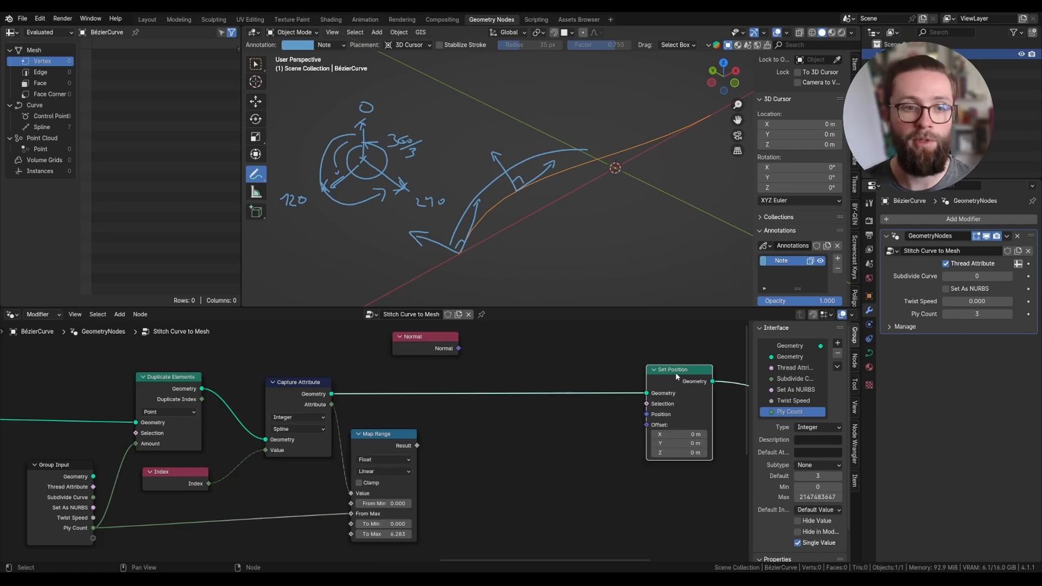
mouse_move(458, 348)
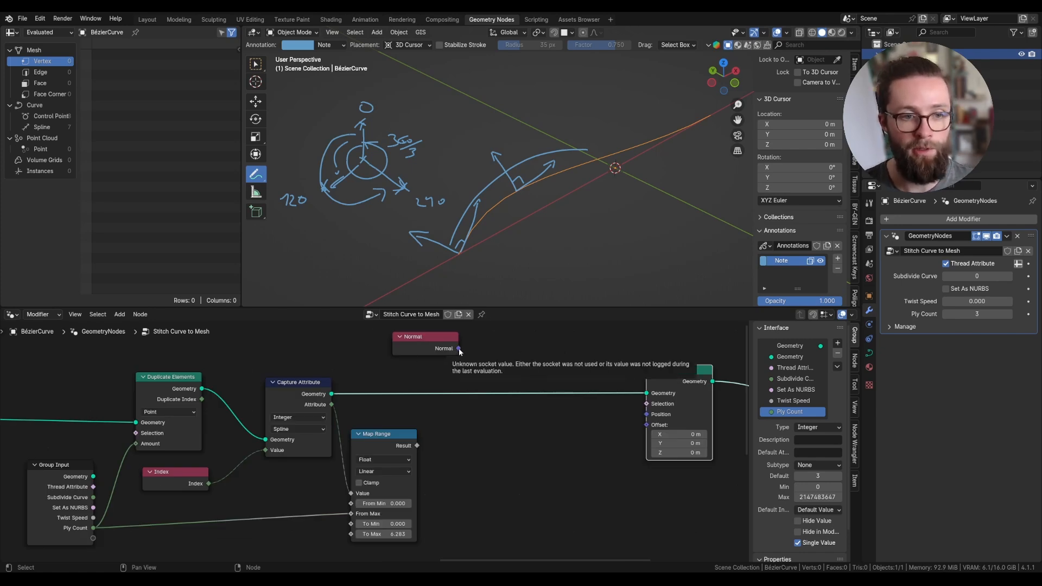
left_click_drag(458, 348, 487, 364)
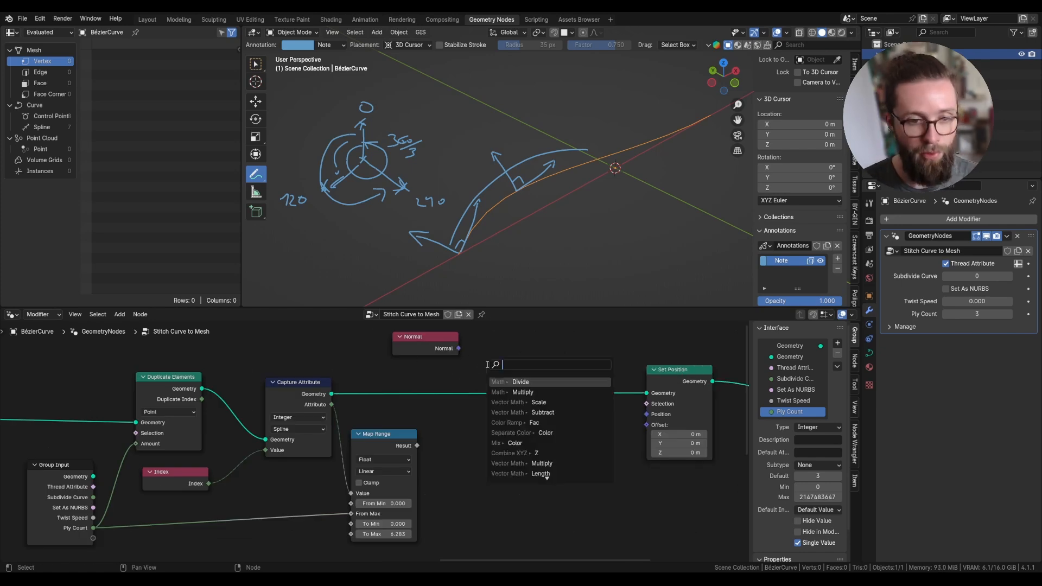
type("vector ro")
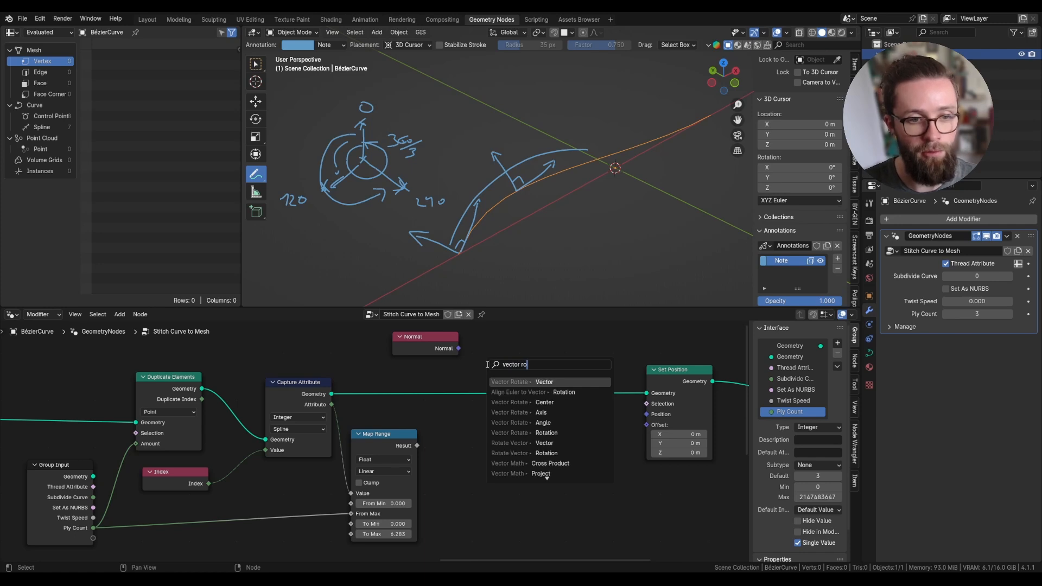
left_click(526, 381)
left_click_drag(417, 446, 520, 476)
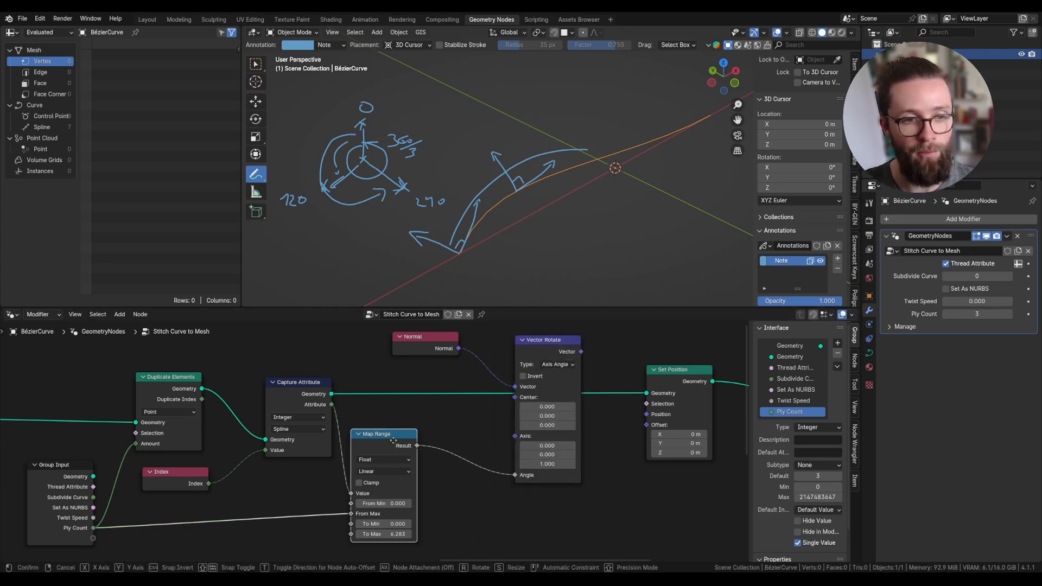
Step: Sketch annotation circles around the curve at both arrow pairs to illustrate rotating the normal about the tangent
left_click_drag(515, 436, 480, 419)
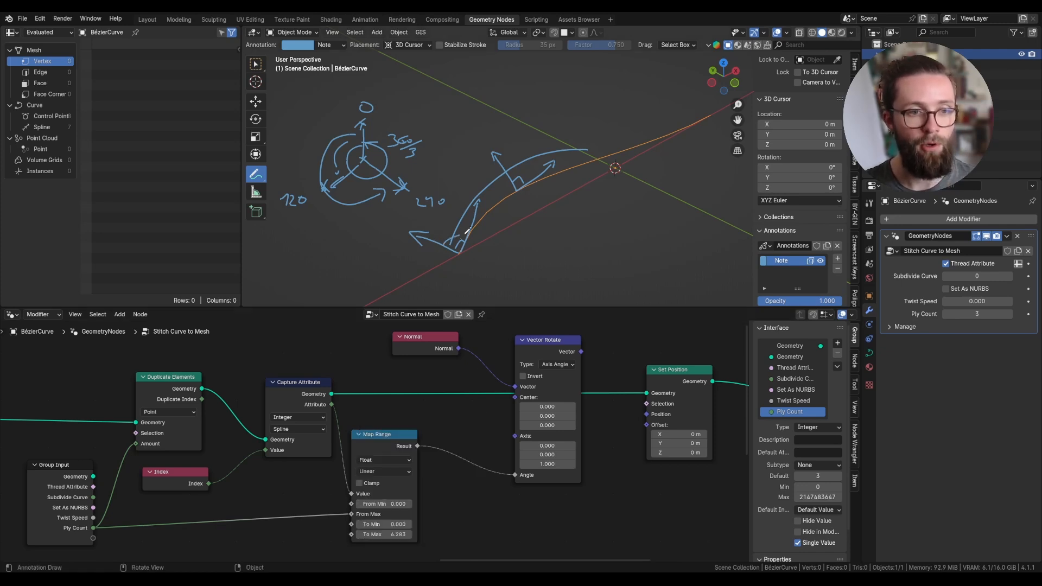
left_click_drag(459, 237, 451, 255)
left_click_drag(511, 186, 511, 207)
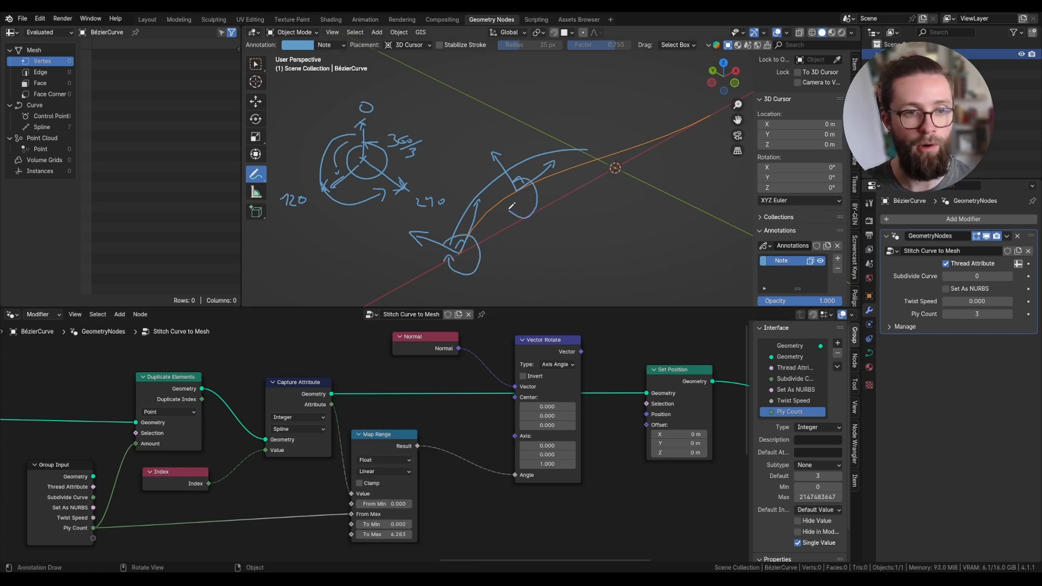
Step: Feed a new Curve Tangent node into Vector Rotate's Axis and connect the rotated vector to Set Position's Offset
left_click_drag(514, 436, 470, 402)
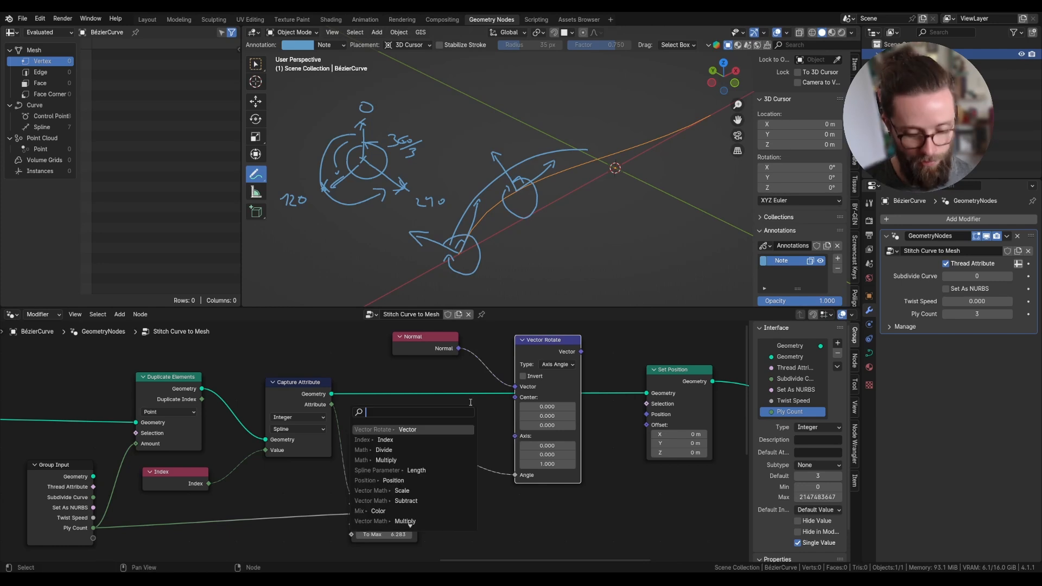
type("tange")
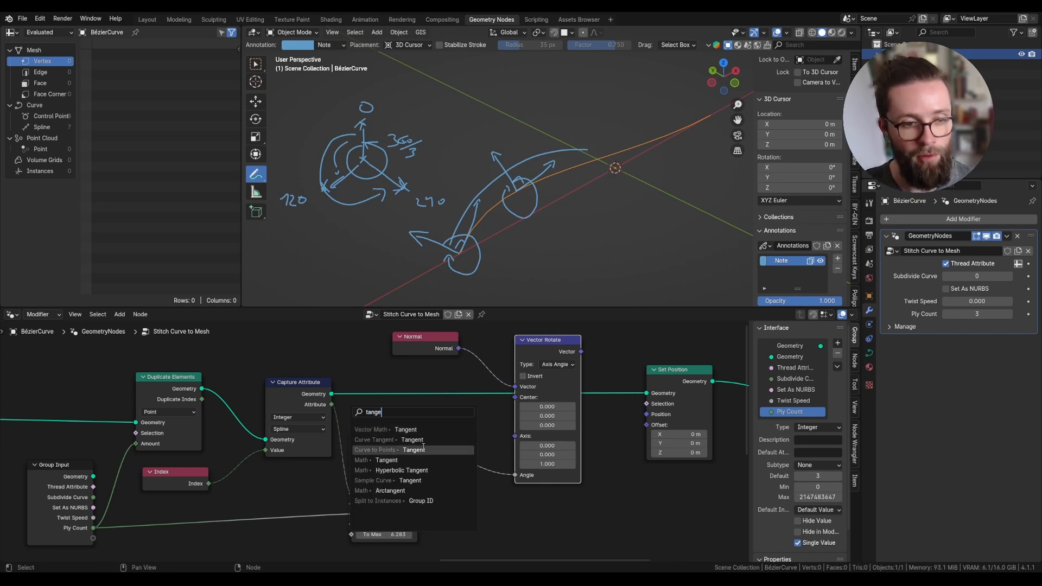
left_click(392, 437)
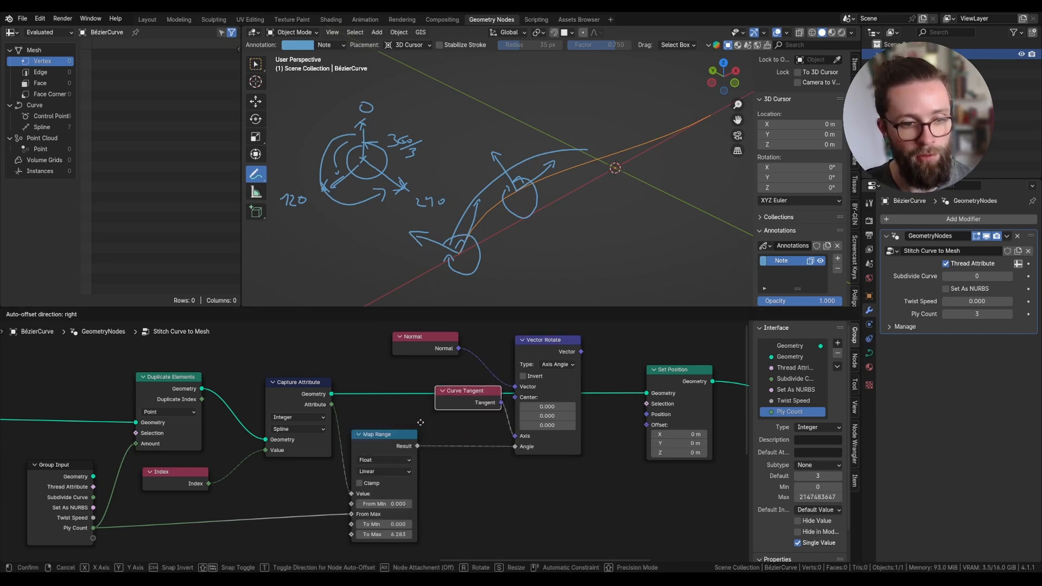
left_click(418, 407)
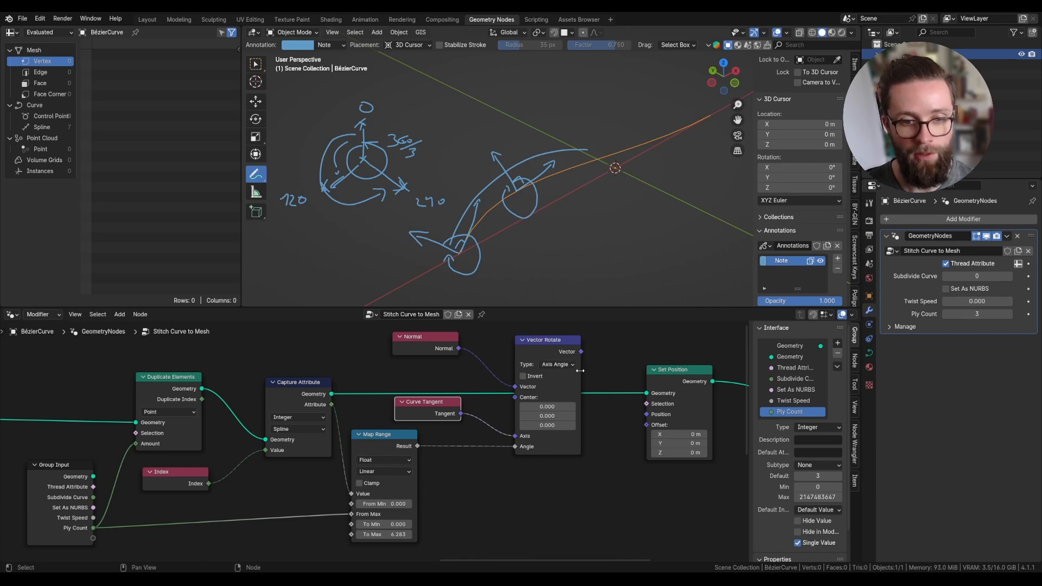
left_click_drag(581, 351, 649, 426)
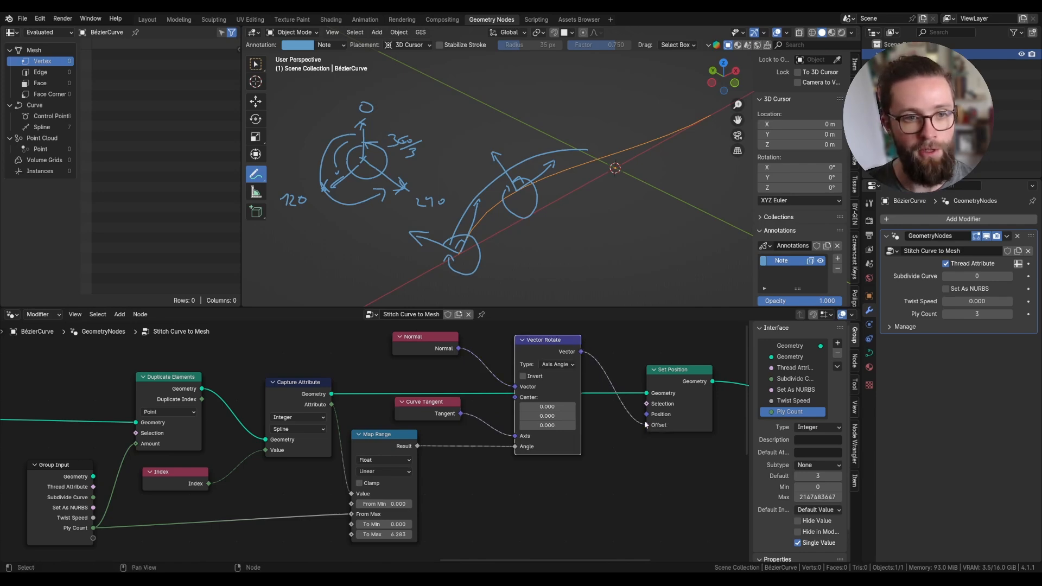
Step: Switch the Duplicate Elements node's domain from Point to Spline
scroll(491, 400, "down", 2)
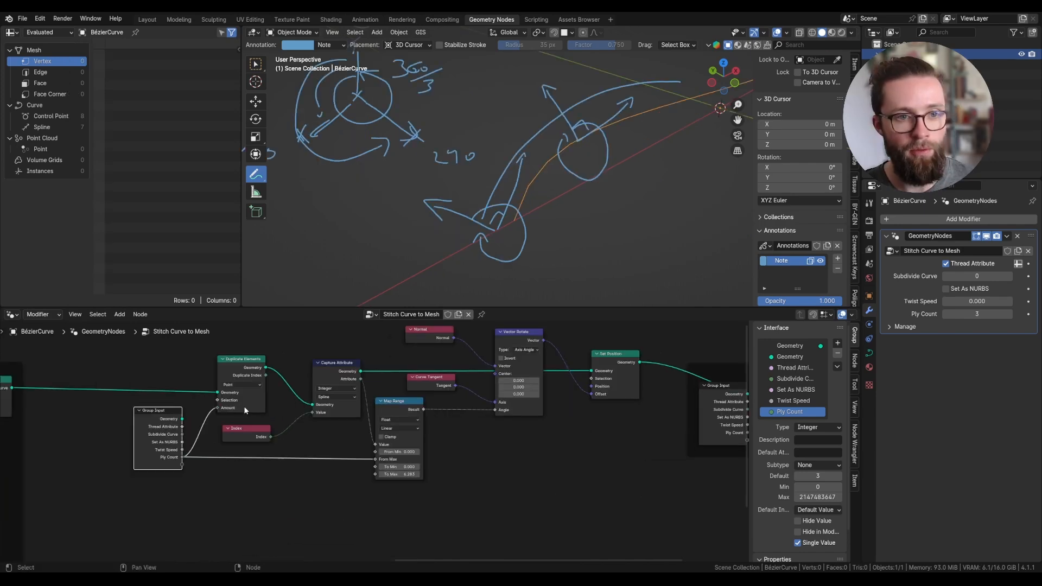
scroll(227, 379, "up", 1)
scroll(225, 377, "up", 9)
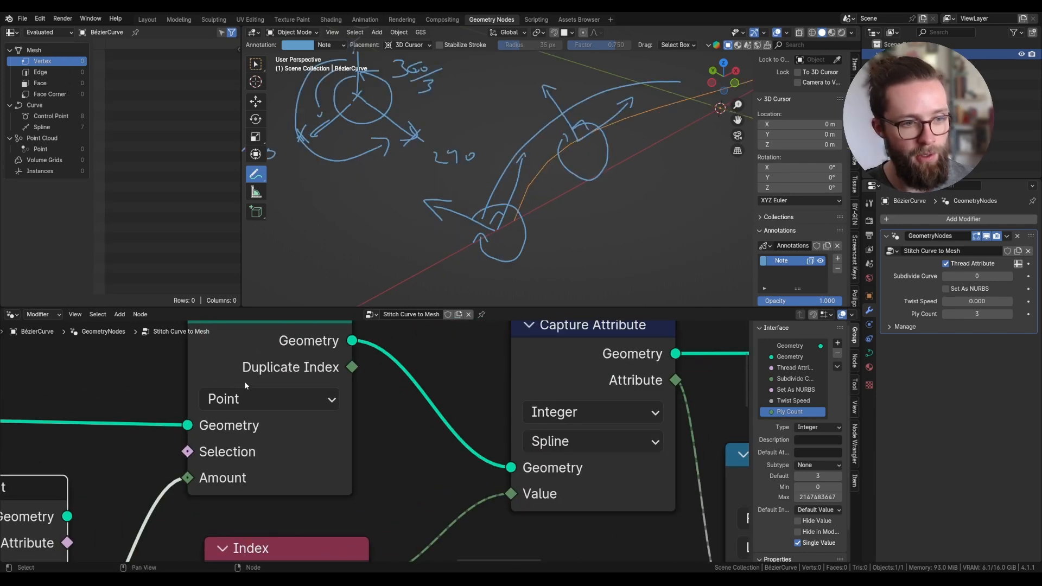
mouse_move(255, 349)
left_mouse_down()
mouse_move(258, 361)
mouse_move(272, 355)
left_mouse_up()
scroll(304, 377, "down", 2)
middle_click_drag(308, 378, 315, 390)
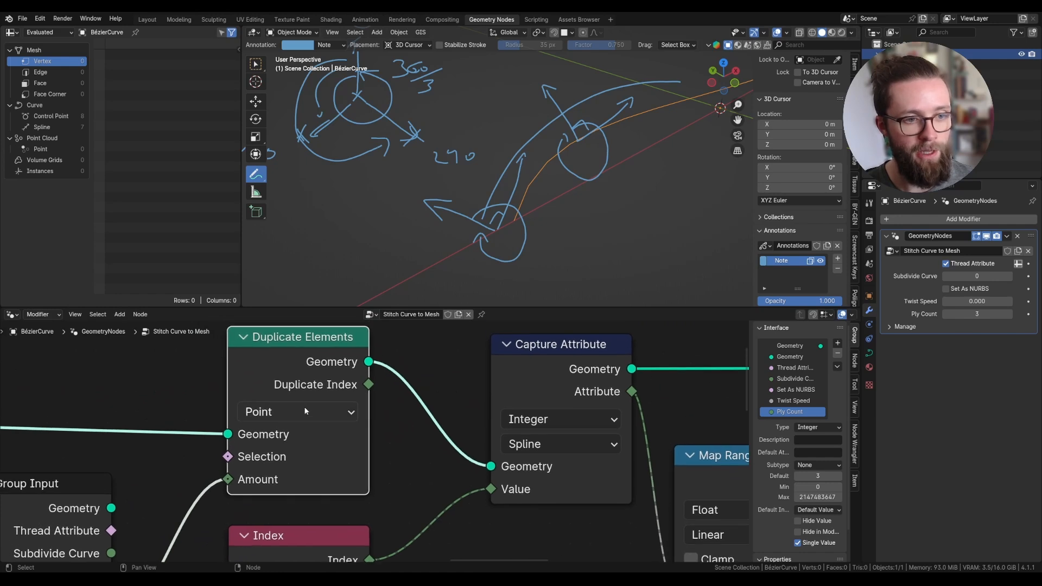
left_click(298, 411)
left_click(292, 531)
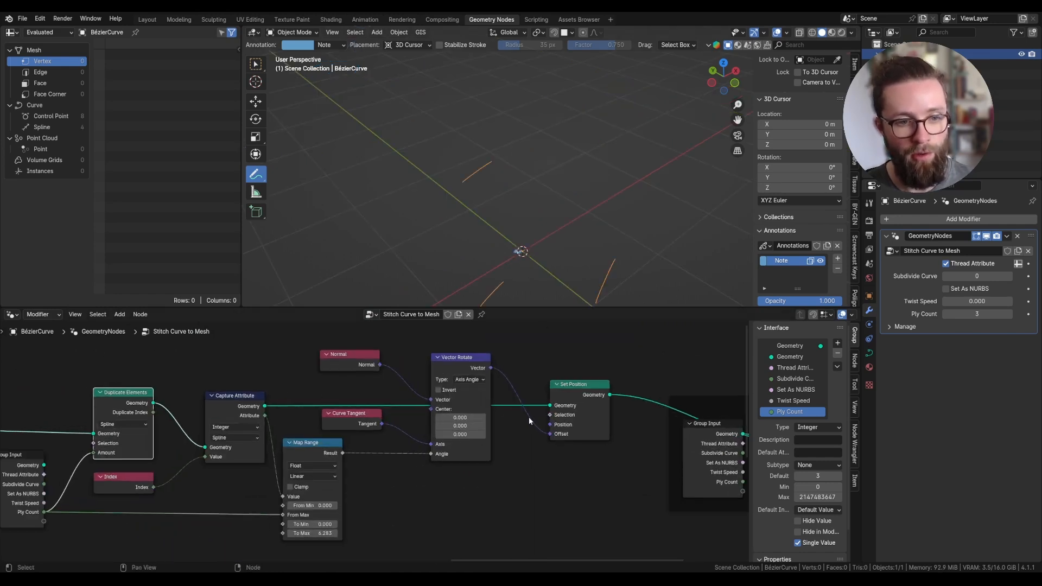
Step: Insert a vector Scale node between Vector Rotate and Set Position's Offset and set its scale to -0.010
left_click_drag(343, 371, 347, 387)
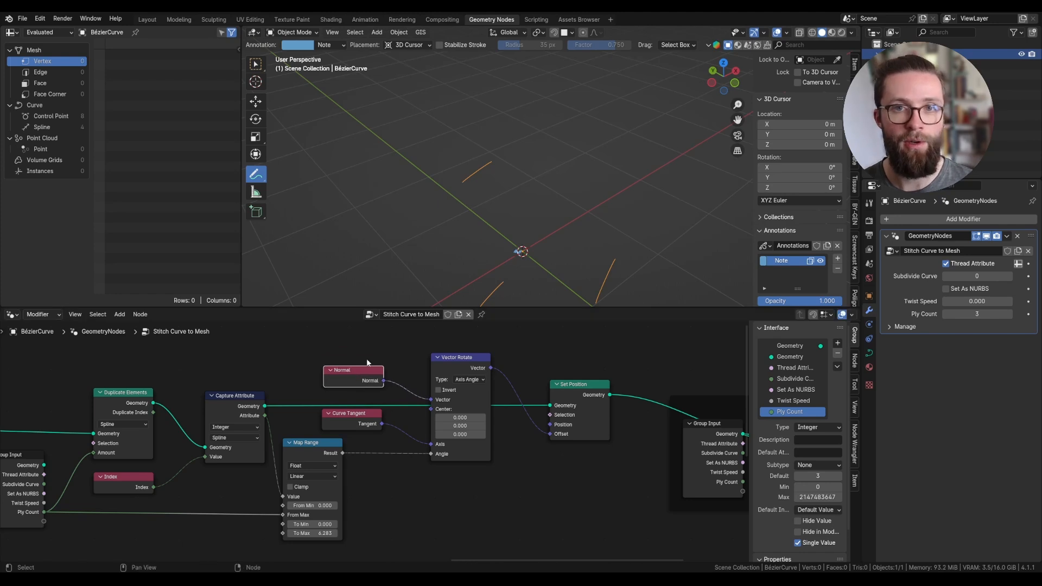
middle_click_drag(515, 261, 536, 260)
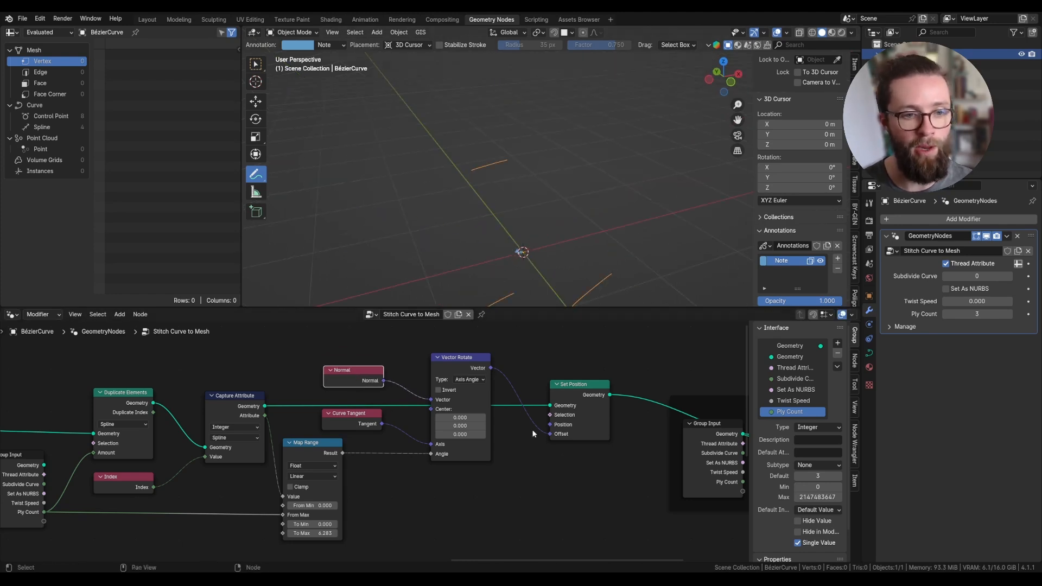
left_click_drag(564, 383, 597, 378)
left_click_drag(491, 368, 583, 428)
type("scale")
key("Return")
left_click(525, 361)
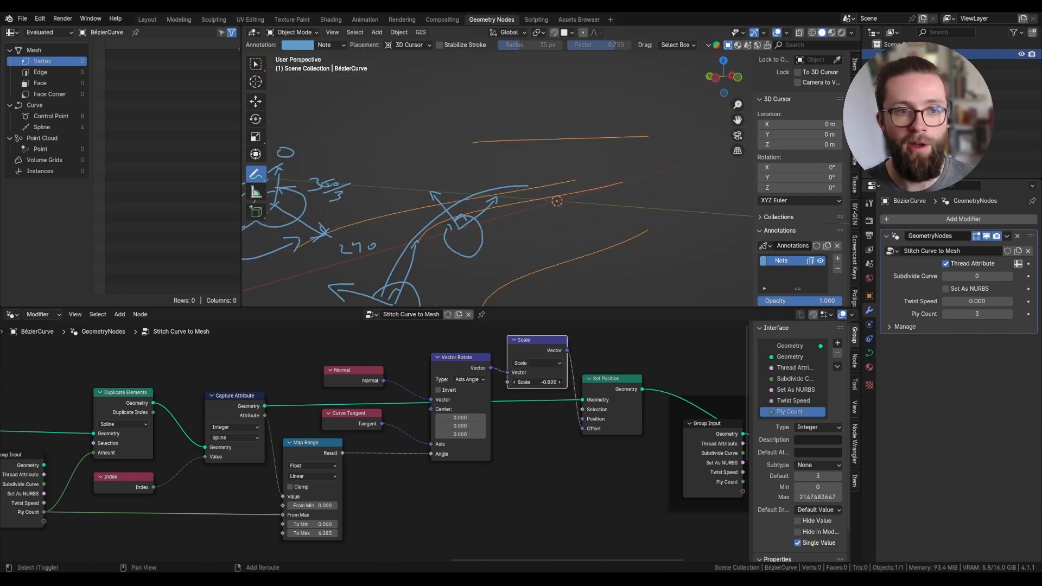
left_click_drag(537, 382, 543, 383)
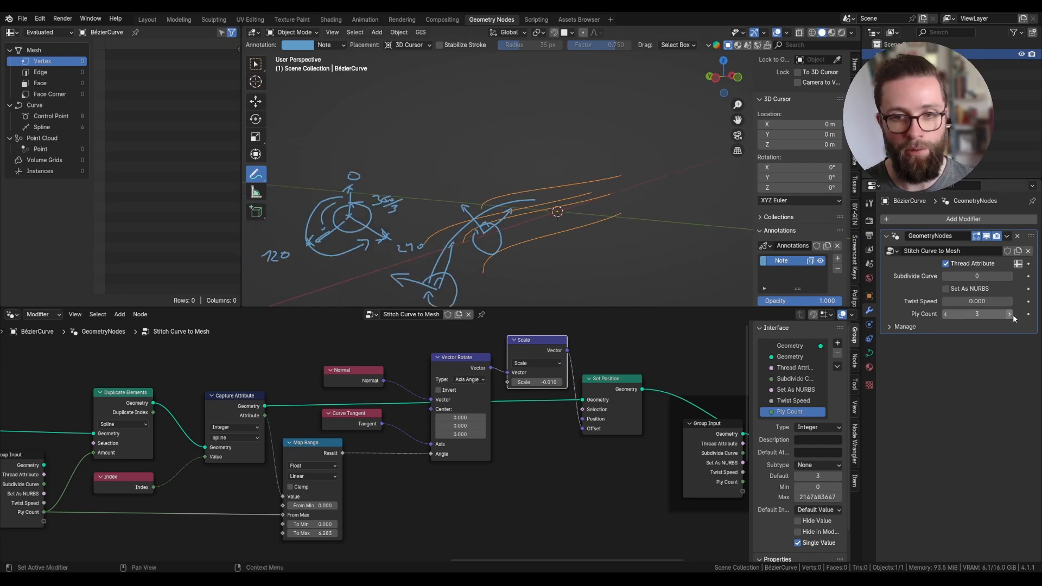
Step: Try Ply Count values up to at least 11 in the modifier and settle on 5
left_click(1009, 314)
left_click(1009, 315)
left_click(1010, 314)
left_click(1010, 314)
left_click(1009, 314)
left_click(1009, 315)
left_click(1010, 314)
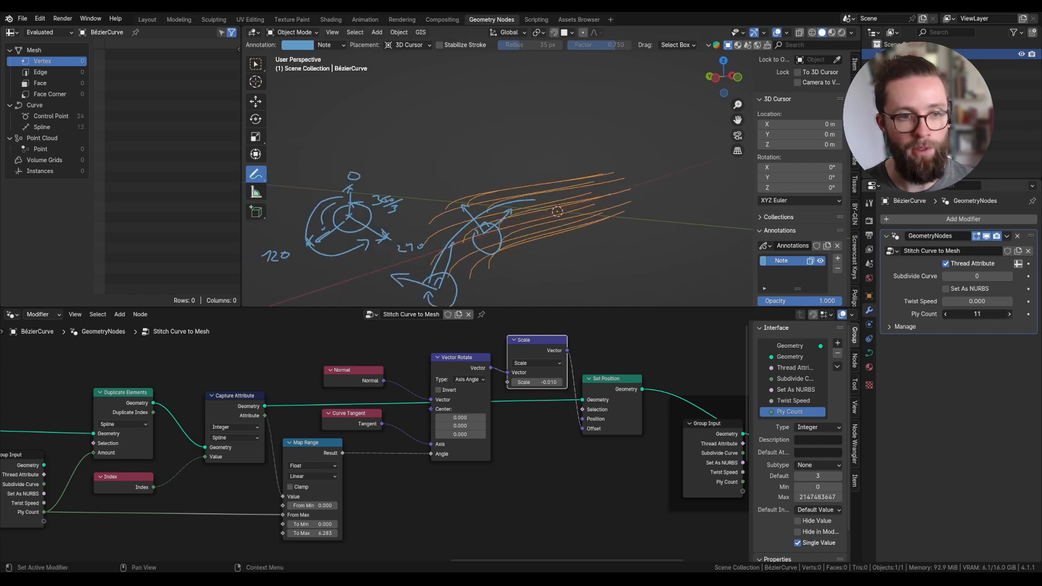
left_click(1009, 314)
left_click(1010, 314)
left_click(1010, 314)
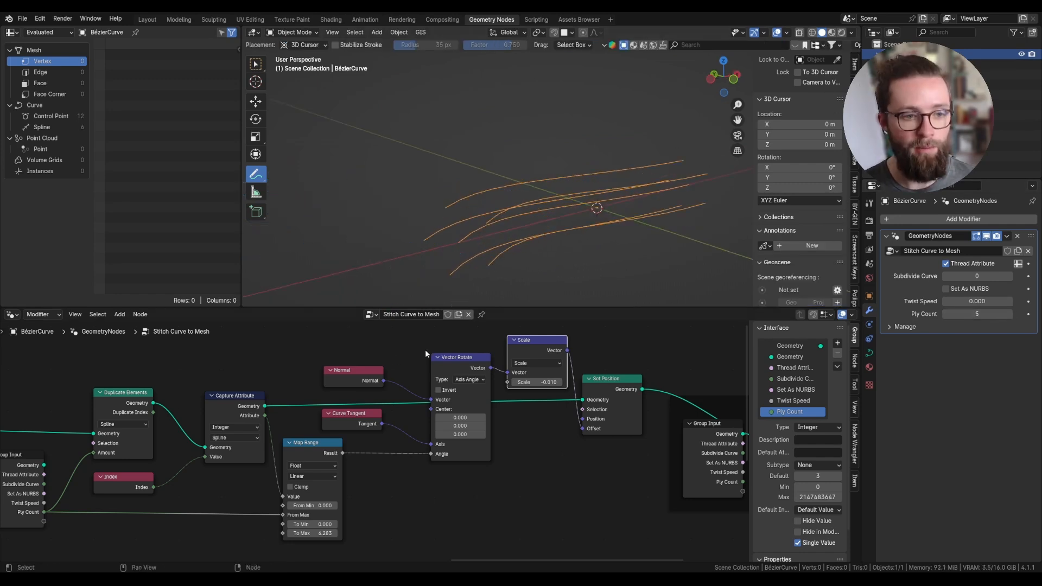
Step: Set the modifier's Subdivide Curve to 3 and its Twist Speed to about 0.082 to twist the plies
left_click_drag(355, 378, 361, 378)
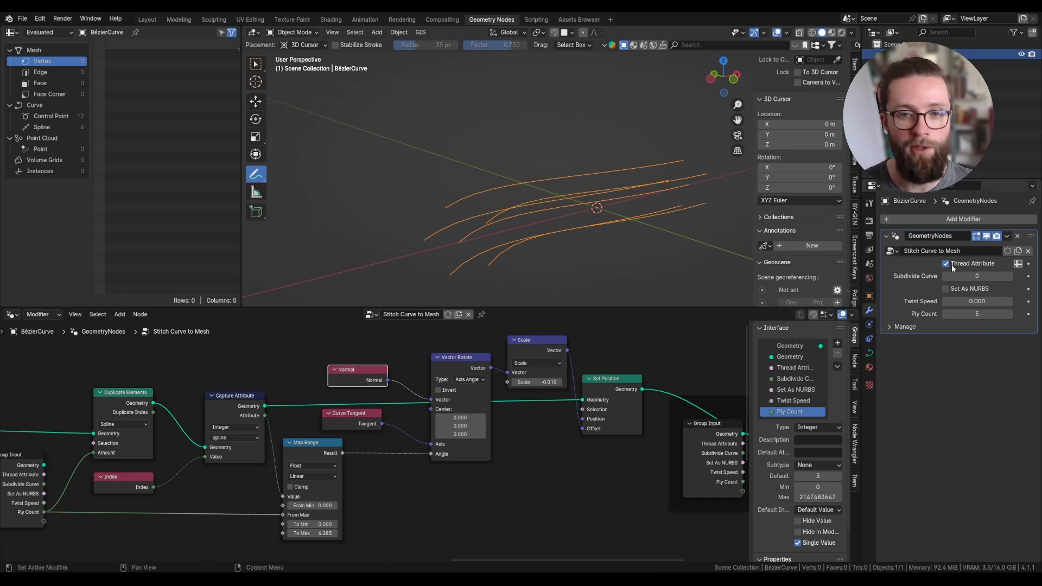
left_click(1009, 278)
left_click(1010, 278)
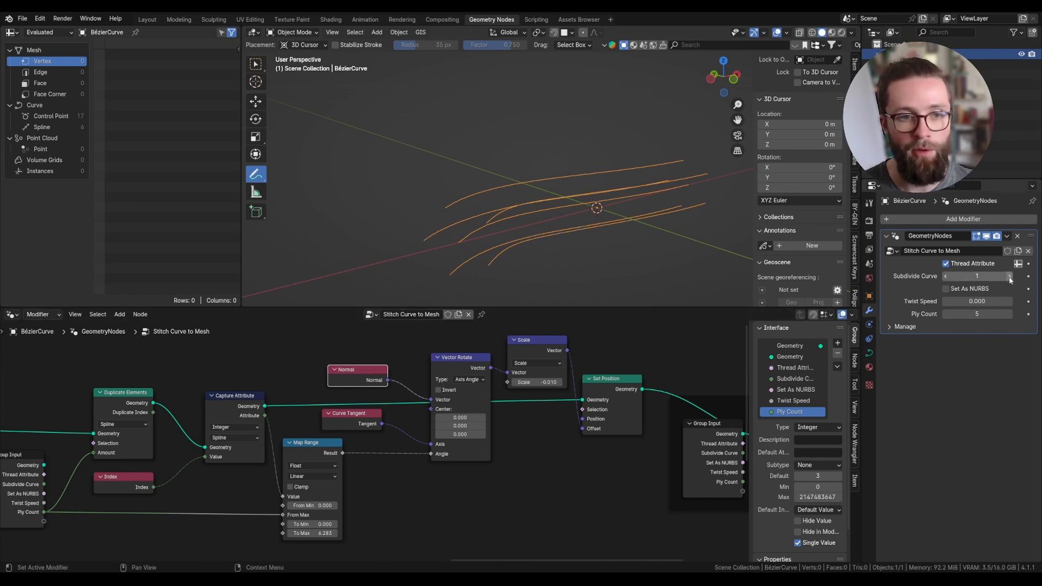
left_click(1010, 278)
left_click_drag(976, 302, 1003, 302)
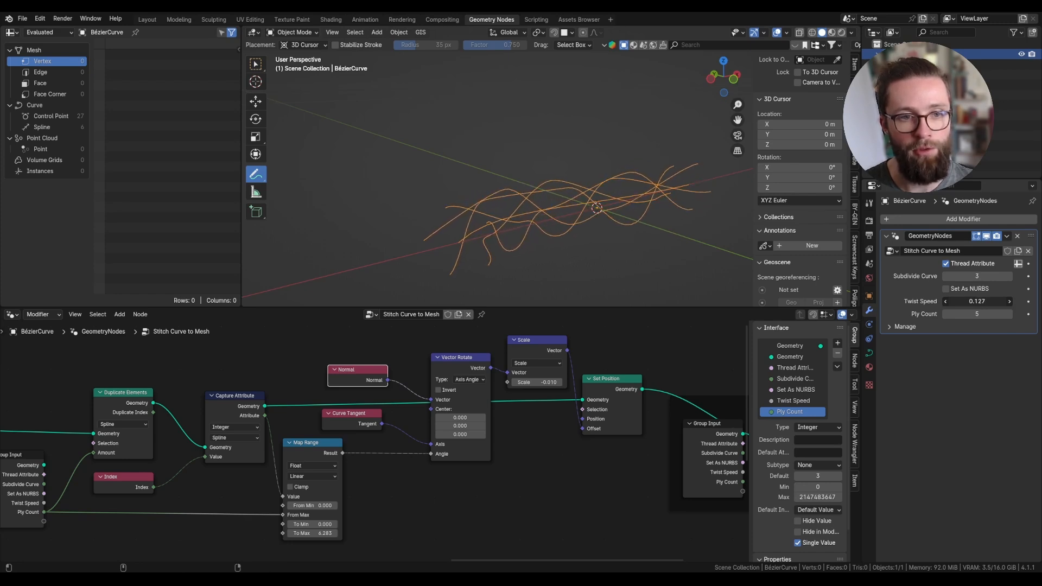
scroll(624, 218, "up", 1)
middle_click_drag(624, 218, 545, 223)
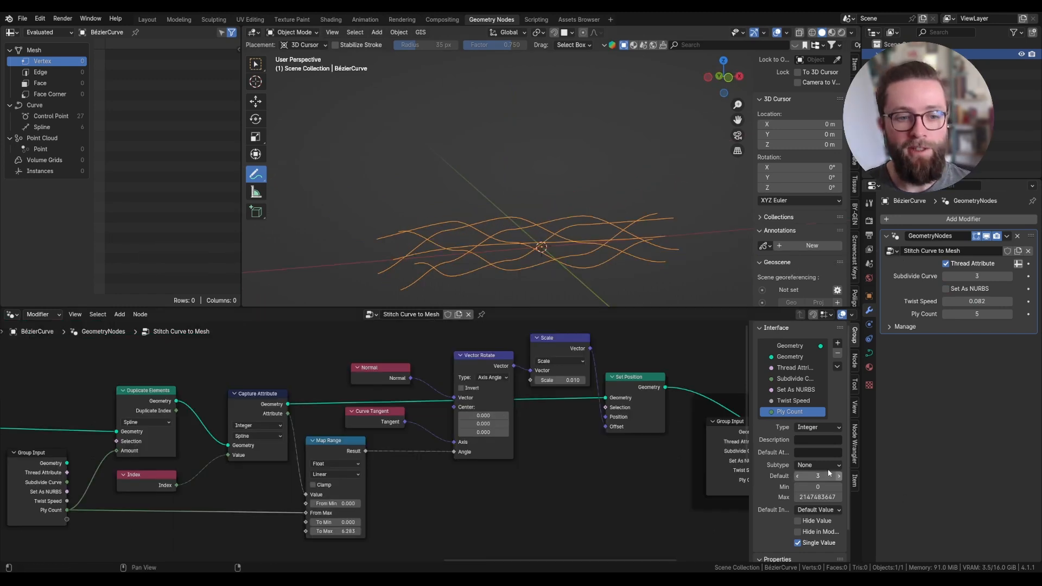
Step: Write the annotation formula R / (1 + sin(π/plys)) above the curves, circle its sine term, and undo the annotation strokes
scroll(611, 395, "up", 1)
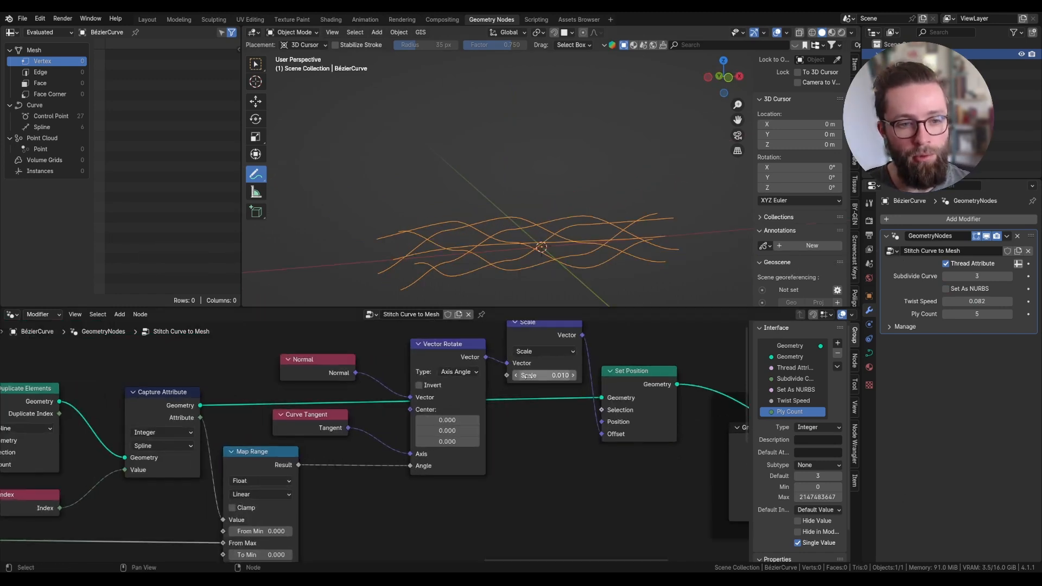
mouse_move(402, 213)
left_mouse_down()
mouse_move(395, 278)
mouse_move(395, 213)
mouse_move(413, 213)
mouse_move(418, 289)
left_mouse_up()
left_click_drag(418, 288, 443, 210, "ctrl")
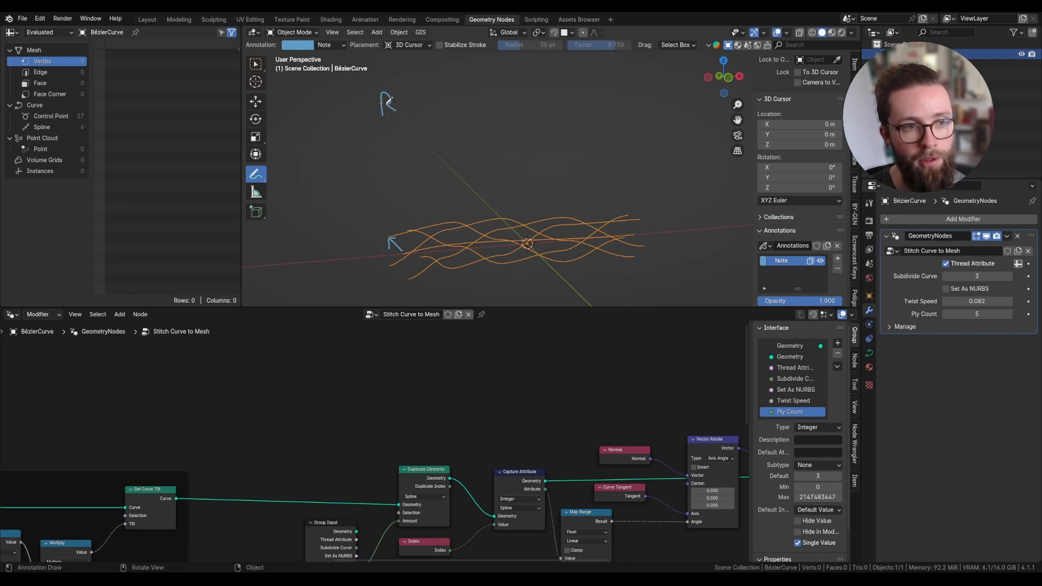
left_click_drag(339, 125, 471, 123)
left_click_drag(337, 147, 424, 158)
mouse_move(437, 133)
left_mouse_down()
mouse_move(426, 169)
mouse_move(470, 139)
left_mouse_up()
left_click_drag(462, 141, 463, 153)
mouse_move(477, 136)
left_mouse_down()
mouse_move(481, 166)
mouse_move(440, 171)
left_mouse_up()
left_click_drag(446, 162, 467, 169)
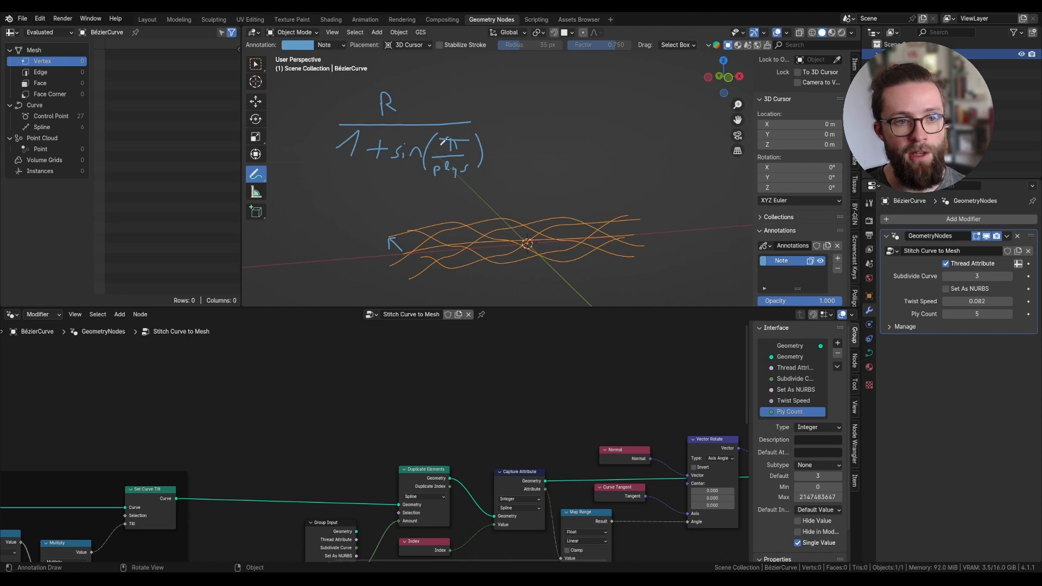
mouse_move(443, 140)
left_mouse_down()
mouse_move(465, 136)
mouse_move(420, 134)
left_mouse_up()
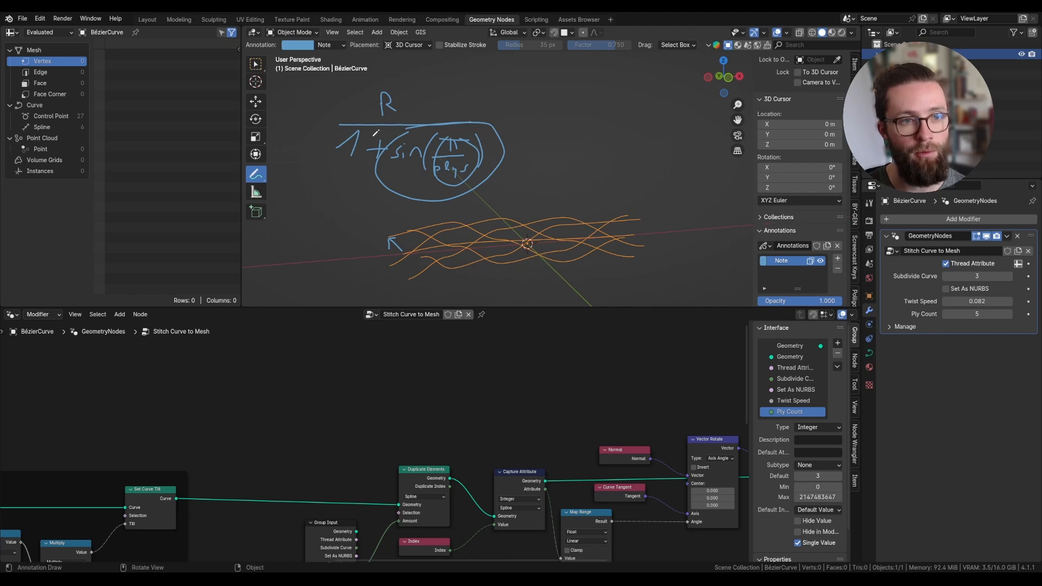
key("ctrl+z")
key("ctrl+z")
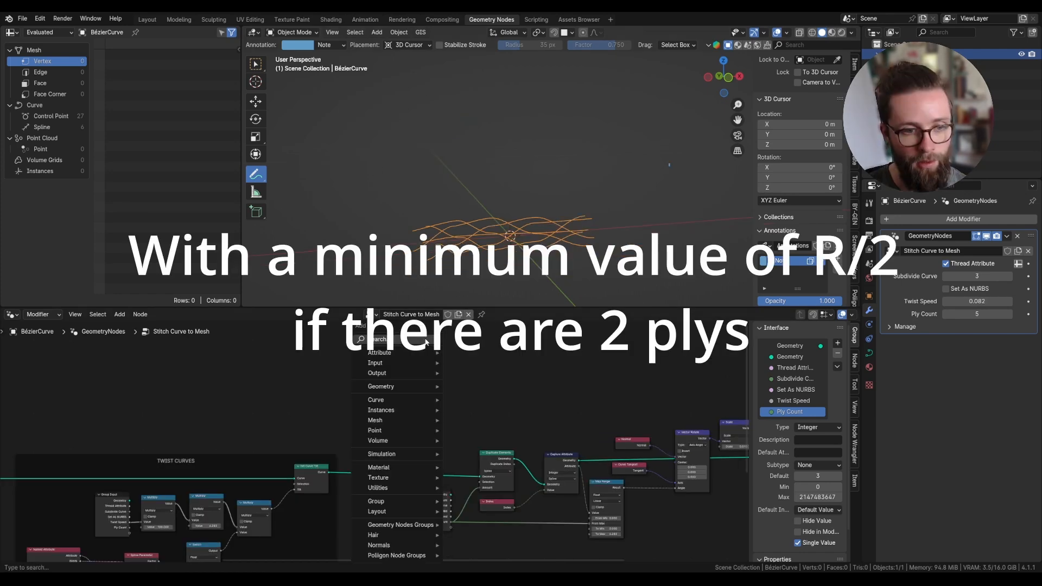
Step: Add another Group Input node in the empty space above the Duplicate Elements node
key("shift+a")
type("group")
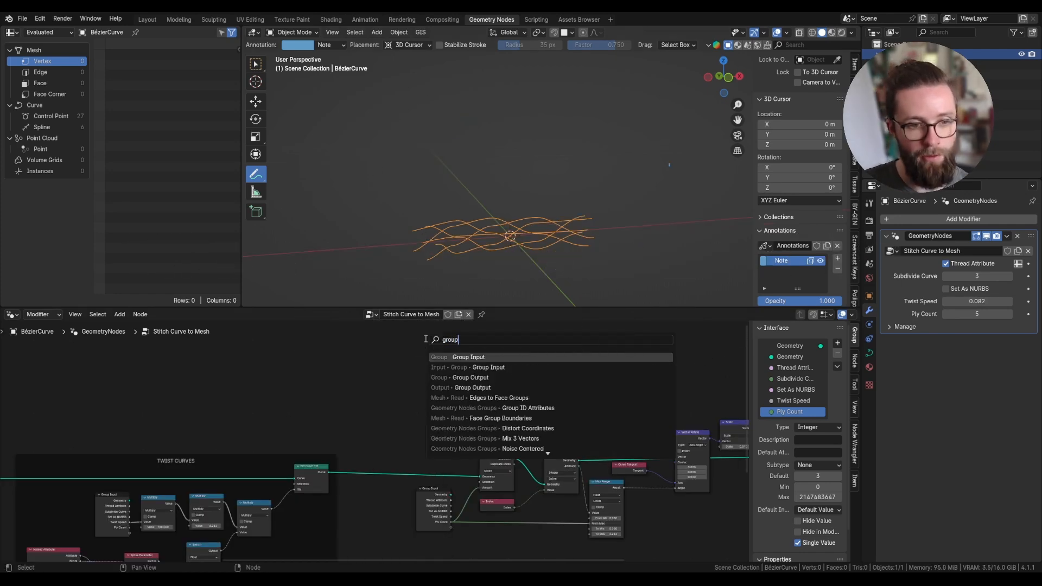
left_click(455, 356)
scroll(388, 359, "up", 3)
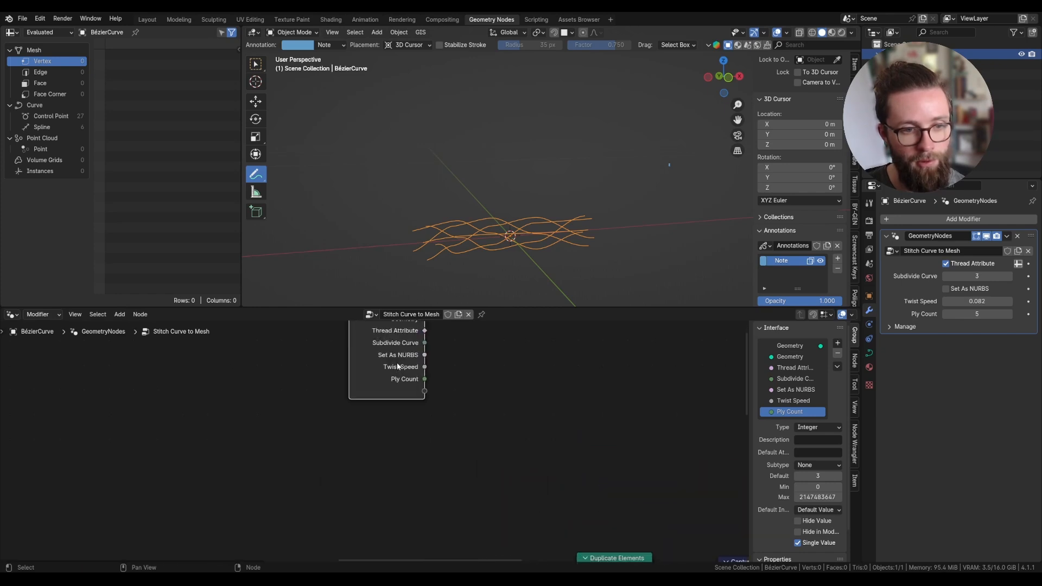
Step: Add a new input socket to the node group's interface and name it "Thread Radius"
scroll(832, 352, "down", 2)
left_click(837, 332)
left_click(866, 357)
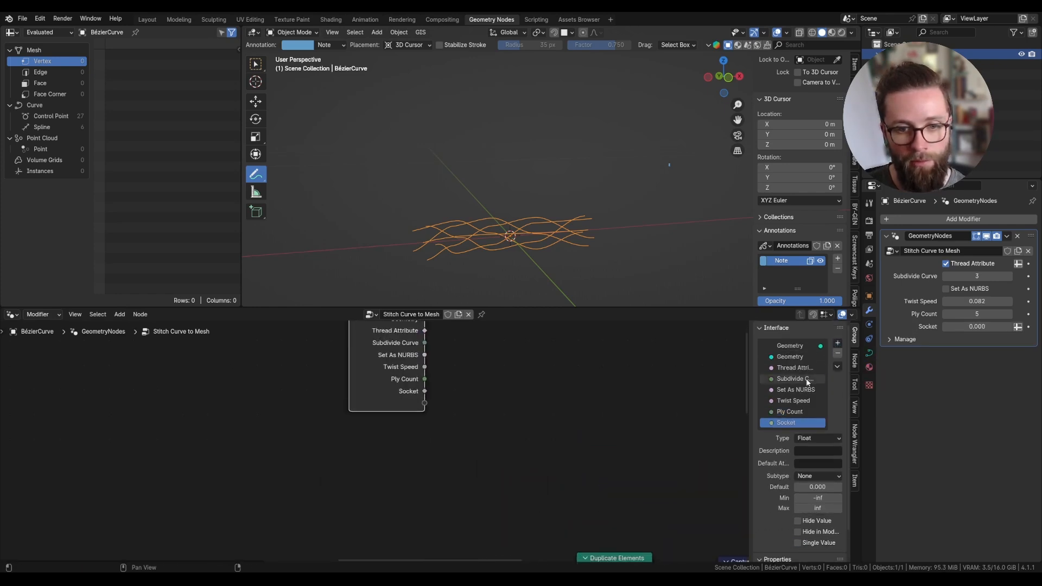
double_click(796, 389)
type("Thread Radi")
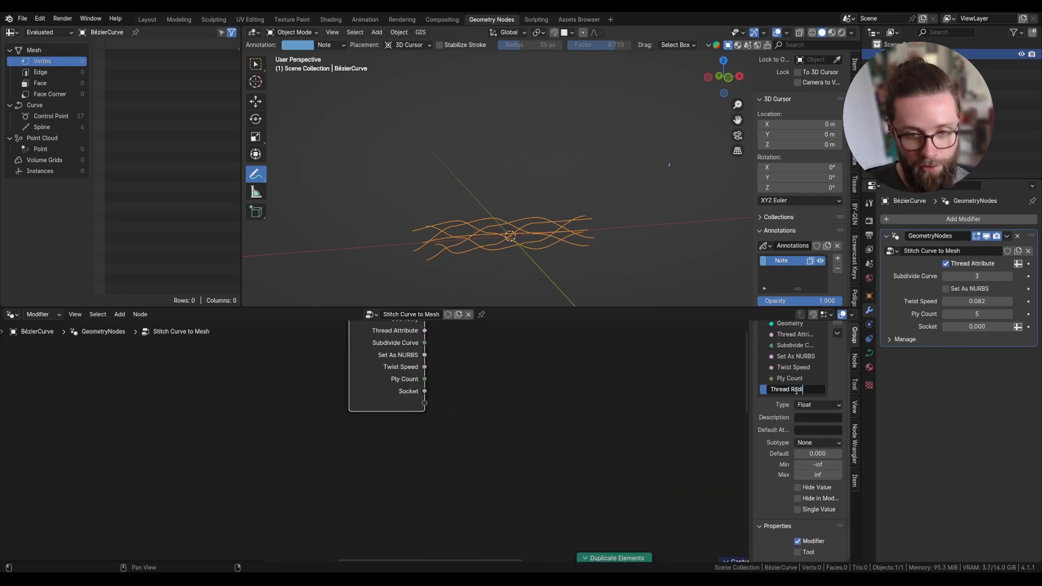
type("us")
key("Return")
Step: Give Thread Radius the Distance subtype, a 0.001 default and Single Value, and reset its modifier value to the default
left_click(817, 443)
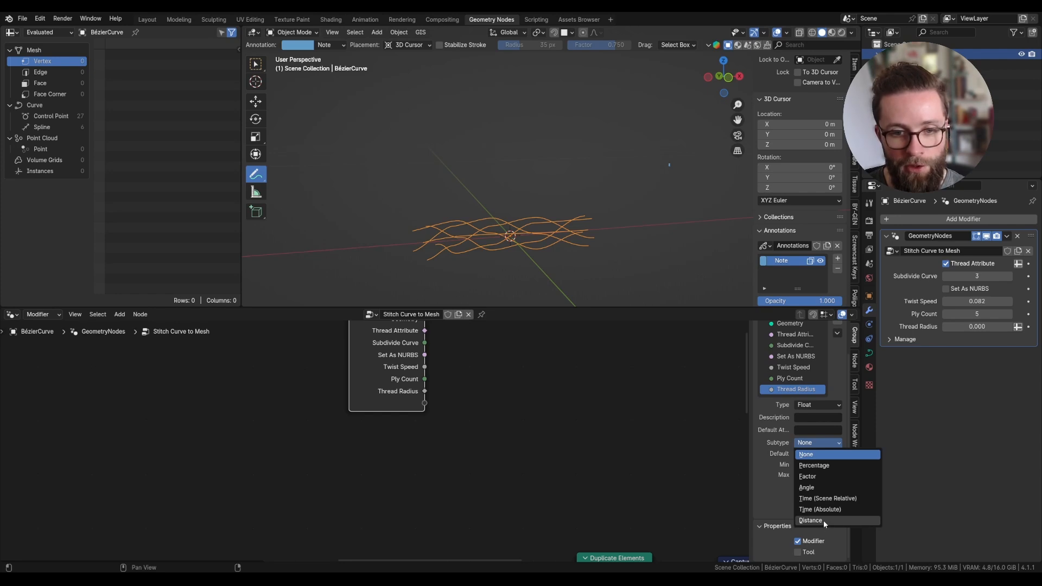
left_click(822, 520)
left_click(818, 454)
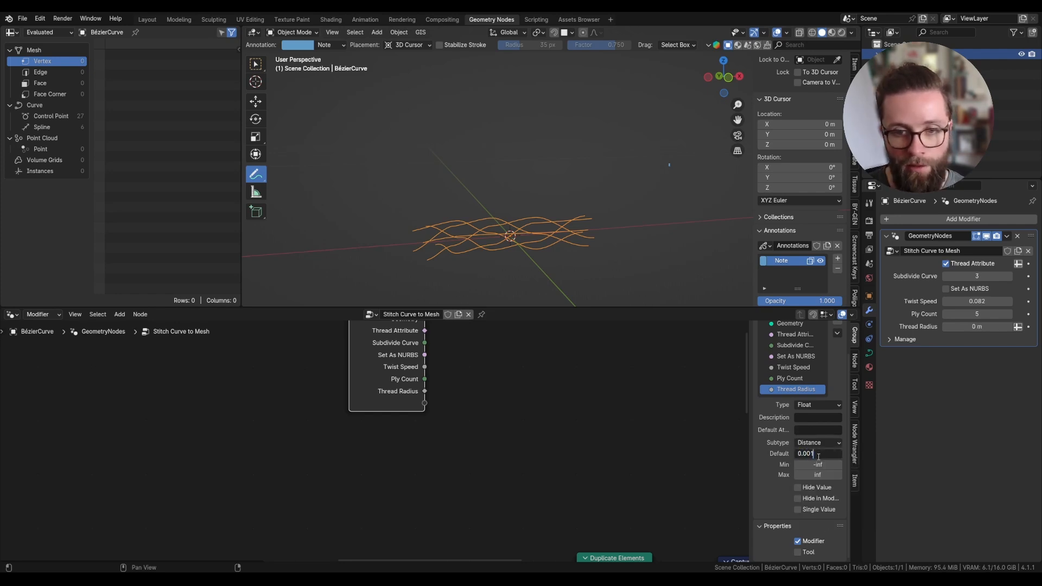
type("0.001")
key("Return")
left_click(798, 509)
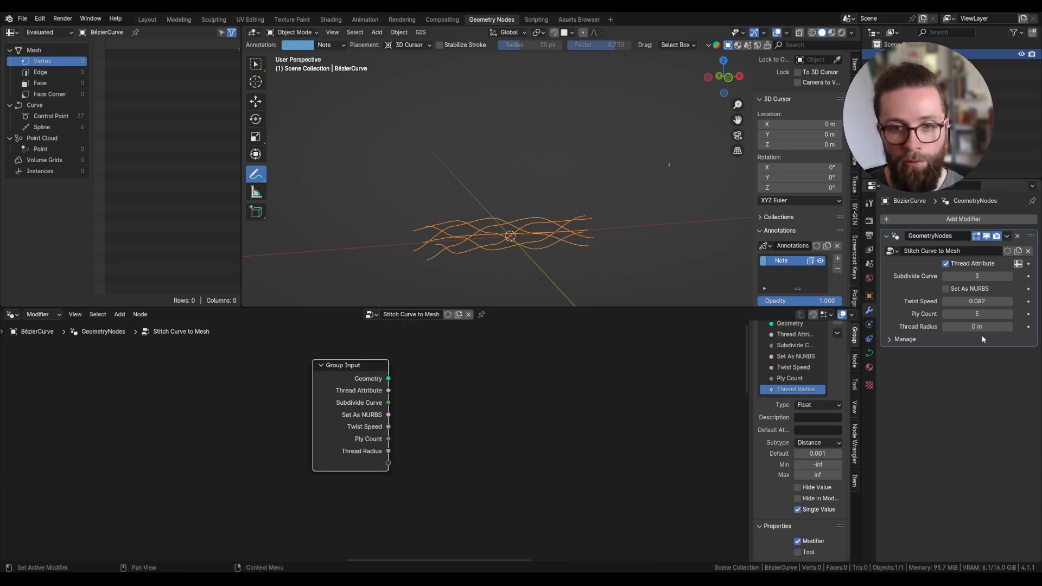
key("BackSpace")
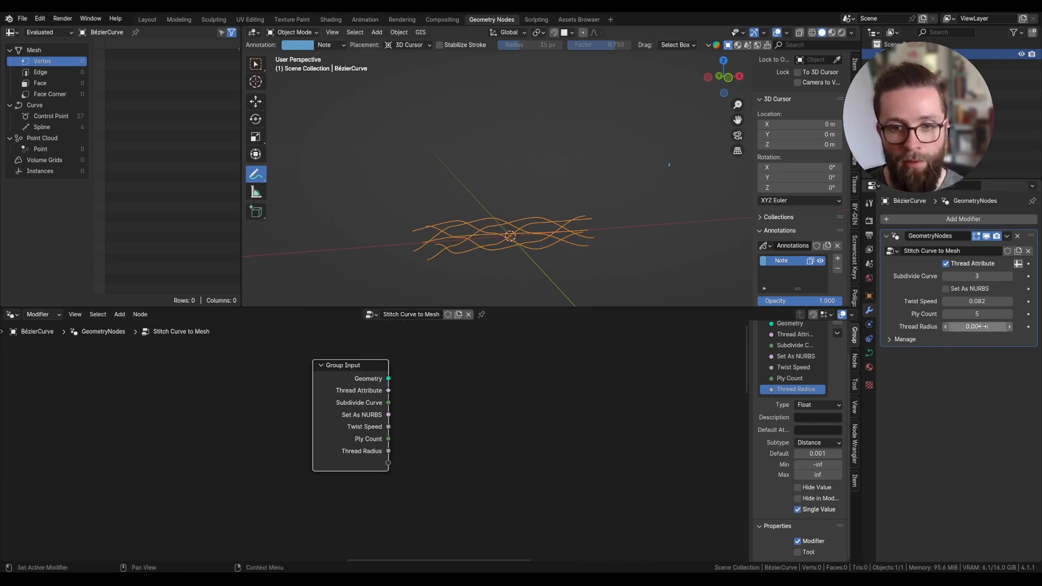
Step: Add two Divide nodes, one taking Thread Radius as its first value and one dividing pi (3.142) by Ply Count
key("shift+a")
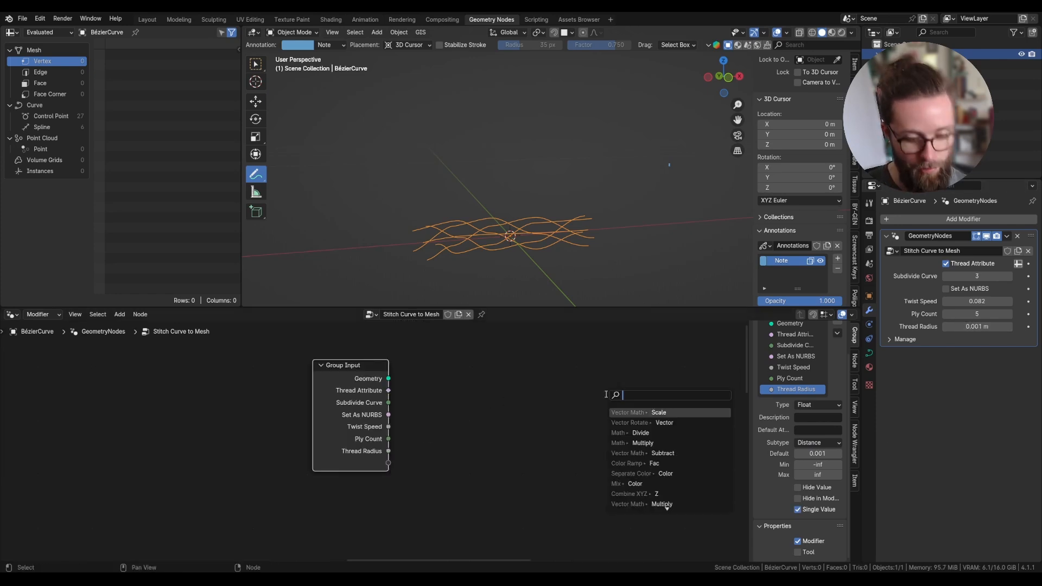
type("div")
key("Return")
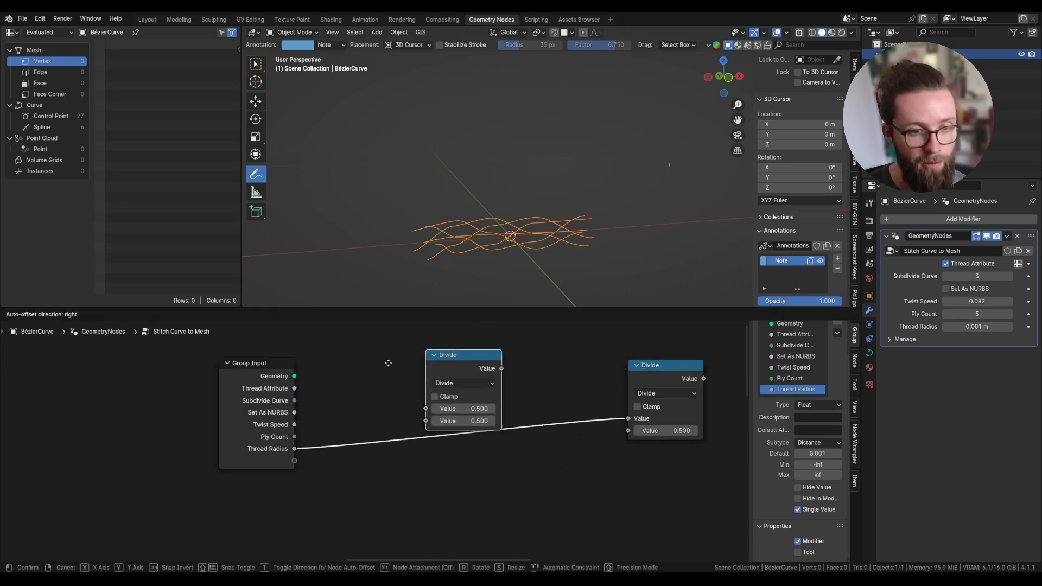
left_click_drag(294, 436, 393, 413)
left_click_drag(417, 366, 374, 390)
Step: Add a Sine math node fed by the result of dividing pi by Ply Count
key("shift+a")
type("sine")
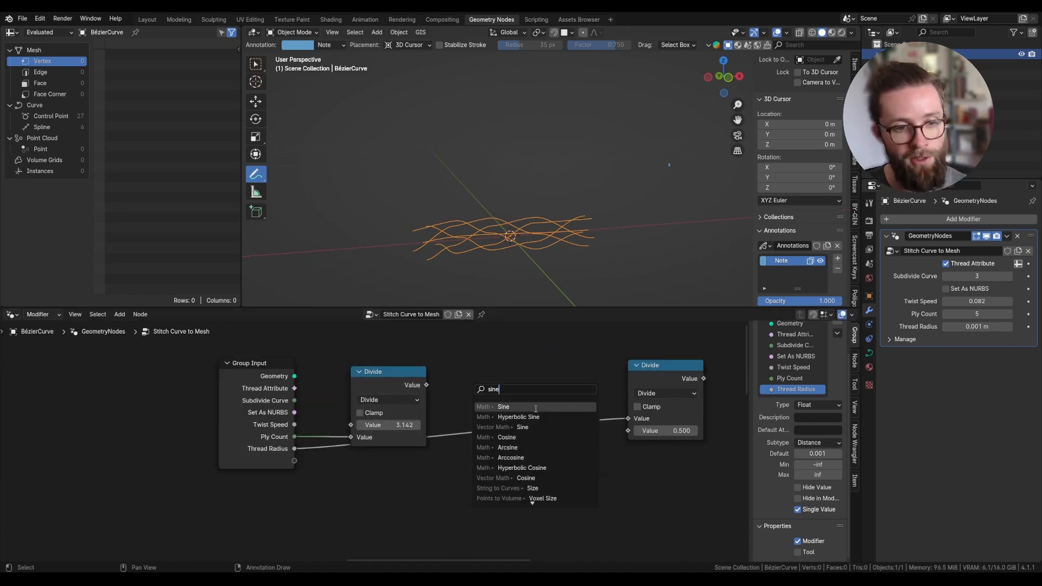
key("Return")
left_click(496, 401)
Step: Add 1.000 to the Sine result with an Add node, connect it as the Thread Radius Divide's divisor, and rearrange the nodes
left_click_drag(518, 390, 568, 404)
type("add")
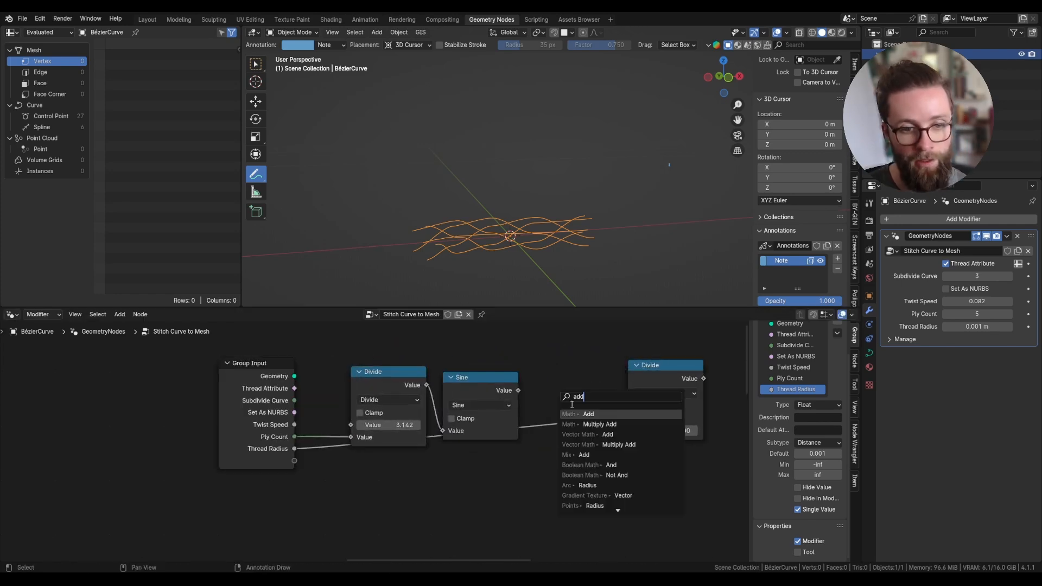
key("Return")
left_click(549, 390)
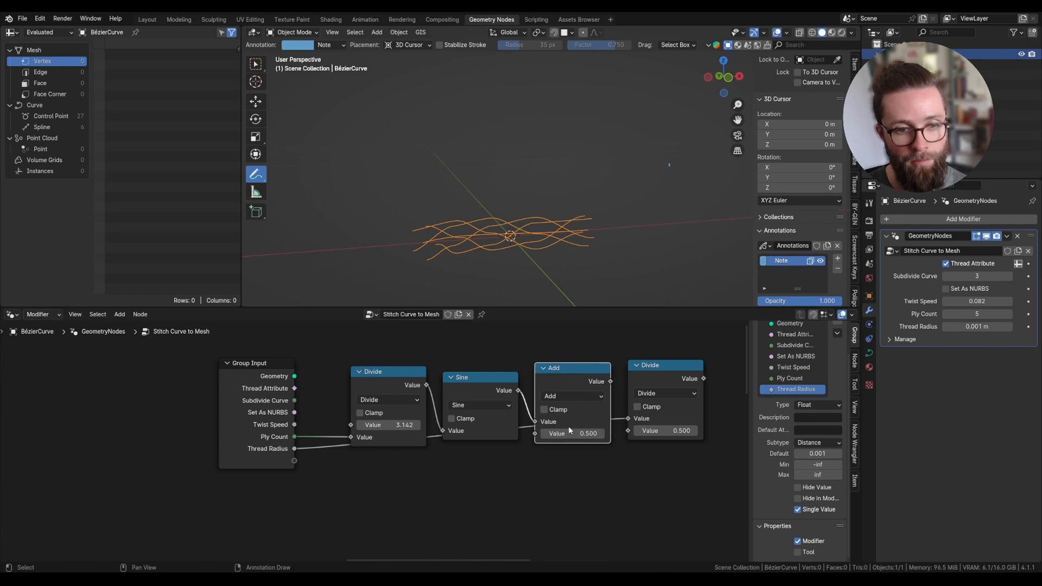
left_click_drag(612, 352, 350, 447)
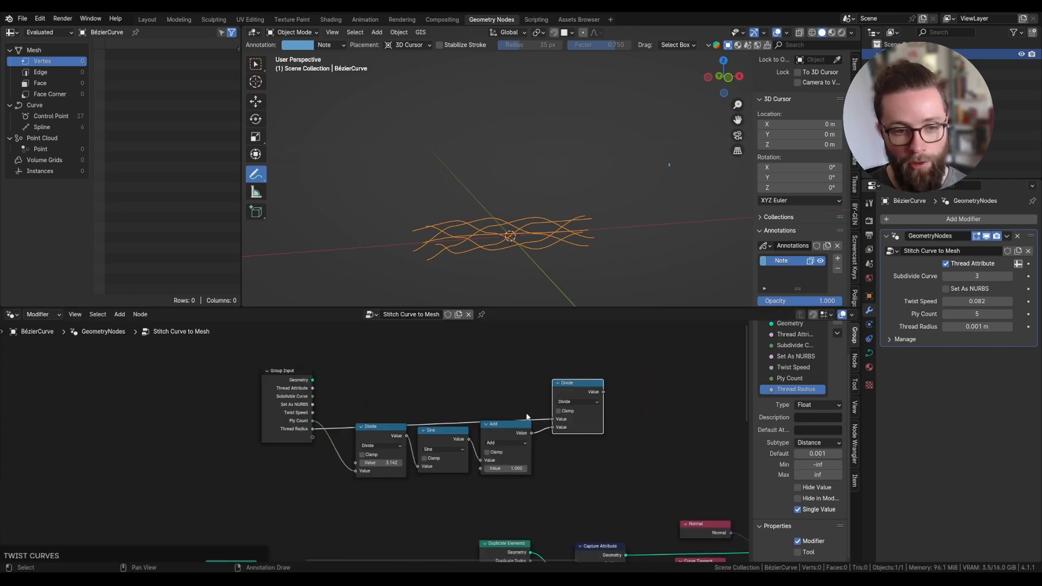
left_click_drag(298, 401, 297, 390)
scroll(601, 426, "up", 3)
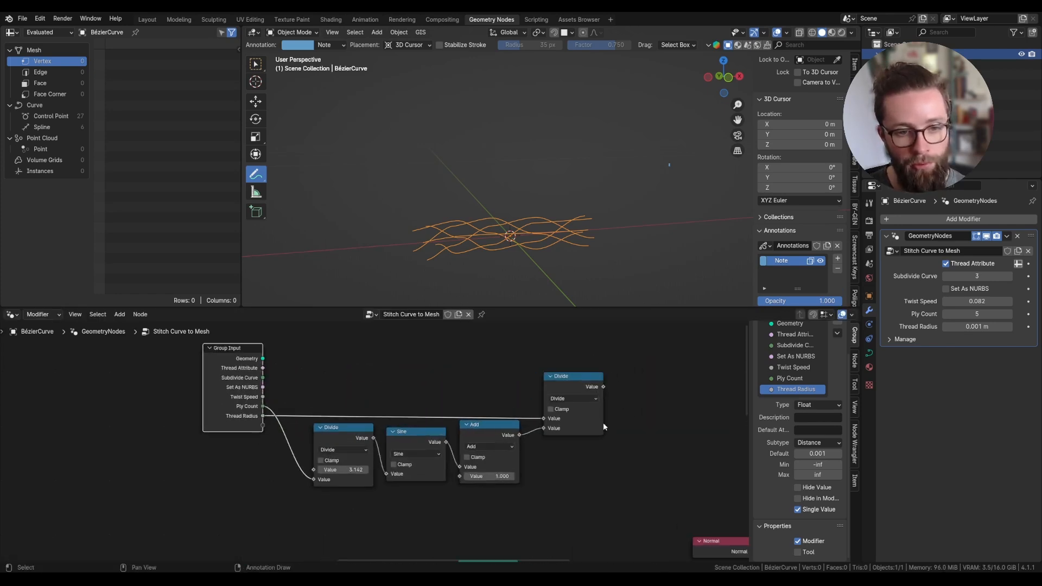
Step: Circle a single ply and the whole thread at the curves' end with annotations, and undo the strokes
middle_click_drag(600, 425, 544, 456)
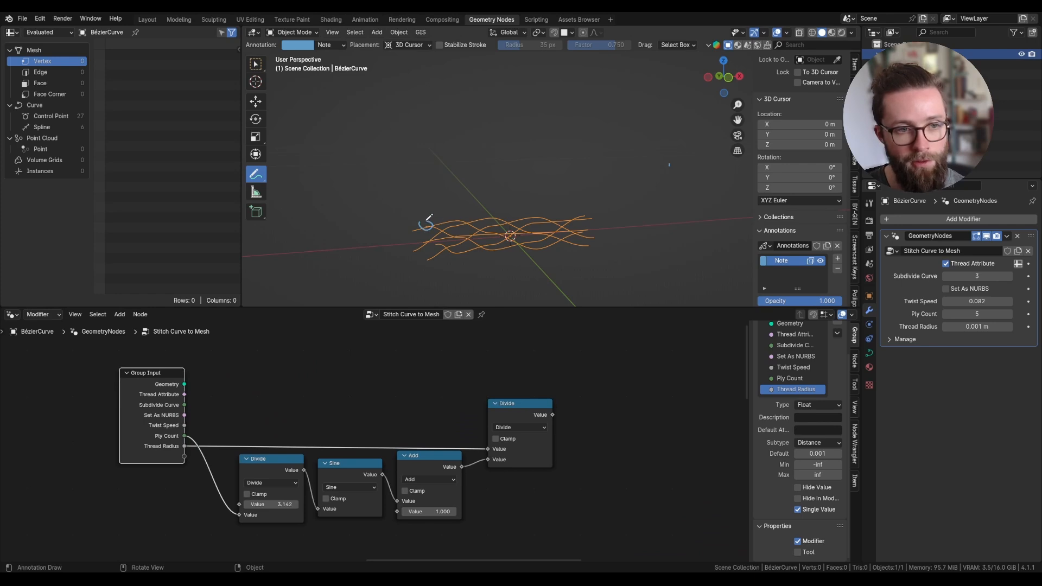
left_click_drag(417, 219, 416, 221)
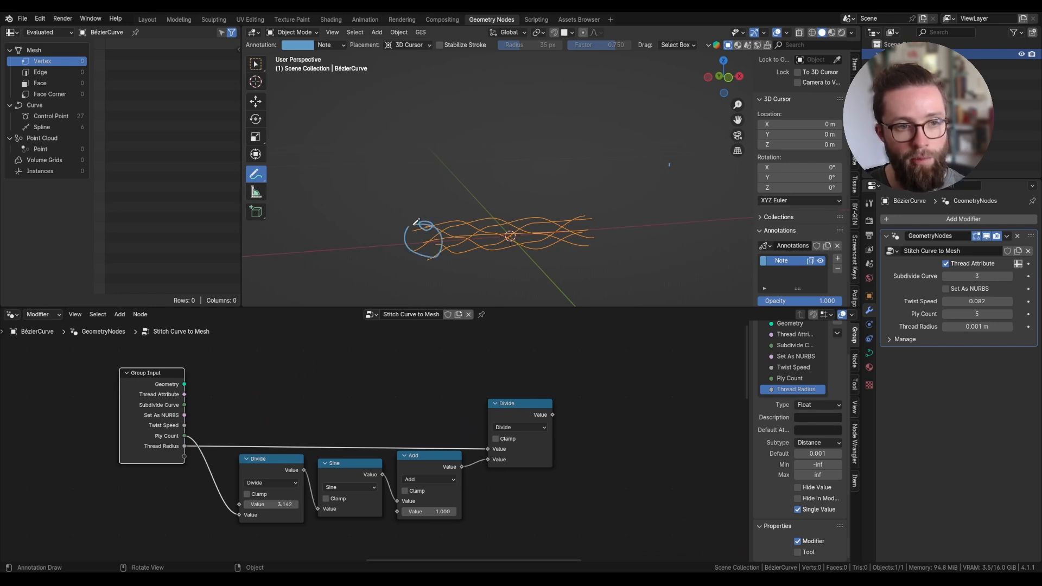
key("ctrl+z")
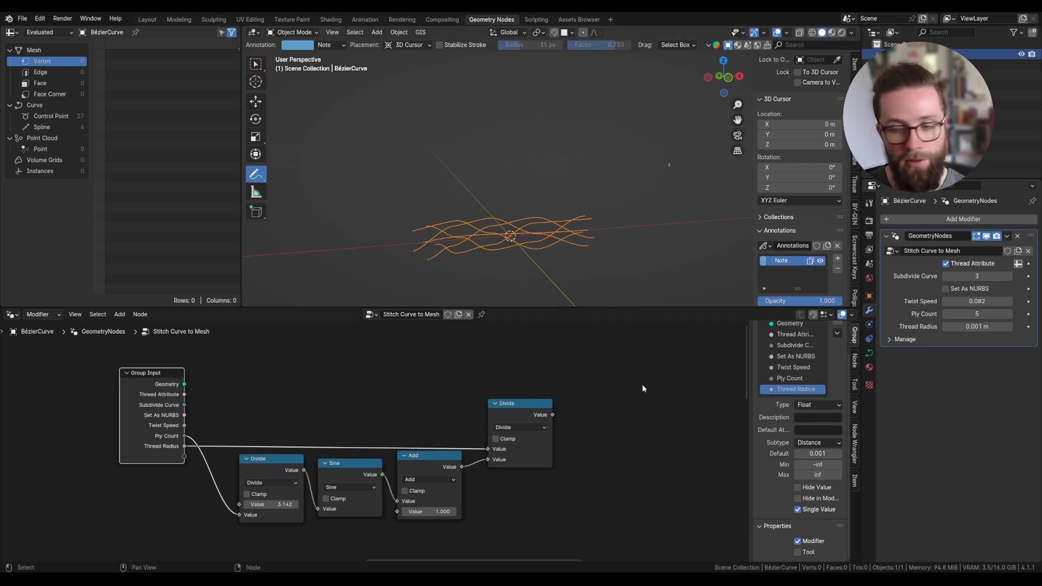
Step: Add a Multiply node that multiplies the Thread Radius Divide result by the Sine output
left_click(597, 402)
key("shift+a")
type("mult")
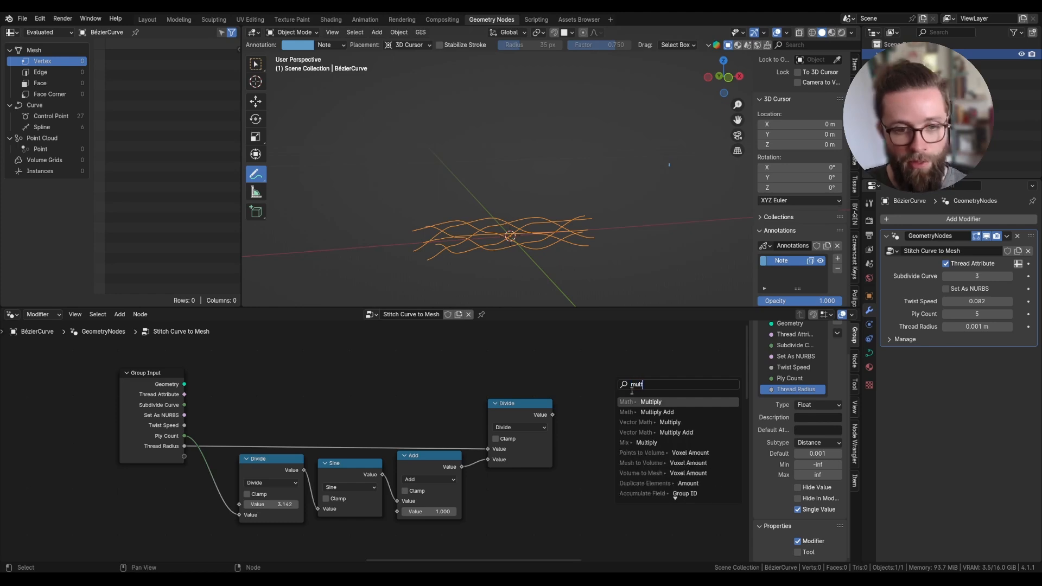
key("Return")
left_click(633, 402)
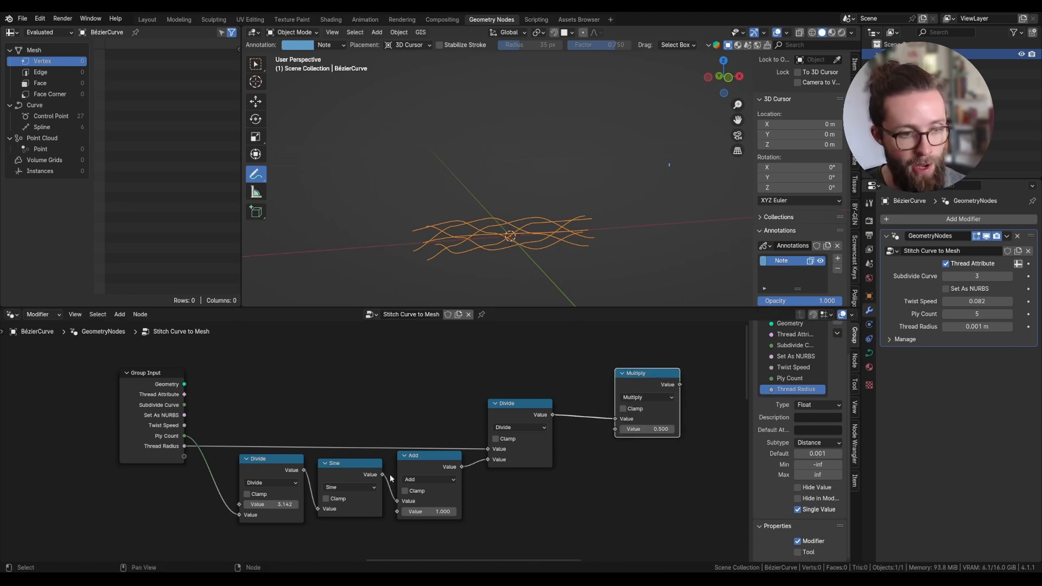
left_click(381, 476)
left_click_drag(381, 477, 616, 429)
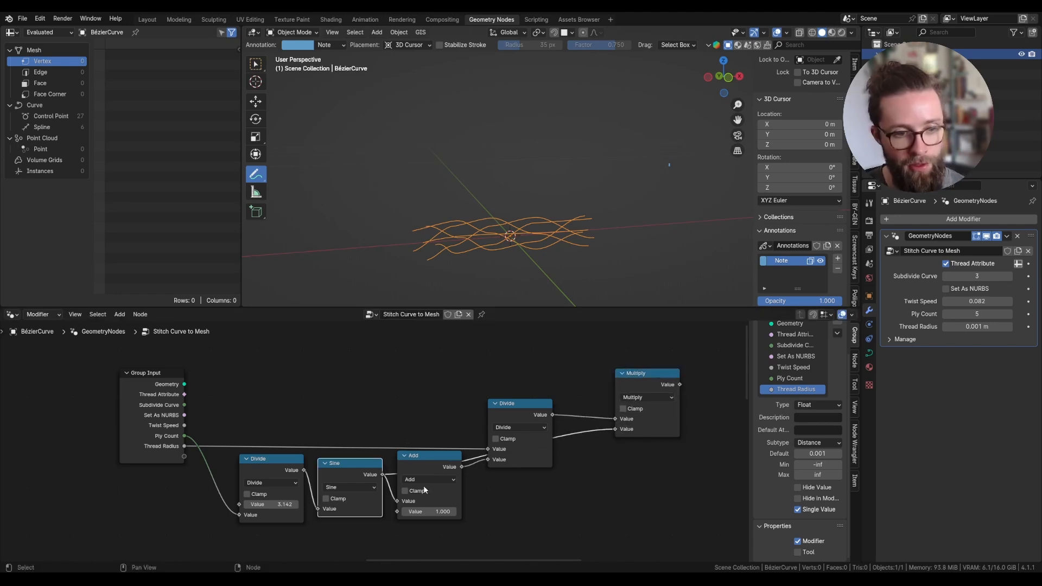
Step: Branch the Thread Radius Divide output to a new Reroute and label it "ply placement"
left_click_drag(426, 413, 545, 383)
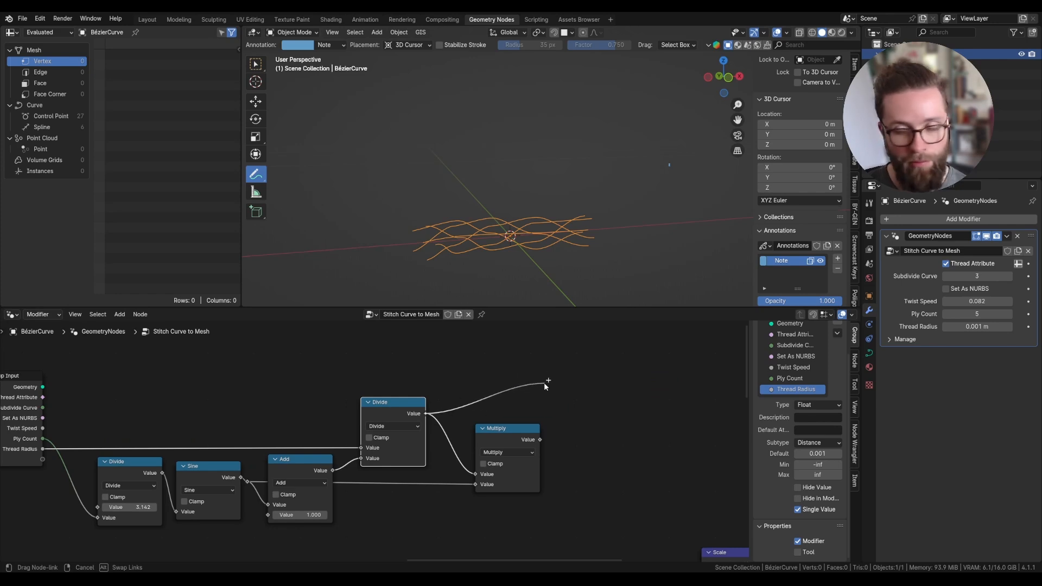
type("rer")
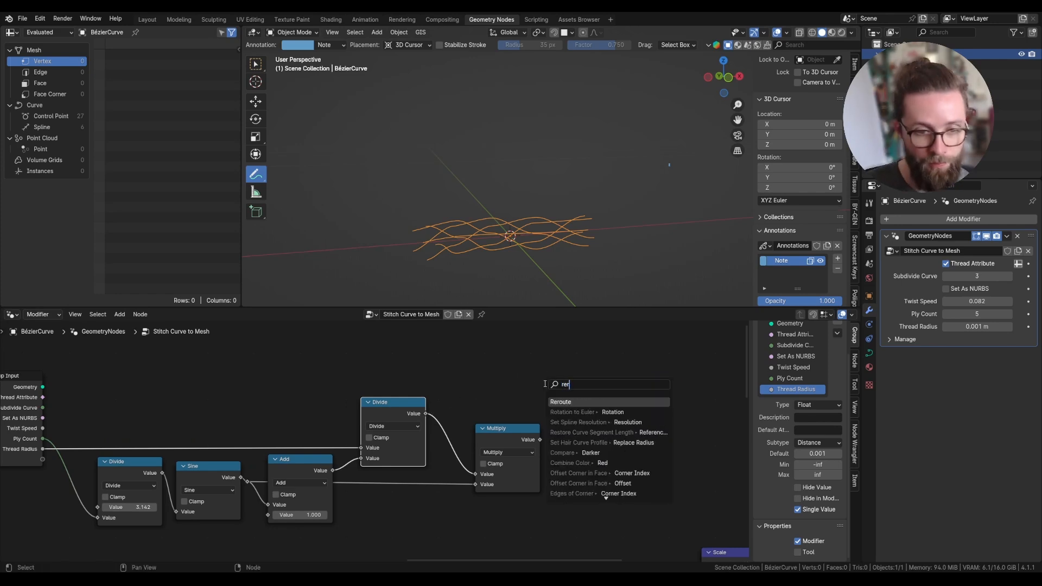
key("Return")
left_click(591, 412)
left_click(855, 360)
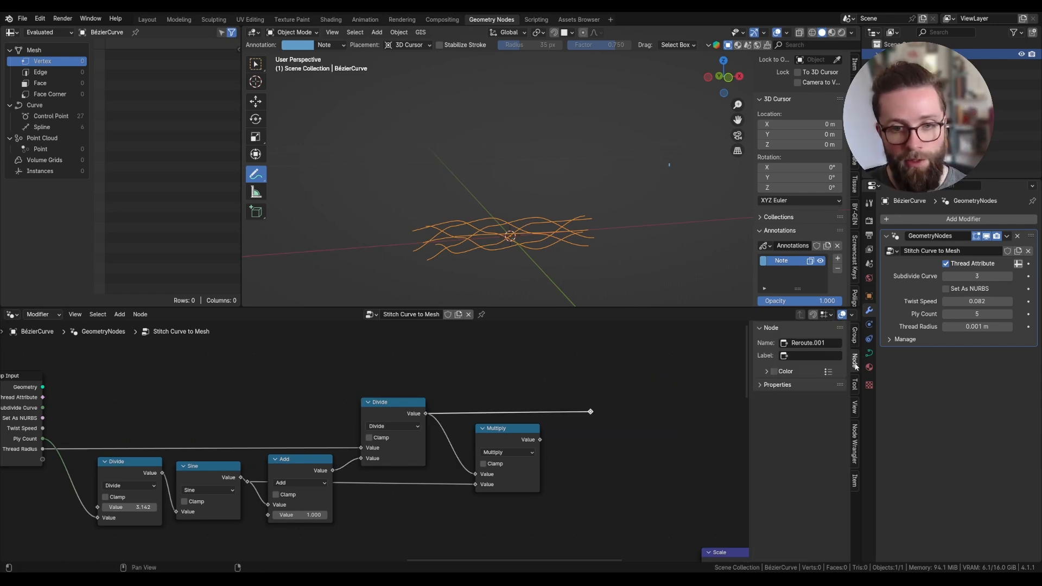
left_click(811, 355)
type("ply placement")
key("Return")
Step: Connect the Multiply output to a new Reroute and label it "ply radius"
left_click_drag(541, 440, 587, 440)
type("re")
key("Return")
left_click(613, 464)
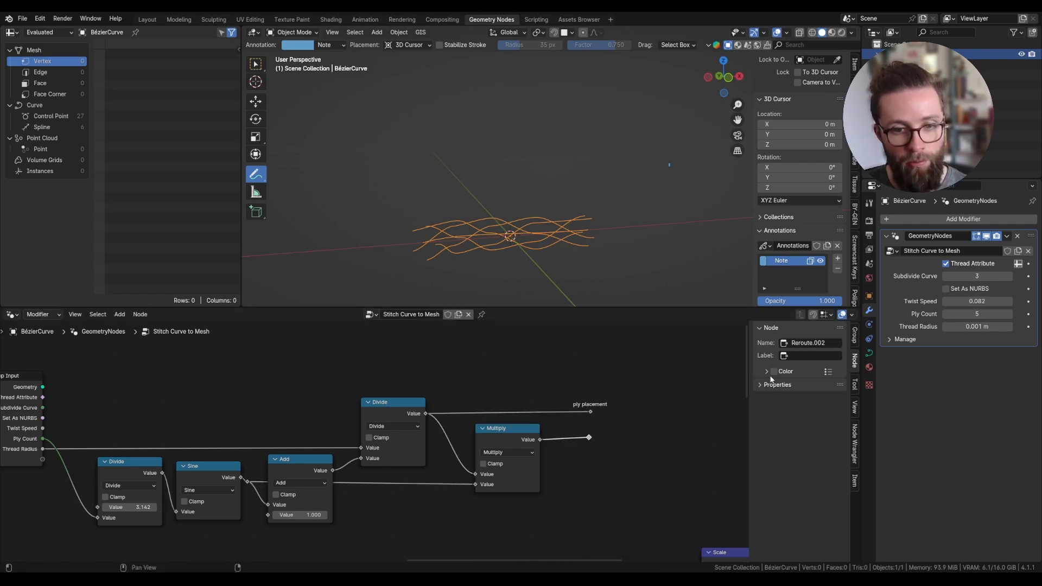
left_click(796, 359)
type("ply radius")
key("Return")
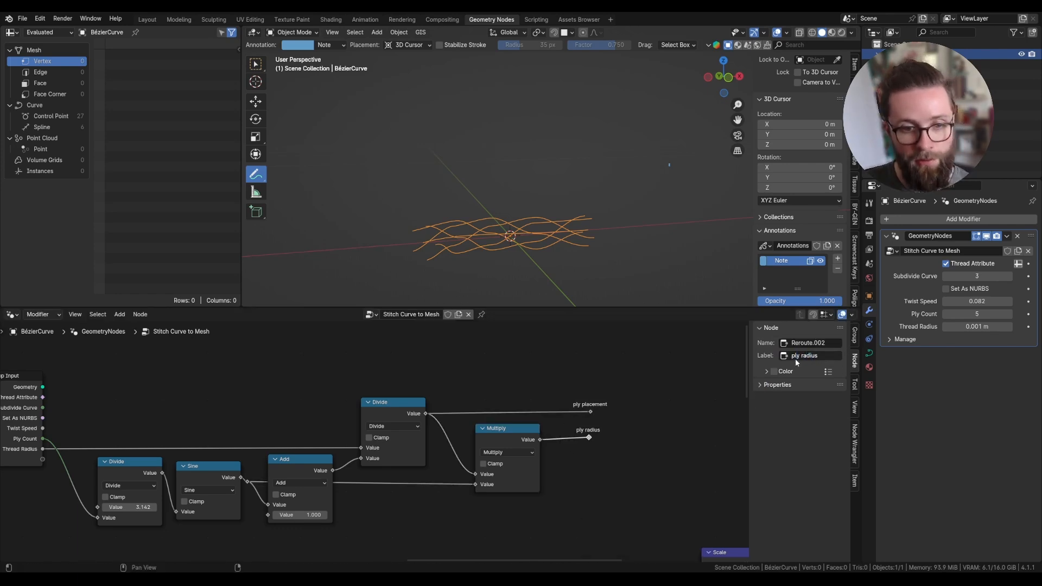
Step: Insert a Reroute where the Divide output splits towards Multiply and ply placement, and position it between the nodes
right_click_drag(441, 404, 437, 449, "shift")
key("g")
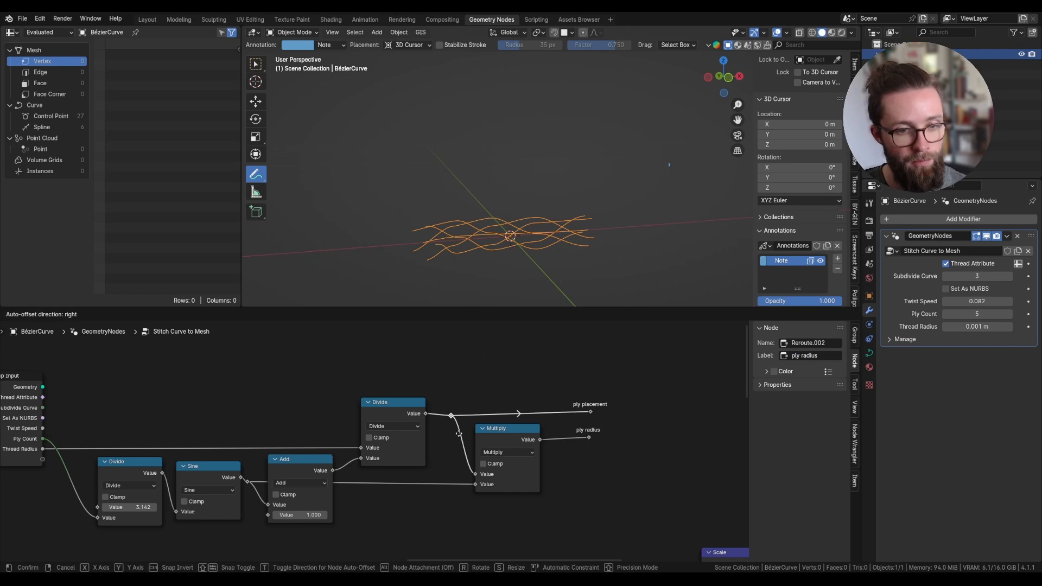
left_click(450, 433)
Step: Frame the ply placement and ply radius calculation nodes together and label the frame "PLY DIMENSIONS"
scroll(525, 430, "down", 3)
left_click_drag(70, 365, 612, 509)
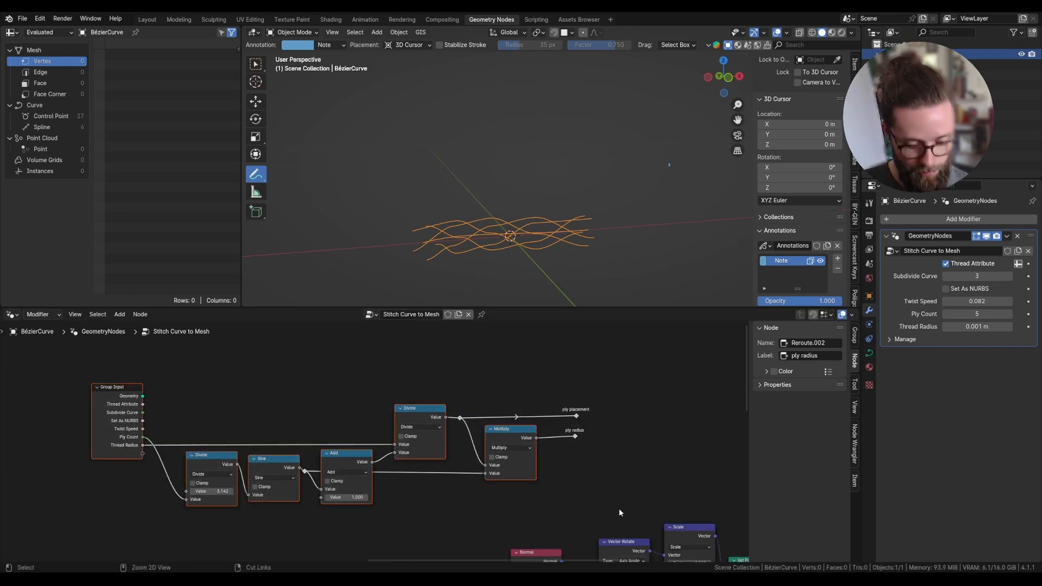
key("ctrl+j")
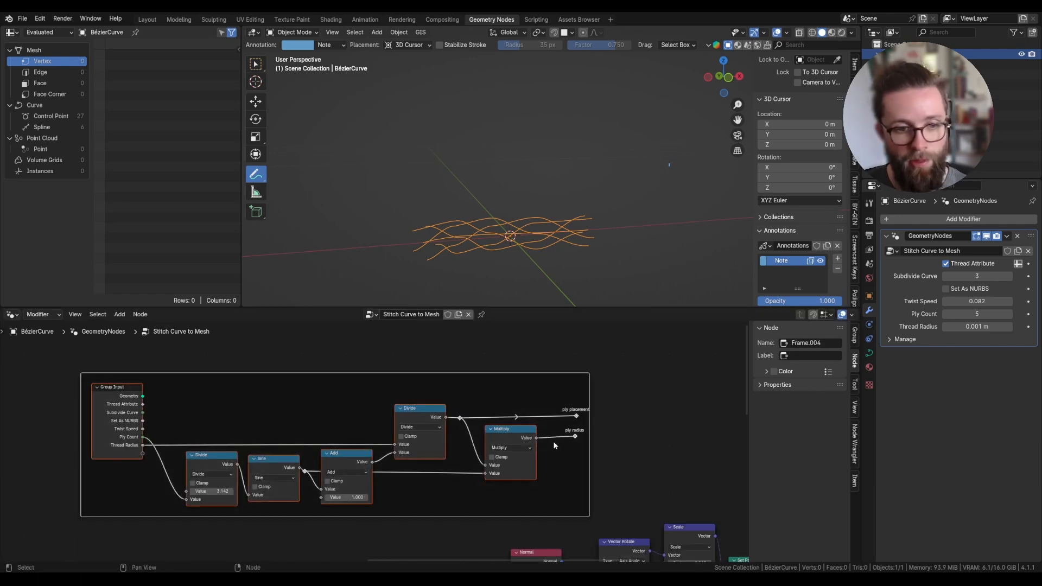
left_click(828, 373)
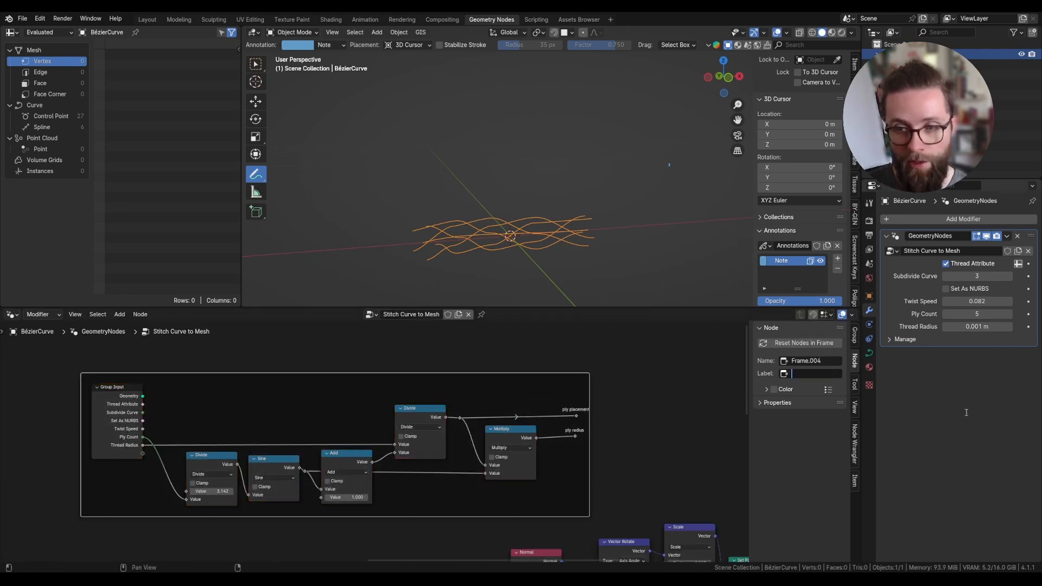
type("PLY DIMENSIONS")
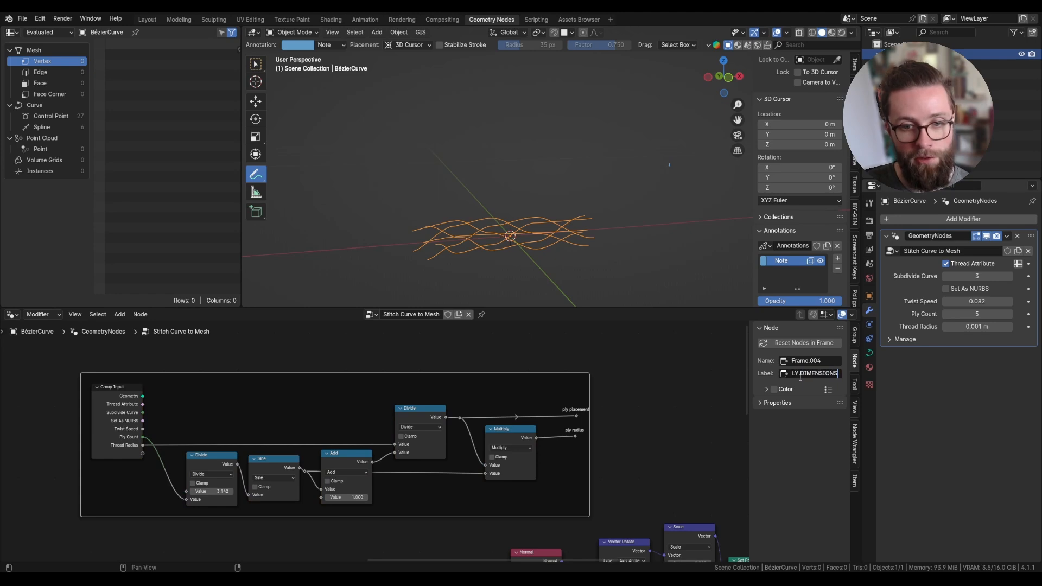
key("Return")
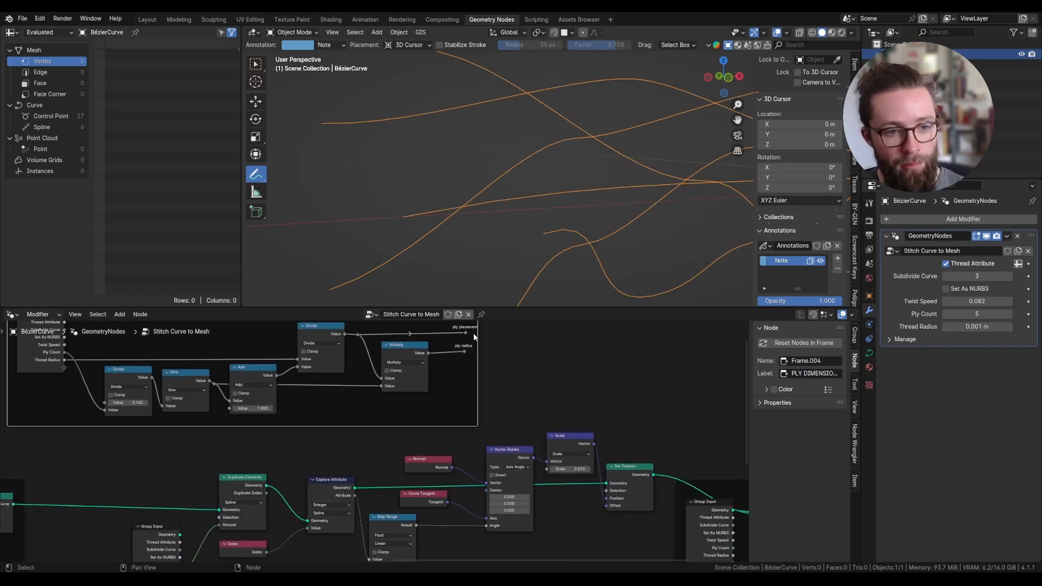
Step: Connect ply placement to the Scale node's Scale input, and set Thread Radius to 0.005 m and Ply Count to 3
left_click_drag(466, 334, 549, 470)
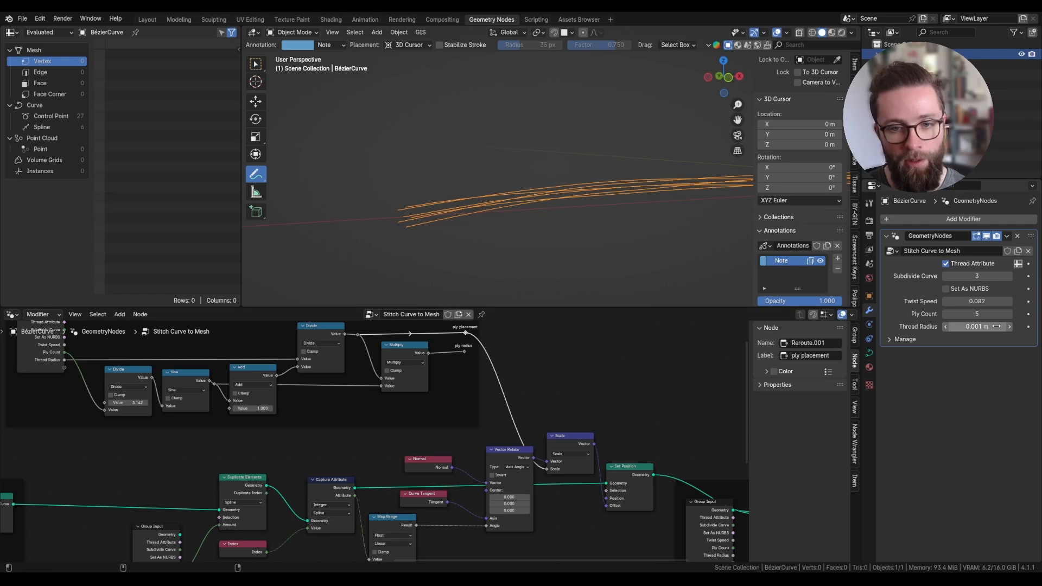
left_click_drag(976, 326, 987, 327)
middle_click_drag(509, 228, 513, 220)
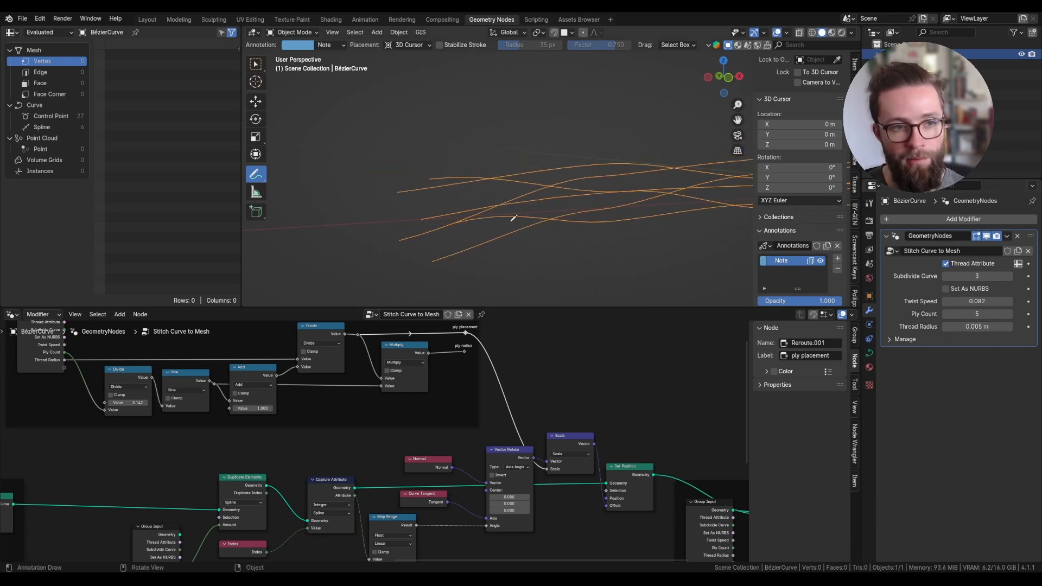
mouse_move(976, 314)
left_mouse_down()
mouse_move(1031, 314)
mouse_move(978, 315)
left_mouse_up()
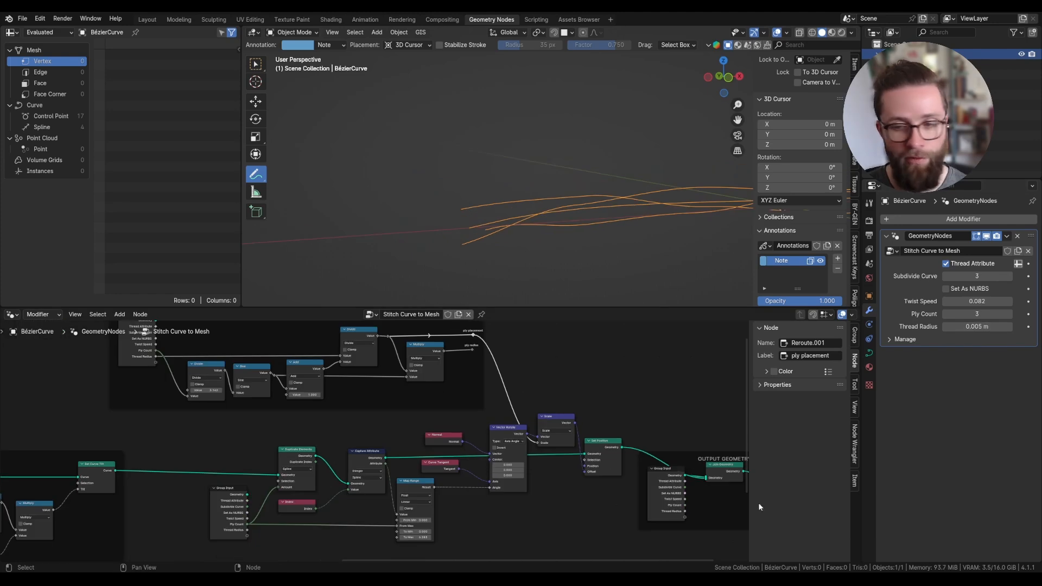
Step: Move the OUTPUT GEOMETRY frame away to make room and insert a Set Curve Tilt node after Set Position
left_click_drag(545, 453, 650, 453)
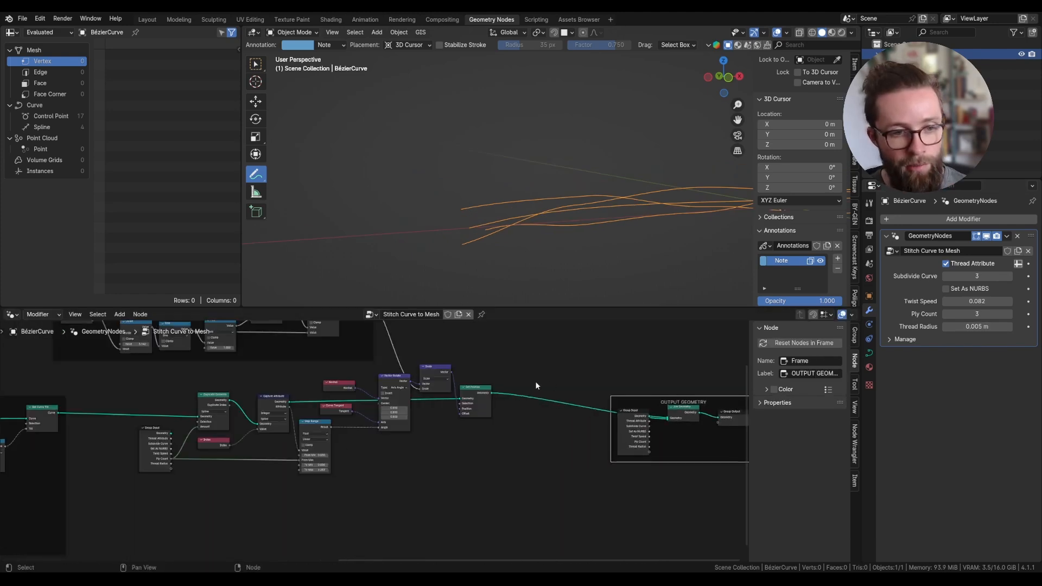
scroll(534, 389, "up", 7)
middle_click_drag(553, 382, 536, 337)
key("shift+a")
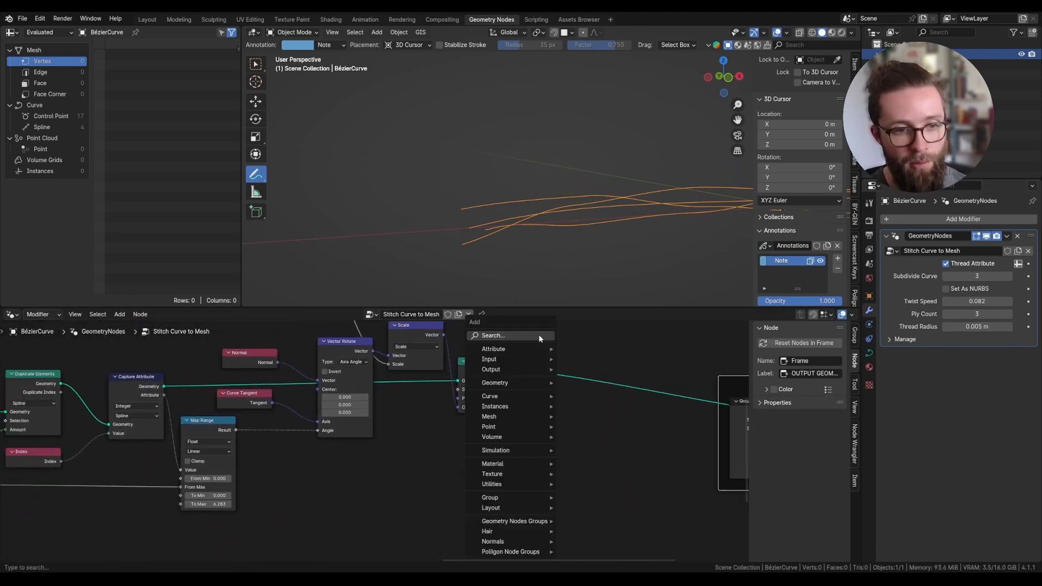
type("set cur")
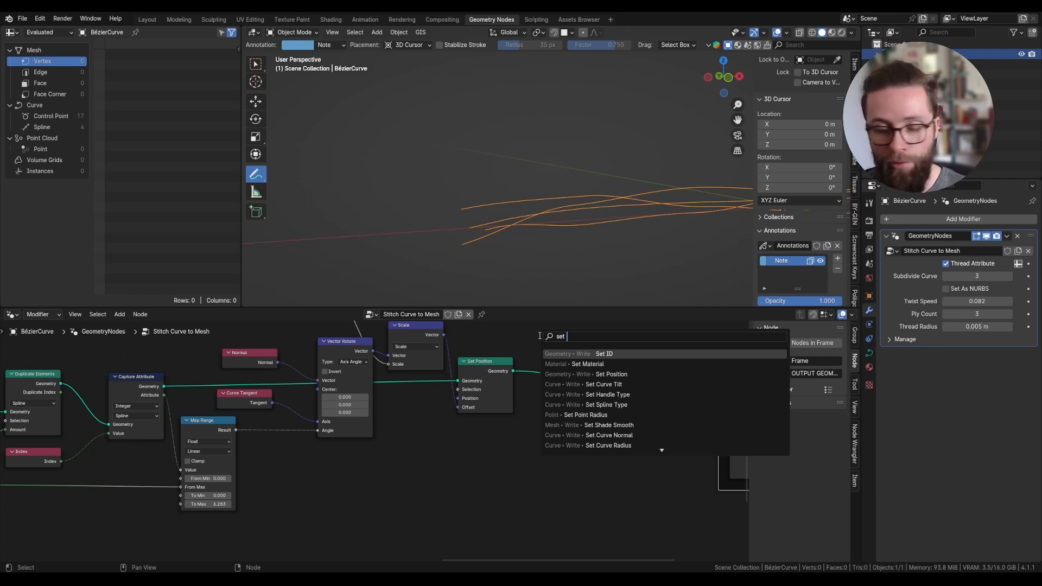
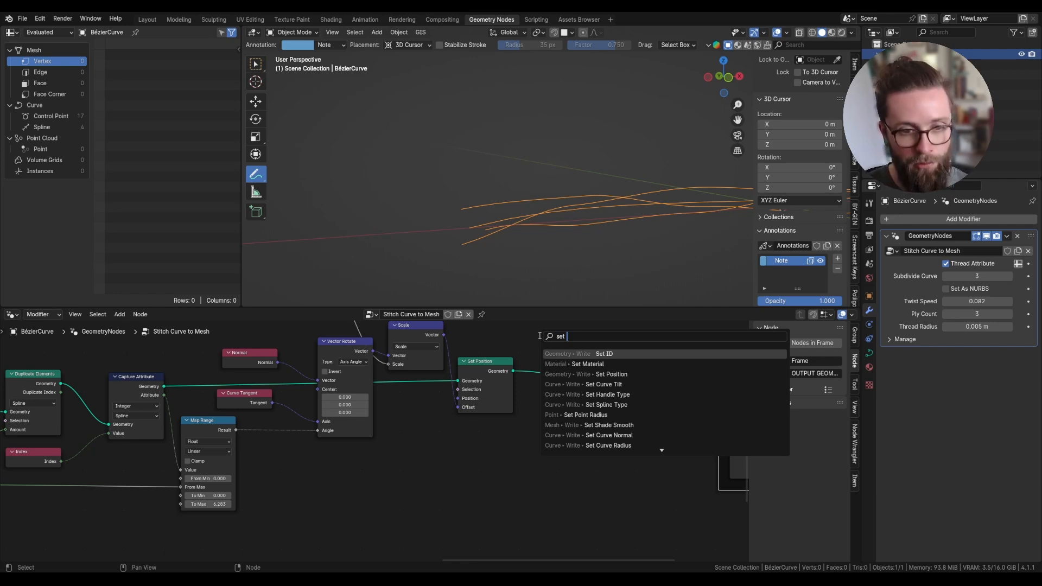
type("cur")
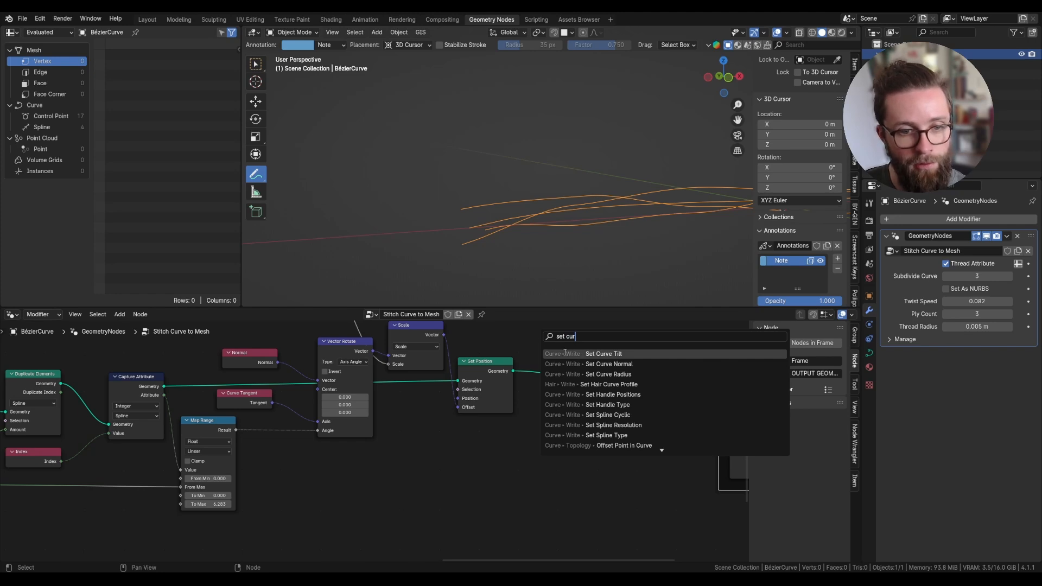
key("Return")
left_click(567, 369)
Step: Duplicate the Group Input node of the TWIST CURVES frame and place the copy below the Map Range node
scroll(601, 414, "down", 15)
scroll(354, 436, "up", 5)
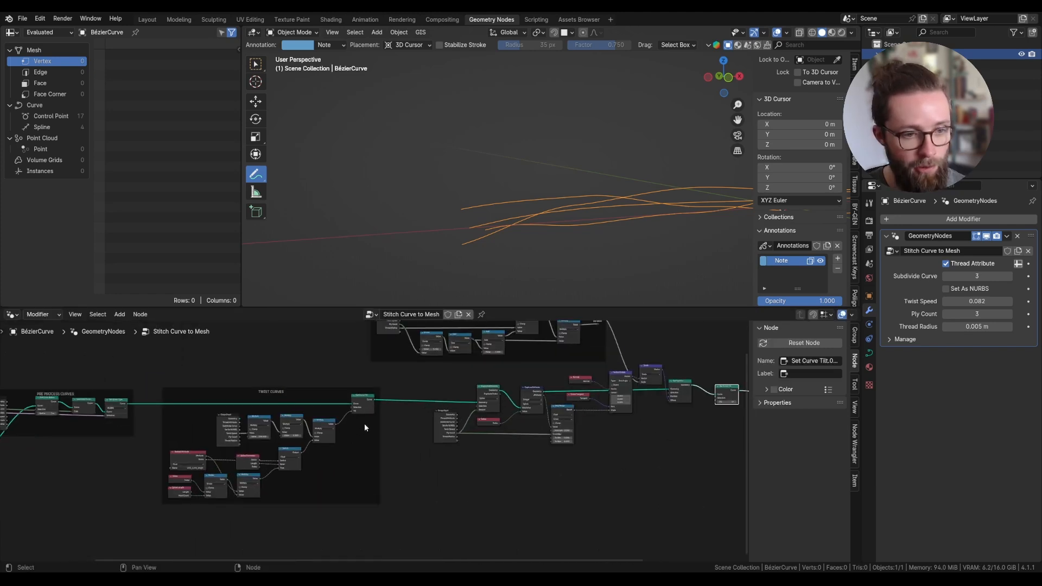
scroll(624, 450, "up", 2)
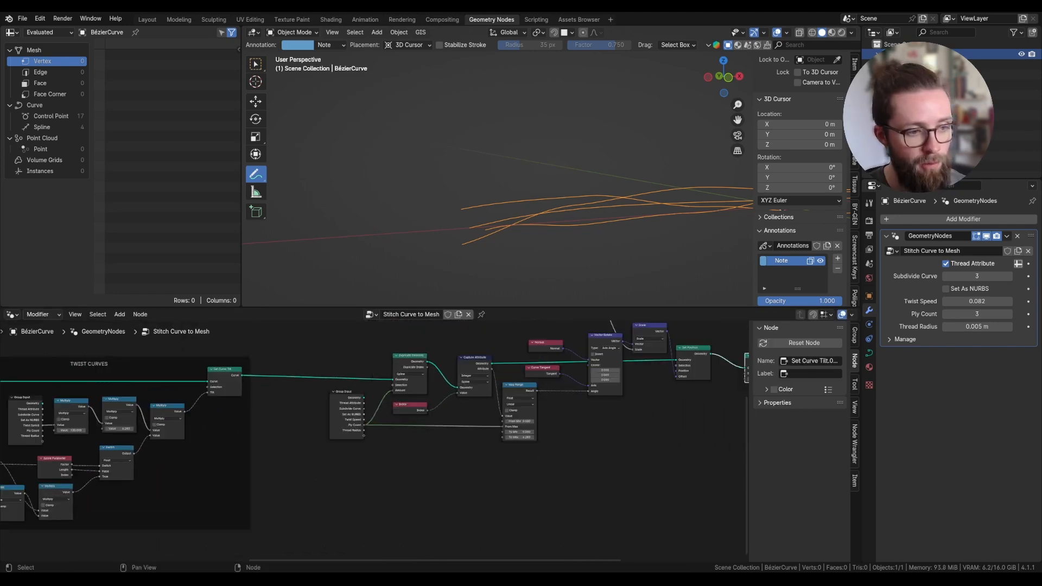
middle_click_drag(29, 422, 291, 432)
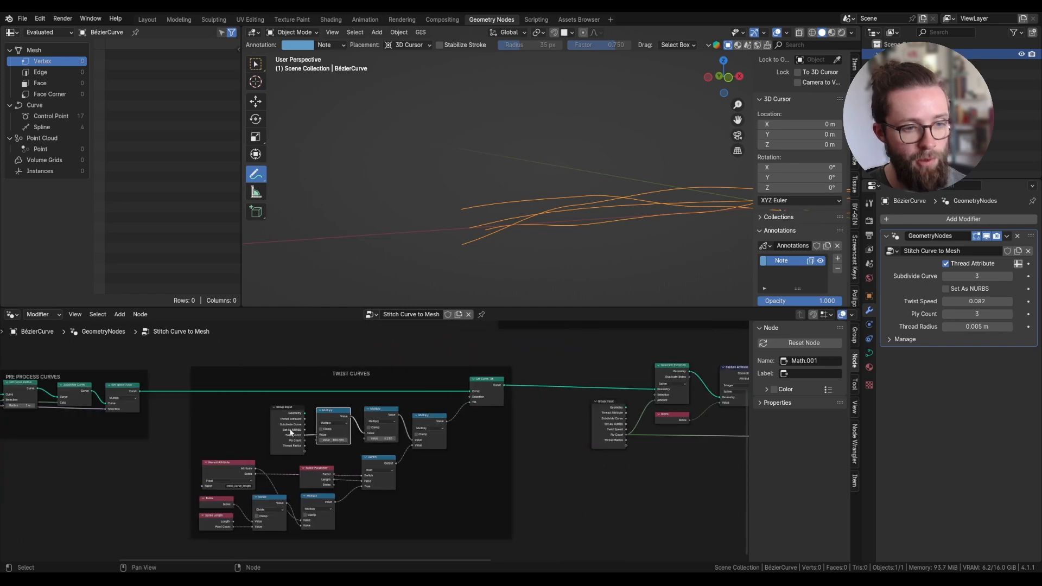
scroll(292, 432, "up", 2)
left_click_drag(288, 437, 283, 443)
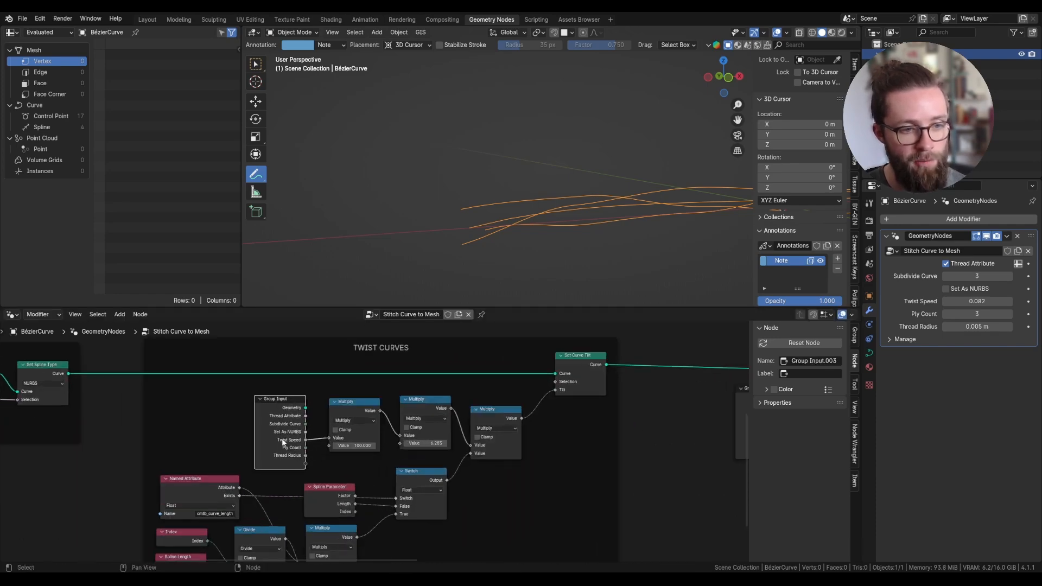
scroll(389, 423, "down", 3)
middle_click_drag(432, 443, 234, 408)
key("shift+d")
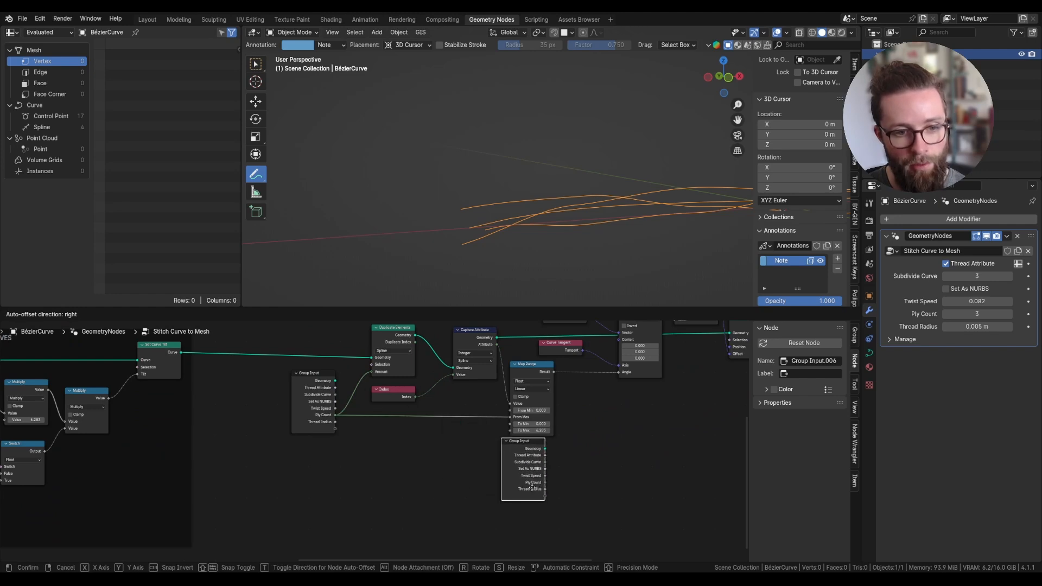
left_click(664, 456)
Step: Duplicate the Twist Speed group input, rename the copy "Plys Twist Speed", and move it below Thread Radius
scroll(664, 456, "up", 2)
left_click(852, 334)
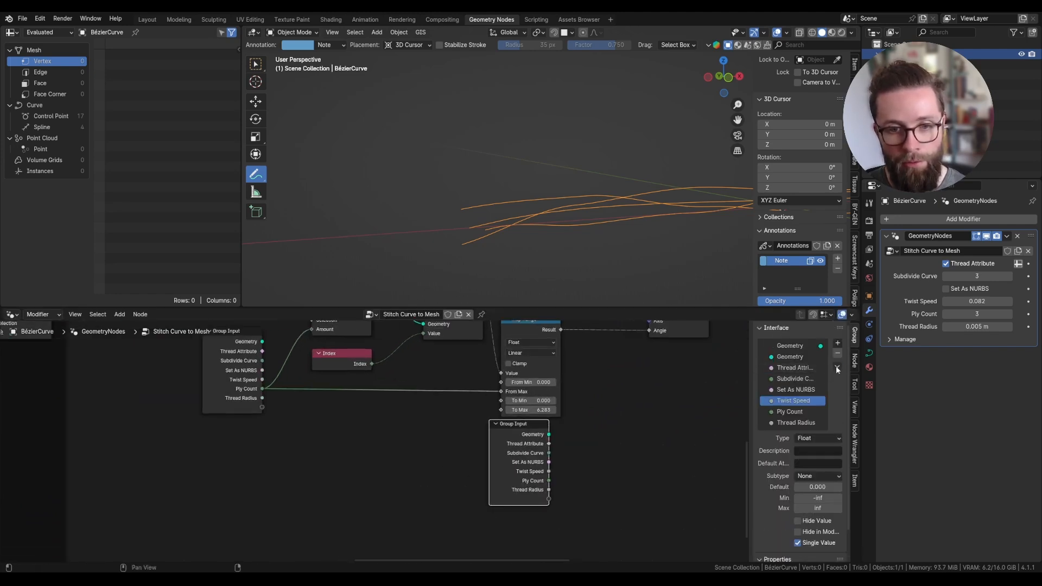
left_click(837, 367)
left_click(845, 379)
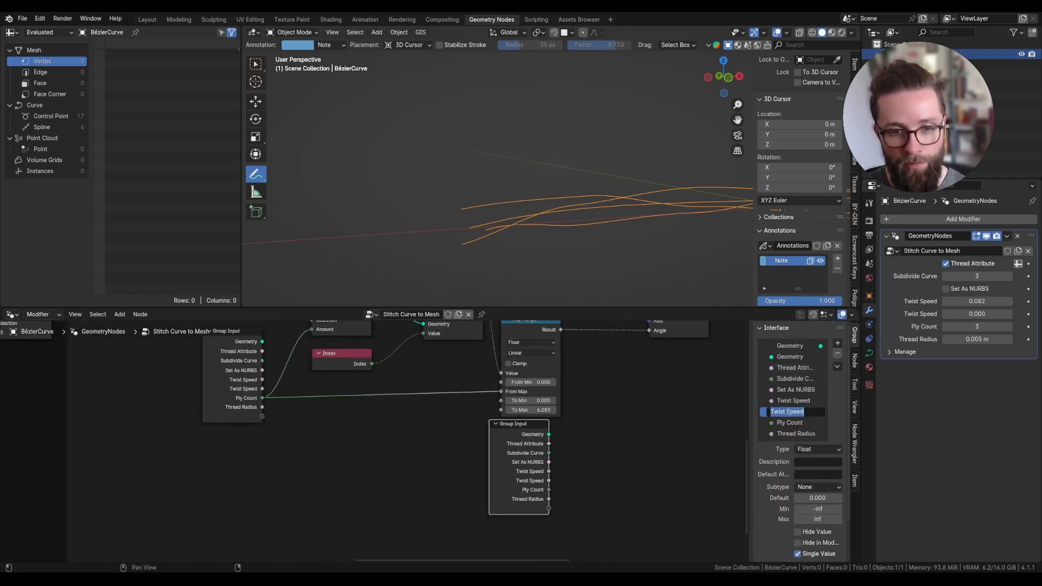
type("ys")
key("Return")
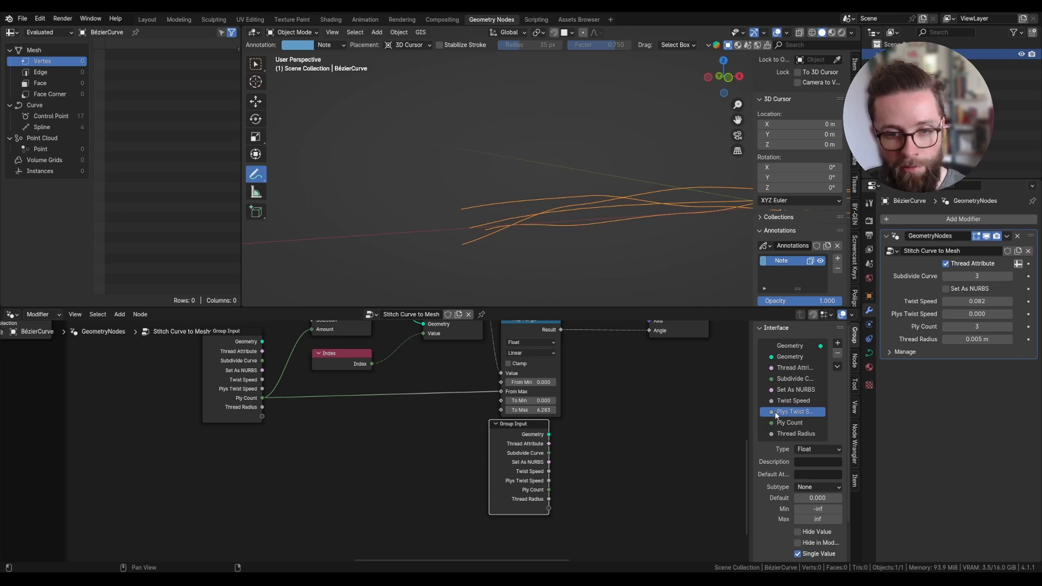
left_click_drag(783, 416, 787, 438)
key("Home")
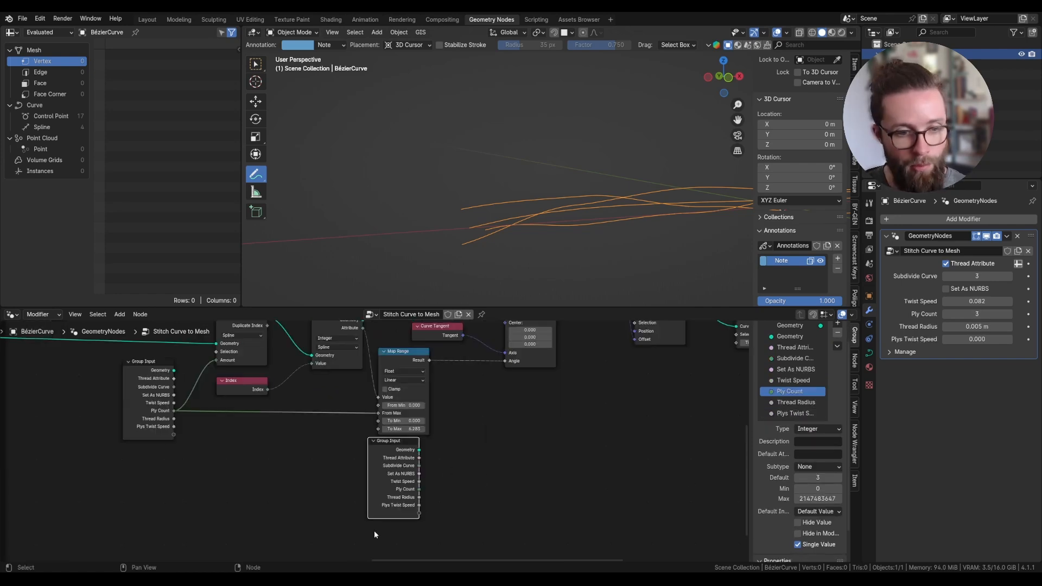
Step: Chain two Multiply nodes from the Plys Twist Speed output, multiplying by 100 and by 6.283
left_click_drag(419, 505, 447, 506)
left_click(470, 503)
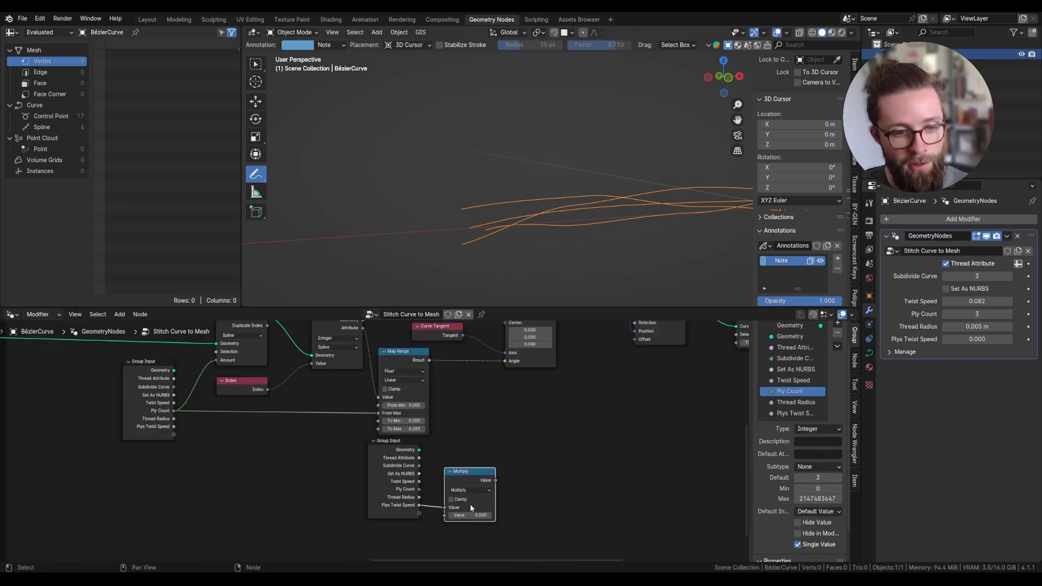
key("Return")
left_click_drag(496, 479, 505, 478)
type("mult")
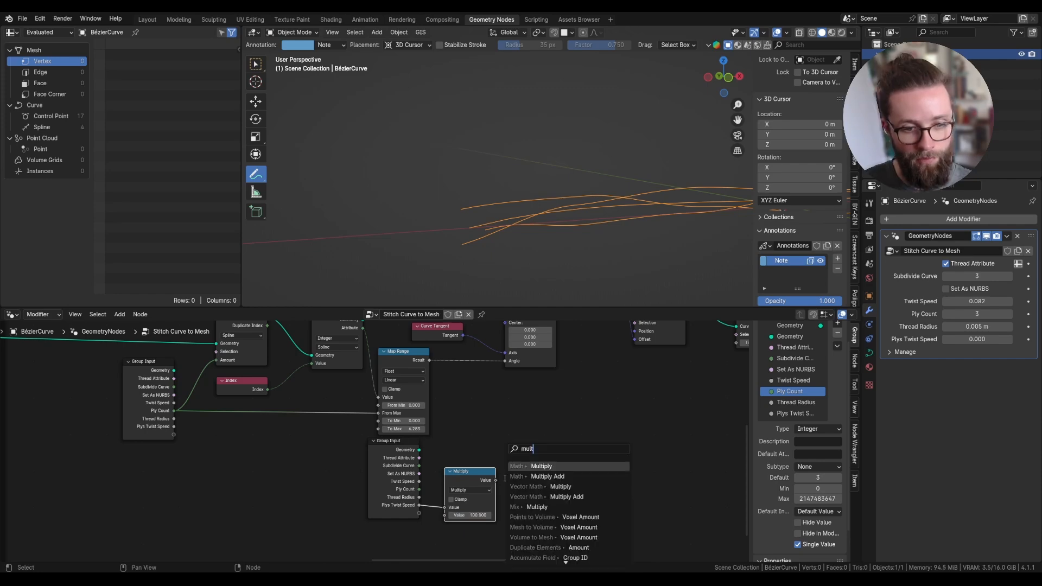
key("Return")
left_click(522, 478)
Step: Multiply the ply twist result by the TWIST CURVES Switch output in a third Multiply node and connect it to the new Set Curve Tilt's Tilt
scroll(132, 427, "down", 2)
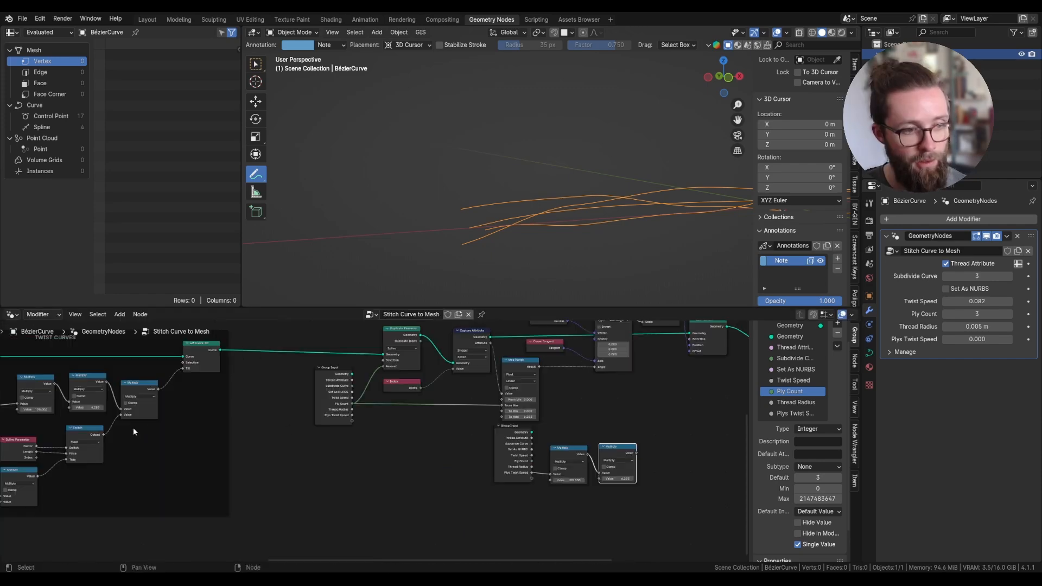
middle_click_drag(133, 428, 554, 464)
scroll(412, 431, "up", 3)
scroll(554, 464, "up", 2)
scroll(529, 466, "down", 2)
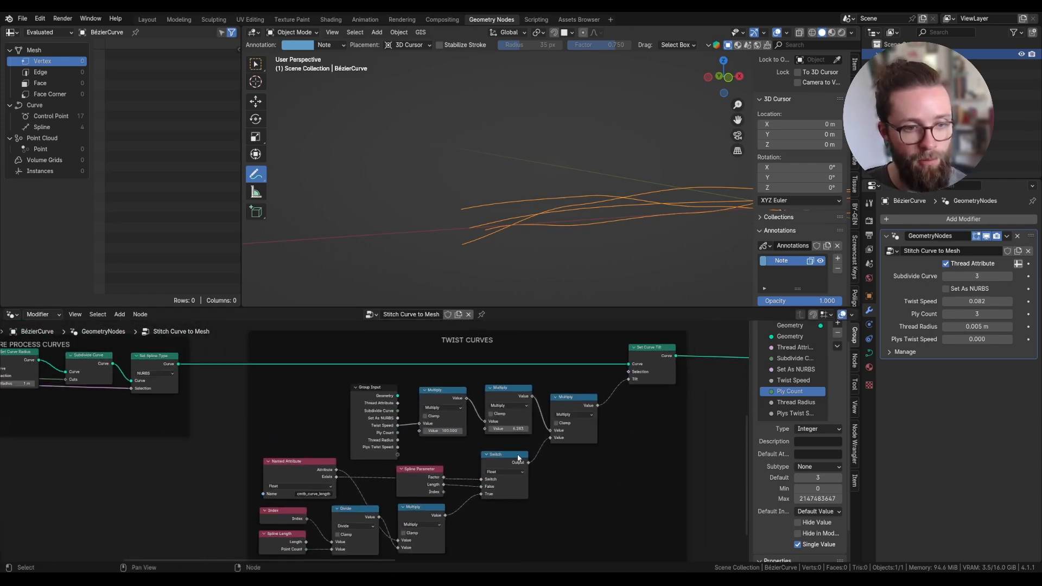
mouse_move(502, 455)
left_mouse_down()
mouse_move(512, 461)
mouse_move(506, 454)
left_mouse_up()
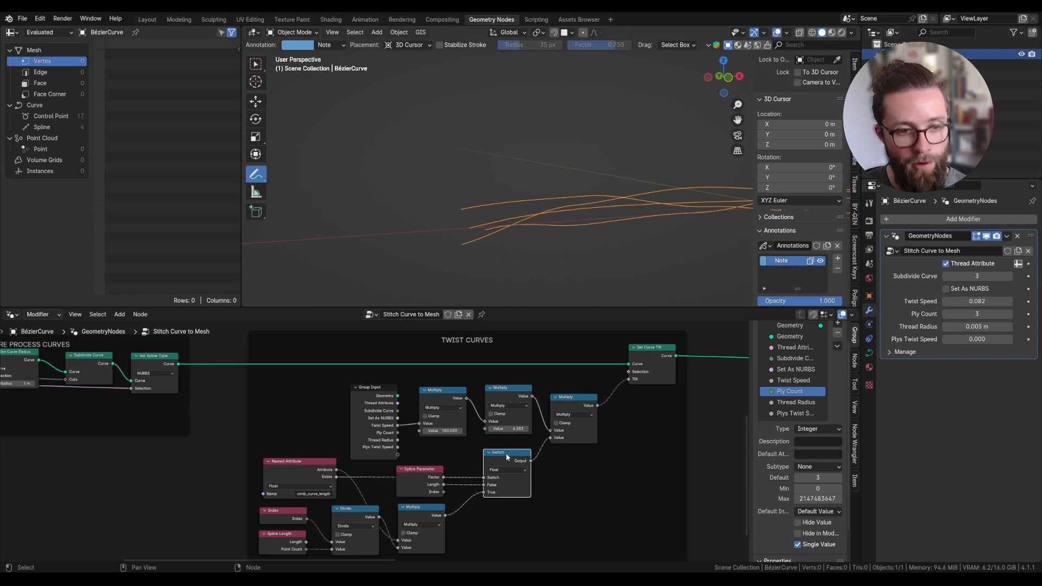
left_click(461, 348)
left_click(468, 343)
scroll(457, 380, "down", 1)
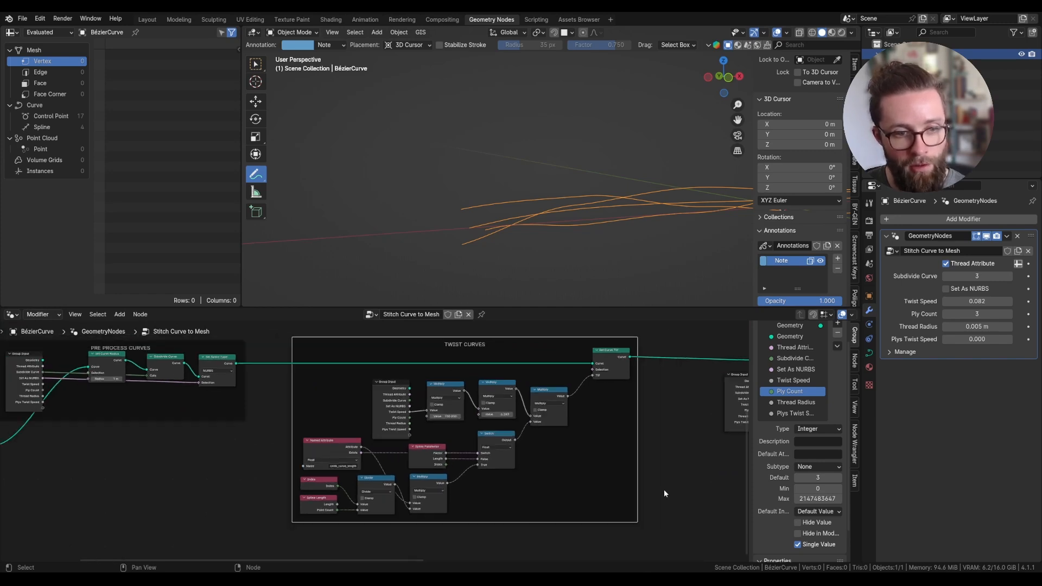
middle_click_drag(646, 479, 65, 505)
scroll(81, 505, "up", 2)
left_click_drag(559, 494, 650, 379)
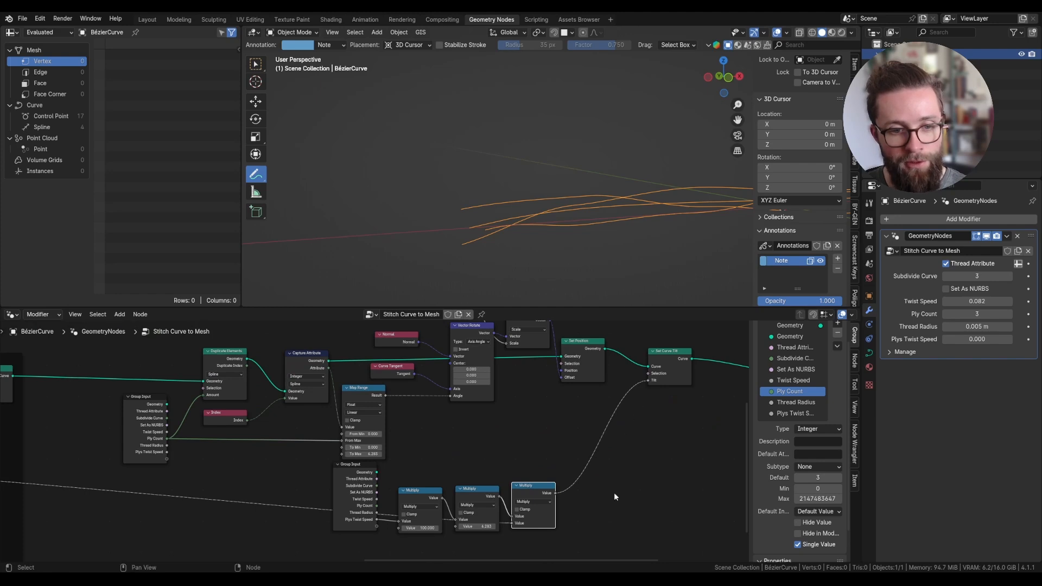
Step: Move the ply twist Group Input and its three Multiply nodes together to sit below Set Position and Set Curve Tilt
left_click_drag(557, 531, 361, 484)
key("g")
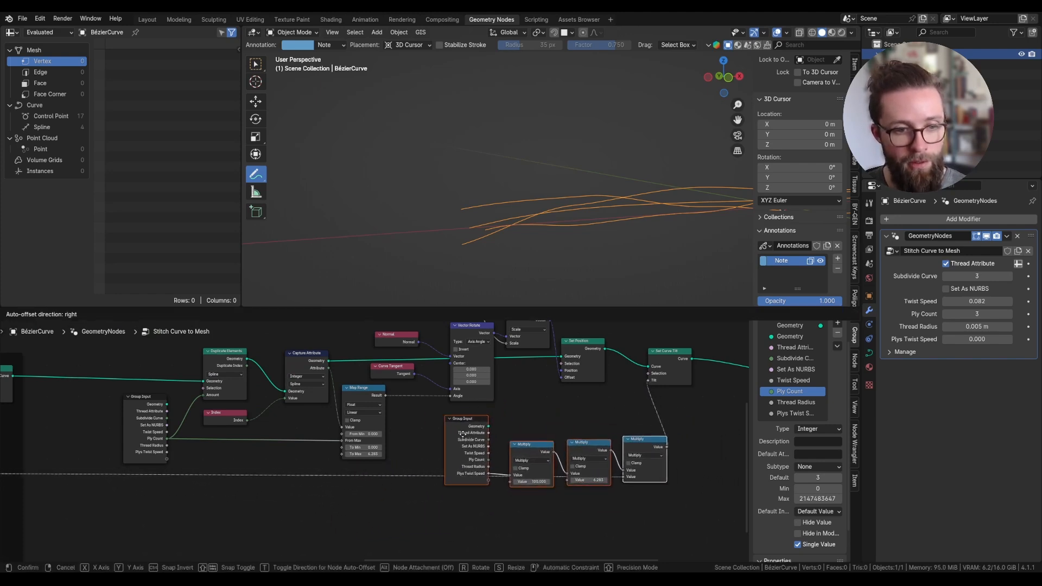
left_click(452, 440)
Step: Frame the nodes from Duplicate Elements to Set Curve Tilt as "PLYS SETUP" and shift the PLY DIMENSIONS frame above it
scroll(372, 492, "down", 4)
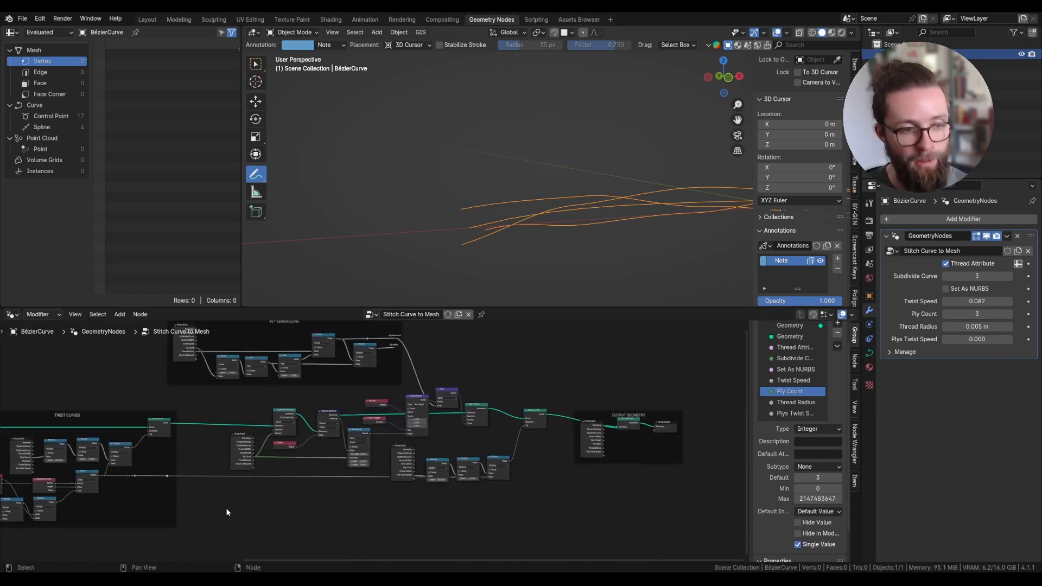
left_click_drag(213, 508, 548, 404)
key("ctrl+j")
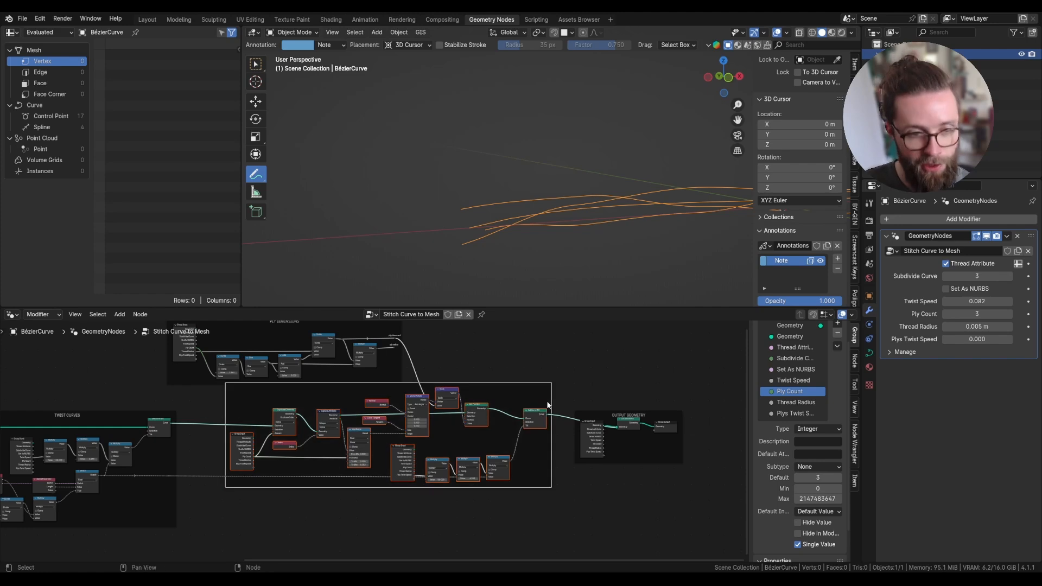
left_click(467, 370)
middle_click_drag(464, 370, 489, 421)
left_click_drag(305, 376, 261, 365)
scroll(369, 429, "up", 1)
left_click(340, 448)
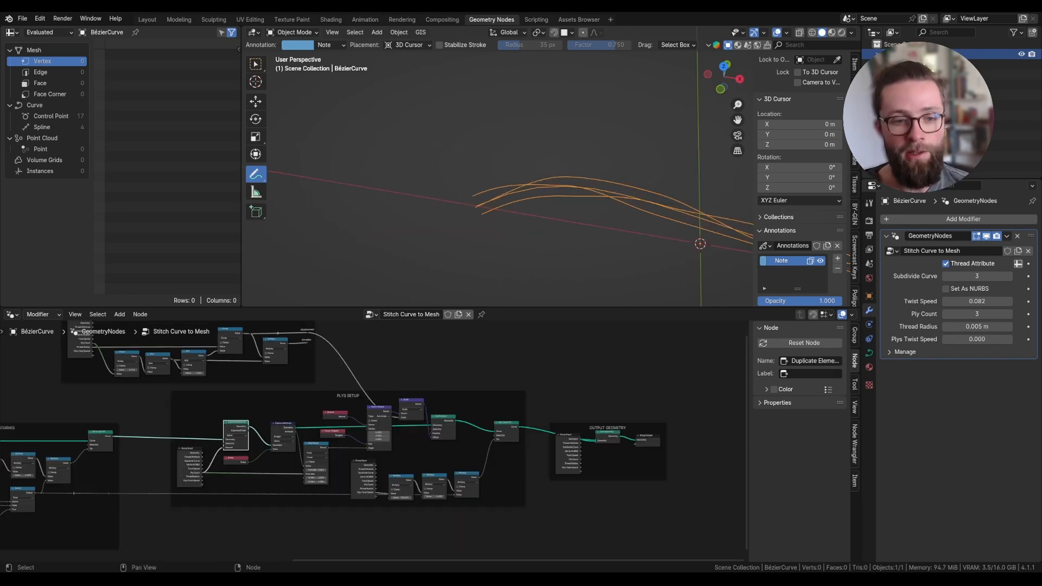
Step: Move the OUTPUT GEOMETRY frame further from PLYS SETUP and insert a Curve to Mesh node on the link between them
left_click_drag(570, 427, 687, 425)
middle_click_drag(667, 391, 239, 339)
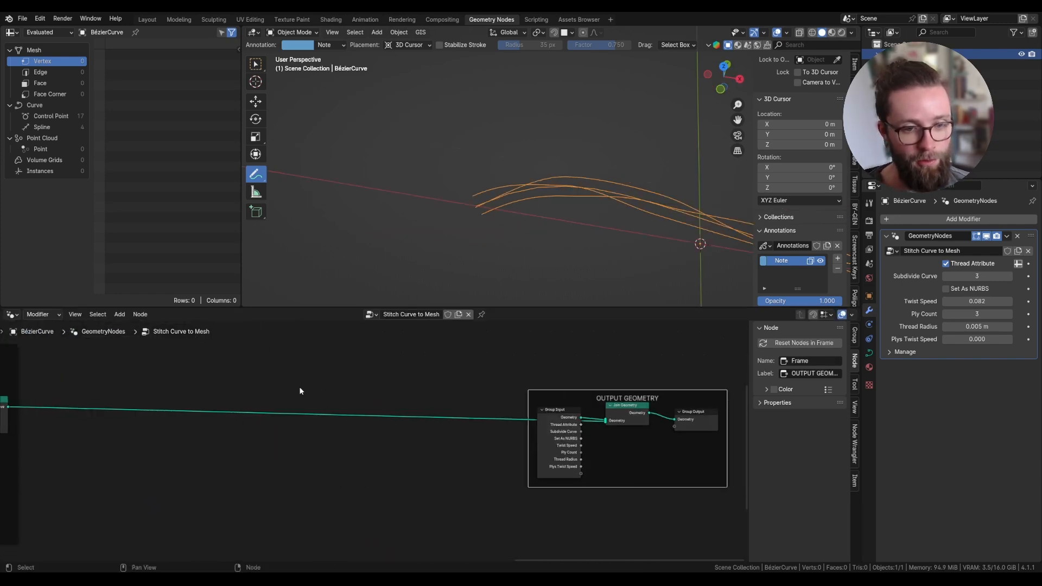
middle_click_drag(300, 390, 449, 399)
key("shift+a")
type("c")
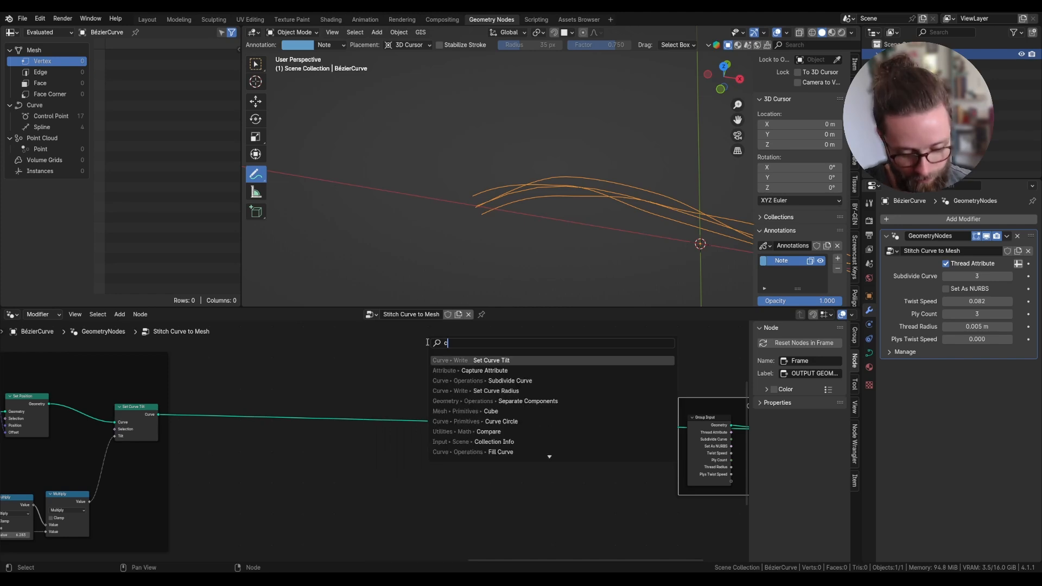
type("urve to")
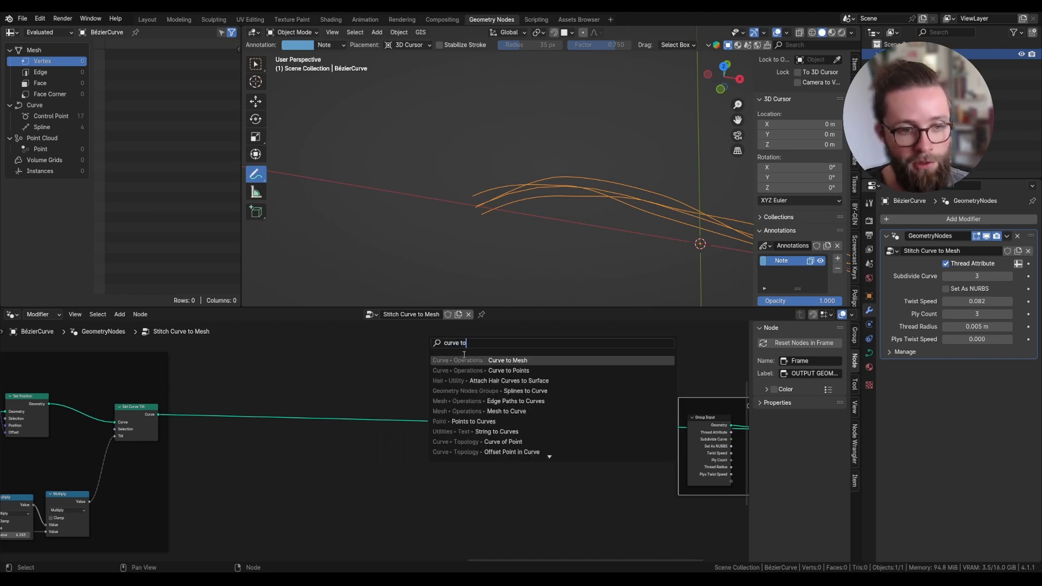
key("Return")
left_click(464, 354)
Step: Add a Curve Circle node and connect it to the Profile Curve of Curve to Mesh
key("shift+a")
type("c")
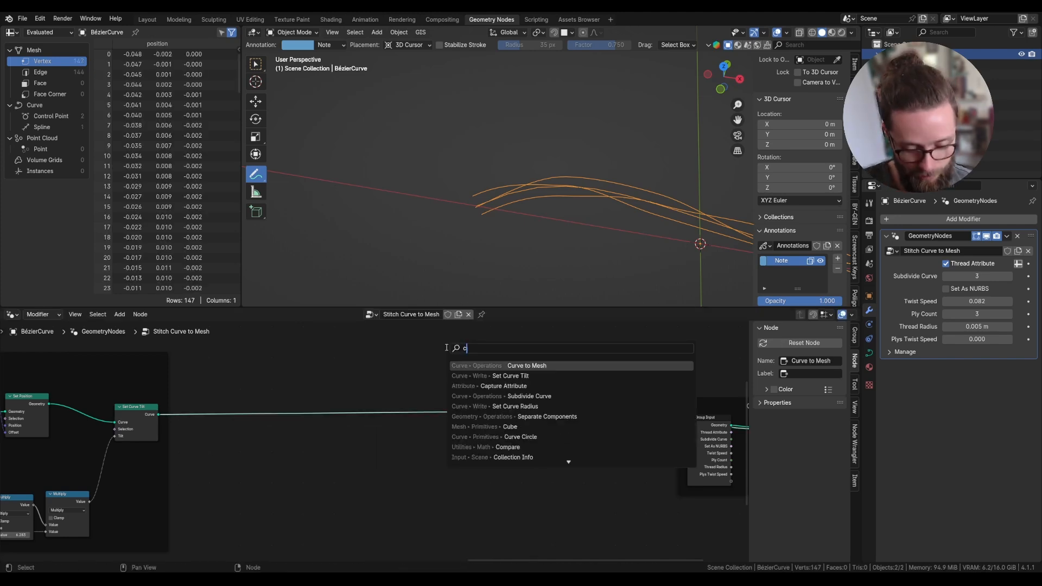
type("ir")
left_click(499, 375)
left_click(414, 429)
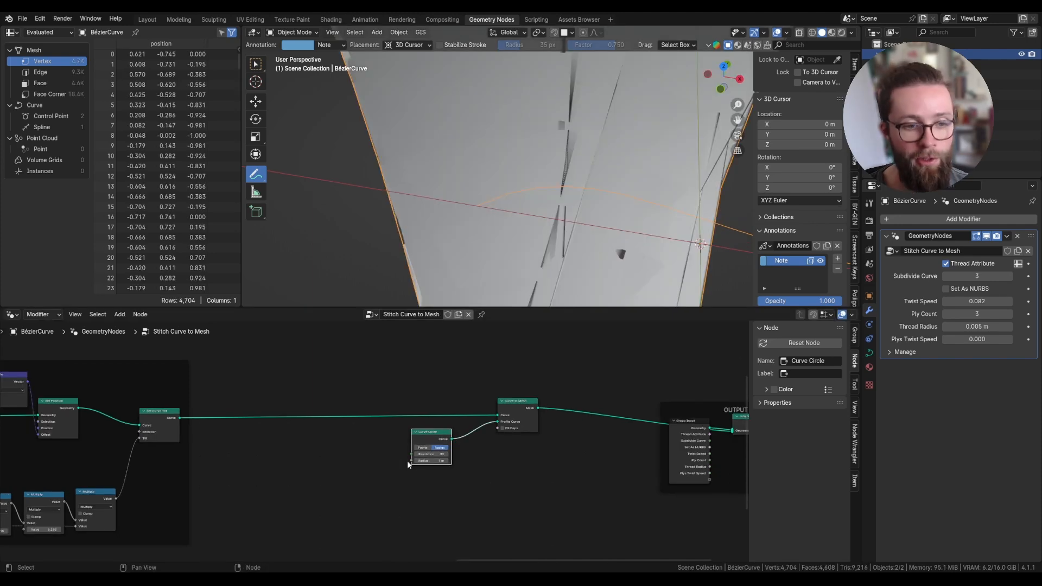
scroll(426, 461, "up", 10)
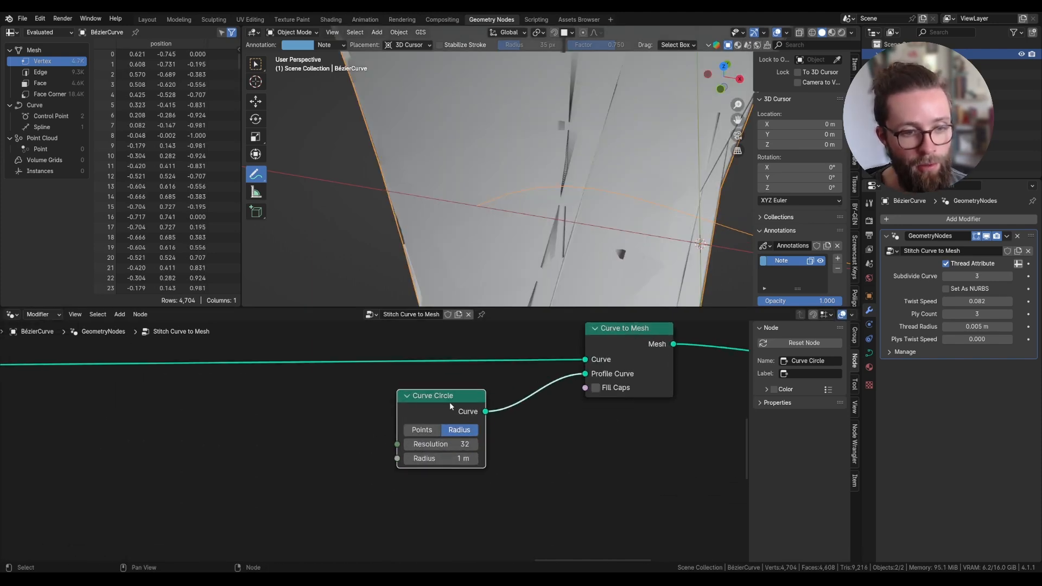
left_click_drag(450, 407, 455, 407)
Step: Connect the ply radius reroute to the Curve Circle's Radius
scroll(549, 433, "down", 5)
middle_click_drag(434, 420, 604, 454)
scroll(308, 420, "down", 3)
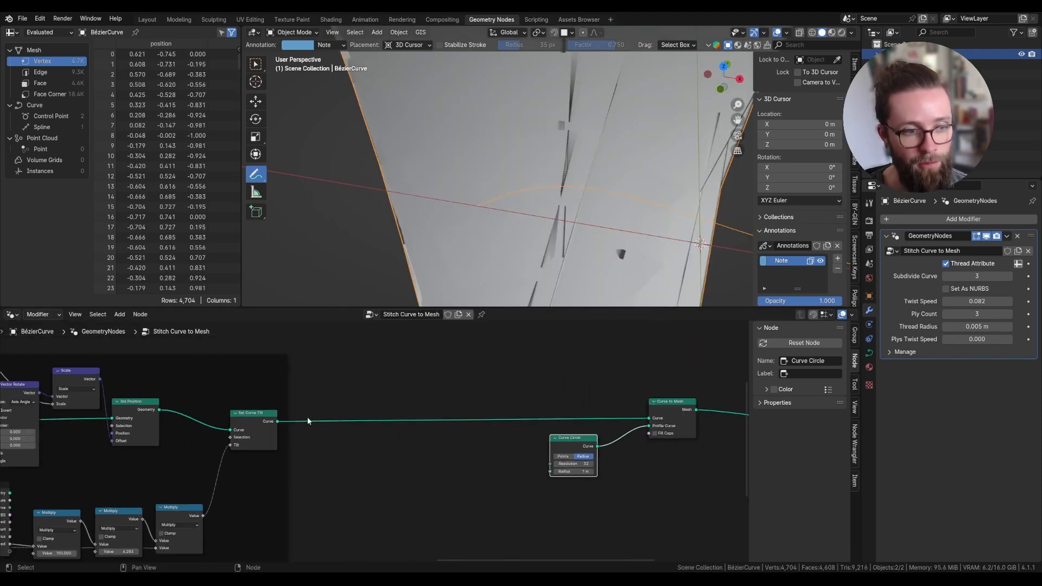
middle_click_drag(307, 420, 312, 395)
left_click_drag(312, 394, 608, 388)
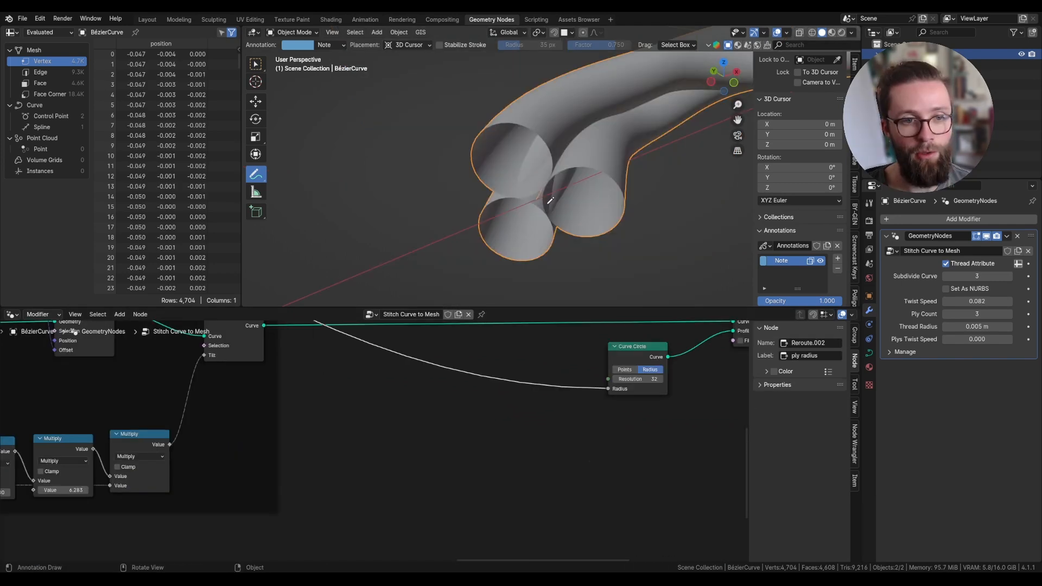
Step: Inspect the open ends of the meshed plies and set the modifier's Ply Count to 4
middle_click_drag(549, 202, 514, 199)
scroll(514, 199, "down", 2)
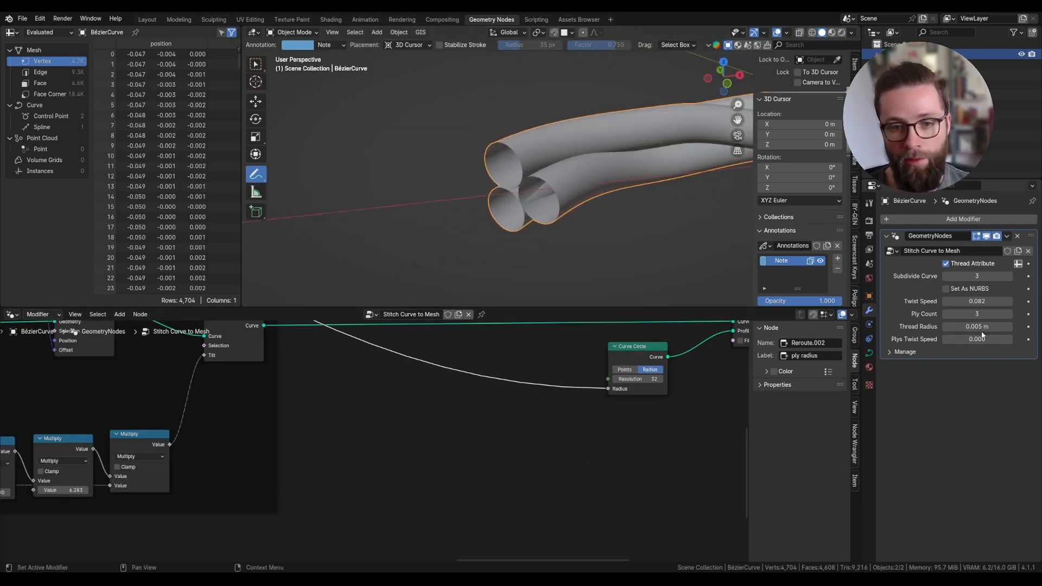
left_click(1008, 313)
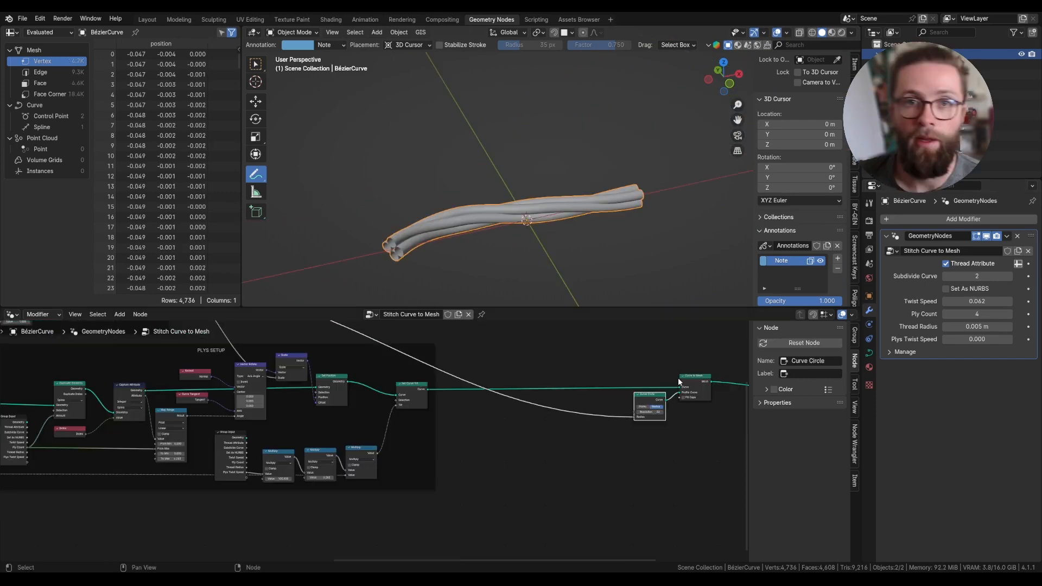
Step: Add a Group Input node between the PLYS SETUP frame and the Curve Circle, slightly below it
middle_click_drag(672, 376, 555, 387)
scroll(623, 375, "up", 4)
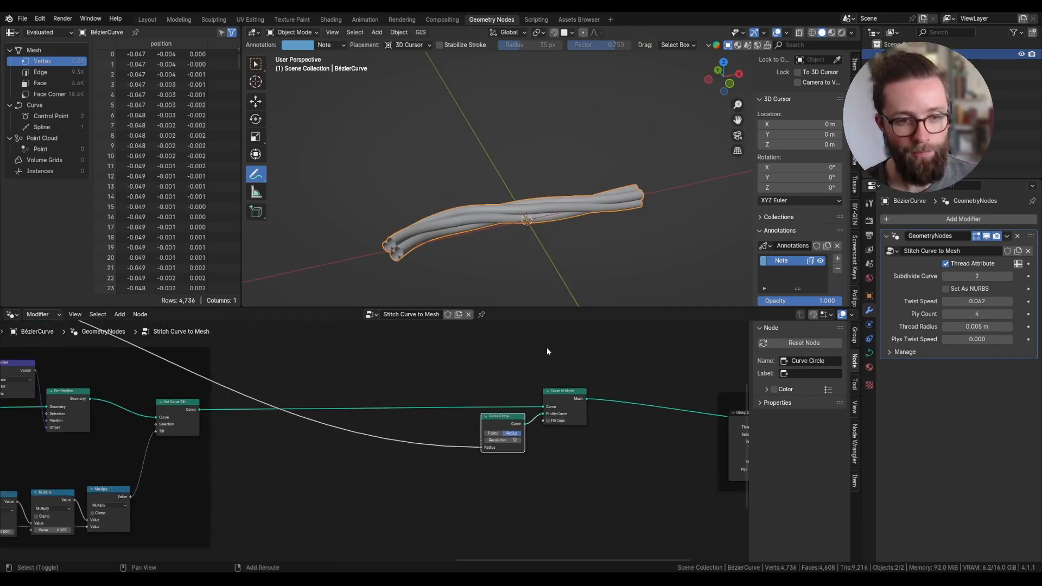
scroll(546, 347, "down", 5)
scroll(547, 396, "up", 7)
middle_click_drag(547, 400, 591, 432)
key("shift+a")
left_click(452, 341)
type("group")
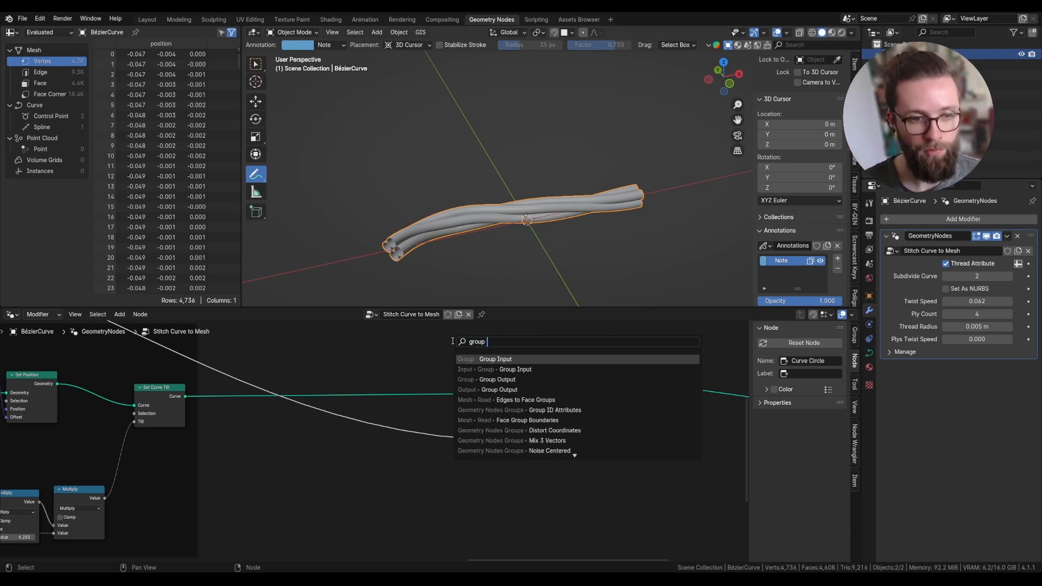
left_click(483, 360)
left_click(311, 447)
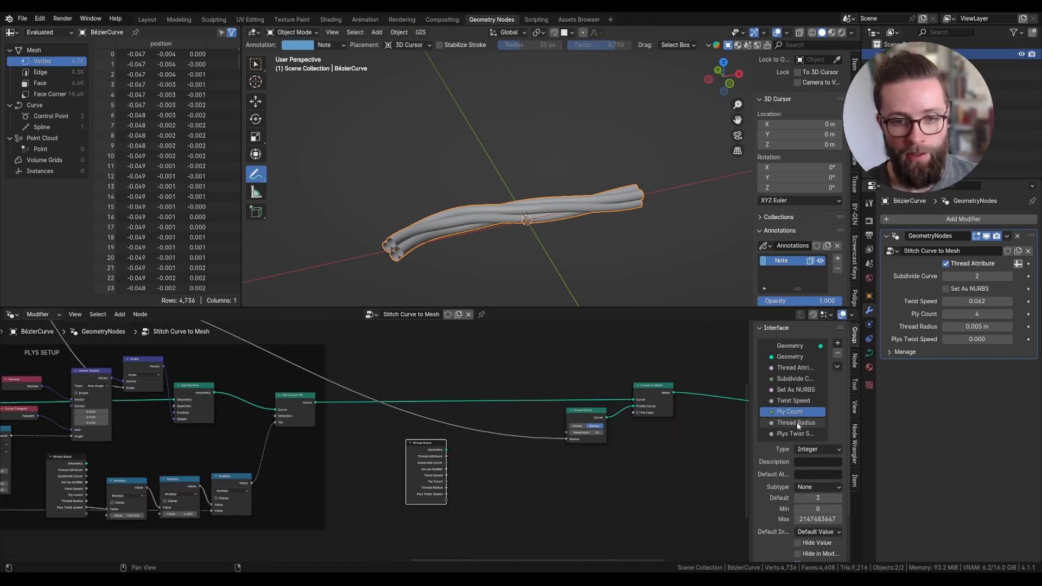
Step: Add a group input after Plys Twist Speed, name it "Render LOD" and make it an Integer
left_click(803, 433)
left_click(838, 342)
left_click(868, 355)
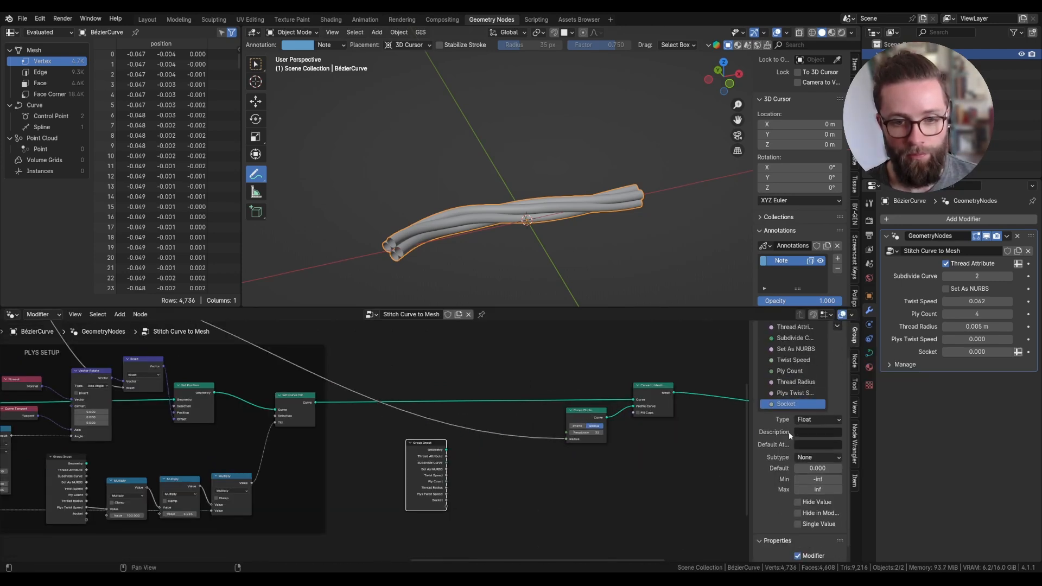
double_click(795, 404)
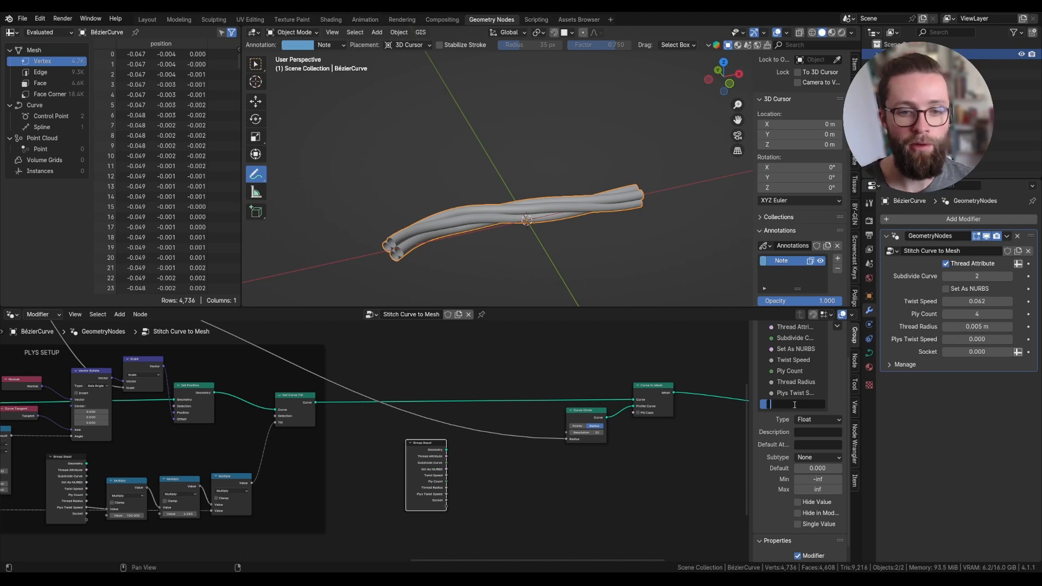
type("Render LOD")
key("Return")
left_click(819, 419)
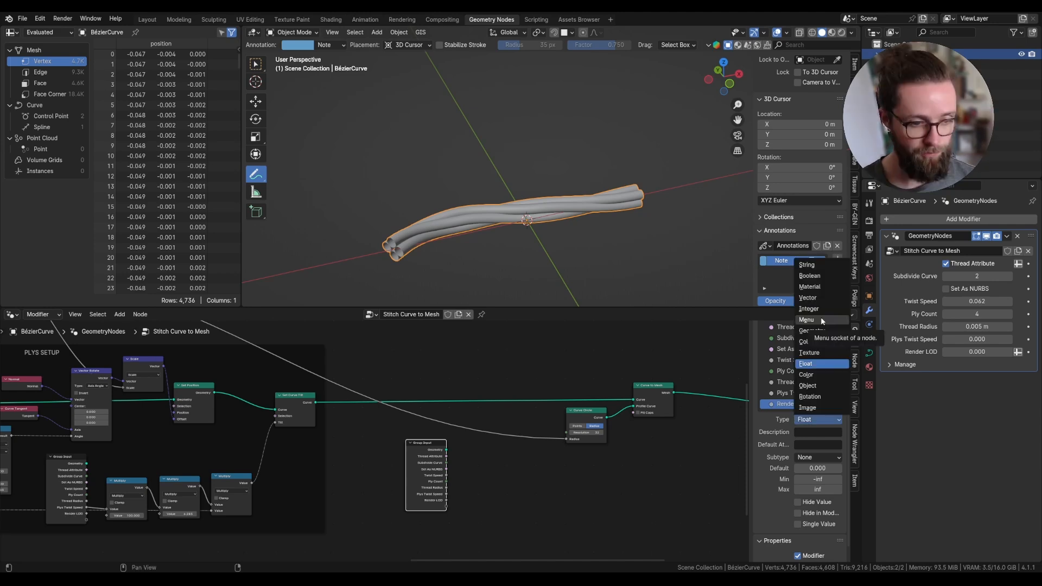
left_click(813, 309)
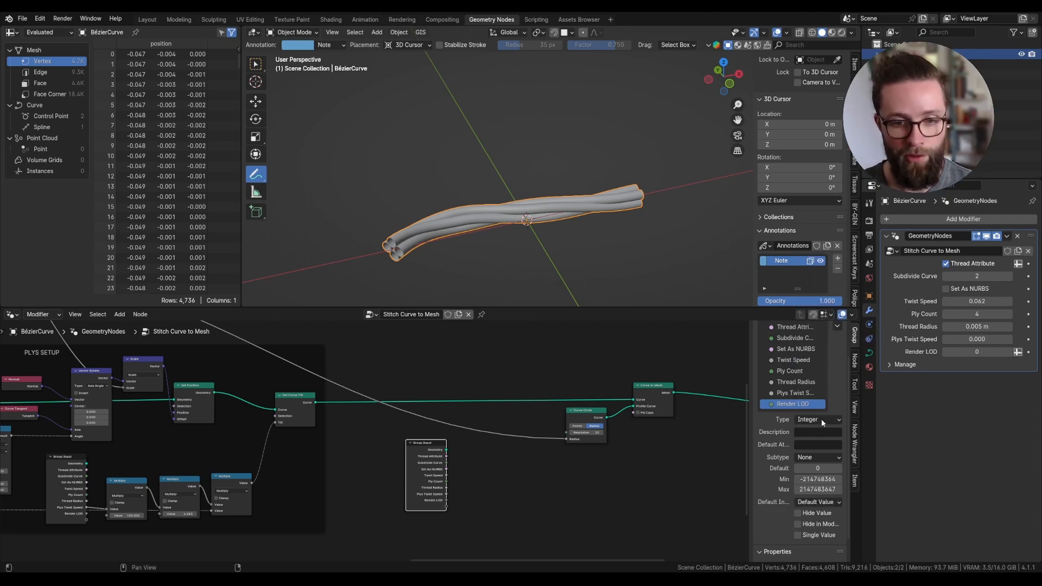
Step: Give Render LOD a default of 1, a minimum of 0 and a maximum of 2, and make it Single Value
double_click(816, 470)
type("1")
key("Return")
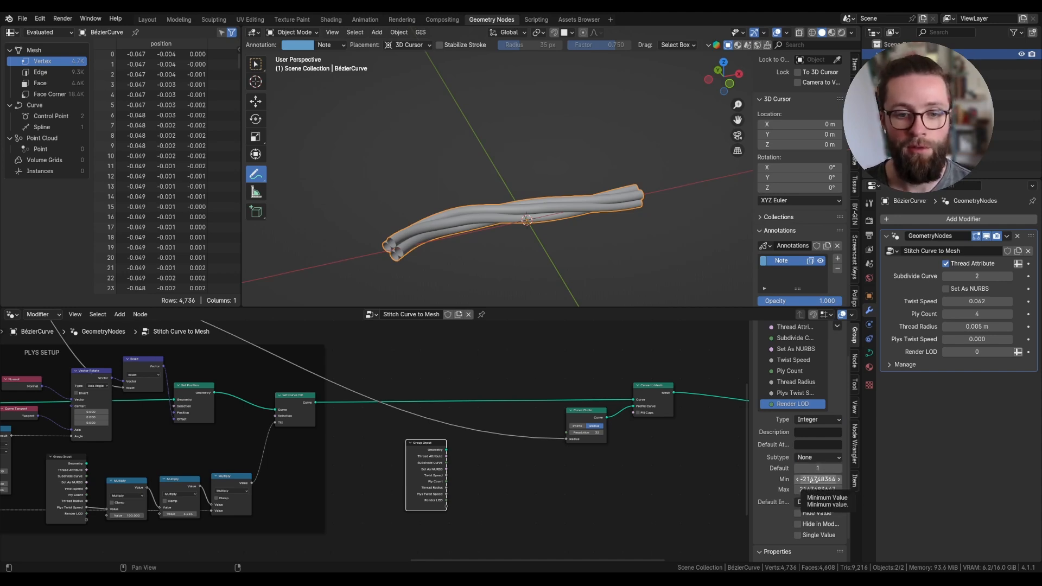
double_click(816, 479)
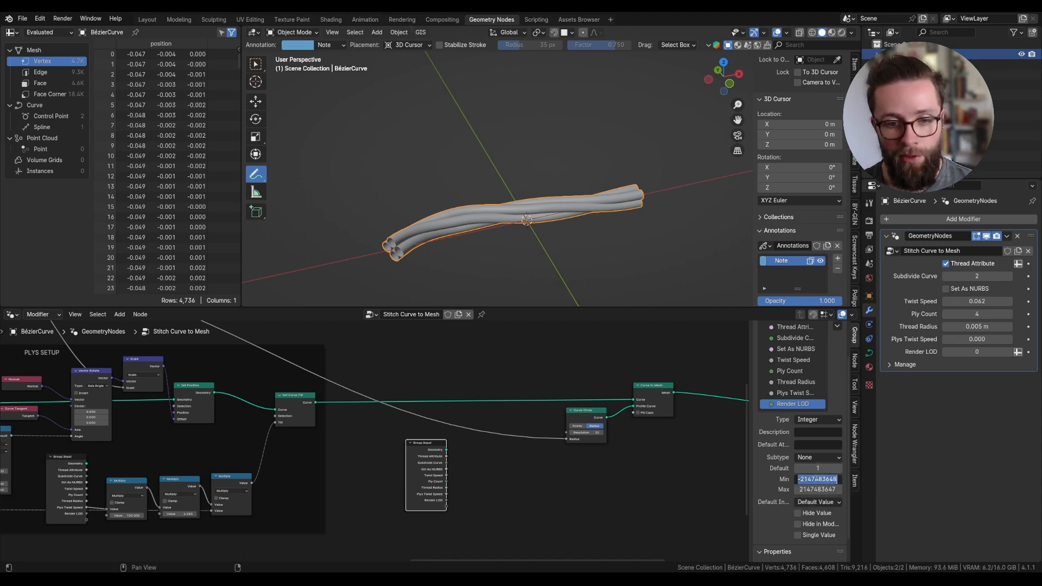
type("0")
key("Return")
double_click(814, 489)
type("2")
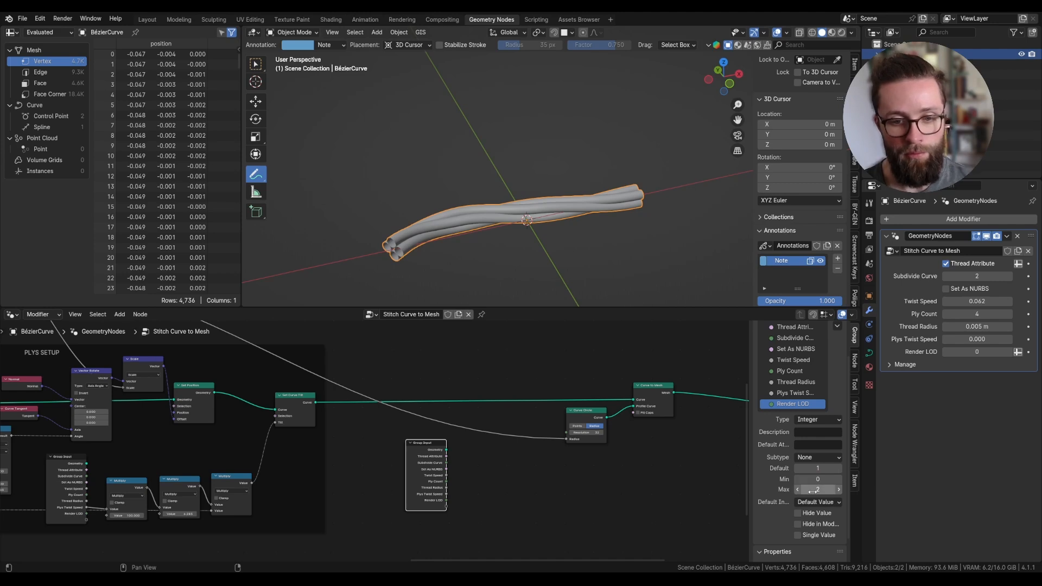
key("Return")
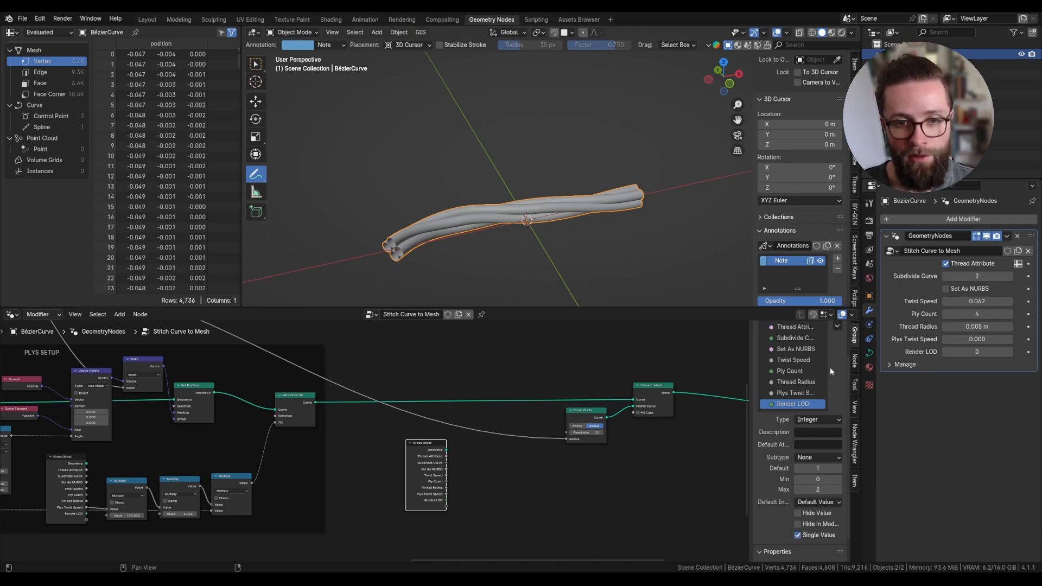
Step: Duplicate the Render LOD input and rename the copy "Viewport LOD"
scroll(830, 371, "up", 2)
left_click(837, 367)
left_click(849, 379)
scroll(790, 451, "down", 1)
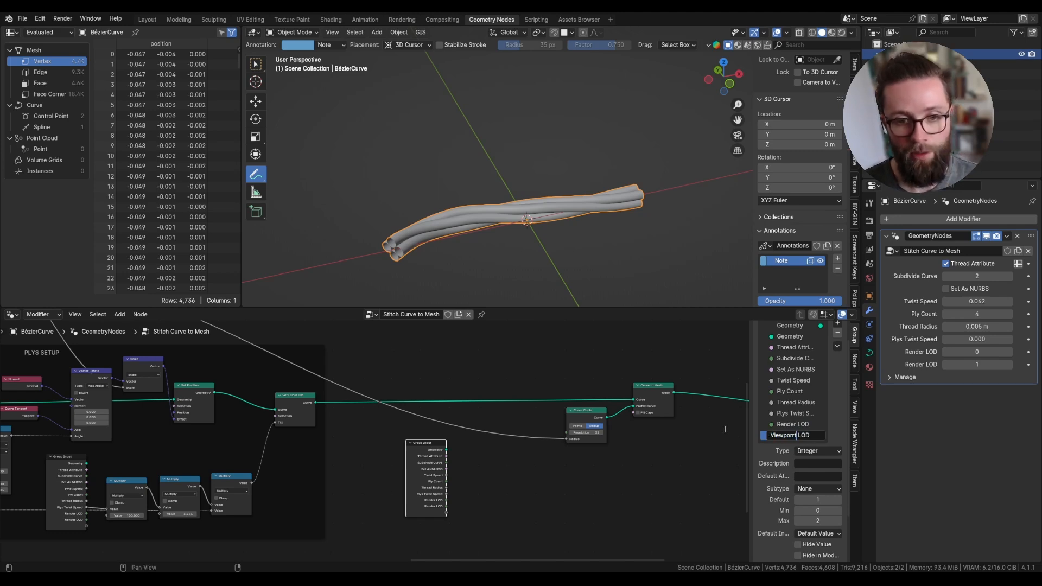
key("Return")
Step: Reorder the group inputs so Render LOD and Viewport LOD come directly before Thread Attribute
scroll(793, 413, "up", 1)
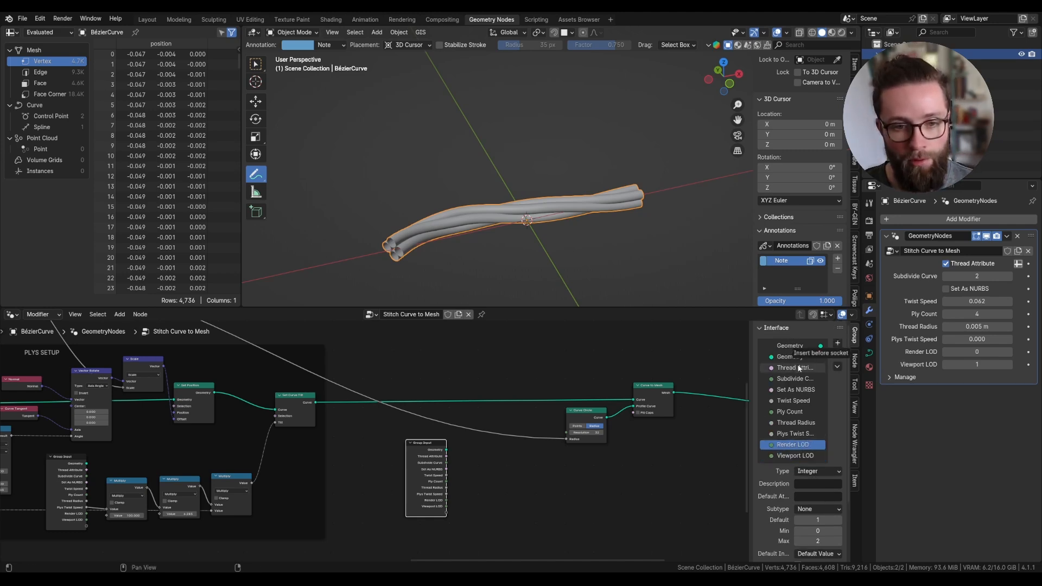
left_click_drag(798, 368, 799, 369)
left_click_drag(791, 457, 797, 379)
Step: Add an Integer Switch node fed by Render LOD in False and Viewport LOD in True
scroll(457, 471, "up", 3)
key("shift+a")
type("sw")
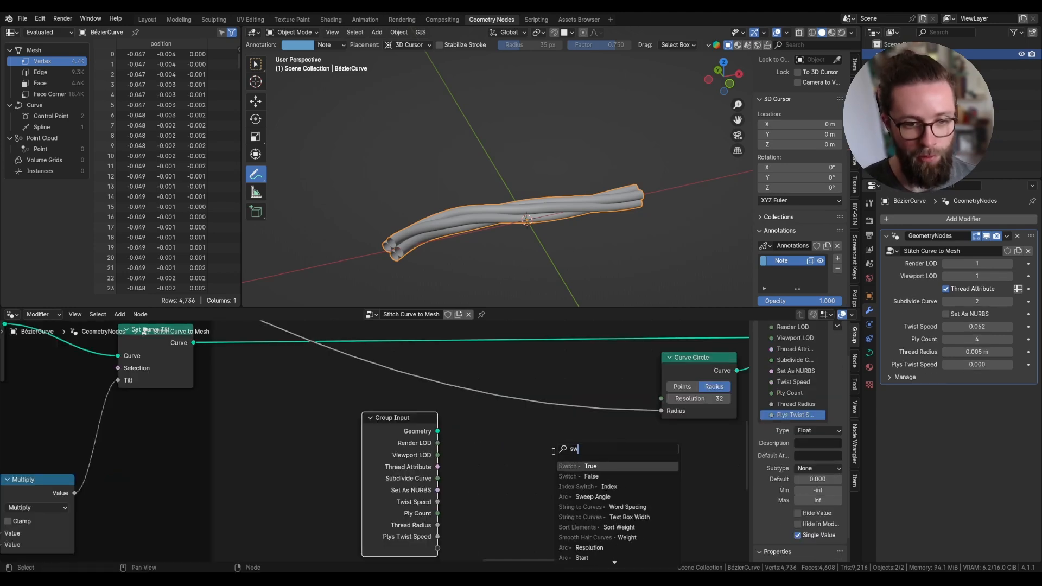
type("t")
key("Return")
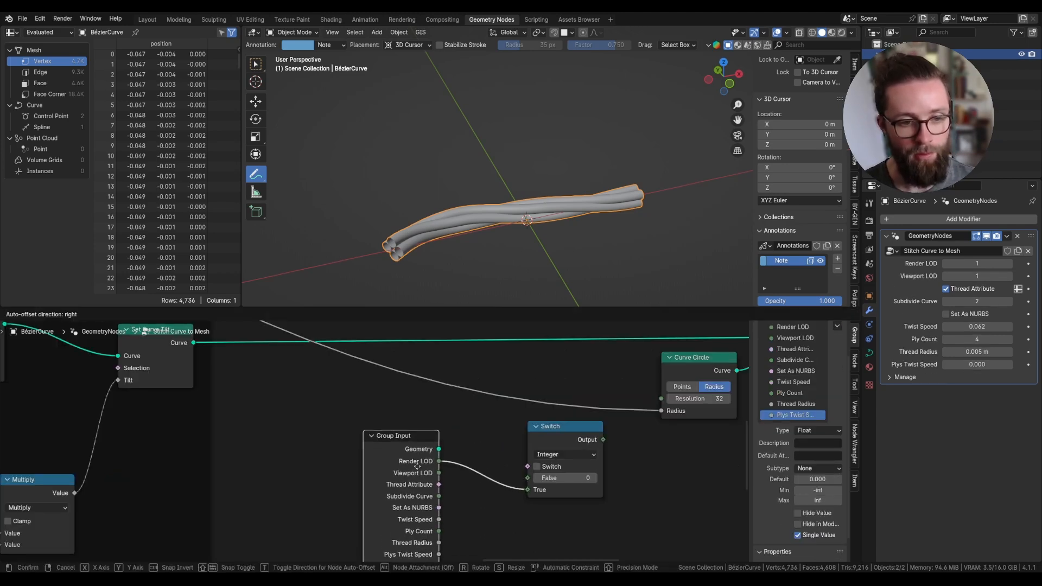
left_click_drag(422, 466, 427, 479)
left_click_drag(527, 489, 528, 478)
left_click_drag(445, 485, 476, 433)
Step: Add an Is Viewport node above the Group Input to drive the LOD Switch node's Switch socket
type("is ")
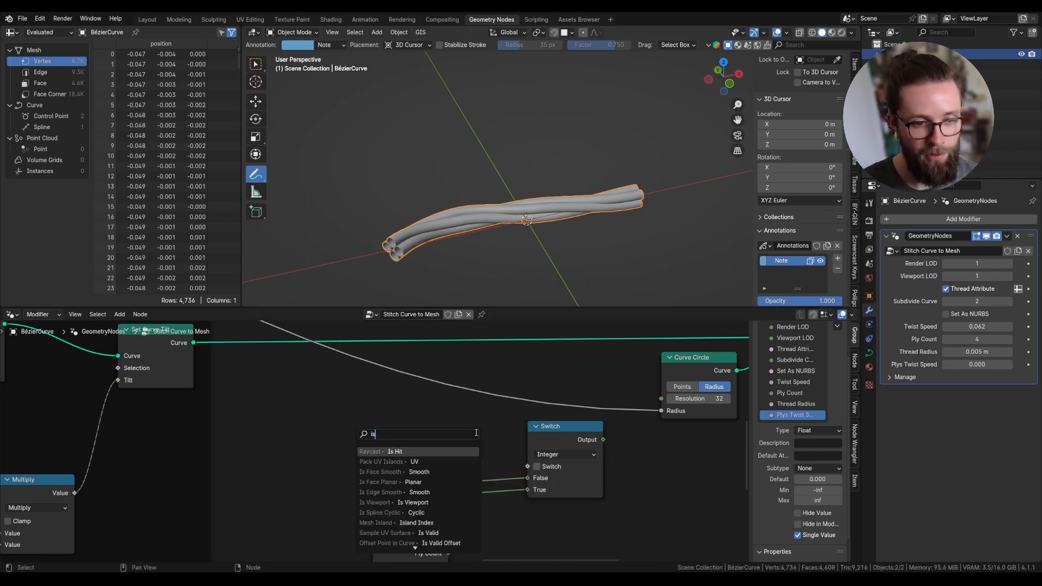
type("view")
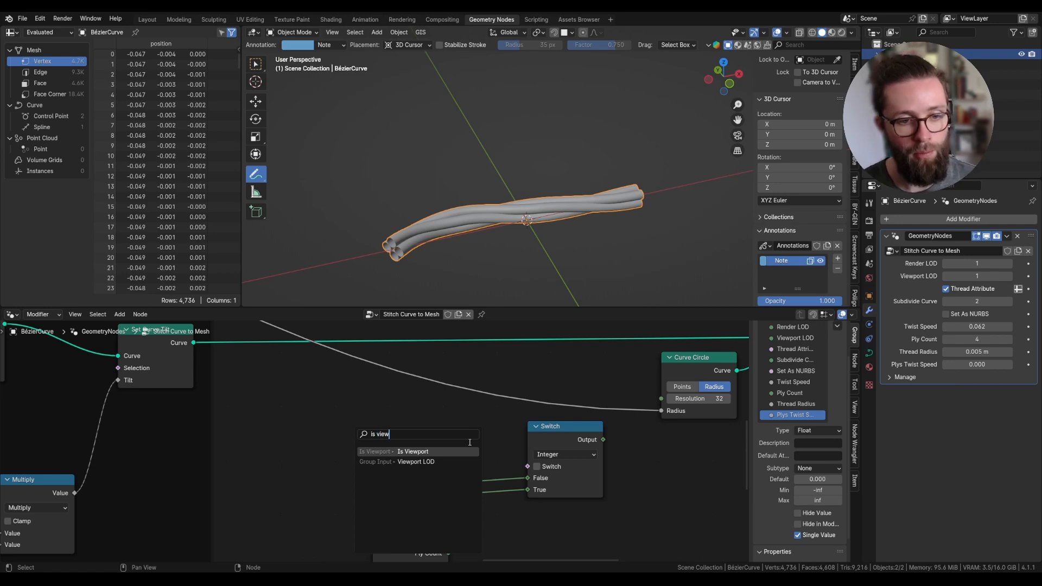
key("Return")
left_click(437, 440)
scroll(470, 399, "down", 3)
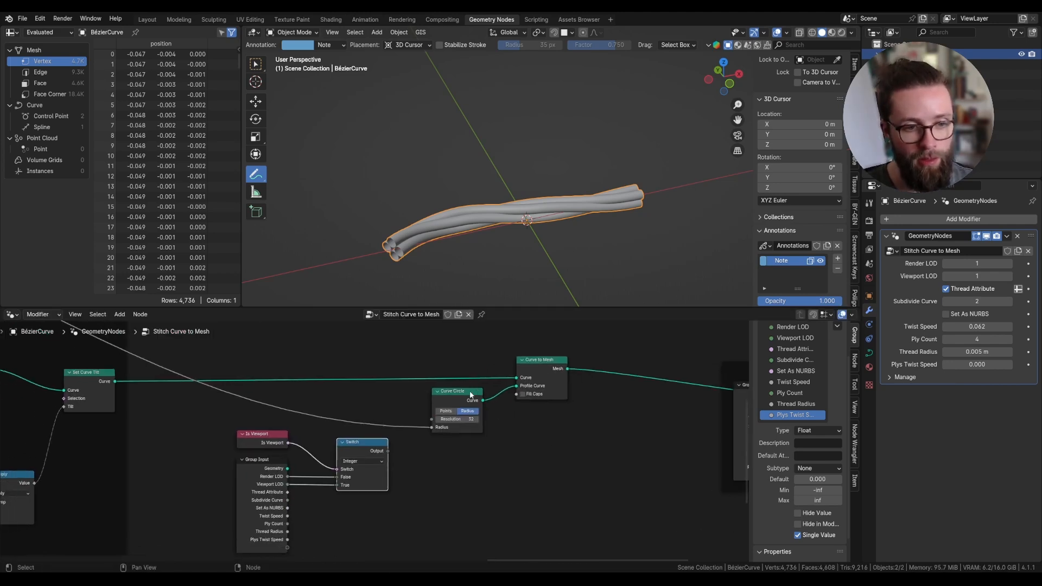
Step: Duplicate the Curve Circle node and place the copy directly below the original
left_click(445, 395)
middle_click_drag(445, 396, 498, 395)
scroll(498, 396, "up", 1)
key("shift+d")
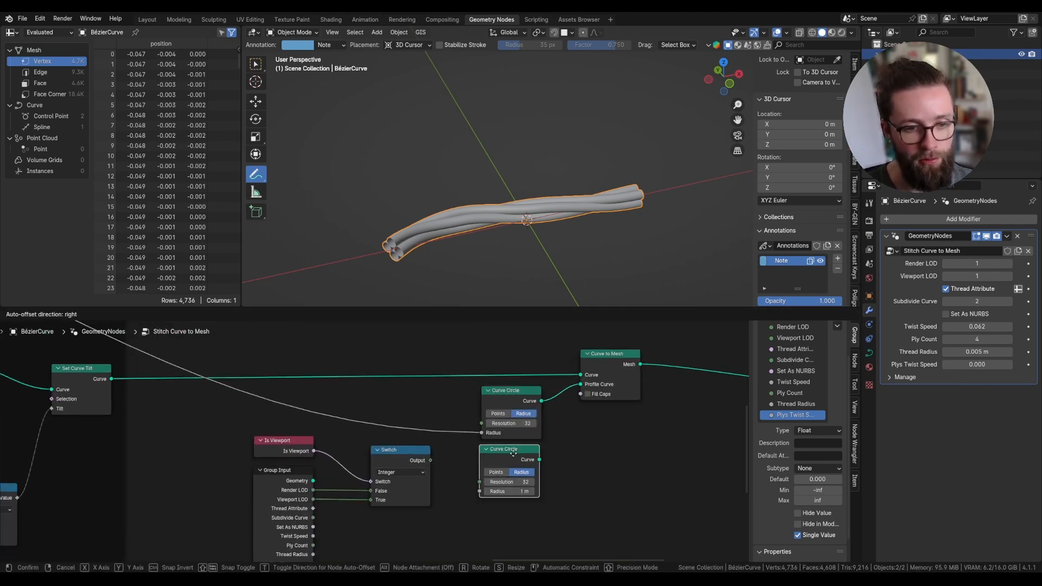
left_click(513, 455)
Step: Duplicate the Group Input below the Switch and connect its Thread Radius to the second Curve Circle's Radius
middle_click_drag(438, 467, 493, 404)
left_click(320, 437)
key("shift+d")
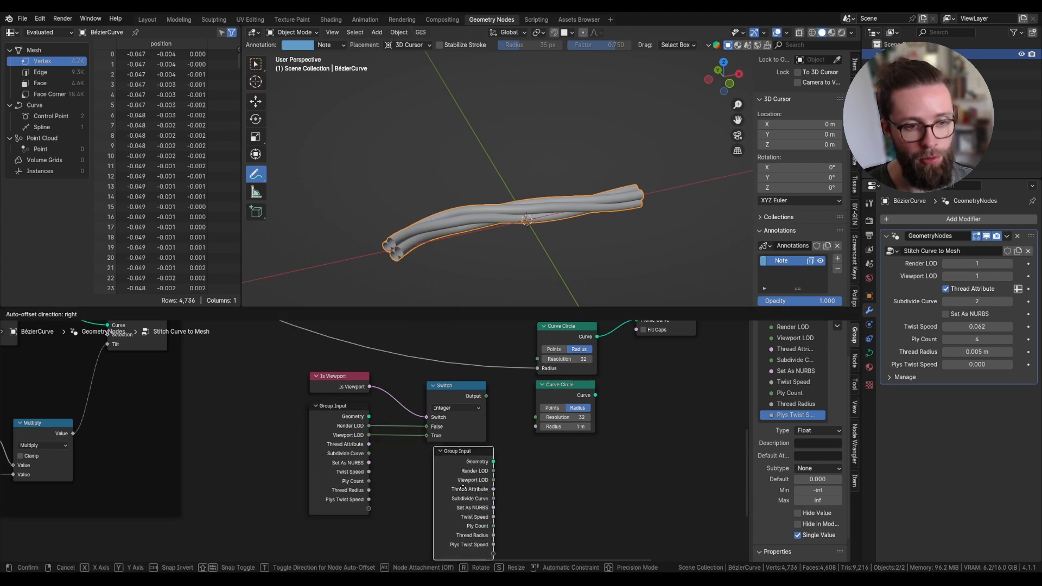
left_click(445, 485)
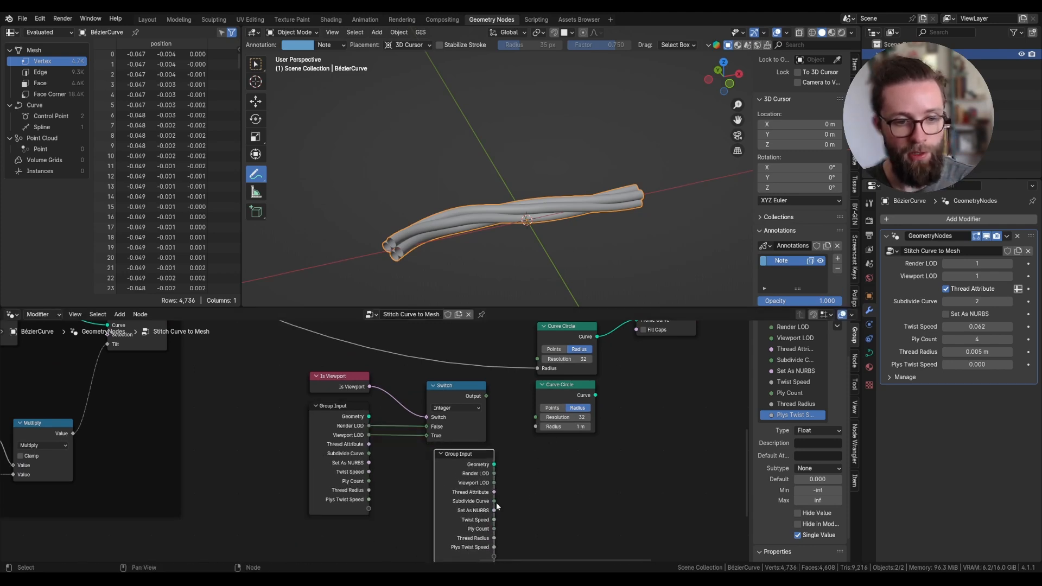
left_click_drag(494, 538, 528, 519)
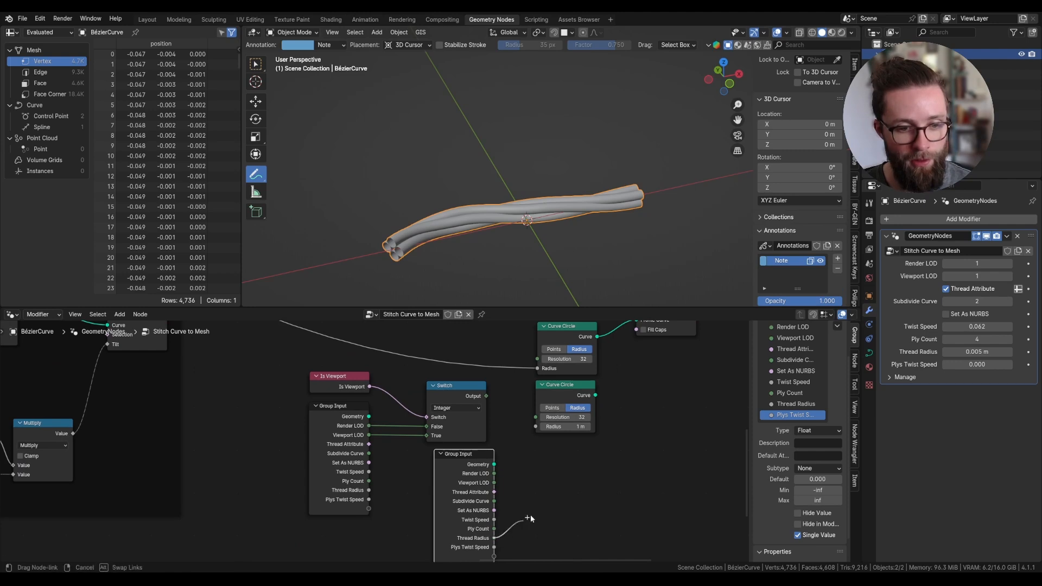
left_click_drag(543, 429, 540, 428)
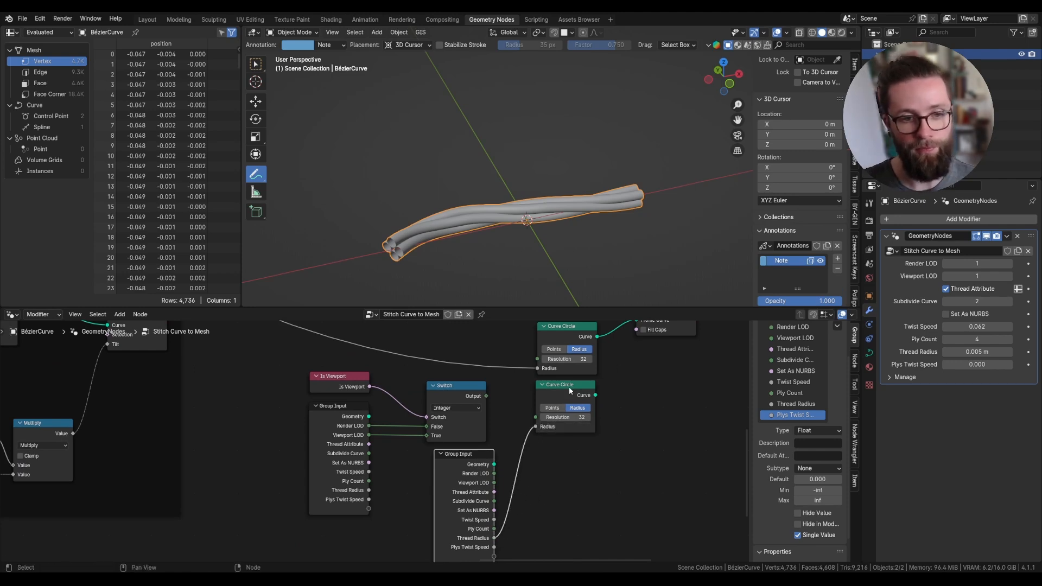
Step: Add an integer Equal compare node fed by the LOD Switch output, with B set to 2
middle_click_drag(569, 386, 497, 437)
left_click_drag(414, 446, 552, 441)
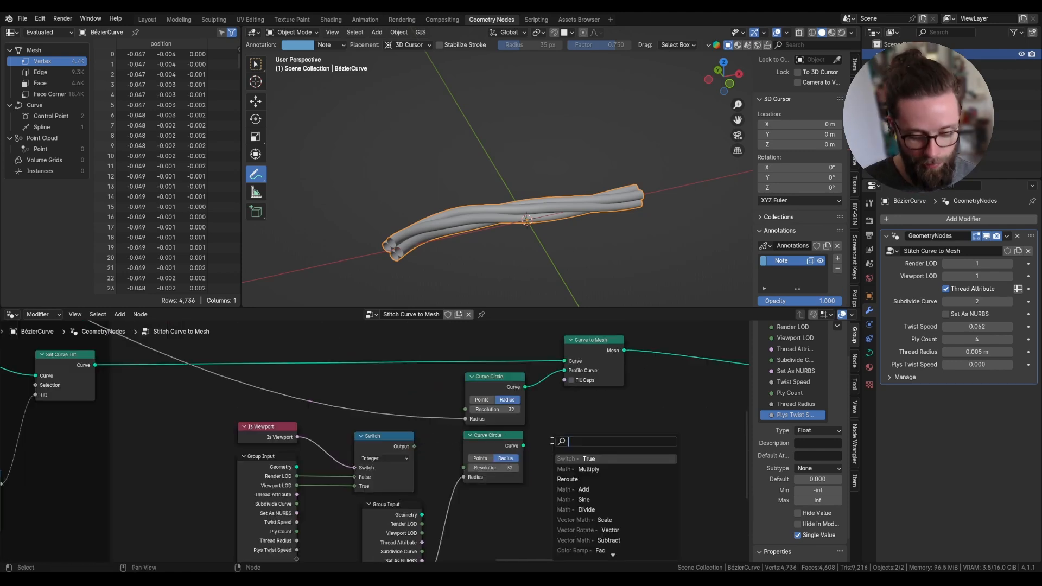
type("eq")
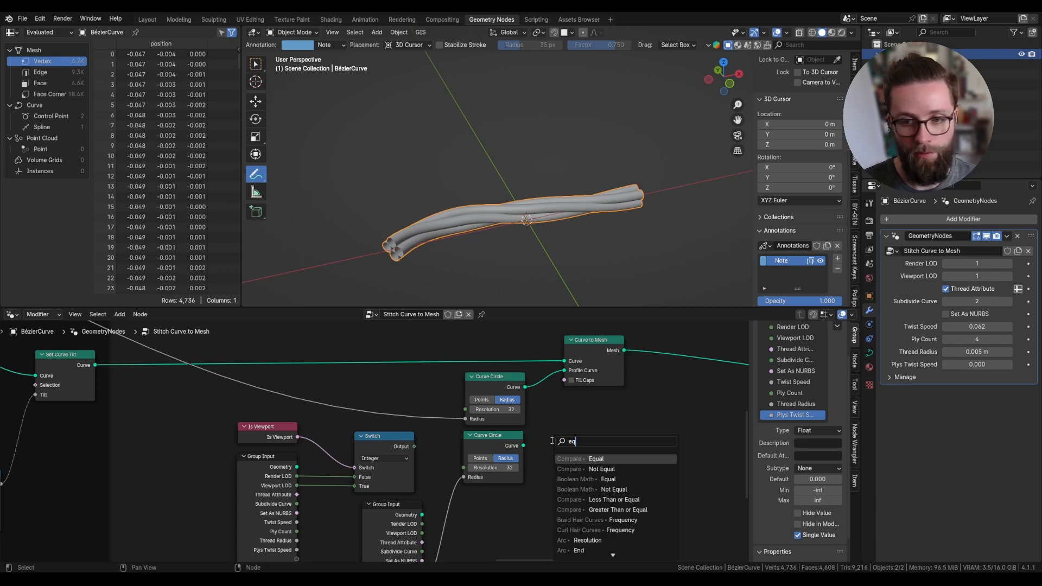
left_click(561, 456)
left_click(579, 479)
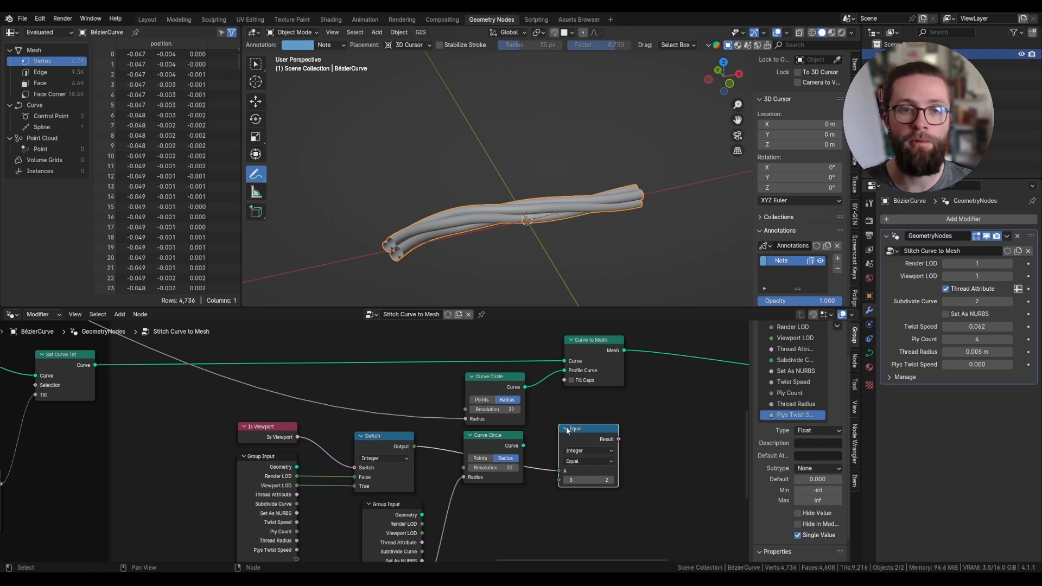
Step: Insert a Geometry Switch before Curve to Mesh's Profile Curve, with the original Curve Circle in False and the copy in True
left_click_drag(490, 437, 493, 481)
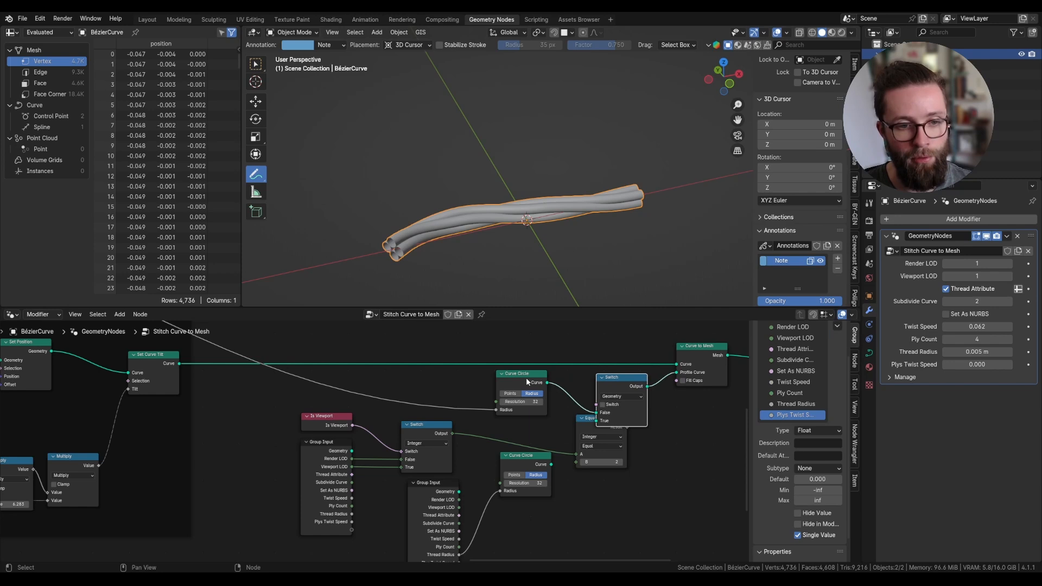
left_click_drag(527, 382, 520, 387)
left_click_drag(519, 466, 501, 460)
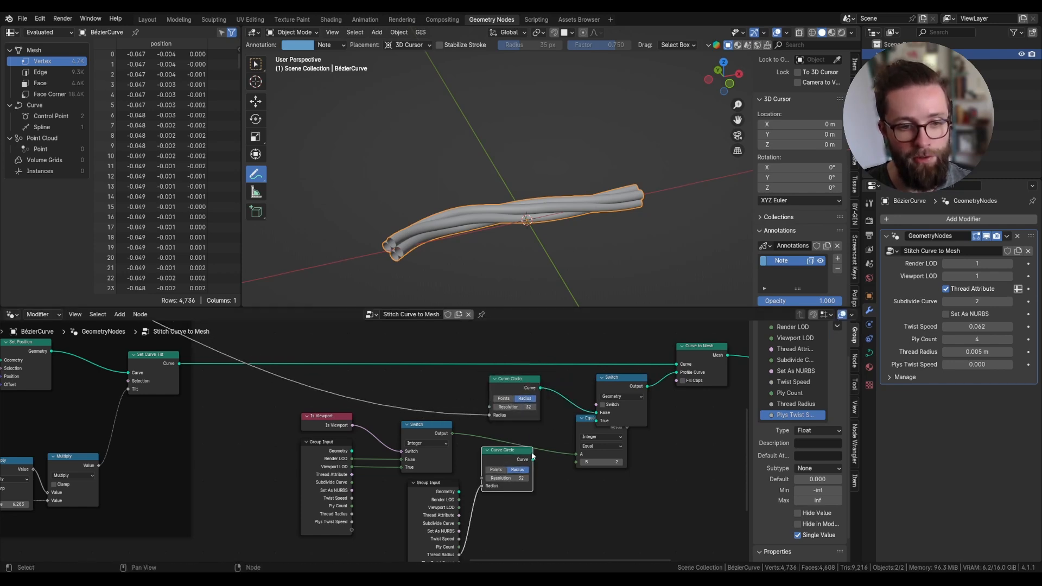
left_click_drag(589, 424, 586, 511)
left_click_drag(527, 460, 600, 425)
scroll(636, 417, "down", 1)
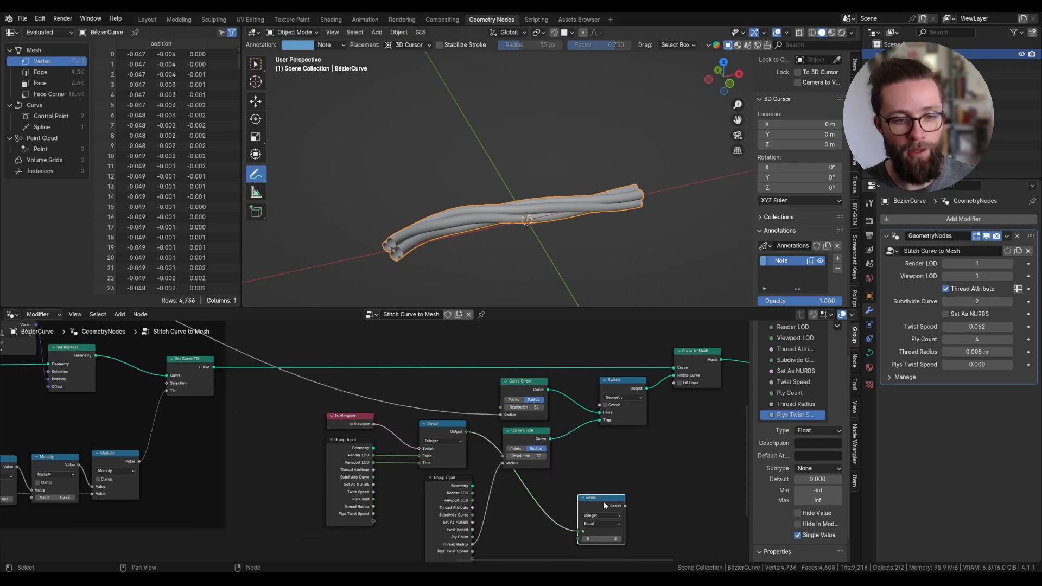
Step: Duplicate the Geometry Switch and insert the copy on the link into Curve to Mesh's Curve socket
left_click_drag(605, 498, 586, 488)
left_click(619, 381)
key("shift+d")
left_click(628, 363)
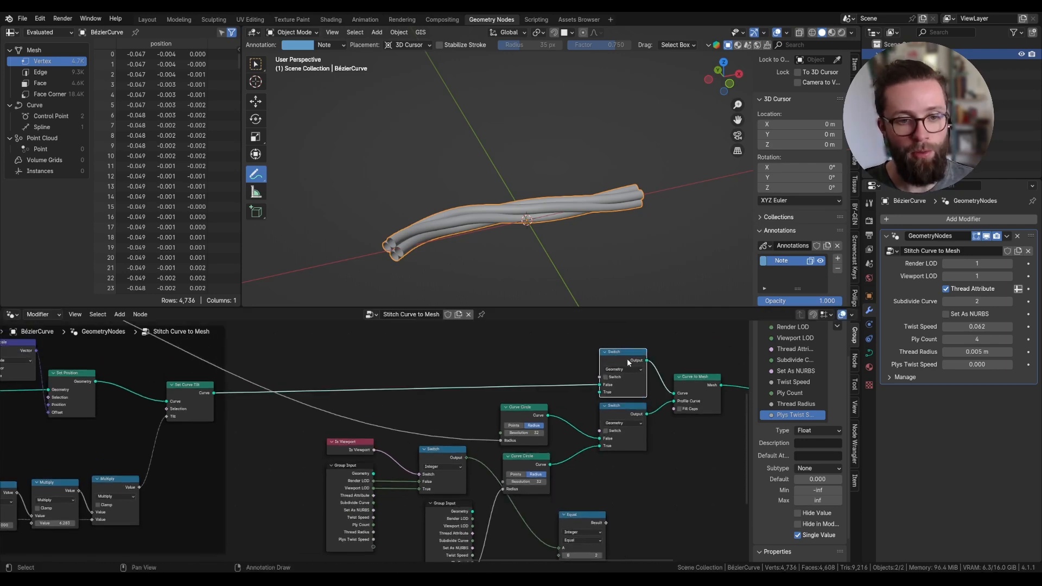
Step: Preview the output of the Set Curve Tilt node in the PLYS SETUP frame
left_click(195, 402, "ctrl+shift")
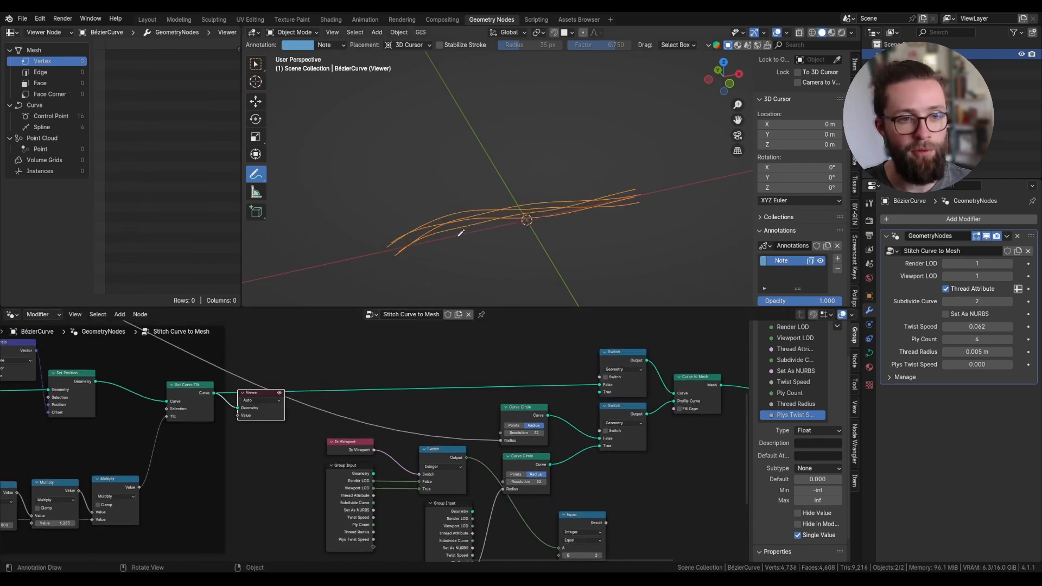
middle_click_drag(459, 235, 478, 235)
scroll(472, 409, "down", 2)
middle_click_drag(266, 454, 518, 400)
scroll(519, 400, "down", 5)
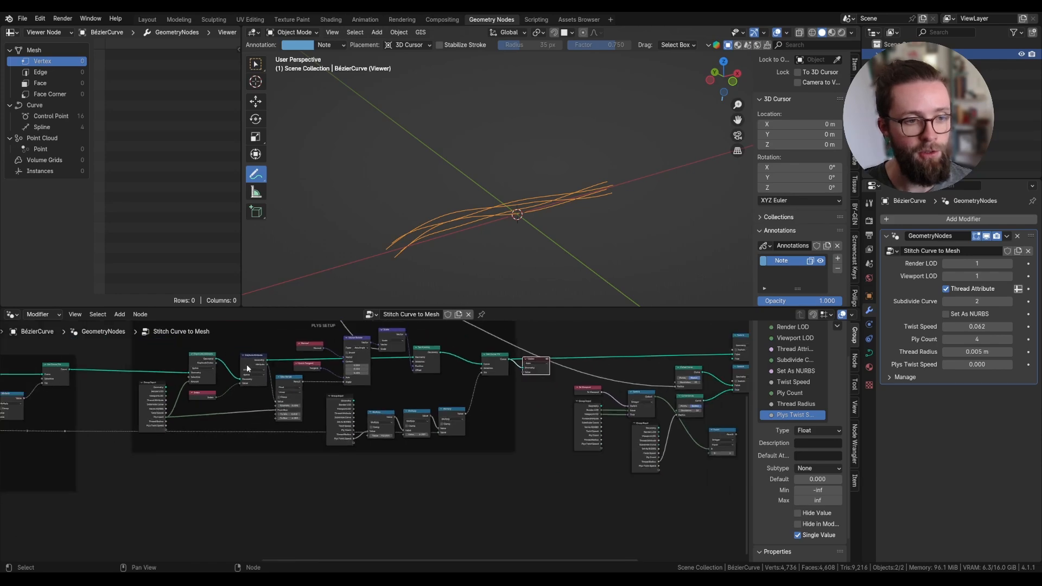
middle_click_drag(247, 368, 282, 375)
Step: Preview the TWIST CURVES Set Curve Tilt output and connect its Curve to the upper Geometry Switch's True socket
left_click(100, 378, "ctrl+shift")
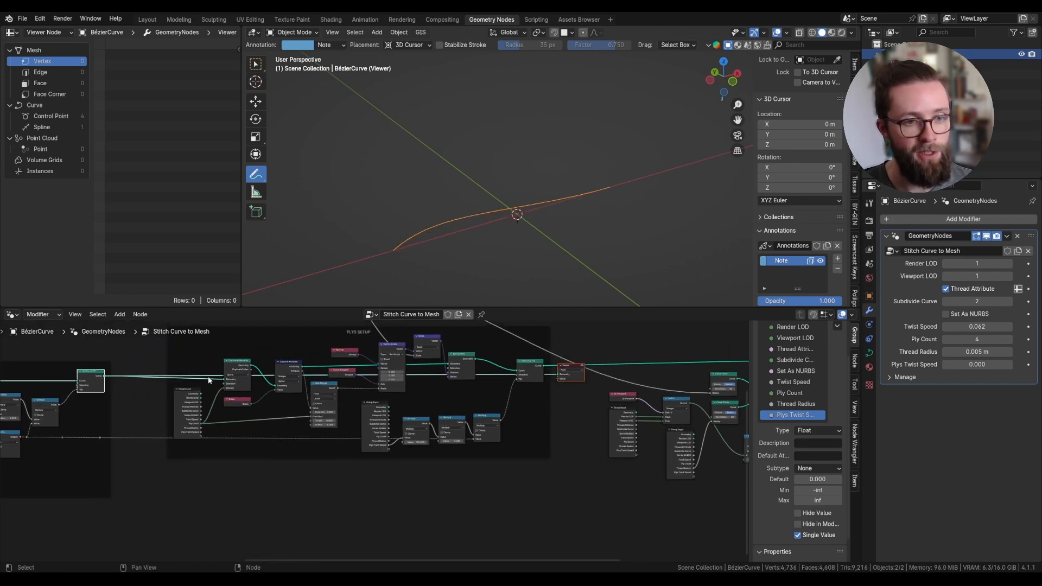
middle_click_drag(467, 404, 706, 415)
middle_click_drag(335, 387, 487, 409)
scroll(486, 409, "up", 8)
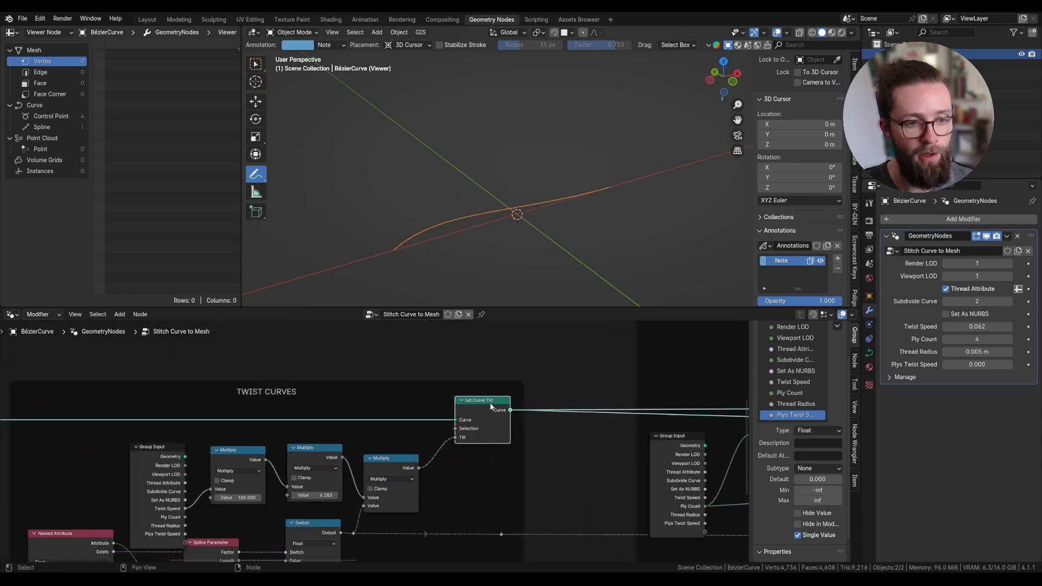
middle_click_drag(559, 408, 270, 389)
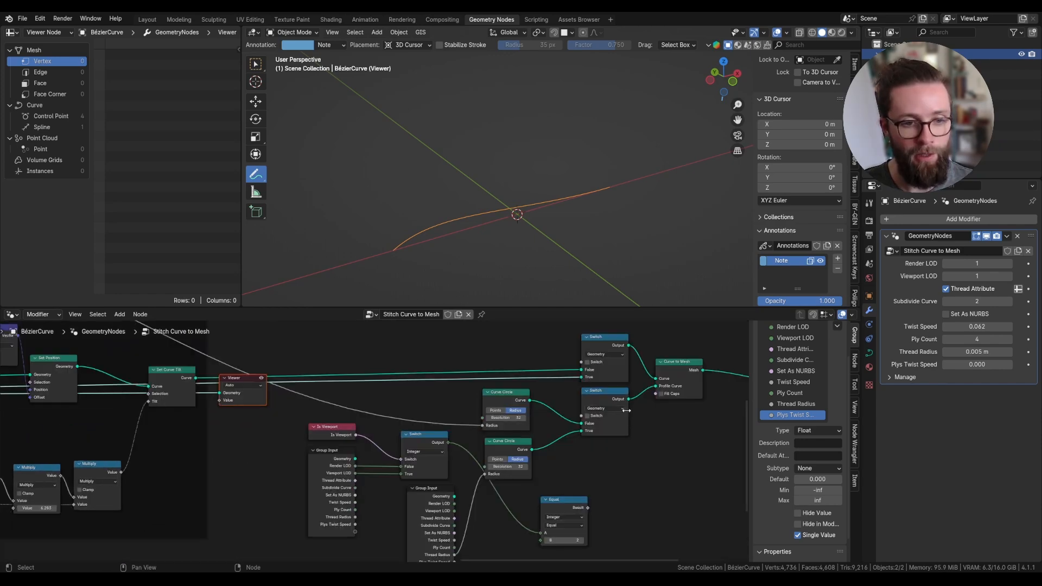
Step: Move the Equal node below the Curve Circles and connect its Result to the Switch sockets of both Geometry Switches
scroll(324, 394, "down", 4)
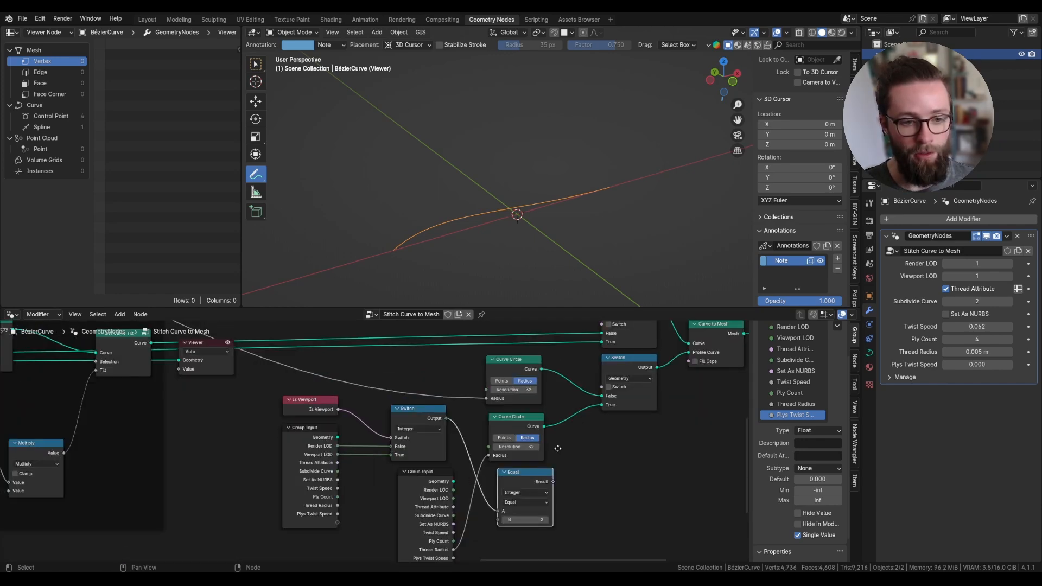
middle_click_drag(556, 447, 534, 480)
scroll(535, 498, "down", 2)
left_click_drag(527, 510, 568, 429)
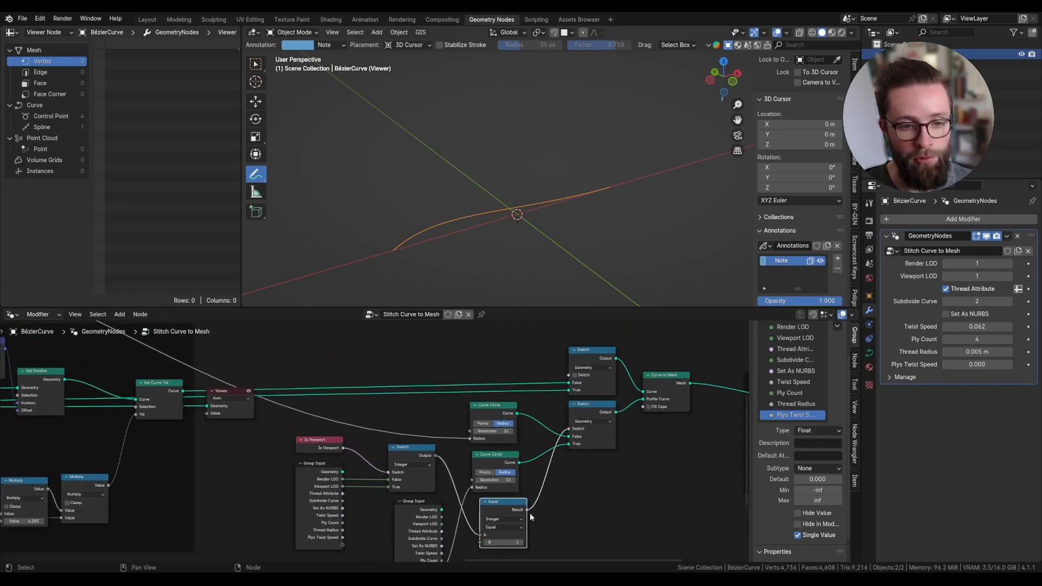
left_click_drag(527, 509, 569, 374)
scroll(505, 500, "up", 2)
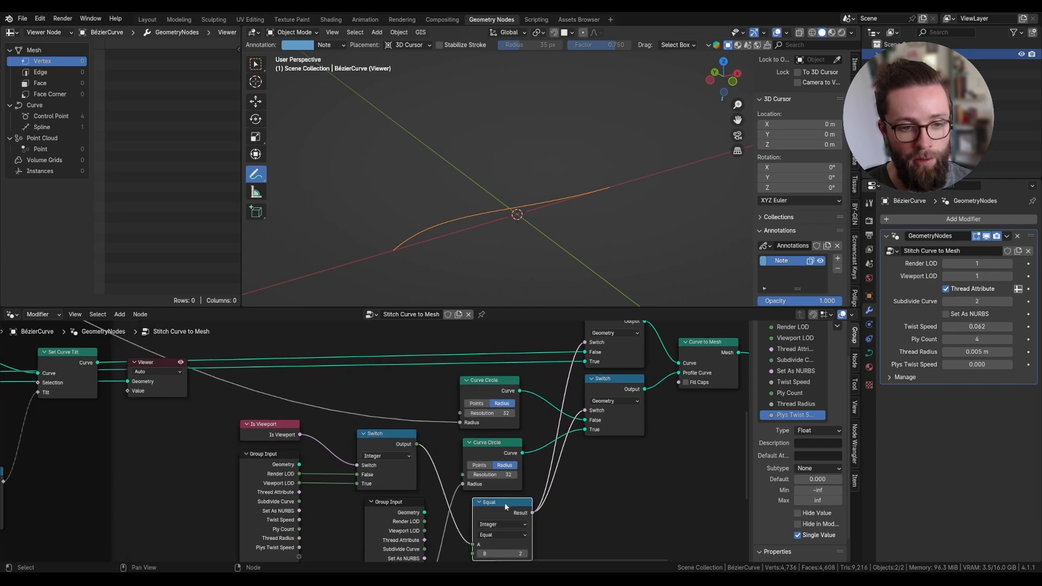
Step: Rearrange the LOD nodes so that Equal sits directly between the Integer Switch and the Curve Circles
left_click_drag(506, 499, 496, 500)
scroll(494, 484, "down", 2)
left_click_drag(242, 504, 331, 437)
left_click_drag(291, 468, 286, 471)
Step: Set the modifier's Viewport LOD to 2 and delete the Viewer node
scroll(393, 473, "down", 5)
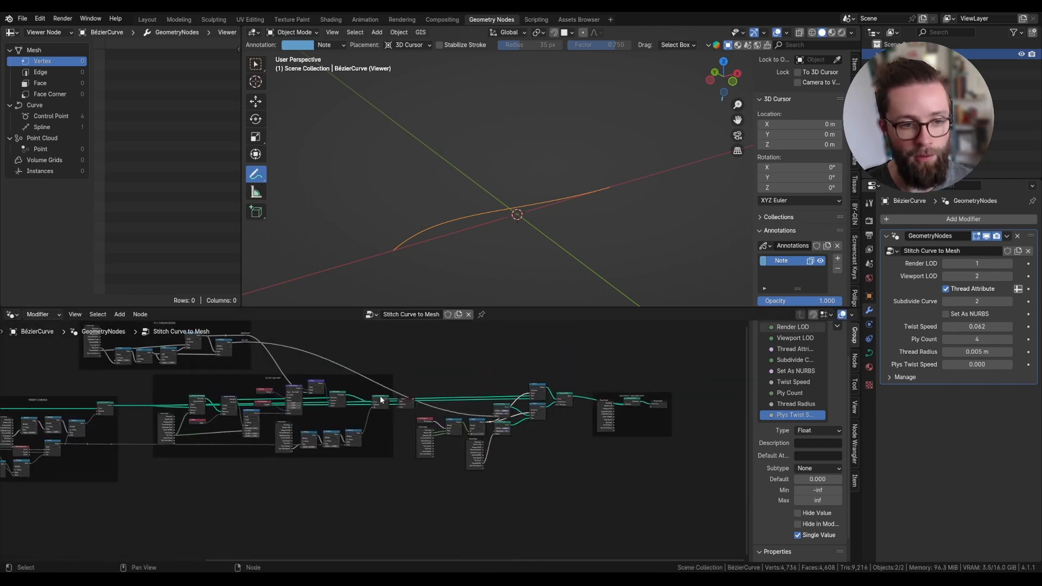
scroll(402, 400, "up", 5)
left_click(414, 403)
key("x")
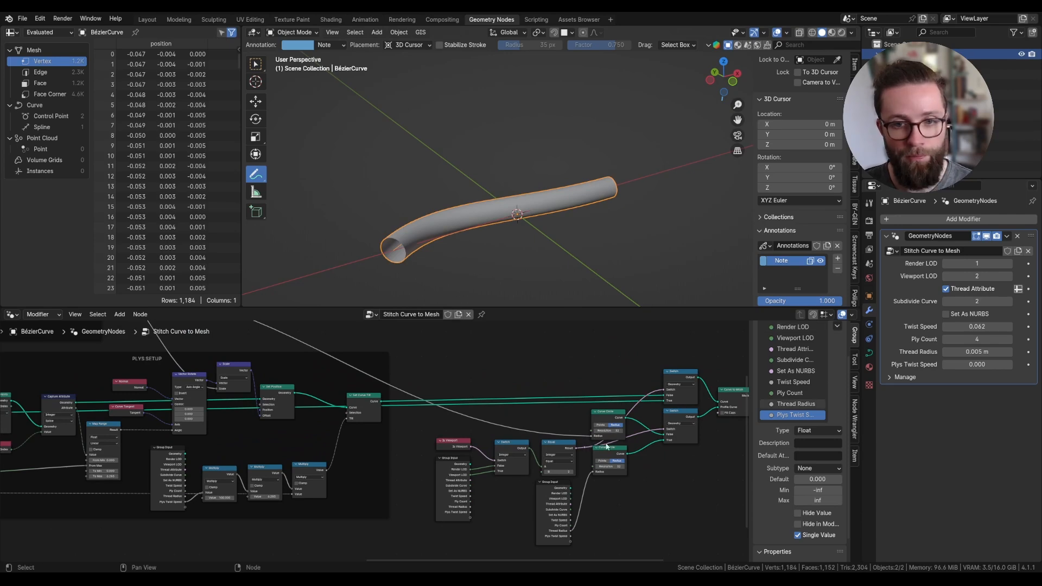
Step: Alternate the Viewport LOD between 1 and 2 to compare both meshes, ending on 1
middle_click_drag(607, 442, 430, 441)
scroll(635, 374, "up", 4)
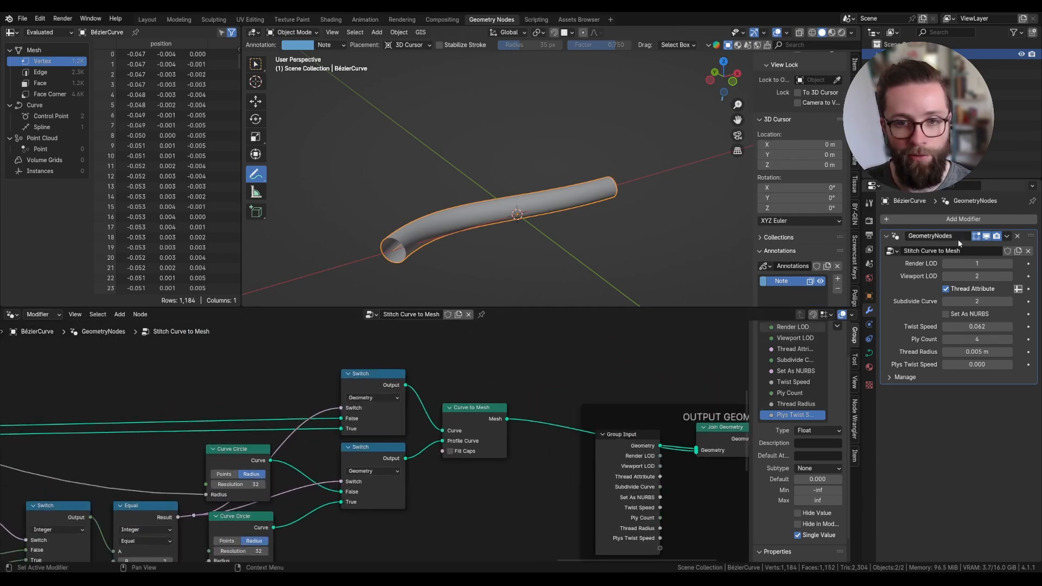
left_click(947, 277)
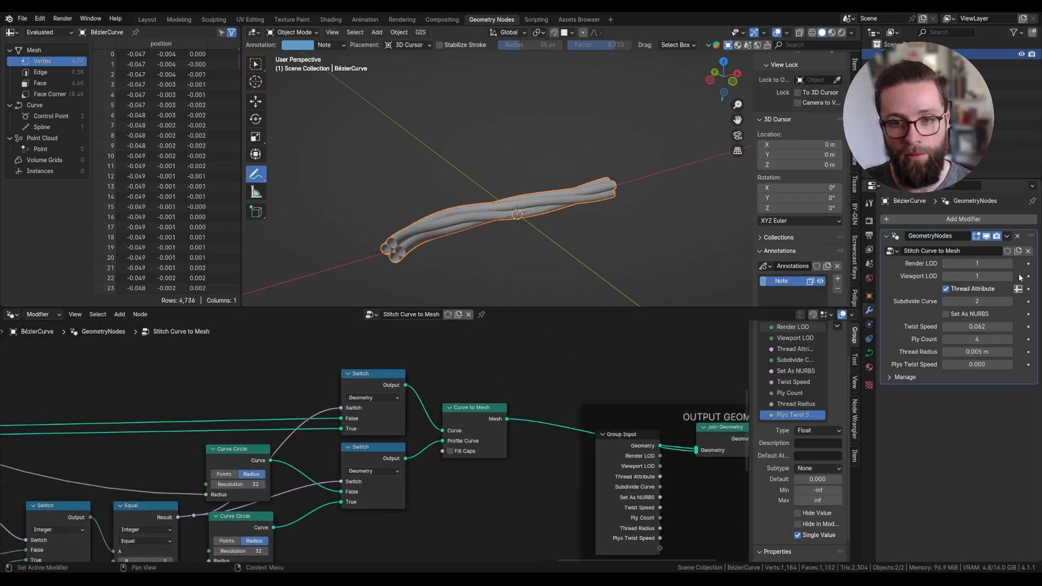
left_click(1008, 277)
left_click(945, 276)
left_click(1009, 276)
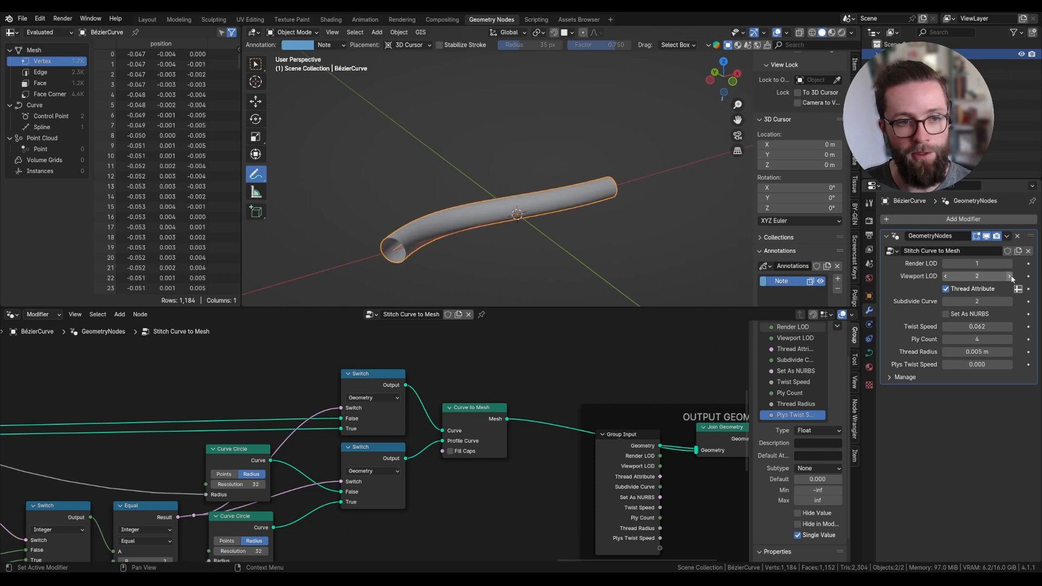
left_click(946, 276)
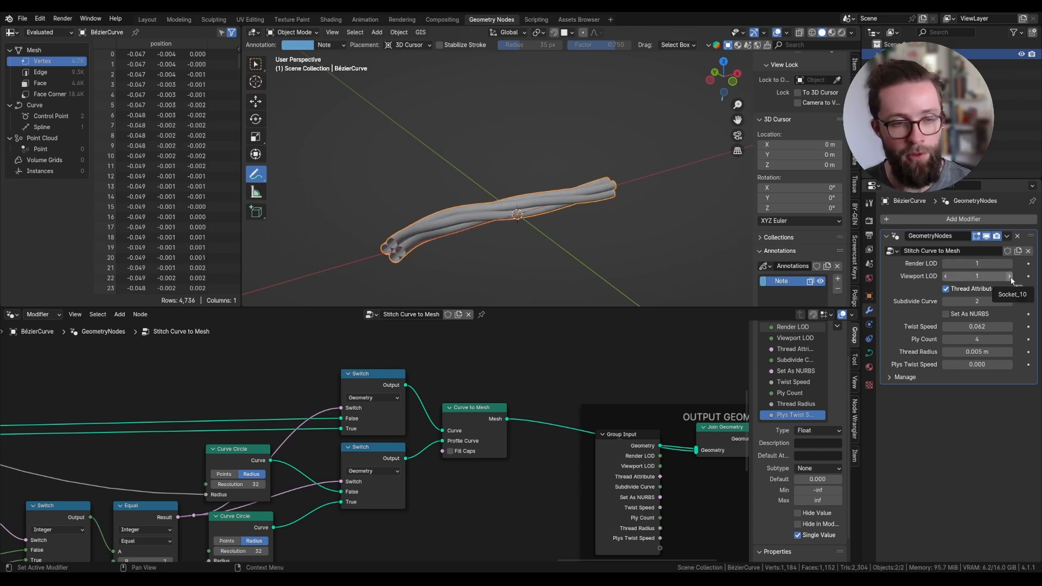
Step: Move both Curve Circle nodes down beside the second Group Input
scroll(500, 457, "down", 2)
middle_click_drag(242, 549, 467, 456)
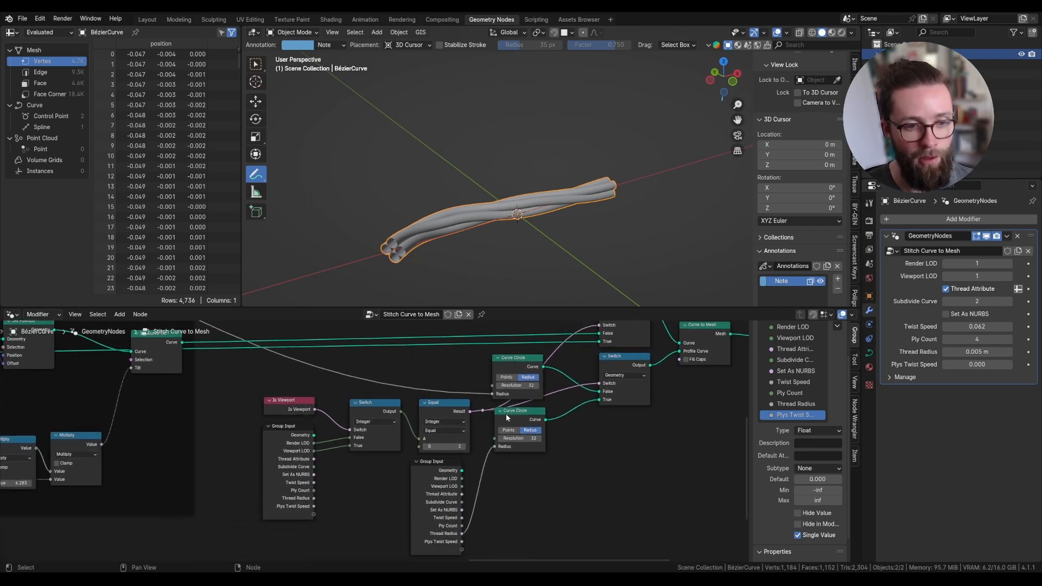
left_click_drag(505, 414, 507, 474)
left_click_drag(514, 359, 524, 432)
Step: Expose the Resolution of each Curve Circle as a separate new group input
middle_click_drag(480, 535, 493, 478)
scroll(493, 478, "up", 3)
left_click_drag(470, 496, 527, 451)
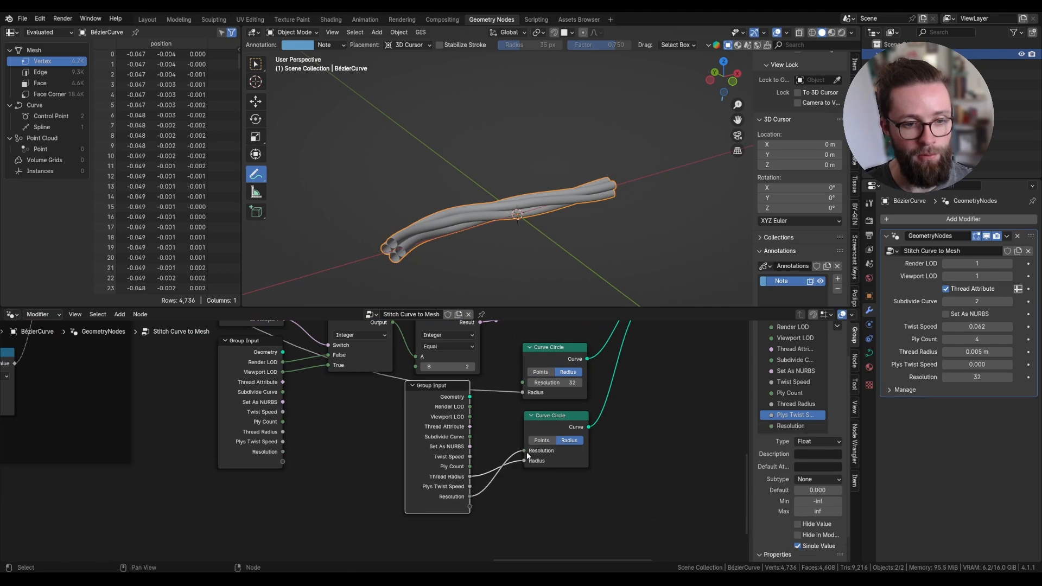
left_click_drag(470, 506, 524, 383)
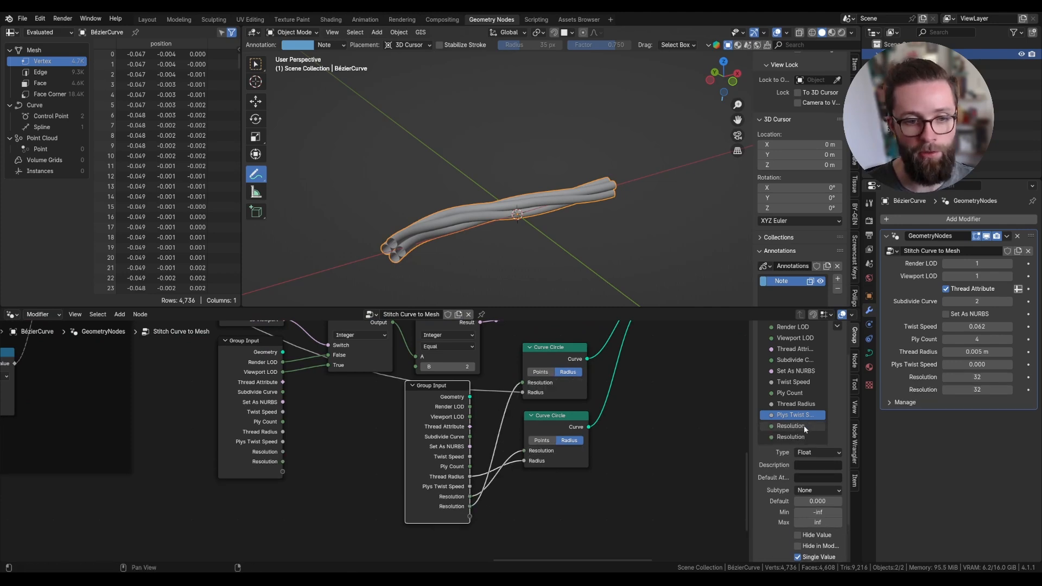
Step: Rename the lower circle's Resolution input to Thread Resolution and the upper circle's to Ply Resolution
double_click(803, 426)
type("Thread Resolution")
key("Return")
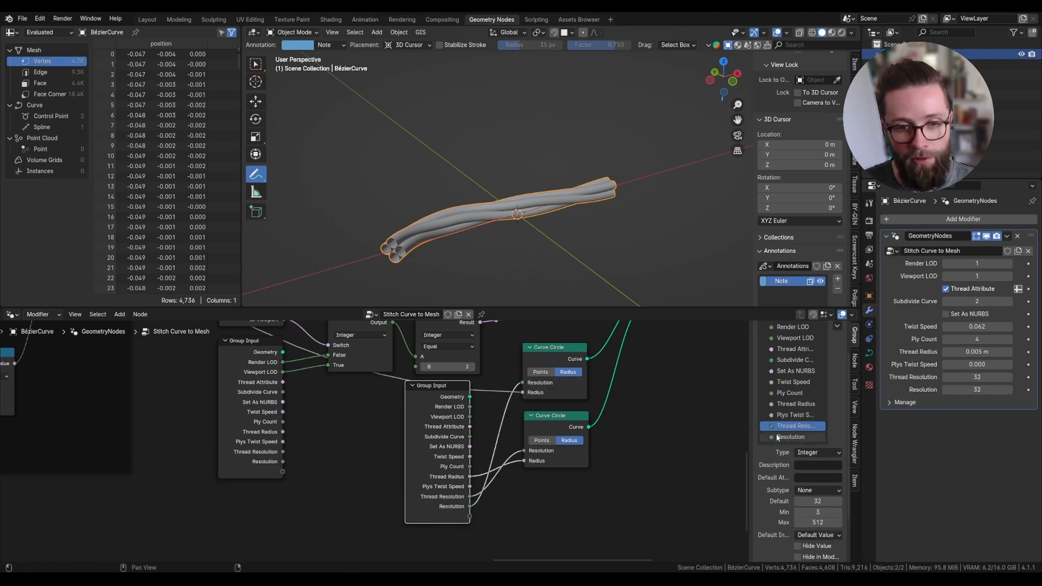
double_click(777, 437)
type("Ply Resolution")
key("Return")
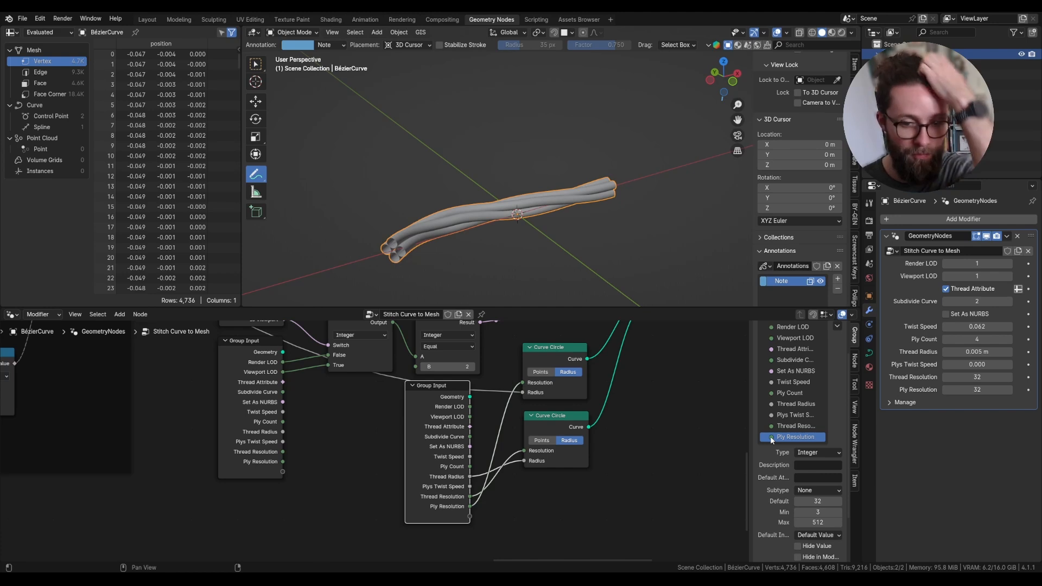
Step: Set the default of Thread Resolution to 8 and of Ply Resolution to 4
left_click(782, 426)
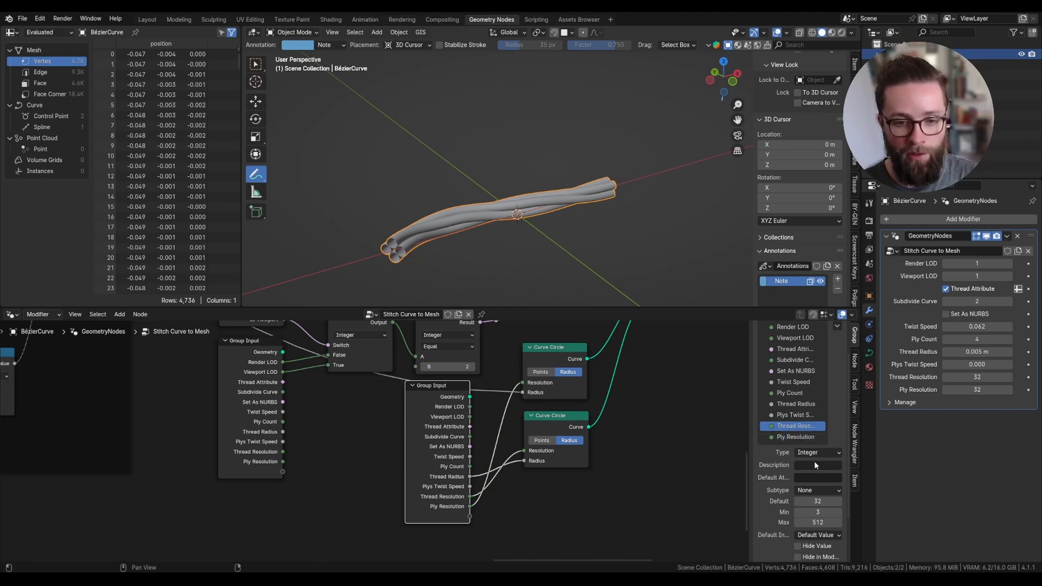
left_click(817, 502)
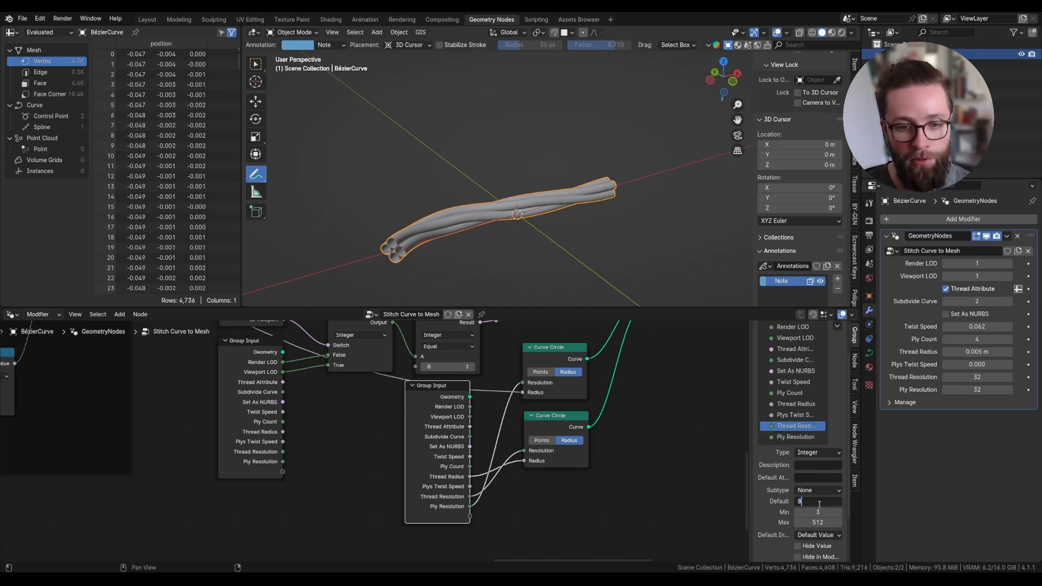
type("8")
key("Return")
left_click(795, 437)
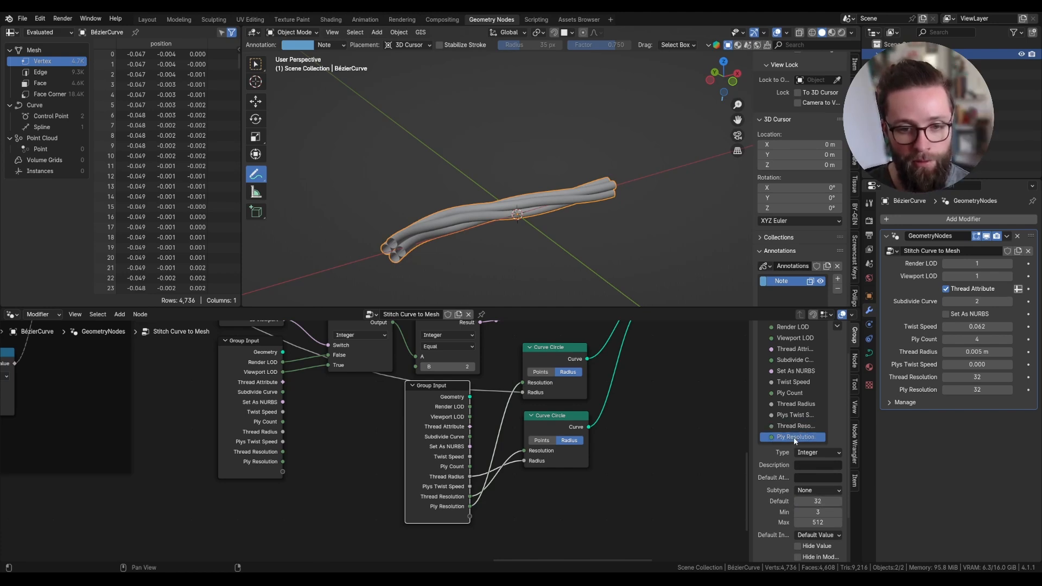
left_click(817, 502)
type("4")
key("Return")
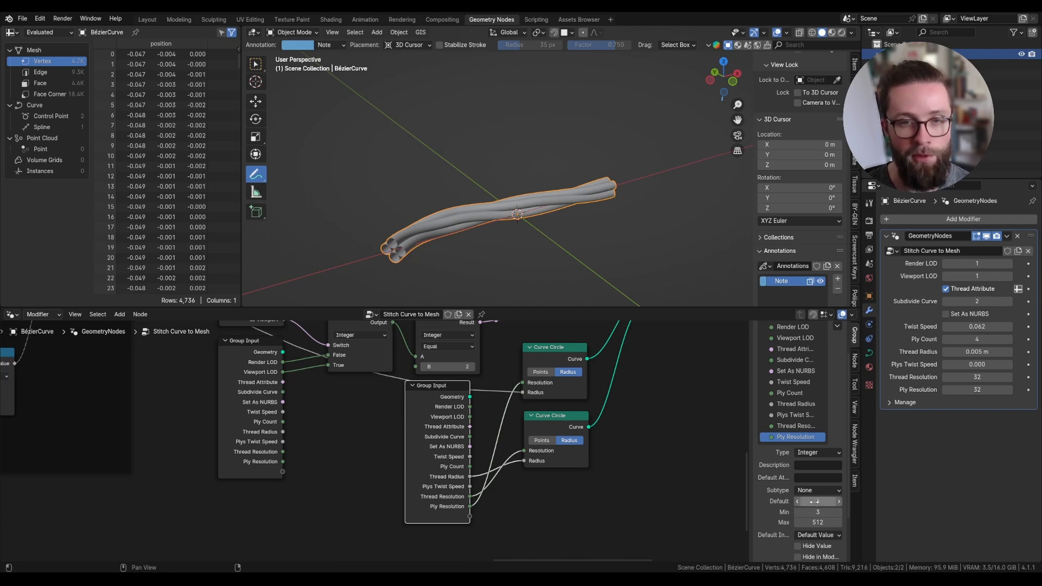
Step: Enable Single Value for Thread Resolution and set the modifier's Thread Resolution to 8 and Ply Resolution to 4
scroll(815, 513, "down", 2)
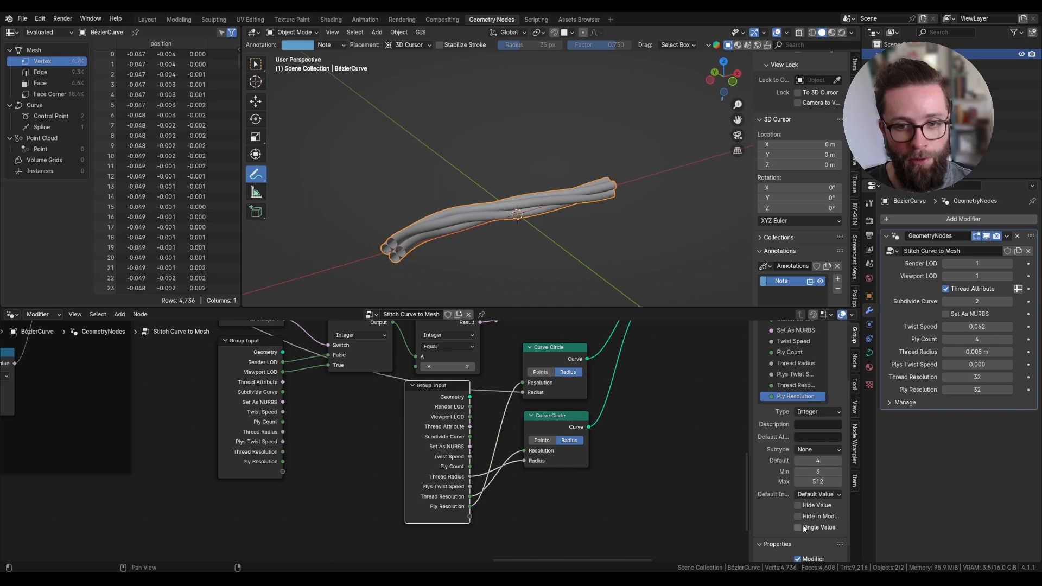
left_click(801, 386)
left_click(814, 534)
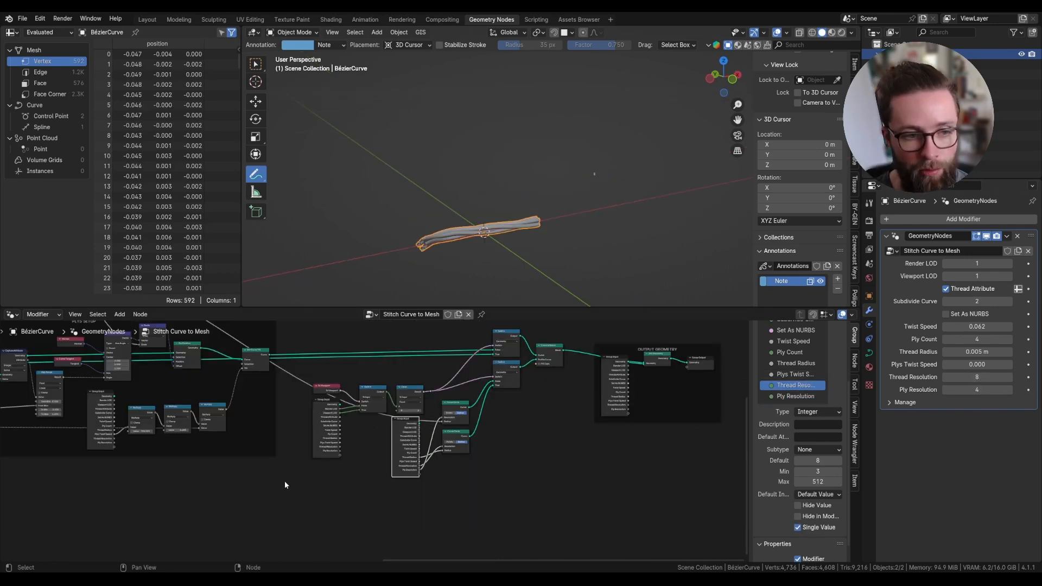
Step: Enclose the LOD nodes, Curve Circles, Geometry Switches and Curve to Mesh in a new frame
left_click_drag(291, 490, 566, 329)
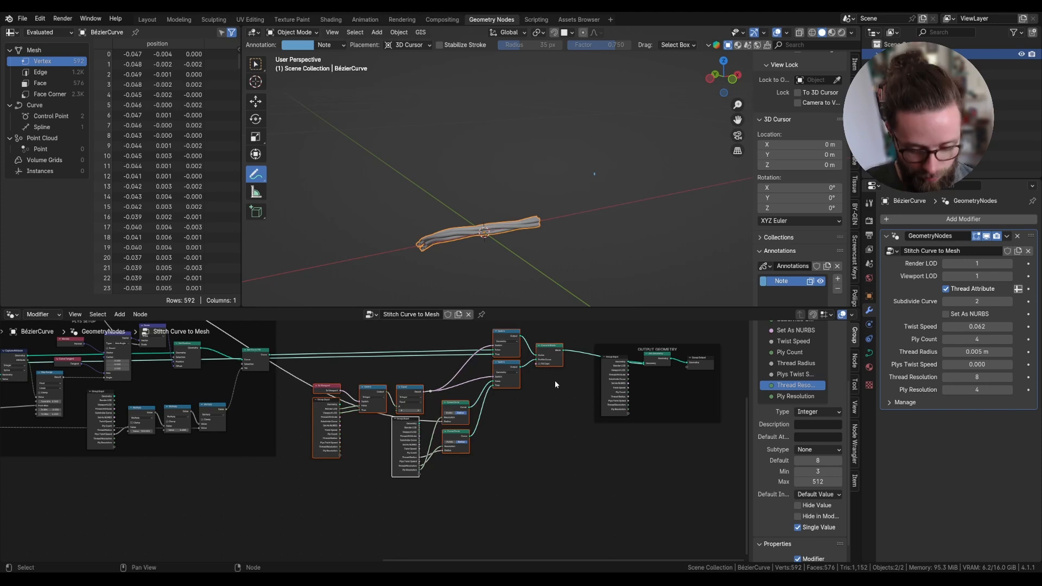
key("ctrl+j")
key("KP_Decimal")
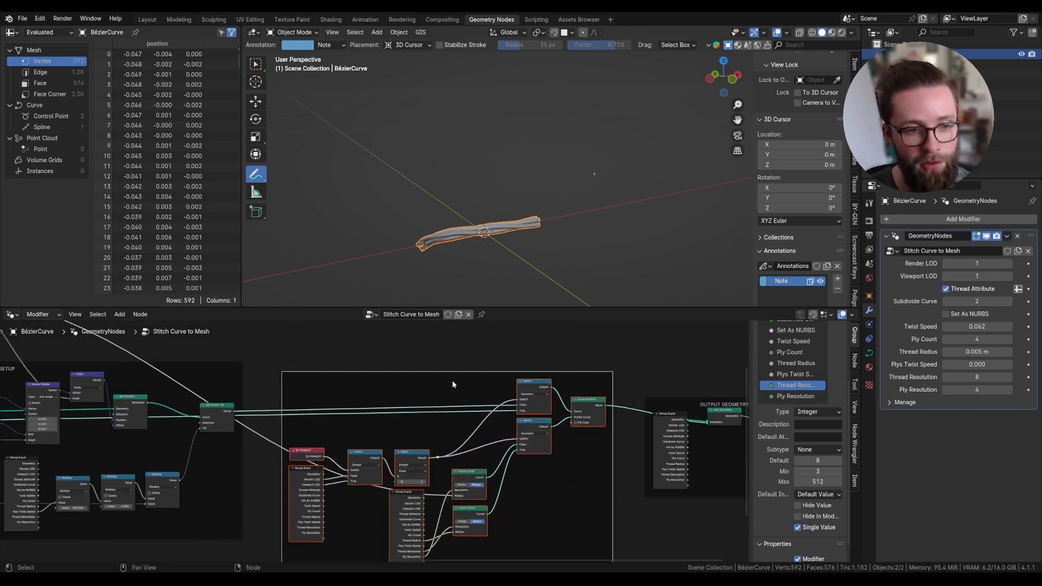
Step: Label the new frame LOD CURVES TO MESH
left_click(451, 380)
left_click(855, 359)
left_click(814, 373)
type("LOD")
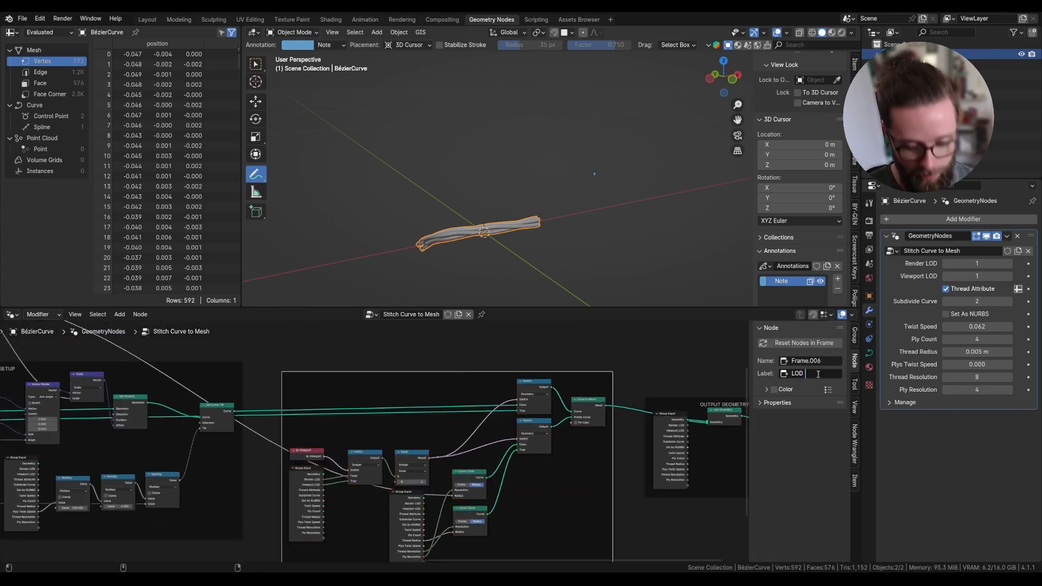
type(" M")
key("BackSpace")
type("CURVES TO MESH")
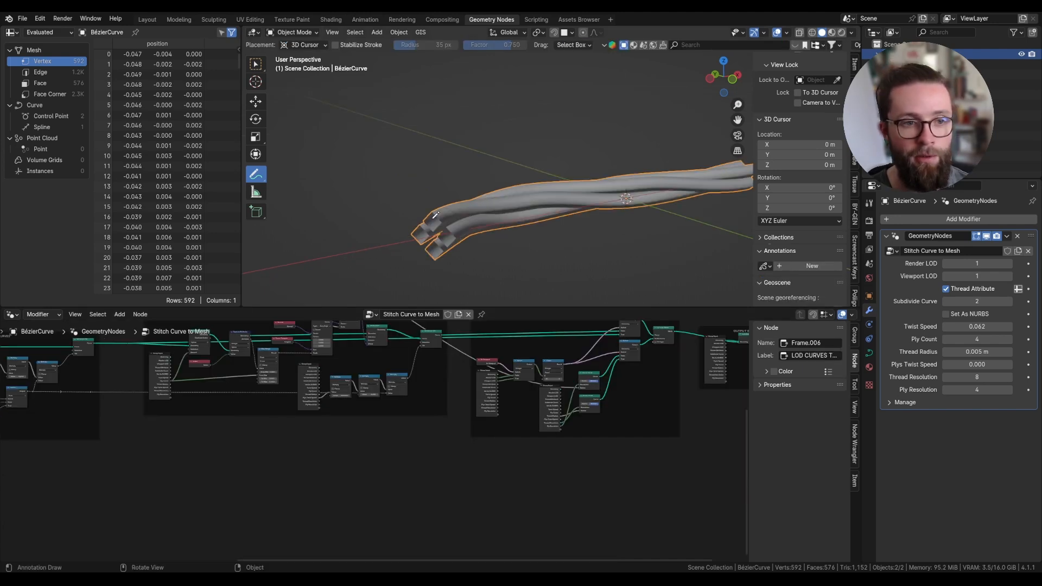
Step: Sketch fiber marks over the open end of one ply in the 3D viewport with the Annotate tool
middle_click_drag(431, 217, 437, 247)
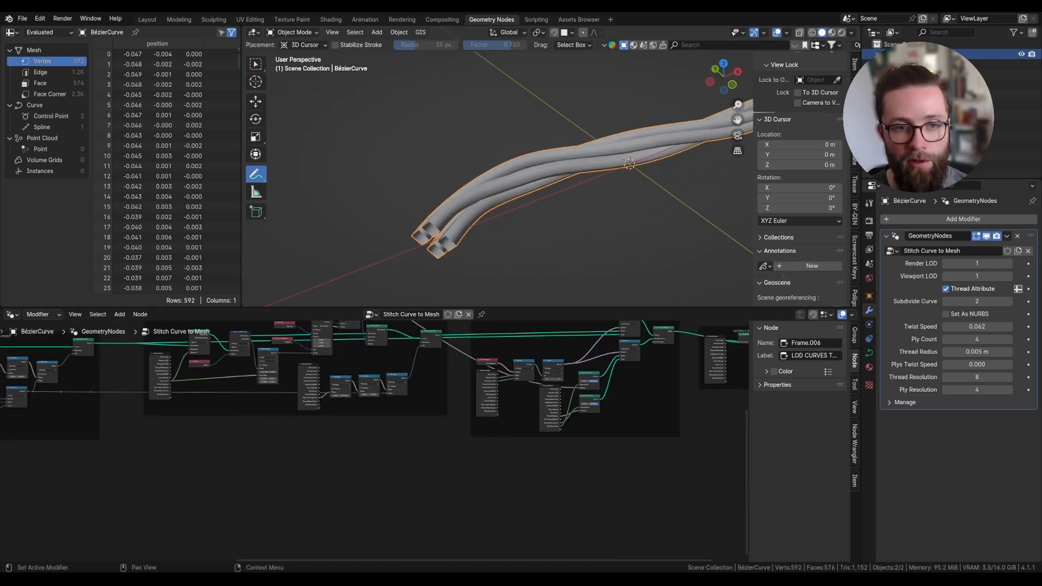
scroll(443, 234, "up", 2)
left_click(457, 246)
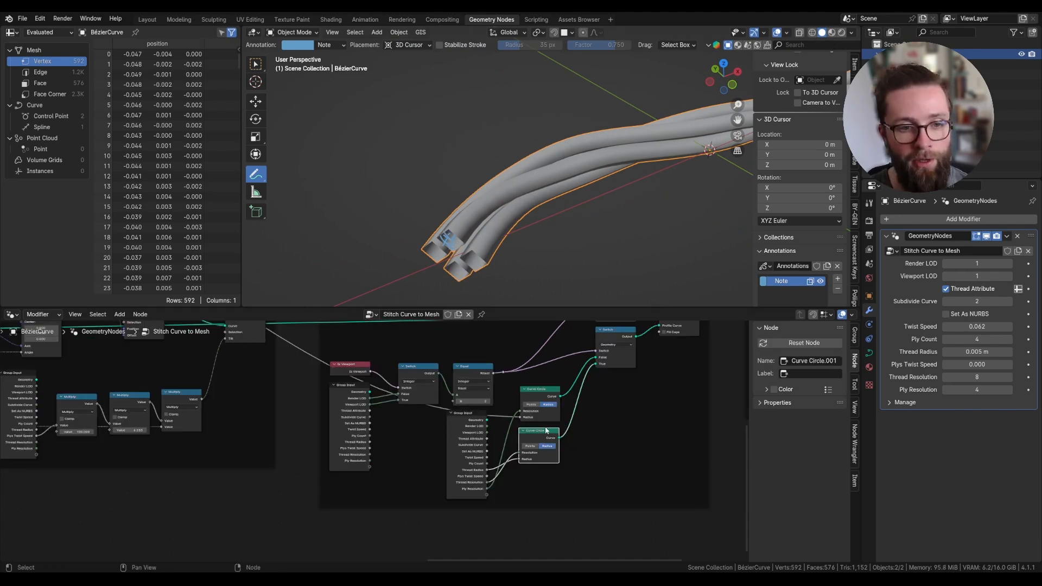
Step: Duplicate the geometry Switch fed by the Curve Circles, insert it after the upper Curve Circle, and move that circle's link to its True input
left_click_drag(541, 433, 529, 433)
left_click(537, 388)
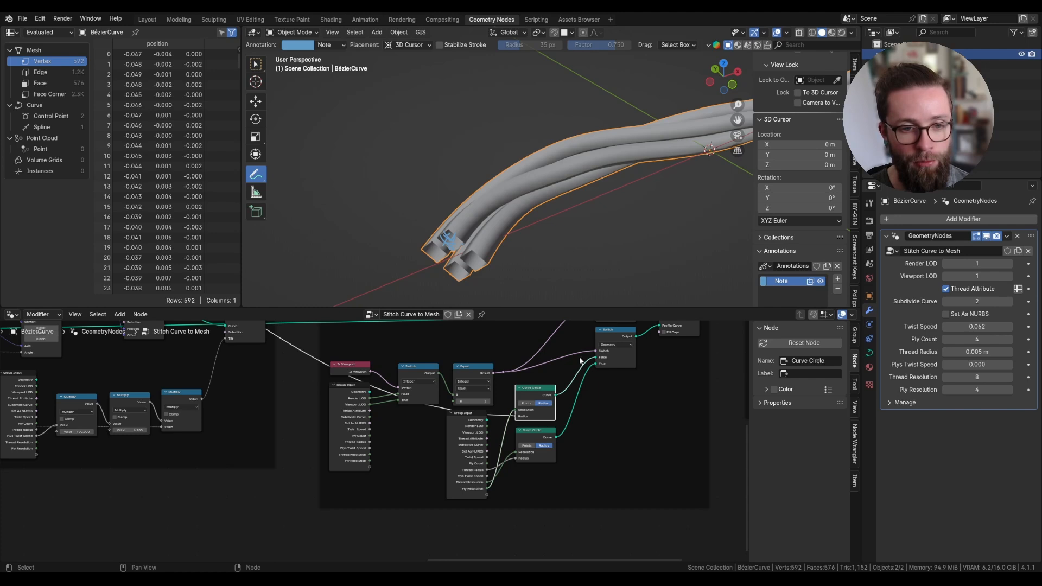
left_click(612, 335)
scroll(612, 333, "up", 2)
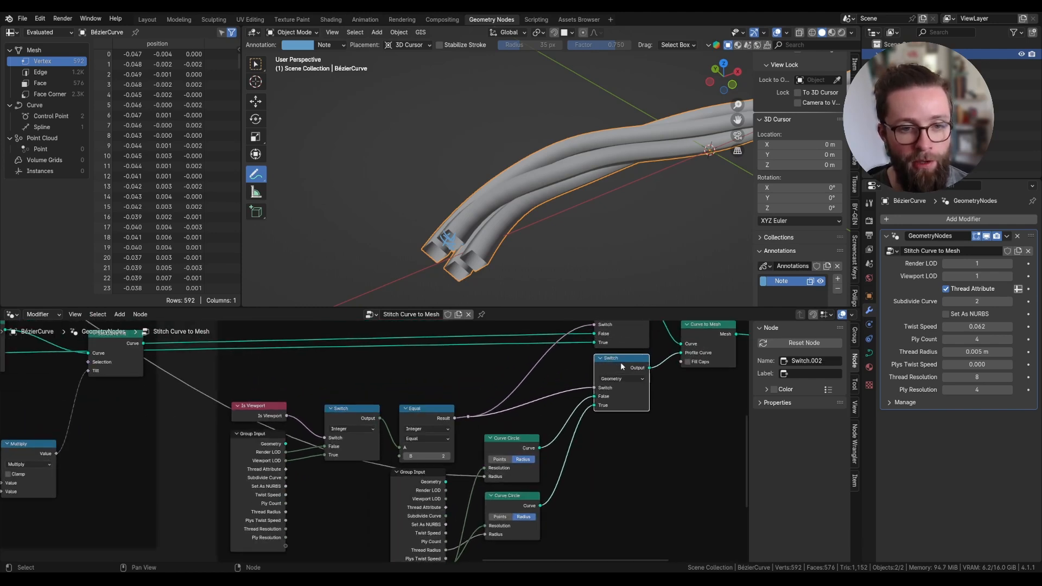
key("shift+d")
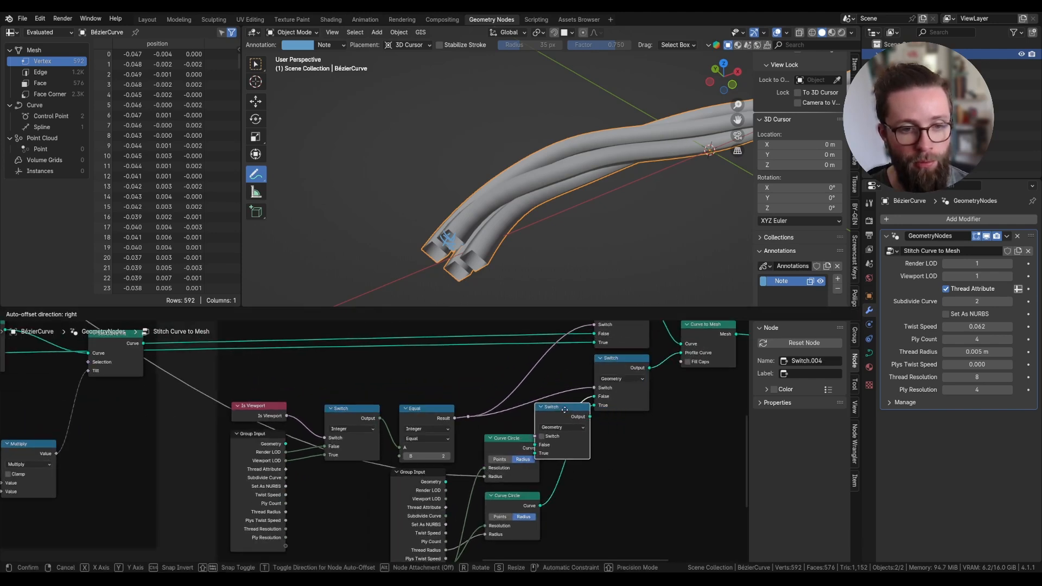
left_click(597, 418)
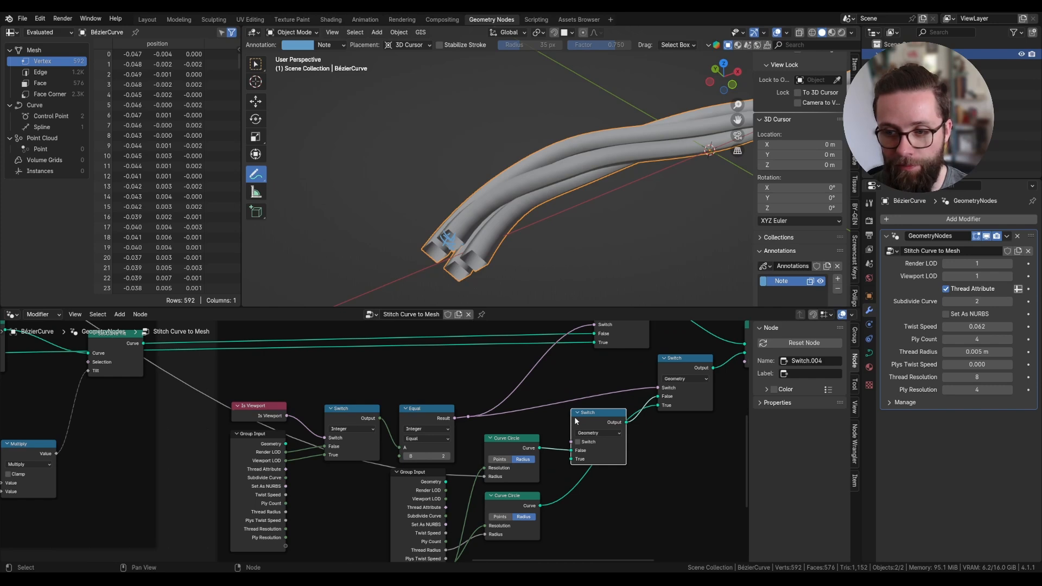
scroll(576, 421, "up", 1)
left_click_drag(572, 450, 596, 446)
scroll(553, 440, "down", 2)
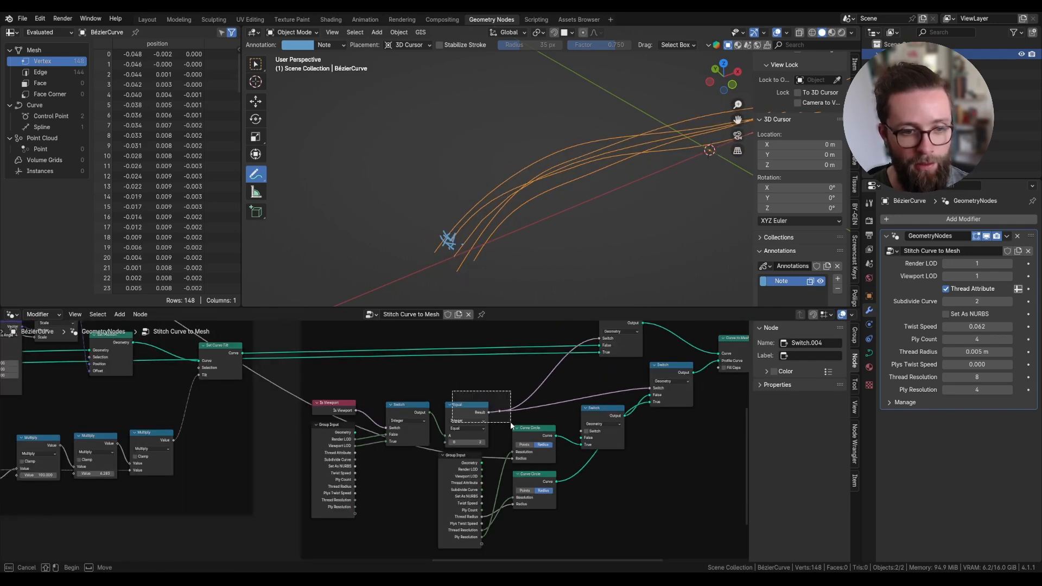
Step: Duplicate the Equal node, set the copy's B value to 1, and link its result to the new Switch's condition
left_click(475, 410)
left_click_drag(475, 410, 472, 372)
scroll(472, 371, "up", 2)
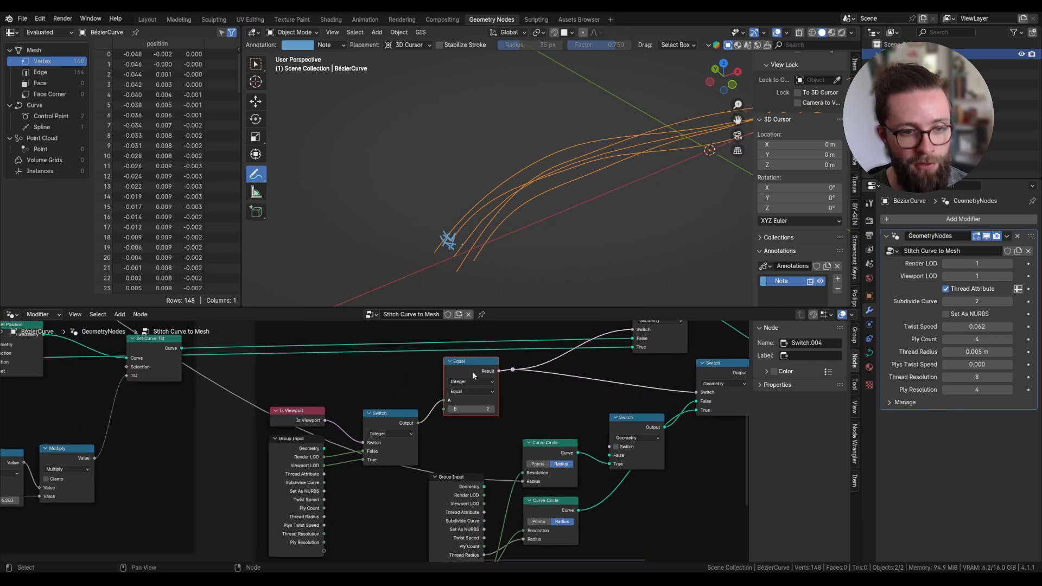
scroll(473, 371, "up", 2)
key("shift+d")
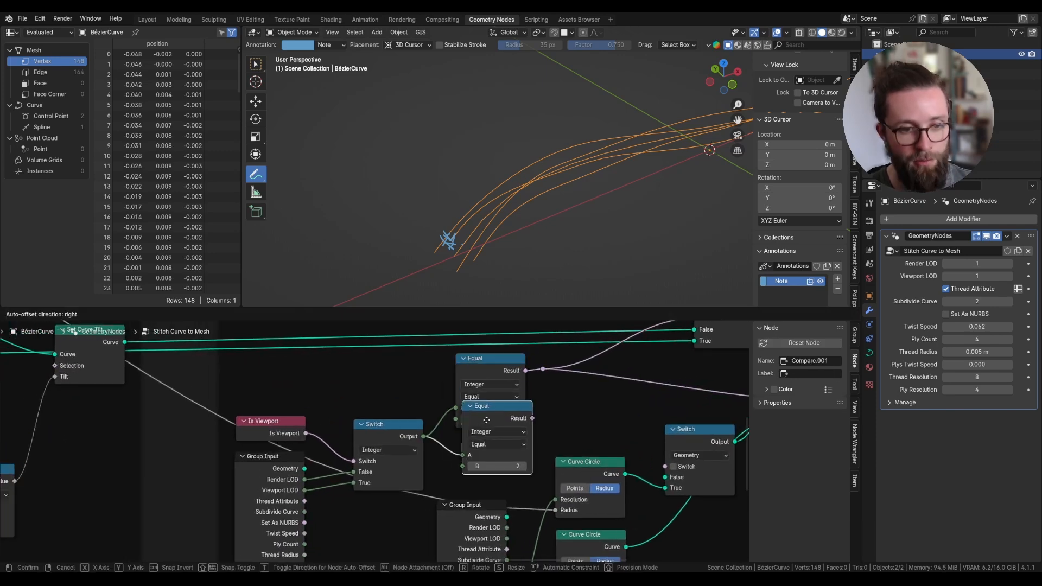
left_click(482, 446)
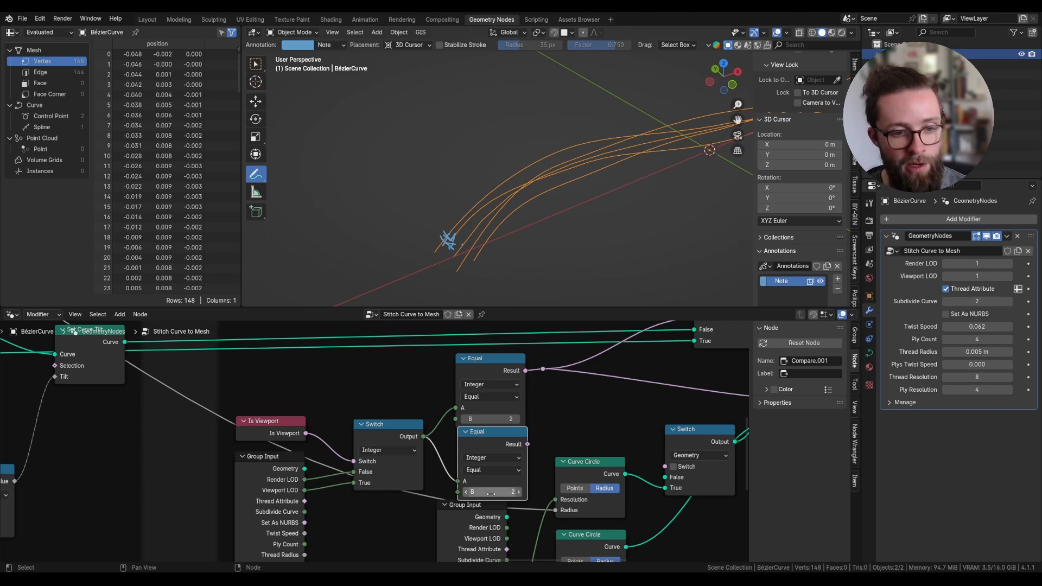
left_click(468, 491)
left_click_drag(527, 444, 666, 466)
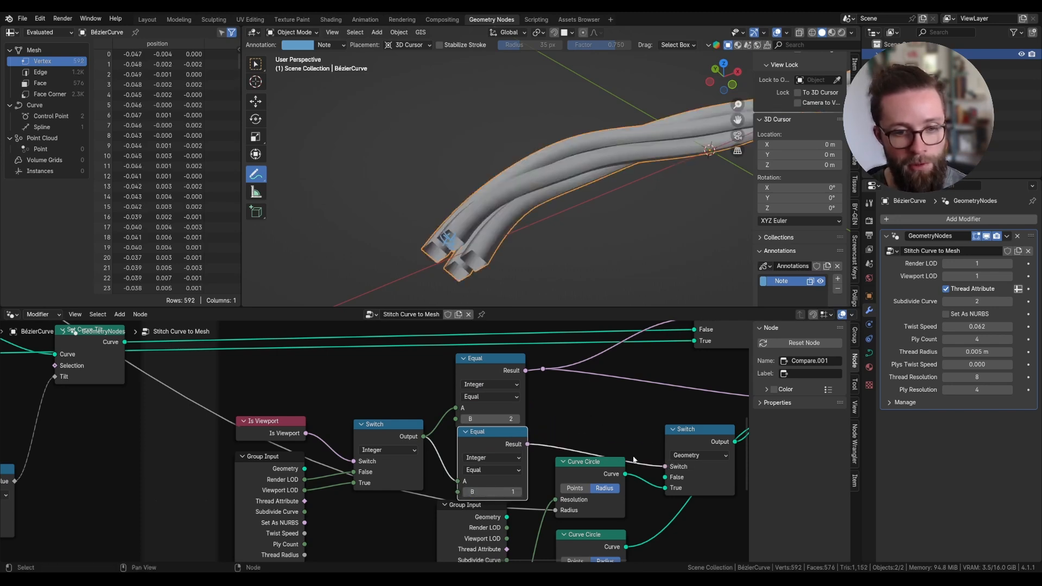
left_click_drag(473, 367, 477, 359)
Step: Set the Viewport LOD to 0 and rearrange the Equal and Curve Circle nodes to make room around the new Switch
left_click(946, 289)
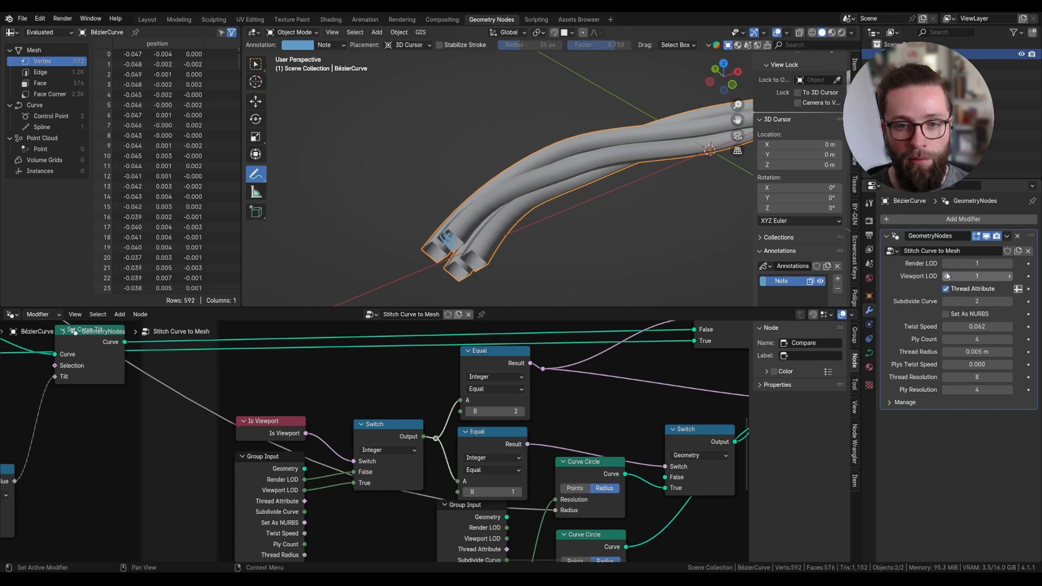
left_click(947, 277)
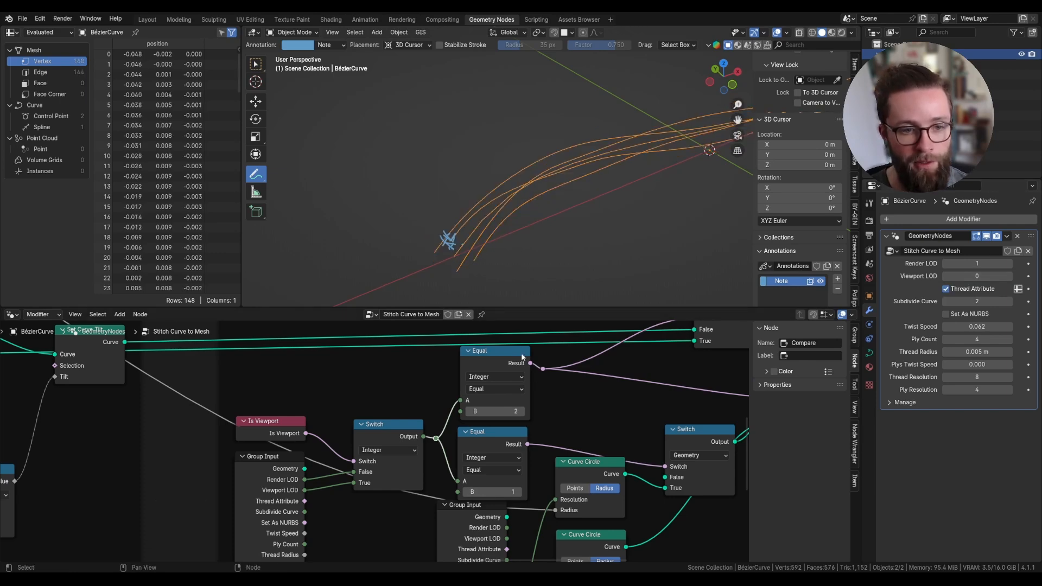
left_click_drag(498, 441, 502, 436)
scroll(512, 435, "down", 4)
middle_click_drag(512, 435, 543, 349)
left_click_drag(605, 423, 605, 455)
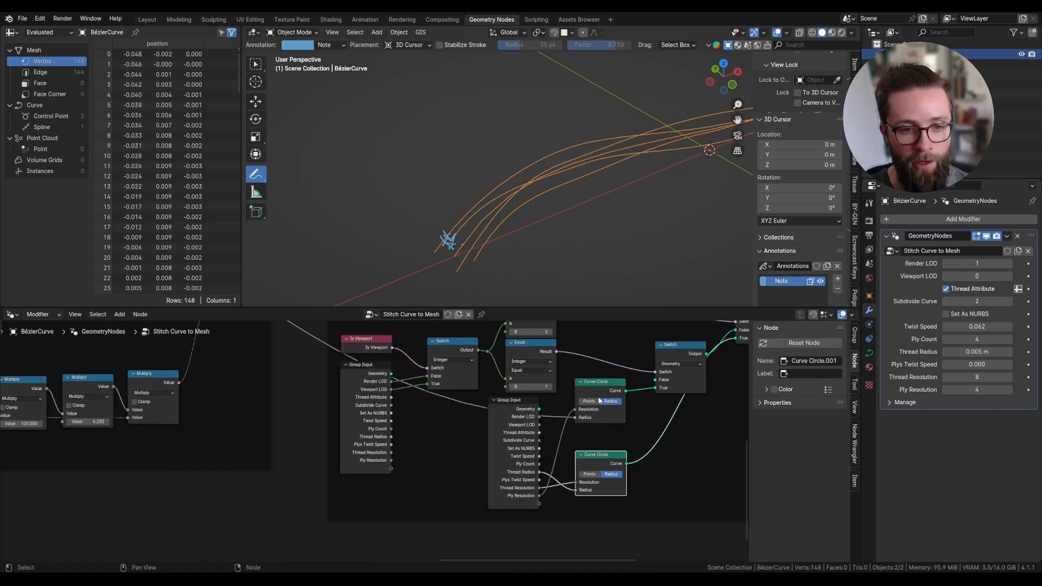
left_click_drag(606, 384, 604, 402)
Step: Add another Curve Circle node in the empty area below the existing frames
left_click_drag(656, 380, 620, 381)
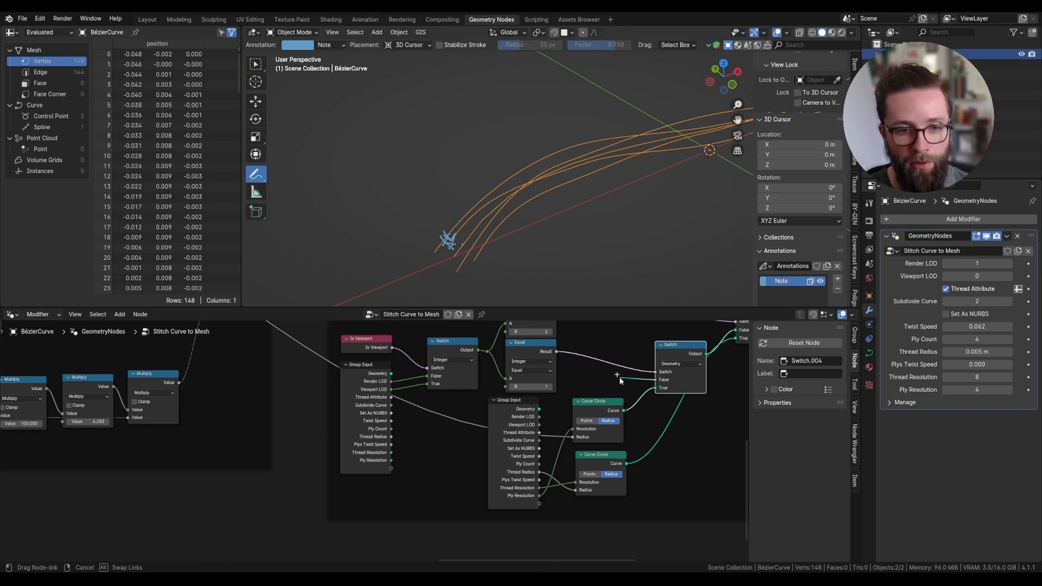
left_click_drag(620, 380, 620, 381)
key("shift+a")
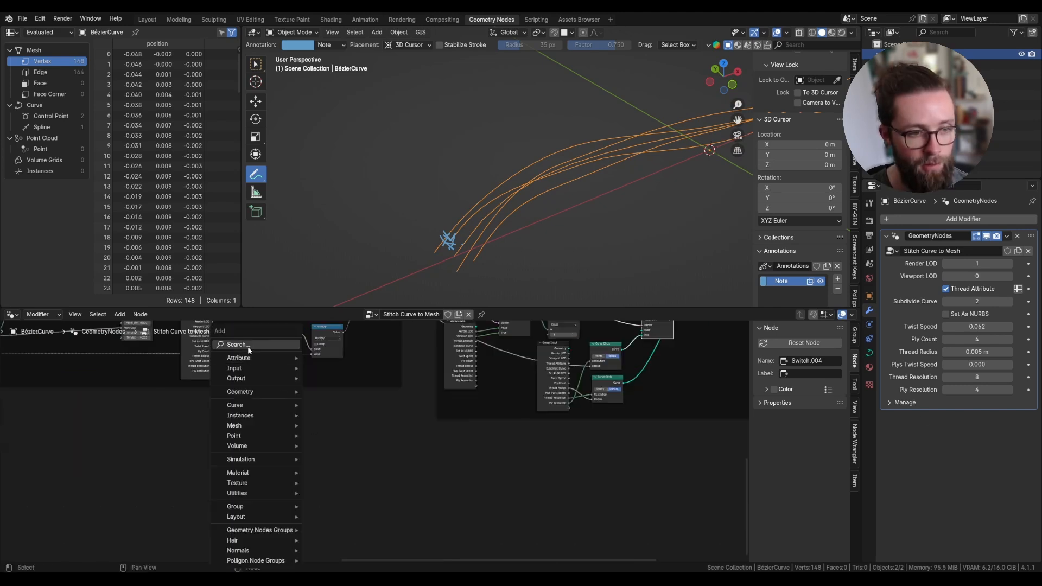
left_click(248, 347)
type("c")
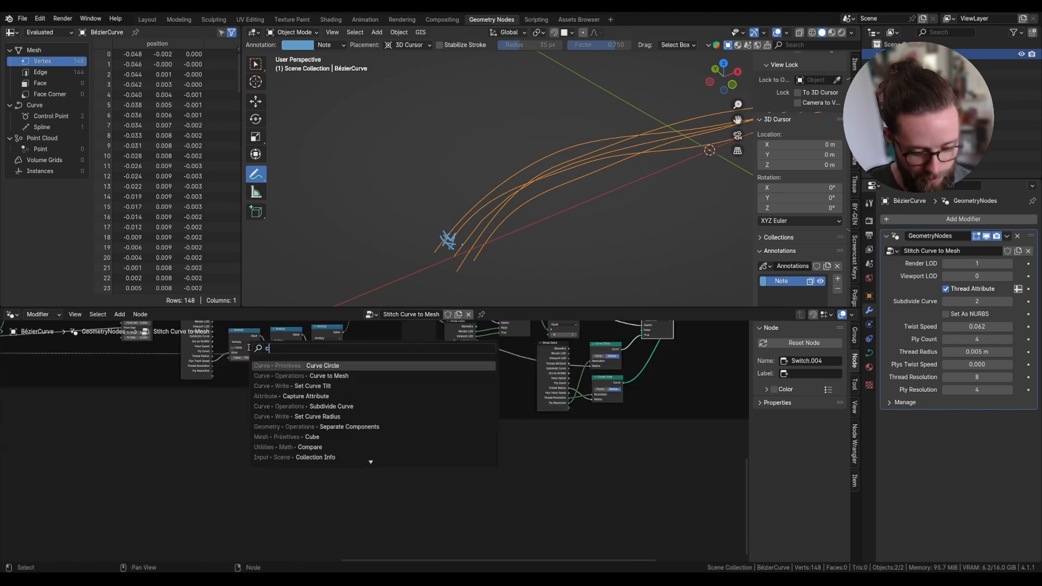
type("urv e")
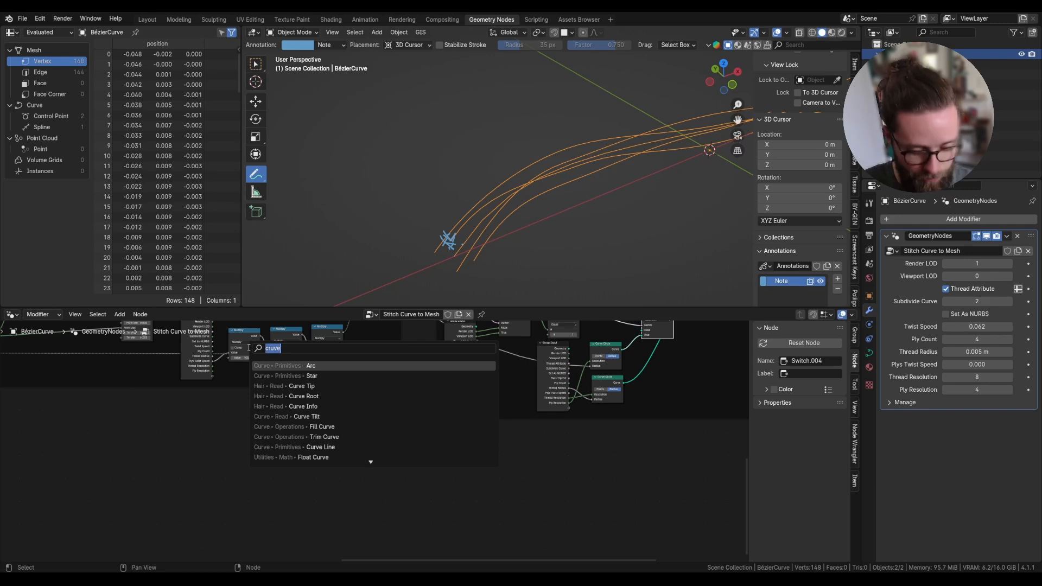
type("c")
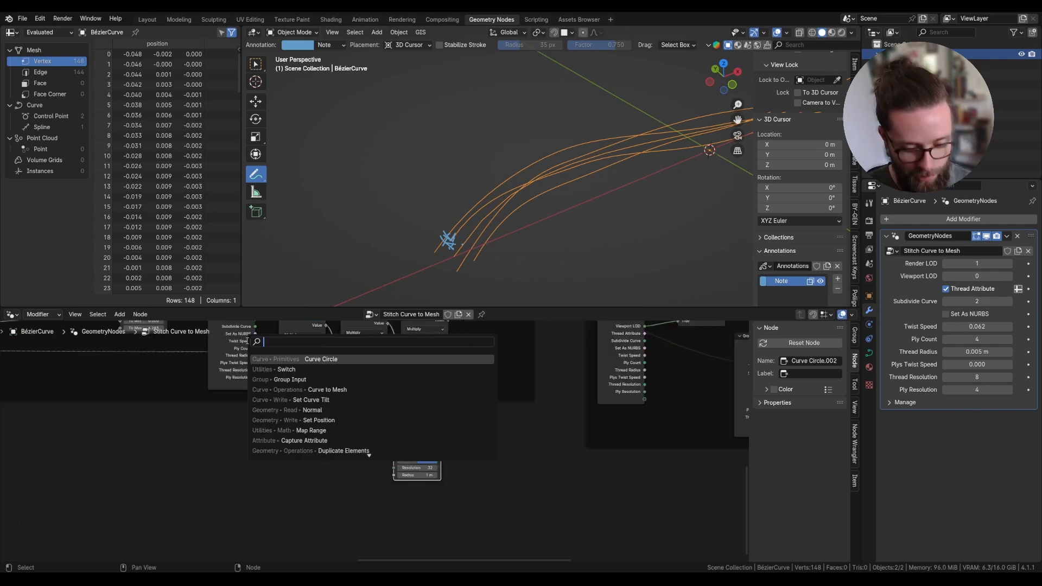
Step: Add a Group Input node beside the new Curve Circle and expose the circle's Radius and Resolution as new group inputs
type("group")
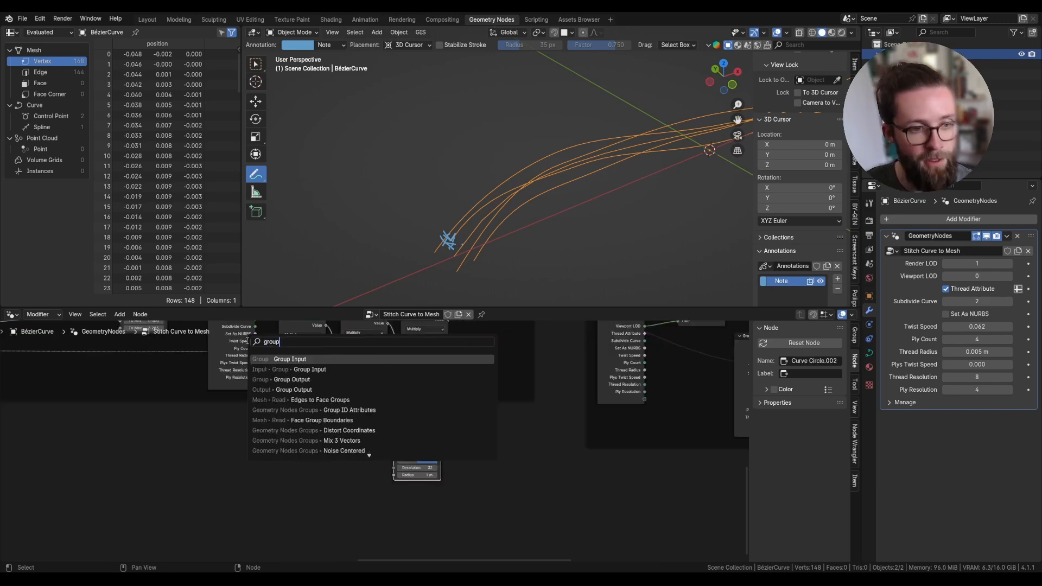
left_click(283, 360)
left_click(356, 471)
scroll(356, 471, "up", 4)
left_click_drag(368, 523, 417, 436)
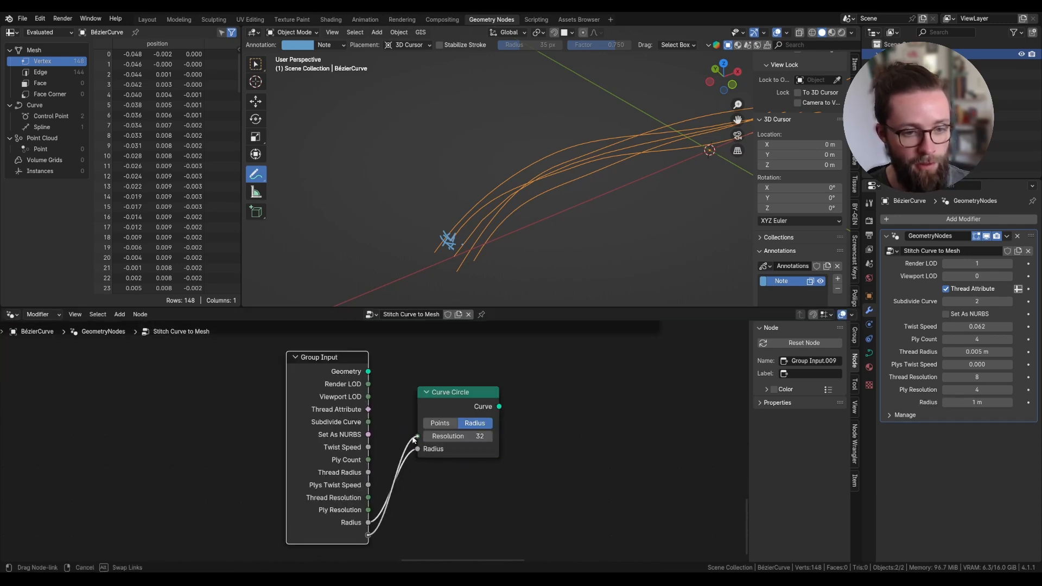
Step: Set the default value of the new Resolution group input to 3
left_click(855, 334)
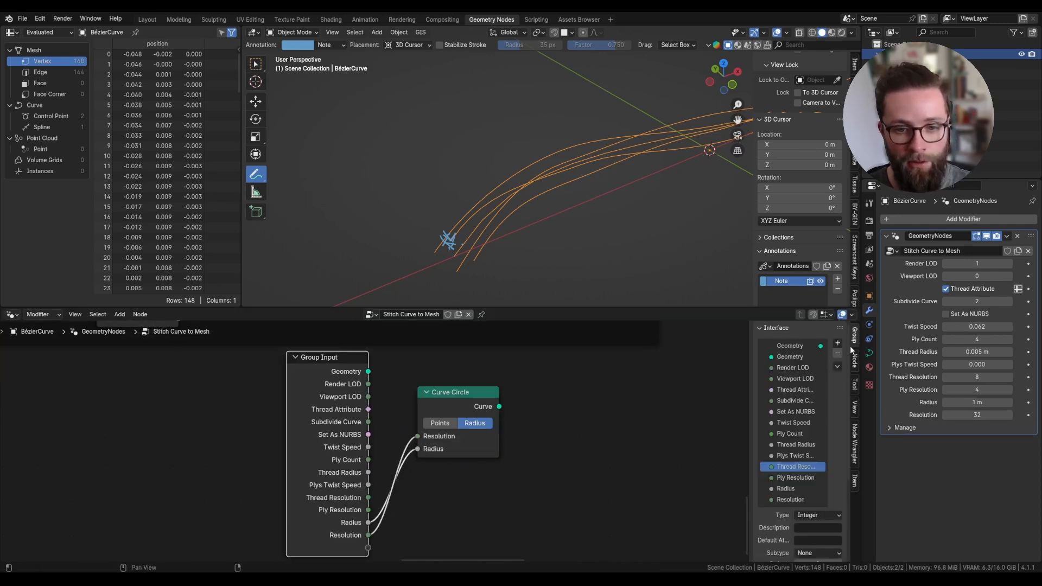
scroll(800, 434, "down", 3)
scroll(803, 457, "down", 2)
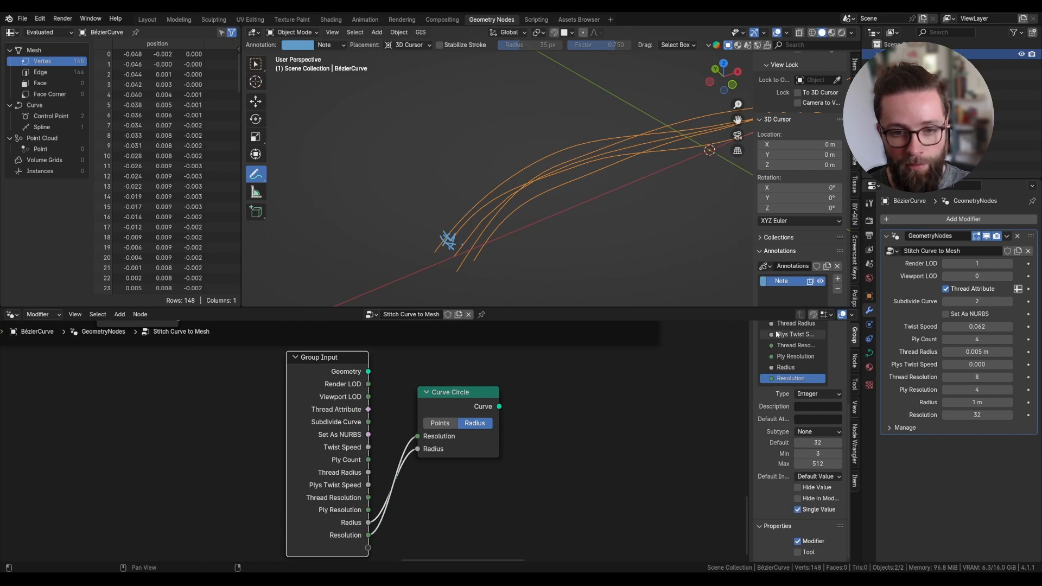
left_click(814, 379)
left_click(792, 389)
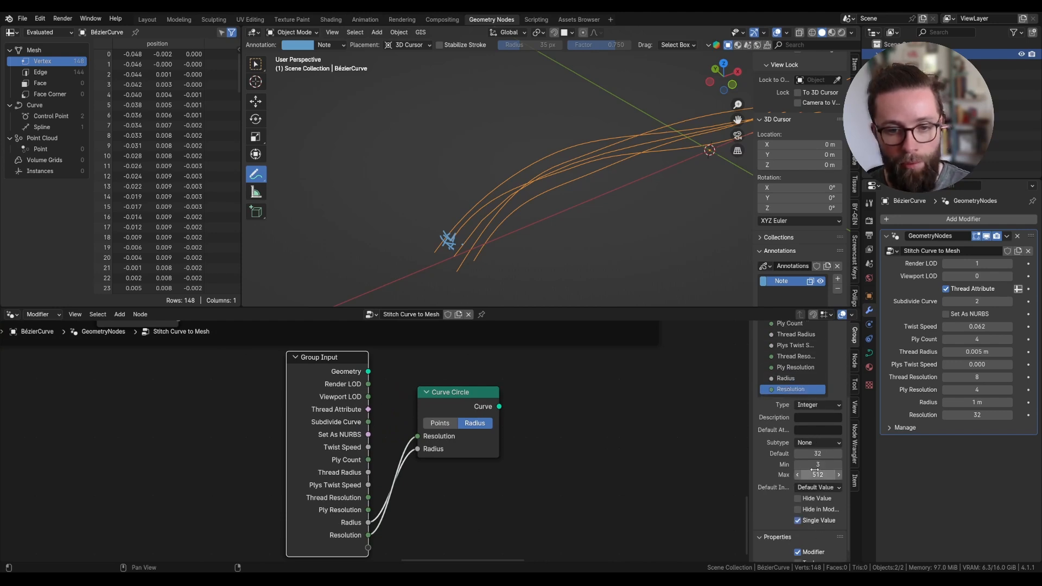
left_click(814, 453)
key("Return")
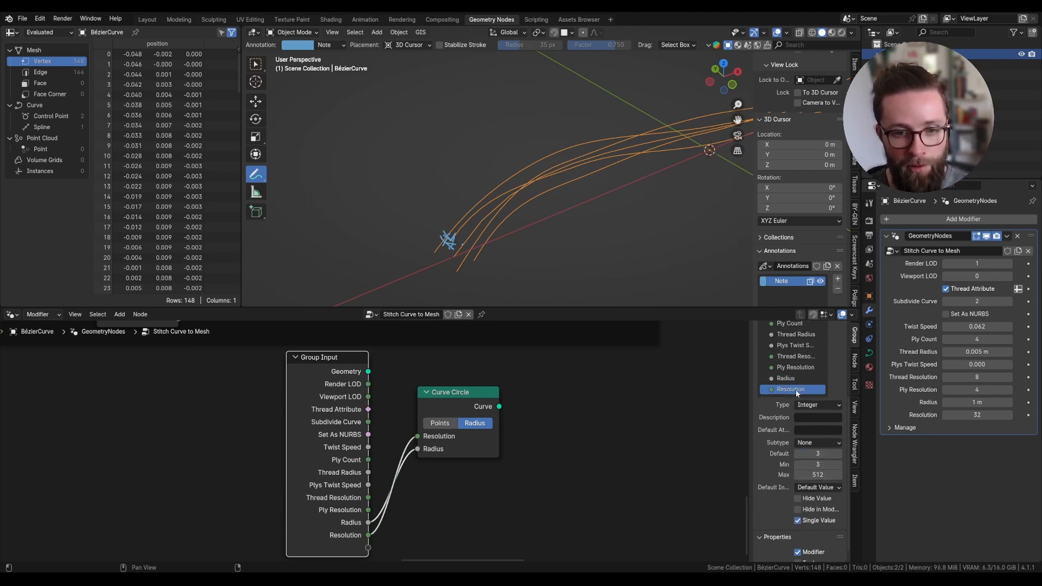
Step: Rename the new Resolution group input to Fiber Resolution
double_click(794, 389)
left_click(797, 389)
type("Fiber")
key("Return")
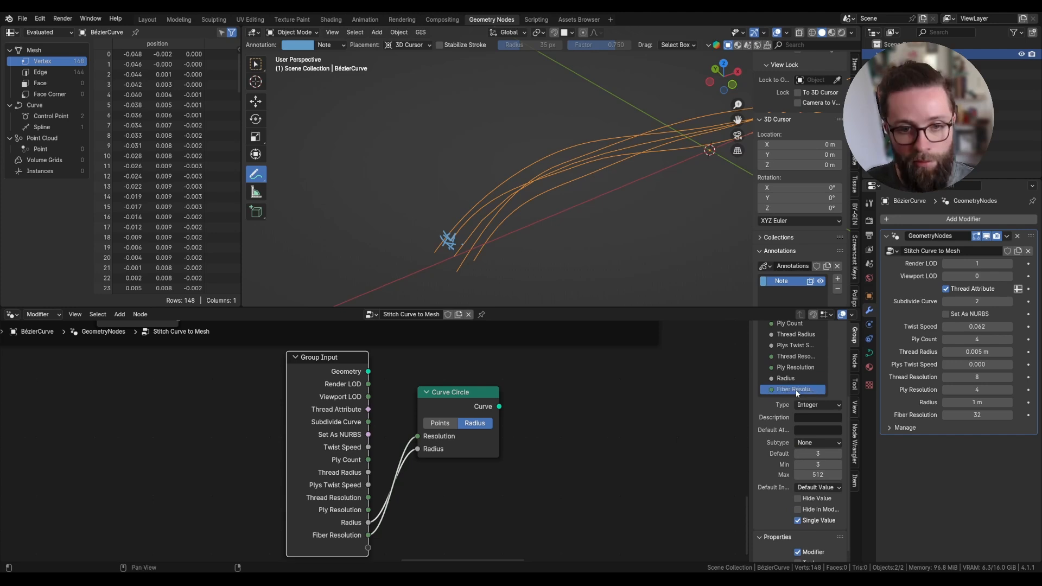
Step: Rename the new Radius group input to Fiber Radius
left_click(790, 378)
double_click(790, 377)
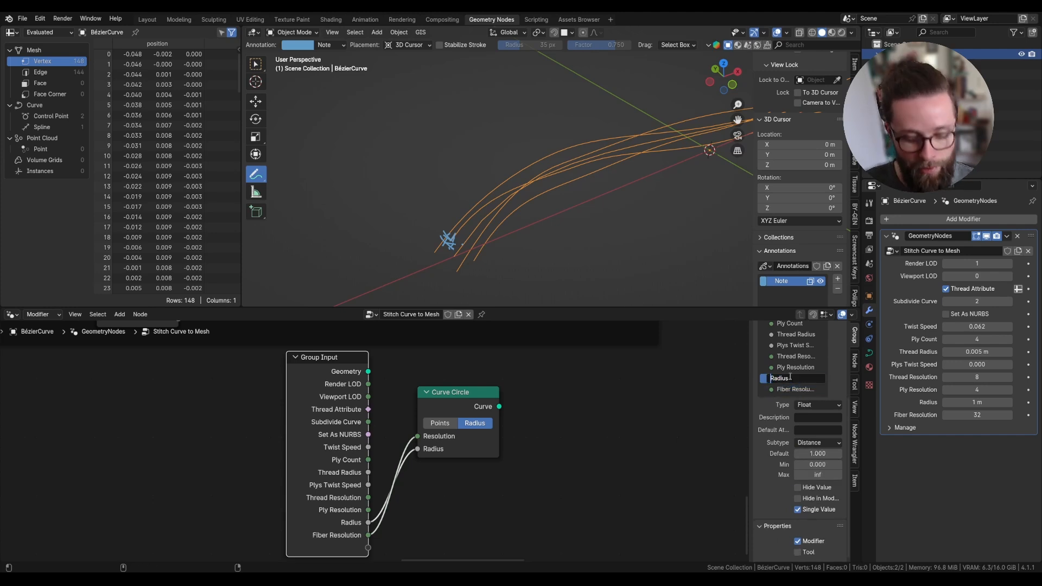
type("Fiber")
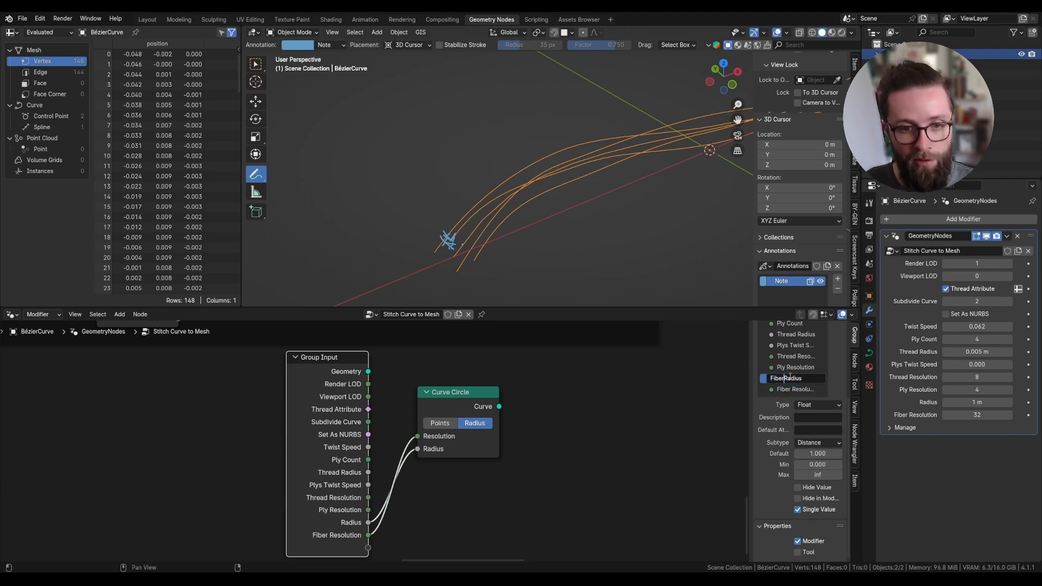
key("Return")
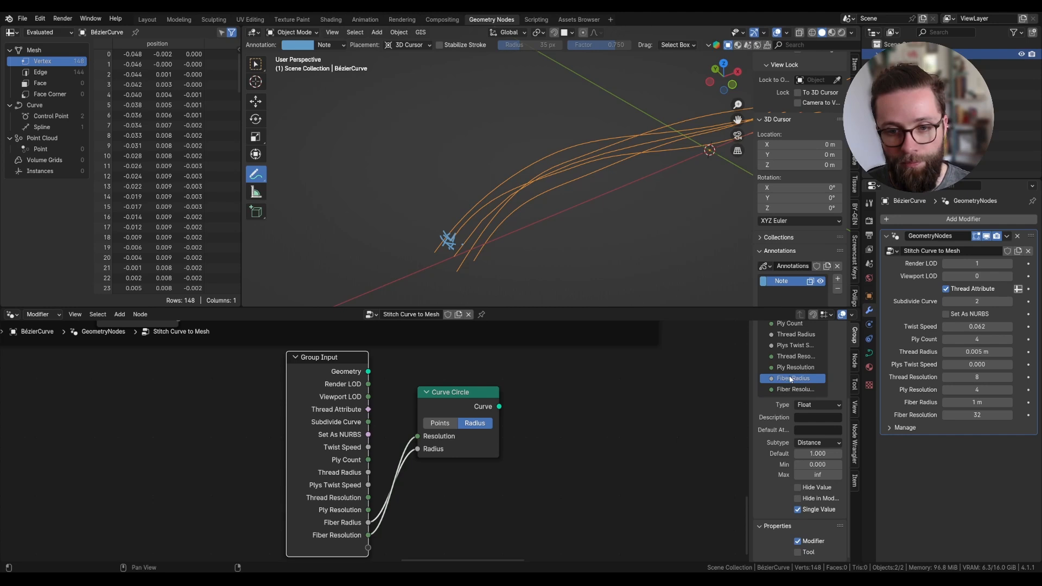
Step: Set the Fiber Radius default to 0.0001 m, and reset the modifier's Fiber Radius and Fiber Resolution to their defaults
left_click(809, 454)
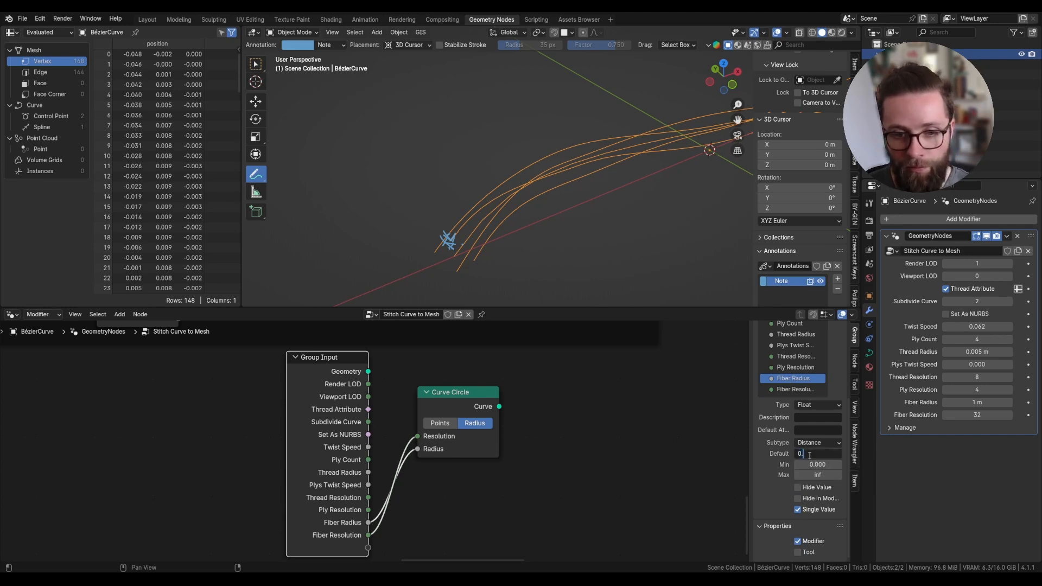
key("Return")
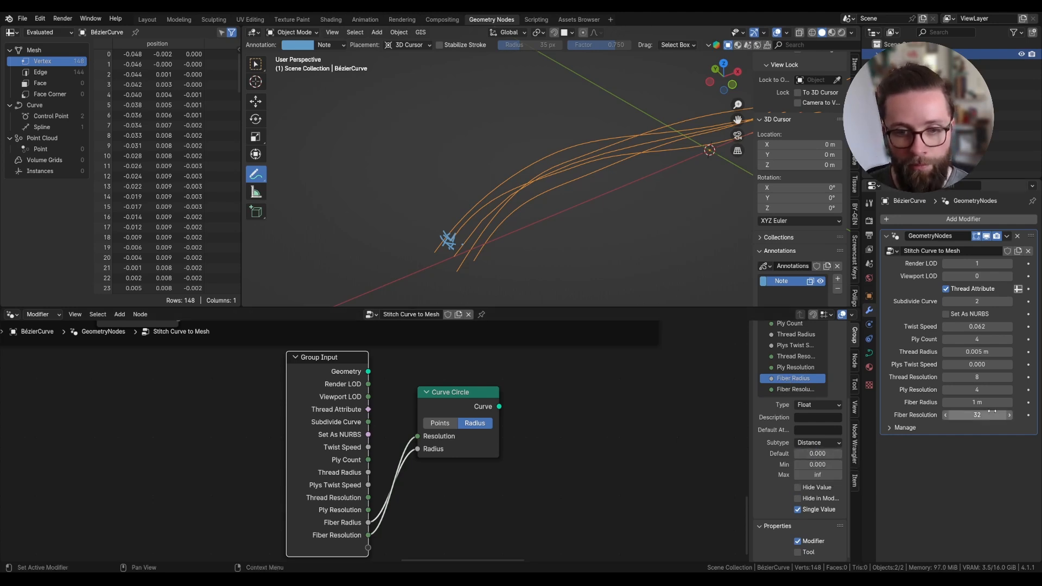
key("BackSpace")
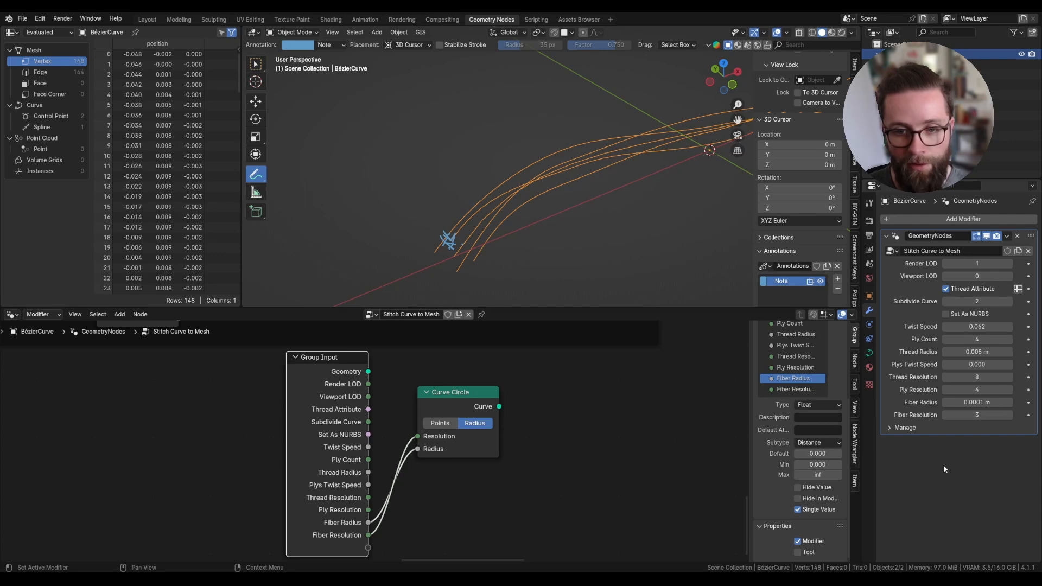
Step: Save the file and connect the fiber Curve Circle's output to the new Switch's False input
scroll(468, 483, "down", 7)
key("ctrl+s")
middle_click_drag(486, 464, 308, 492)
scroll(469, 472, "down", 3)
scroll(304, 494, "up", 6)
left_click_drag(296, 503, 587, 462)
scroll(593, 450, "down", 2)
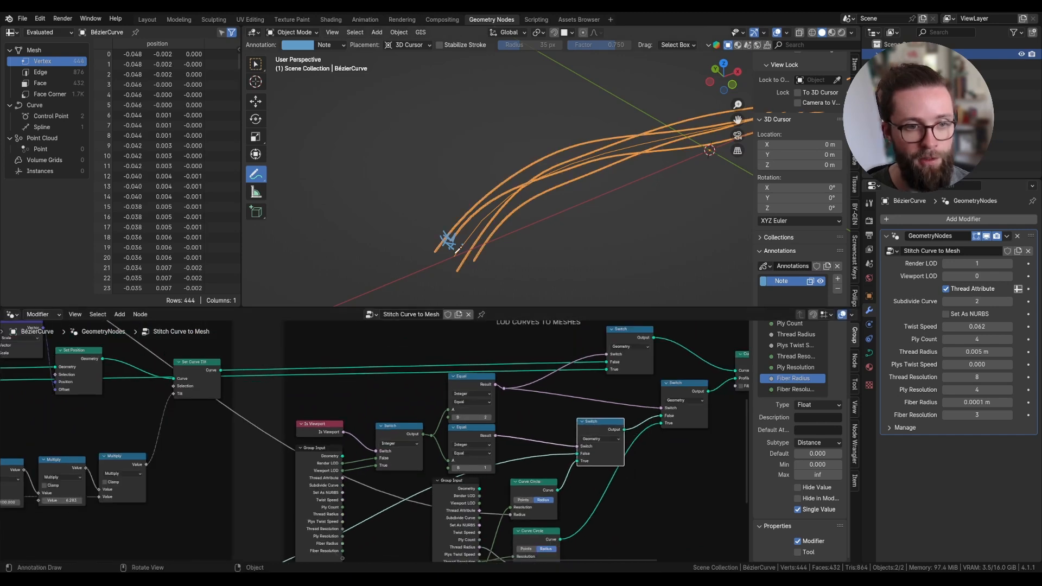
Step: Erase the annotation strokes at the end of the twisted curves
middle_click_drag(456, 247, 453, 243)
left_click_drag(449, 243, 452, 233, "ctrl")
mouse_move(455, 232)
middle_mouse_down()
mouse_move(414, 225)
mouse_move(458, 245)
middle_mouse_up()
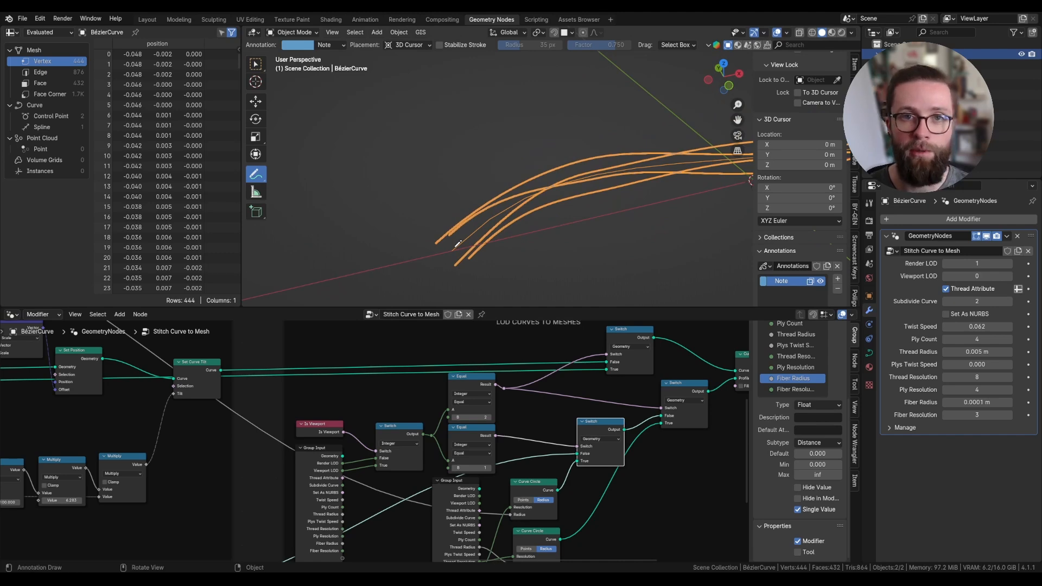
scroll(454, 429, "down", 10)
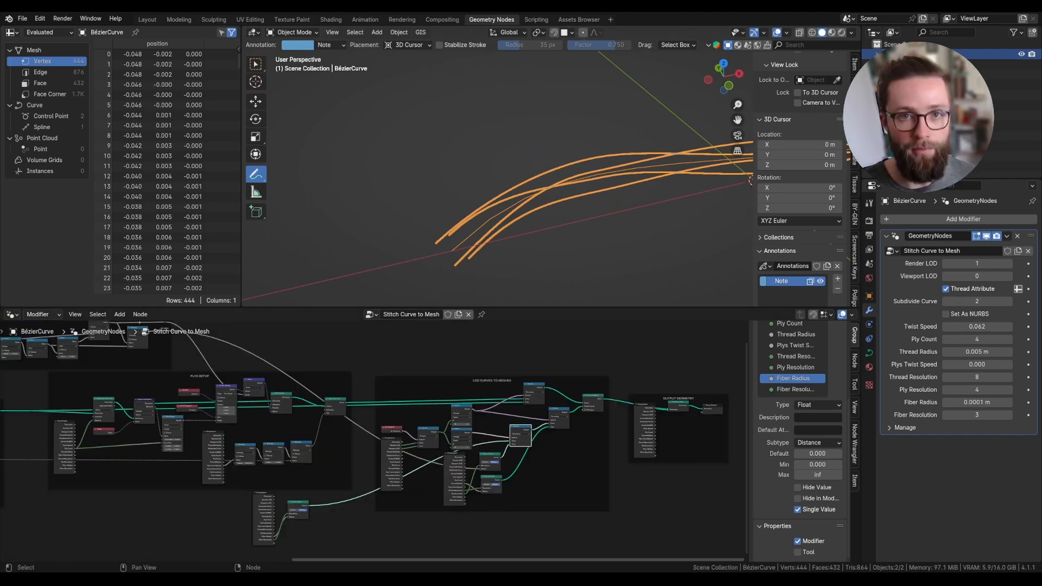
Step: Reposition the fiber Group Input and Curve Circle nodes in the open area below the framed node groups
middle_click_drag(266, 556, 336, 481)
scroll(336, 481, "up", 7)
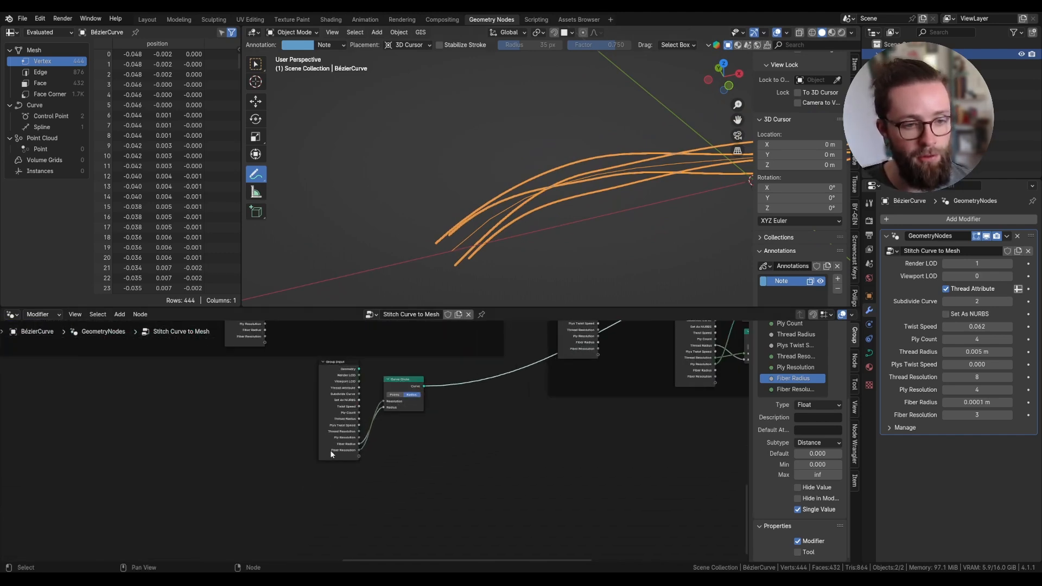
left_click_drag(329, 461, 397, 391)
key("g")
left_click(339, 441)
scroll(334, 412, "up", 5)
middle_click_drag(333, 394, 467, 389)
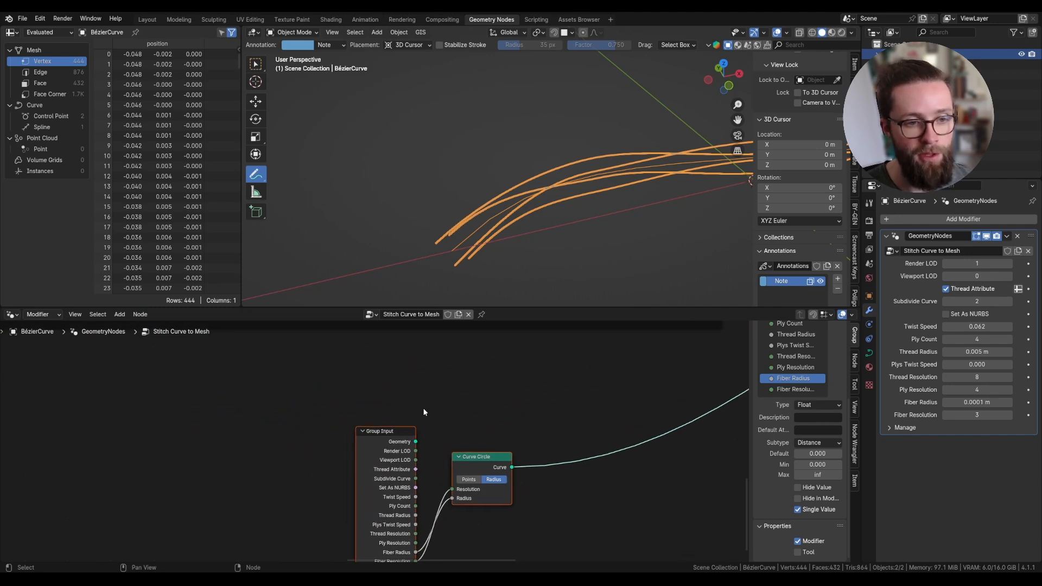
left_click_drag(395, 432, 265, 481)
left_click_drag(465, 458, 385, 514)
middle_click_drag(406, 460, 425, 396)
Step: Add a Points node above the Curve Circle and feed both into a new Instance on Points node
key("shift+a")
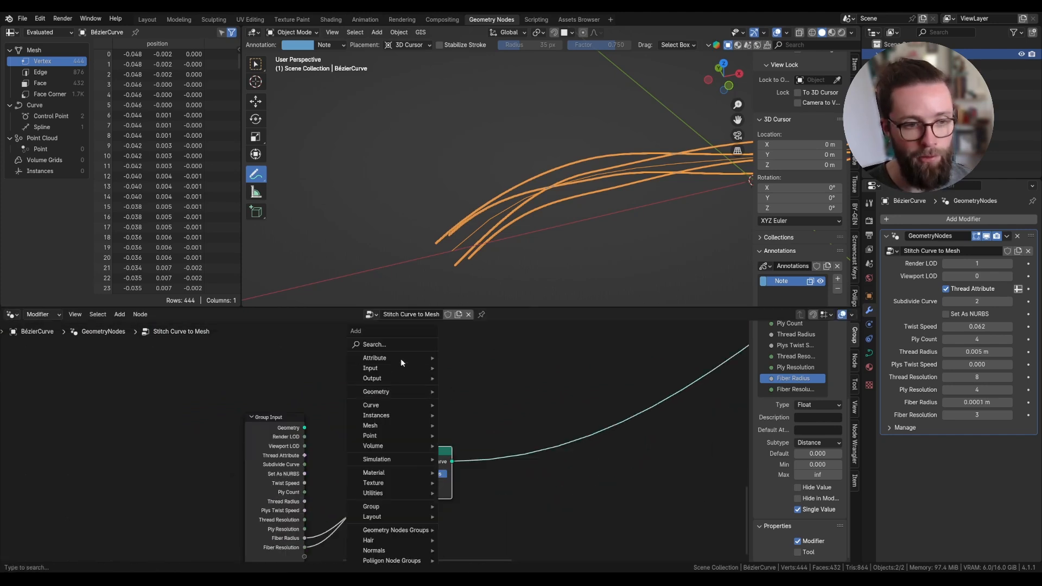
type("point")
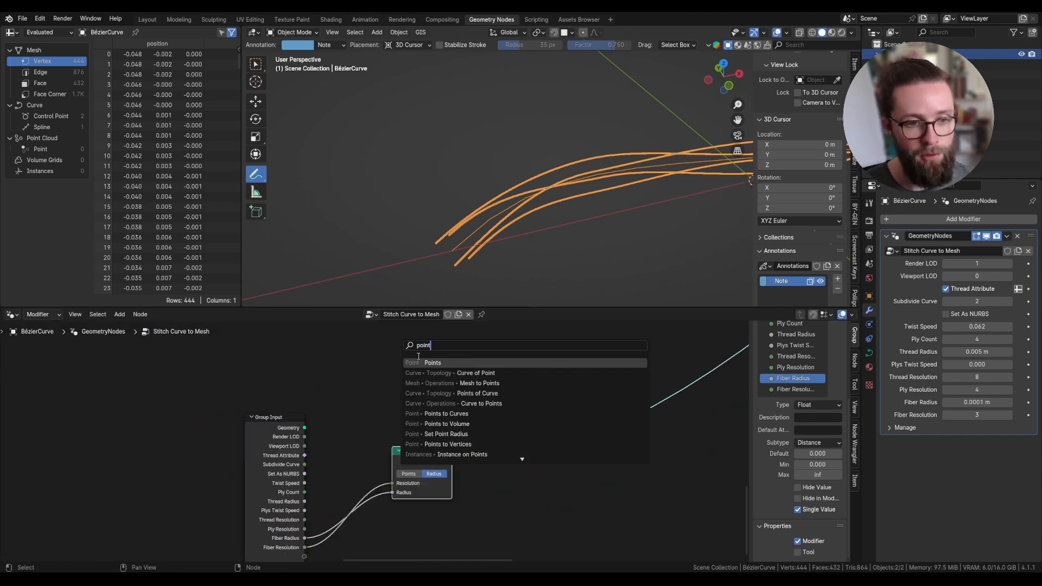
key("Return")
left_click(419, 358)
left_click_drag(449, 367, 484, 372)
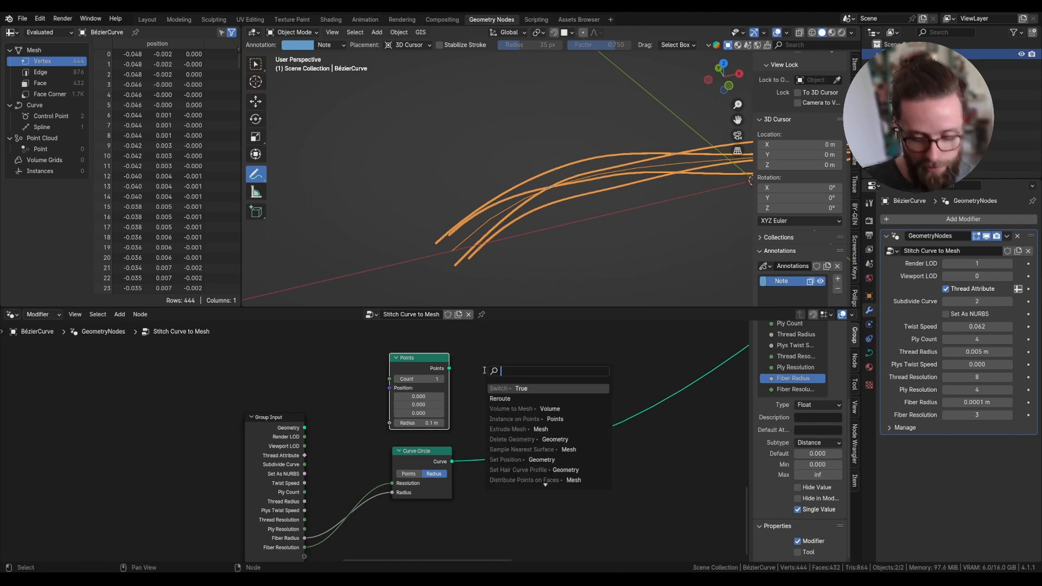
type("instan")
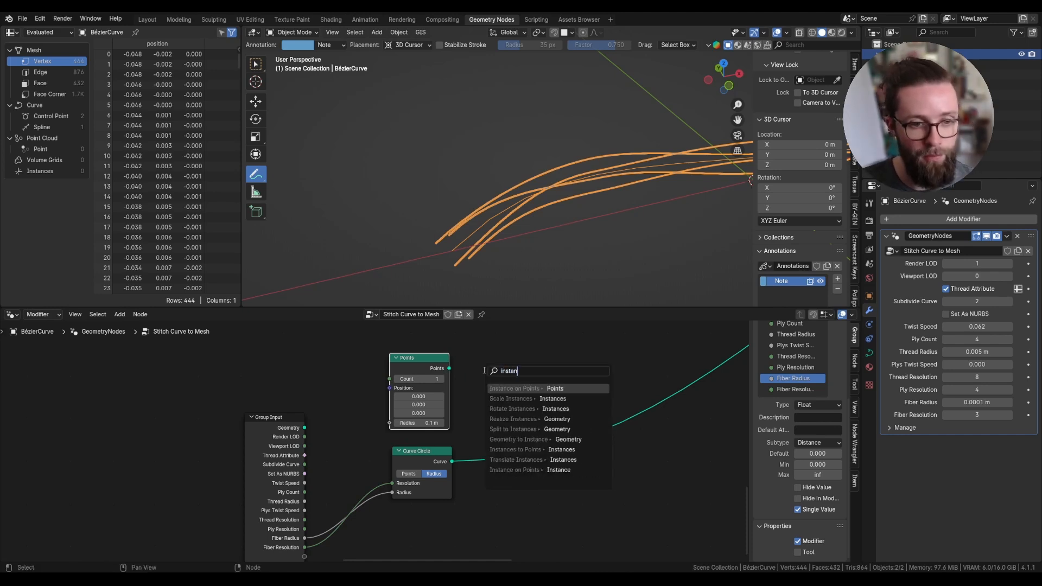
key("Return")
Step: Insert a Realize Instances node on the link leaving Instance on Points
key("shift+a")
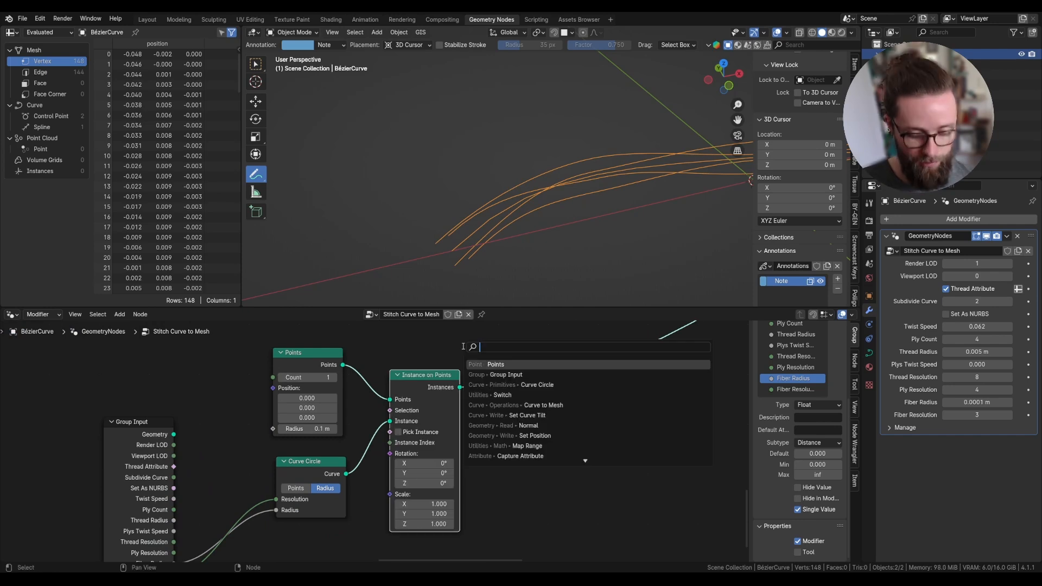
type("re")
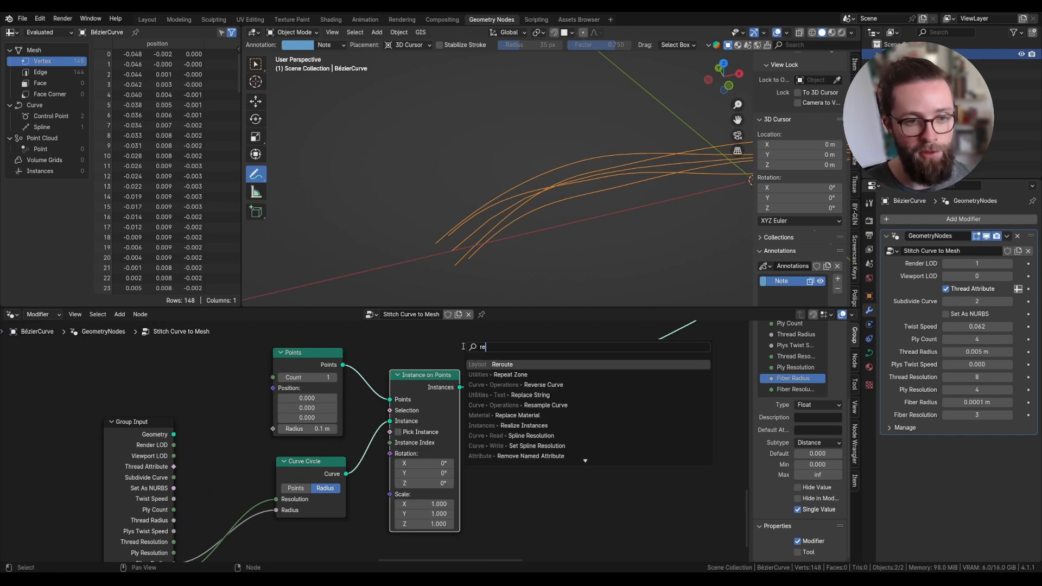
type("ale")
left_click(524, 385)
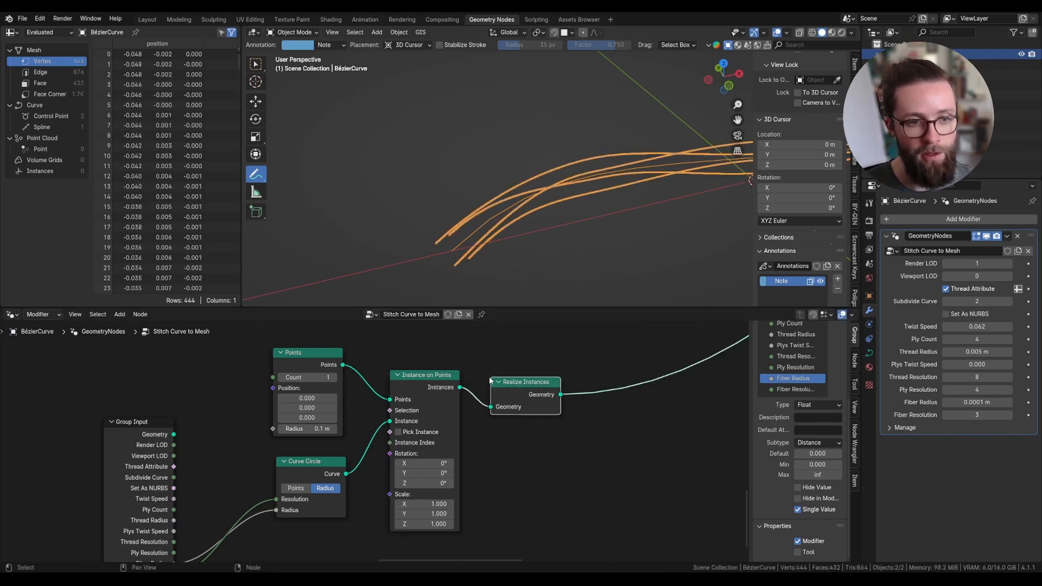
left_click(534, 393)
Step: Expose the Points node's Count as a new group input through the fiber Group Input node
middle_click_drag(458, 251, 487, 187)
scroll(213, 531, "down", 2)
middle_click_drag(213, 532, 364, 485)
scroll(341, 487, "up", 1)
middle_click_drag(349, 519, 349, 526)
left_click_drag(326, 540, 418, 348)
Step: Rename the new Count group input to Fiber Count
left_click(784, 400)
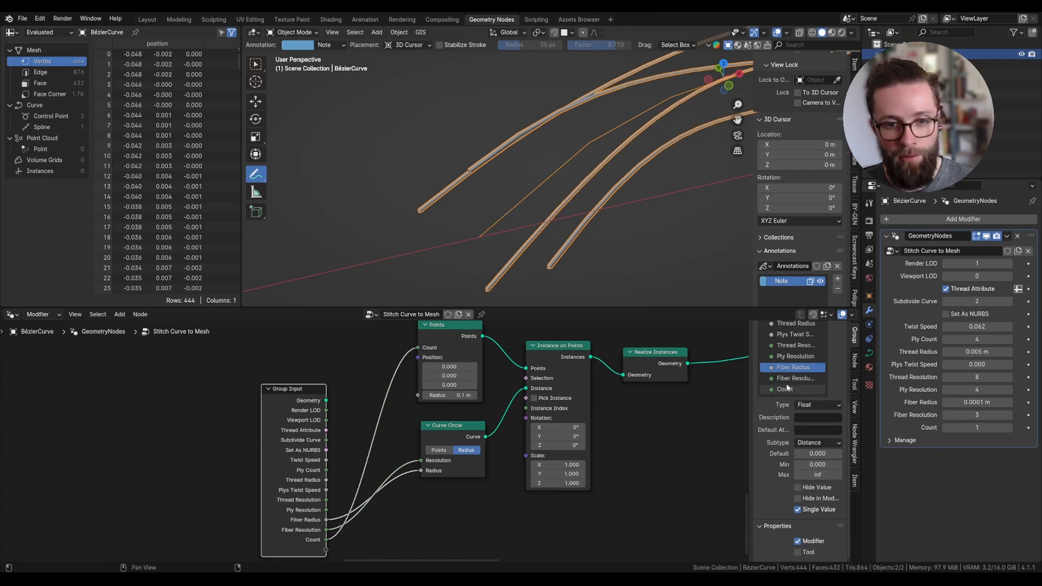
double_click(782, 390)
type("Fiber")
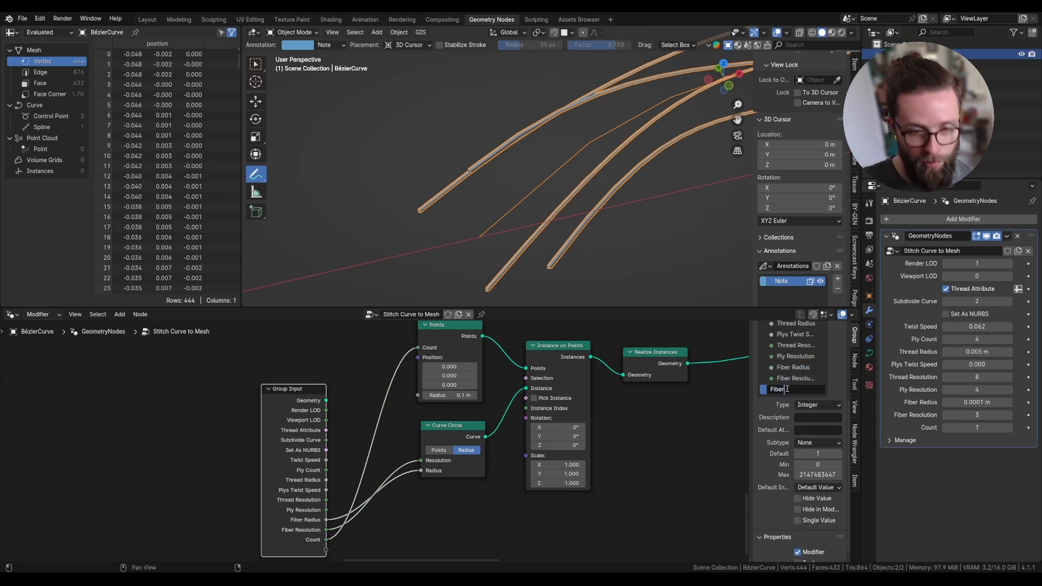
type(" Count")
key("Return")
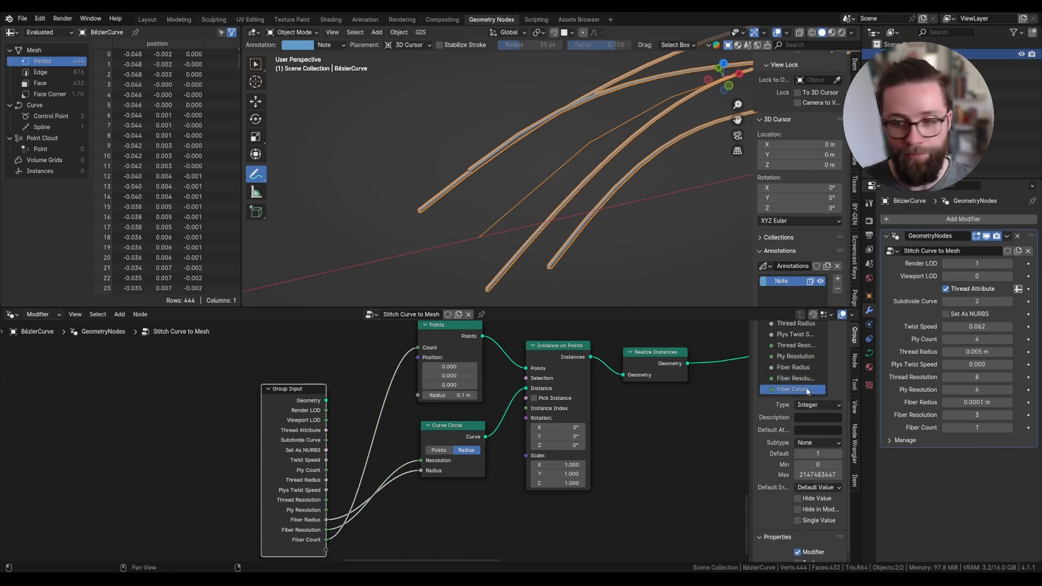
Step: Set the Fiber Count input's default to 4 and its minimum to 1
left_click(816, 454)
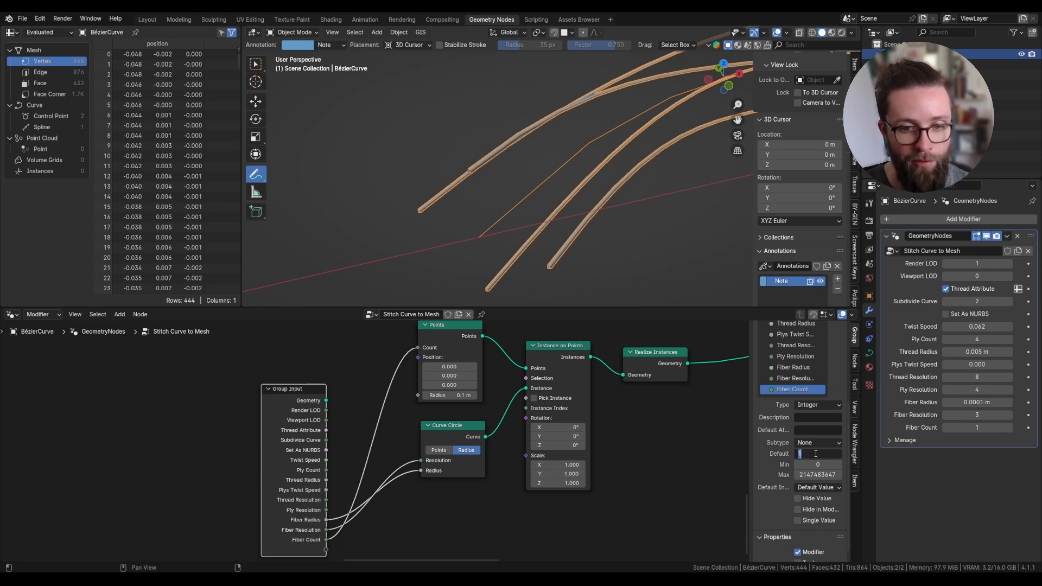
type("4")
left_click(817, 465)
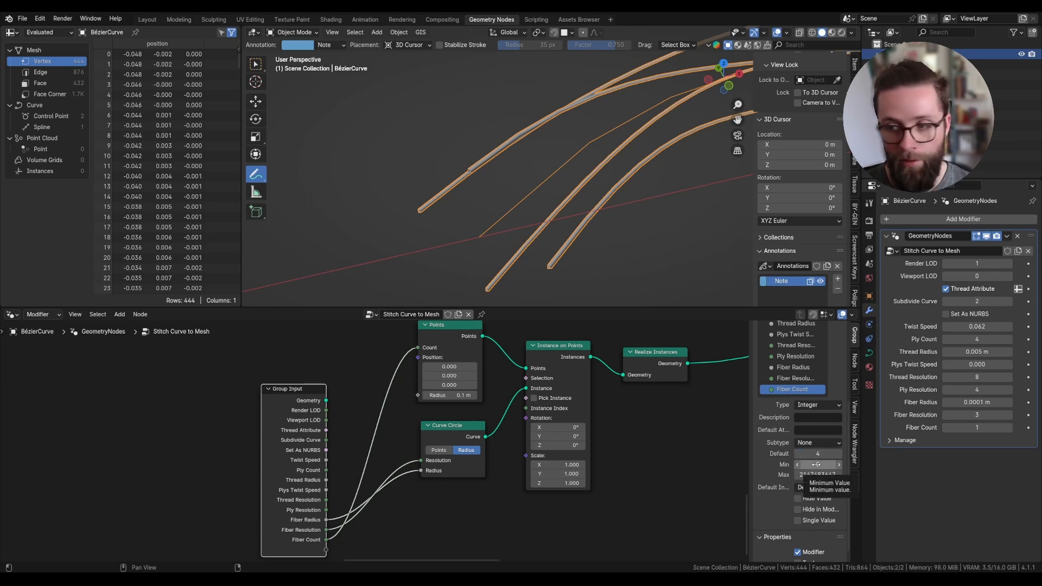
type("1")
key("Return")
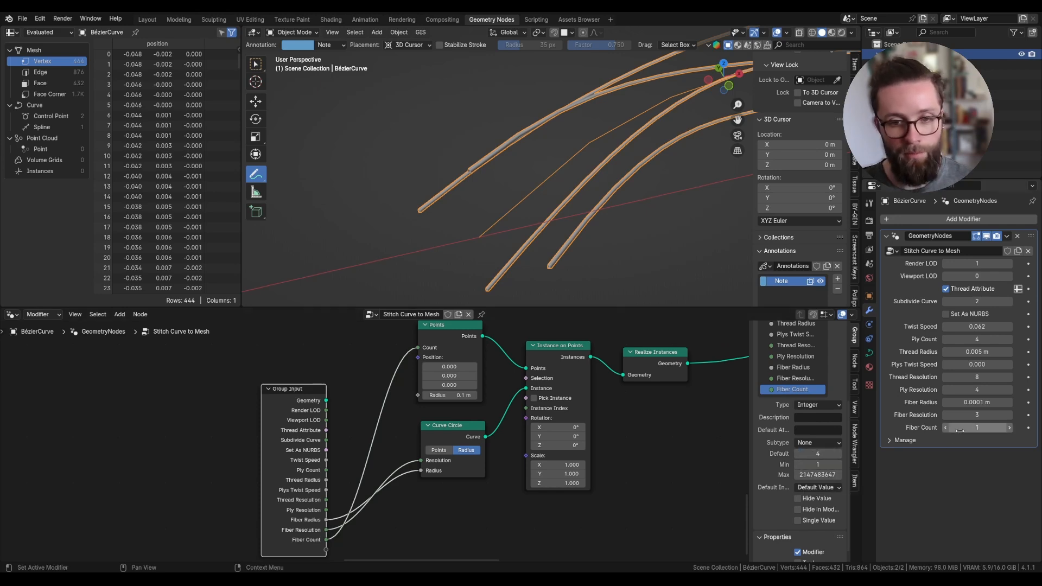
Step: Restrict Fiber Count to a single value and set the modifier's Fiber Count to 24
key("BackSpace")
left_click(805, 520)
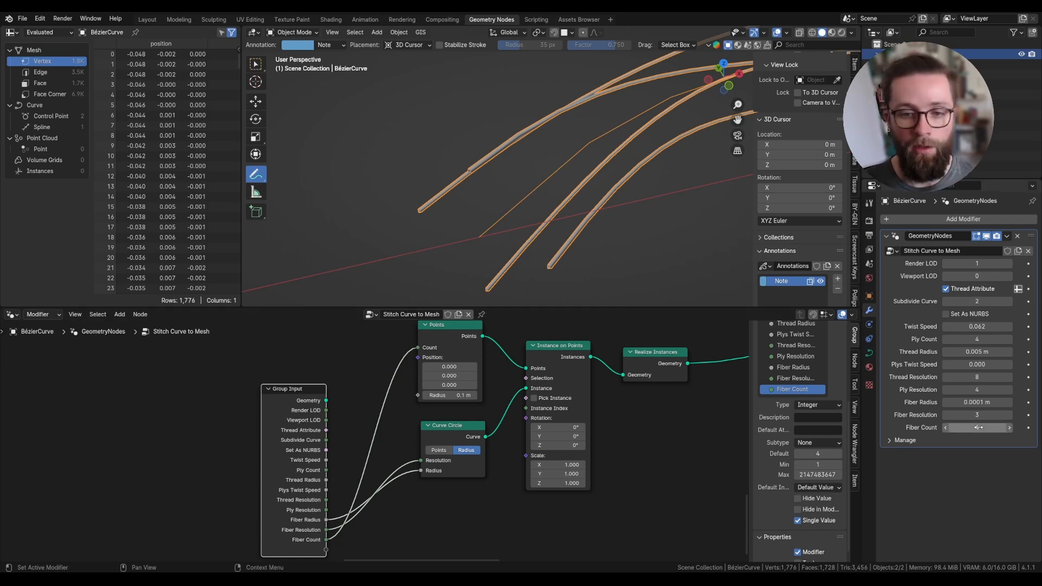
mouse_move(975, 428)
left_mouse_down()
mouse_move(1007, 428)
mouse_move(954, 428)
mouse_move(993, 429)
left_mouse_up()
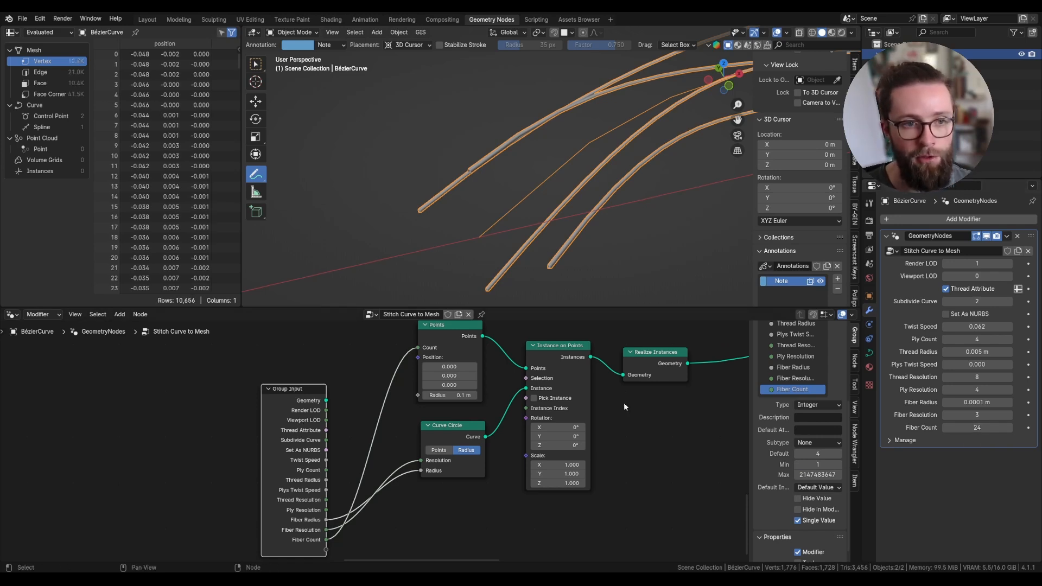
Step: Drive the Points node's Position with a new vector Random Value node
scroll(439, 393, "down", 2)
left_click_drag(333, 455, 302, 477)
middle_click_drag(452, 415, 553, 435)
left_click_drag(531, 397, 441, 375)
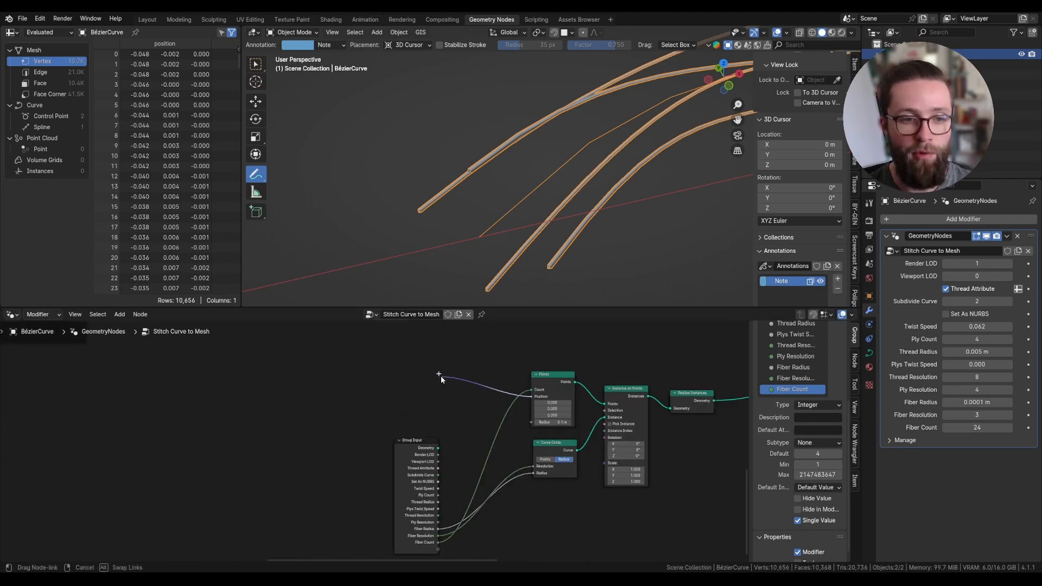
type("rand")
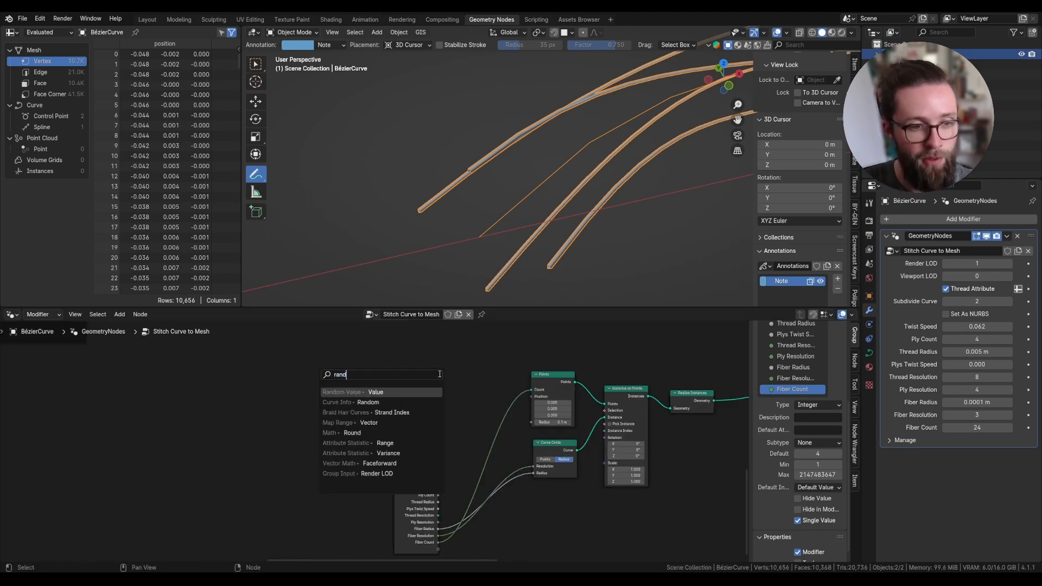
left_click(381, 390)
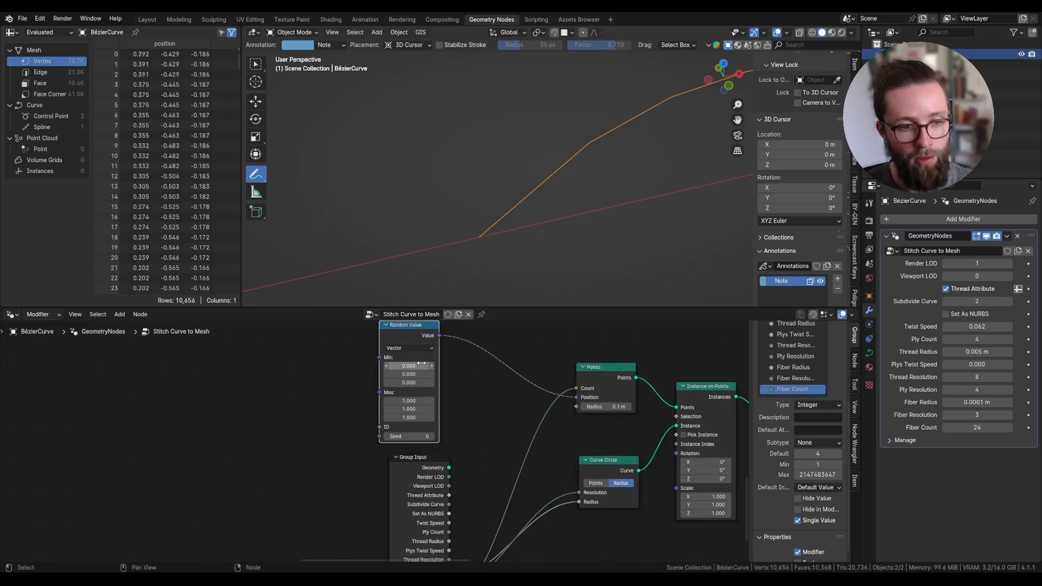
Step: Set the Random Value range from -0.001 to 0.001 on all axes and raise the modifier's Fiber Count to 653
left_click_drag(421, 365, 403, 383, "shift")
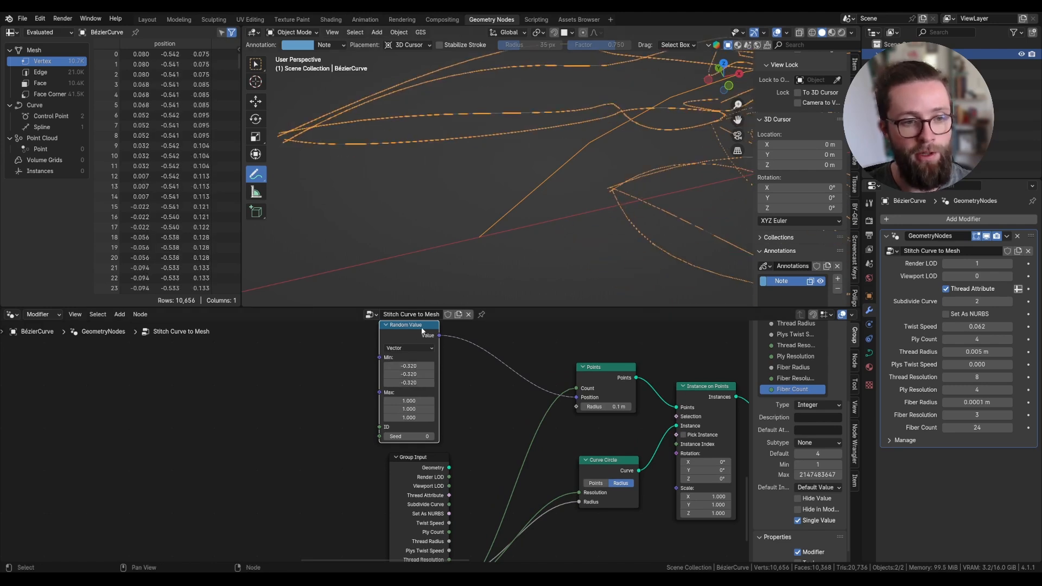
mouse_move(404, 218)
left_mouse_down()
mouse_move(467, 239)
mouse_move(460, 190)
mouse_move(406, 186)
left_mouse_up()
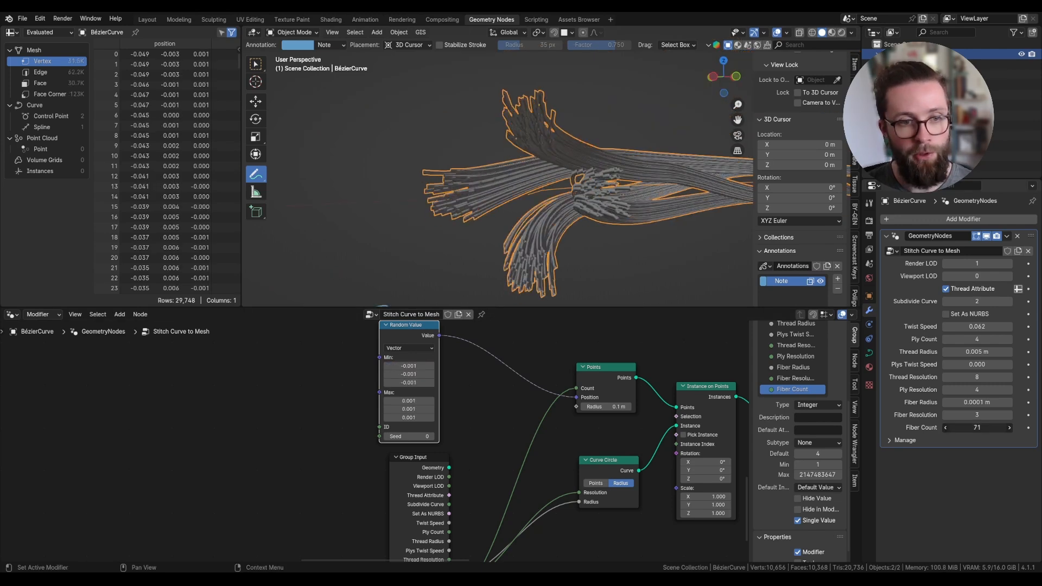
left_click_drag(977, 428, 1011, 428)
middle_click_drag(548, 185, 449, 242)
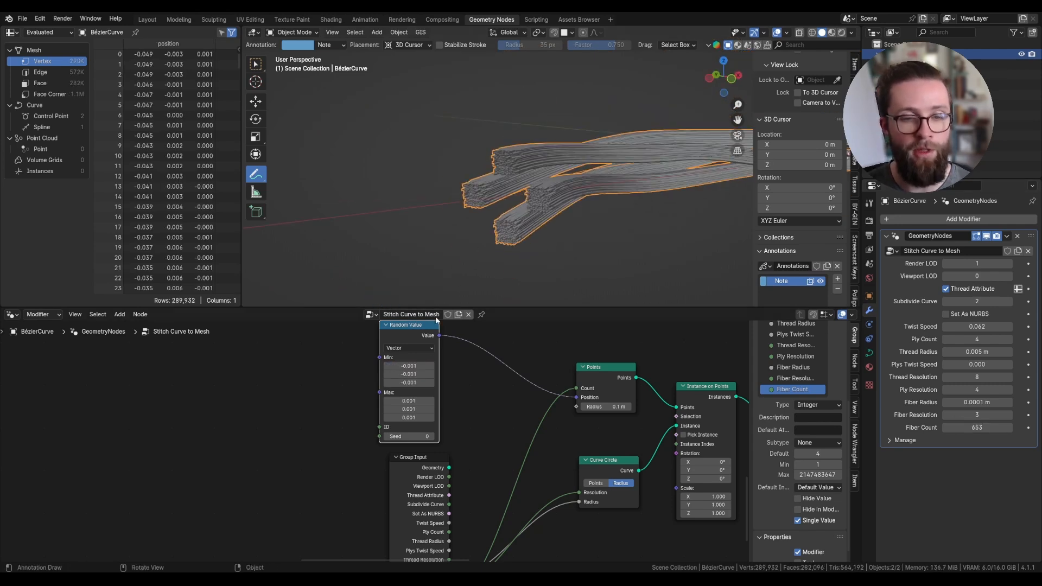
Step: Delete the vector Random Value node that drives the Points position
left_click_drag(401, 334, 394, 336)
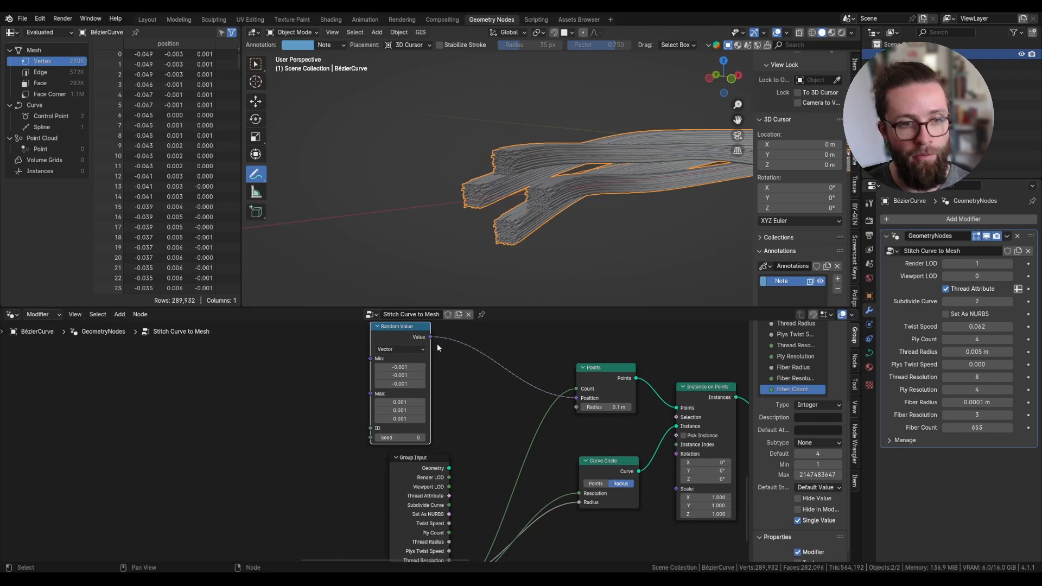
key("x")
middle_click_drag(437, 344, 519, 353)
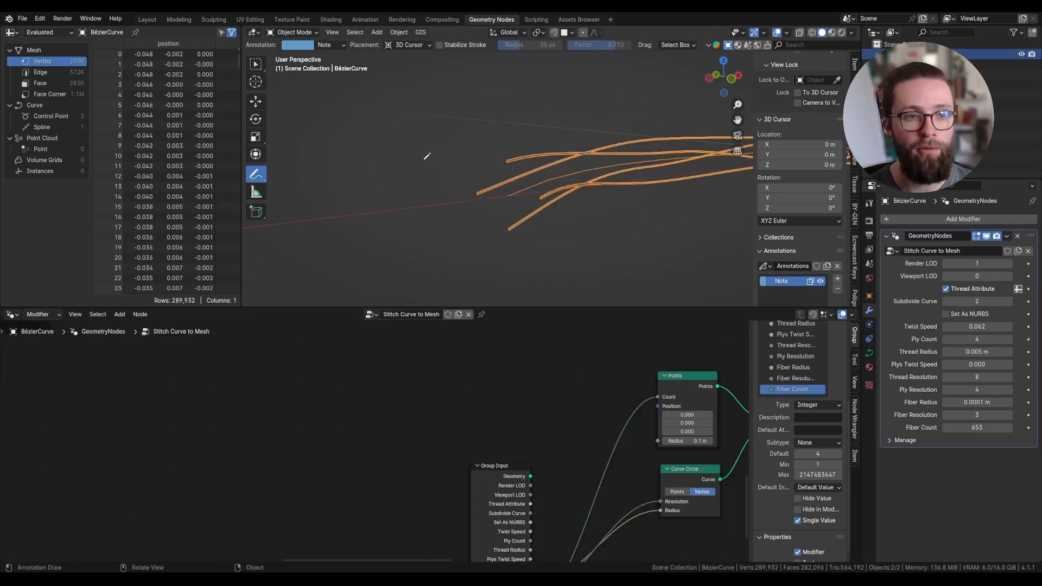
Step: Annotate the viewport beside the curve ends with a straight upward arrow, a curved arrow and rough circles around them
mouse_move(379, 145)
left_mouse_down()
mouse_move(367, 228)
mouse_move(456, 229)
left_mouse_up()
left_click_drag(428, 221, 432, 245)
left_click_drag(372, 158, 396, 129)
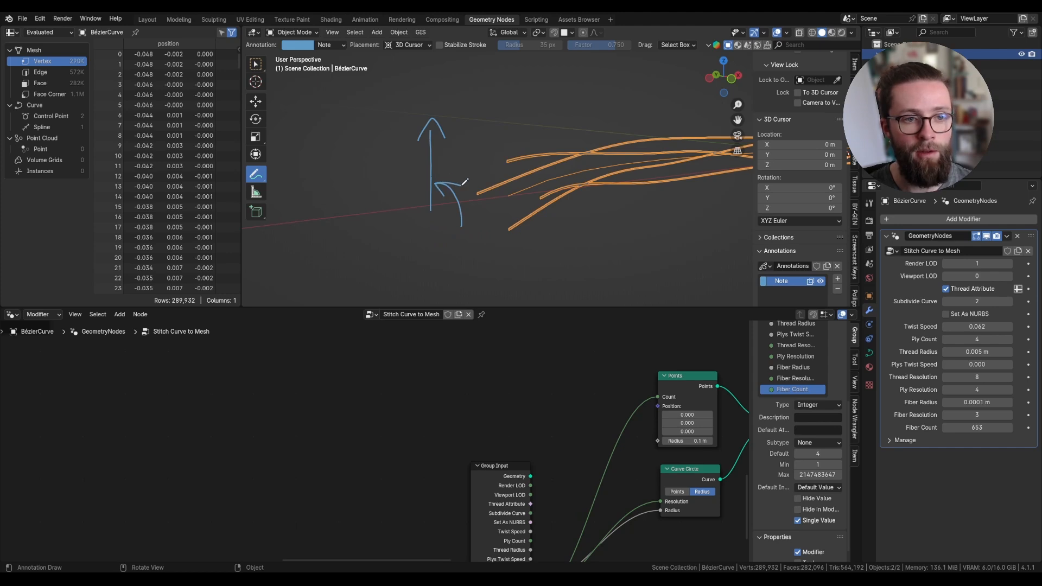
scroll(471, 464, "up", 3)
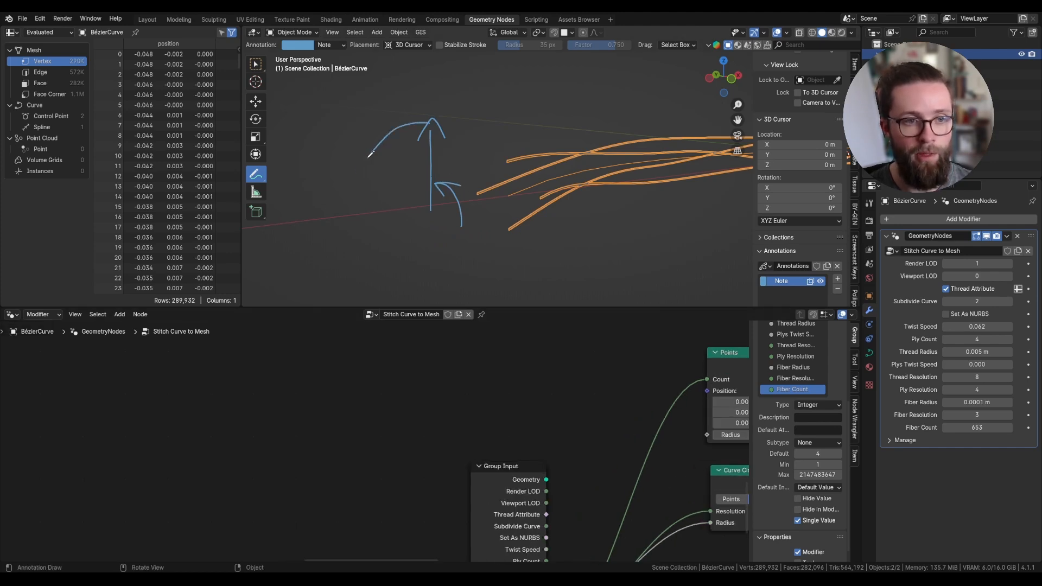
mouse_move(371, 154)
left_mouse_down()
mouse_move(418, 275)
mouse_move(512, 130)
mouse_move(422, 118)
mouse_move(417, 160)
mouse_move(369, 250)
left_mouse_up()
key("shift+a")
type("floa")
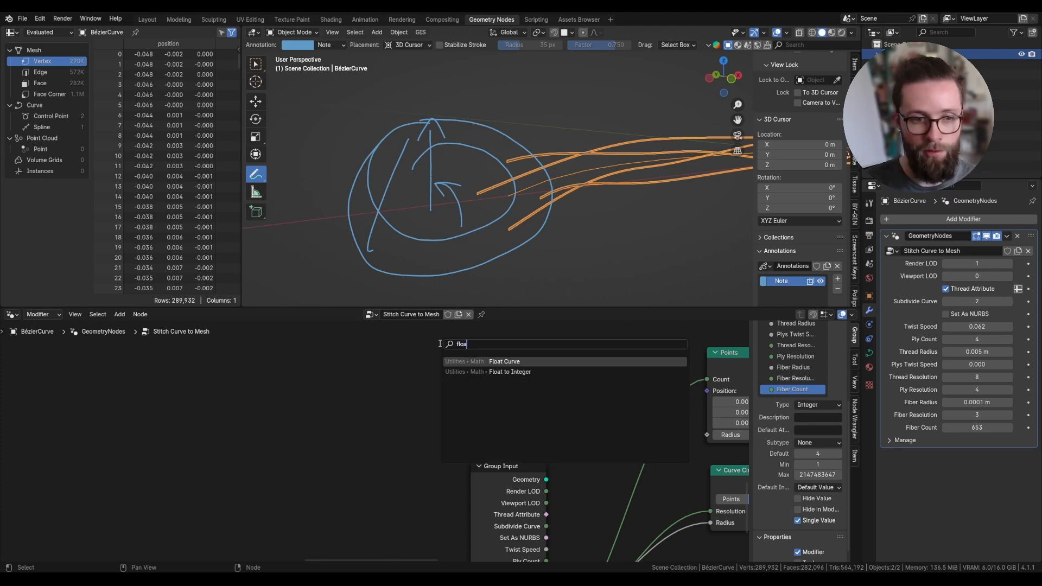
key("Escape")
Step: Add a float Random Value node and place it above the fiber Group Input
key("shift+a")
type("rand")
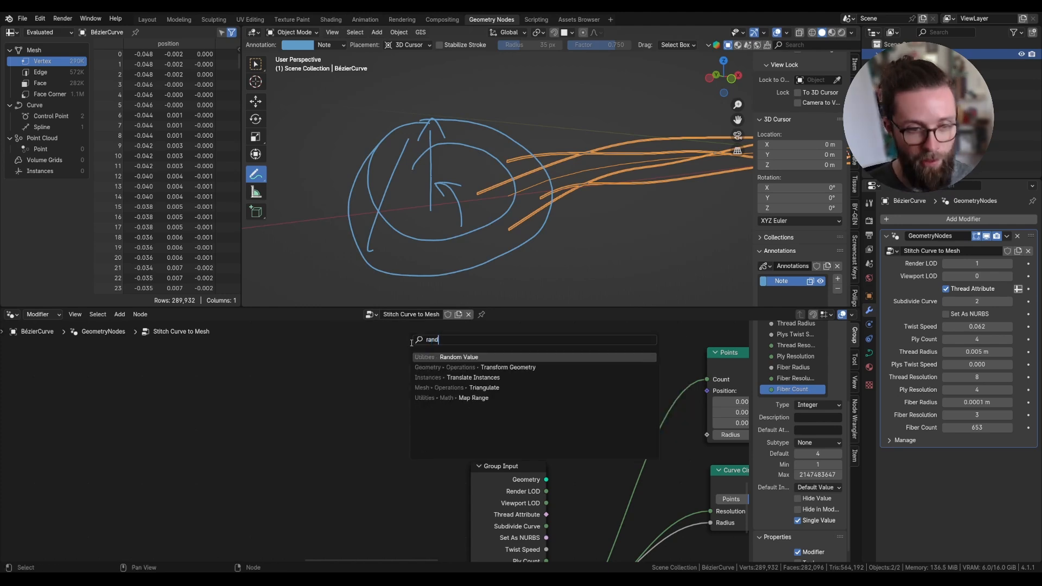
left_click(460, 357)
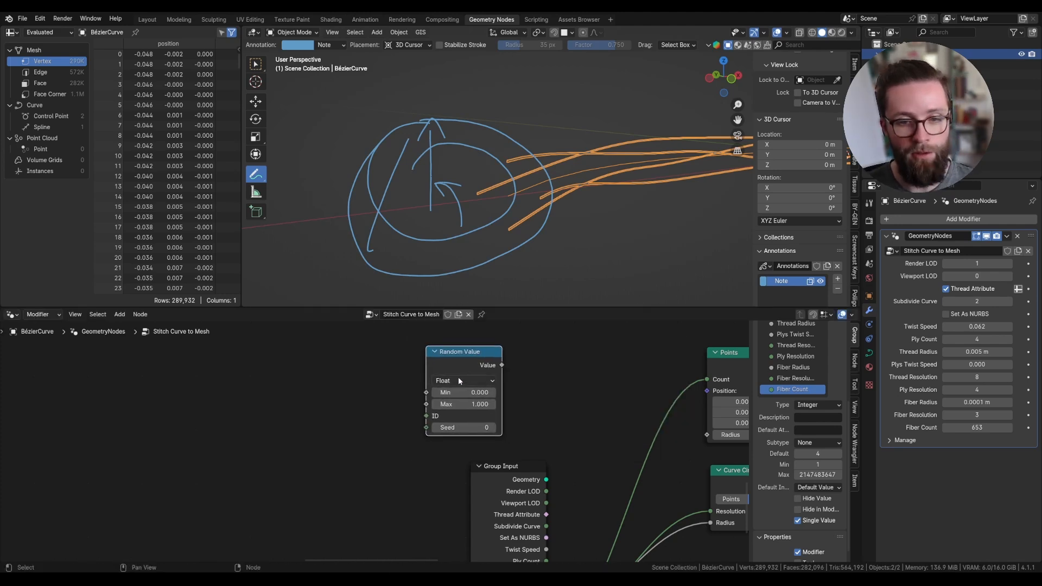
scroll(479, 390, "down", 2)
middle_click_drag(480, 390, 455, 393)
left_click_drag(440, 366, 466, 367)
Step: Link the float Random Value's Max to an existing output from the nodes above
scroll(451, 387, "down", 3)
middle_click_drag(451, 387, 536, 471)
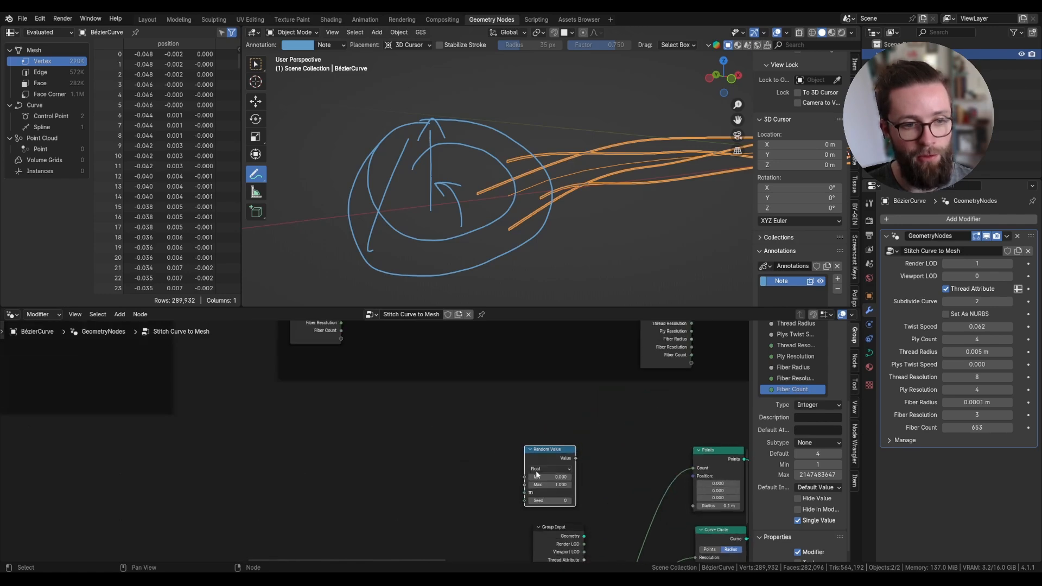
scroll(536, 474, "down", 6)
middle_click_drag(447, 390, 466, 437)
scroll(521, 377, "up", 7)
Step: Feed the float Random Value into the Y of a new Combine XYZ node and link its Vector to the Points Position
left_click_drag(552, 400, 531, 361)
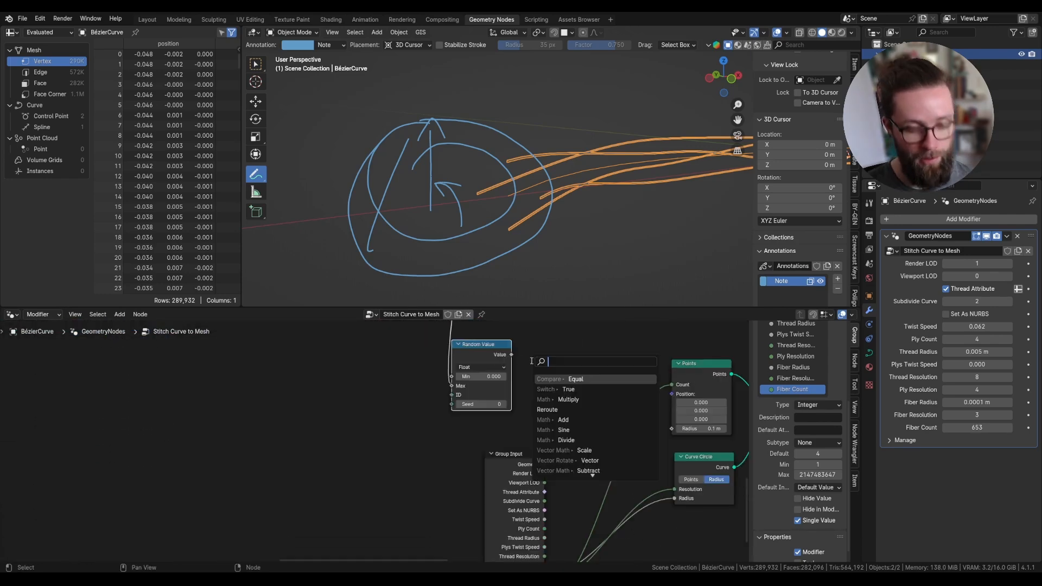
type("con")
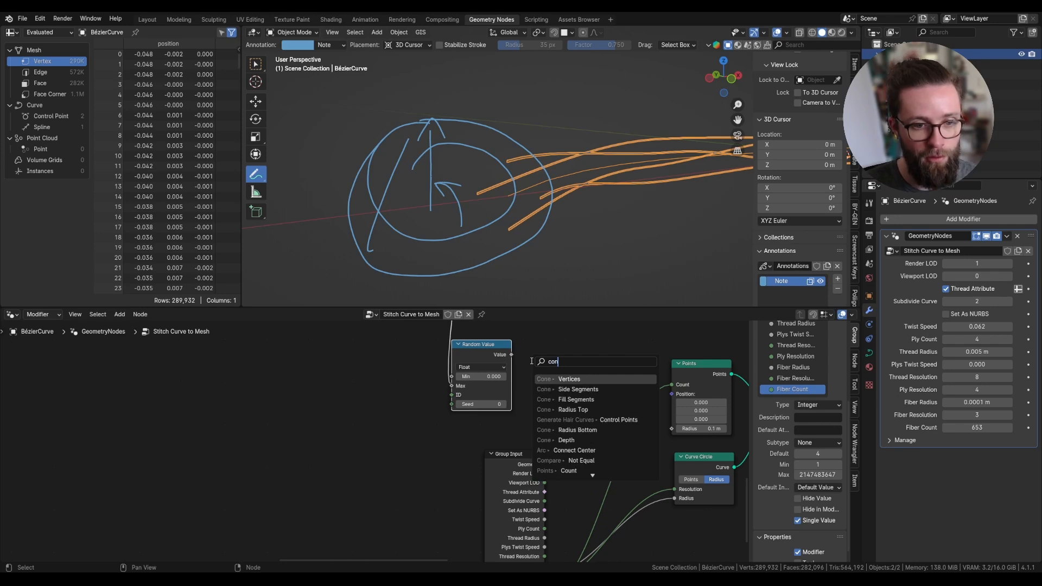
type("combine")
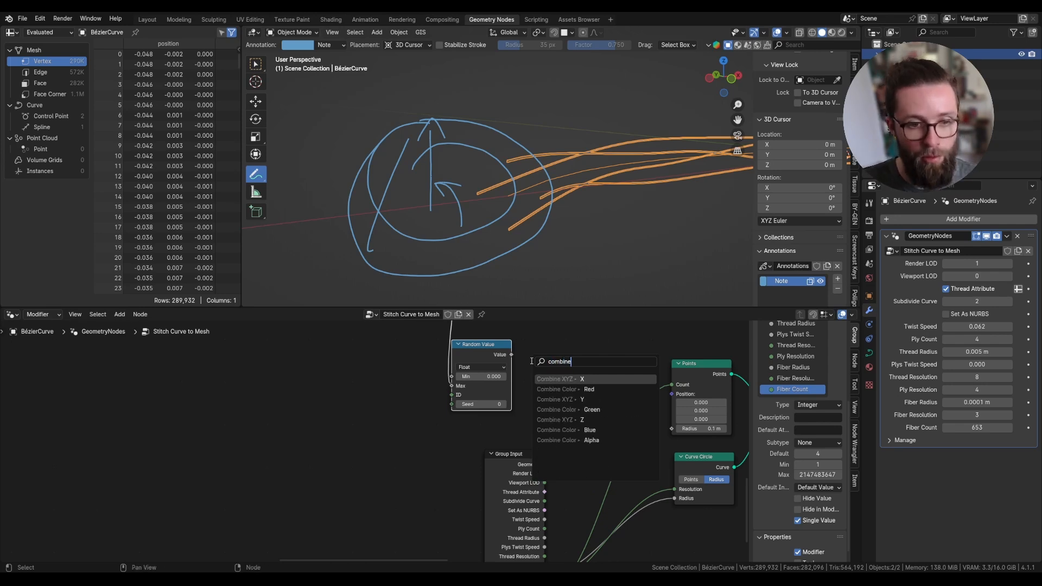
left_click(570, 399)
left_click(548, 374)
scroll(543, 369, "down", 1)
left_click_drag(513, 361, 549, 357)
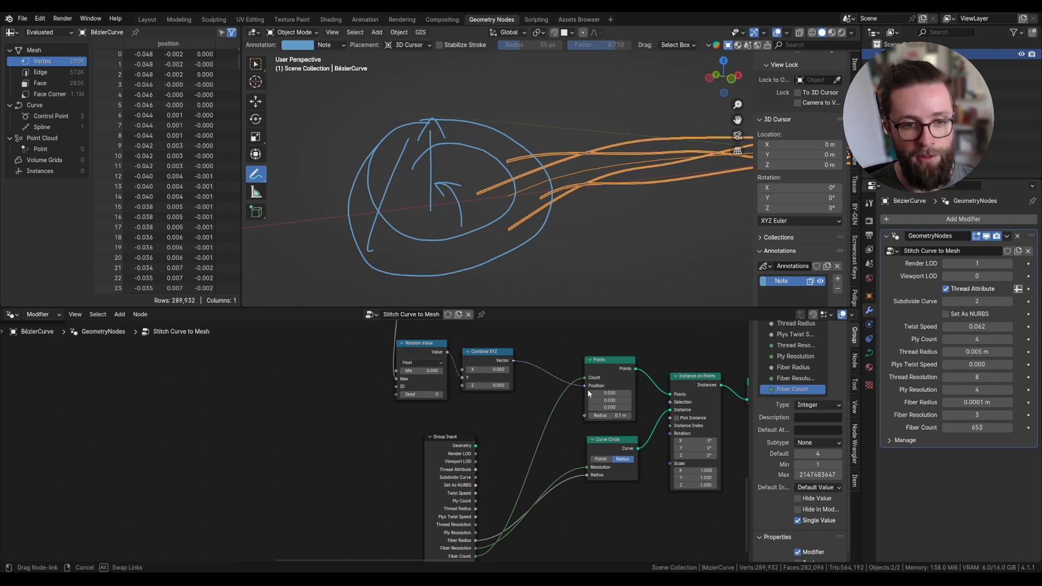
left_click_drag(587, 389, 587, 389)
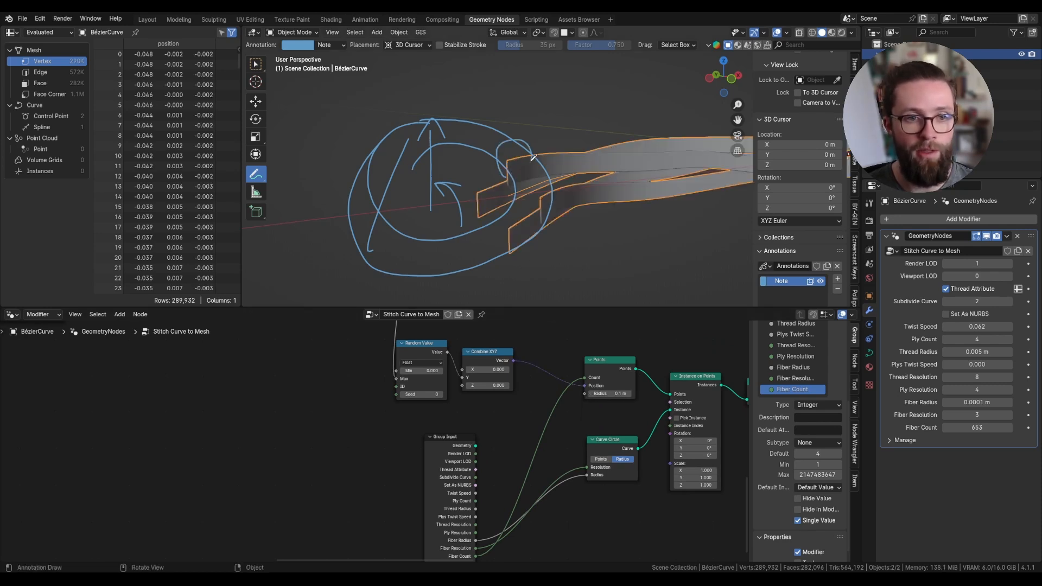
Step: Undo the viewport annotations, move the fiber Group Input down, and duplicate the float Random Value node below the original
key("ctrl+z")
left_click_drag(447, 437, 454, 498)
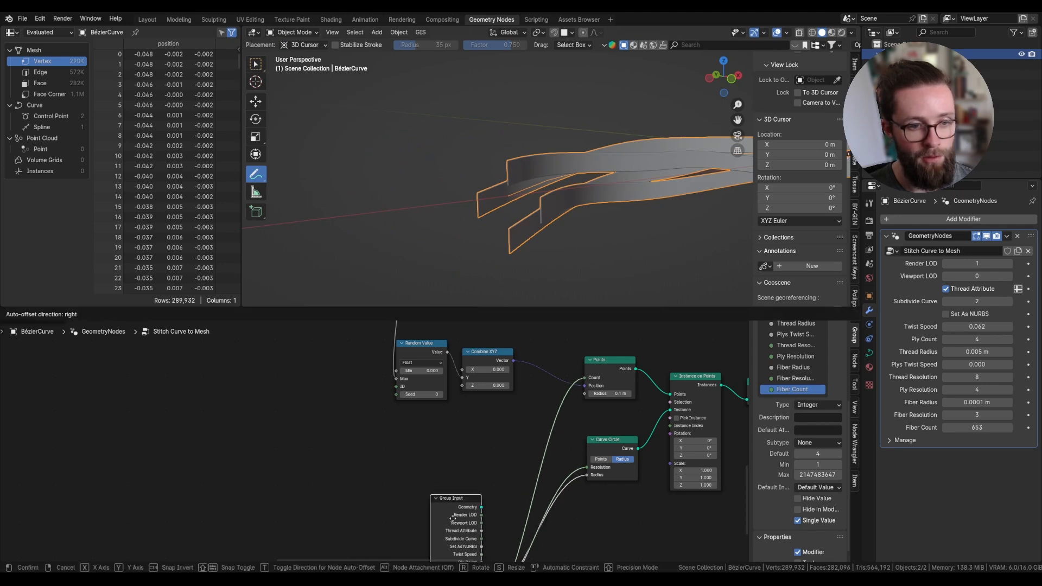
left_click(421, 354)
key("shift+d")
left_click(419, 424)
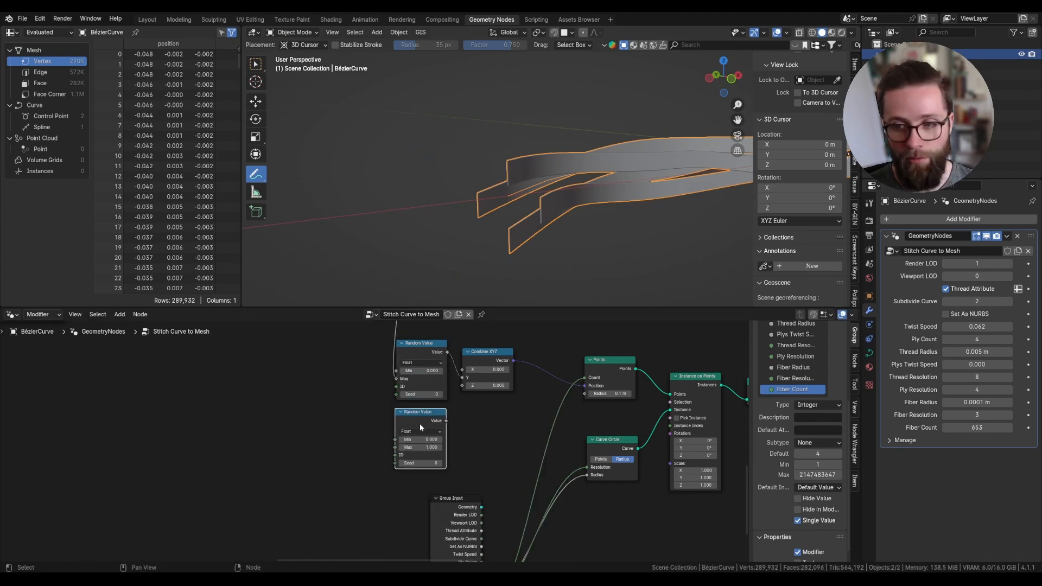
Step: Set the duplicated Random Value's Min to -pi and Max to pi
scroll(419, 423, "up", 2)
scroll(423, 451, "up", 1)
left_click(424, 441)
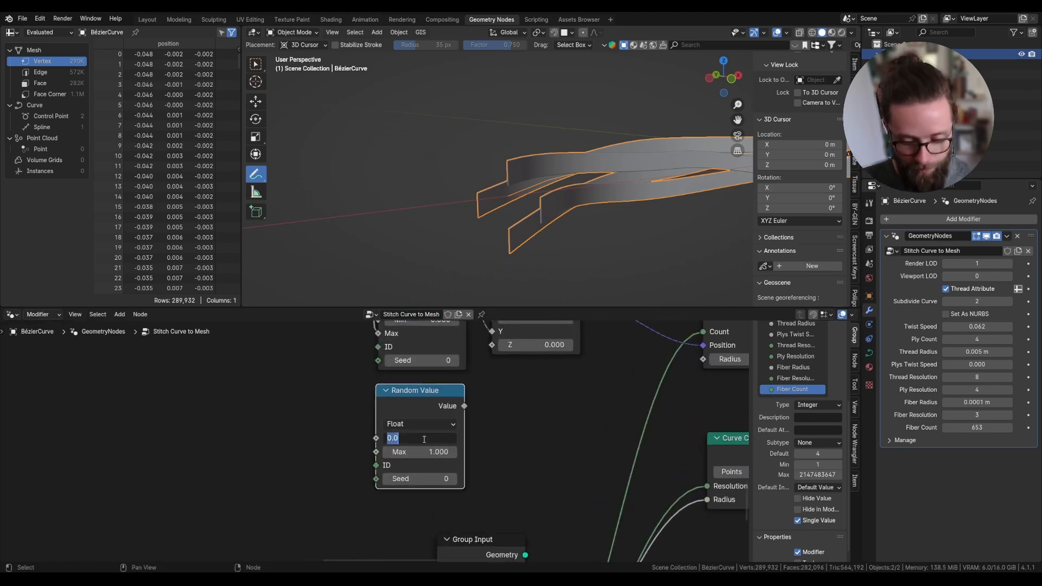
type("-pi")
key("Return")
left_click(421, 452)
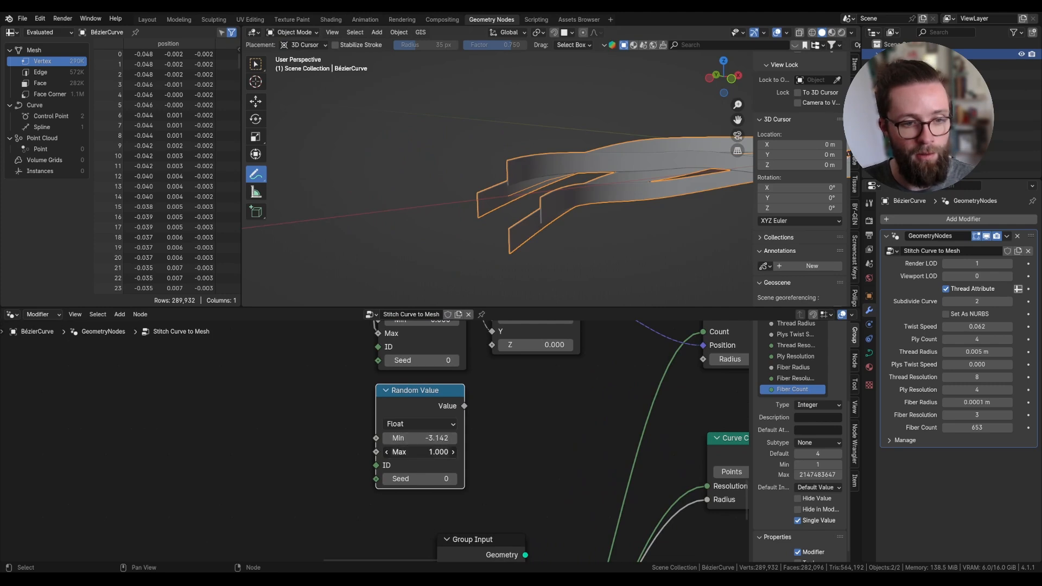
type("pi")
key("Return")
Step: Insert a Vector Rotate node between Combine XYZ and Points, and drive its Angle with the -pi to pi Random Value
scroll(641, 477, "down", 5)
left_click_drag(659, 487, 458, 372)
key("g")
left_click(493, 385)
scroll(399, 360, "up", 2)
key("shift+a")
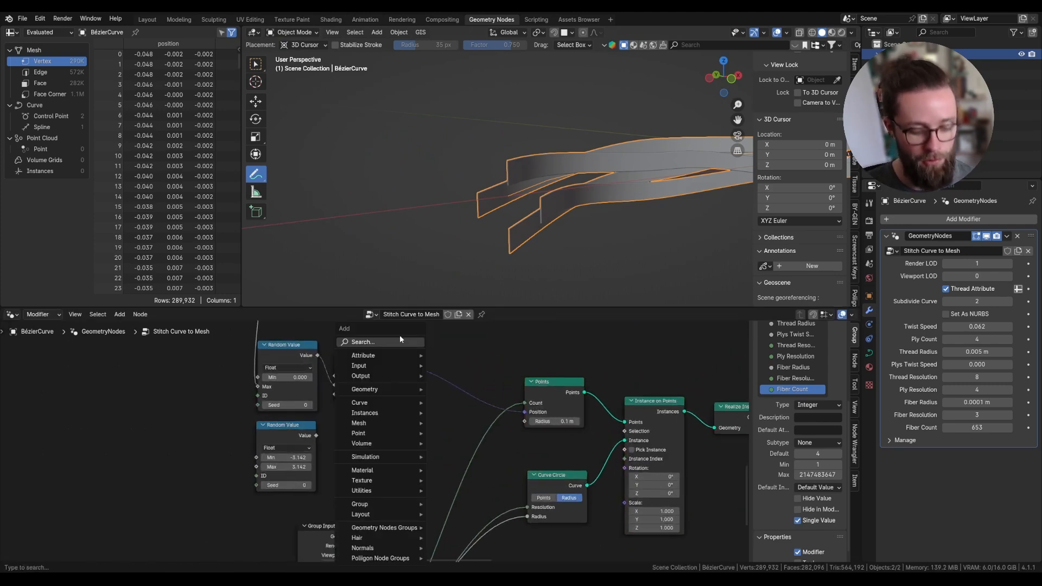
type("vector roa")
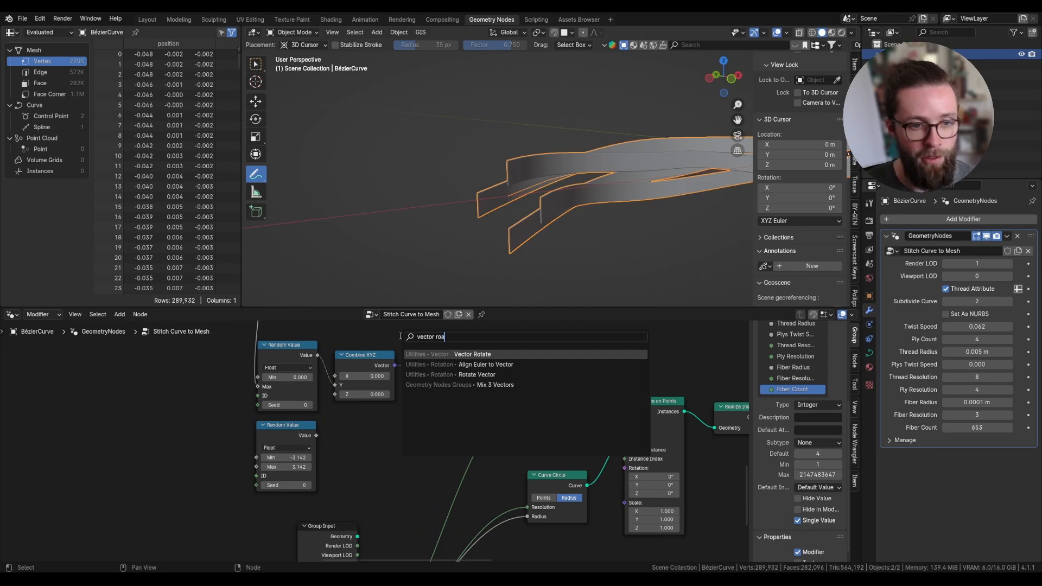
key("Return")
left_click(419, 356)
scroll(320, 479, "up", 1)
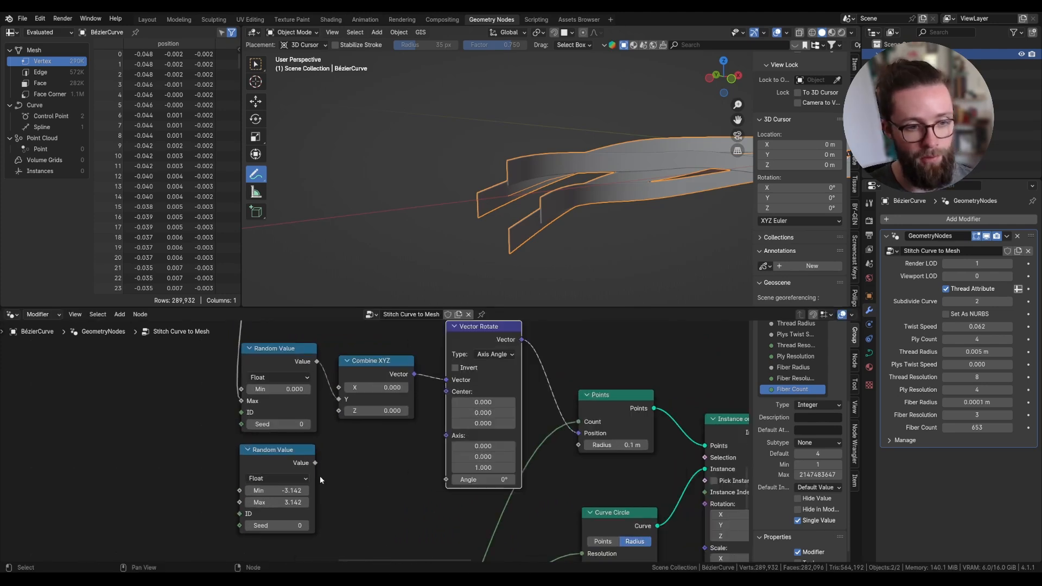
left_click_drag(315, 463, 267, 490)
left_click_drag(367, 480, 444, 480)
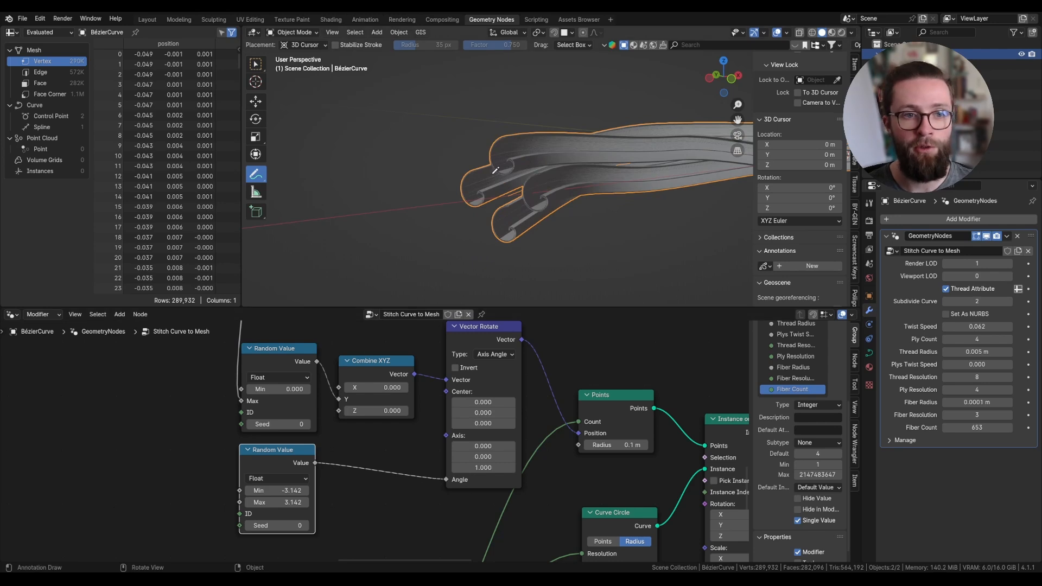
Step: Set the Seed of the Random Value that drives the rotation angle to 1
left_click_drag(510, 230, 494, 212)
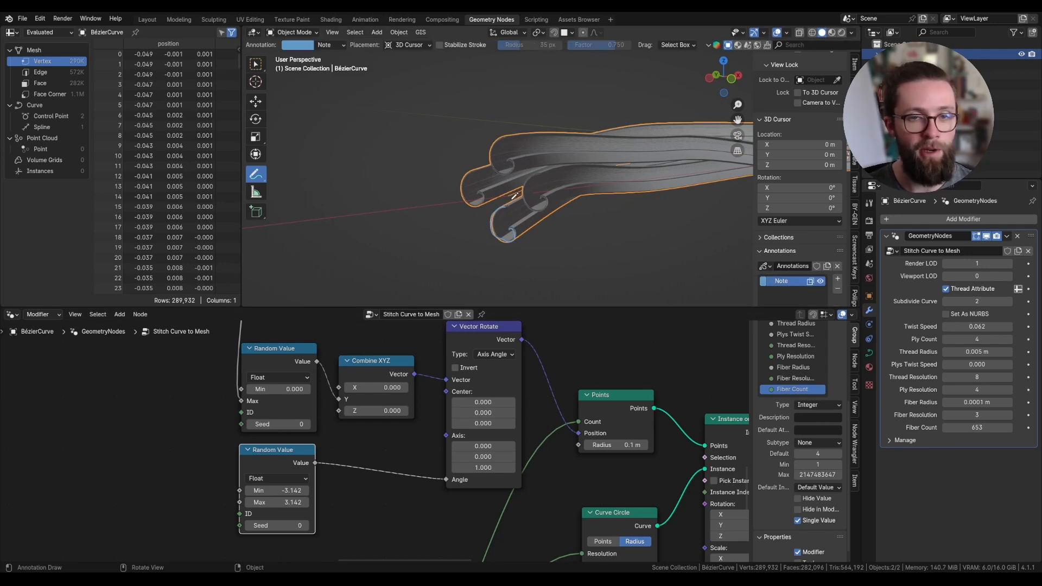
left_click(307, 526)
left_click(249, 526)
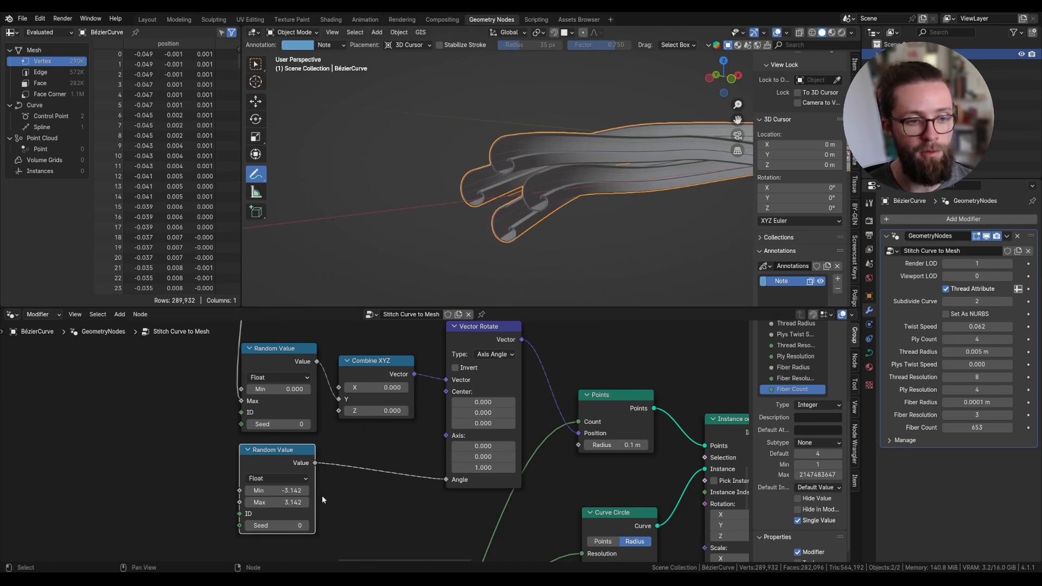
left_click(307, 526)
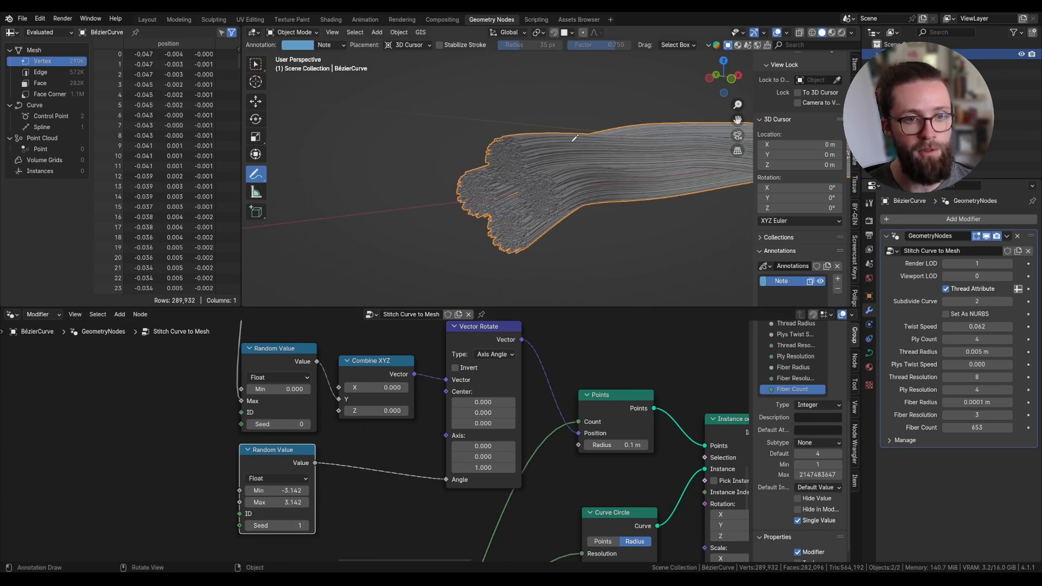
middle_click_drag(542, 174, 585, 155)
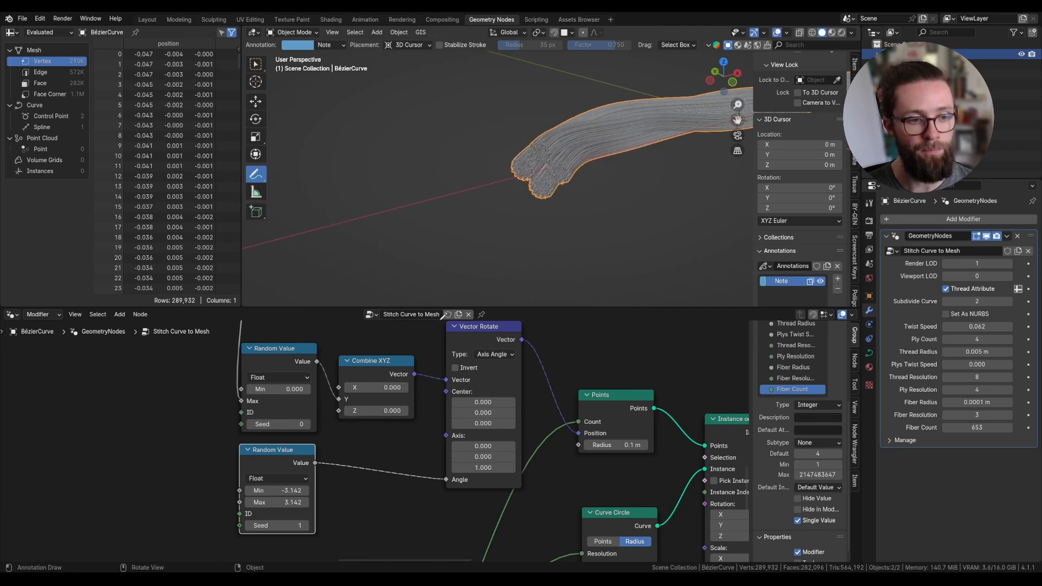
Step: Place a Group Input beside the two Random Value nodes and link its Fiber Count to both Seeds
scroll(543, 412, "down", 8)
middle_click_drag(542, 413, 578, 336)
middle_click_drag(510, 435, 602, 540)
scroll(499, 513, "up", 4)
left_click(489, 506)
scroll(513, 476, "down", 2)
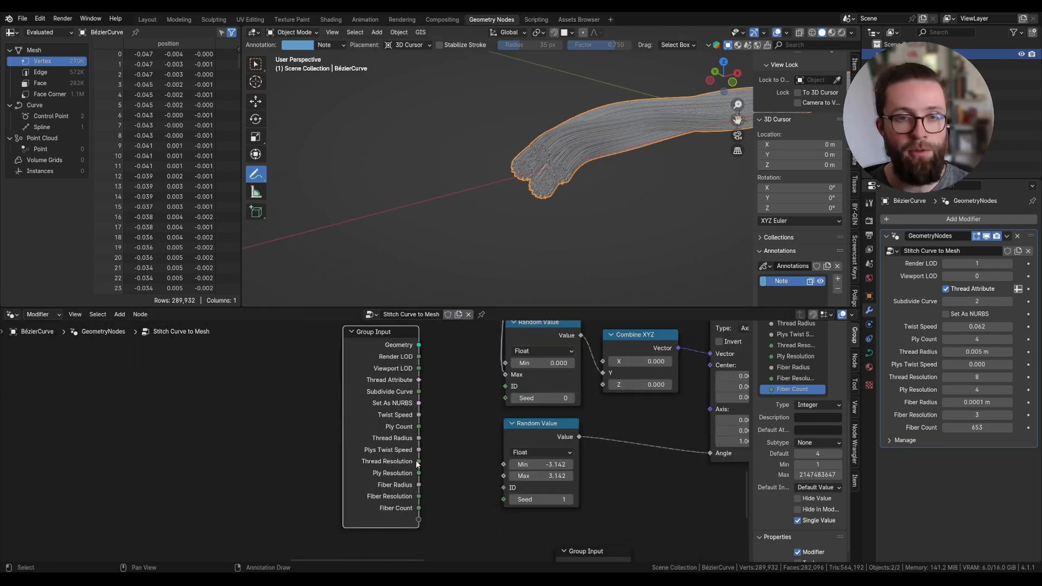
left_click_drag(415, 511, 480, 413)
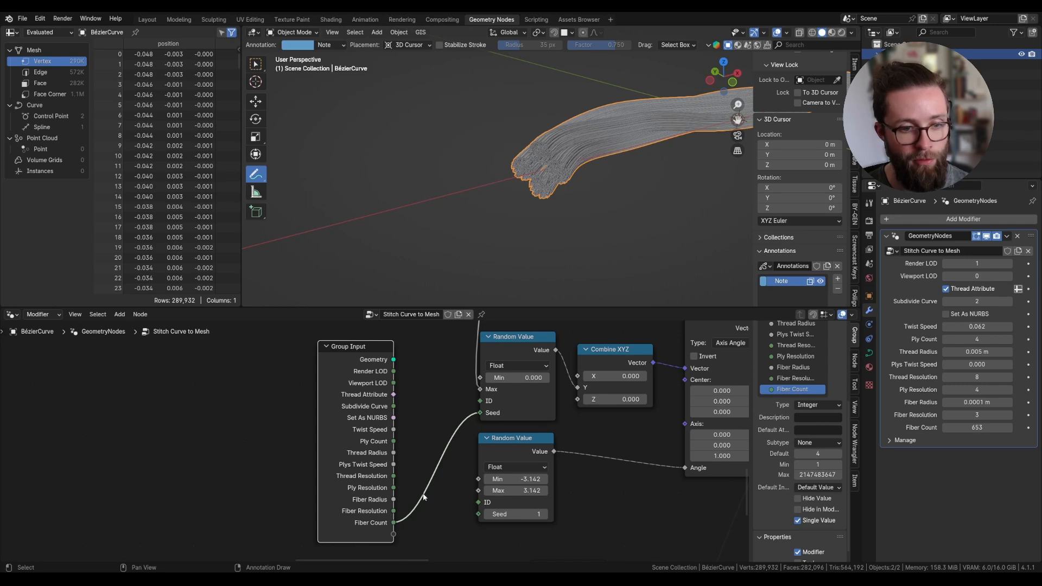
left_click_drag(395, 522, 491, 515)
left_click(396, 523)
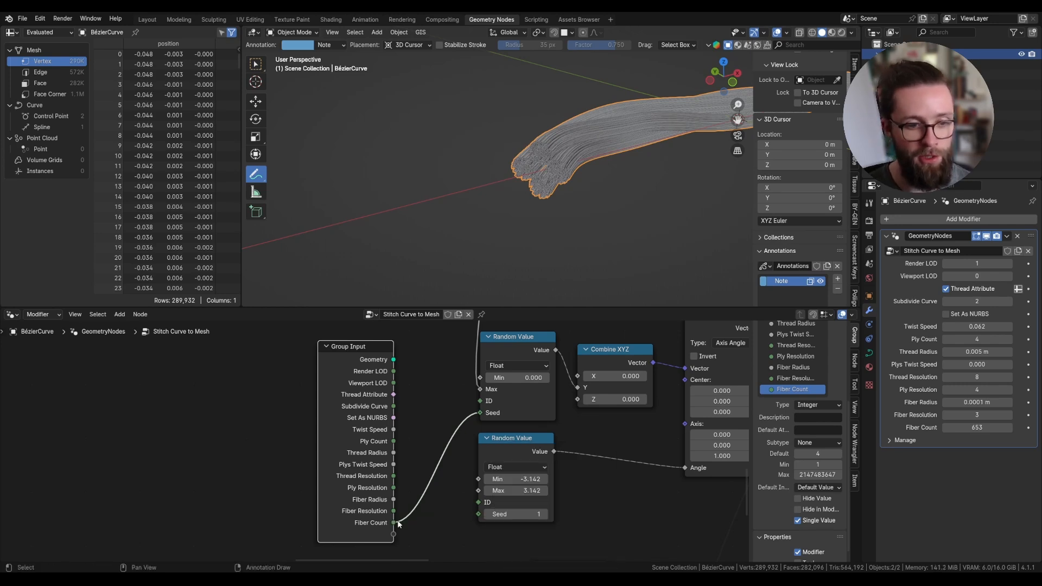
left_click_drag(396, 523, 480, 513)
Step: Insert a Multiply node with value 2 between Fiber Count and the Seed of the angle's Random Value
left_click_drag(365, 498, 332, 481)
middle_click_drag(331, 480, 391, 447)
left_click_drag(411, 465, 441, 500)
type("mult")
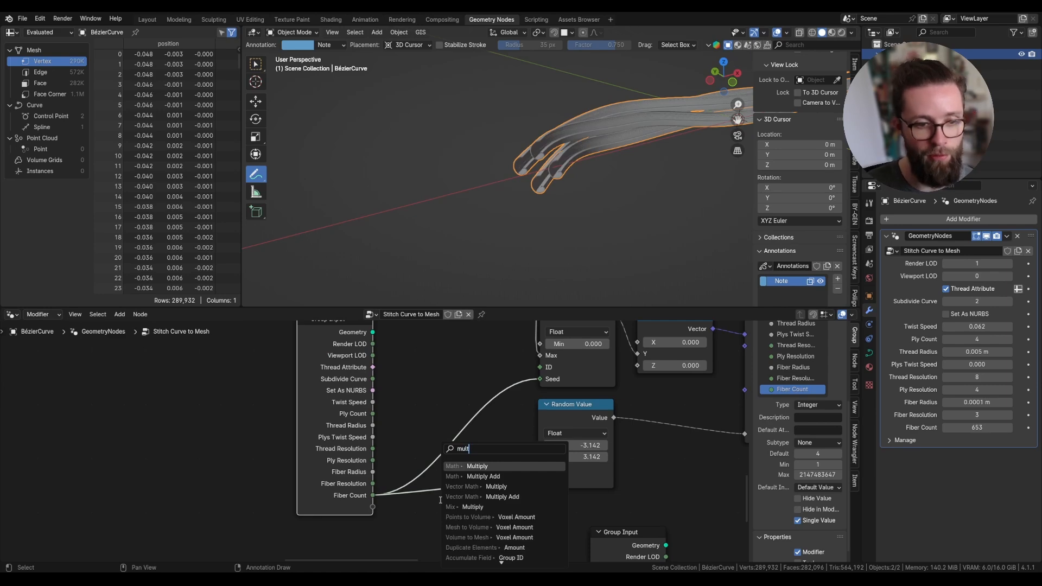
left_click(478, 466)
left_click(466, 448)
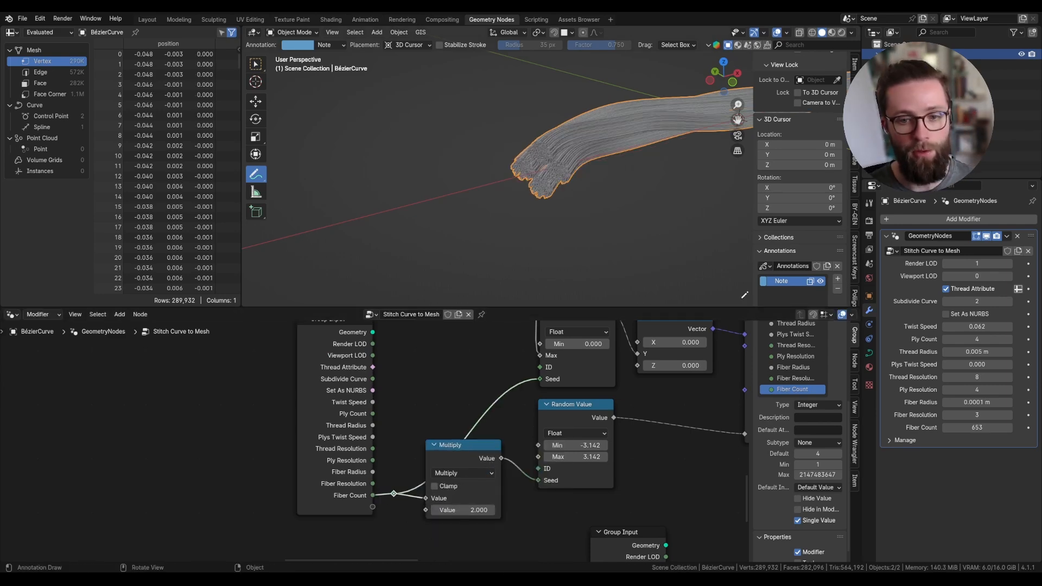
Step: Set the modifier's Fiber Count to 123 and Plys Twist Speed to -0.436
left_click_drag(976, 428, 635, 427)
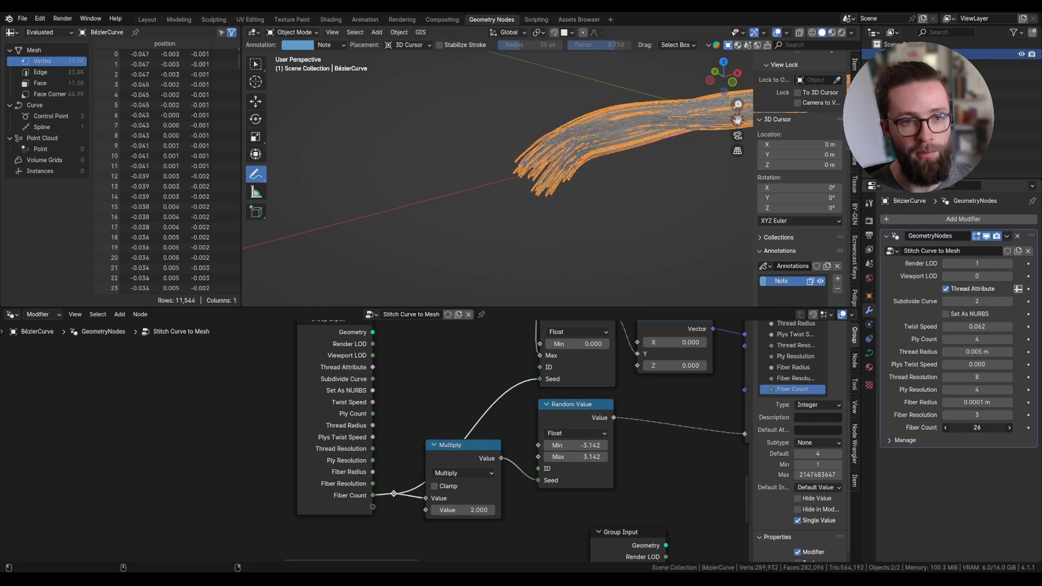
left_click_drag(635, 428, 687, 428)
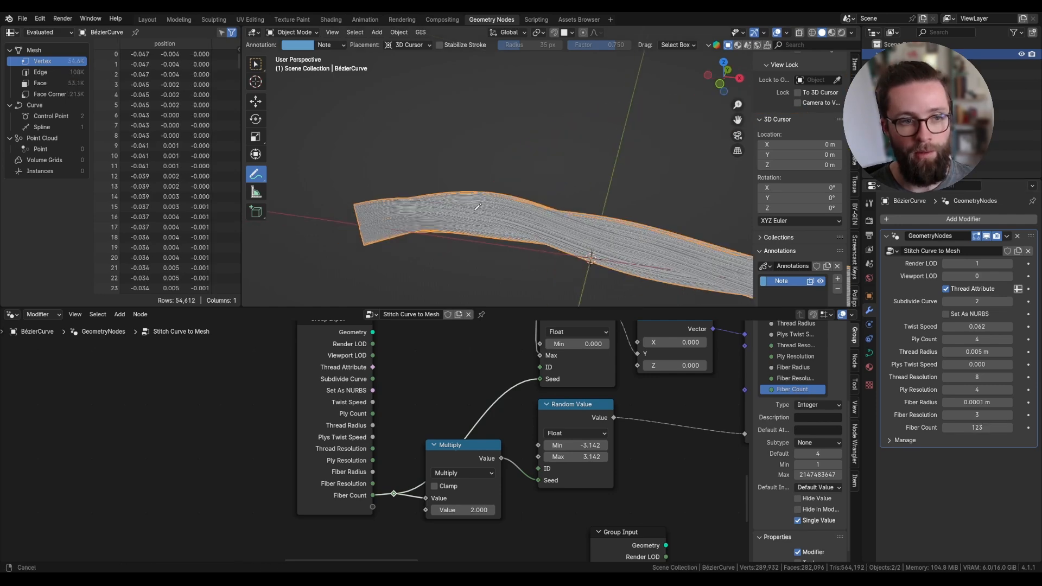
middle_click_drag(543, 179, 571, 169)
scroll(572, 170, "up", 3)
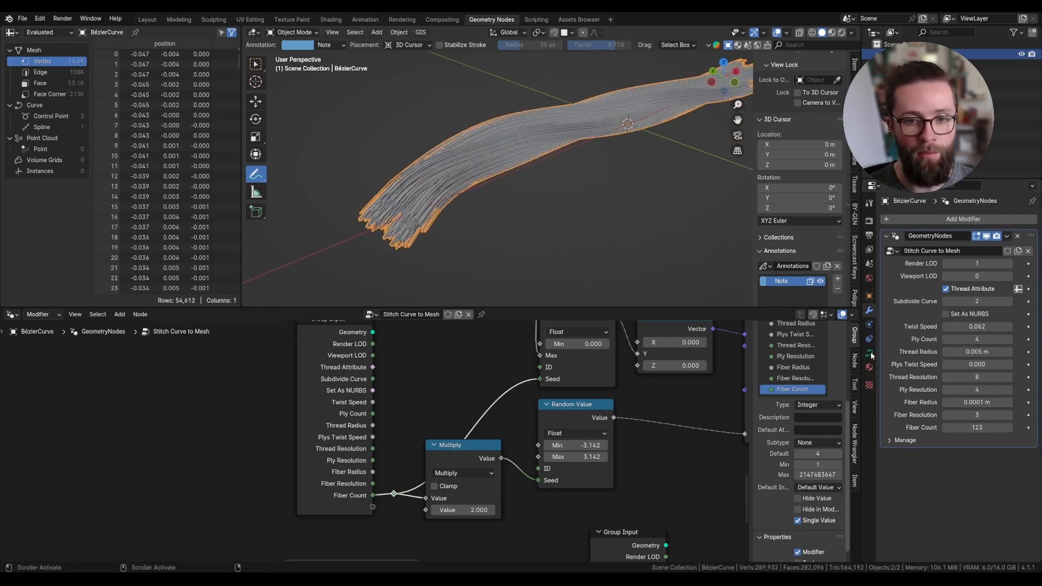
left_click_drag(977, 364, 1031, 364)
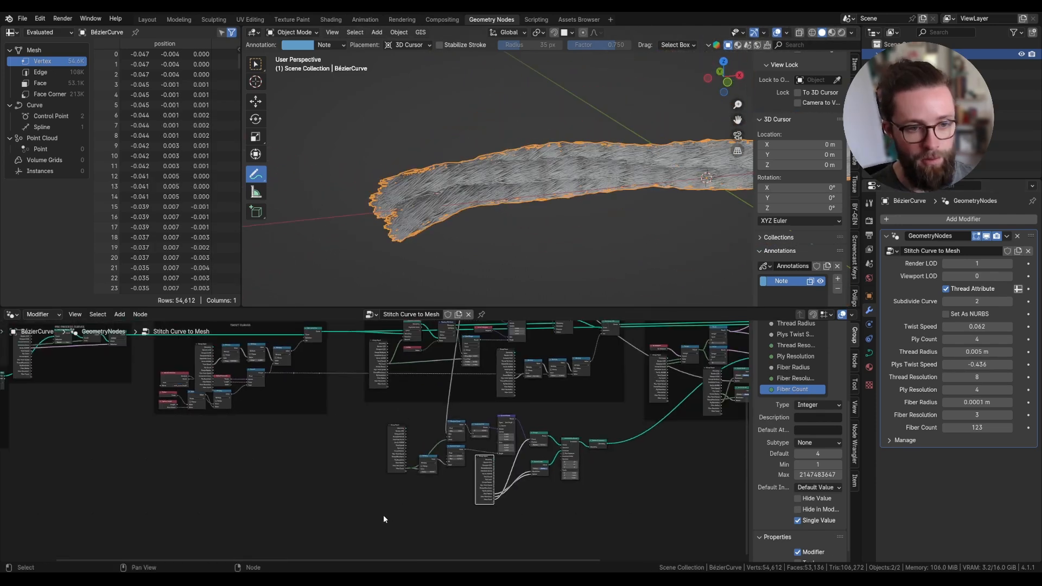
Step: Enclose all the fiber nodes in a frame, shift it aside, and label it FIBERS SETUP
left_click_drag(360, 519, 604, 417)
key("ctrl+j")
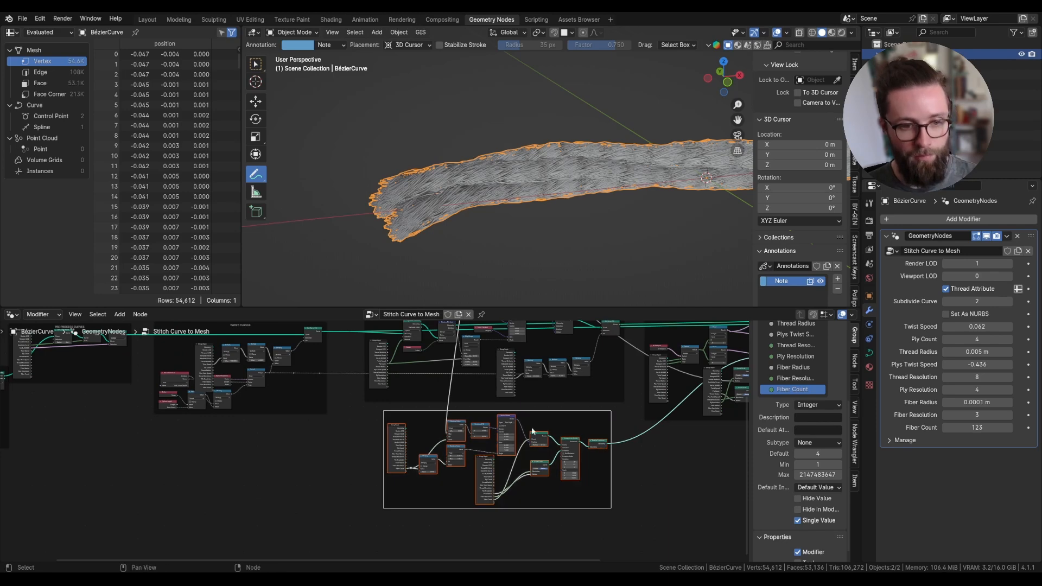
key("g")
left_click(607, 450)
left_click(856, 366)
left_click(805, 374)
type("FIBERS SE")
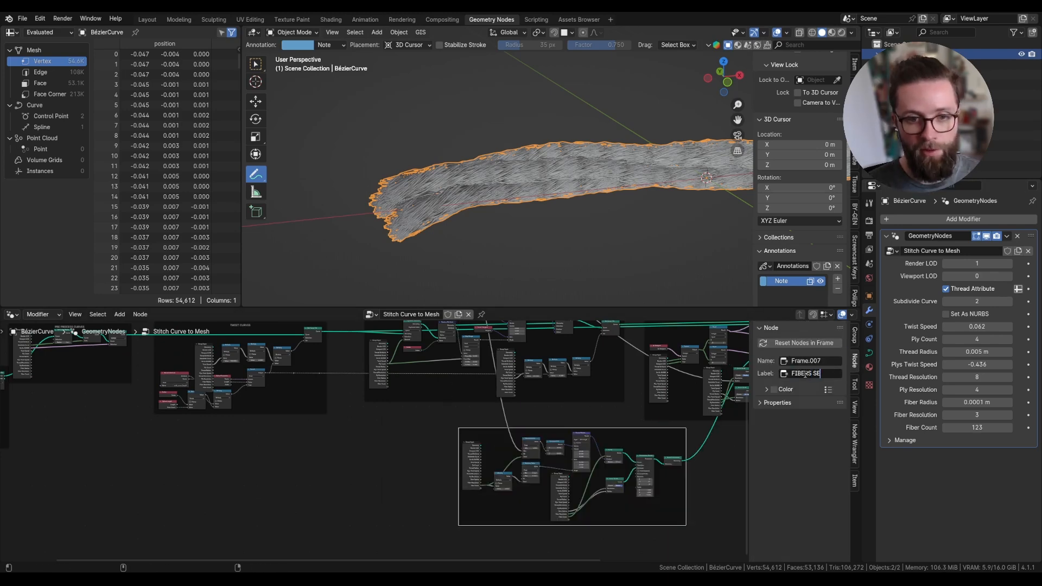
type("TUP")
key("Return")
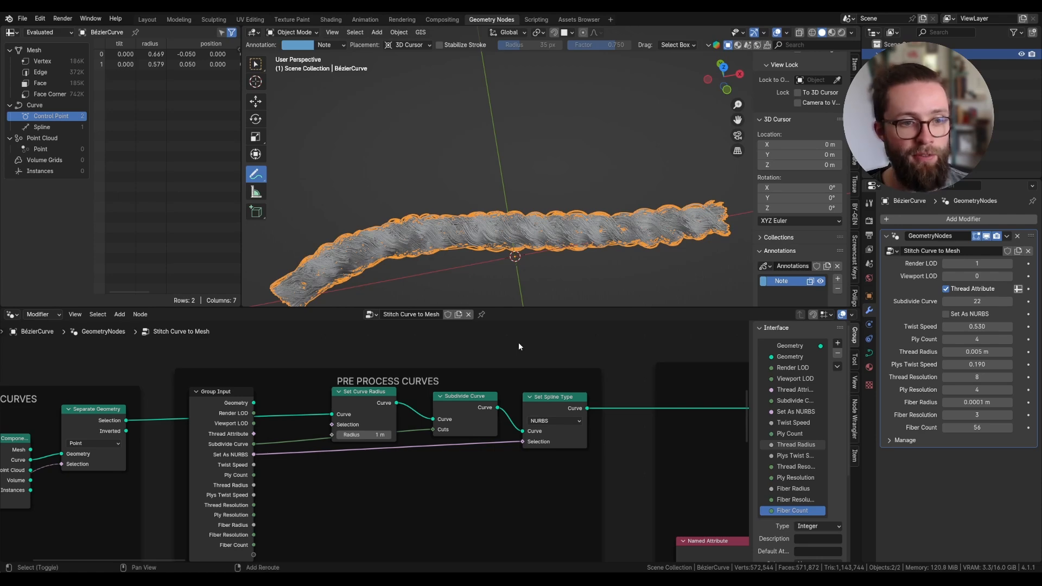
key("shift+a")
key("space")
key("Escape")
Step: Annotate the viewport with a stroke along the thread's twisted fibers and a jagged curve above the thread
scroll(493, 229, "up", 6)
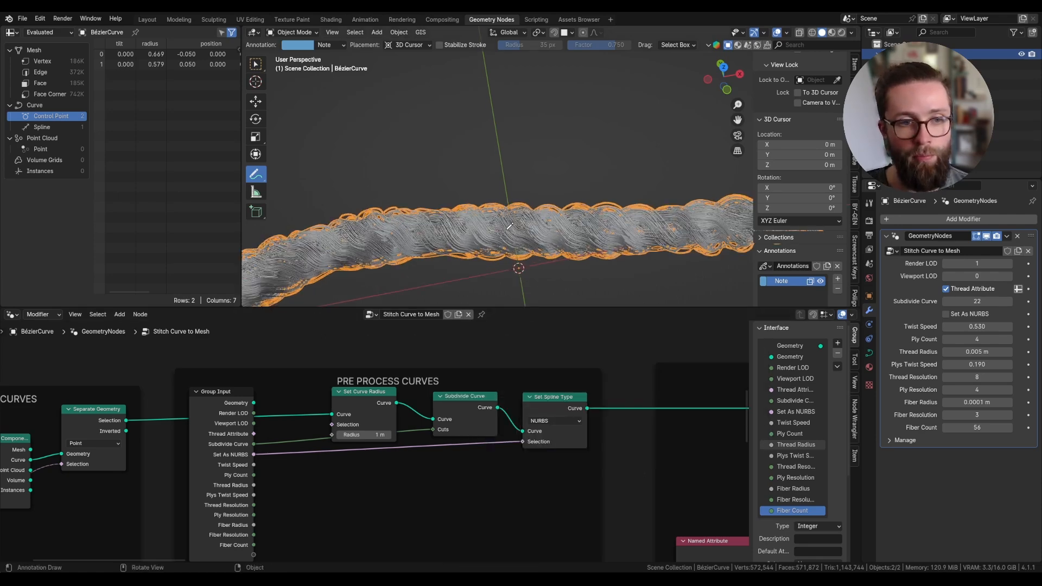
left_click_drag(470, 194, 546, 275)
scroll(532, 229, "down", 2)
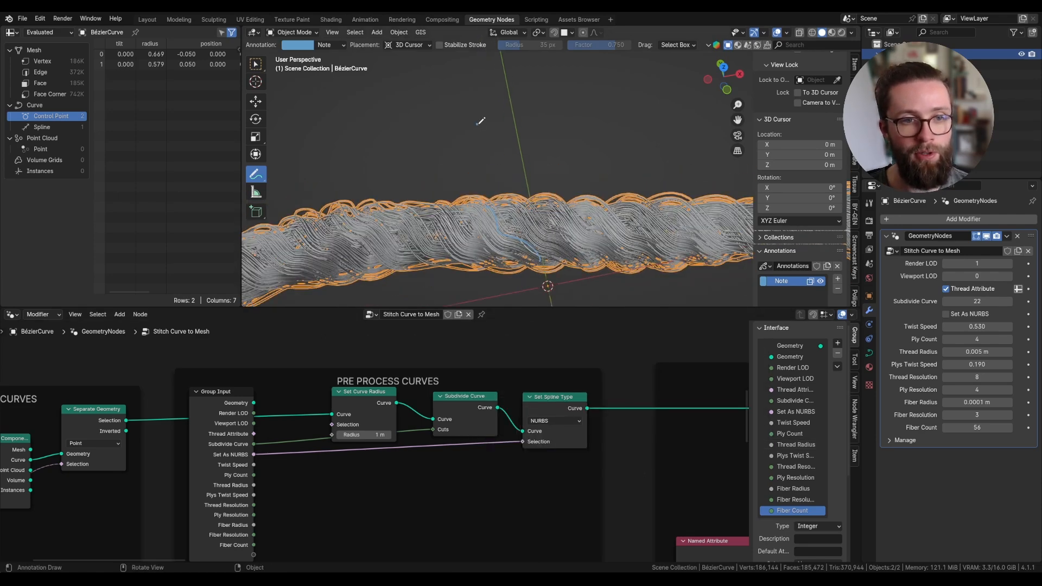
middle_click_drag(567, 153, 537, 184)
scroll(454, 385, "down", 4)
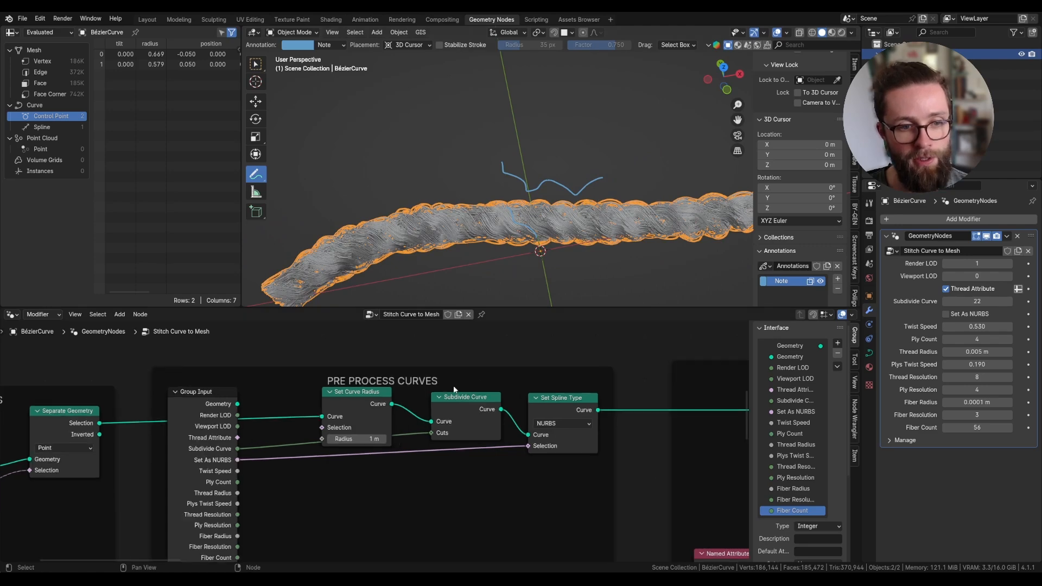
Step: Insert a Set Handle Type node set to Auto between Subdivide Curve and Set Spline Type in the PRE PROCESS CURVES frame
key("shift+a")
type("set hand")
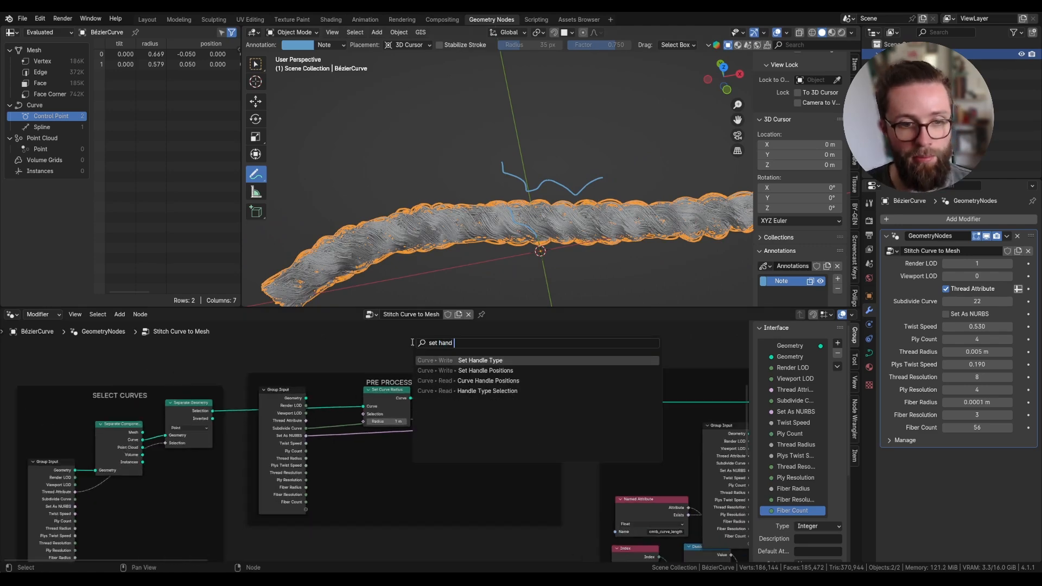
key("Return")
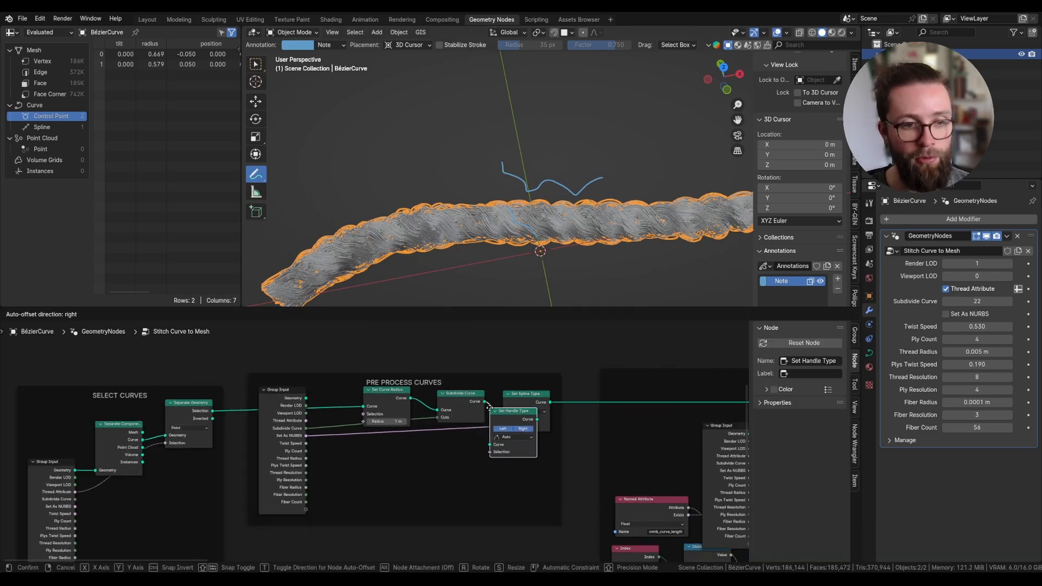
left_click(519, 396)
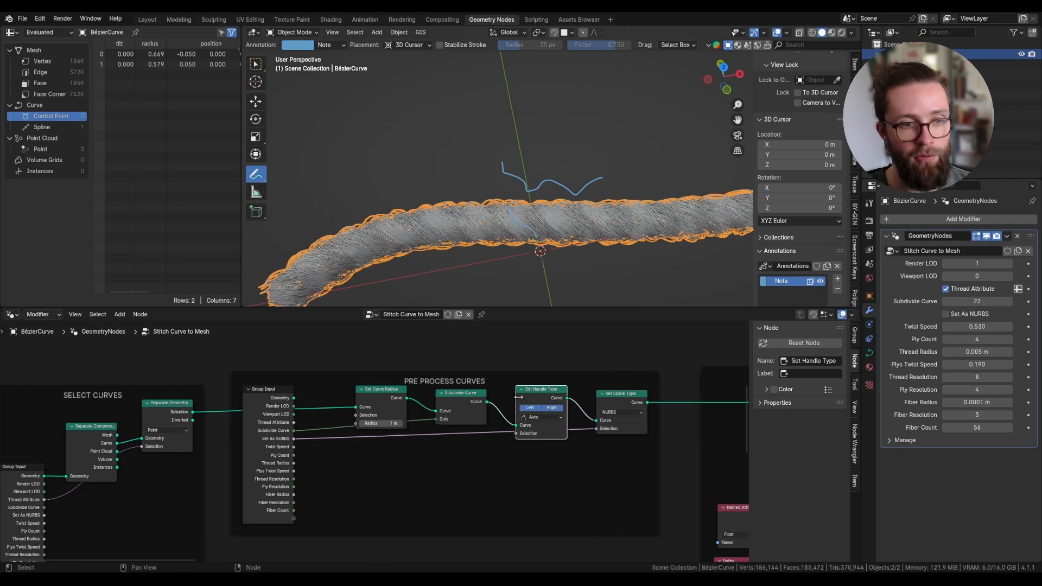
Step: Shift the Set Handle Type and Group Input nodes up in the PRE PROCESS CURVES frame, and erase the jagged annotation above the thread
left_click_drag(526, 398, 525, 386)
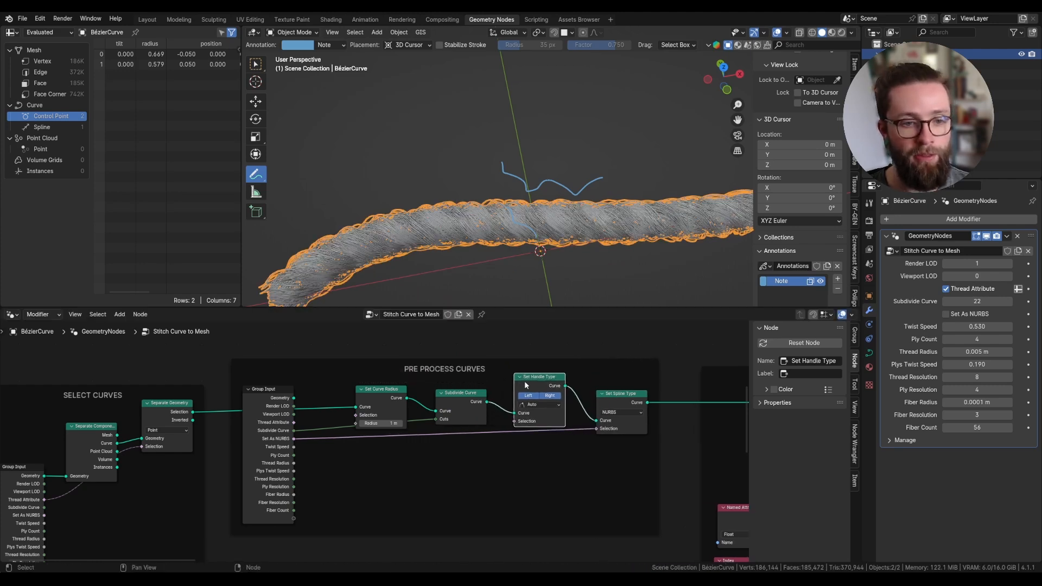
left_click_drag(267, 423, 267, 411)
scroll(526, 202, "down", 3)
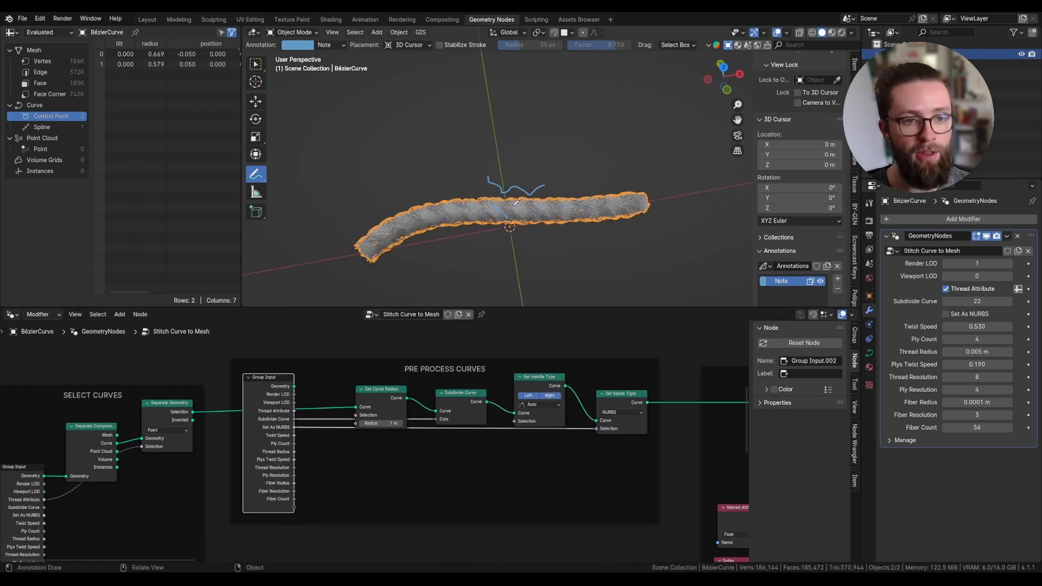
left_click_drag(492, 174, 539, 188, "ctrl")
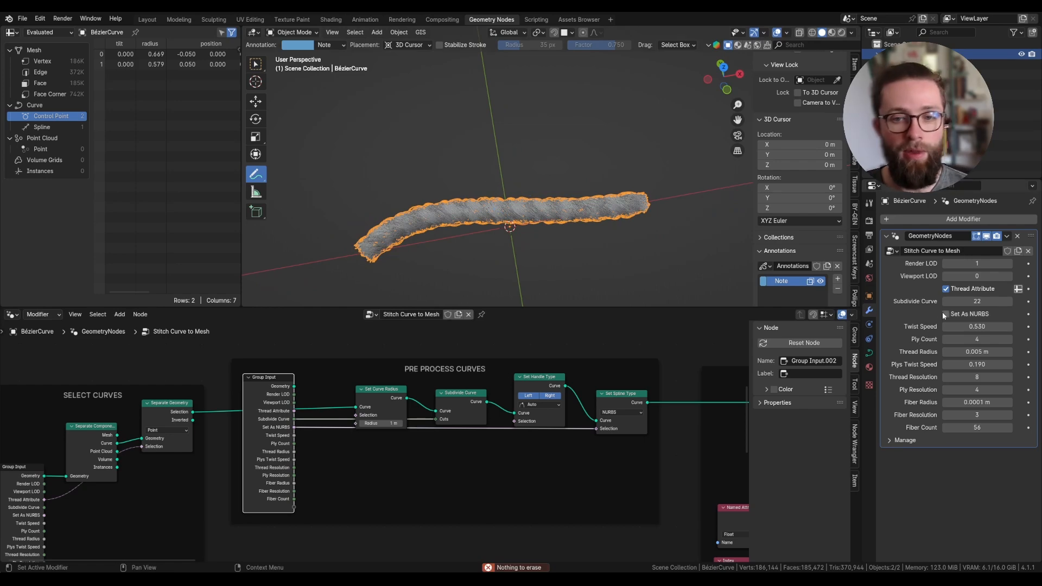
Step: Enable Set As NURBS in the modifier and inspect the thread's fibers from a different angle
left_click(946, 314)
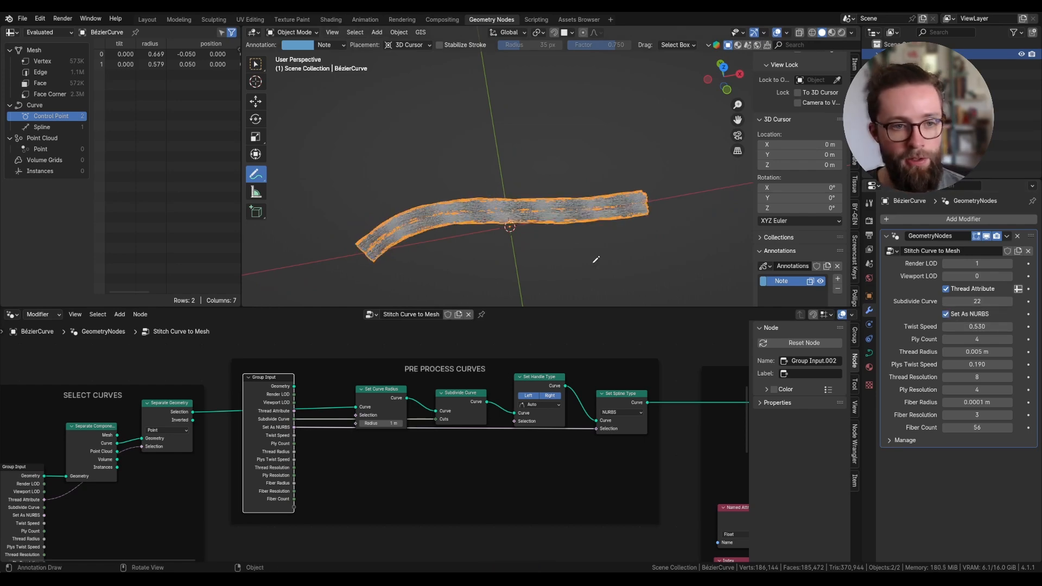
scroll(543, 249, "up", 2)
scroll(624, 429, "down", 1)
middle_click_drag(639, 431, 464, 449)
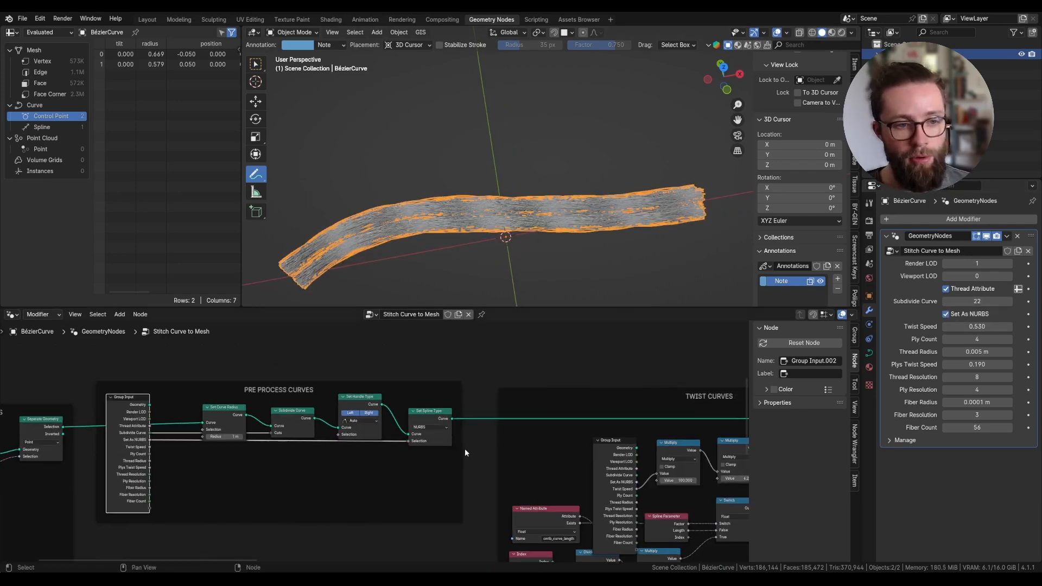
scroll(464, 449, "down", 4)
middle_click_drag(453, 217, 520, 161)
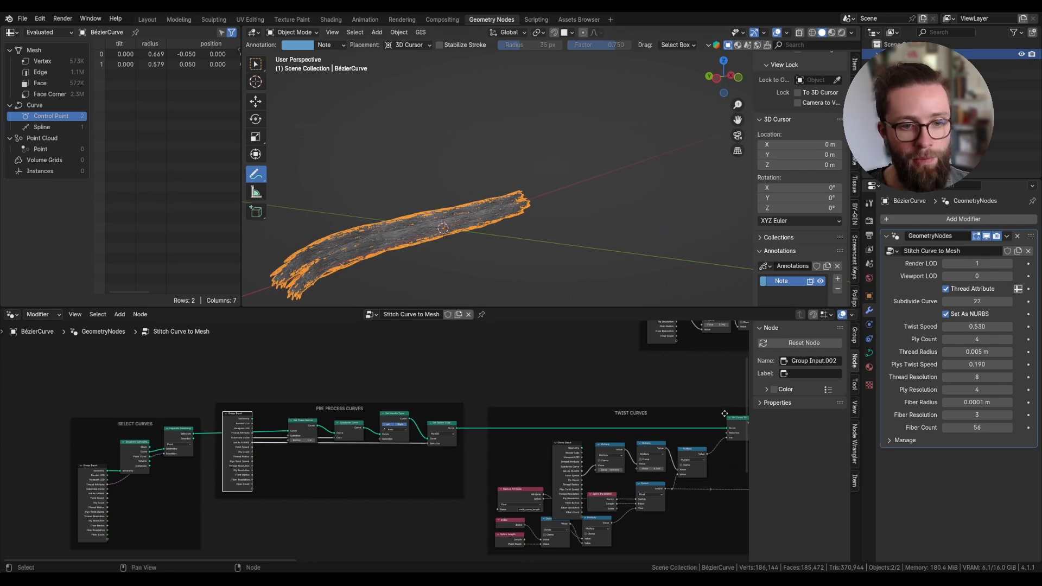
Step: Reposition the Vector Rotate and Map Range nodes in the PLYS SETUP frame to make room between them
middle_click_drag(605, 454, 417, 417)
scroll(591, 416, "up", 3)
middle_click_drag(591, 417, 271, 443)
middle_click_drag(608, 413, 382, 439)
scroll(383, 439, "up", 3)
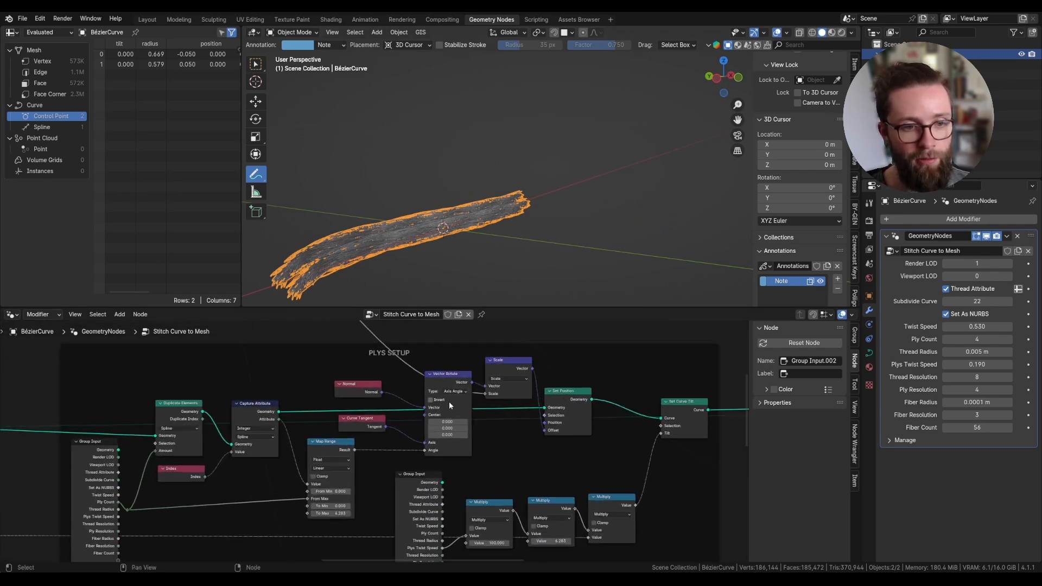
middle_click_drag(438, 160, 380, 202)
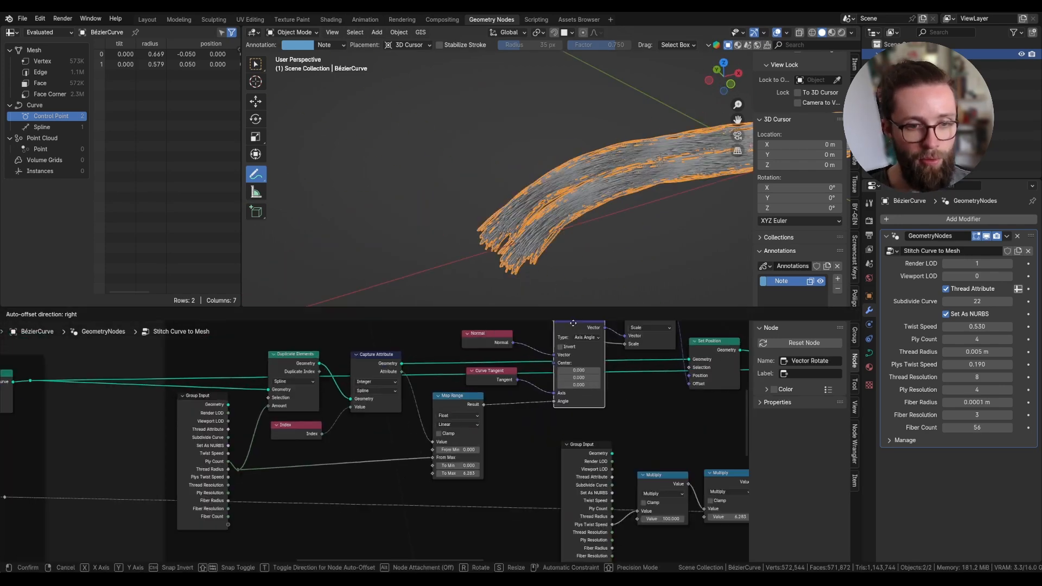
left_click_drag(568, 337, 566, 347)
scroll(564, 353, "up", 1)
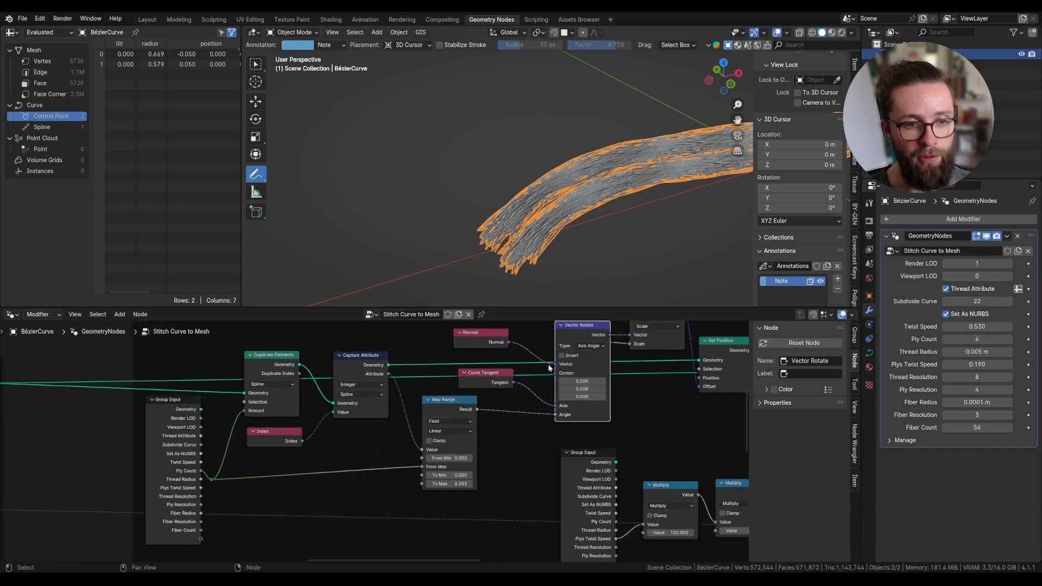
mouse_move(549, 374)
middle_mouse_down()
mouse_move(552, 441)
mouse_move(546, 389)
middle_mouse_up()
left_click_drag(440, 431, 422, 428)
Step: Insert a Float Switch node between the Map Range result and the Vector Rotate angle, with the Map Range feeding the False input
scroll(428, 429, "up", 1)
key("shift+a")
type("swit")
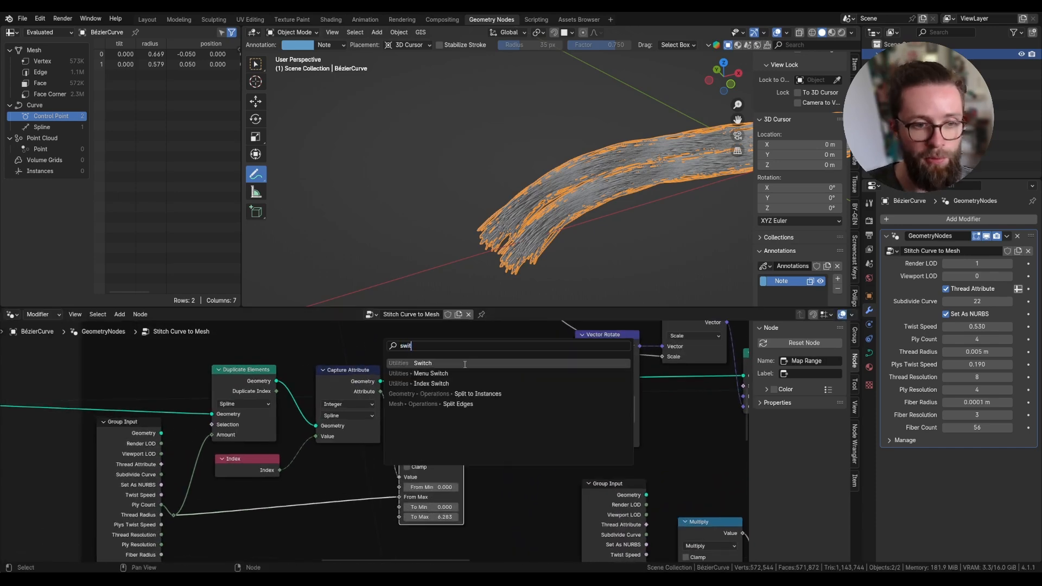
key("Return")
left_click(509, 476)
left_click(510, 481)
left_click(512, 482)
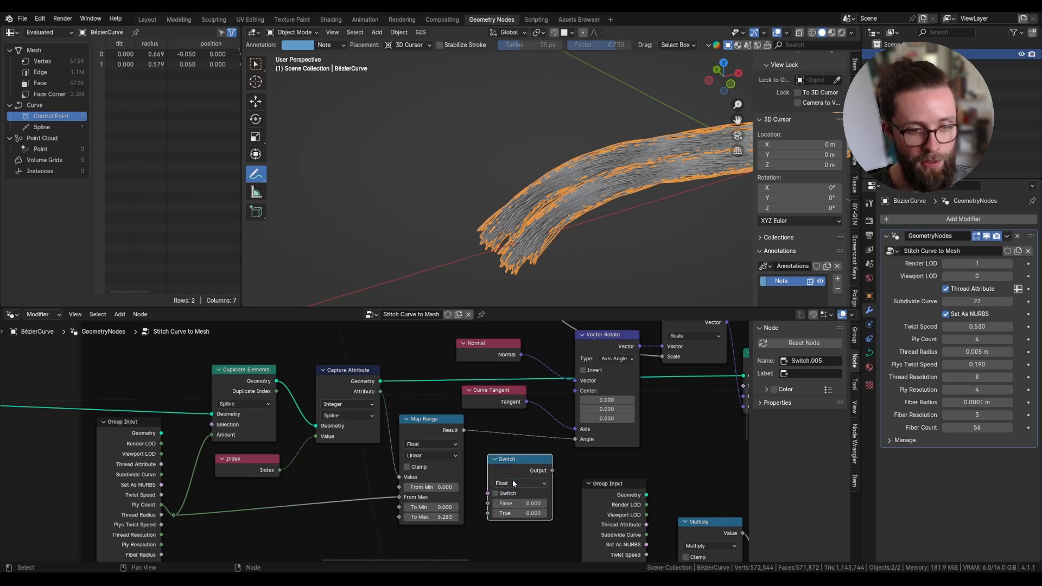
left_click_drag(513, 461, 517, 441)
scroll(425, 450, "down", 1)
middle_click_drag(425, 450, 455, 402)
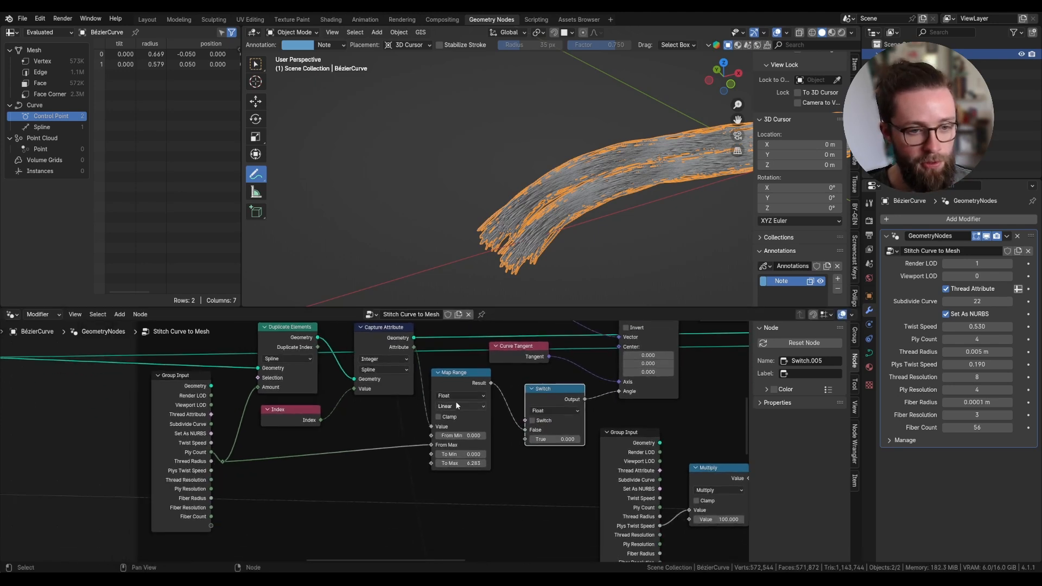
Step: Control the new Switch with the Set As NURBS group input, and feed the Map Range result into a new Add math node
left_click_drag(211, 433, 526, 421)
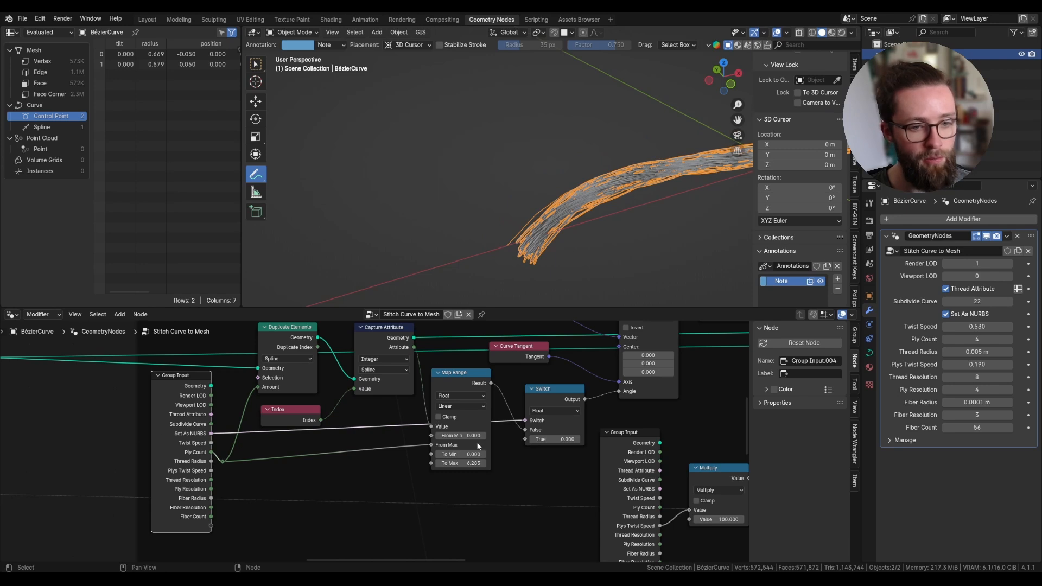
left_click_drag(491, 383, 502, 415)
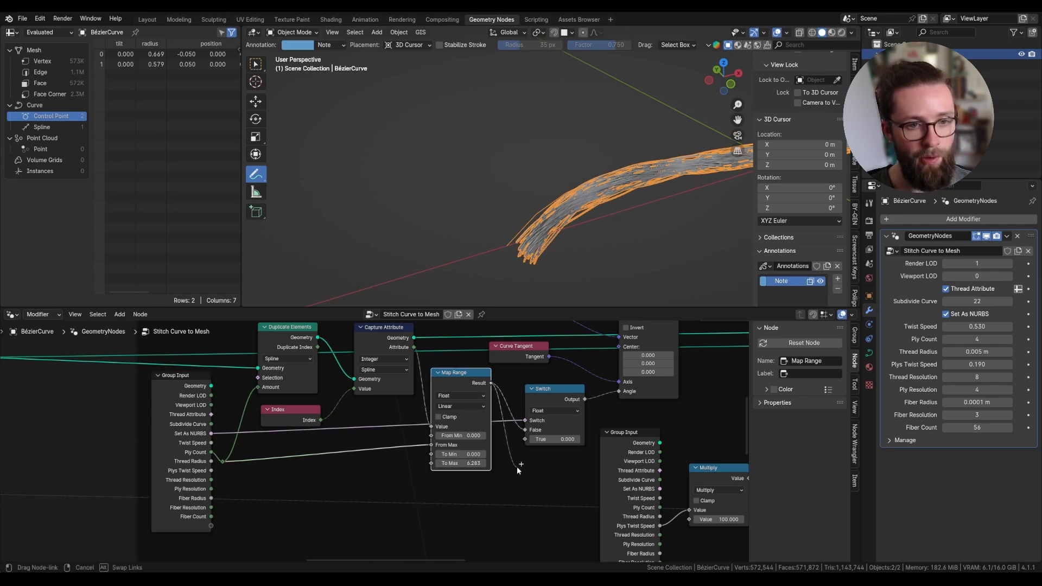
left_click_drag(518, 467, 518, 468)
type("add")
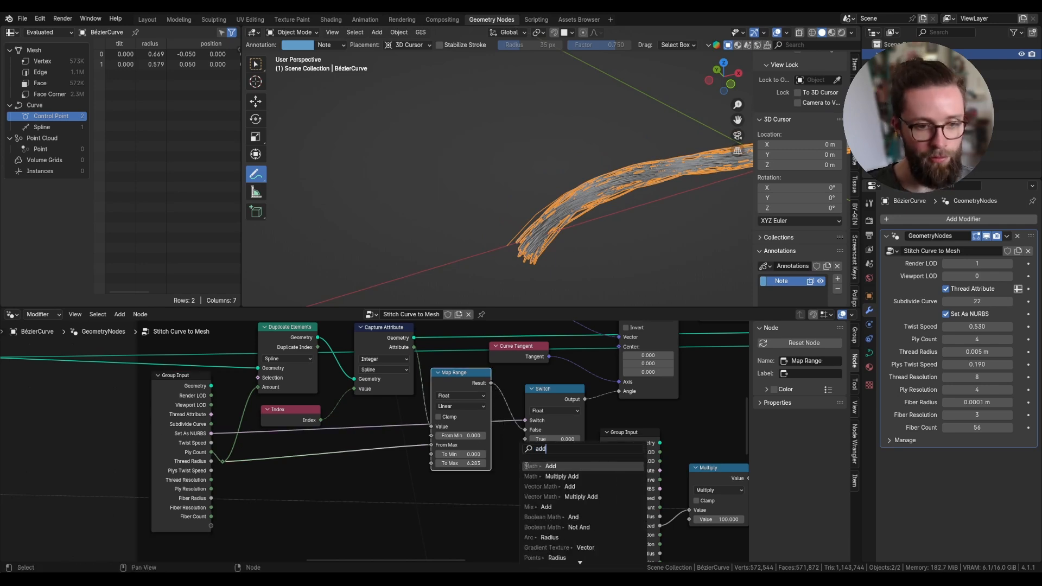
key("Return")
Step: Supply the Add node's second value from a new Curve Tilt node, and connect the sum to the Switch's True input
left_click_drag(515, 517, 411, 465)
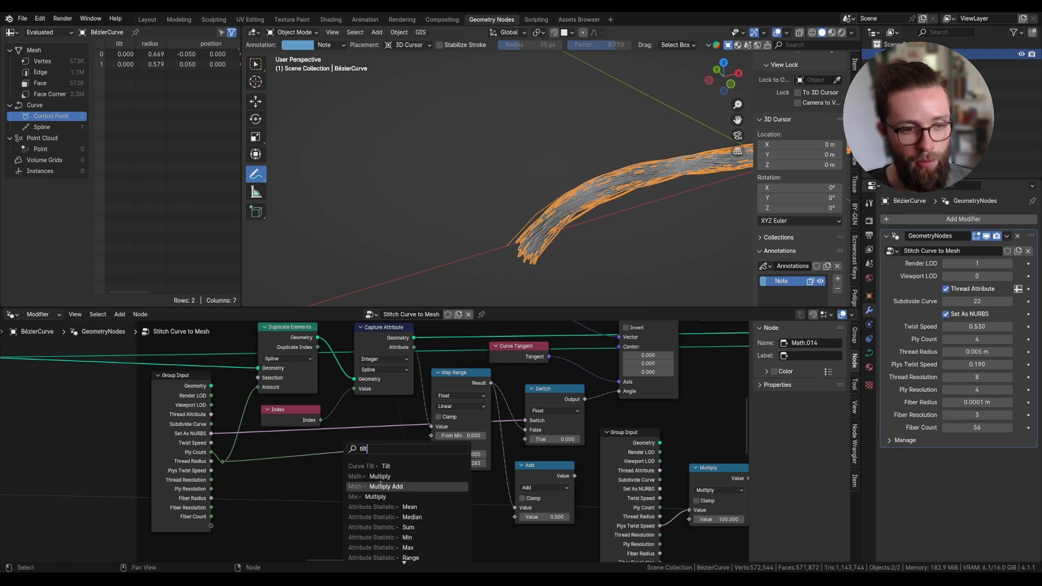
type("tilt")
key("Return")
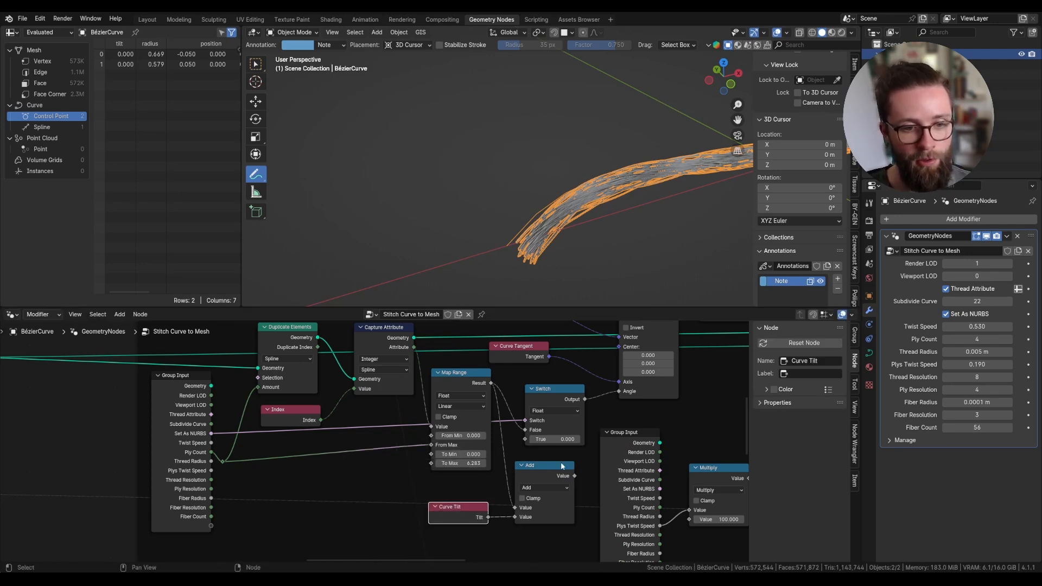
left_click_drag(574, 476, 525, 439)
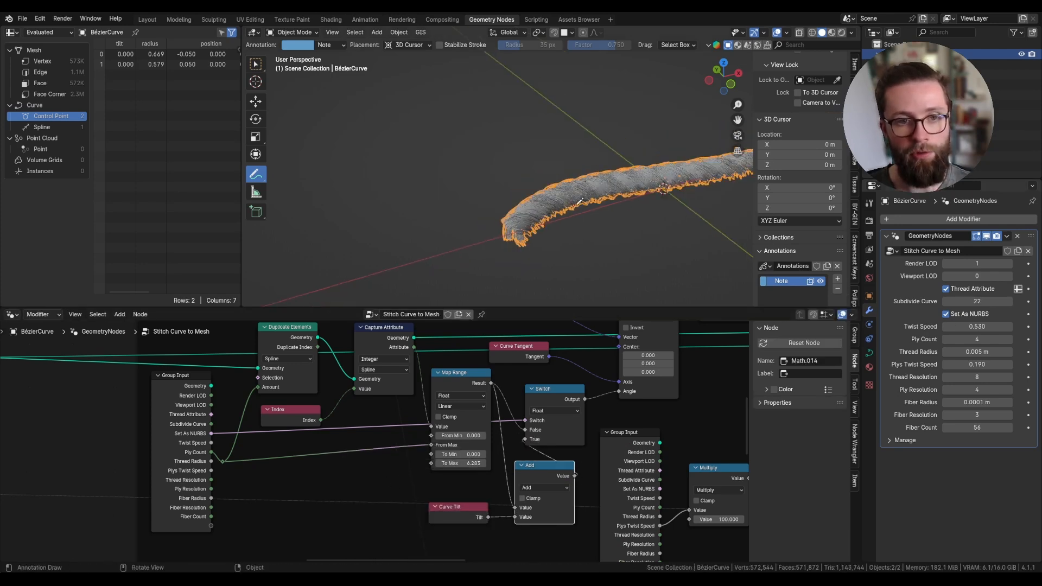
Step: Add a Trim Curve node above the LOD CURVES TO MESHES frame
scroll(449, 447, "down", 2)
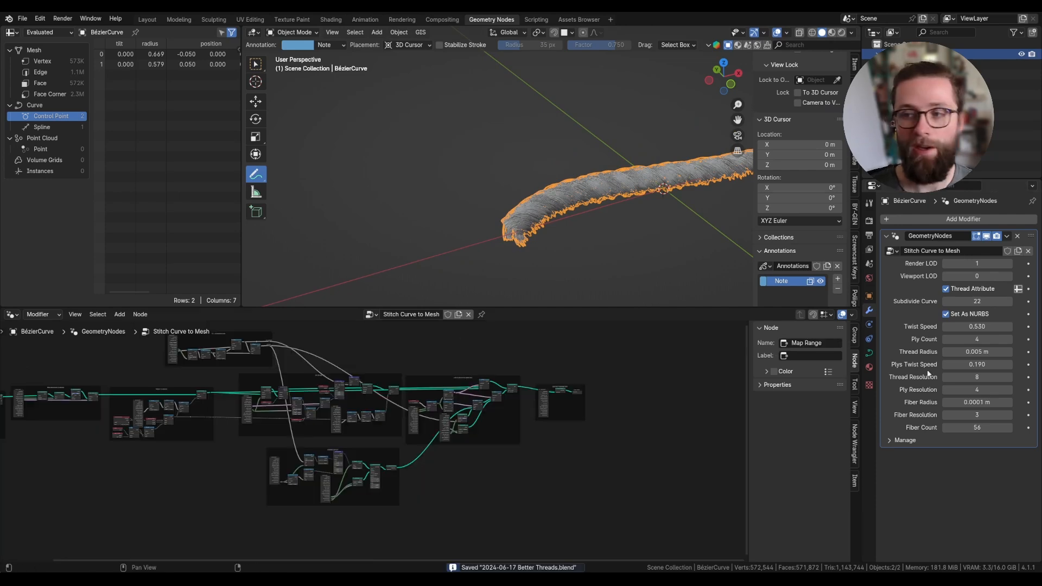
scroll(492, 377, "up", 4)
middle_click_drag(493, 377, 500, 381)
scroll(499, 381, "up", 5)
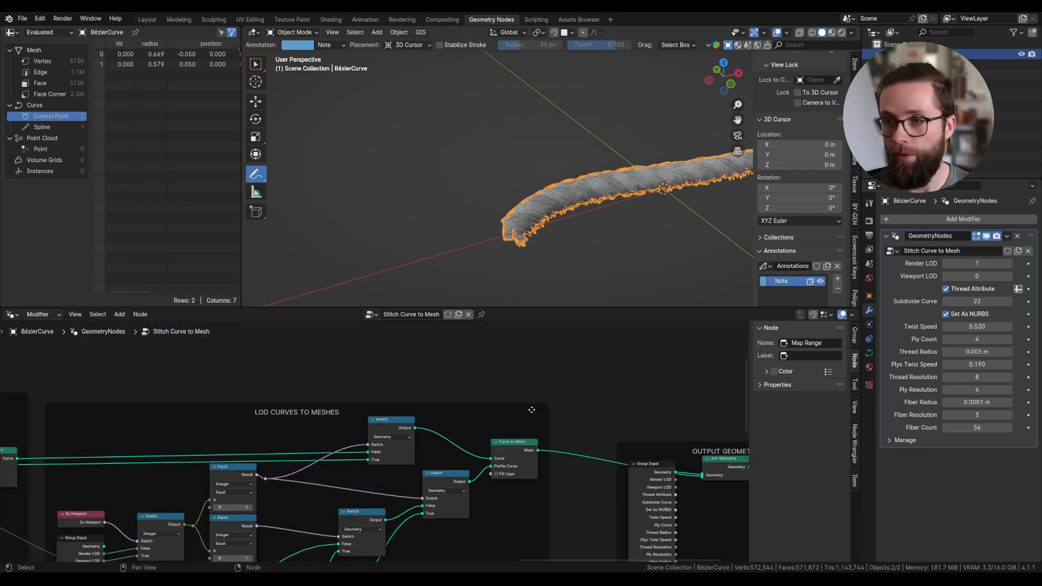
scroll(466, 438, "up", 3)
scroll(439, 424, "down", 5)
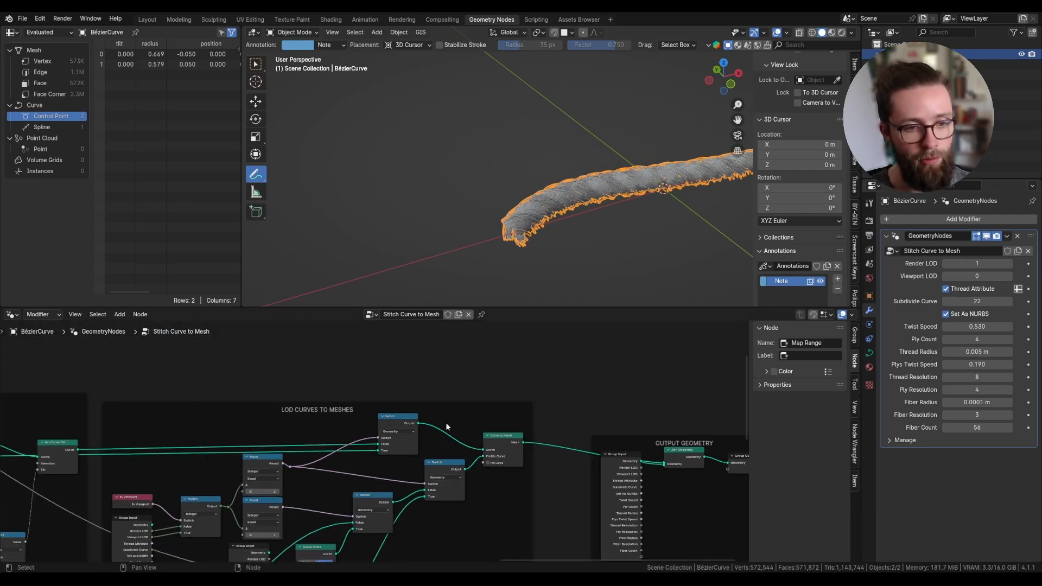
left_click(497, 438)
scroll(457, 352, "up", 1)
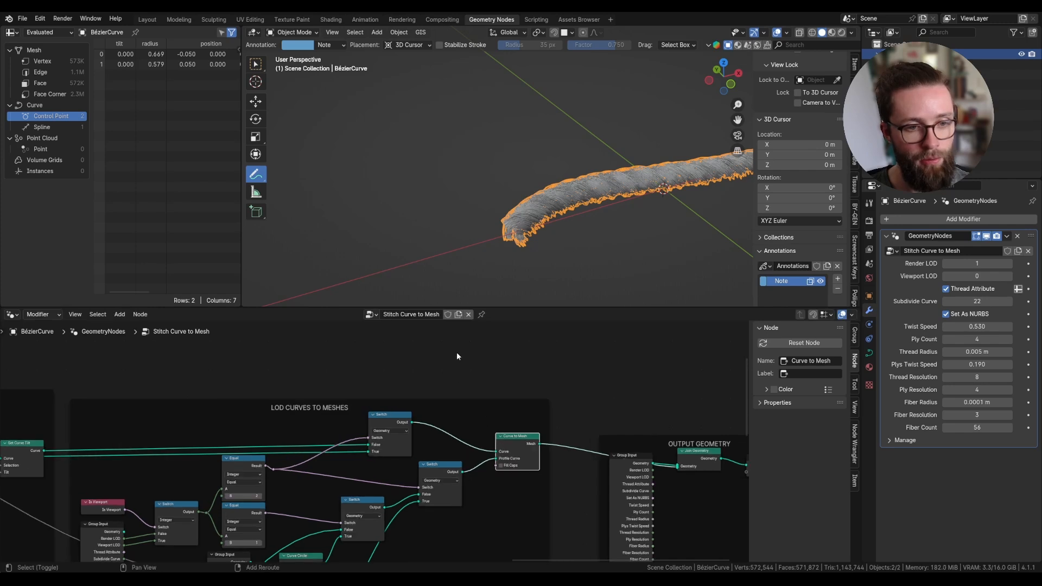
key("shift+a")
type("trim")
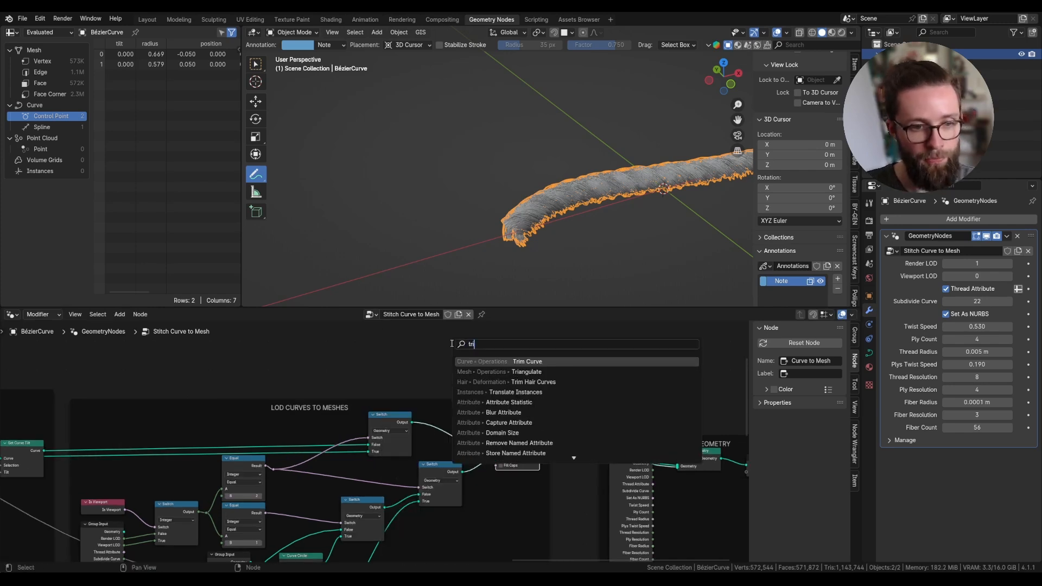
left_click(467, 362)
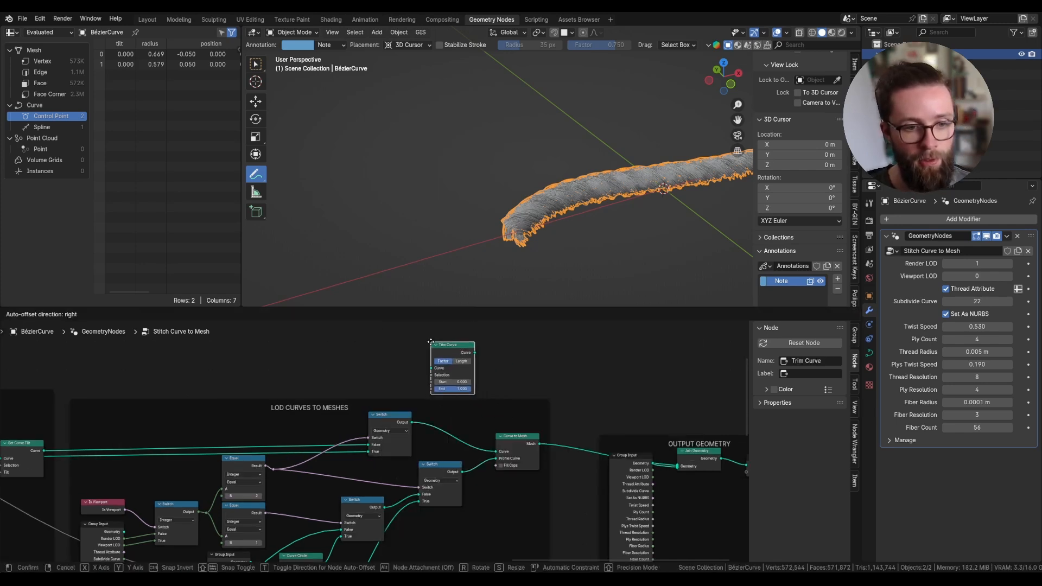
Step: Move Curve to Mesh slightly aside and route the geometry Switch's output through Trim Curve into its Curve input
left_click_drag(519, 455, 526, 453)
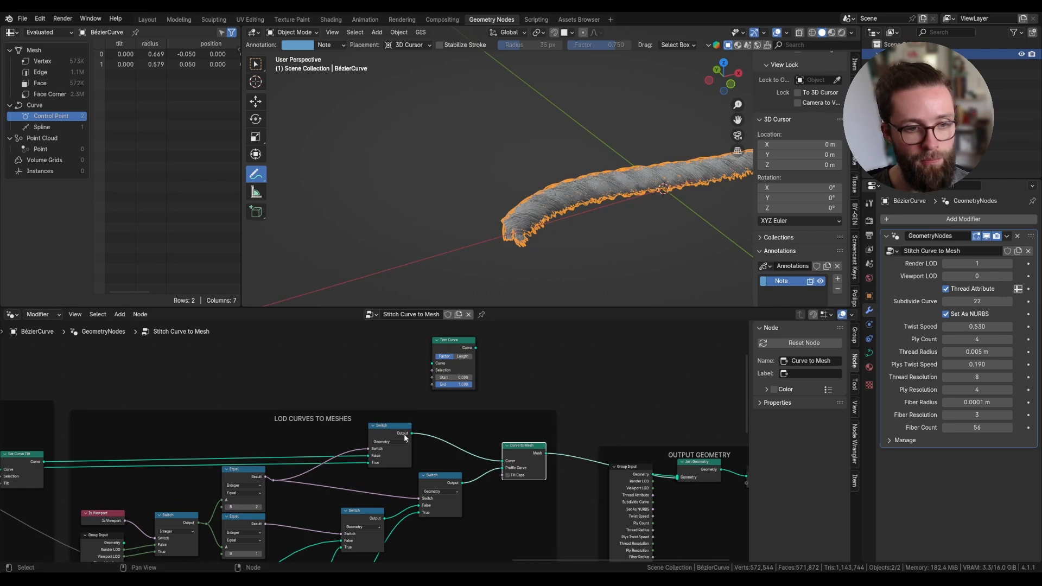
left_click_drag(412, 433, 432, 363)
left_click_drag(476, 347, 509, 465)
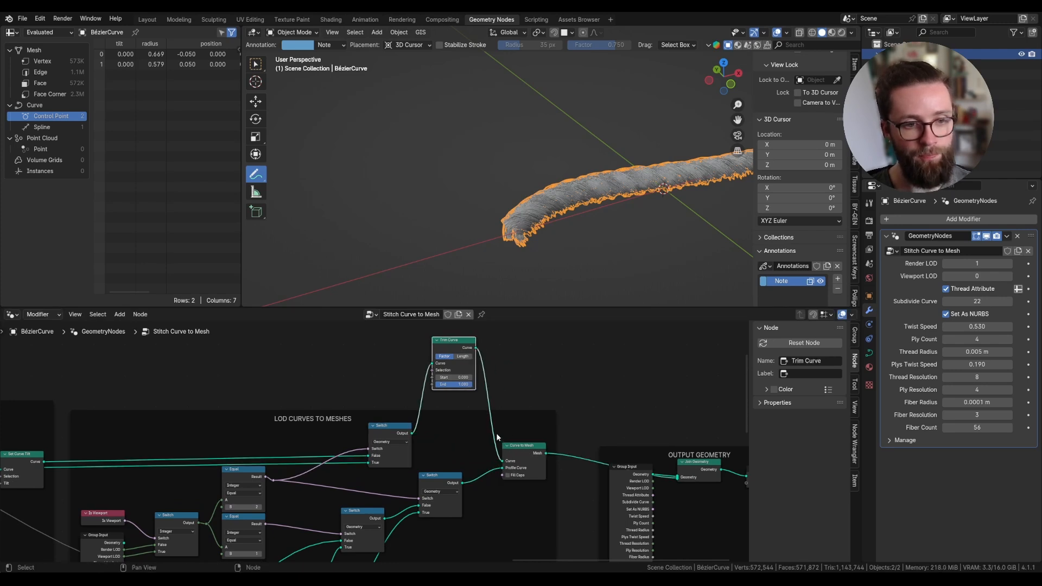
Step: Switch the Trim Curve node to Length mode and adjust its End length
middle_click_drag(412, 357, 470, 411)
scroll(517, 423, "up", 1)
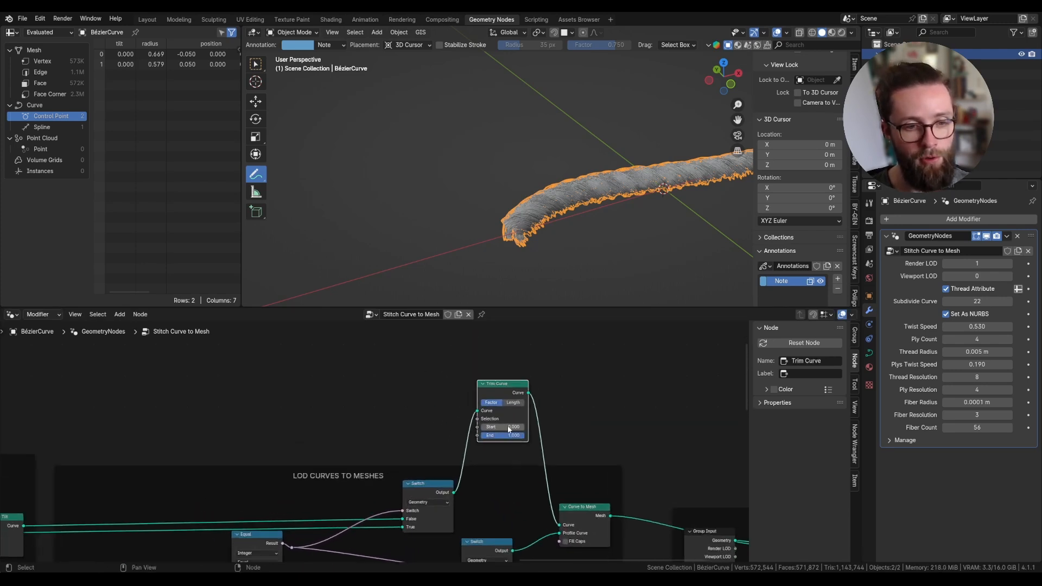
left_click(517, 405)
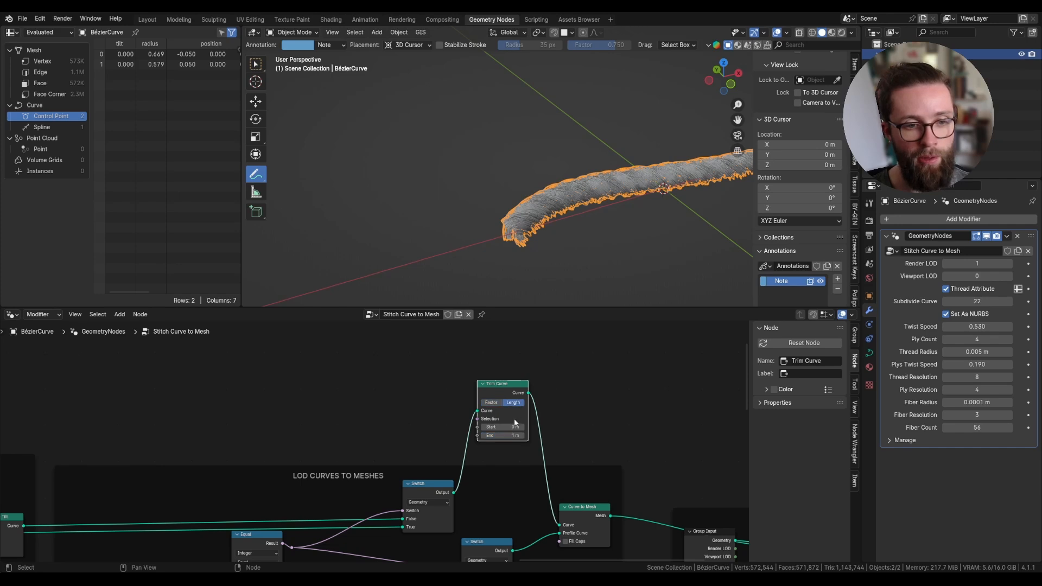
mouse_move(509, 435)
left_mouse_down()
mouse_move(478, 436)
mouse_move(507, 436)
left_mouse_up()
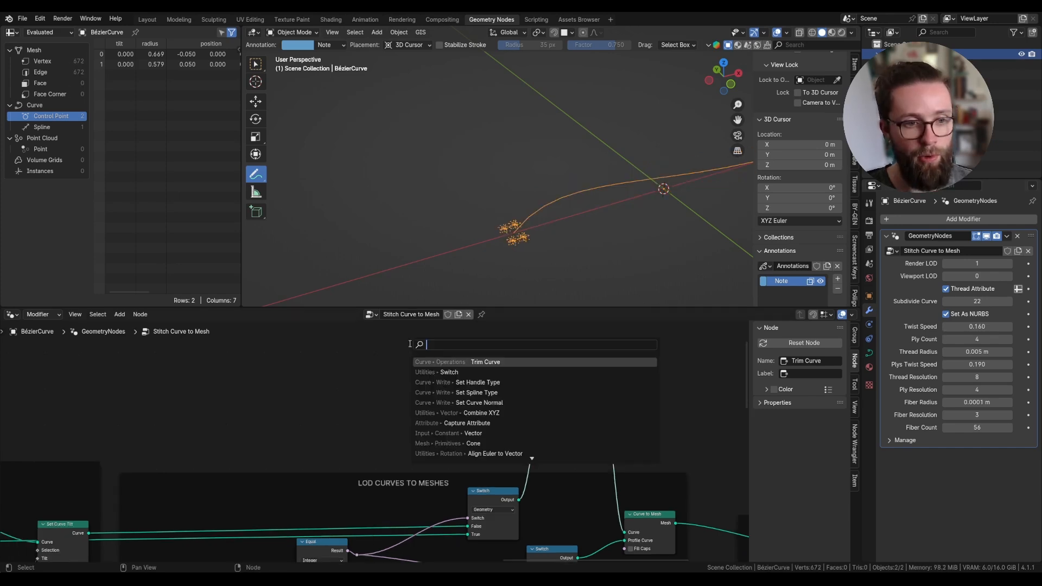
Step: Add a Group Input node beside Trim Curve and expose the Start and End lengths as new group inputs
type("oup")
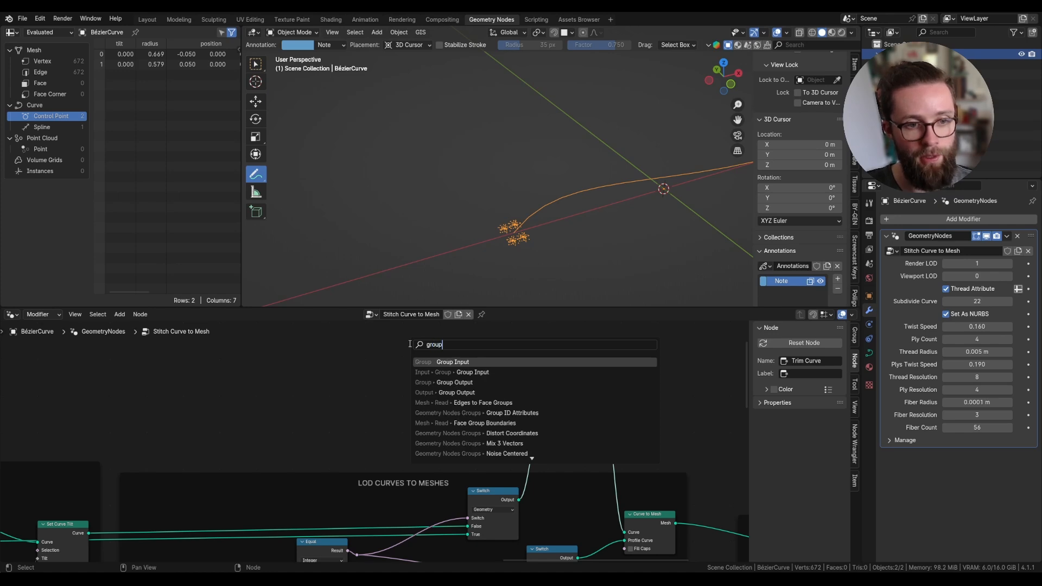
key("Return")
left_click(421, 321)
left_click_drag(470, 454, 548, 455)
scroll(502, 461, "up", 3)
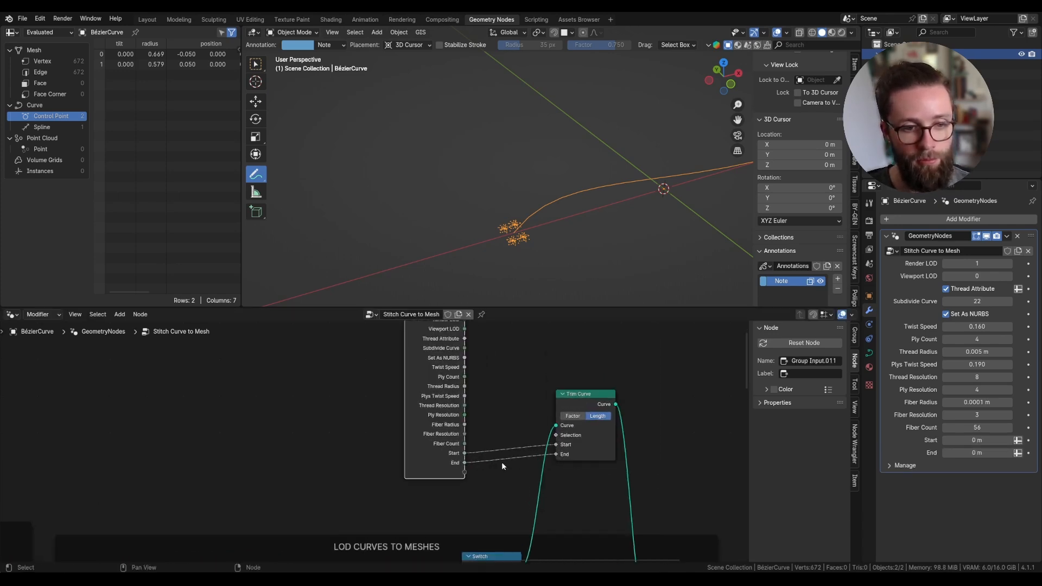
Step: Rename the new Start and End group inputs to Trim Start and Trim End
scroll(547, 462, "up", 1)
type("Trim")
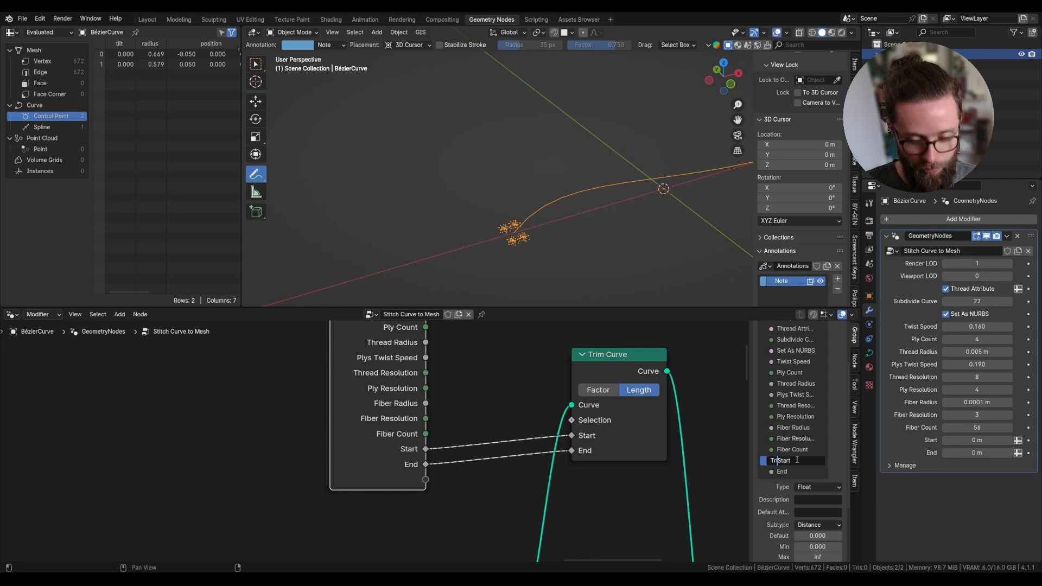
key("Return")
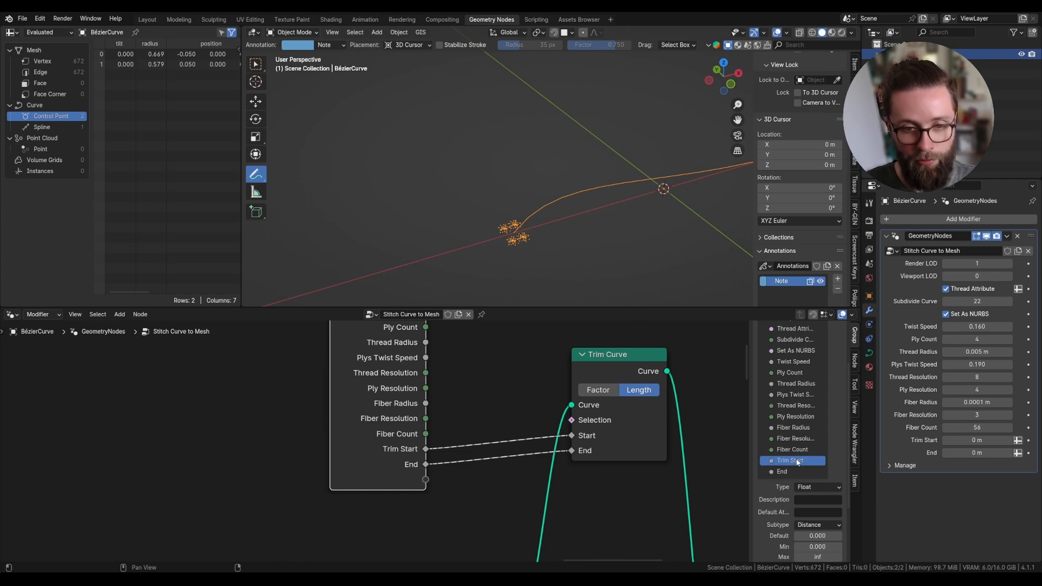
double_click(792, 471)
key("Home")
type("Trim")
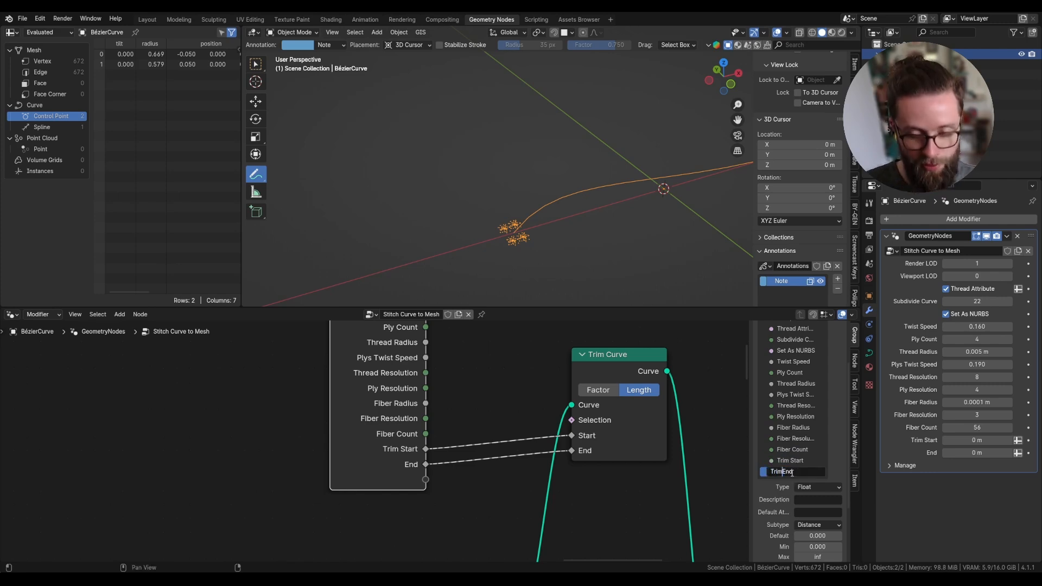
key("Return")
scroll(794, 475, "down", 3)
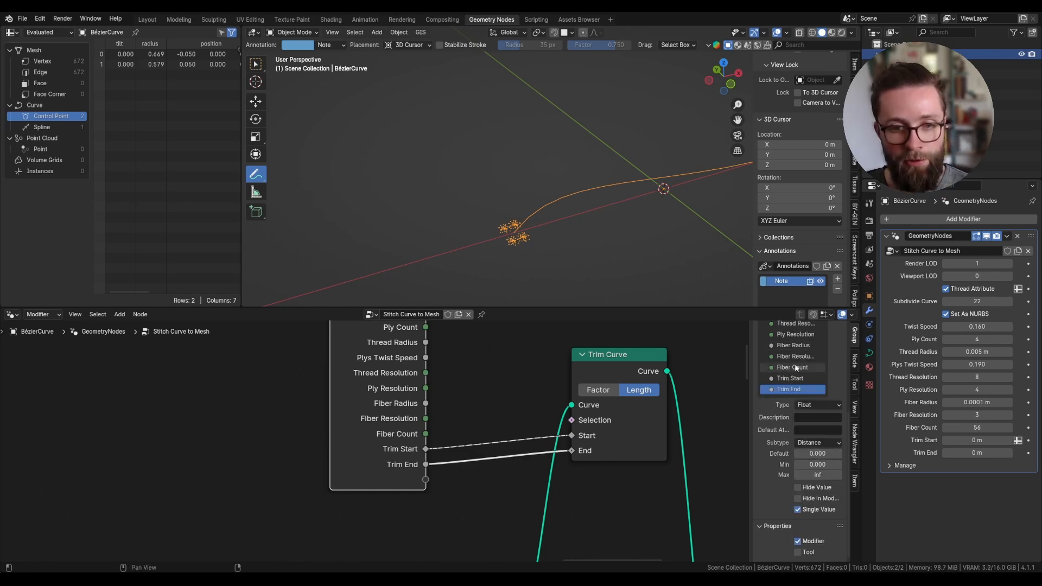
Step: Make the Trim Start group input a single value
left_click(797, 509)
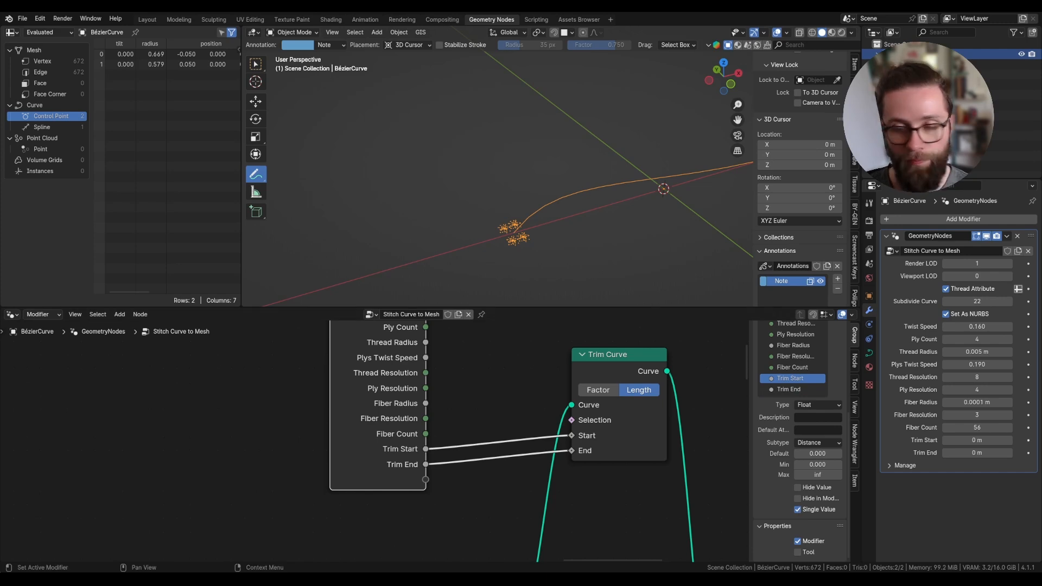
scroll(560, 404, "down", 3)
scroll(502, 433, "up", 2)
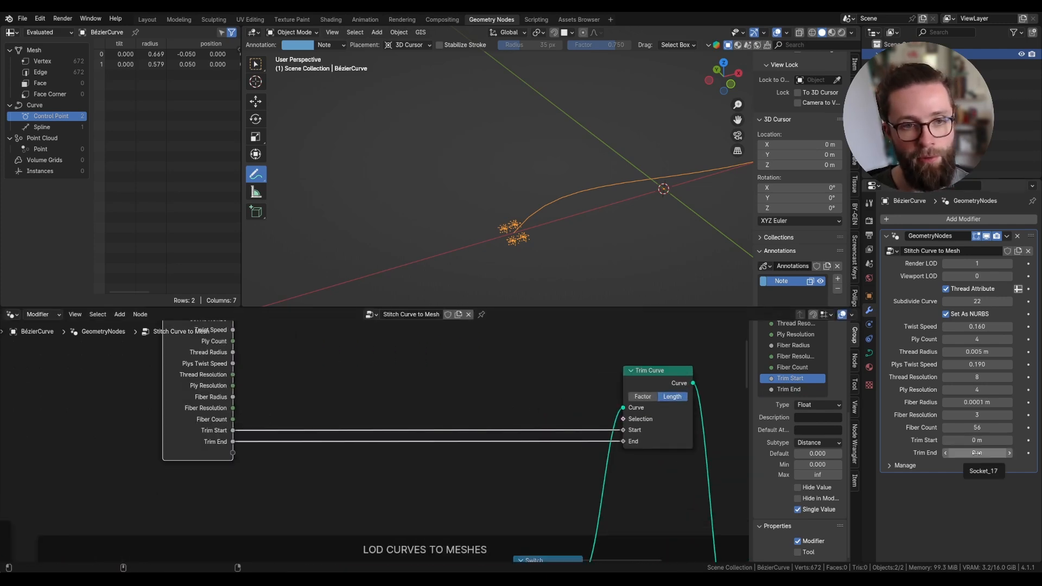
Step: Try a Trim End of 0.05 m on the modifier and undo it
left_click_drag(970, 453, 987, 453)
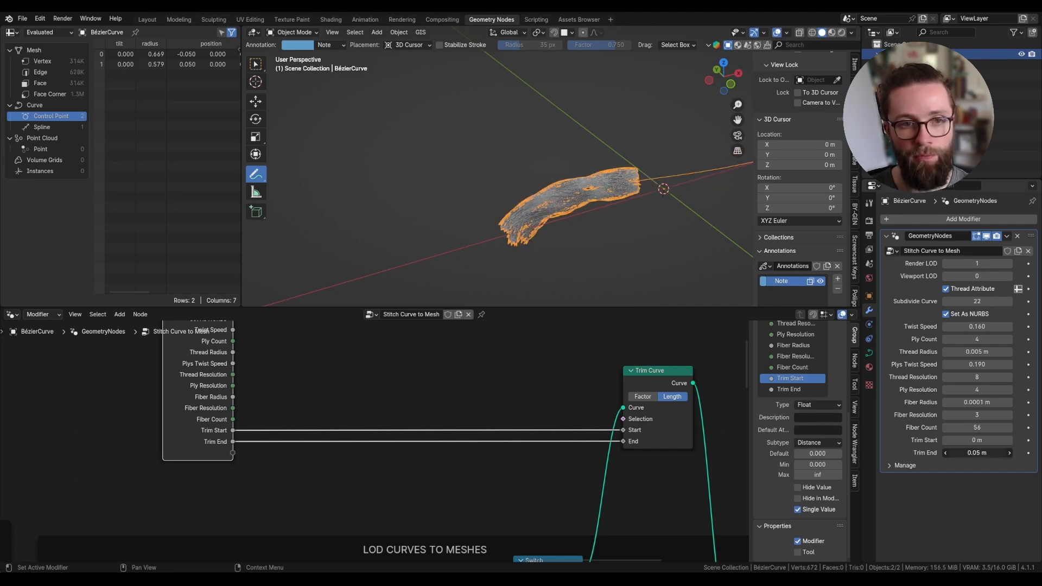
key("ctrl+z")
Step: Add a Spline Length node between the Group Input and Trim Curve nodes
middle_click_drag(378, 386, 393, 387)
key("shift+a")
left_click(336, 345)
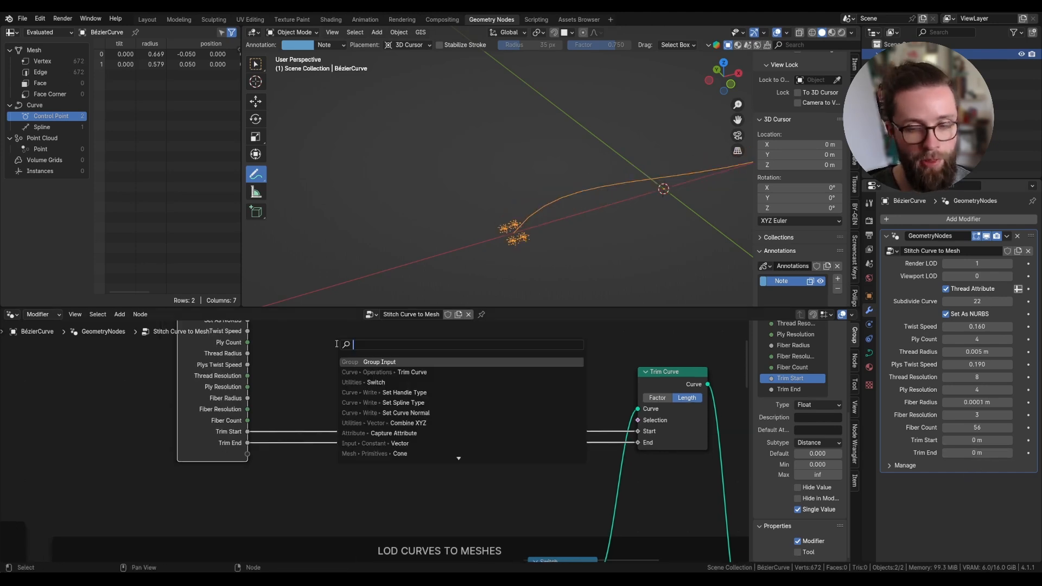
type("spline")
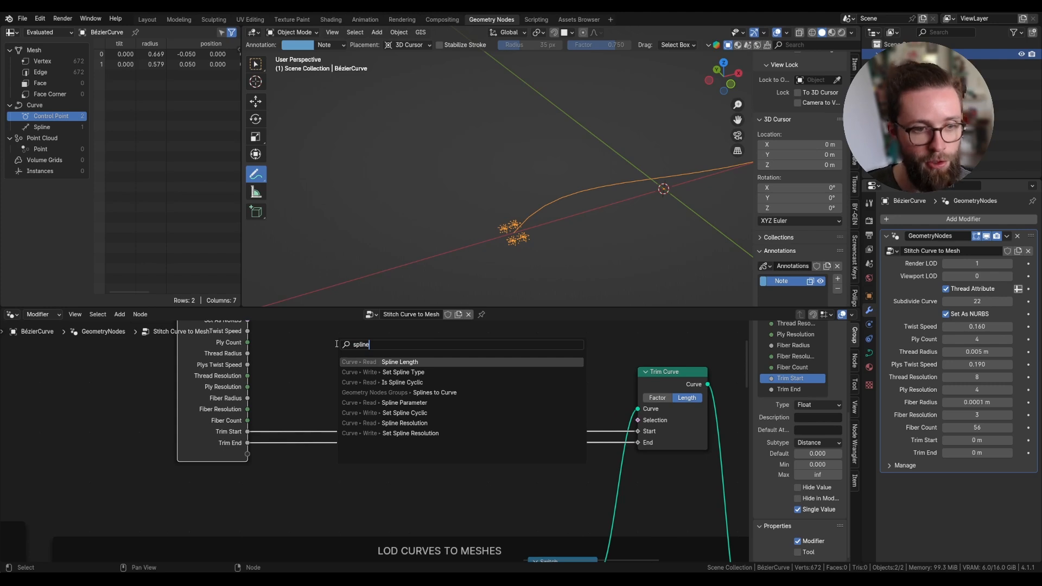
key("Return")
left_click(383, 369)
Step: Subtract Trim End from the spline's Length with a Subtract node and feed the result into Trim Curve's End
left_click_drag(391, 368, 446, 366)
type("subtr")
left_click(467, 383)
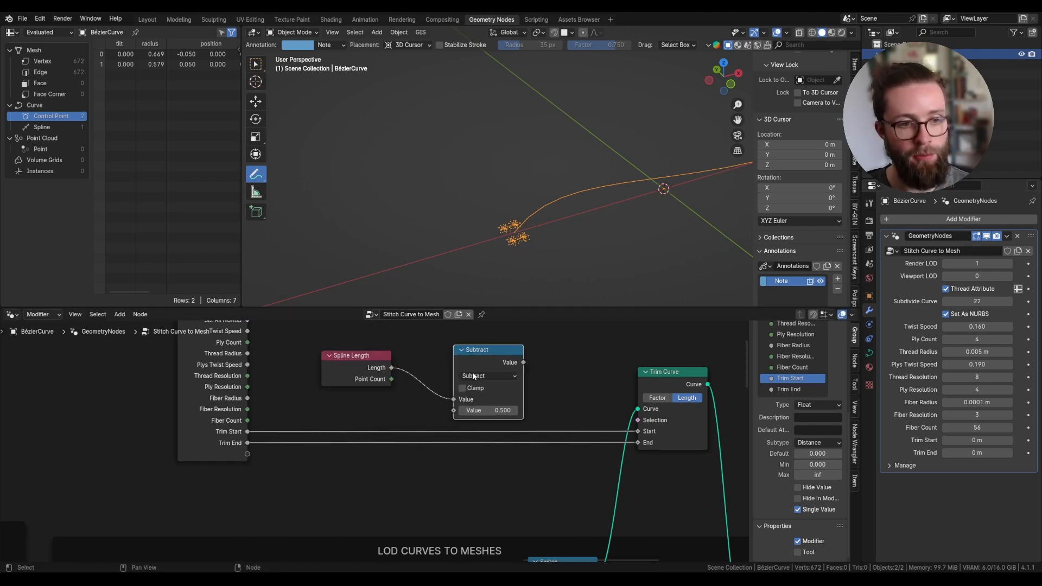
left_click_drag(247, 443, 454, 411)
left_click_drag(524, 362, 639, 443)
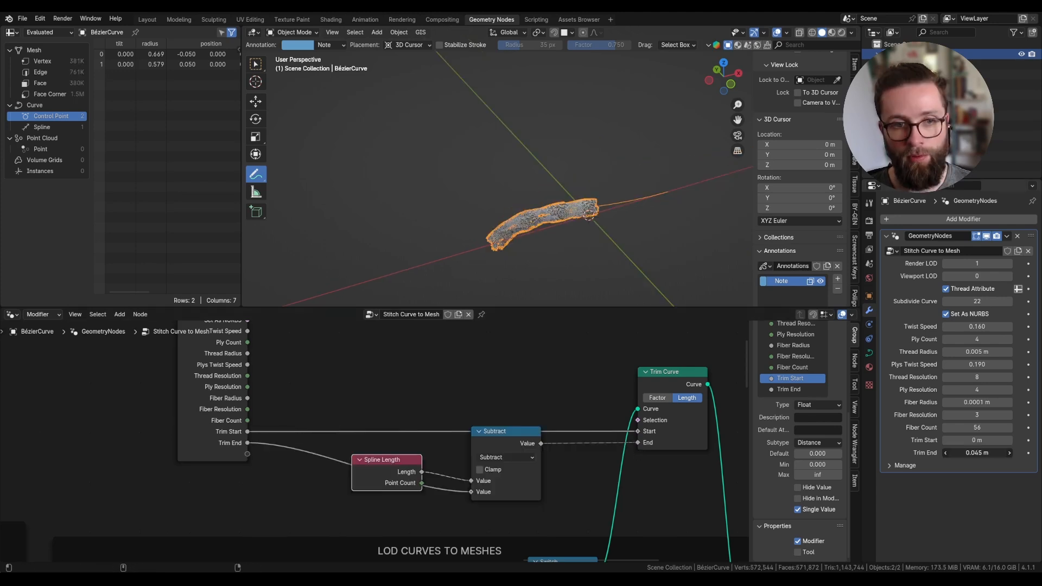
Step: Test the end trimming by varying Trim End on the modifier, and return it to 0 m
left_click_drag(977, 453, 984, 452)
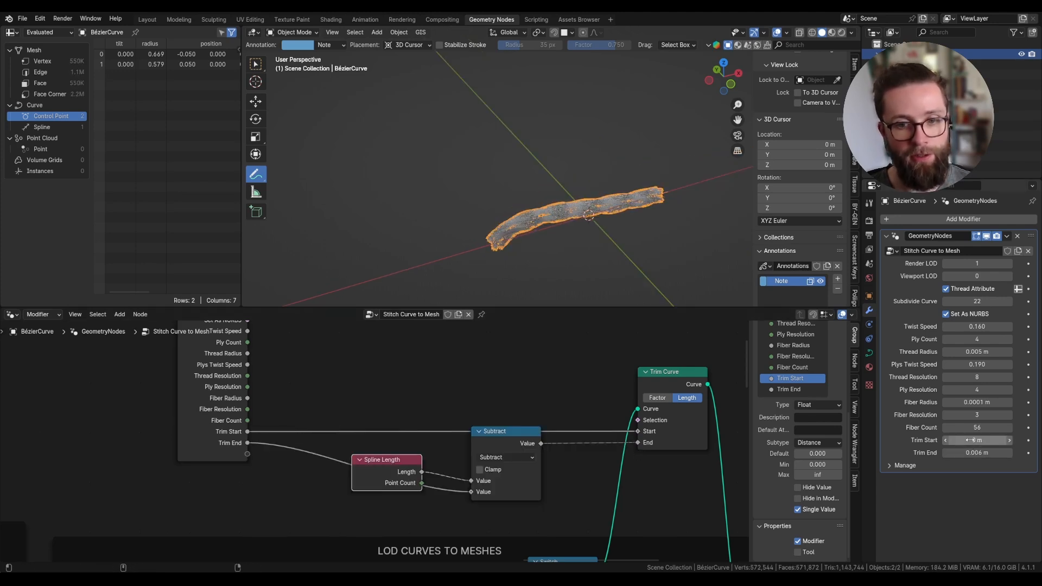
left_click_drag(972, 452, 947, 452)
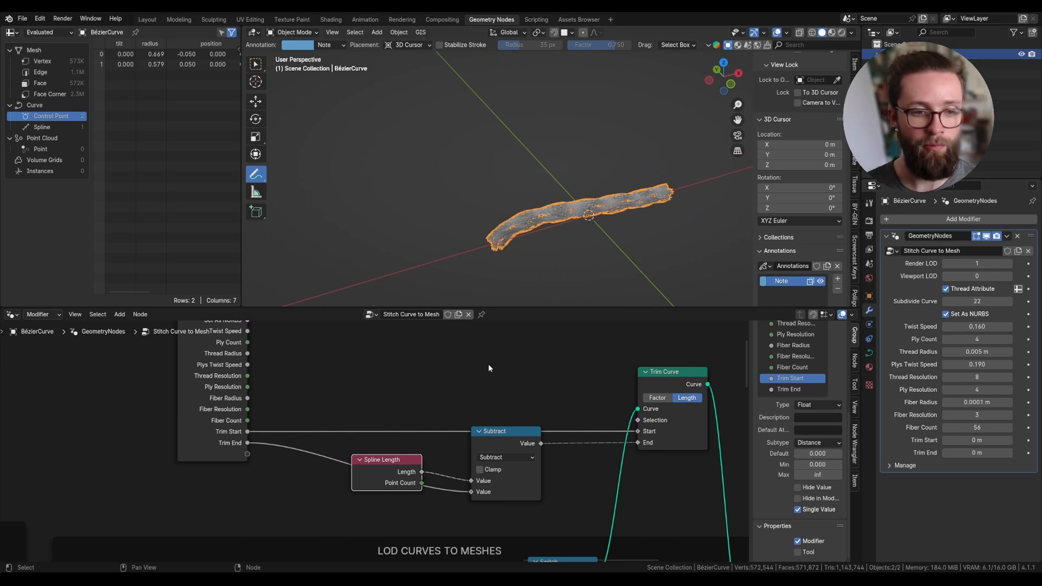
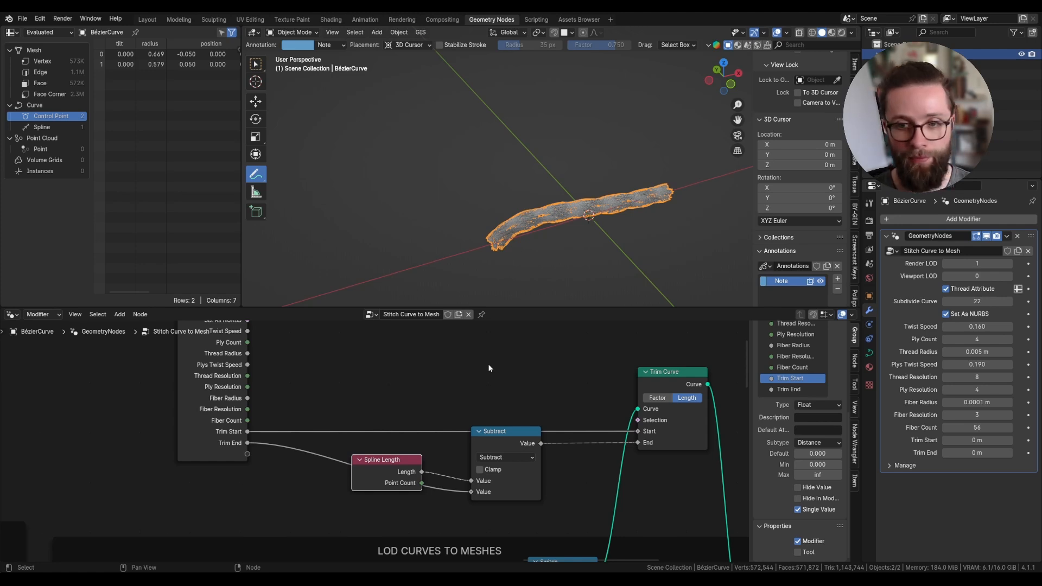
Step: Add a Float Named Attribute node reading cmtb_curve_length and place it above the Spline Length node
middle_click_drag(489, 368, 535, 412)
key("shift+a")
left_click(429, 350)
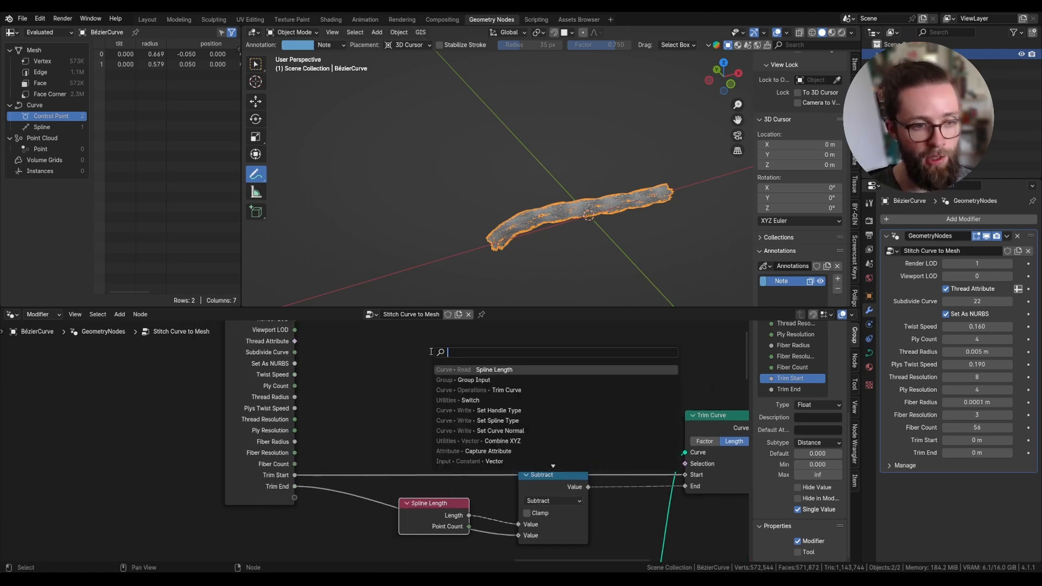
type("a")
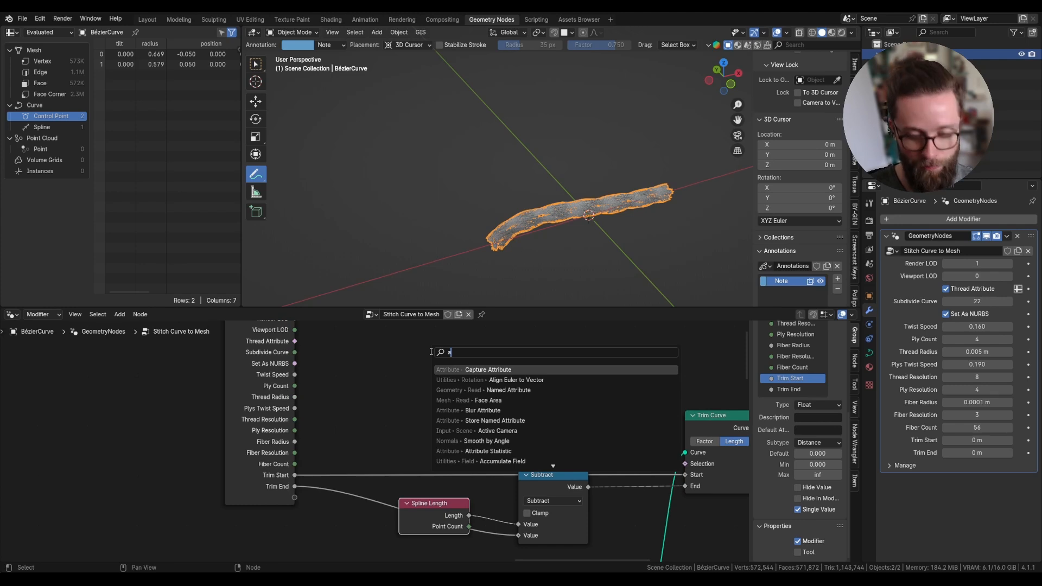
key("BackSpace")
type("name")
left_click(456, 369)
left_click(429, 421)
type("c")
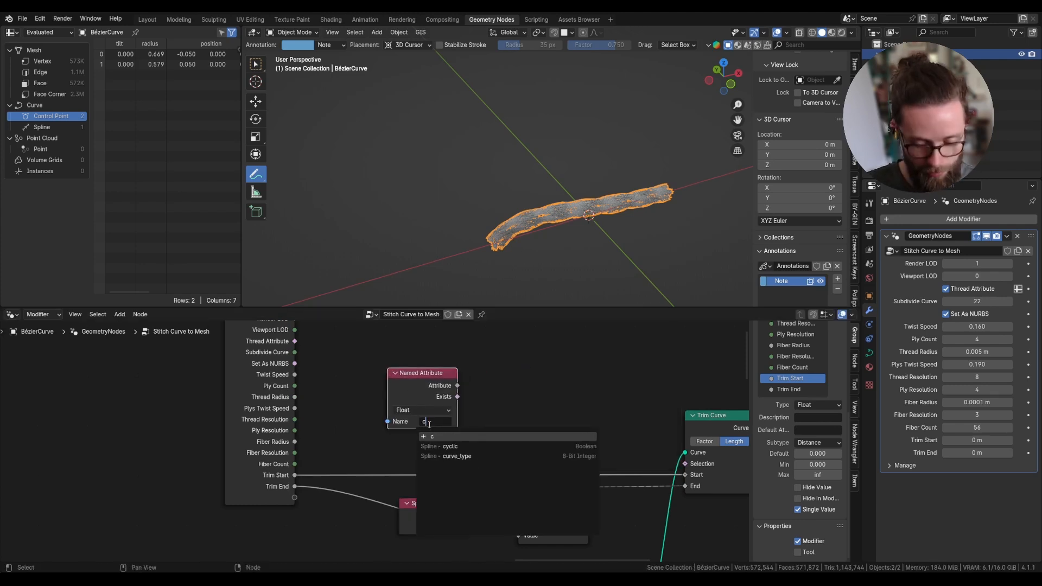
type("mtb_curve_length")
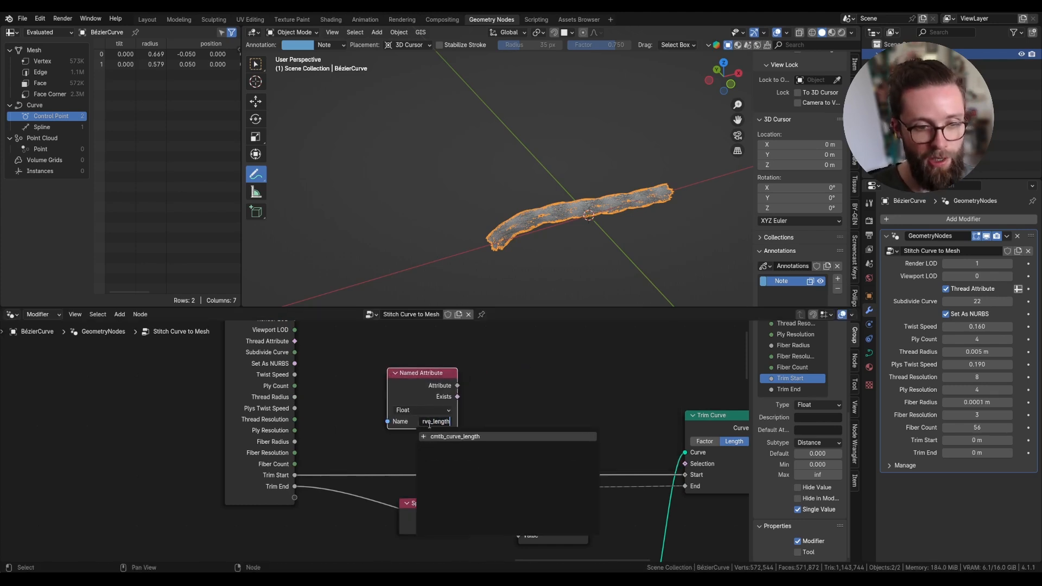
key("Return")
left_click_drag(460, 384, 416, 409)
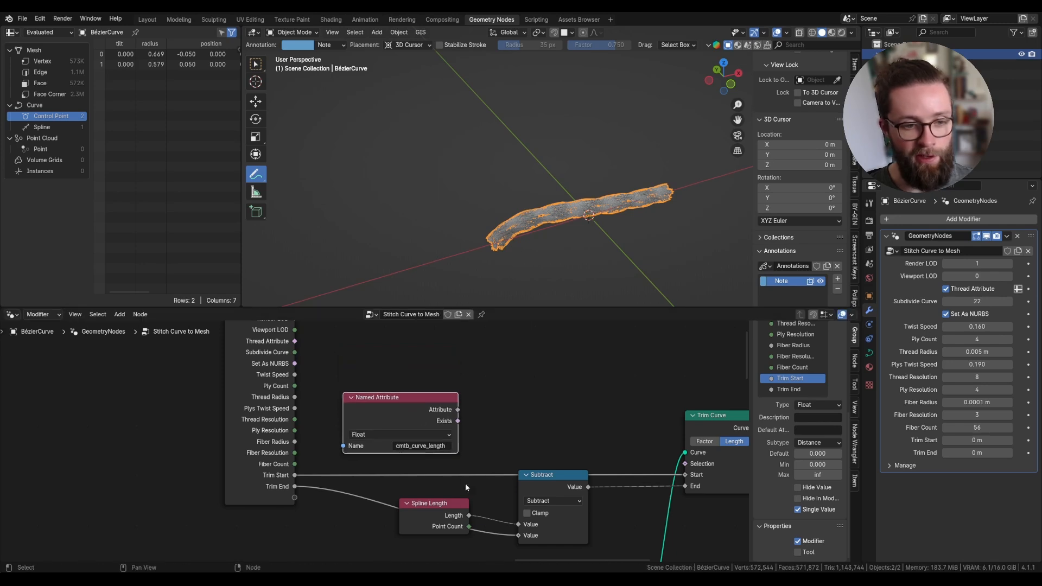
Step: Duplicate the Spline Length node and divide its Length by the cmtb_curve_length attribute using a Divide node
left_click(452, 505)
key("shift+d")
left_click(438, 357)
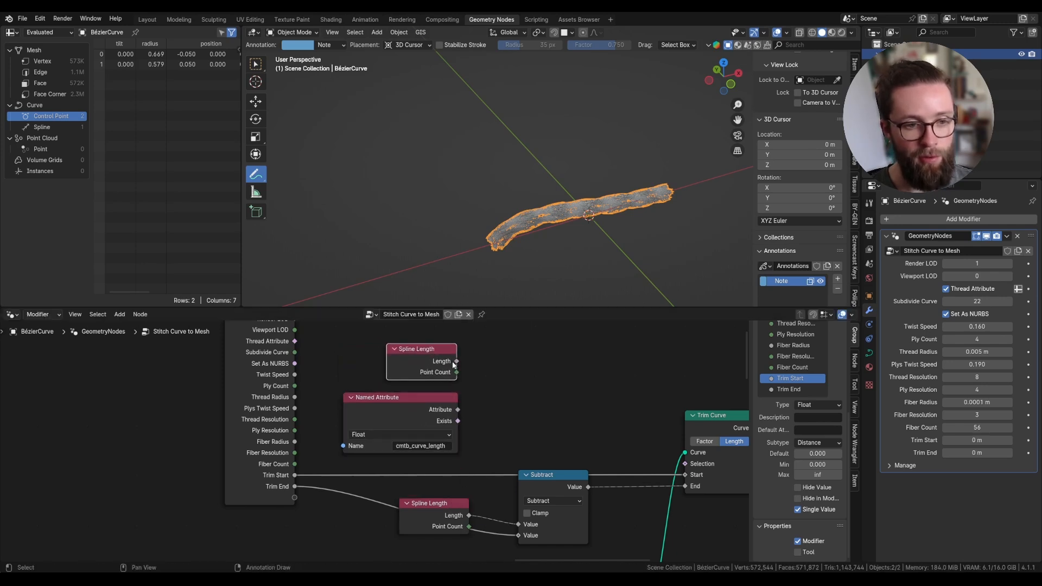
key("shift+a")
type("divi")
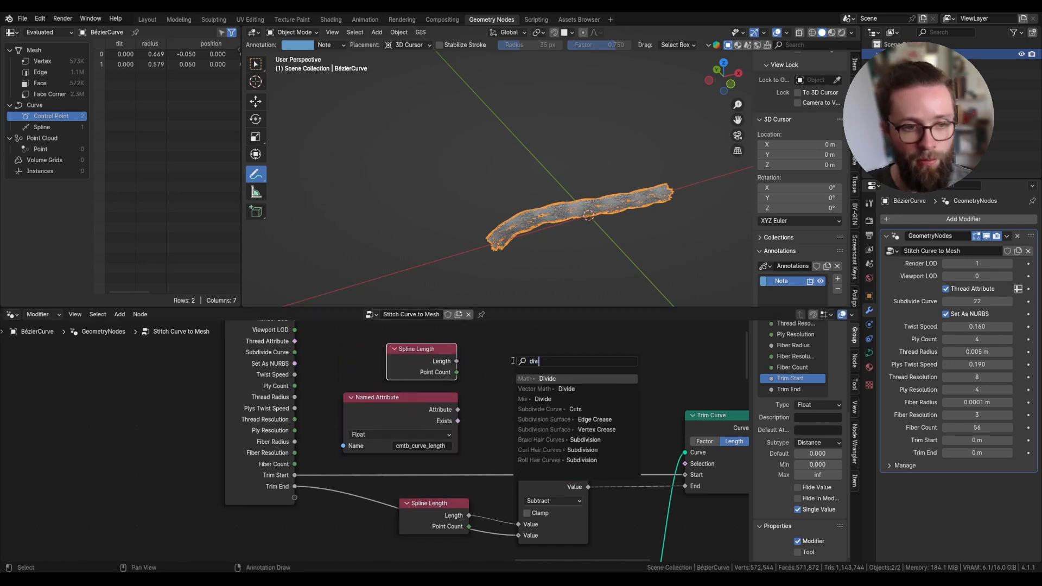
key("Return")
left_click_drag(458, 410, 523, 385)
Step: Add a Multiply node after Divide and multiply its result by Trim Start
scroll(541, 379, "down", 2)
key("shift+a")
type("mult")
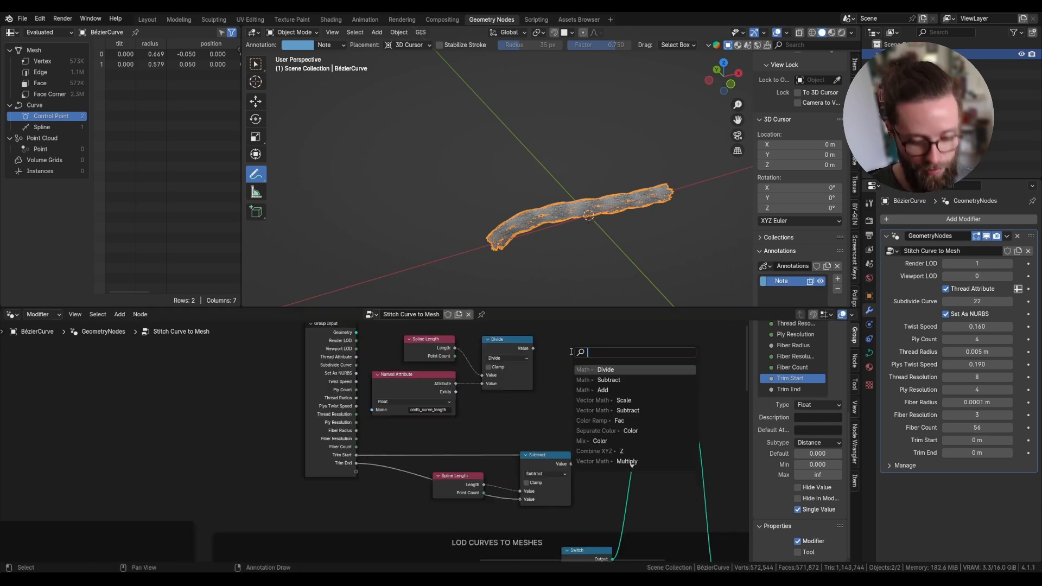
key("Return")
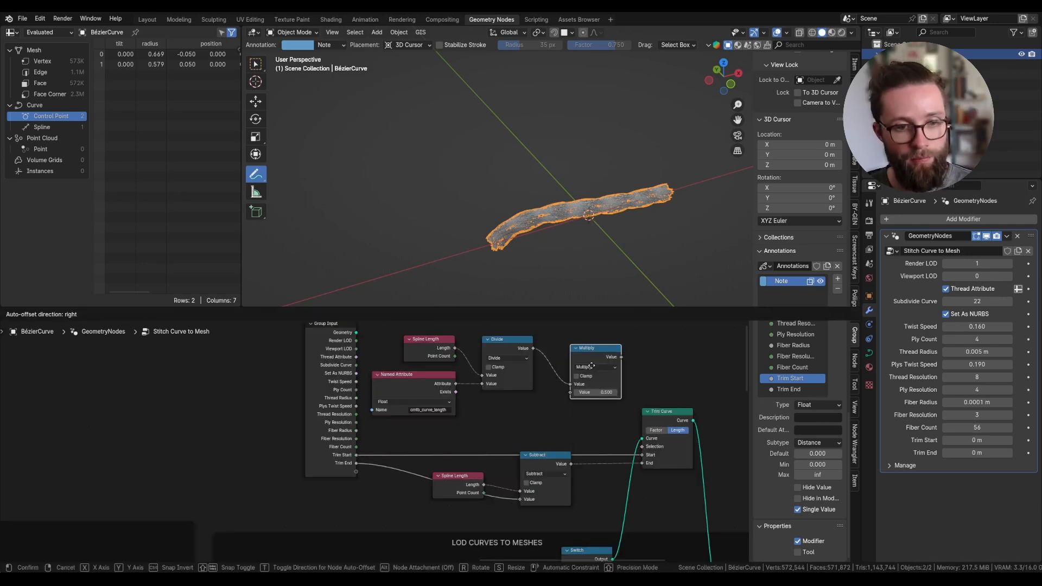
left_click(573, 353)
left_click_drag(356, 455, 559, 384)
Step: Duplicate the Multiply node with its links and feed Trim End into the copy instead of Trim Start
left_click(578, 349)
key("ctrl+shift+d")
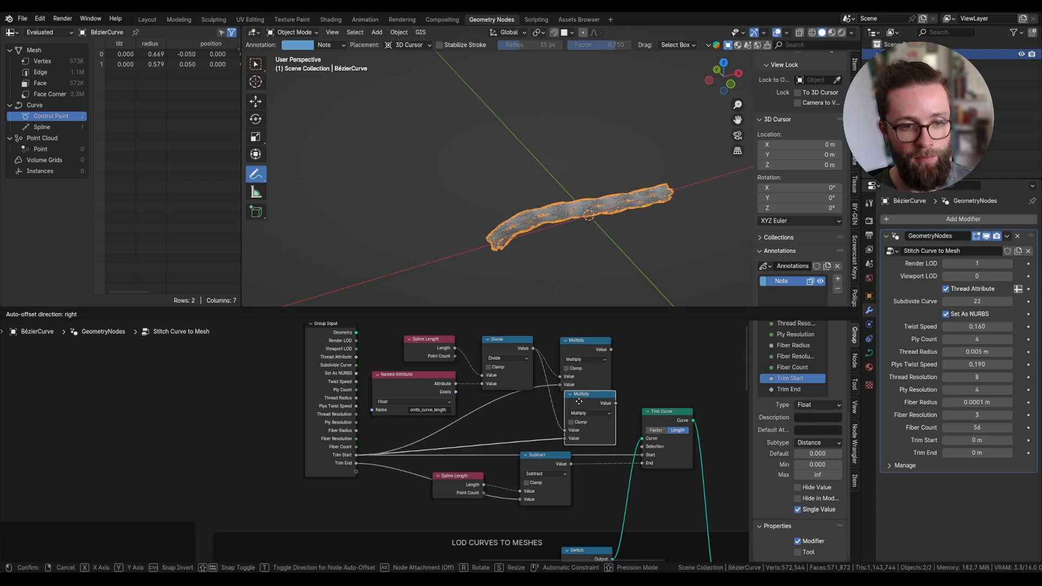
left_click(579, 397)
left_click_drag(356, 463, 563, 437)
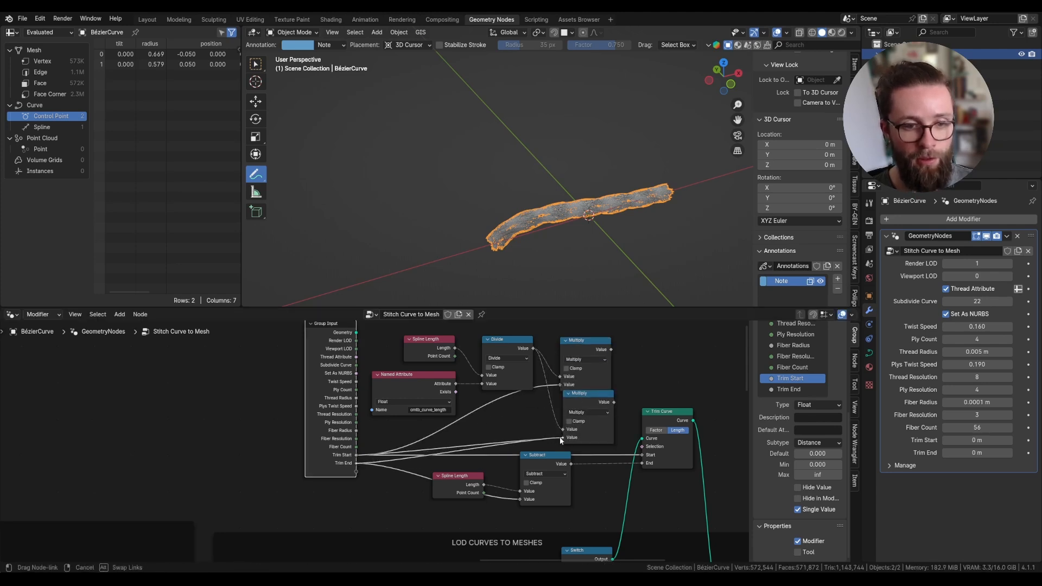
Step: Make room for a Float Switch that uses the attribute's Exists to choose between Trim Start and its multiplied value, feeding Trim Curve's Start
left_click_drag(251, 354, 587, 396)
left_click_drag(586, 340, 502, 340)
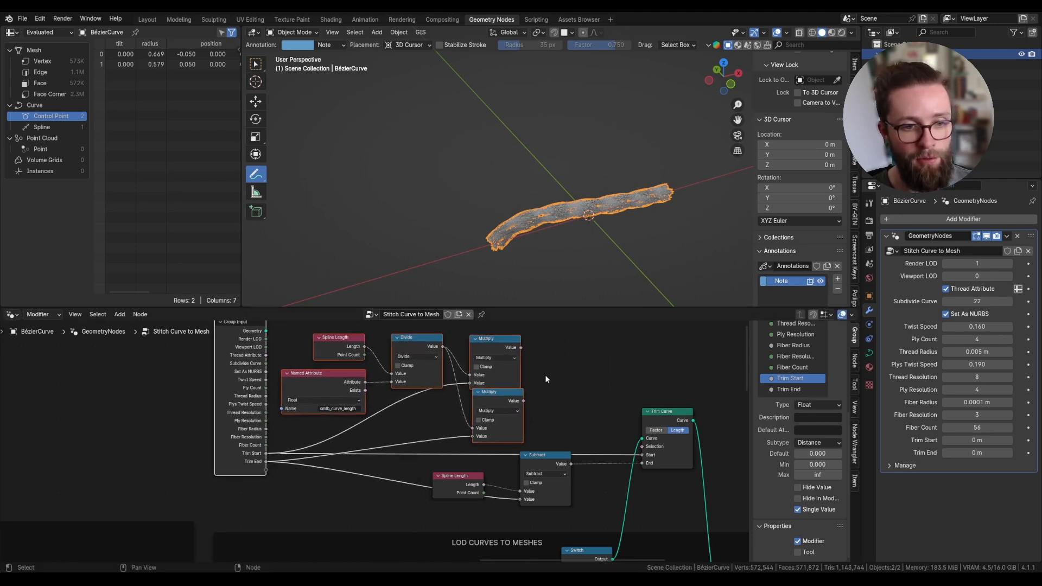
key("shift+a")
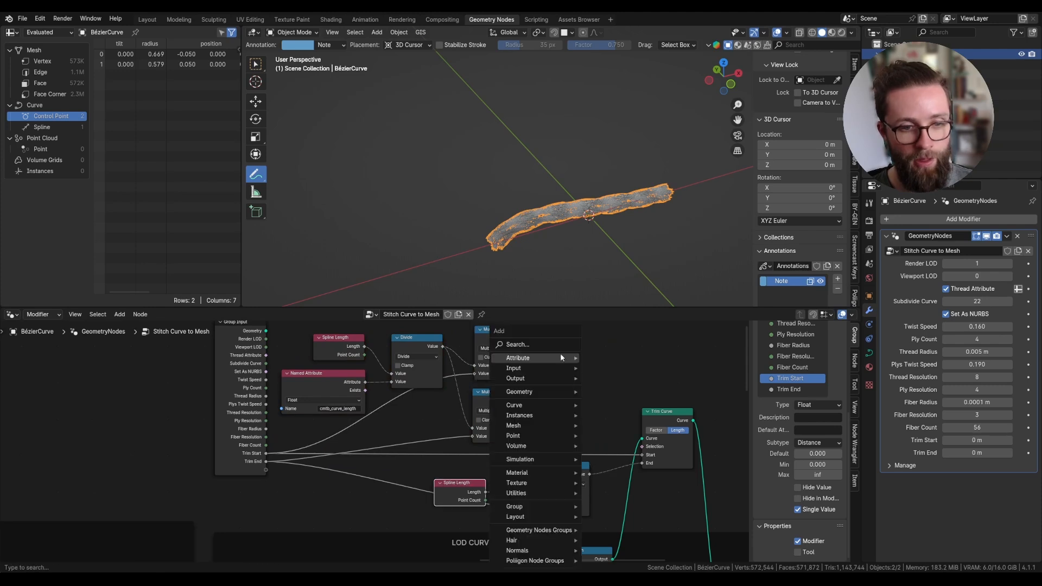
type("swith")
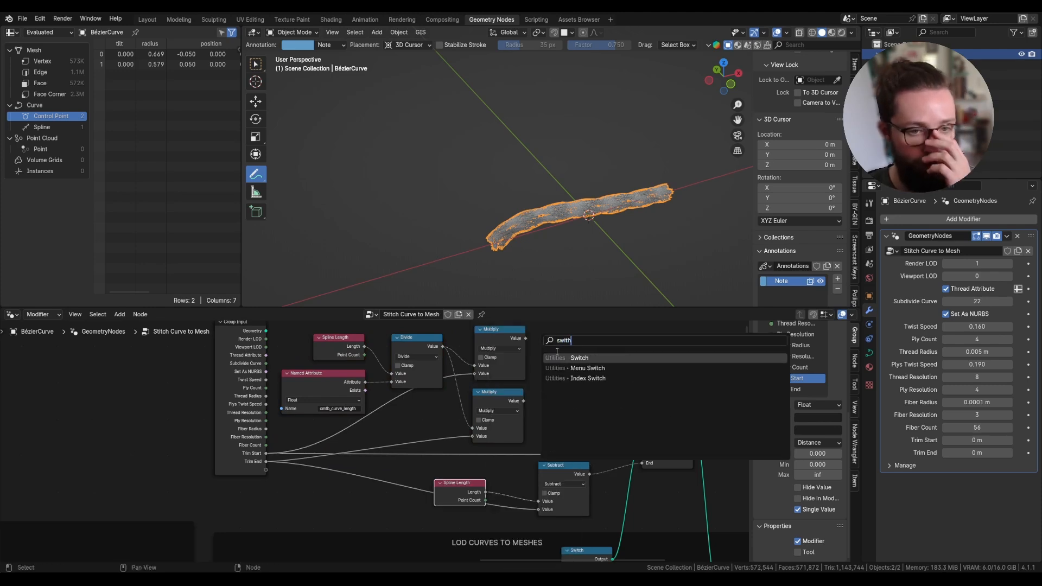
key("Return")
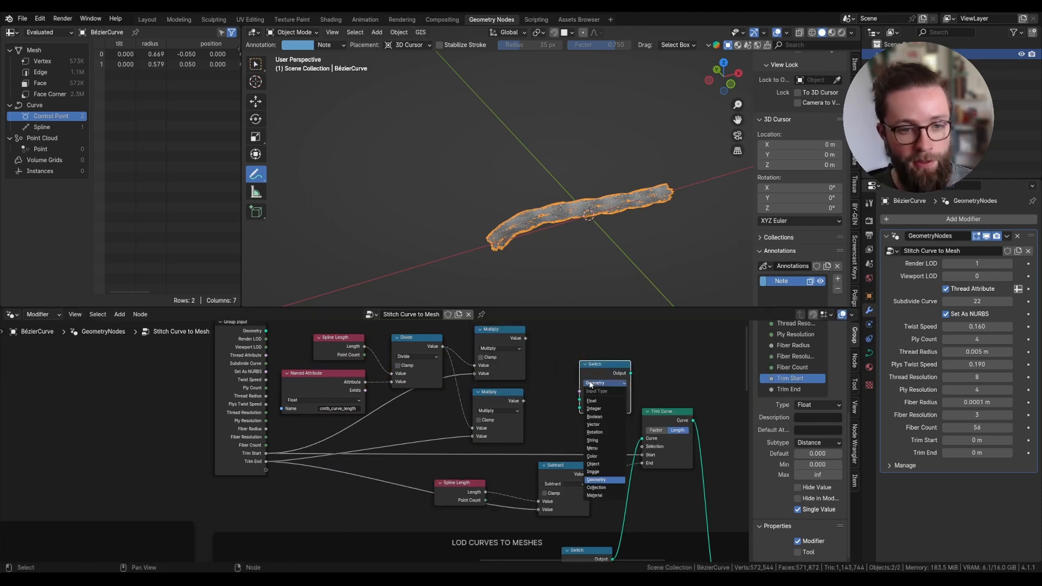
left_click_drag(365, 391, 588, 376)
left_click_drag(525, 338, 568, 411)
left_click_drag(265, 454, 567, 402)
left_click_drag(618, 375, 642, 455)
Step: Duplicate the Float Switch for Trim End, driven by the attribute's Exists output, and route it into the Subtract node
left_click_drag(559, 466, 562, 450)
left_click_drag(464, 490, 495, 467)
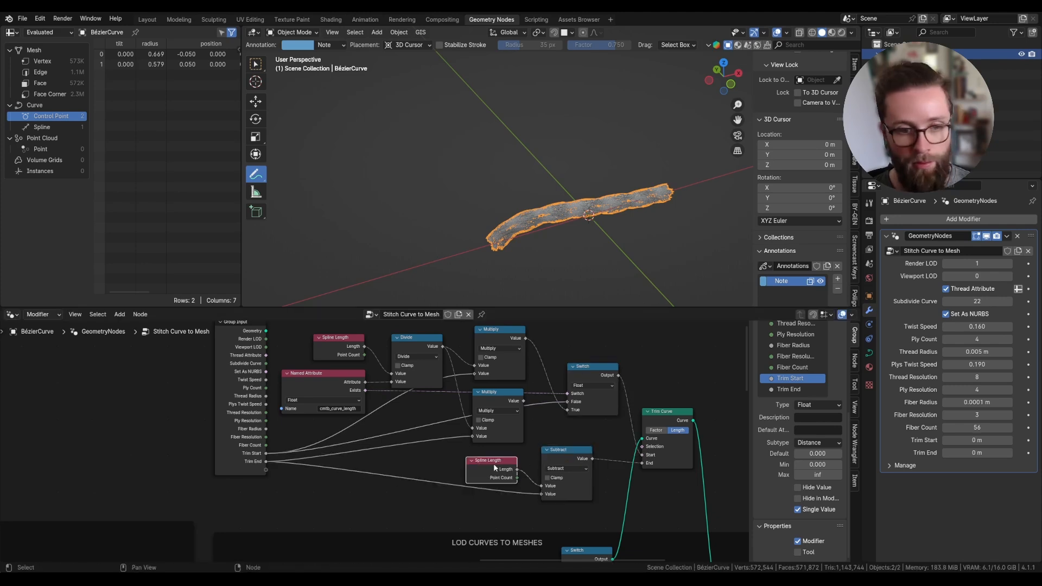
left_click(596, 372)
key("shift+d")
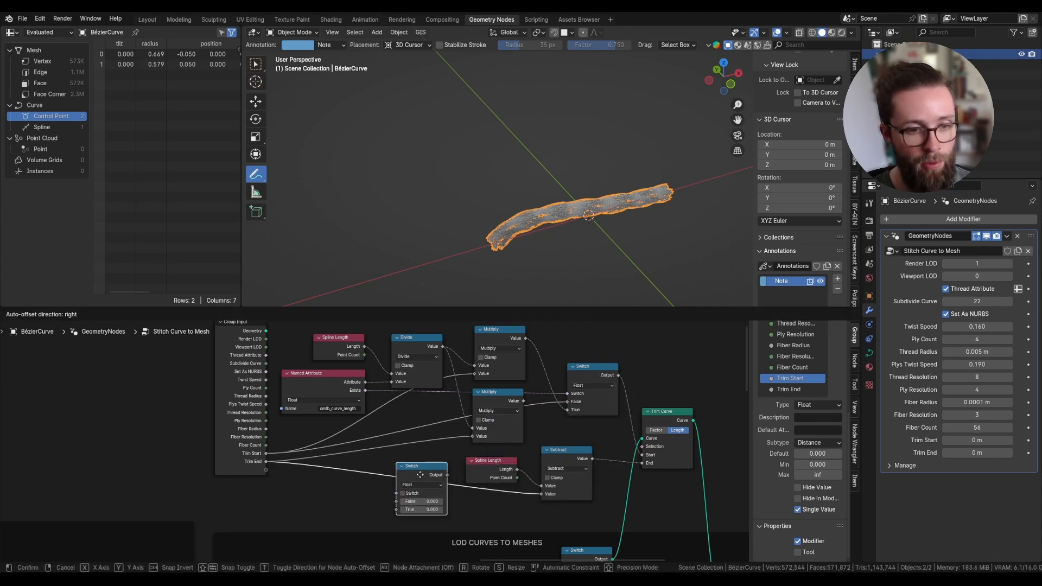
left_click(419, 472)
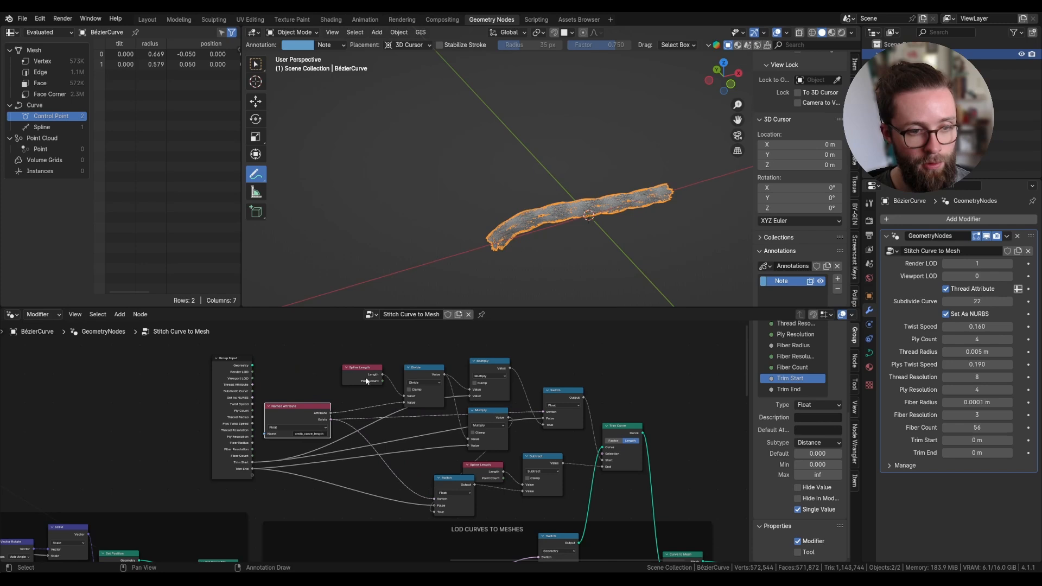
Step: Spread out the trim nodes by moving Spline Length, Divide and the first Multiply closer to the Group Input
left_click_drag(370, 372, 314, 384)
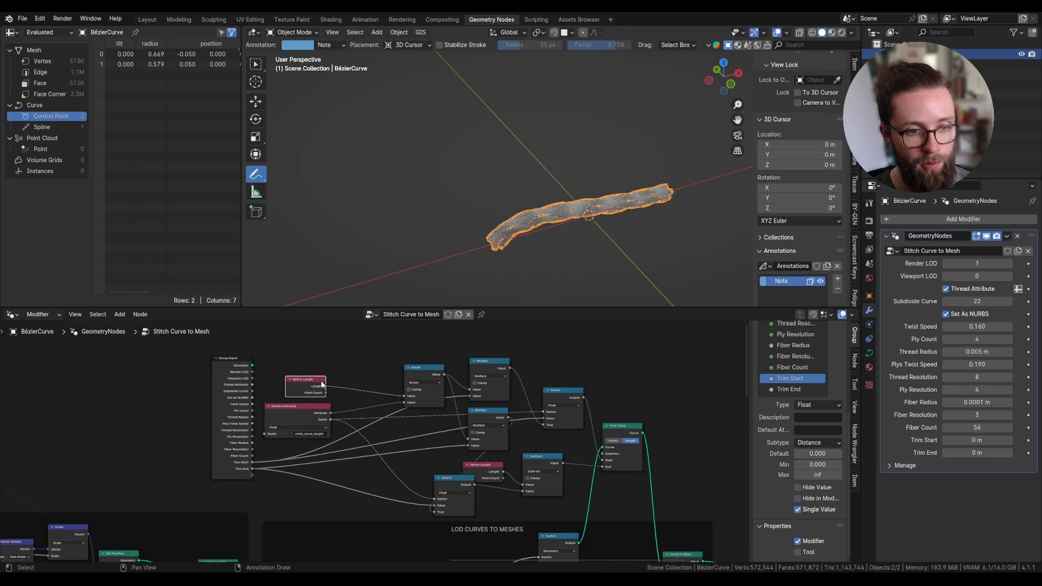
left_click_drag(411, 373, 355, 375)
left_click_drag(483, 362, 433, 348)
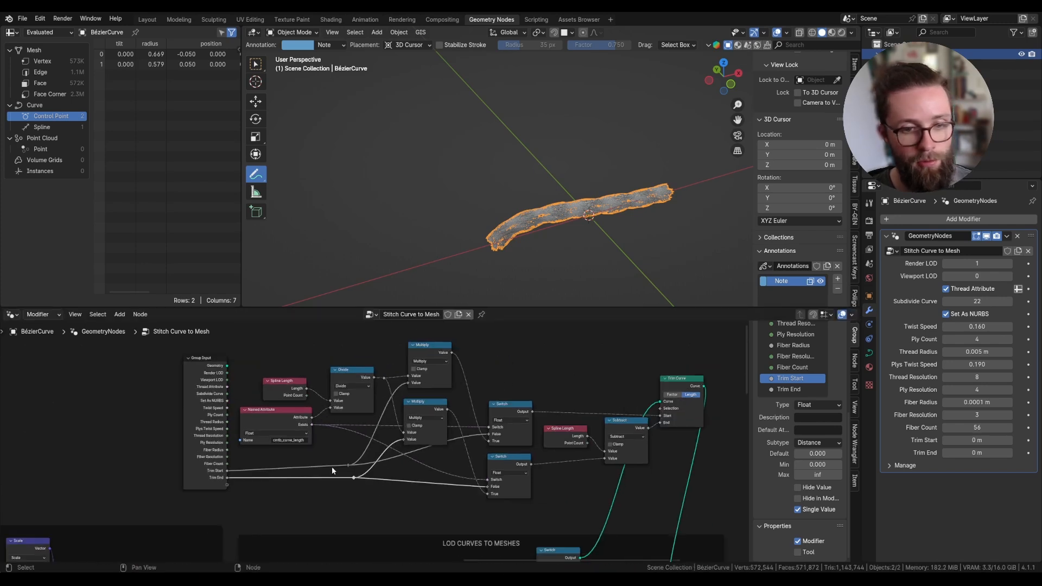
Step: Enclose all the trim nodes in a frame labelled TRIM CURVES and shift the frame slightly
middle_click_drag(379, 460, 340, 470)
scroll(339, 470, "up", 1)
left_click_drag(50, 356, 677, 497)
key("ctrl+j")
left_click(855, 360)
double_click(814, 356)
type("TRIM CURVES")
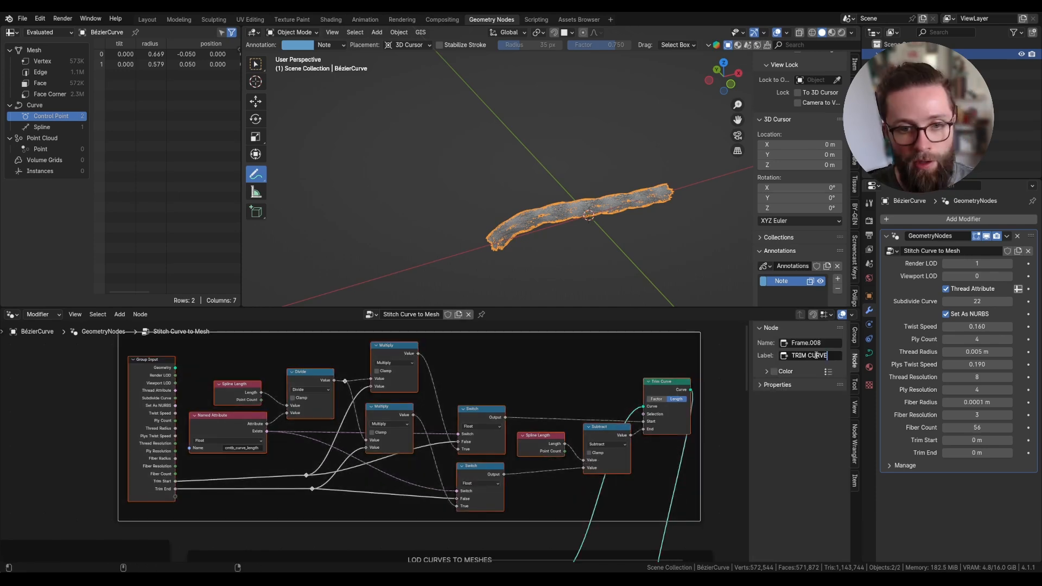
key("Return")
scroll(451, 329, "down", 1)
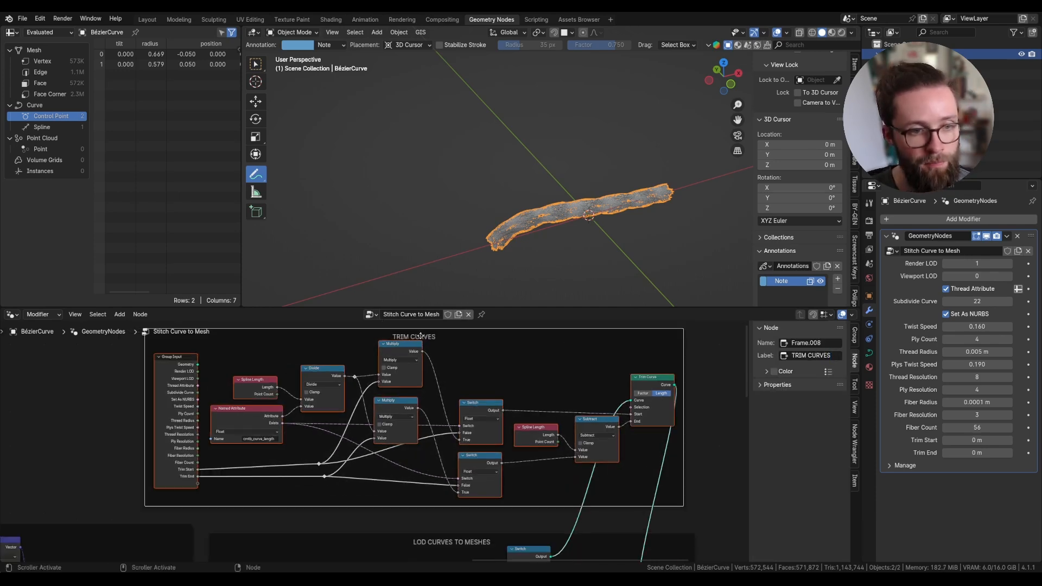
left_click_drag(418, 332, 385, 324)
left_click_drag(385, 324, 365, 314)
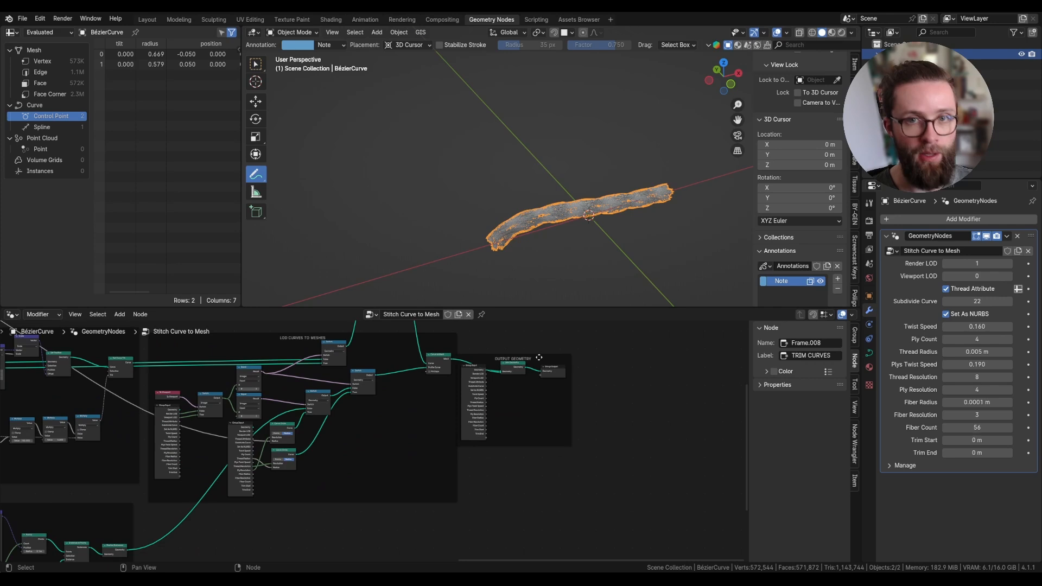
Step: Move the OUTPUT GEOMETRY frame farther from Curve to Mesh and shift its Group Input away from the output nodes
left_click_drag(538, 358, 638, 347)
scroll(620, 354, "up", 1)
scroll(572, 360, "up", 1)
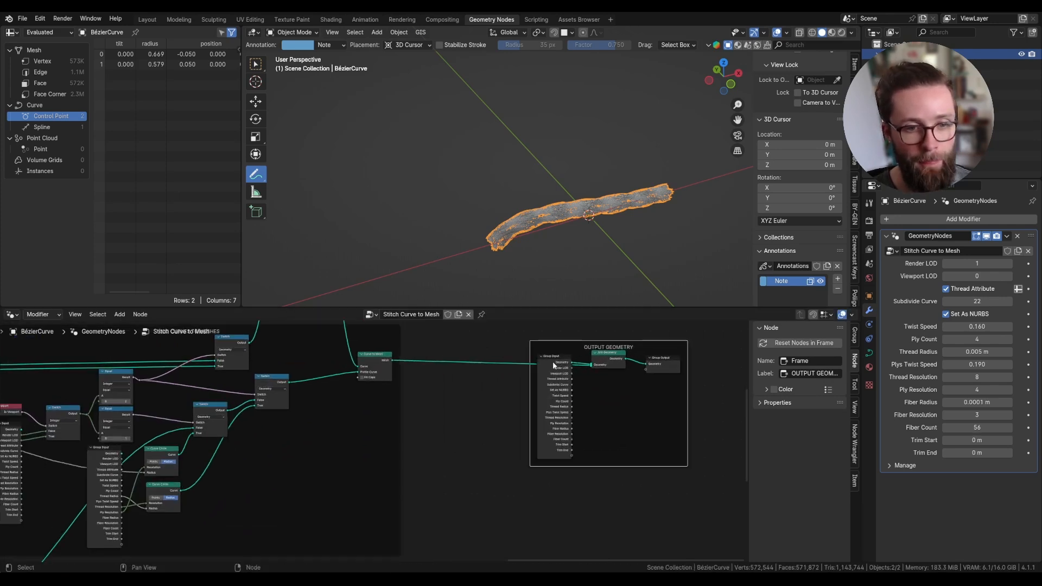
left_click_drag(556, 363, 523, 356)
Step: Insert a Set Material node between Curve to Mesh and Join Geometry and expose its Material as a group input
scroll(540, 360, "up", 5)
key("shift+a")
type("s")
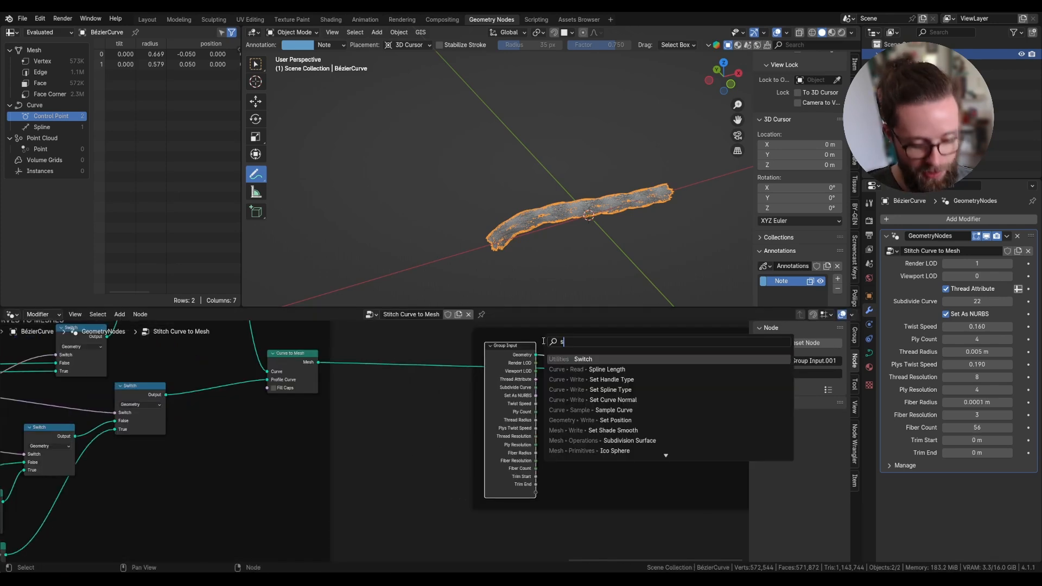
type("et ma")
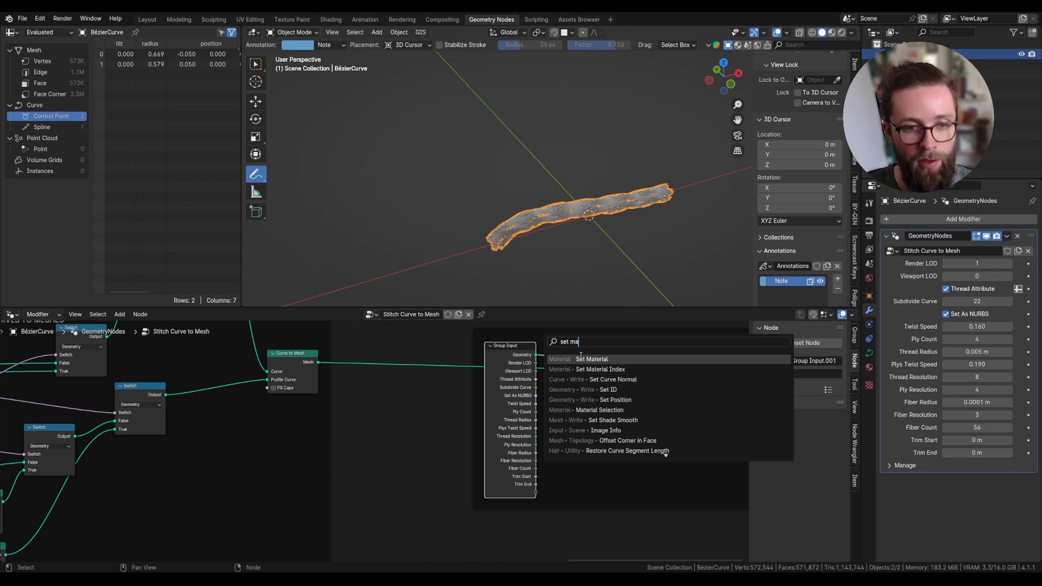
left_click(582, 359)
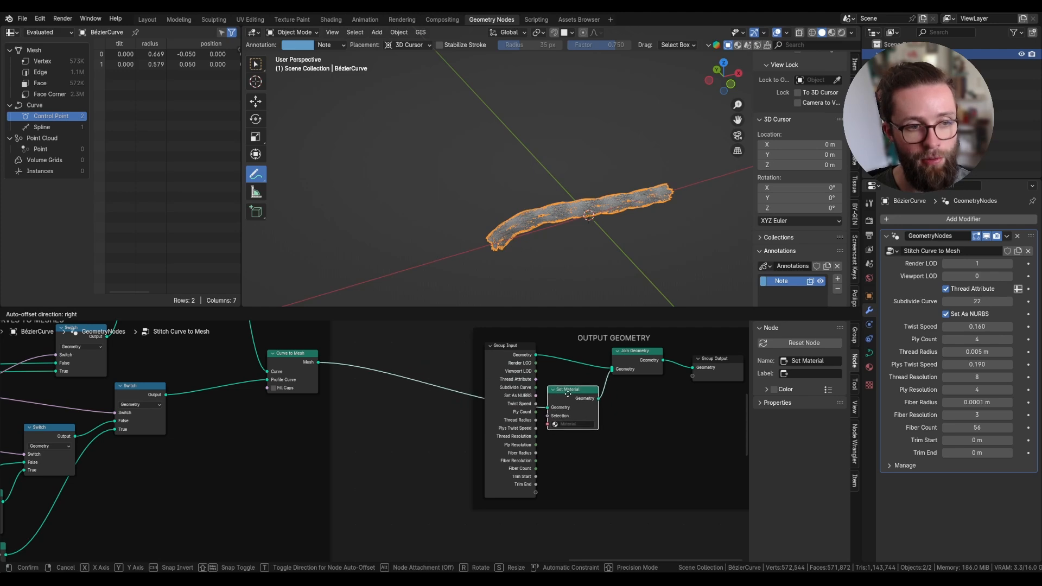
left_click(567, 395)
middle_click_drag(568, 395, 497, 406)
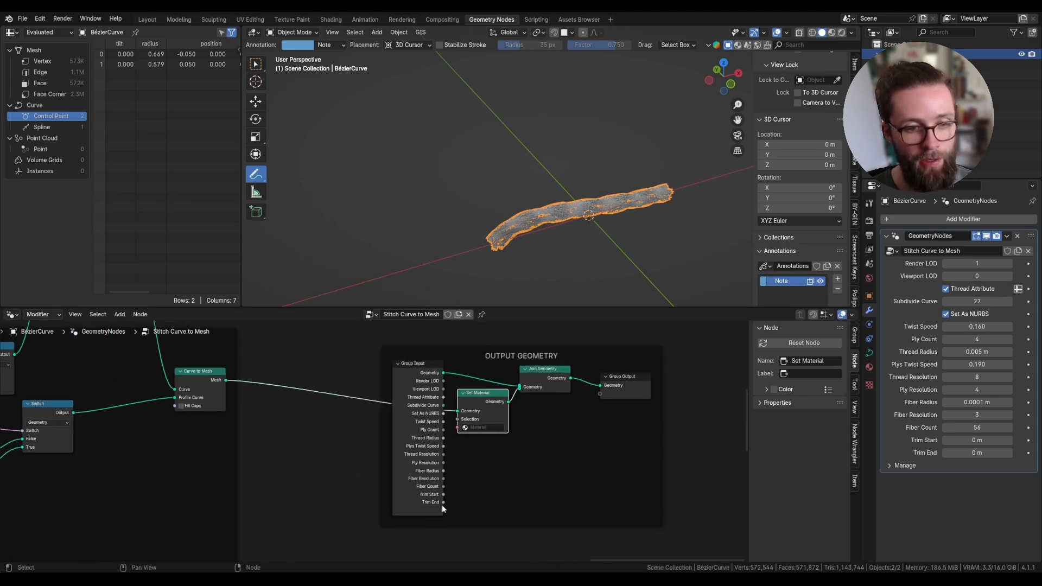
left_click_drag(443, 509, 412, 431)
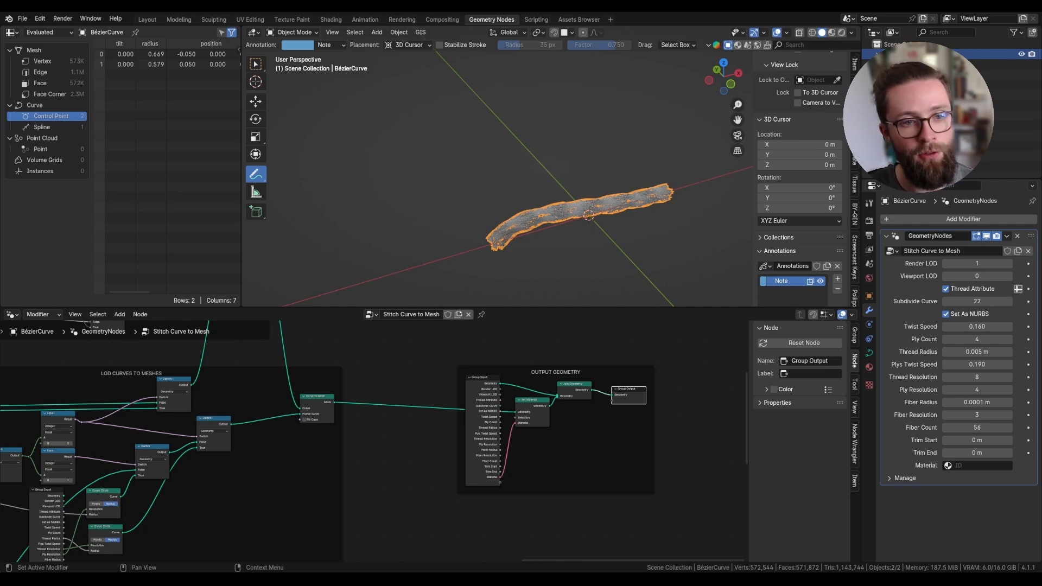
Step: Try a higher Viewport LOD on the thread seen close up and turn off Set As NURBS
scroll(575, 217, "up", 5)
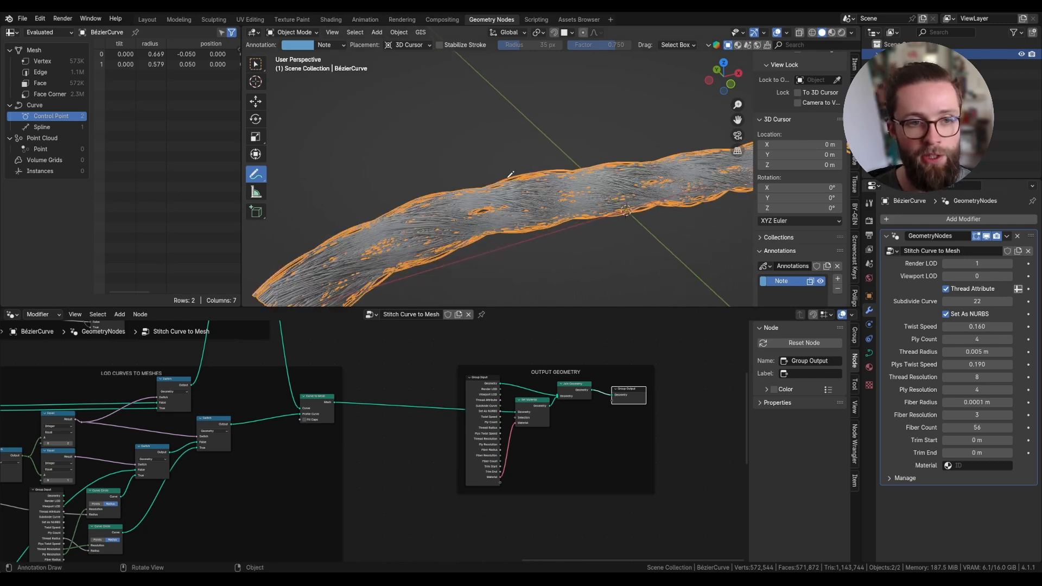
left_click(1010, 276)
left_click(1010, 276)
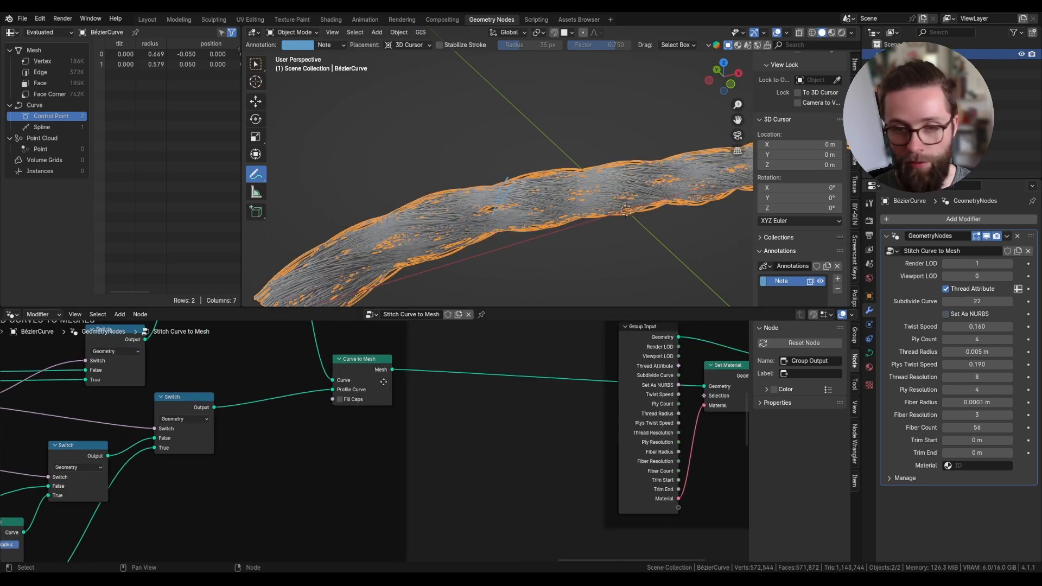
Step: Insert a Capture Attribute node after Curve to Mesh and set its data type to Vector
key("shift+a")
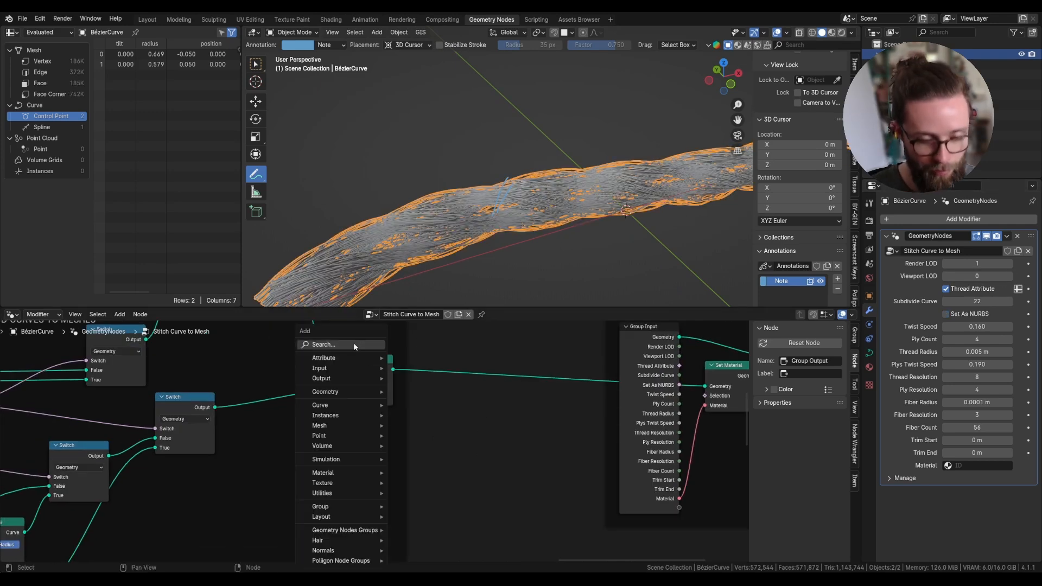
type("capture")
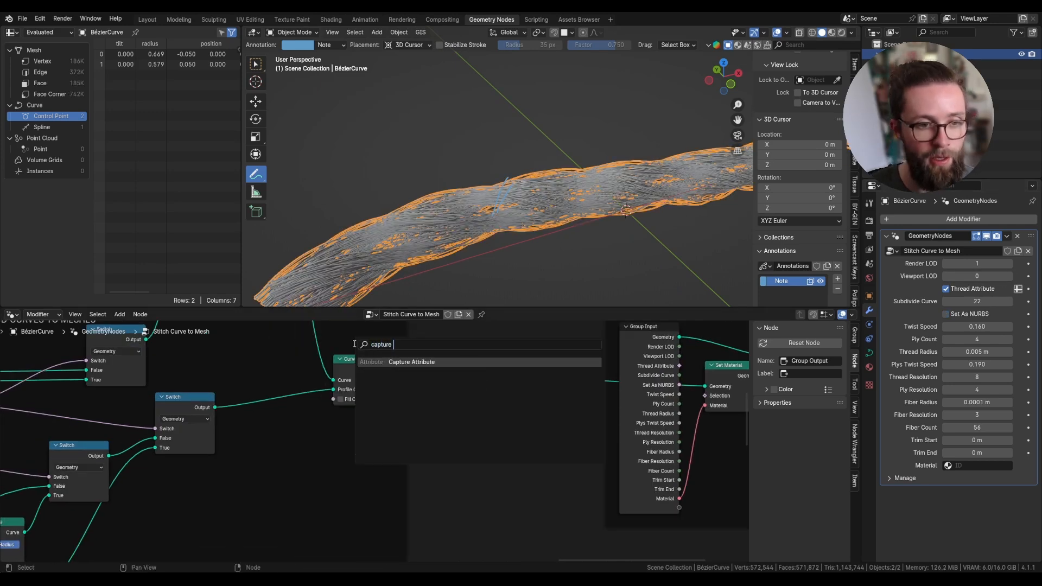
key("Return")
left_click(451, 375)
left_click(445, 389)
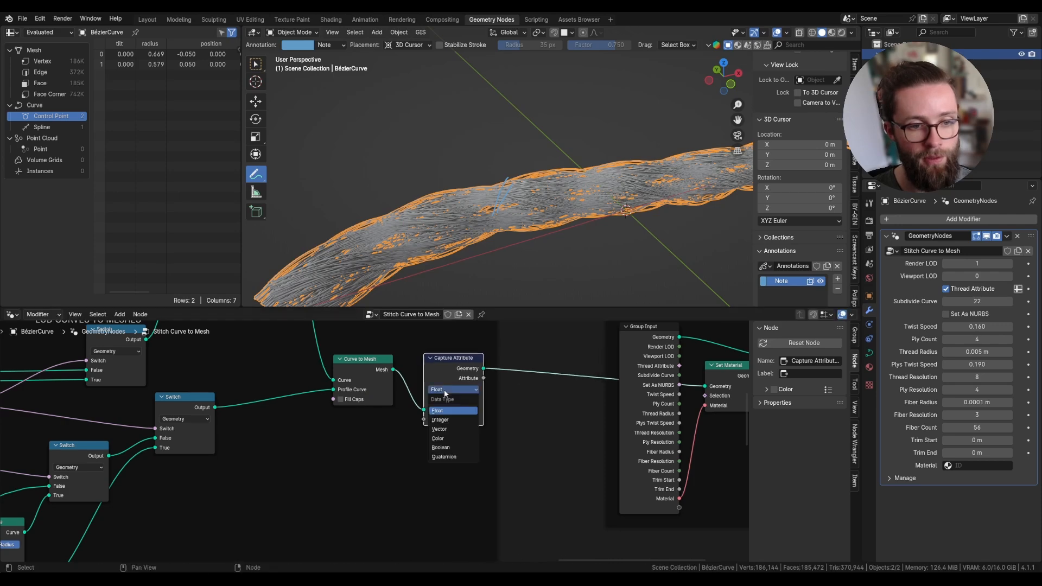
left_click(439, 428)
Step: Link the captured vector attribute to a new Group Output socket and rename that socket Threads UV
scroll(507, 403, "down", 2)
middle_click_drag(507, 403, 280, 393)
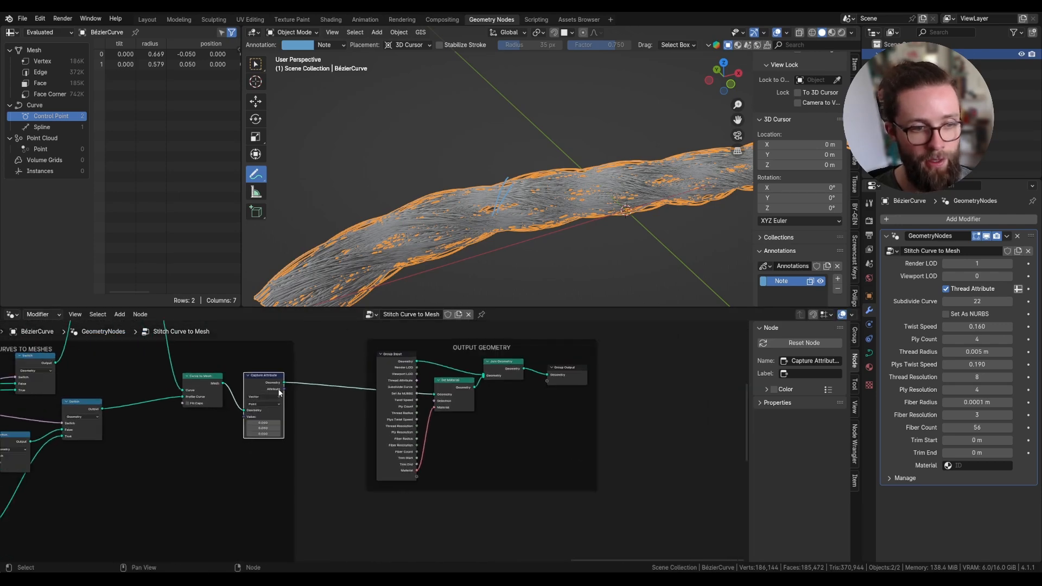
left_click_drag(279, 393, 276, 368)
left_click_drag(469, 416, 547, 381)
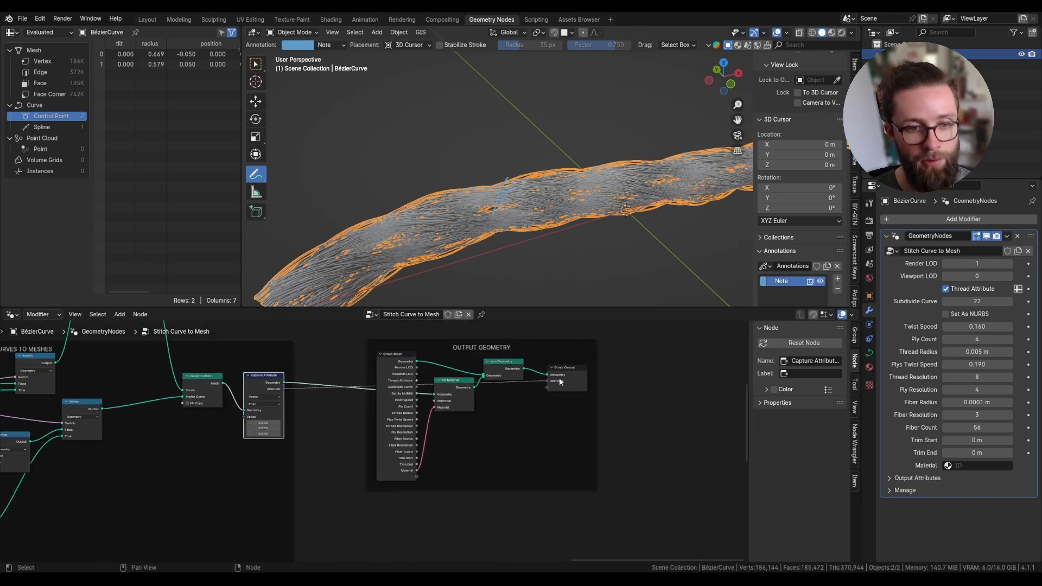
left_click(855, 336)
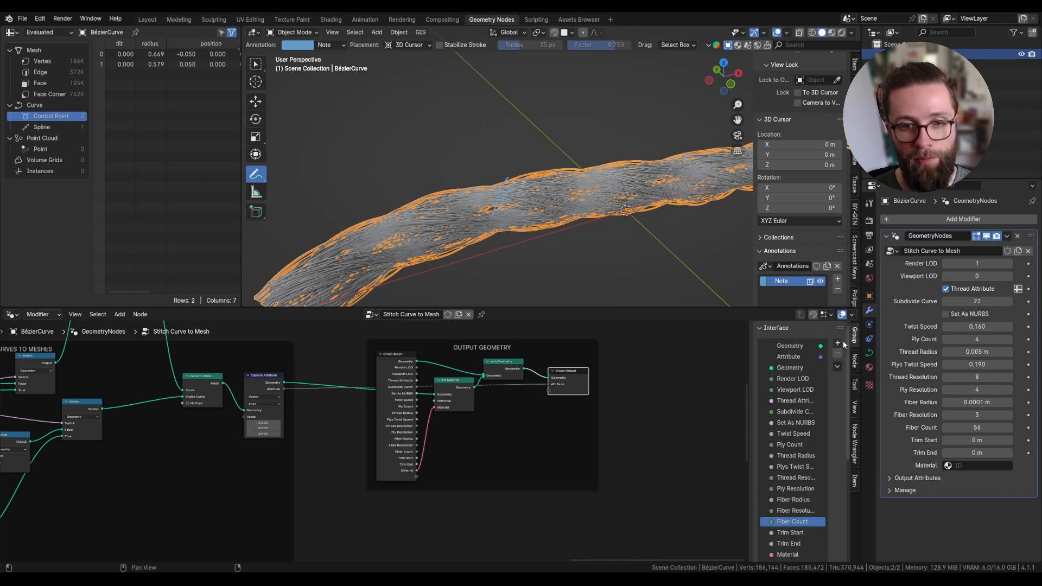
left_click(787, 357)
double_click(789, 357)
type("T")
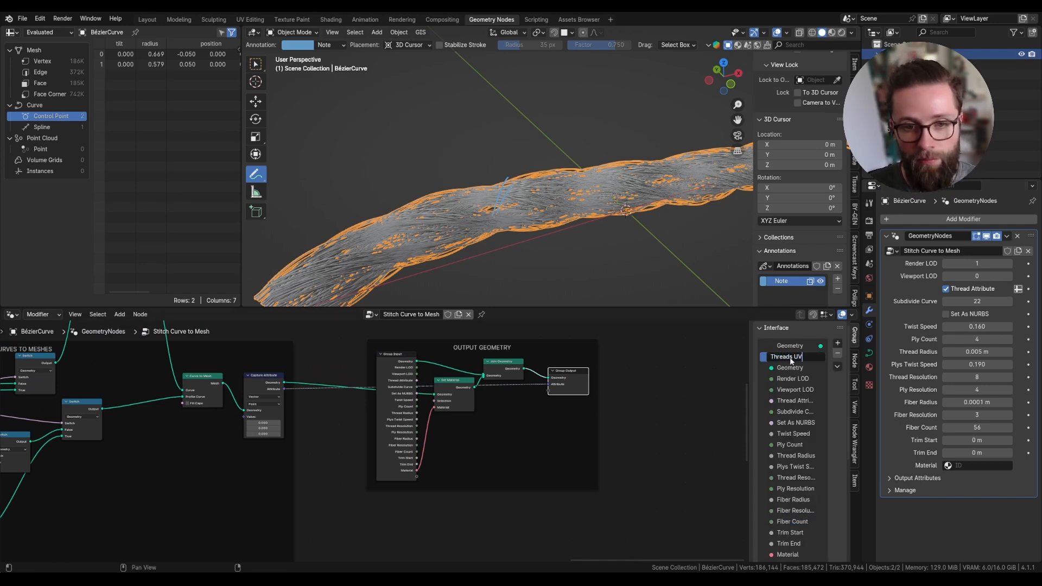
type("hreads UV")
key("Return")
Step: Give the Threads UV output the default attribute name UVThreads and the Face Corner attribute domain
scroll(814, 424, "down", 8)
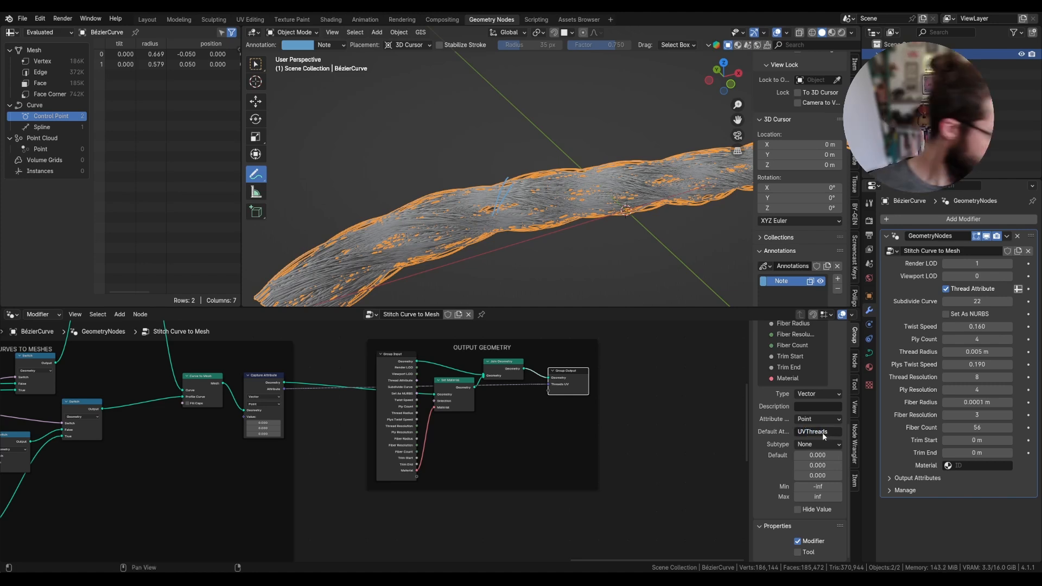
left_click(827, 421)
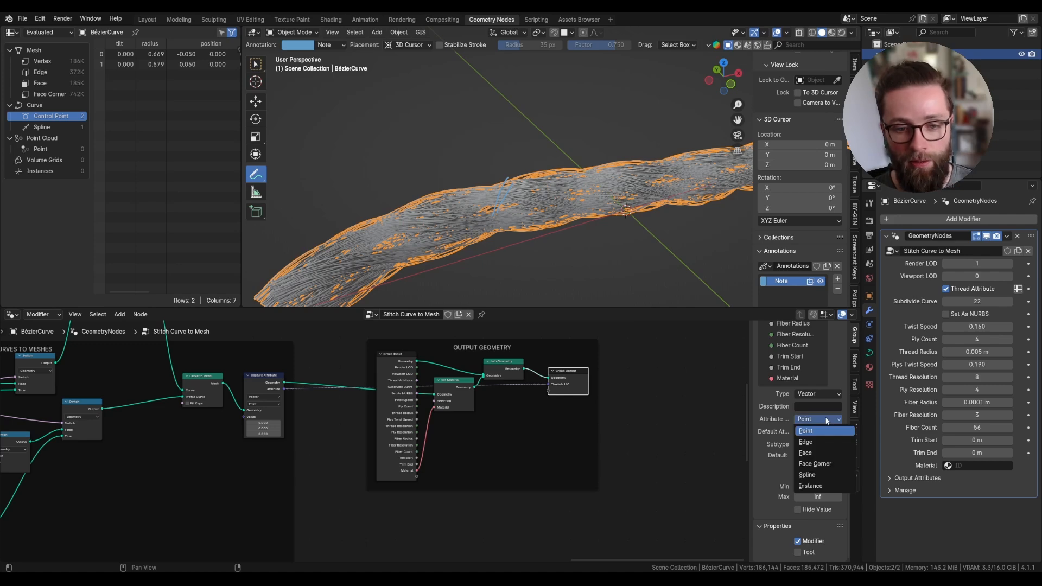
left_click(823, 466)
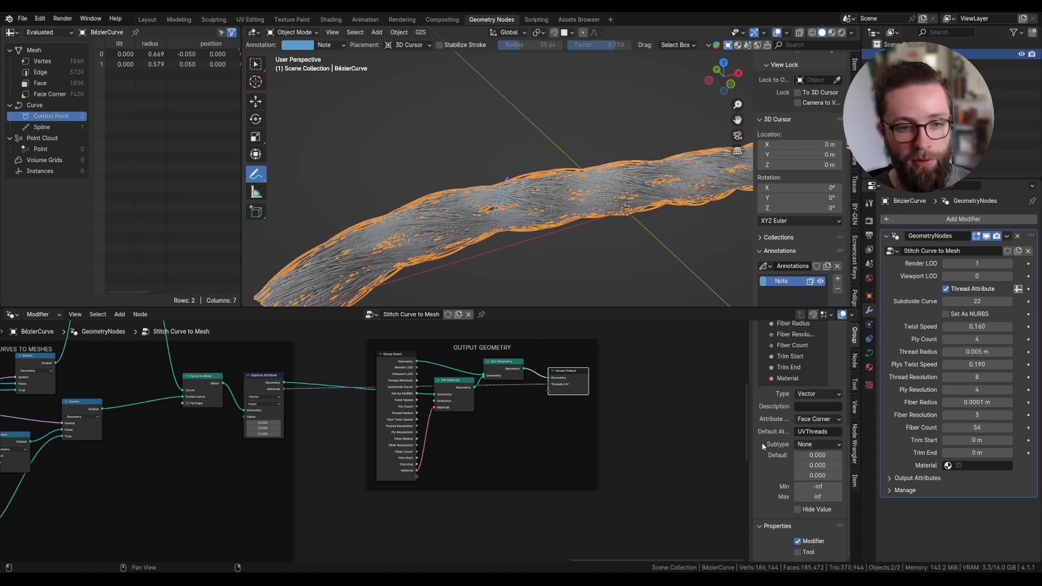
Step: Add a Combine XYZ node below Curve to Mesh and feed its Vector into the vector Capture Attribute's Value
middle_click_drag(346, 426, 705, 447)
scroll(617, 434, "up", 6)
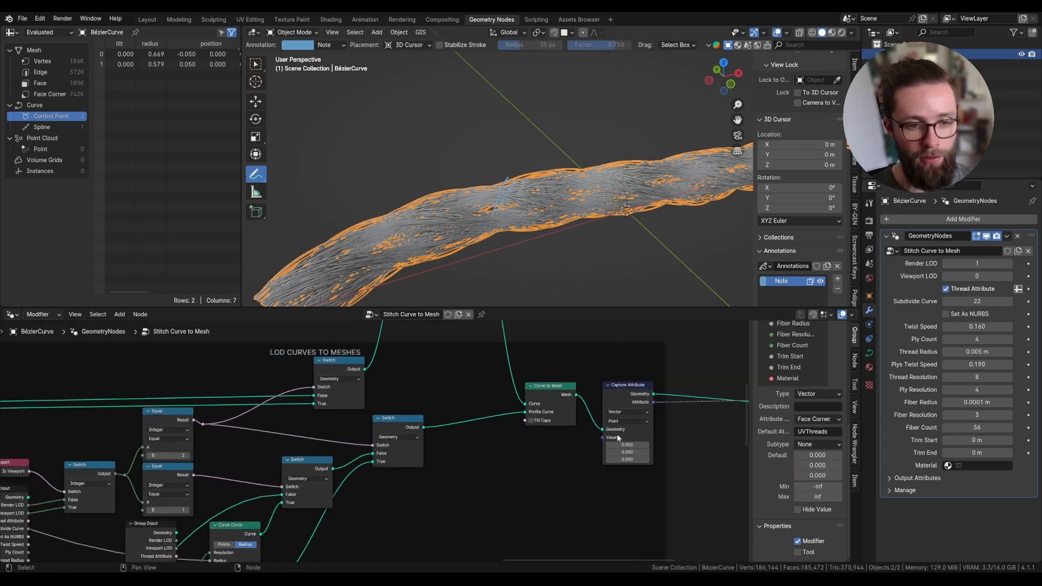
left_click_drag(621, 399, 622, 396)
middle_click_drag(518, 409, 566, 375)
key("shift+a")
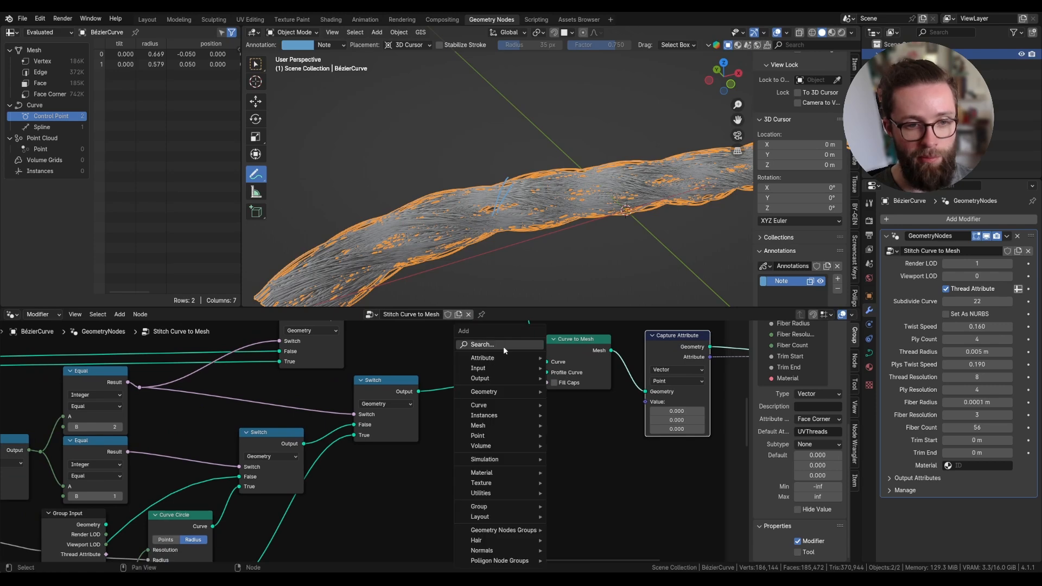
type("combine")
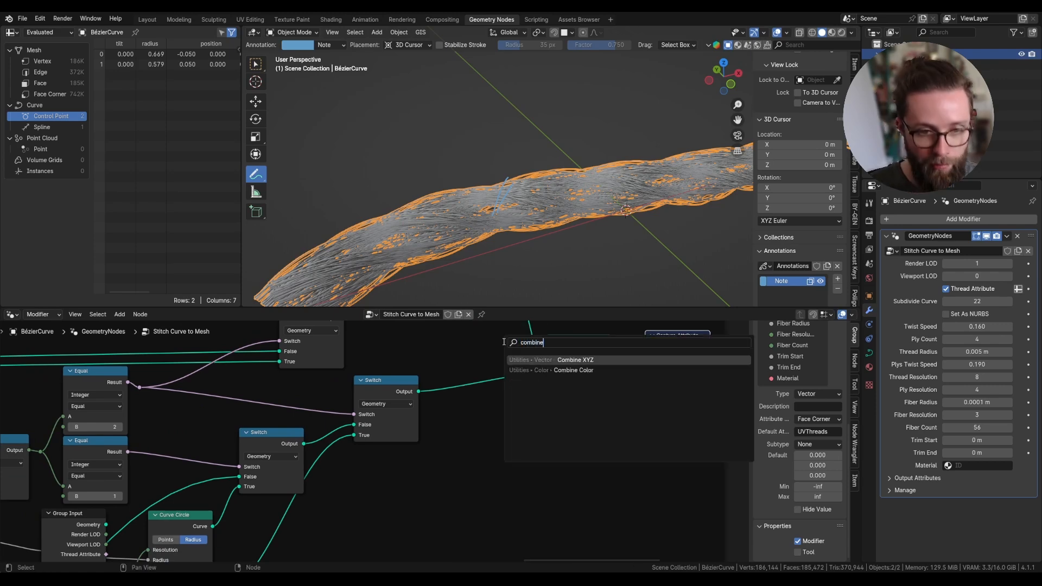
key("Return")
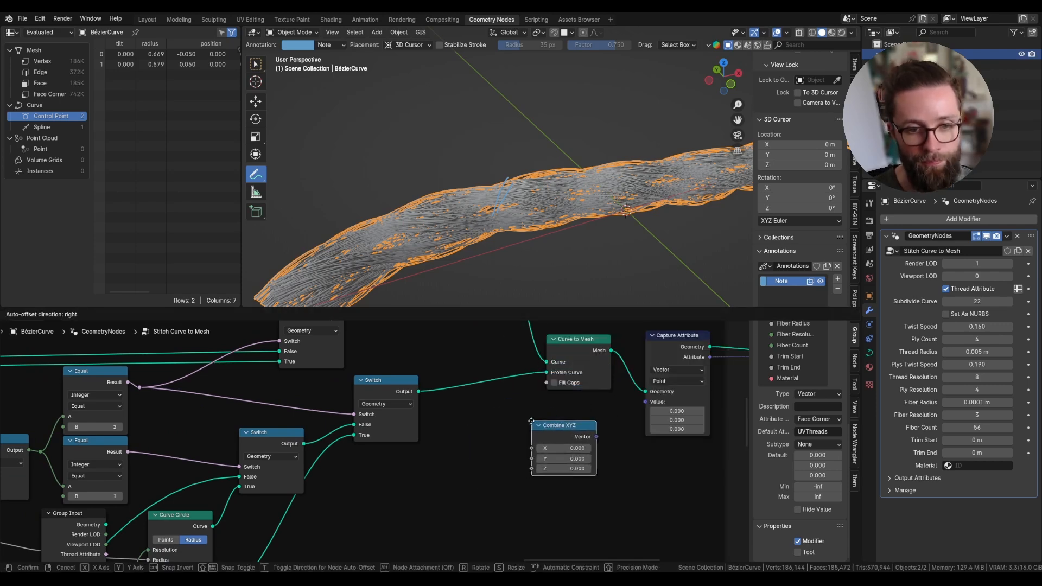
left_click(536, 431)
Step: Insert a Float Capture Attribute node between the profile Switch and the Curve to Mesh's Profile Curve input
key("shift+a")
left_click(400, 346)
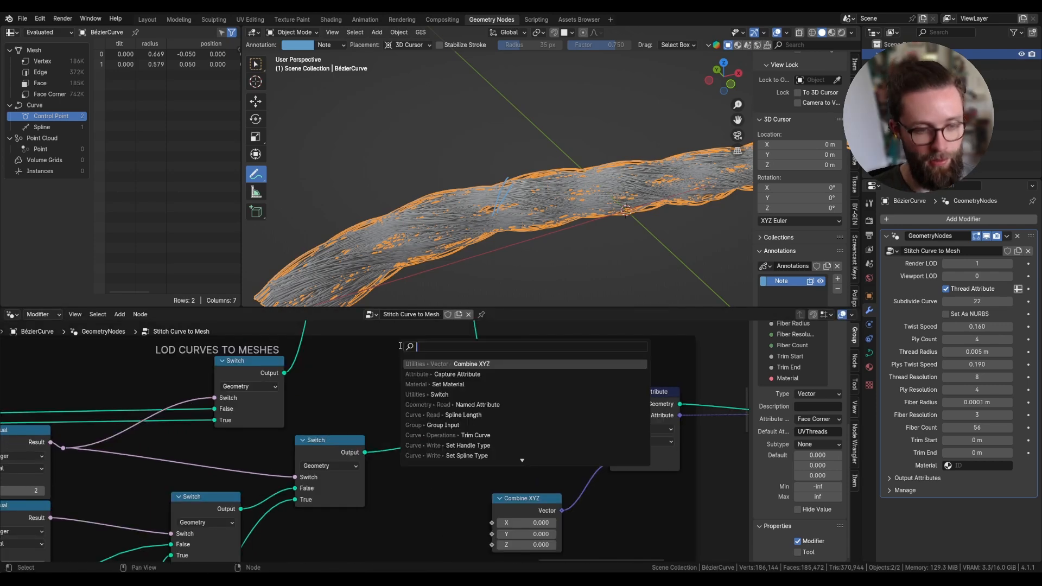
type("capture")
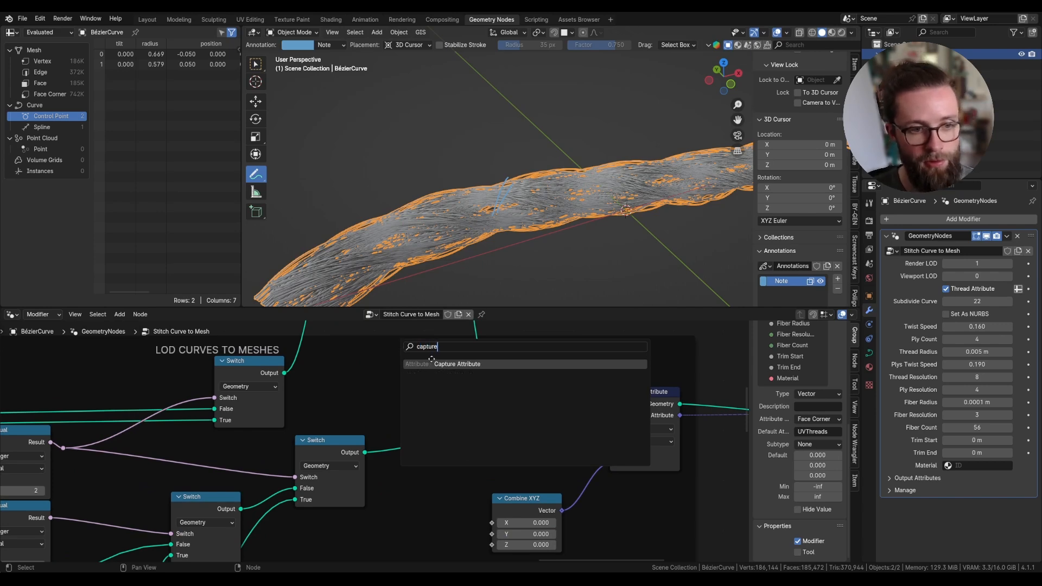
key("Return")
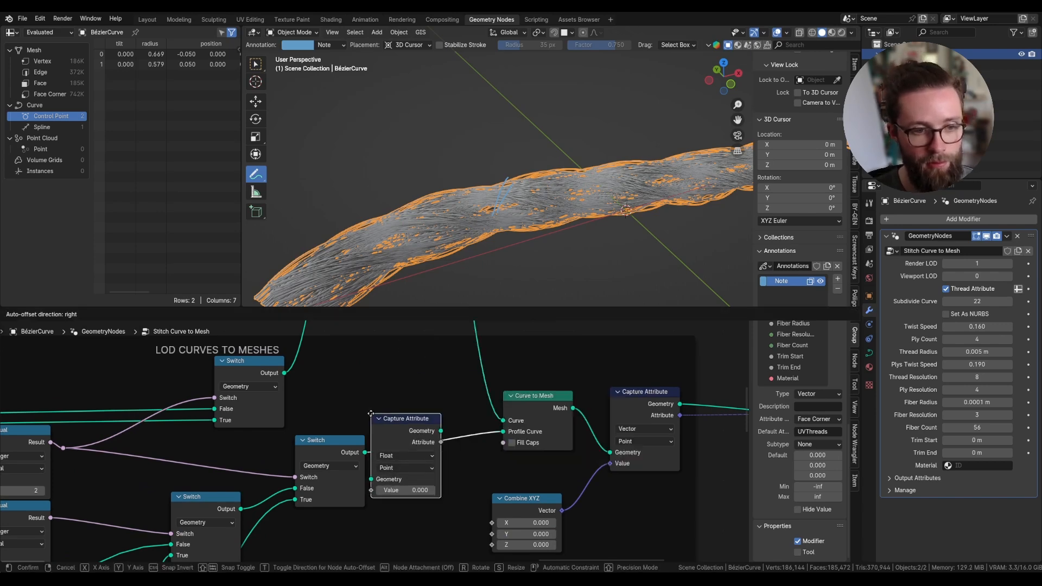
scroll(378, 467, "down", 2)
left_click(414, 439)
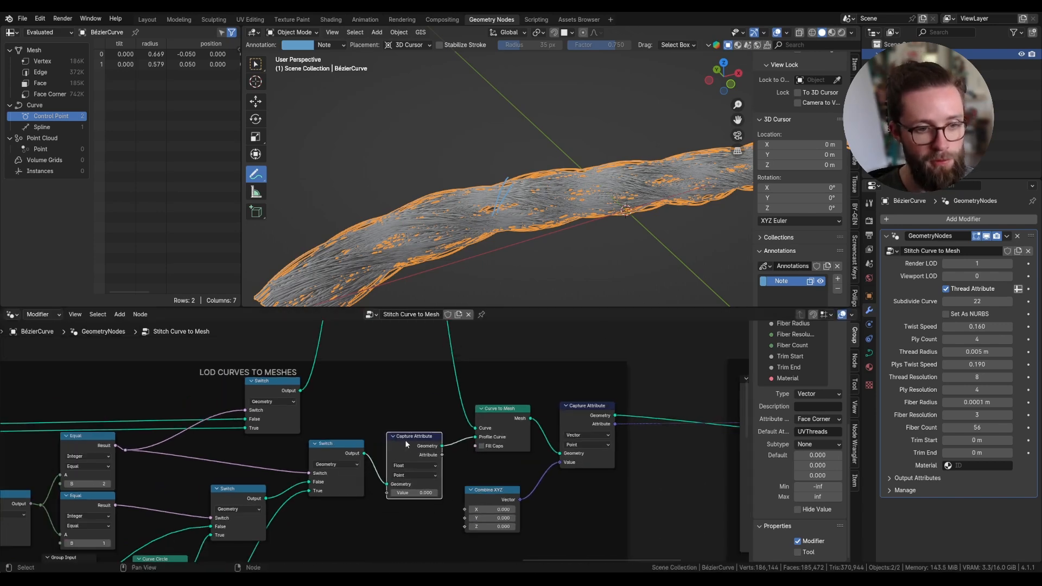
Step: Duplicate the Float Capture Attribute and insert the copy after the Switch that feeds the main curve
scroll(369, 429, "down", 1)
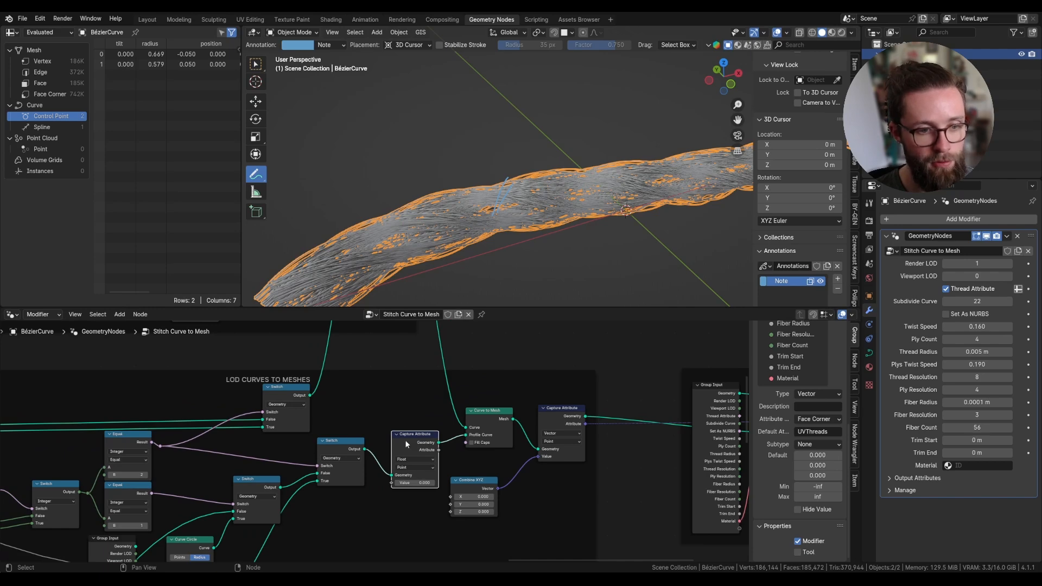
key("shift+d")
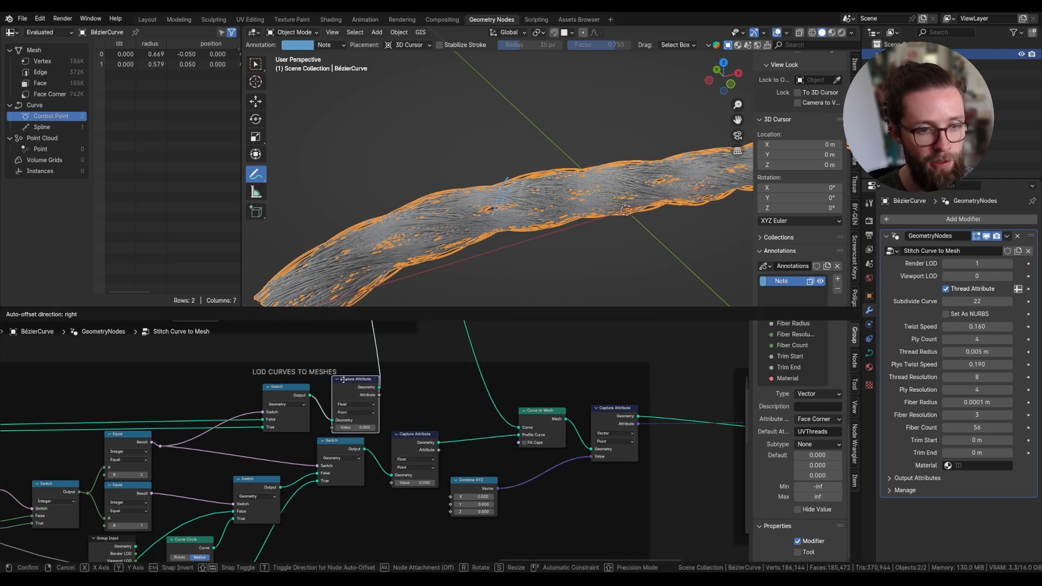
left_click(343, 379)
scroll(389, 447, "down", 2)
Step: Add a Spline Parameter node with its Length feeding the Value of the profile's Capture Attribute
scroll(461, 490, "up", 8)
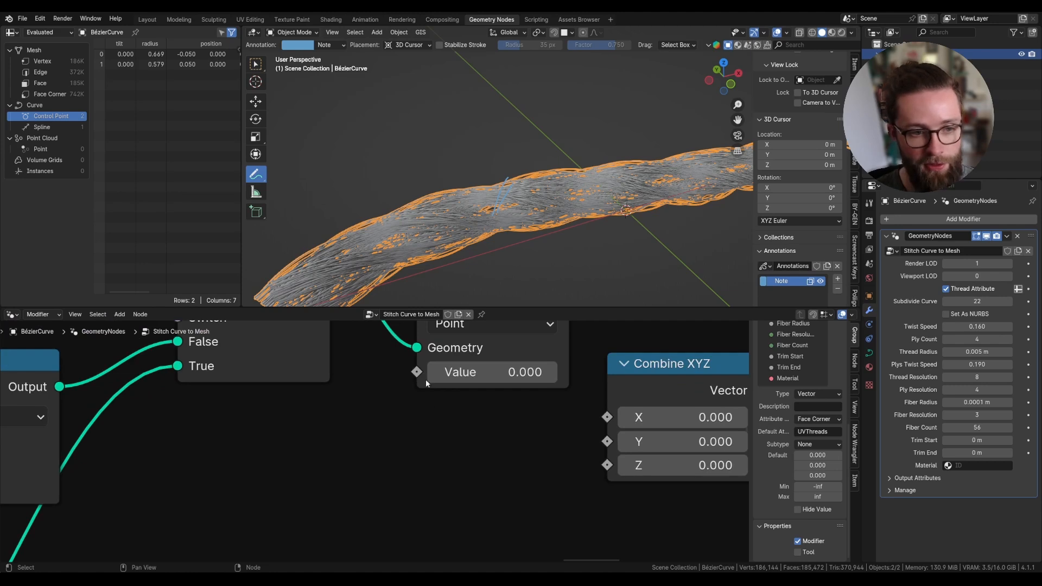
left_click(425, 383)
key("shift+a")
type("length")
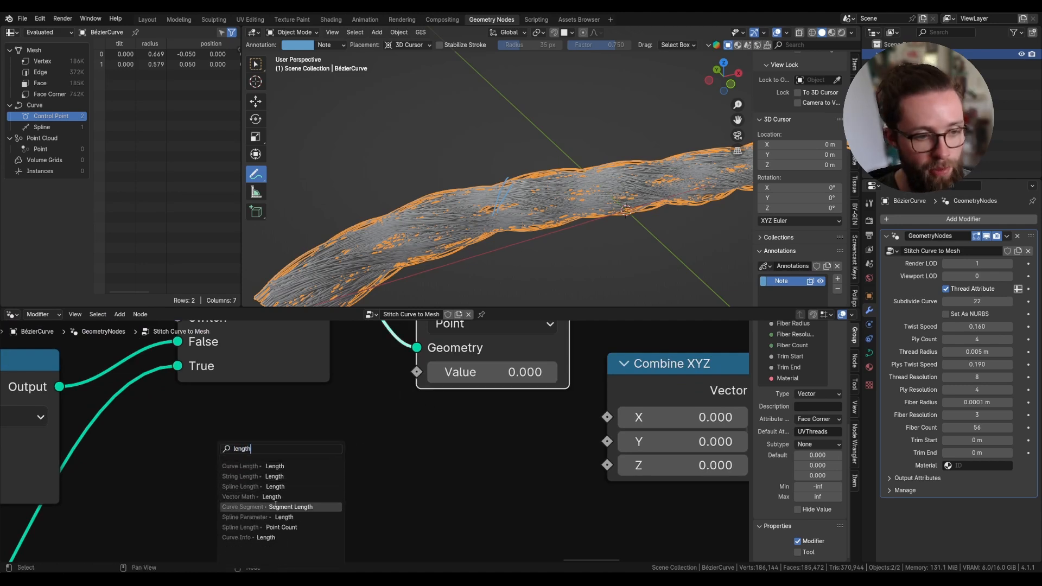
left_click(266, 517)
left_click(260, 496)
scroll(261, 493, "down", 8)
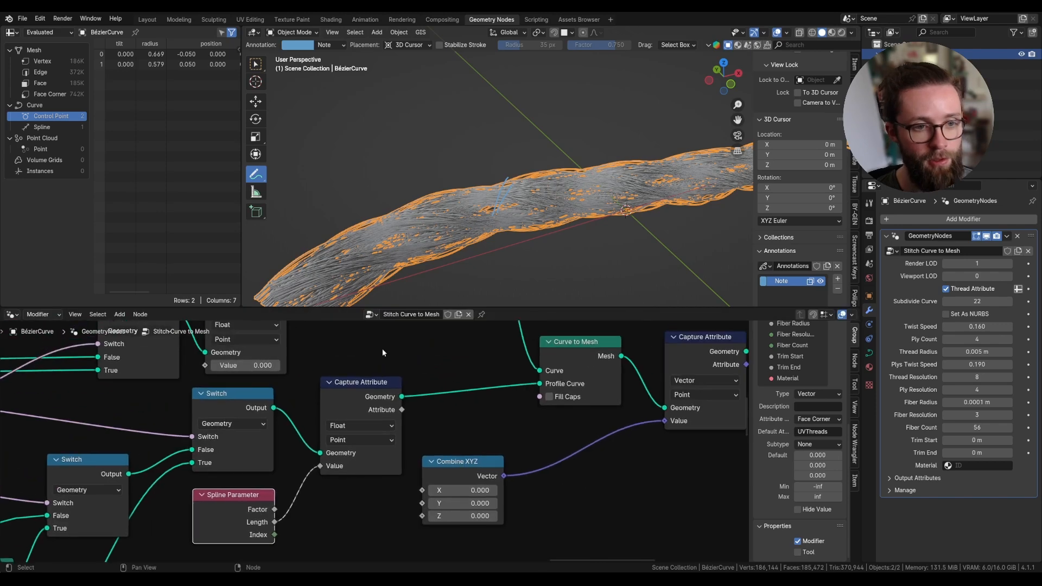
Step: Set the Viewport LOD to 2 and annotate the circumference around the thread's open end
middle_click_drag(280, 279, 465, 217, "shift")
scroll(464, 217, "up", 2)
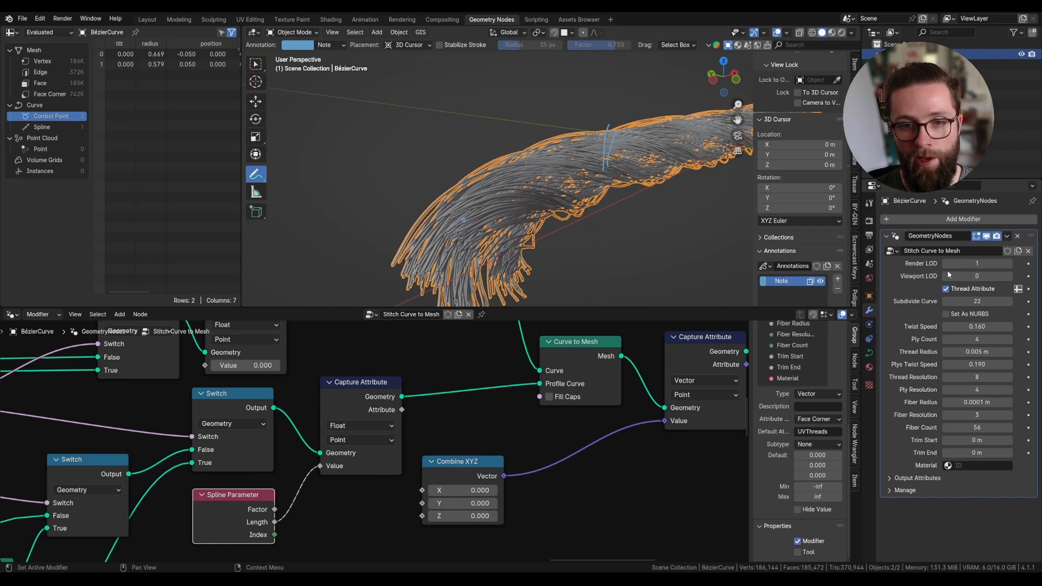
left_click(1010, 278)
left_click(1009, 277)
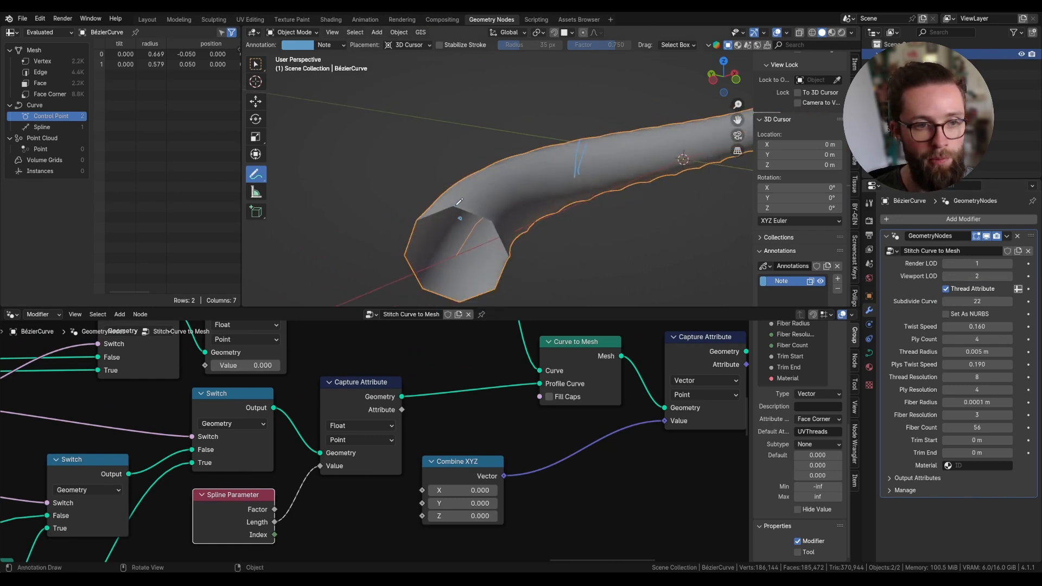
mouse_move(504, 258)
left_mouse_down()
mouse_move(415, 282)
mouse_move(429, 215)
left_mouse_up()
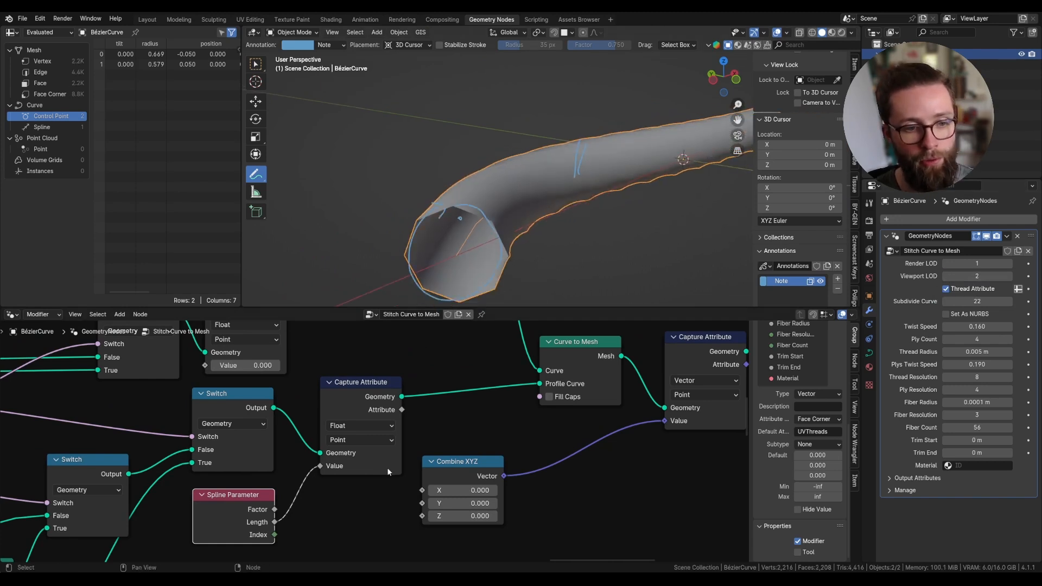
Step: Feed the profile's captured attribute into Combine XYZ's Y input and rearrange Combine XYZ and the duplicated Capture Attribute
scroll(433, 462, "down", 1)
left_click_drag(433, 462, 512, 455)
left_click_drag(400, 418, 497, 490)
left_click_drag(527, 462, 542, 441)
scroll(529, 334, "down", 3)
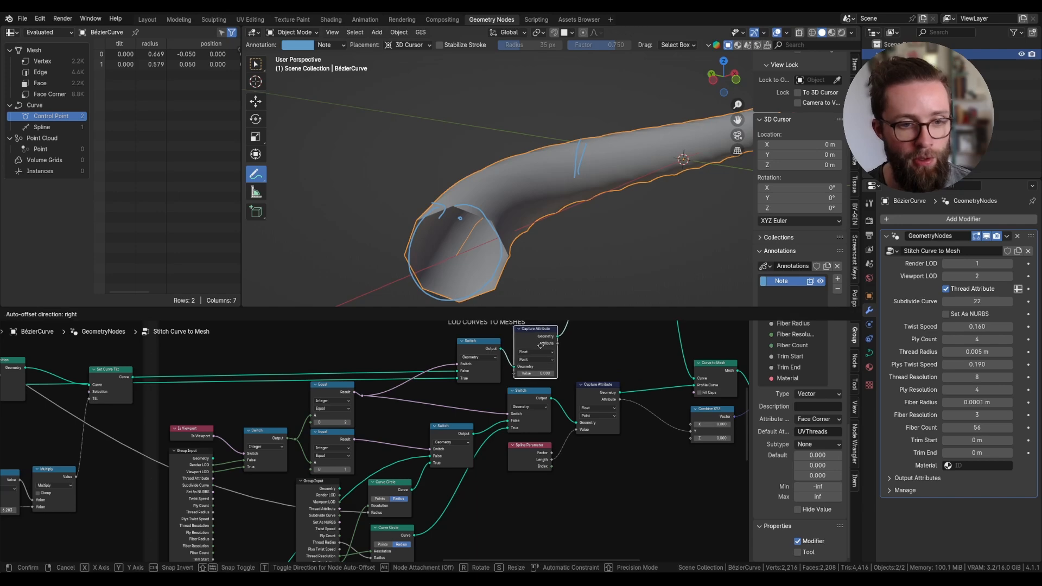
scroll(545, 363, "down", 2)
scroll(545, 362, "down", 1)
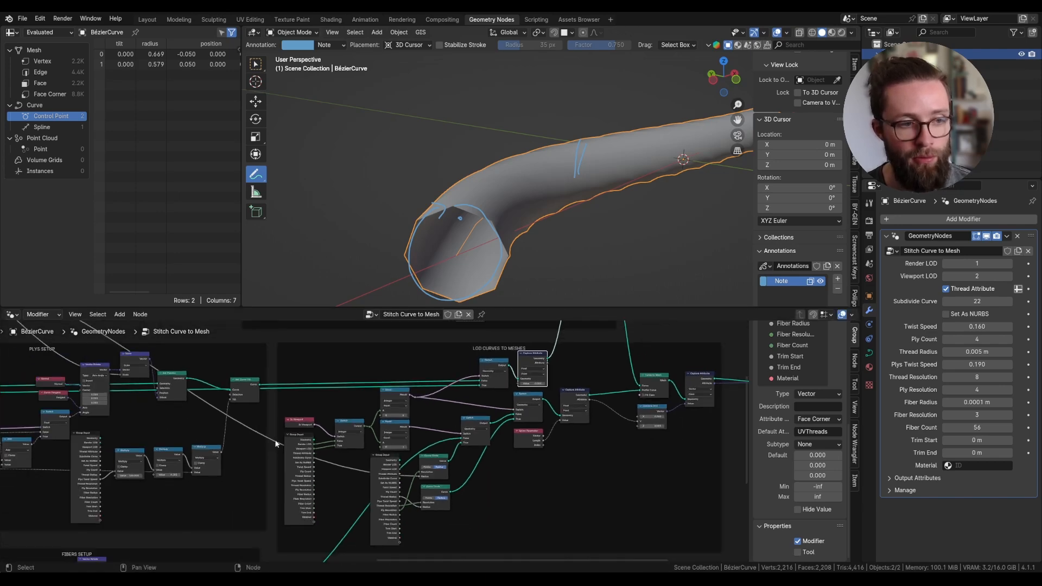
Step: Feed the Switch output from the Twist Curves frame into the main curve's Capture Attribute Value and preview the captured attribute in a Viewer
middle_click_drag(275, 444, 424, 452)
scroll(226, 455, "up", 4)
middle_click_drag(226, 454, 535, 471)
scroll(531, 461, "down", 1)
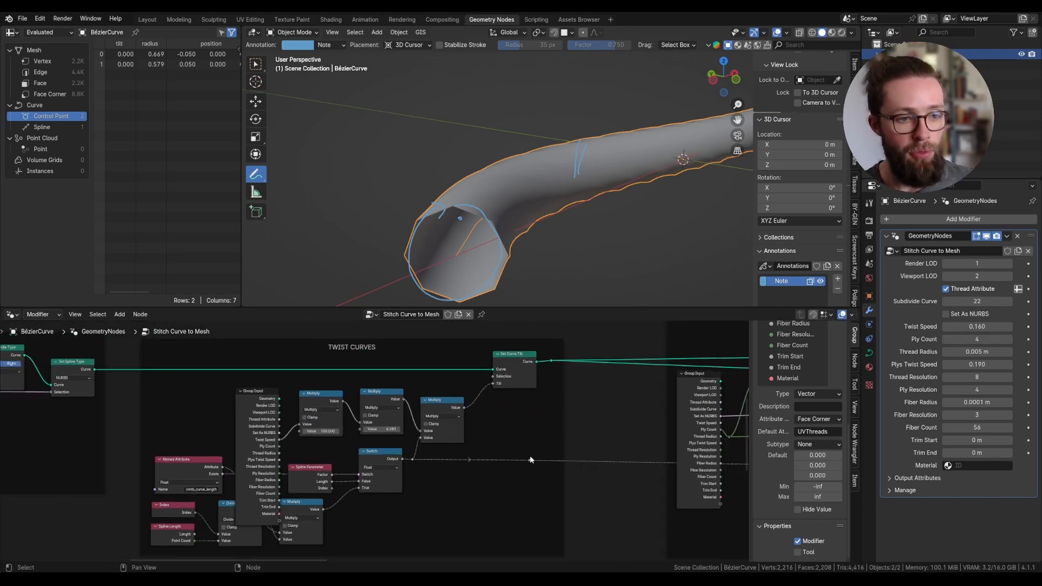
left_click(353, 347)
left_click(563, 466)
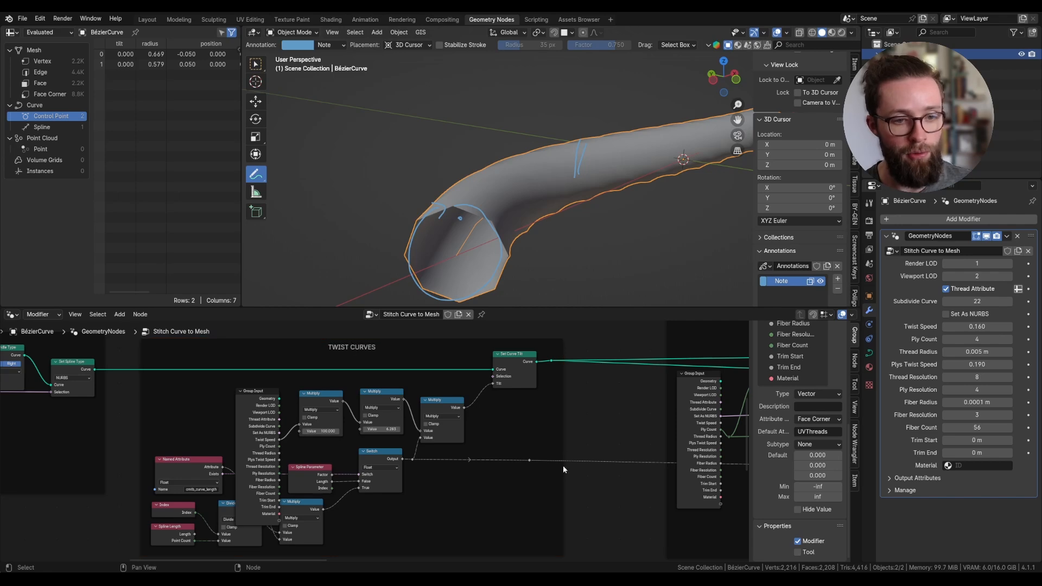
left_click_drag(530, 457, 586, 558)
left_click_drag(739, 397, 487, 417)
left_click(520, 385, "ctrl+shift")
left_click(520, 384, "ctrl+shift")
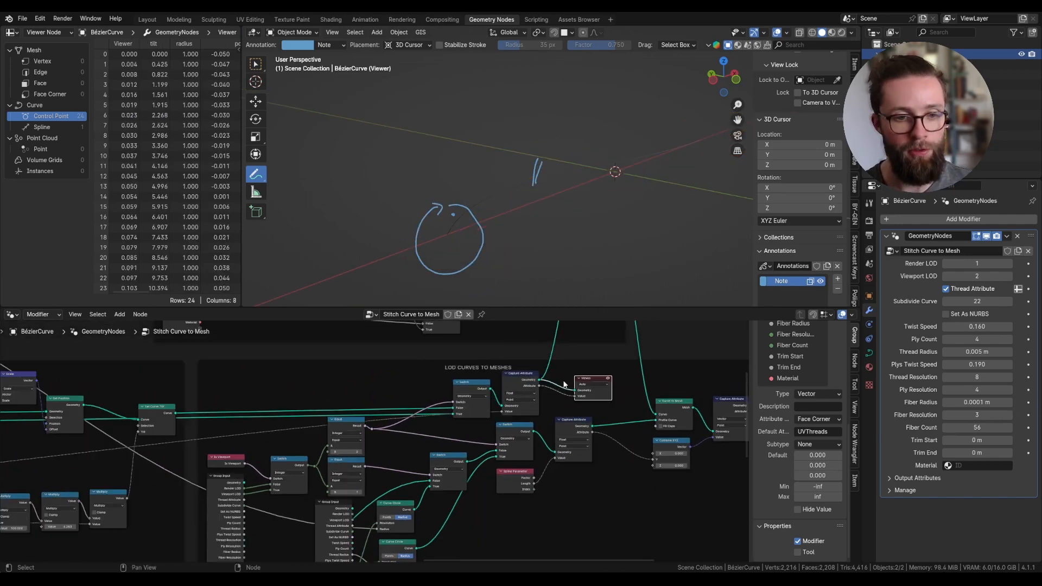
Step: Connect the main curve's captured attribute to the X input of Combine XYZ
scroll(564, 385, "down", 3)
middle_click_drag(513, 482, 190, 468)
scroll(190, 469, "up", 2)
scroll(255, 465, "down", 3)
middle_click_drag(419, 460, 100, 455)
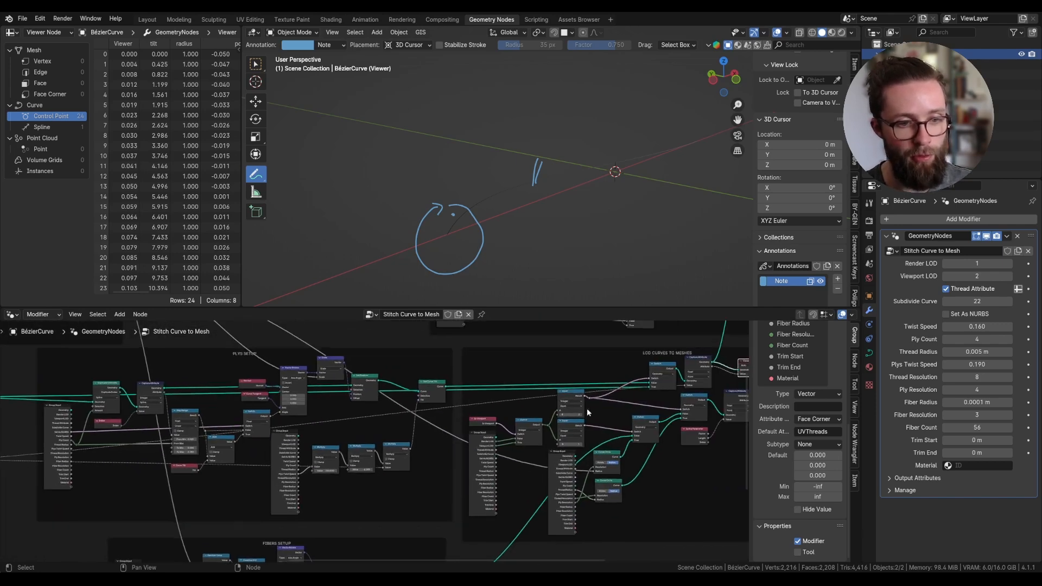
middle_click_drag(728, 394, 473, 420)
scroll(473, 418, "up", 4)
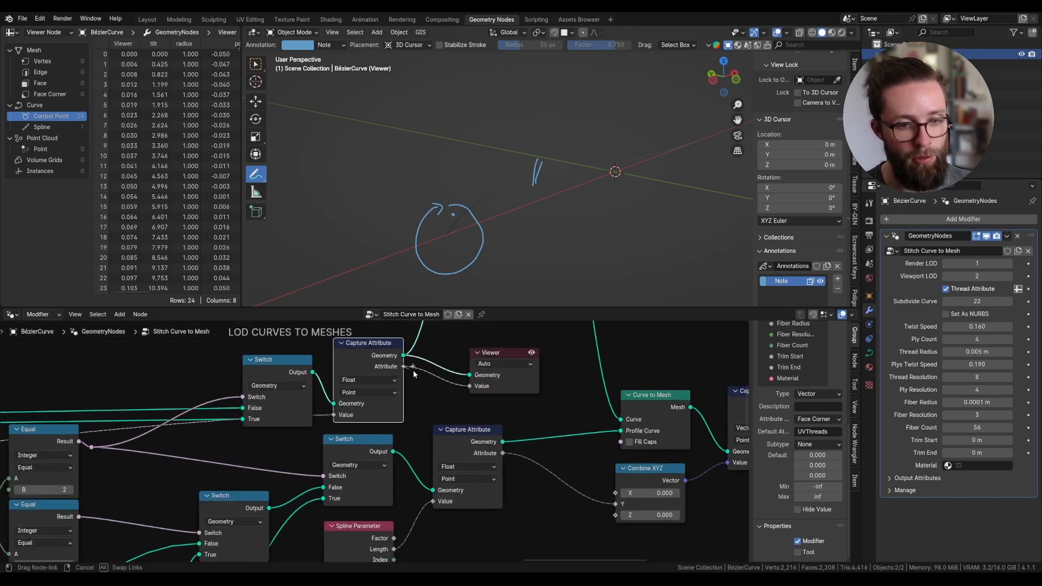
left_click_drag(405, 367, 652, 465)
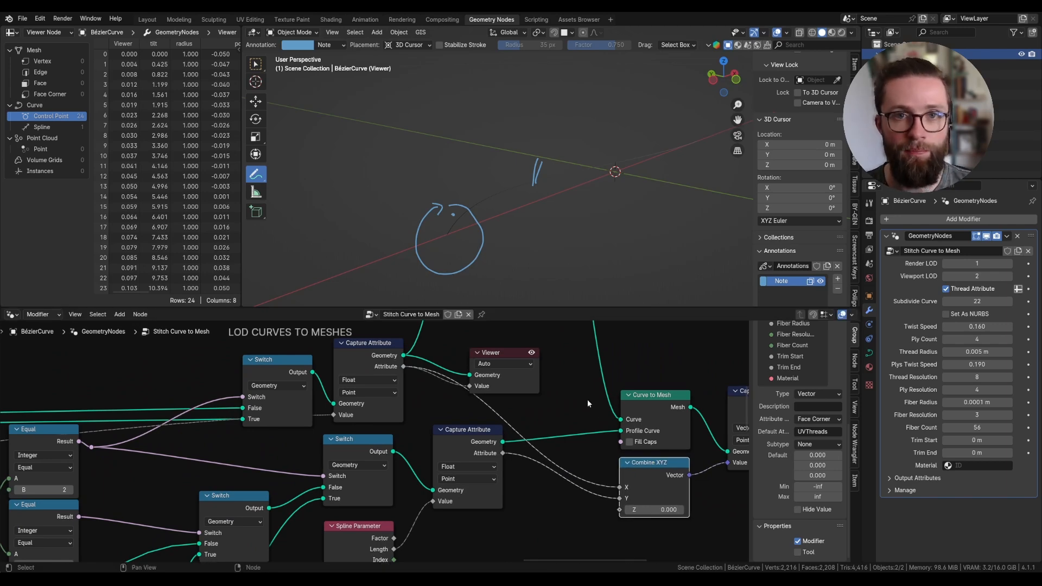
scroll(559, 413, "down", 2)
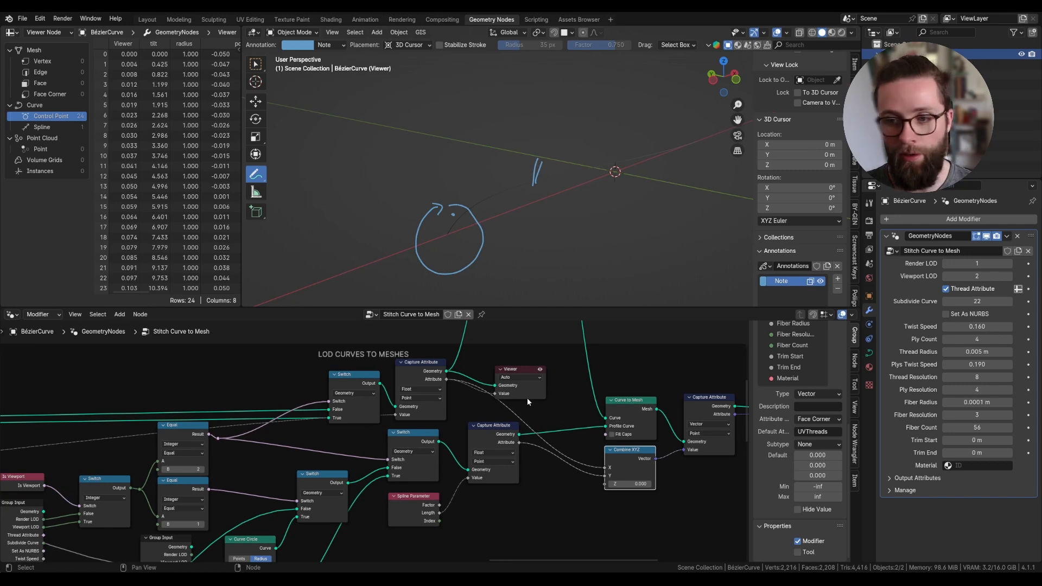
scroll(548, 369, "down", 1)
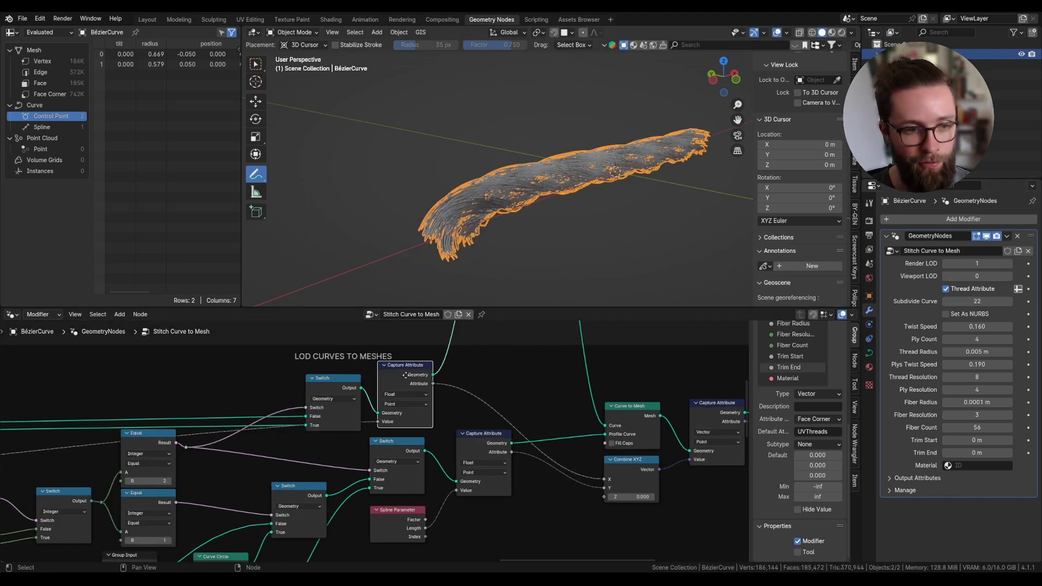
Step: Duplicate the main curve's Capture Attribute, insert the copy right after it, and set it to Integer on the Spline domain
left_click_drag(406, 375, 409, 383)
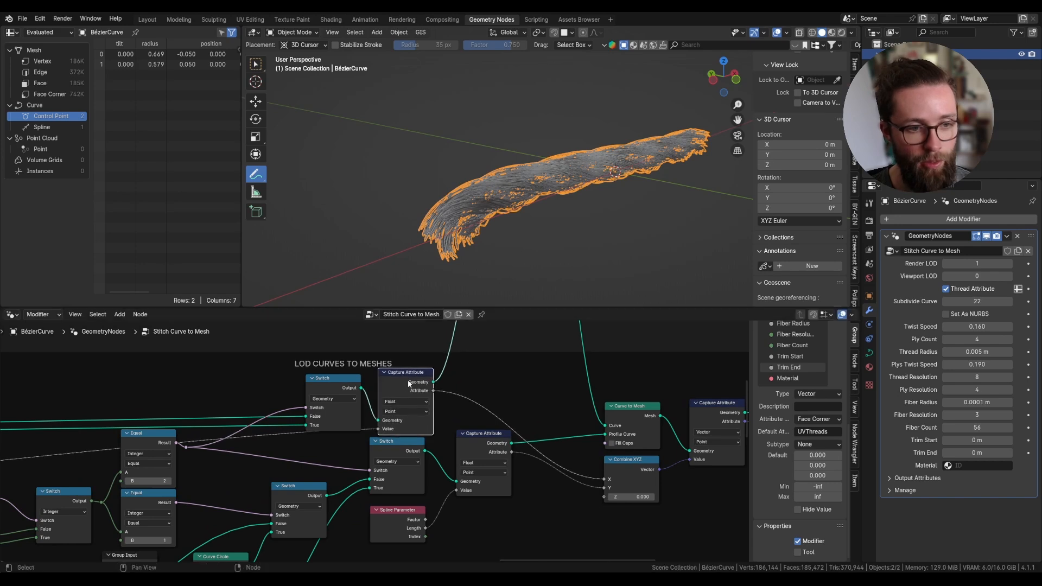
key("shift+d")
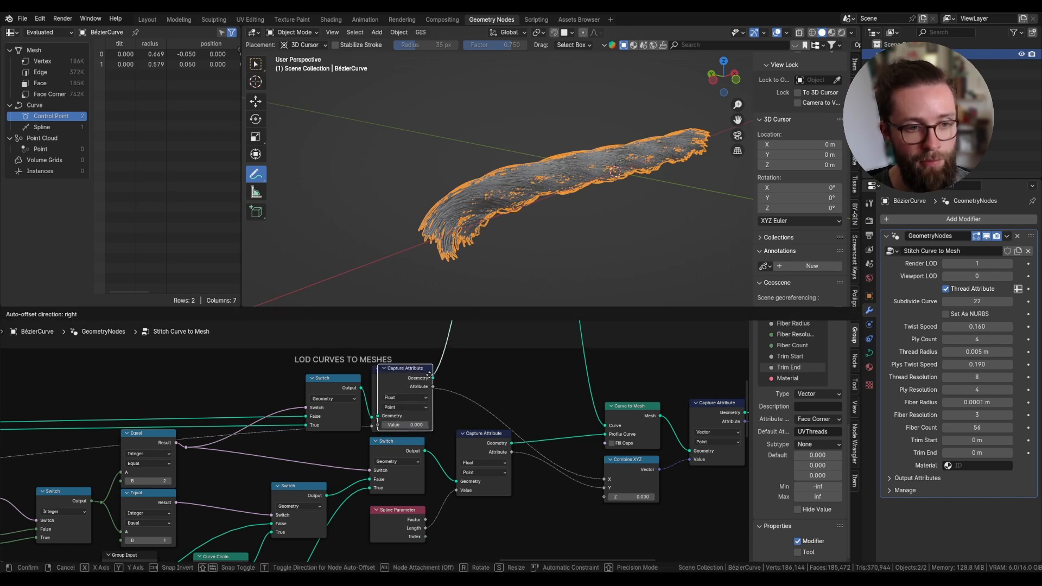
left_click(476, 386)
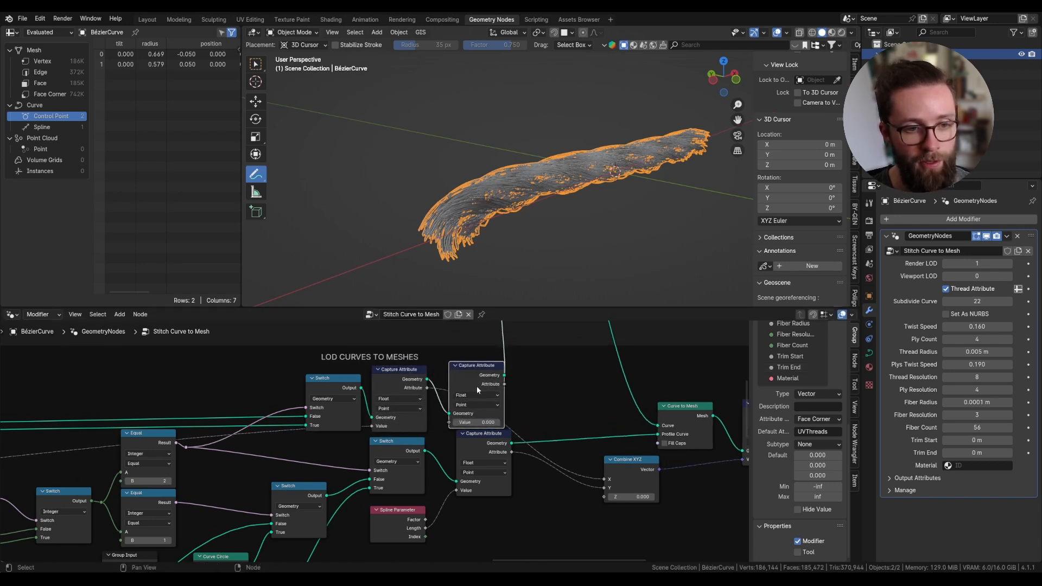
left_click(473, 395)
left_click(473, 424)
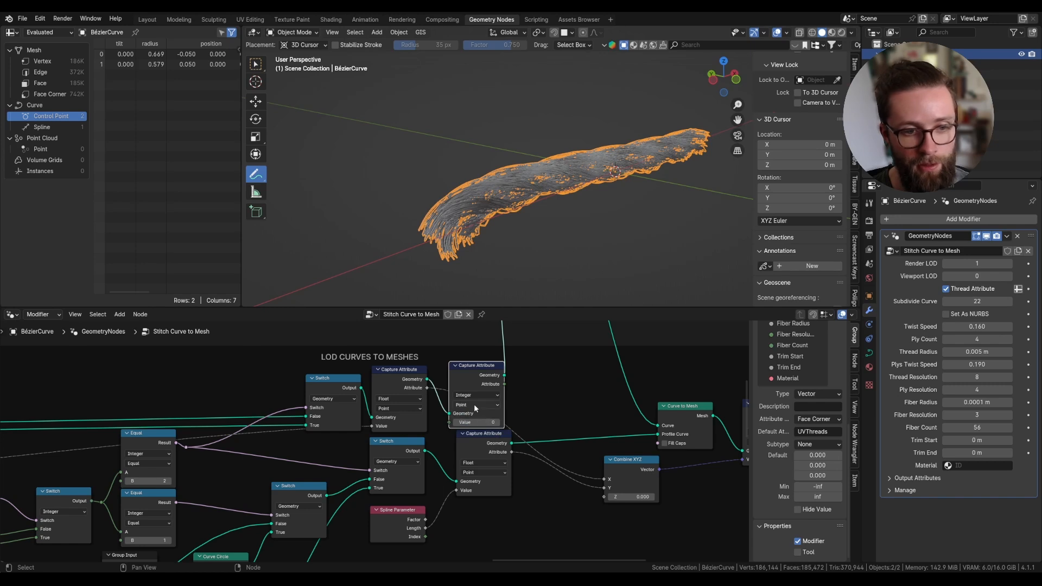
left_click(474, 404)
left_click(463, 458)
Step: Add an Index node and feed it into the Value of the Integer Capture Attribute
key("shift+a")
type("in")
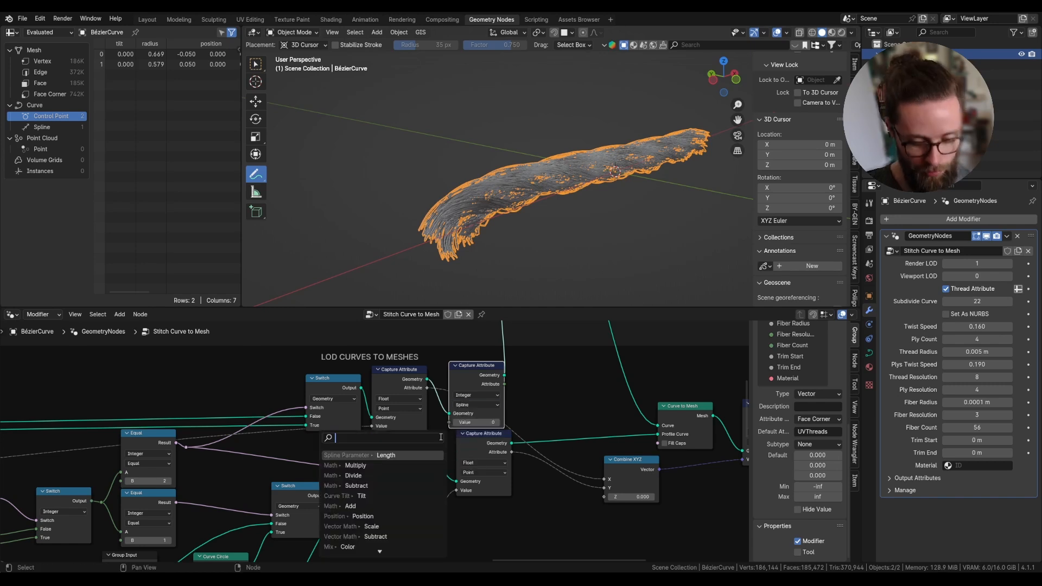
type("dex")
key("Return")
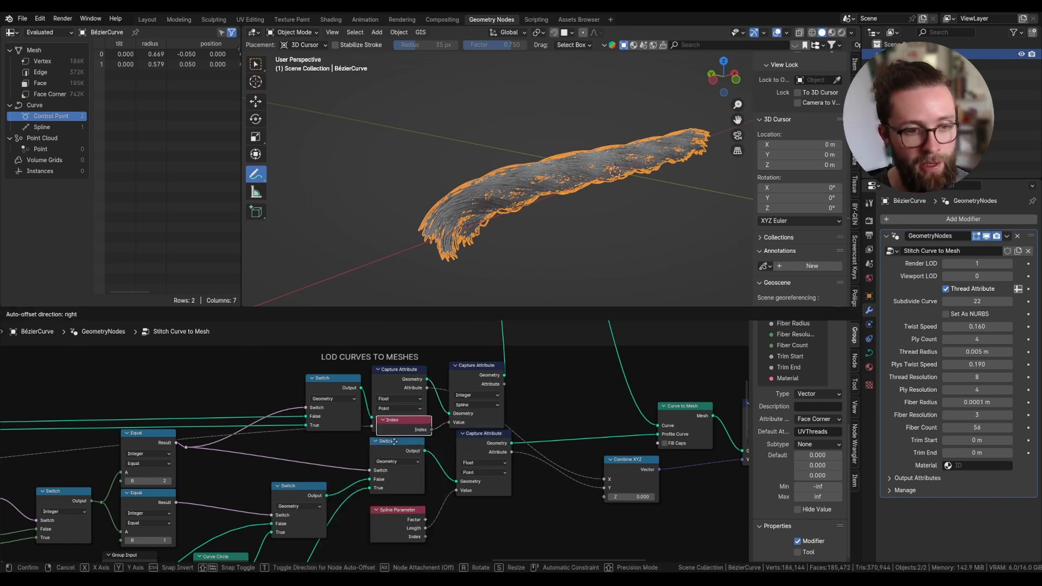
left_click(405, 455)
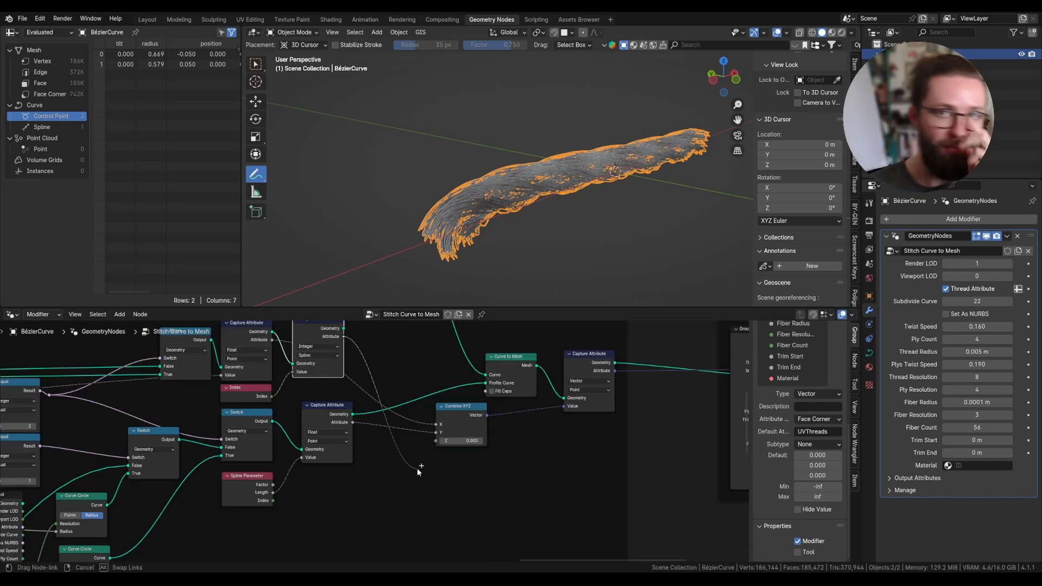
Step: Add a Floored Modulo math node fed by the captured spline index, below Combine XYZ
left_click_drag(418, 471, 440, 449)
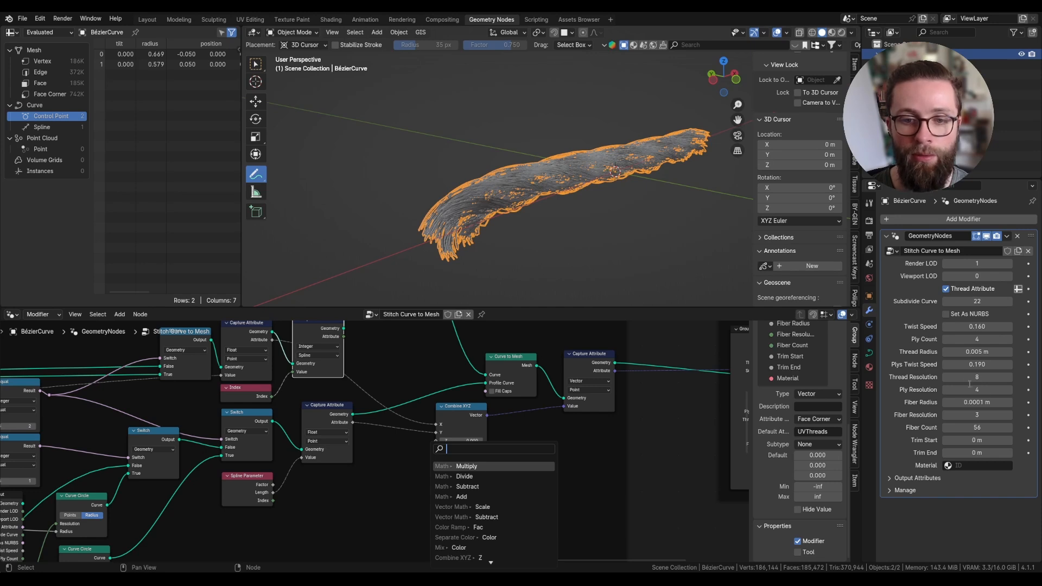
type("mu")
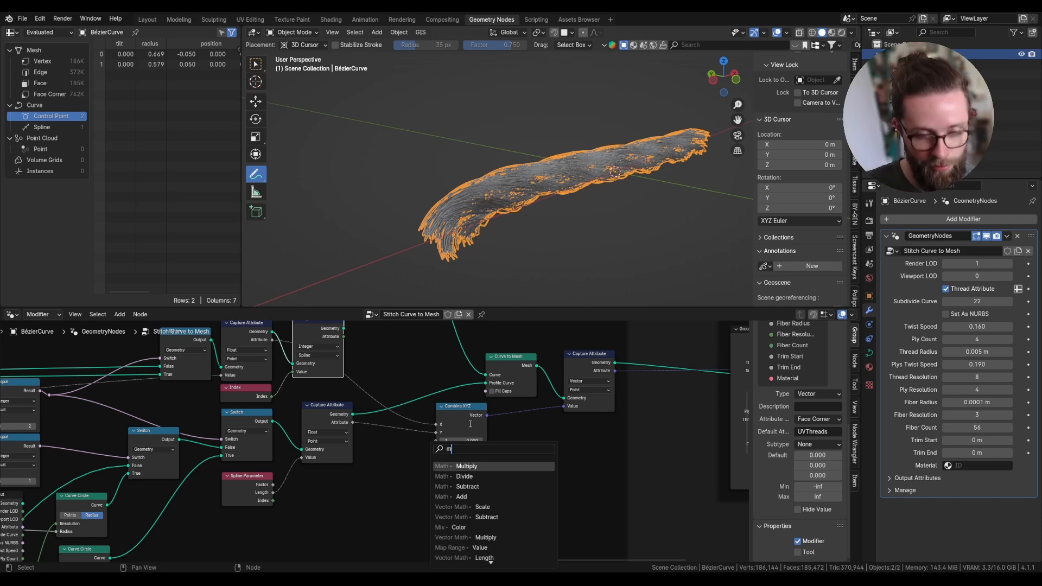
key("BackSpace")
key("BackSpace")
type("floore")
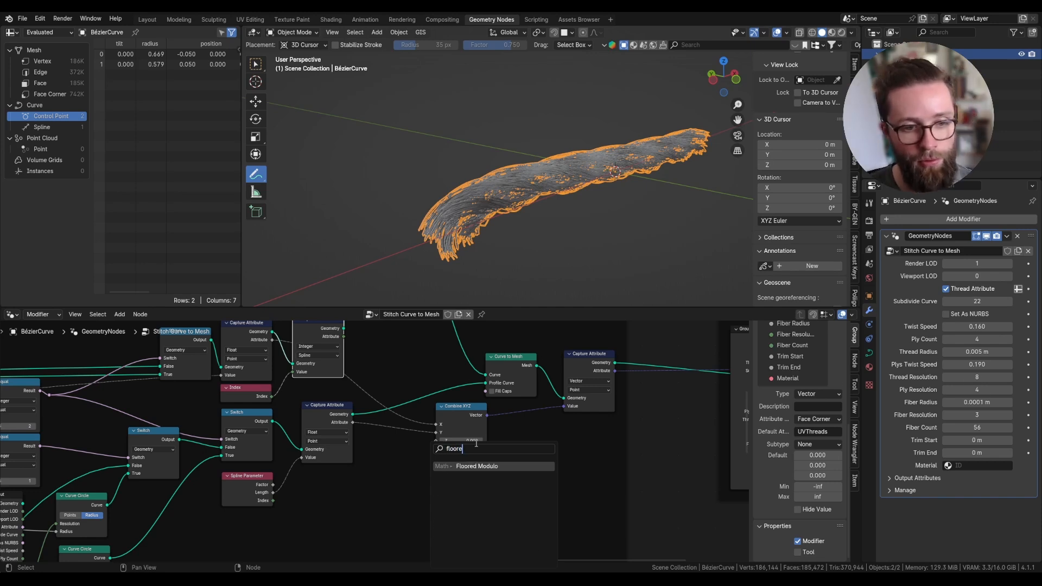
key("Return")
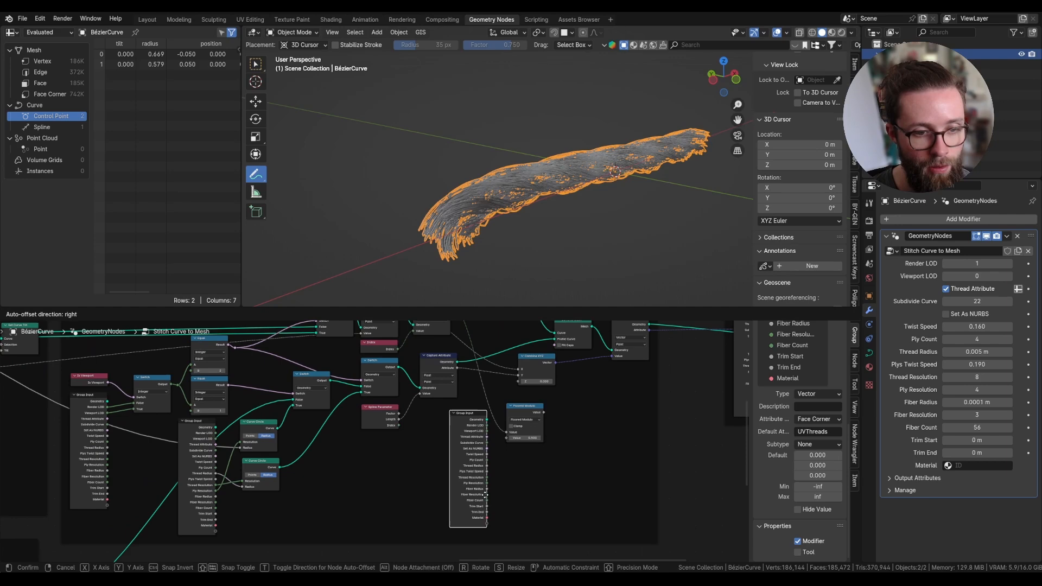
Step: Place a Group Input beside Floored Modulo and connect its Ply Count to the modulo's second Value
left_click(492, 488)
scroll(490, 464, "up", 3)
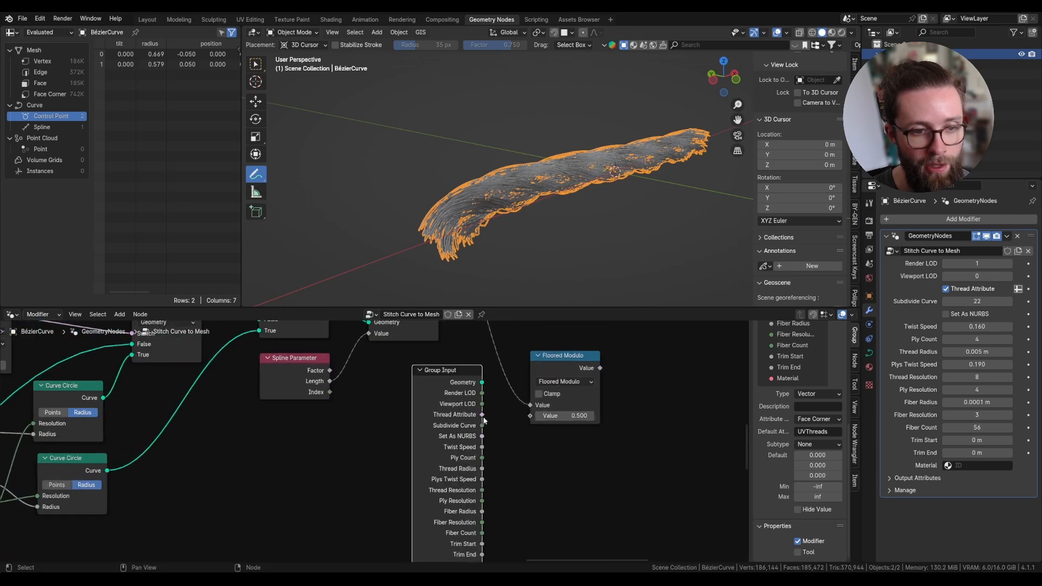
left_click_drag(481, 458, 530, 416)
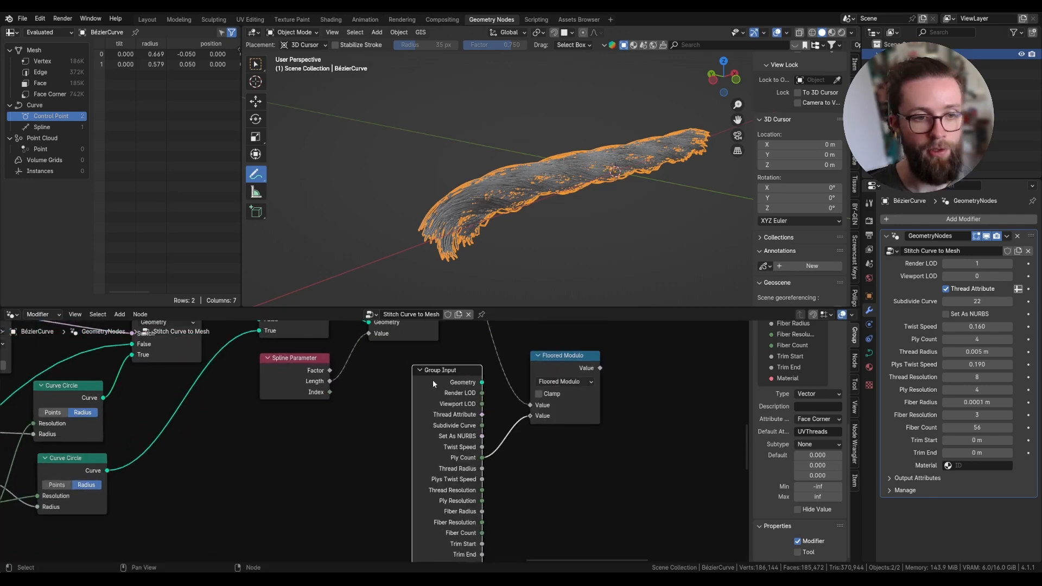
left_click_drag(432, 380, 398, 381)
Step: Connect the Floored Modulo result to the Z input of Combine XYZ and rearrange the nodes
middle_click_drag(500, 333, 411, 416)
scroll(412, 416, "down", 3)
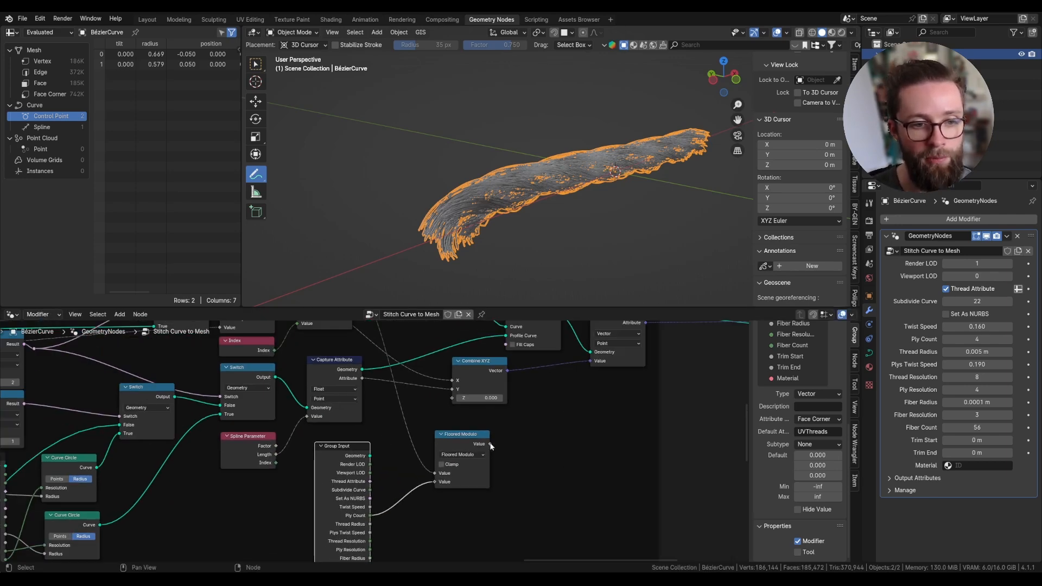
left_click_drag(490, 445, 510, 389)
key("g")
left_click(433, 395)
Step: Name the modifier's Threads UV output attribute UVThreads and save the file
left_click(993, 493)
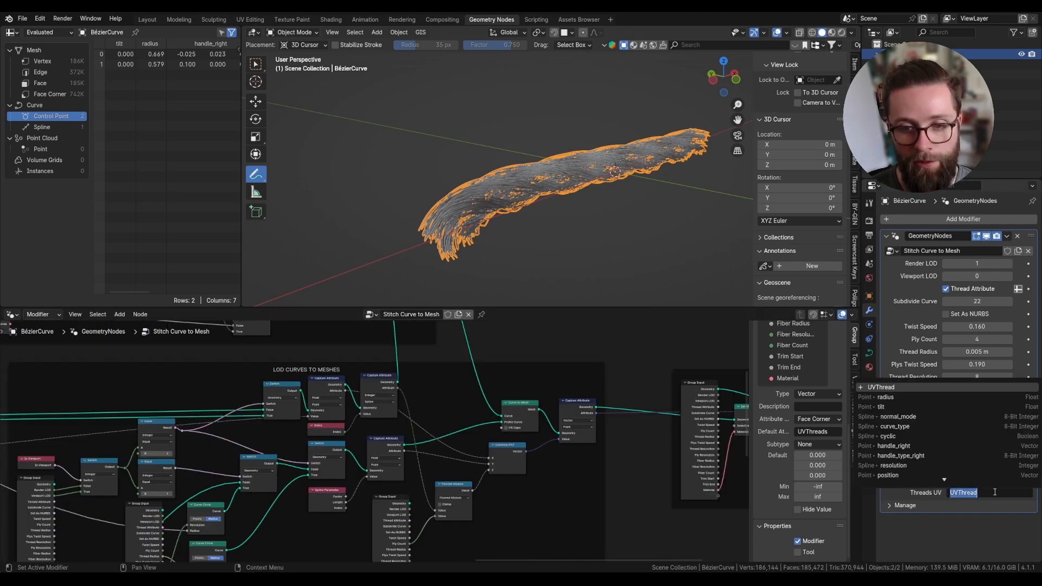
left_click(992, 492)
type("s")
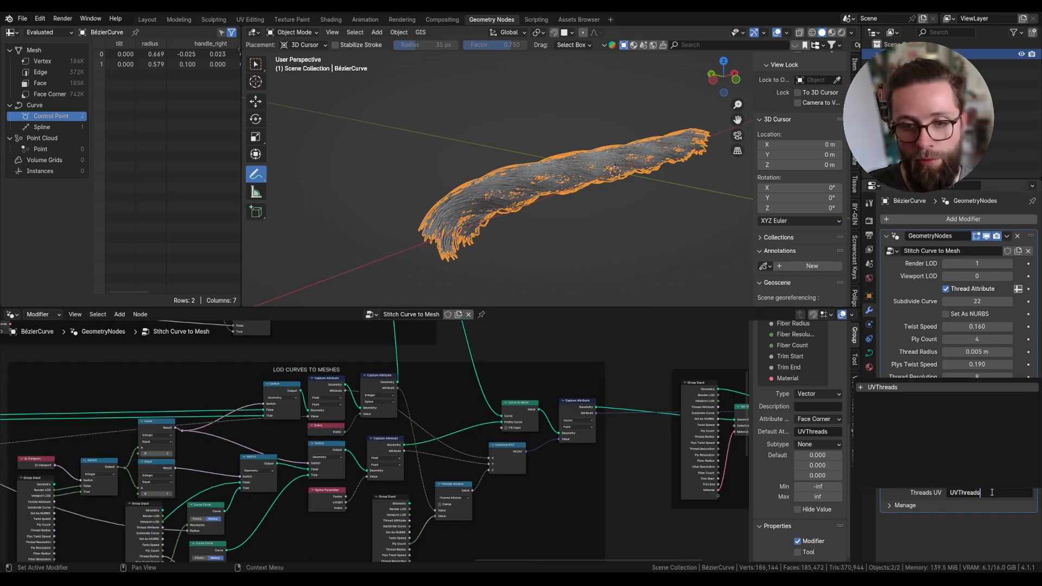
key("Return")
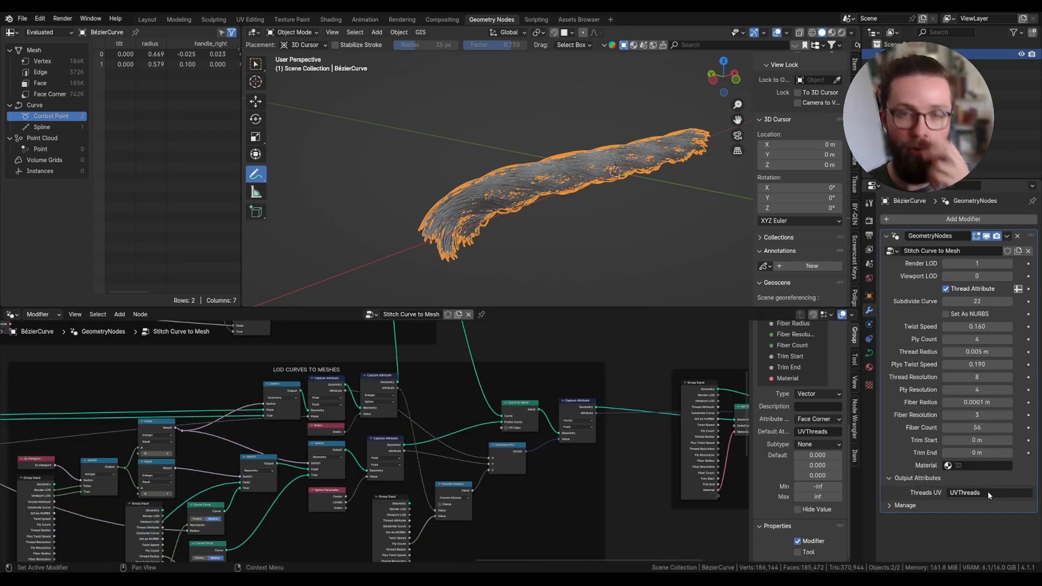
scroll(509, 384, "down", 3)
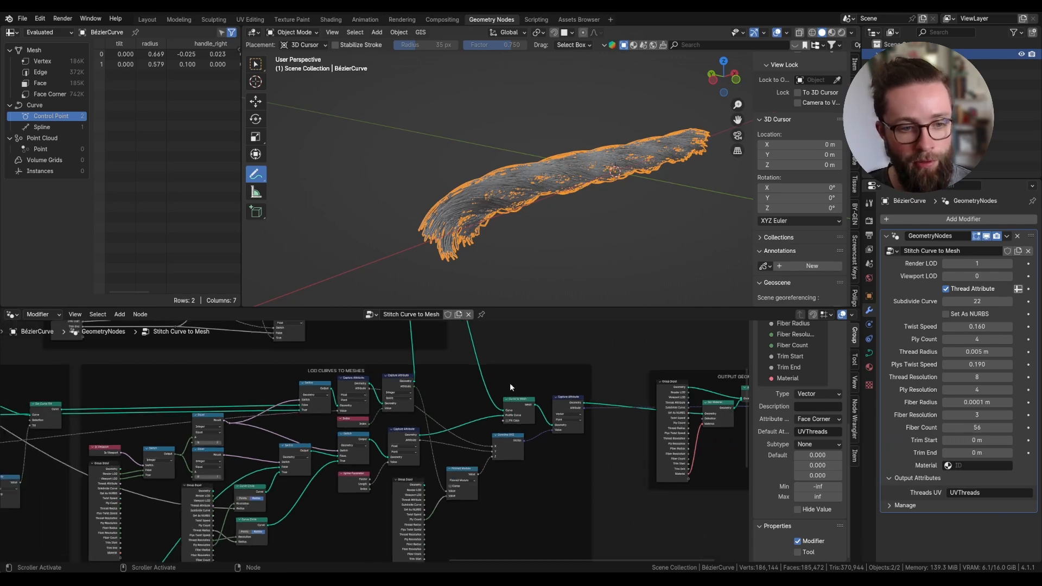
key("ctrl+s")
Step: Shift the node frame that sits above LOD Curves to Meshes slightly sideways
scroll(434, 347, "down", 1)
middle_click_drag(434, 347, 494, 424)
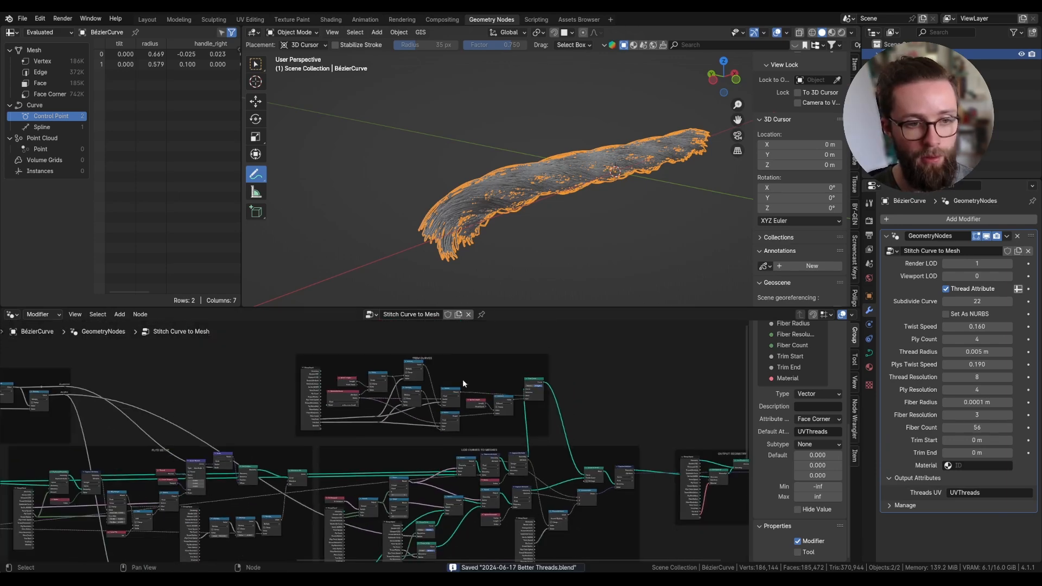
left_click_drag(452, 359, 471, 360)
scroll(471, 415, "up", 2)
middle_click_drag(602, 492, 603, 415)
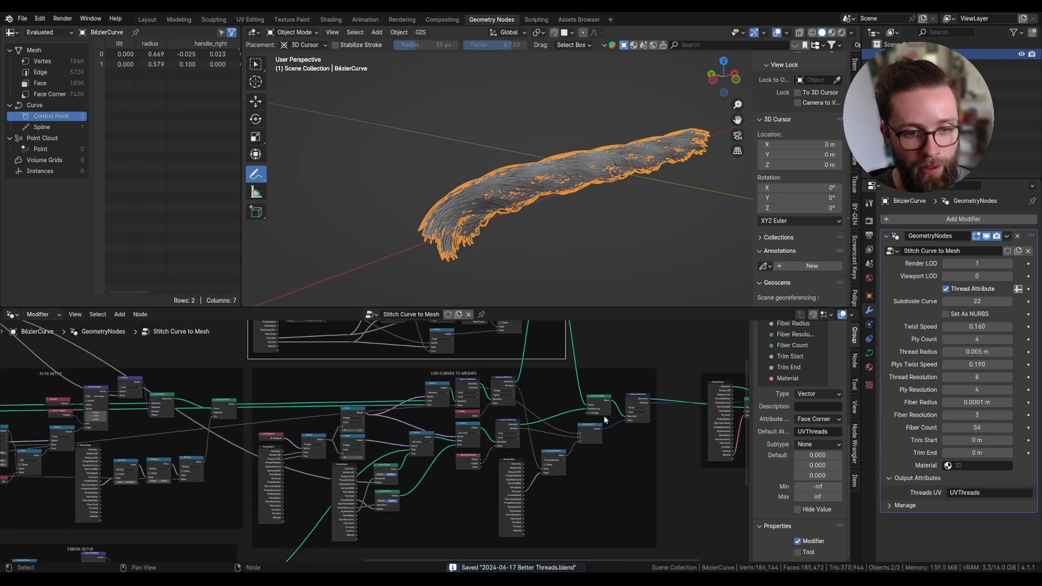
Step: Expose Curve to Mesh's Fill Caps as a new group input
scroll(597, 408, "up", 7)
scroll(514, 454, "down", 3)
middle_click_drag(507, 426, 504, 400)
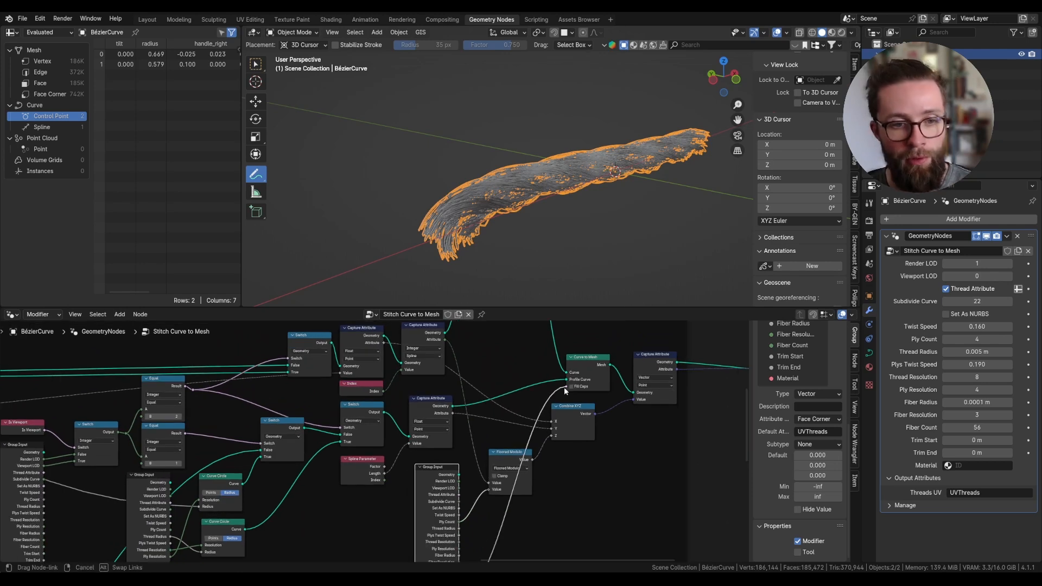
left_click_drag(565, 387, 567, 386)
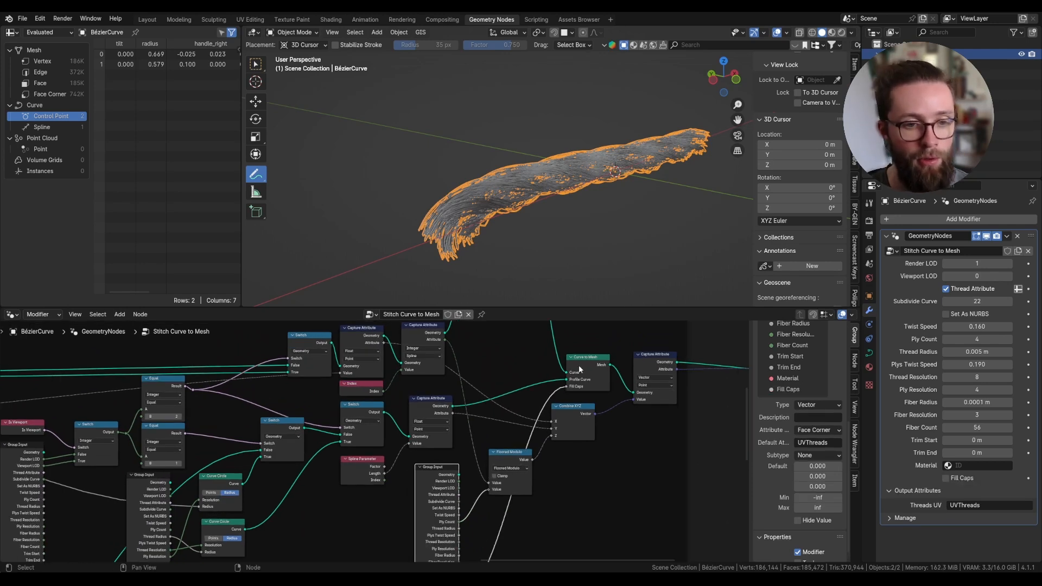
left_click(585, 368)
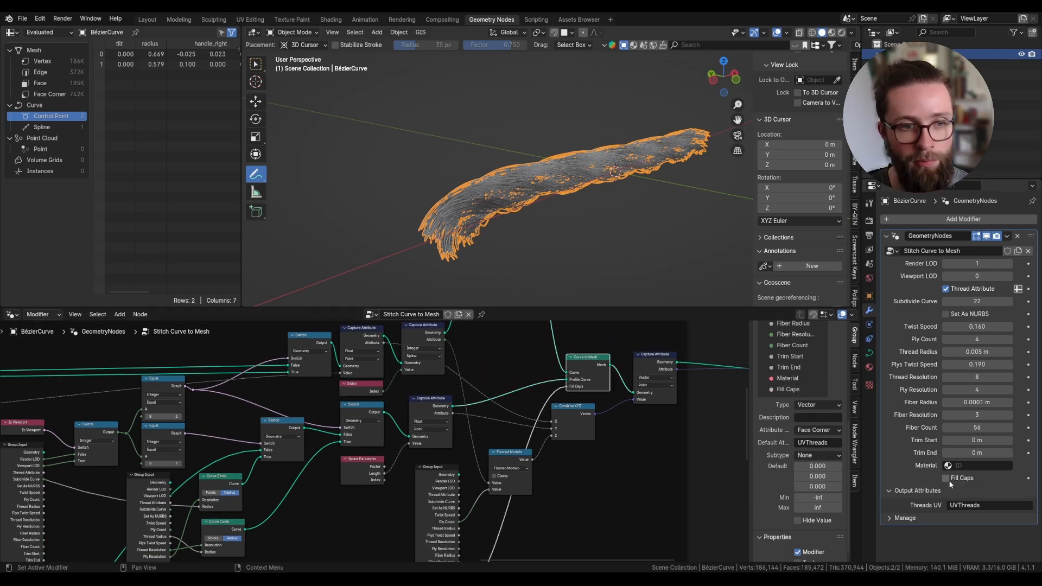
Step: Toggle the modifier's Fill Caps option on and off to compare the fiber ends up close
left_click(787, 389)
scroll(572, 290, "up", 6)
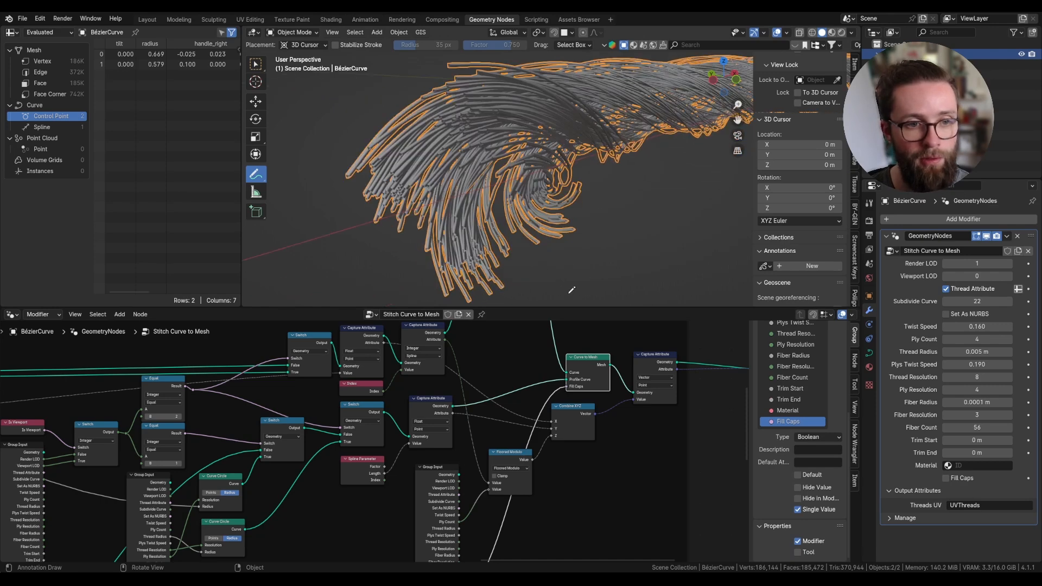
scroll(571, 291, "up", 1)
left_click(952, 479)
left_click(951, 480)
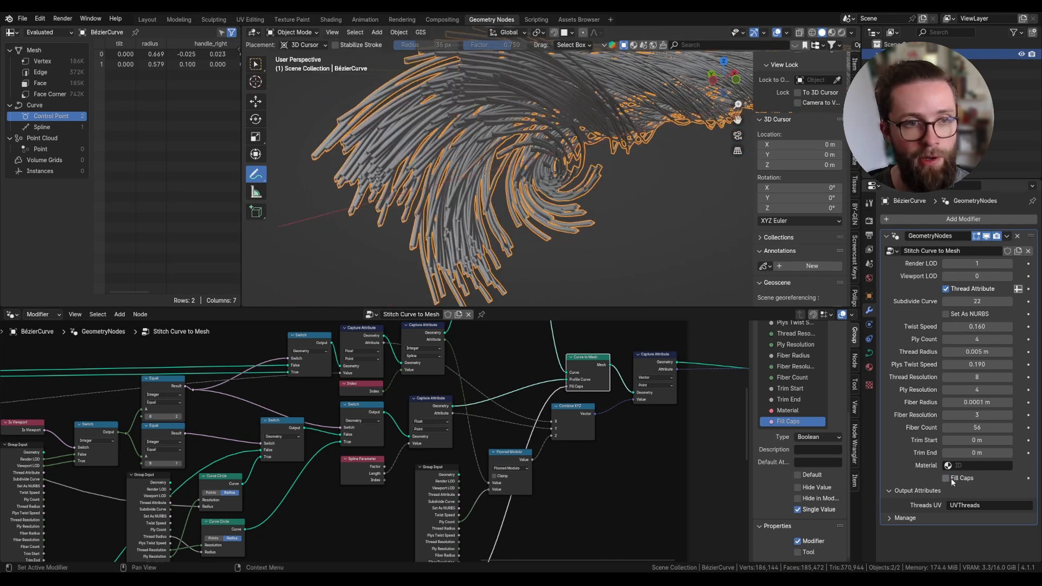
left_click(946, 479)
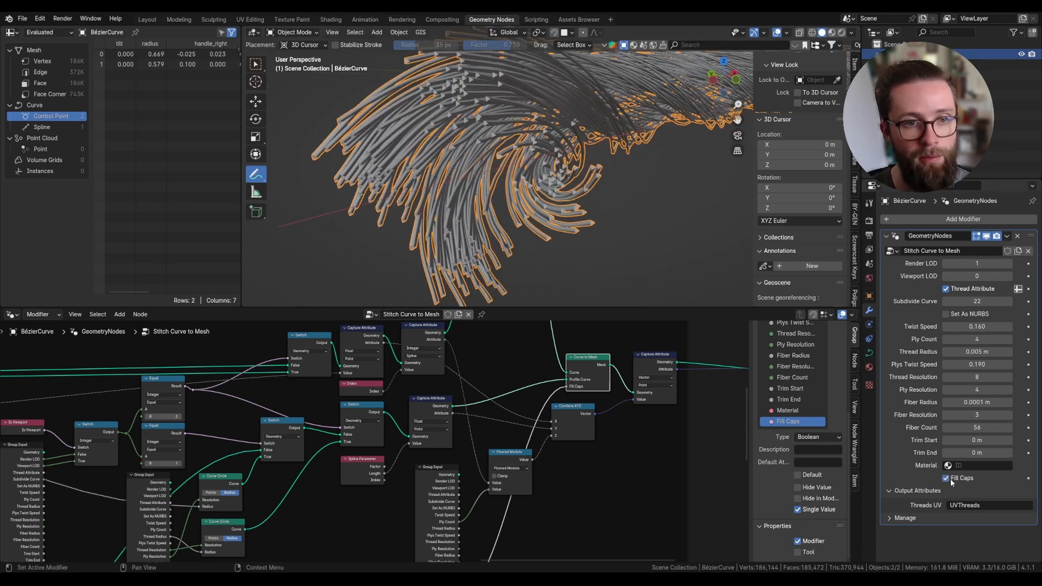
left_click(947, 478)
scroll(552, 419, "down", 6)
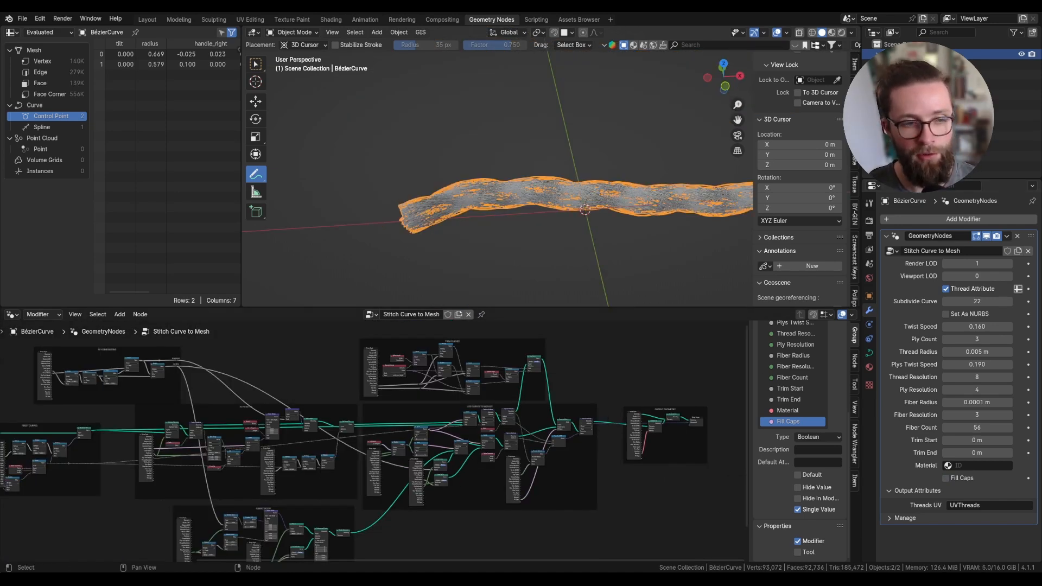
Step: Add a Switch node set to Float inside the Ply Dimensions frame, below the Multiply node
scroll(368, 406, "up", 5)
scroll(346, 385, "up", 2)
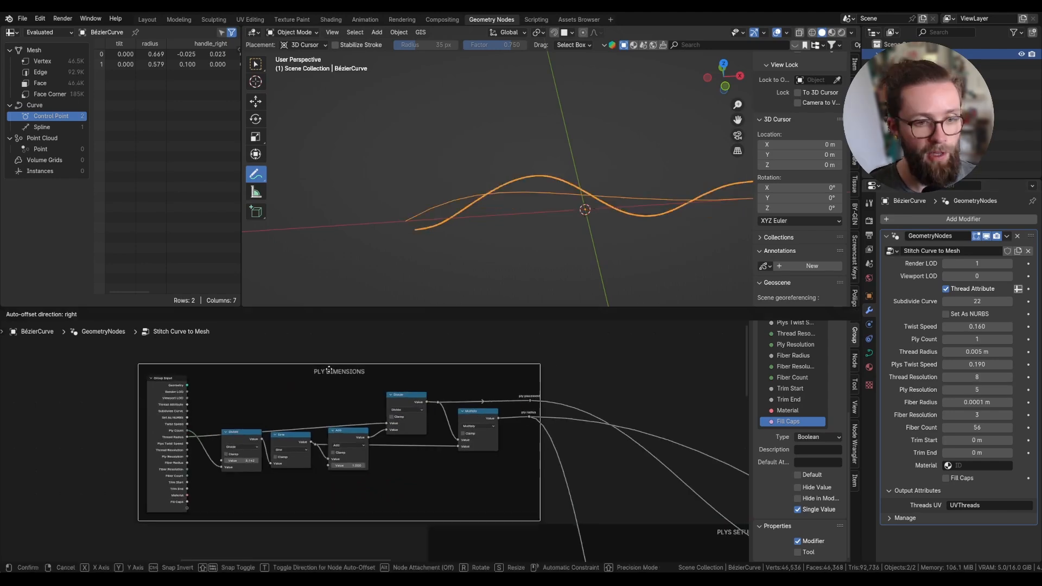
scroll(473, 392, "up", 3)
middle_click_drag(473, 392, 571, 398)
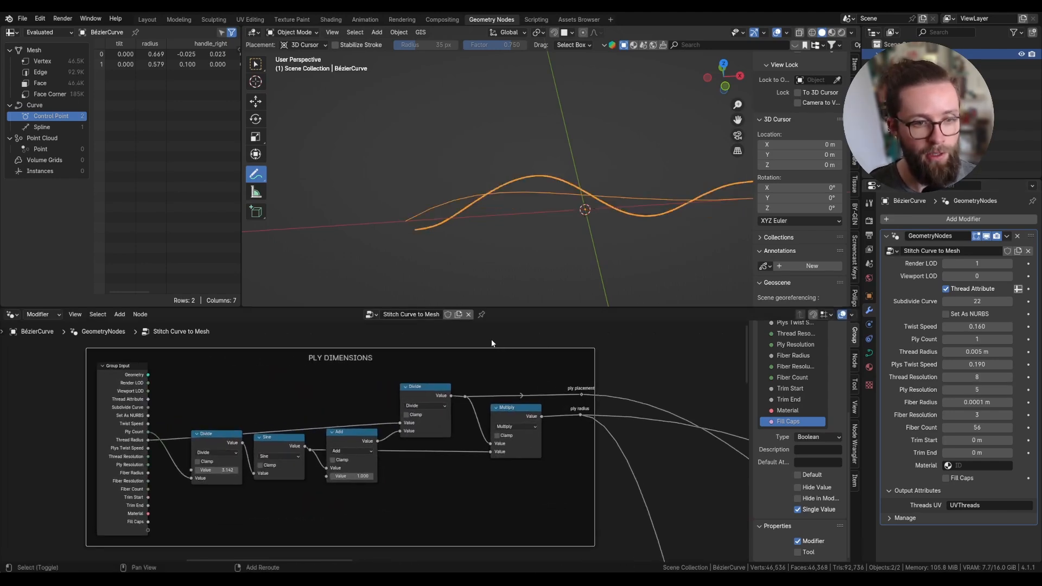
key("shift+a")
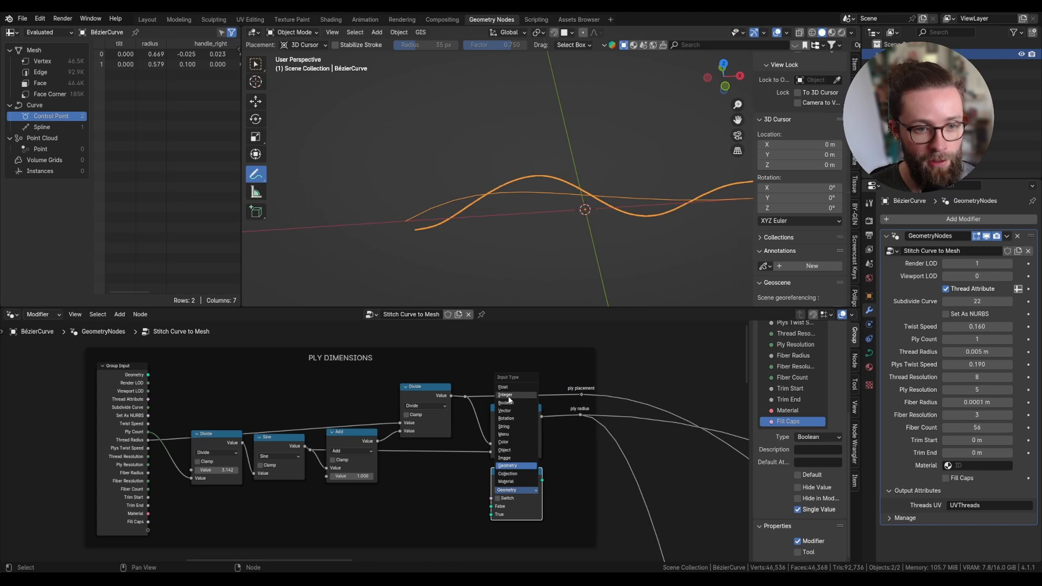
left_click(510, 388)
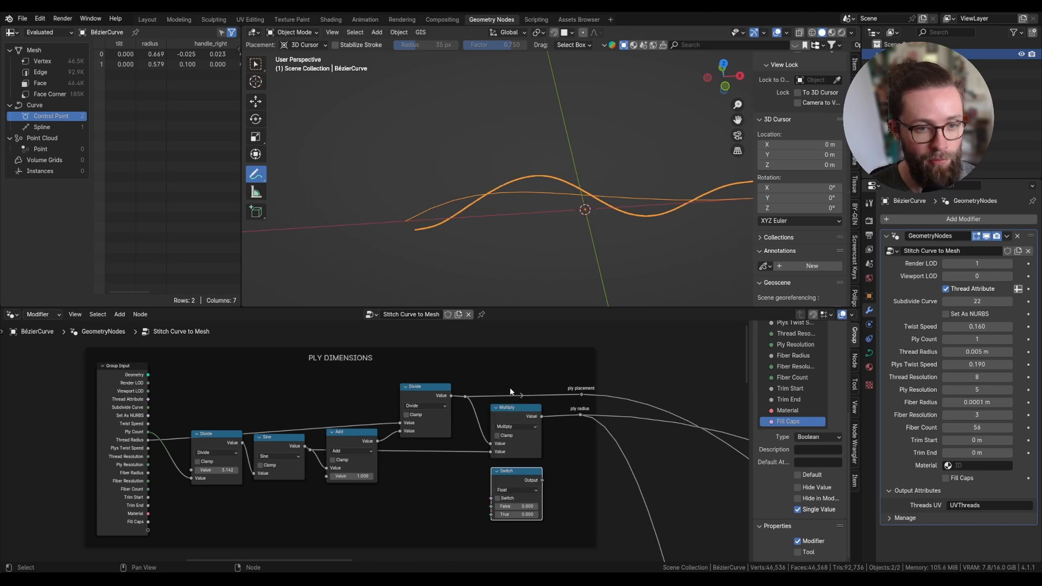
Step: Compare Ply Count with 1 using an integer Equal node and let its result drive the Switch
left_click_drag(147, 433, 301, 513)
type("equa")
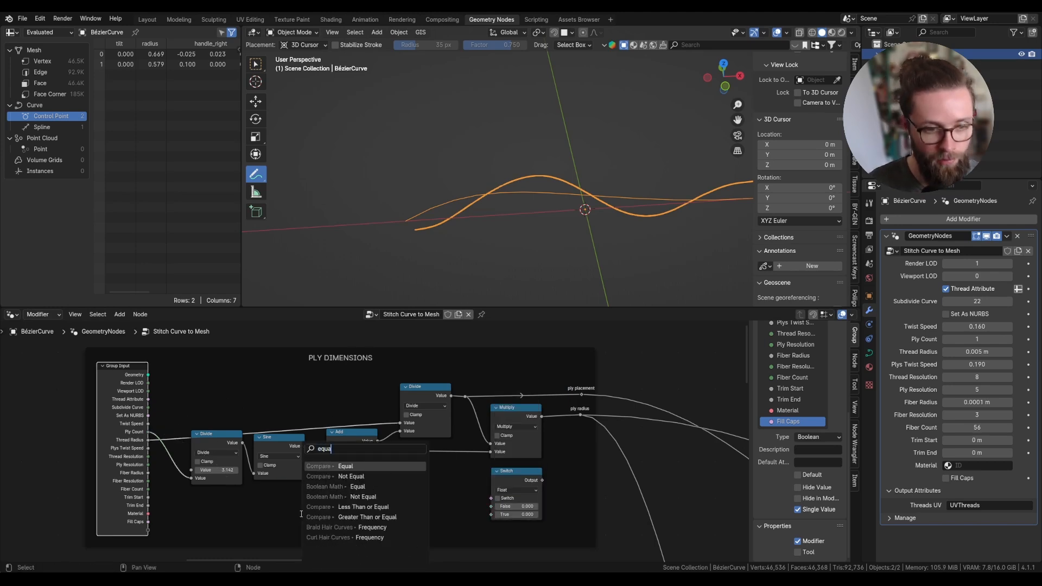
left_click(328, 468)
left_click_drag(431, 500, 500, 485)
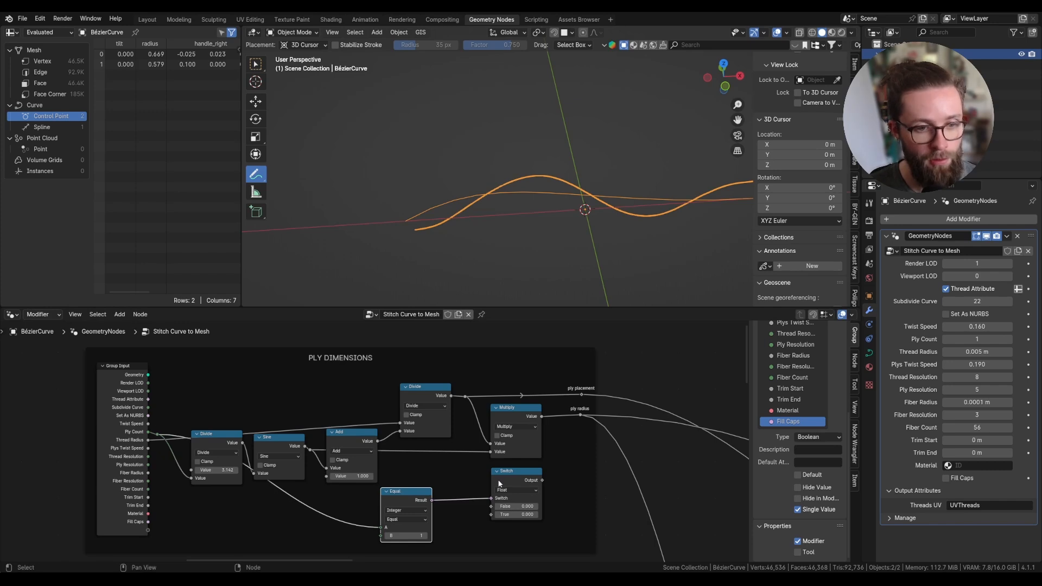
Step: Feed Thread Radius to the Switch's True input and the Multiply value to False, then link its output to ply radius
scroll(442, 458, "up", 1)
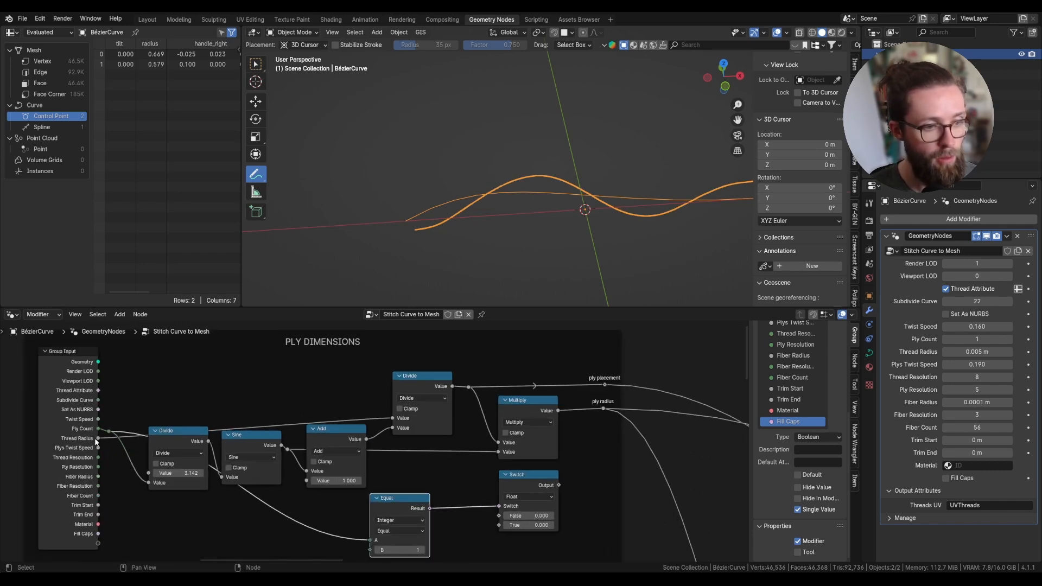
left_click_drag(98, 438, 499, 525)
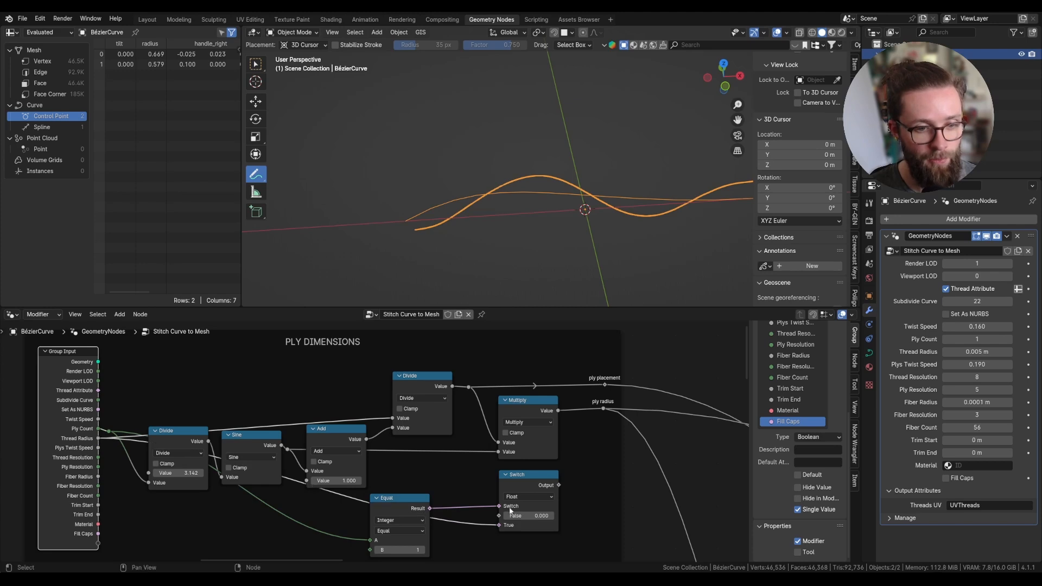
left_click_drag(559, 411, 499, 516)
left_click_drag(559, 485, 600, 412)
scroll(223, 427, "down", 1)
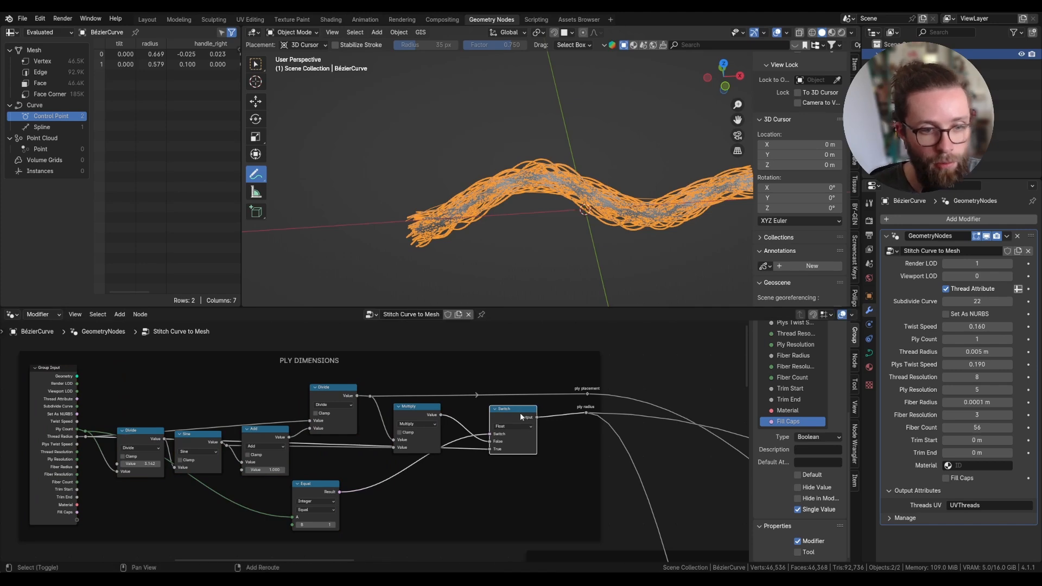
Step: Duplicate the Switch for ply placement, driven by the Equal result, with the upper Divide value as False and 0 as True
key("shift+d")
left_click(520, 374)
left_click_drag(519, 373, 519, 364)
left_click_drag(340, 491, 496, 379)
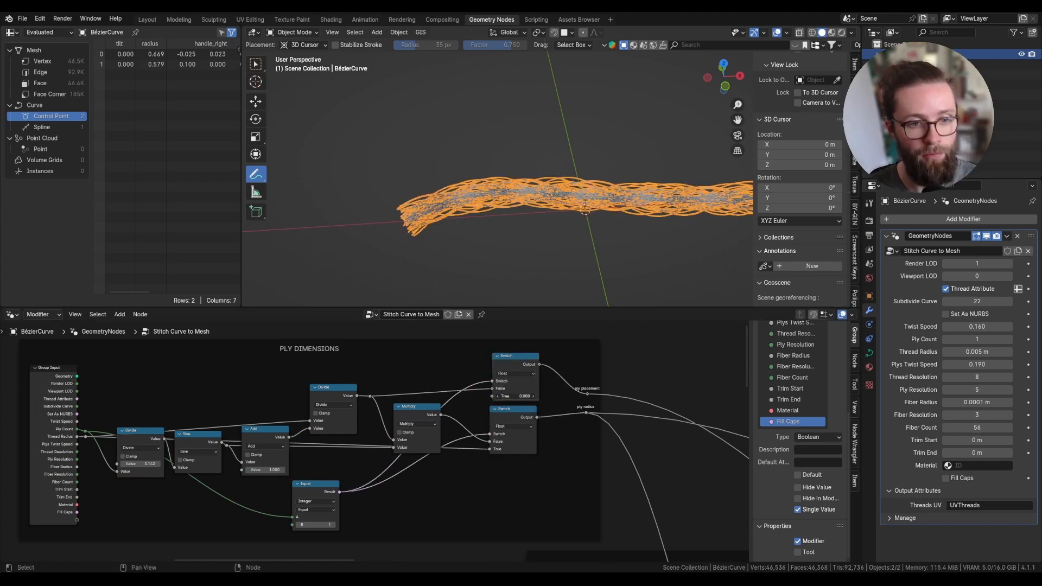
key("Return")
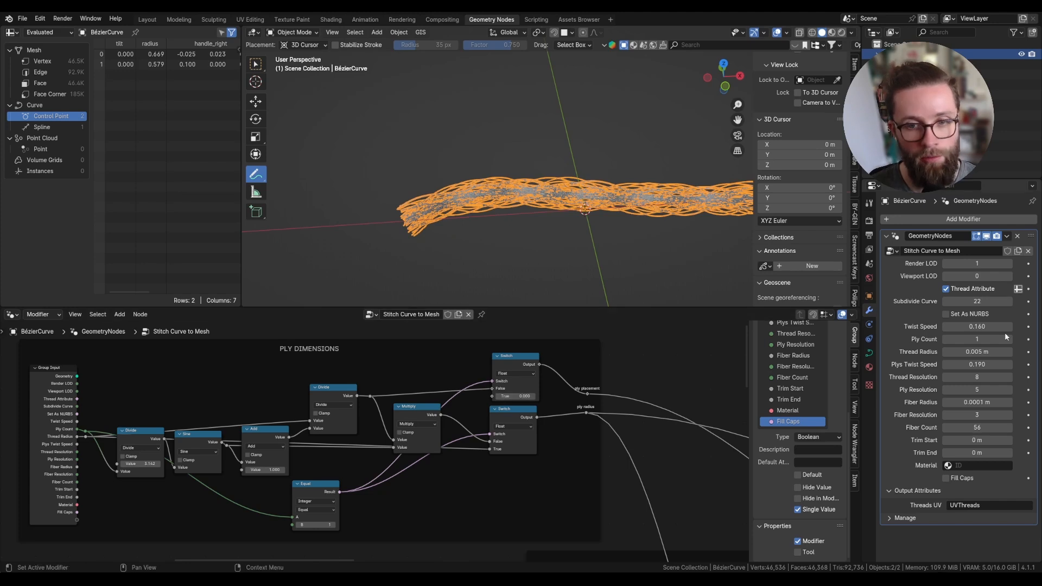
Step: Set the modifier's Ply Count to 6
middle_click_drag(529, 263, 546, 239)
left_click(998, 339)
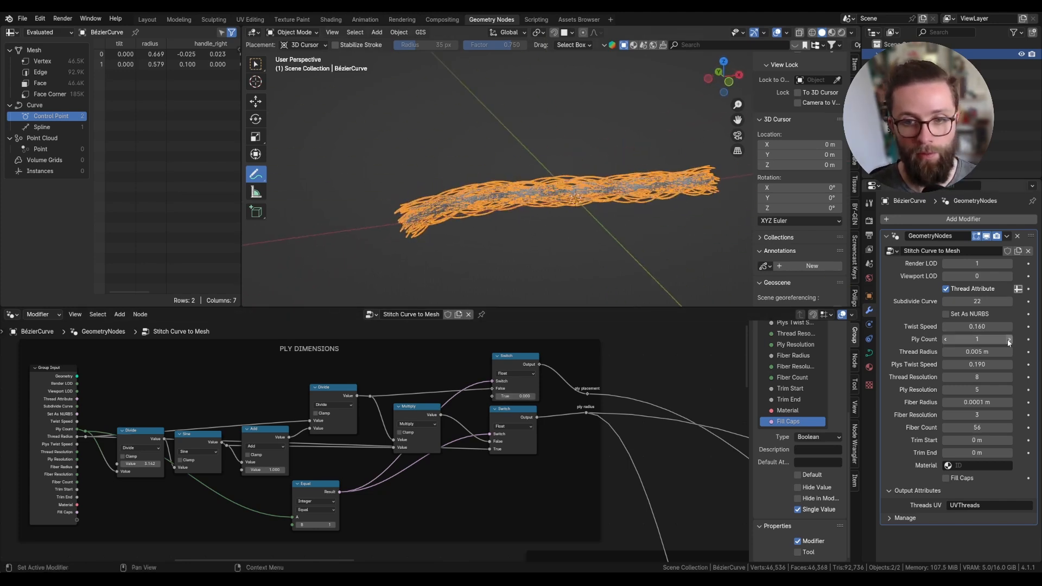
type("6")
key("Return")
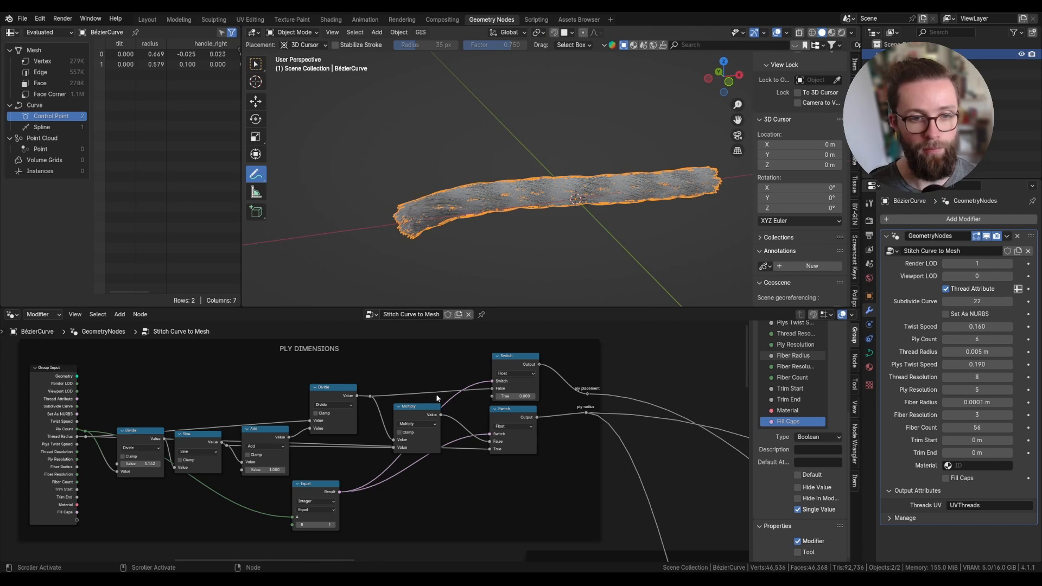
Step: Review the node tree around the Trim Curves, LOD Curves to Meshes and output geometry frames
scroll(437, 397, "down", 6)
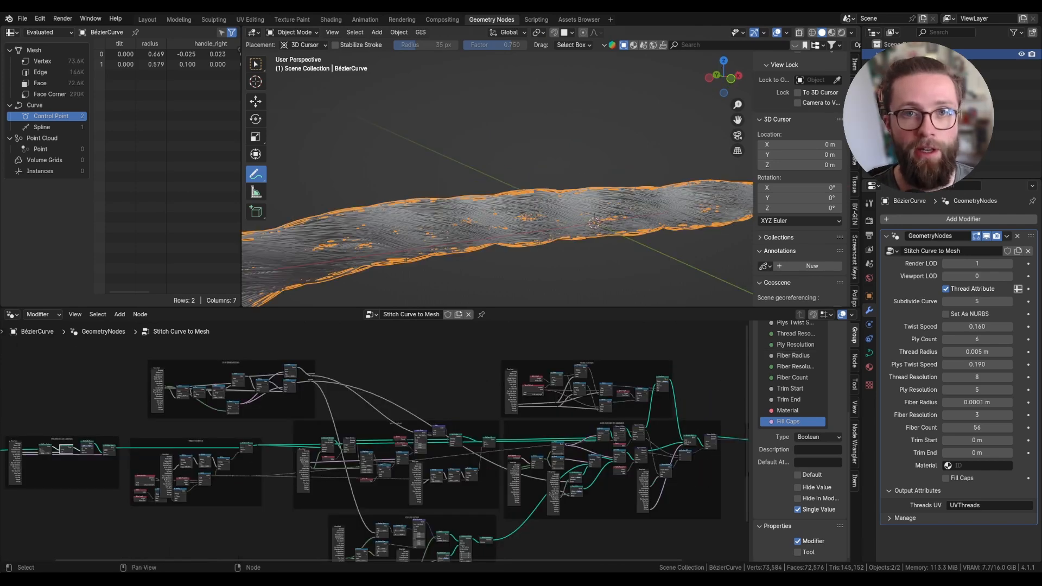
middle_click_drag(555, 402, 470, 423)
scroll(434, 392, "up", 5)
scroll(550, 392, "down", 4)
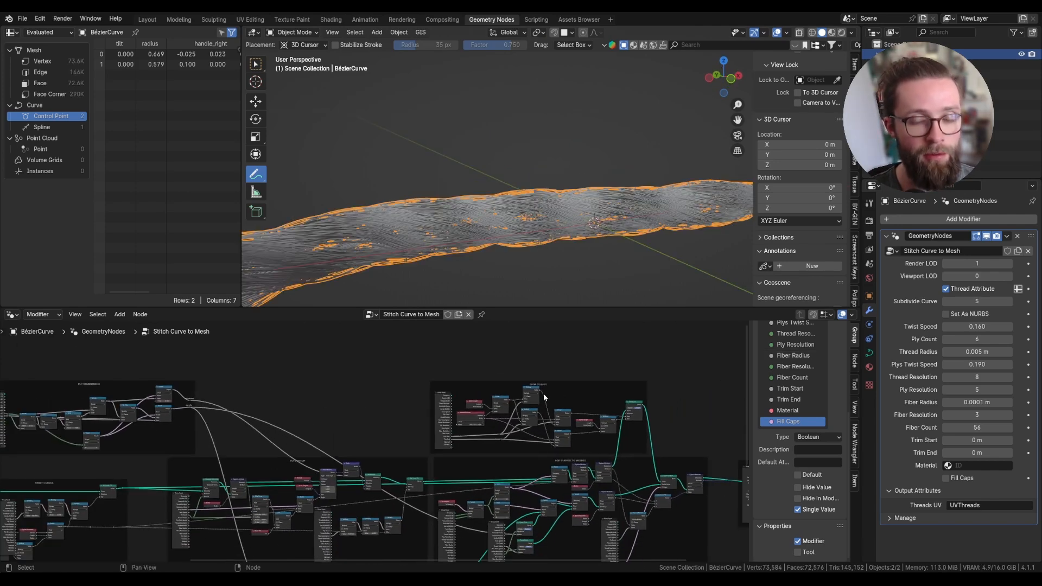
middle_click_drag(569, 394, 454, 416)
scroll(512, 434, "up", 4)
scroll(512, 433, "down", 1)
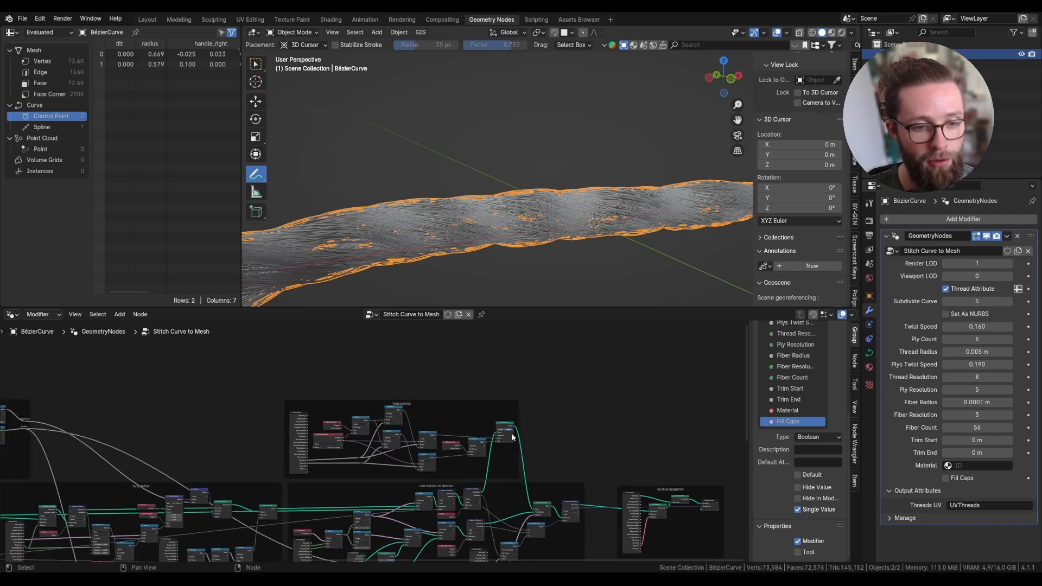
scroll(568, 399, "down", 1)
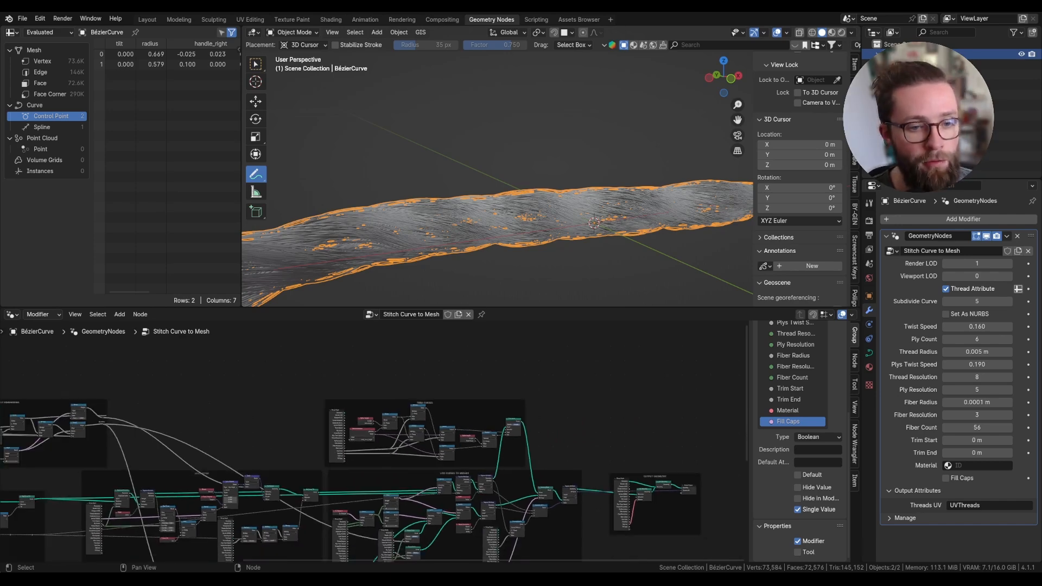
scroll(503, 423, "up", 2)
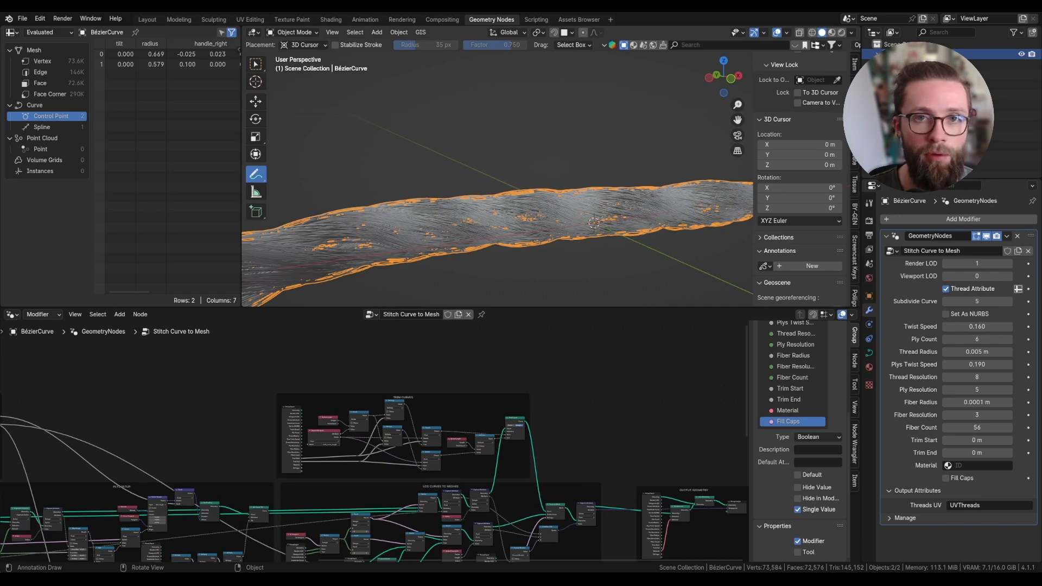
left_click_drag(400, 234, 427, 220)
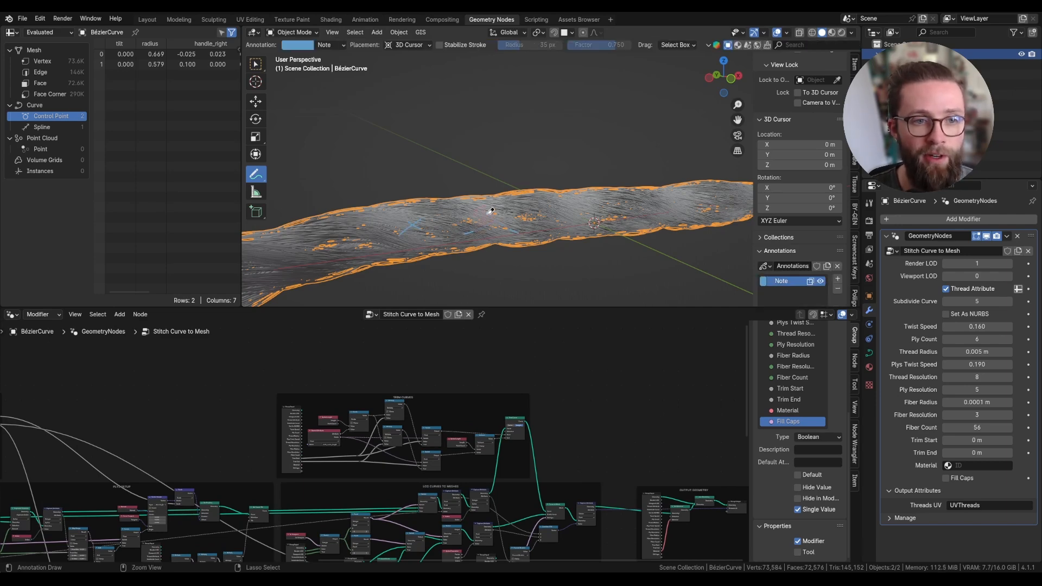
key("ctrl+z")
scroll(464, 197, "down", 3)
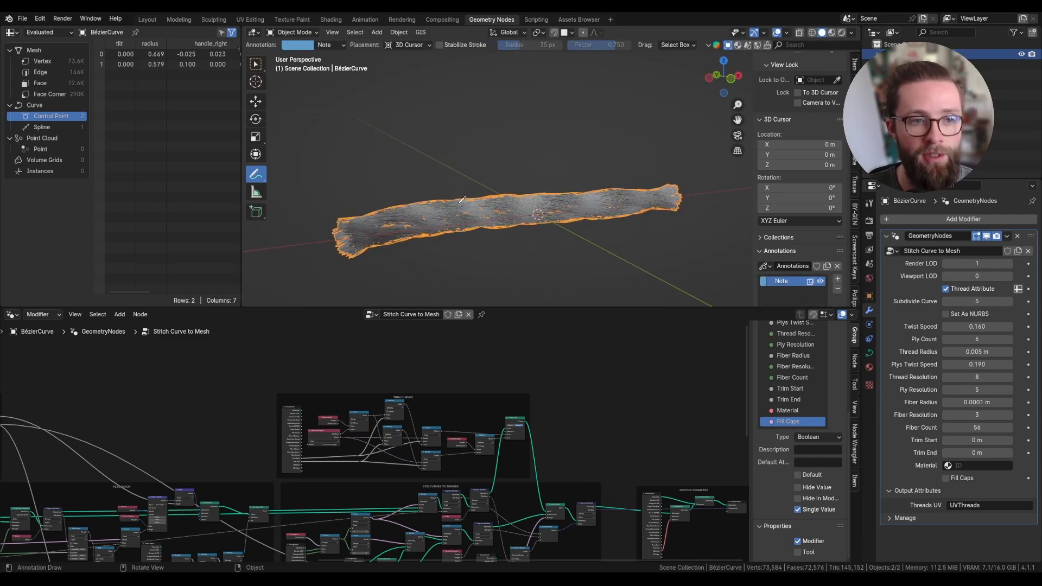
middle_click_drag(464, 197, 466, 239)
scroll(585, 364, "up", 2)
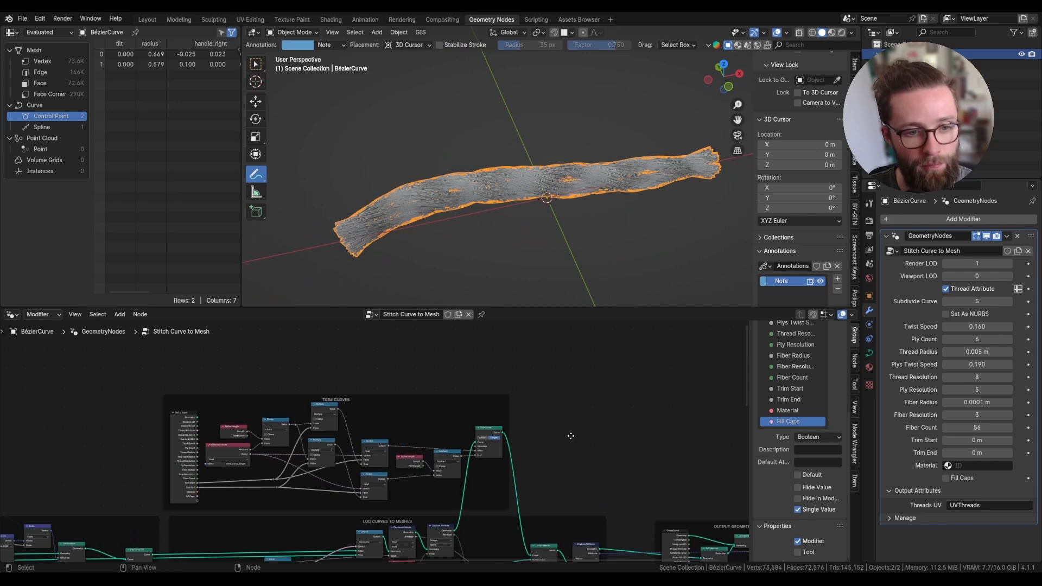
Step: Shift the Switch node at the start of LOD Curves to Meshes slightly sideways and set the Viewport LOD to 1
scroll(459, 488, "up", 2)
left_click_drag(416, 475, 383, 475)
scroll(401, 470, "down", 1)
scroll(412, 483, "down", 3)
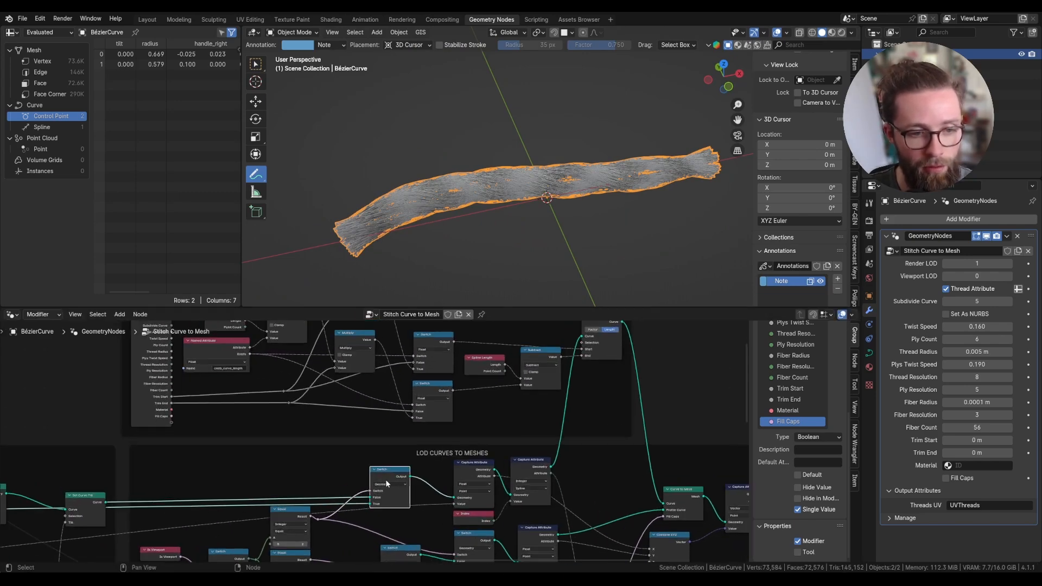
right_click_drag(410, 490, 409, 491, "shift")
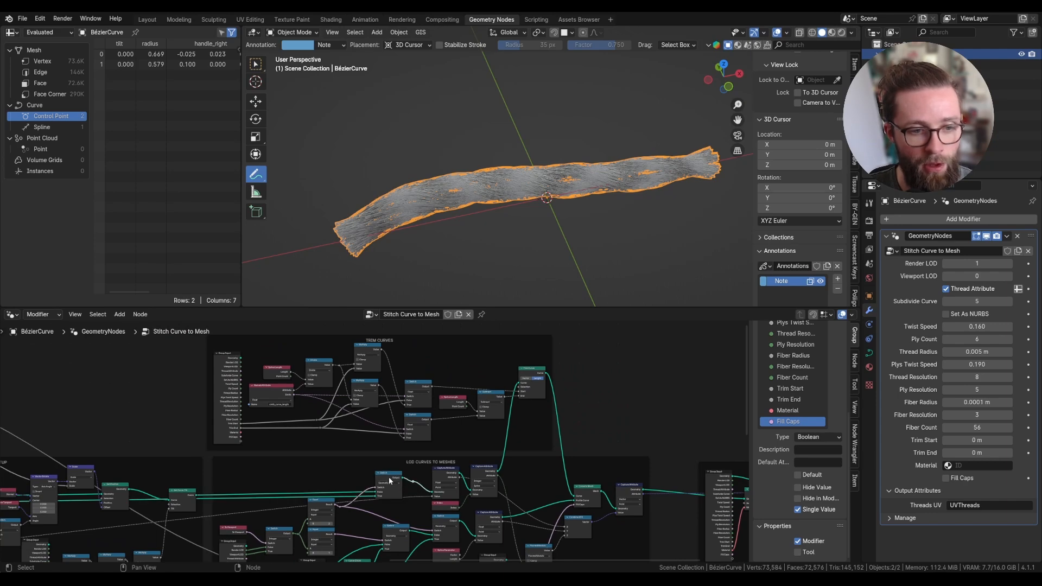
left_click_drag(390, 478, 390, 481)
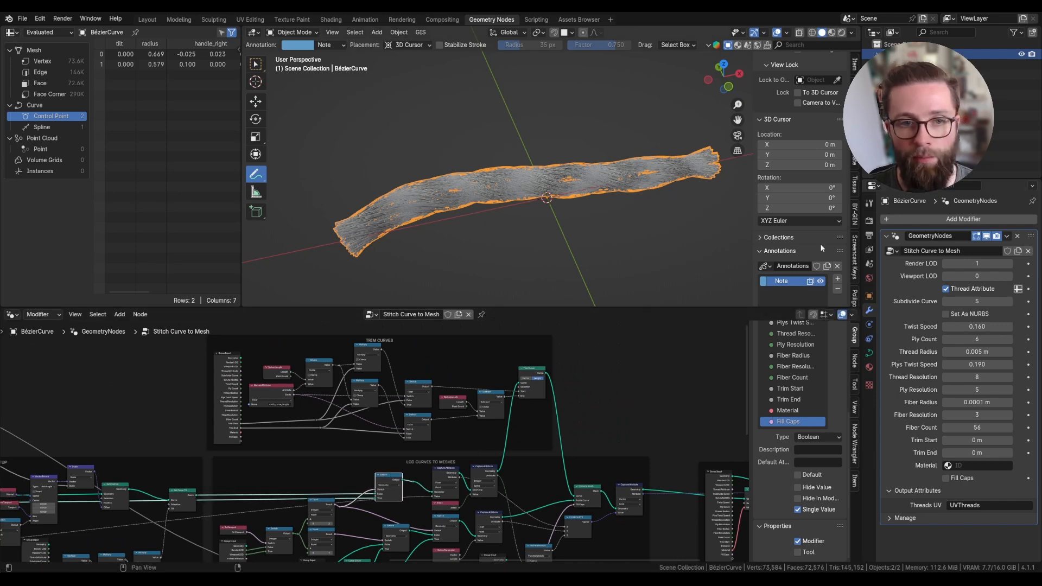
left_click(384, 480, "ctrl+shift")
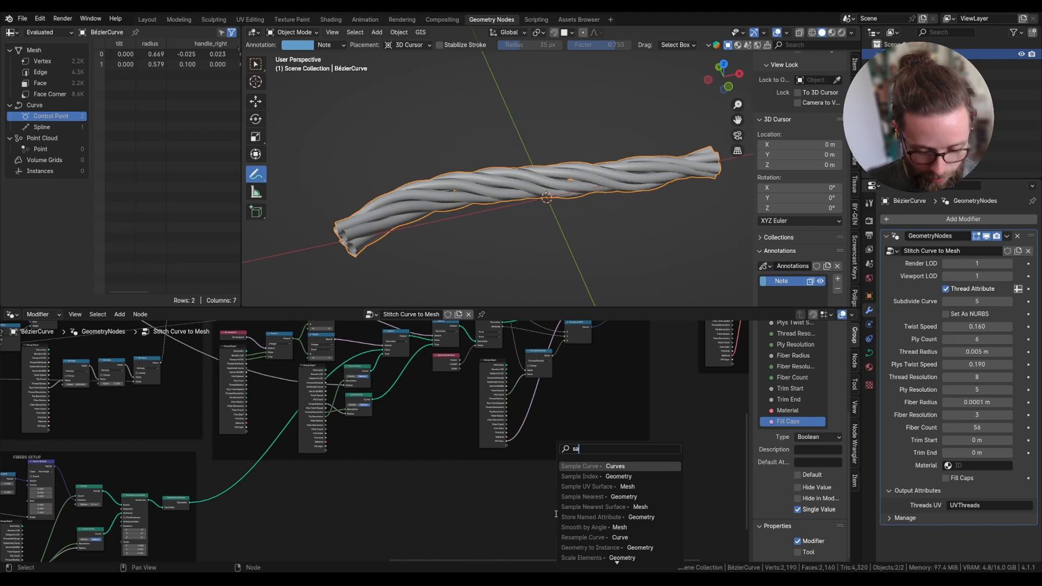
Step: Add a Sample Index node fed by the existing geometry, in the empty area below the LOD Curves to Meshes frame
type("ple")
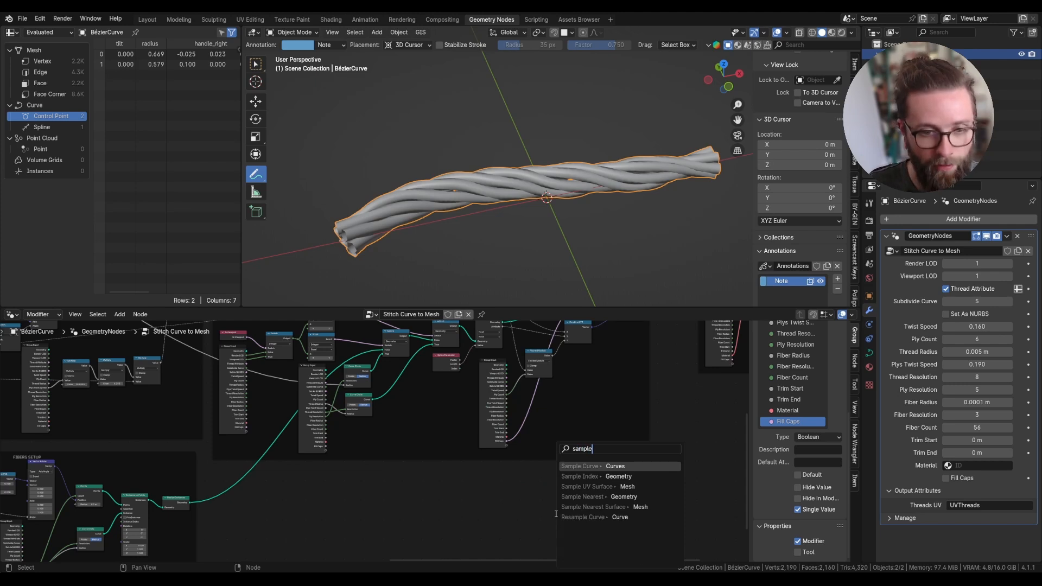
type(" sa")
key("BackSpace")
key("BackSpace")
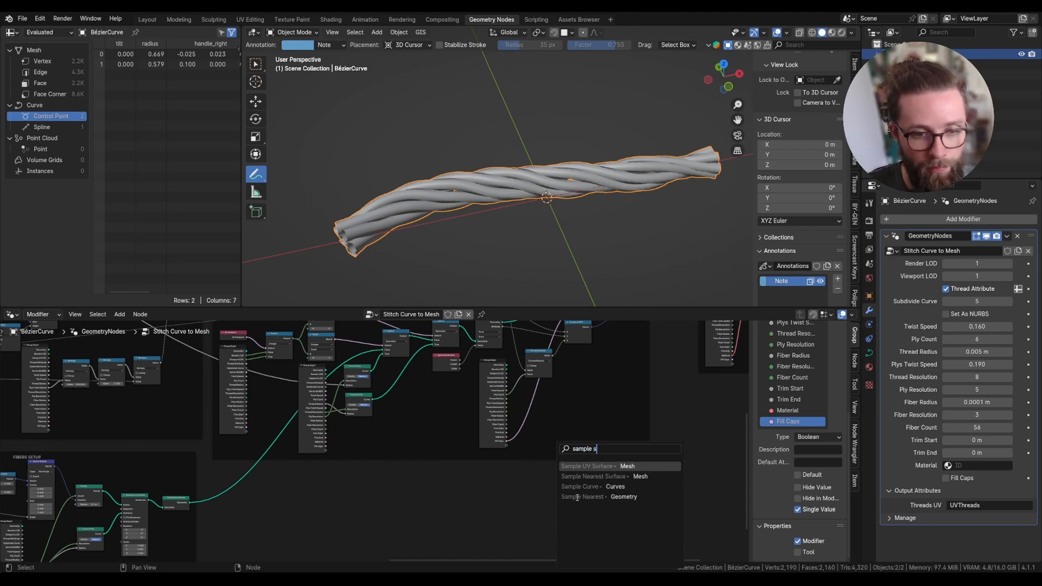
type("inde")
key("Return")
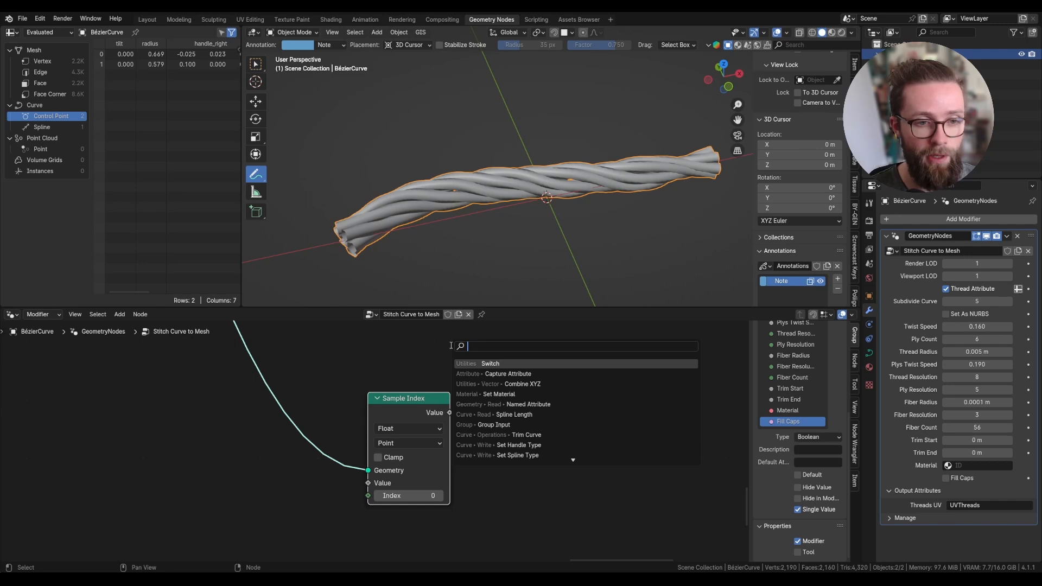
Step: Add a Points node and connect its Position to the Sample Index value, with Sample Index set to Vector
type("poin")
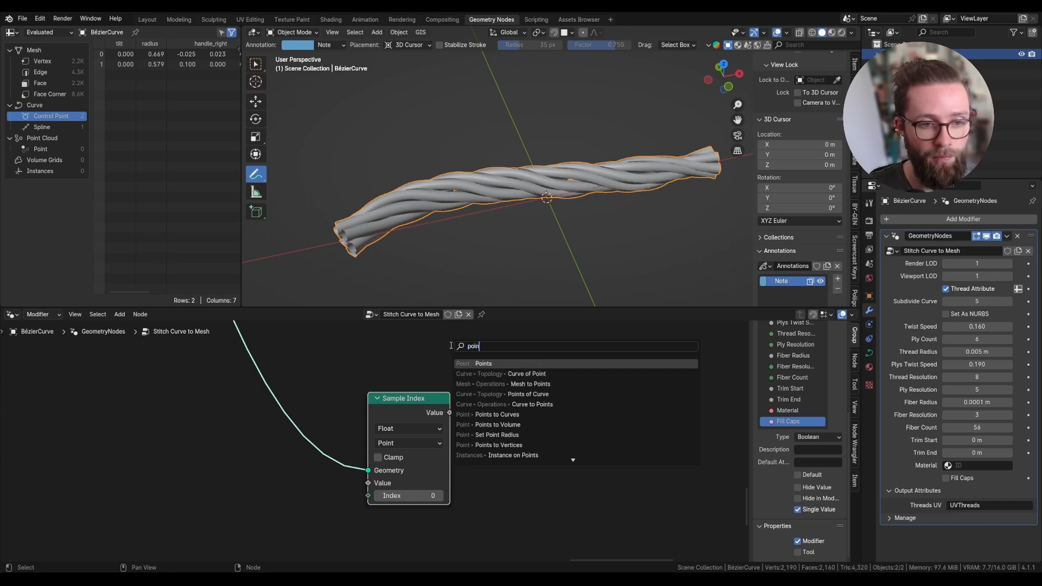
key("Return")
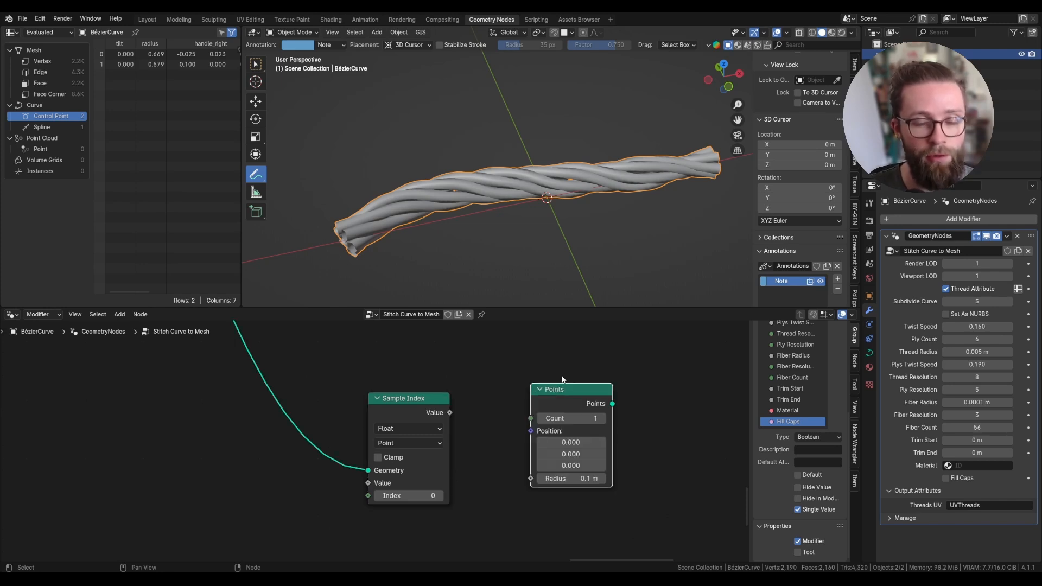
scroll(403, 409, "down", 1)
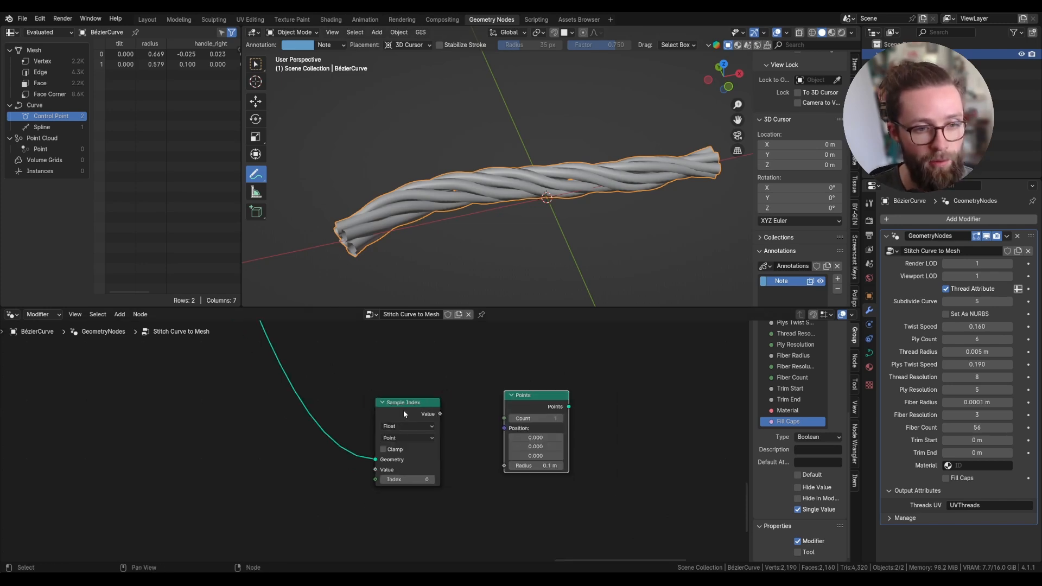
left_click_drag(403, 411, 556, 432)
scroll(396, 416, "up", 4)
left_click(397, 419)
left_click(392, 477)
left_click_drag(455, 402, 543, 432)
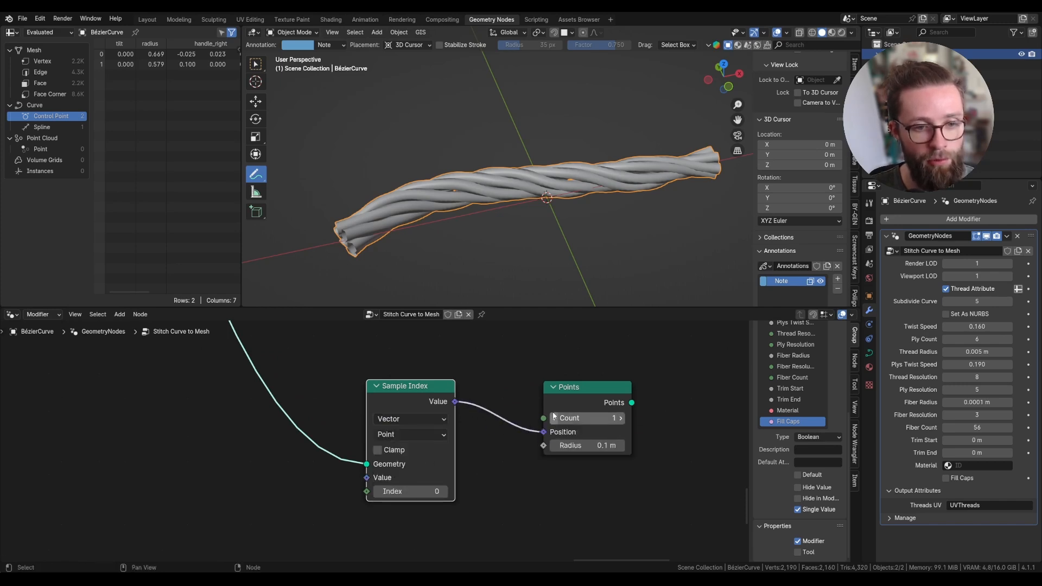
Step: Feed the Value input of Sample Index from a new Position node
left_click_drag(367, 477, 325, 477)
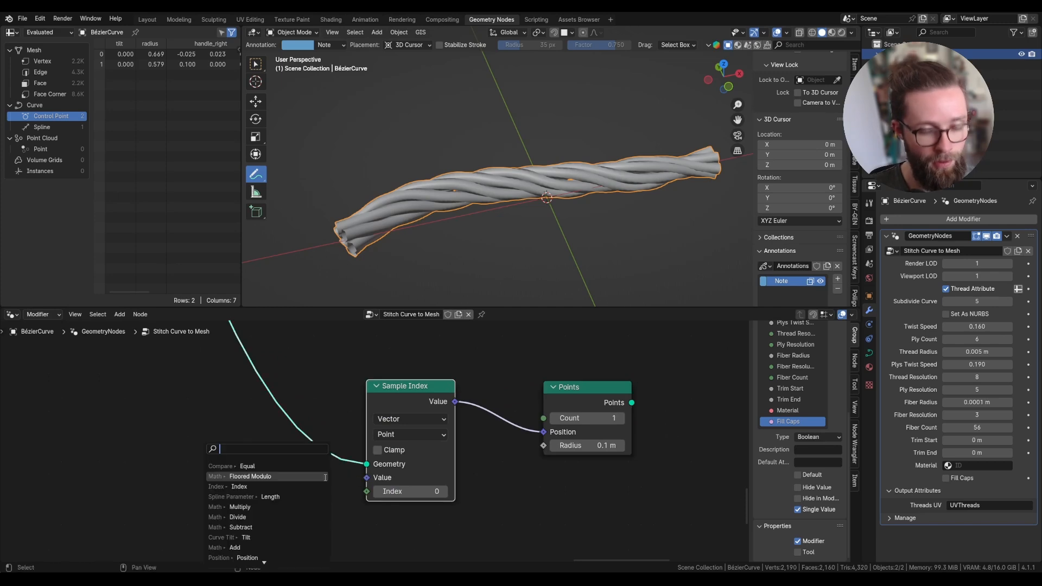
type("posi")
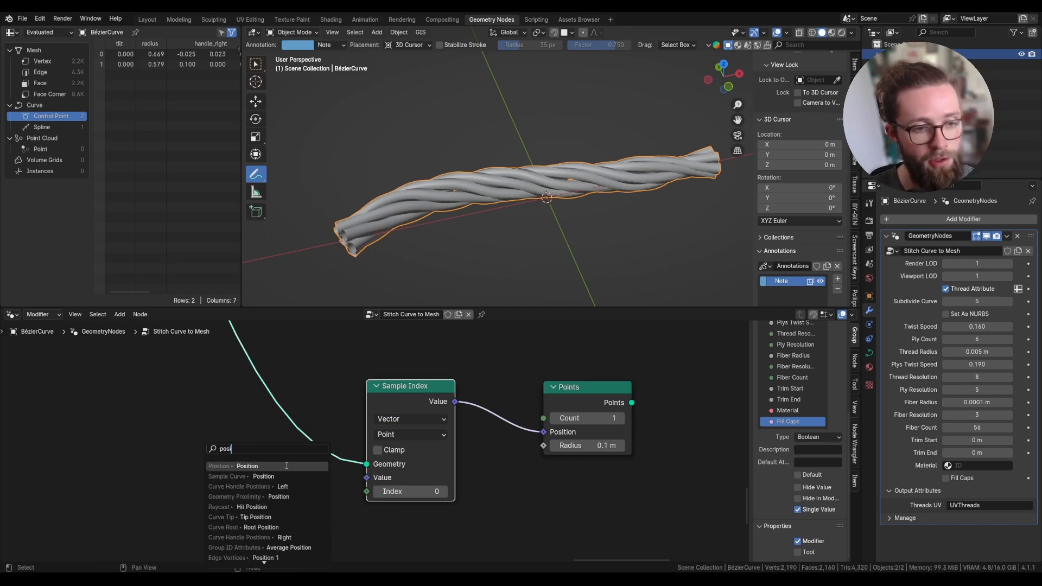
left_click(287, 466)
Step: Add a Group Input node beside the Position node and connect a new group input to the Count of Points
scroll(356, 450, "down", 3)
key("shift+a")
type("group")
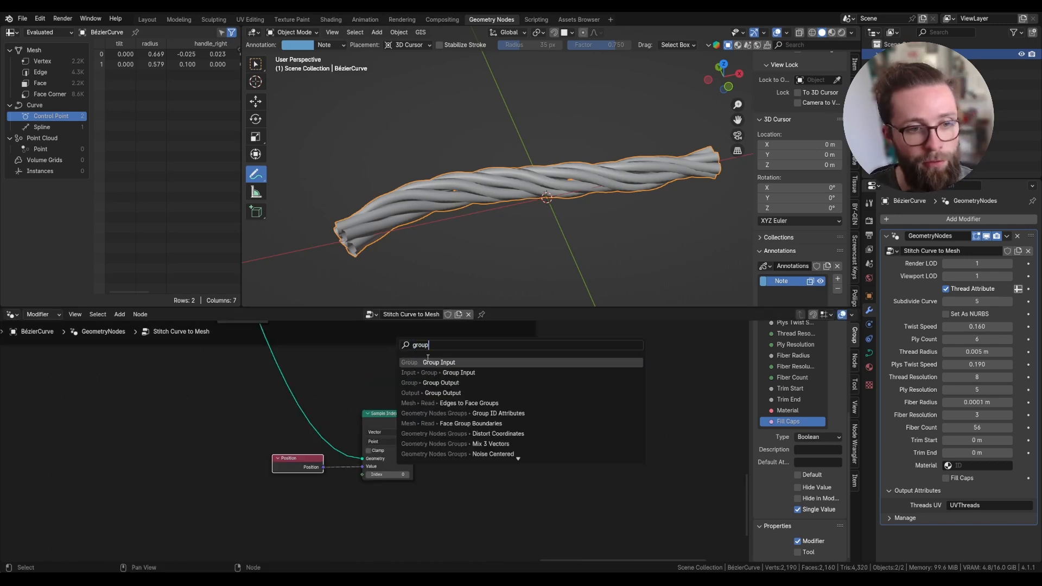
key("Return")
left_click(190, 384)
scroll(255, 516, "up", 1)
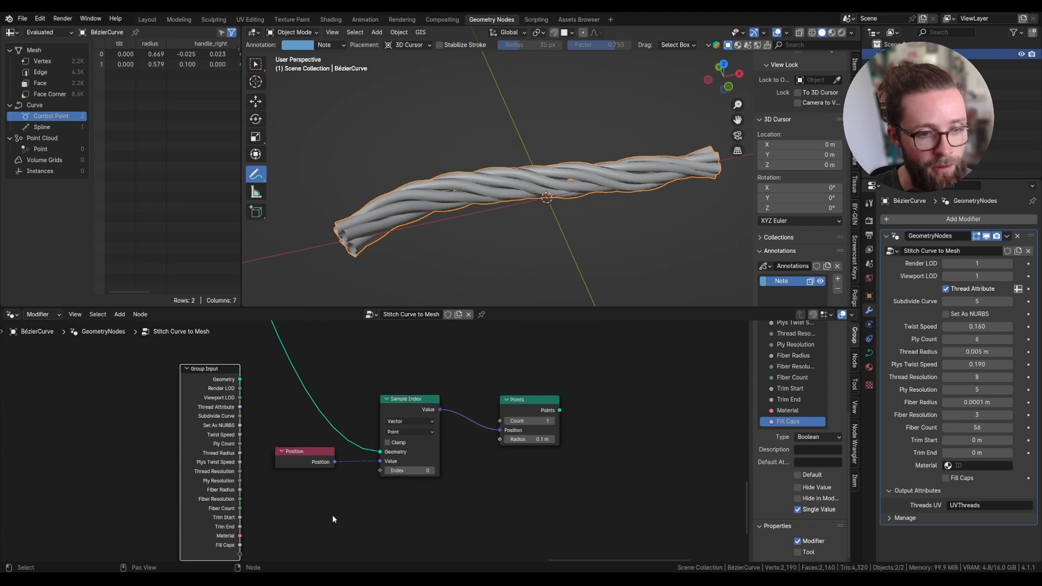
left_click_drag(247, 547, 507, 413)
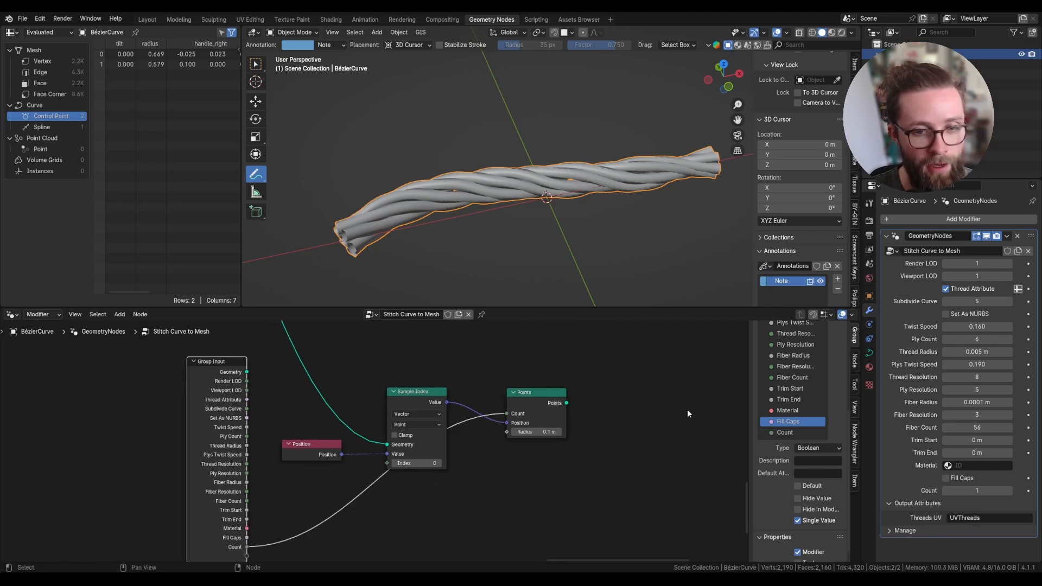
Step: Set the new Count group input's default to 0, make it Single Value and rename it Flyaway Count
left_click(785, 433)
scroll(819, 455, "down", 2)
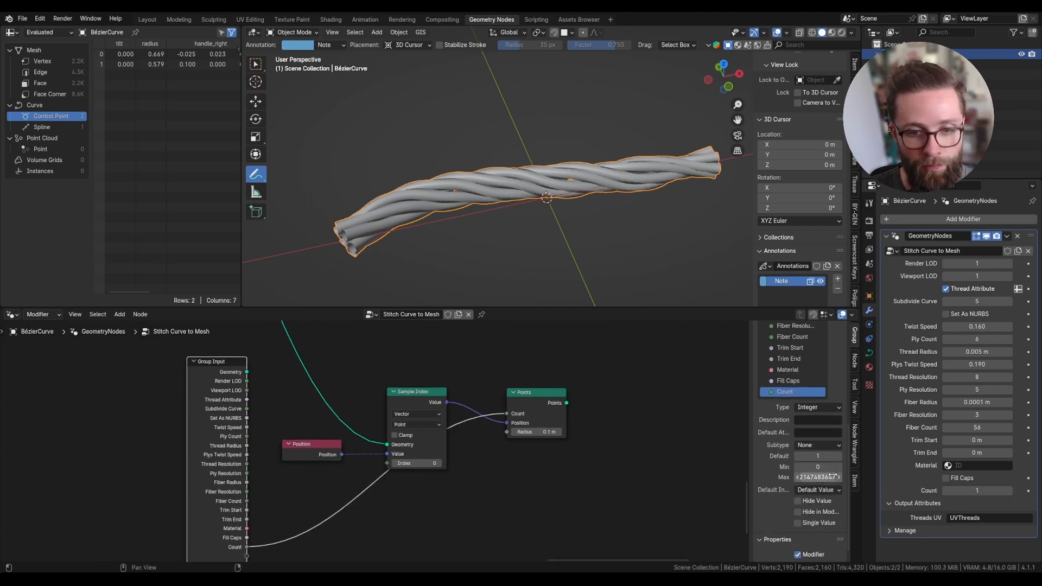
left_click(821, 455)
key("Return")
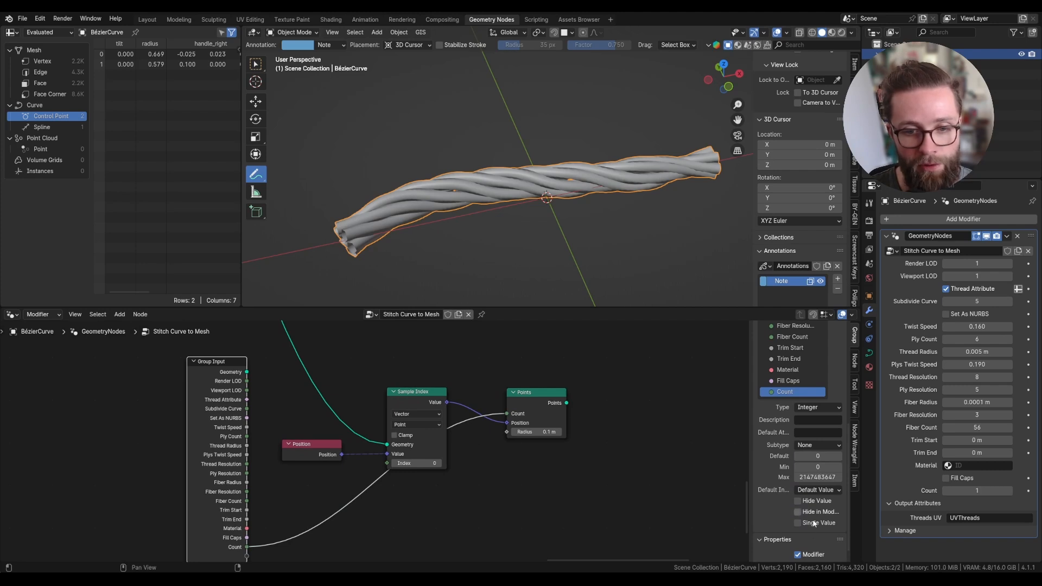
double_click(785, 391)
type("Flyaway")
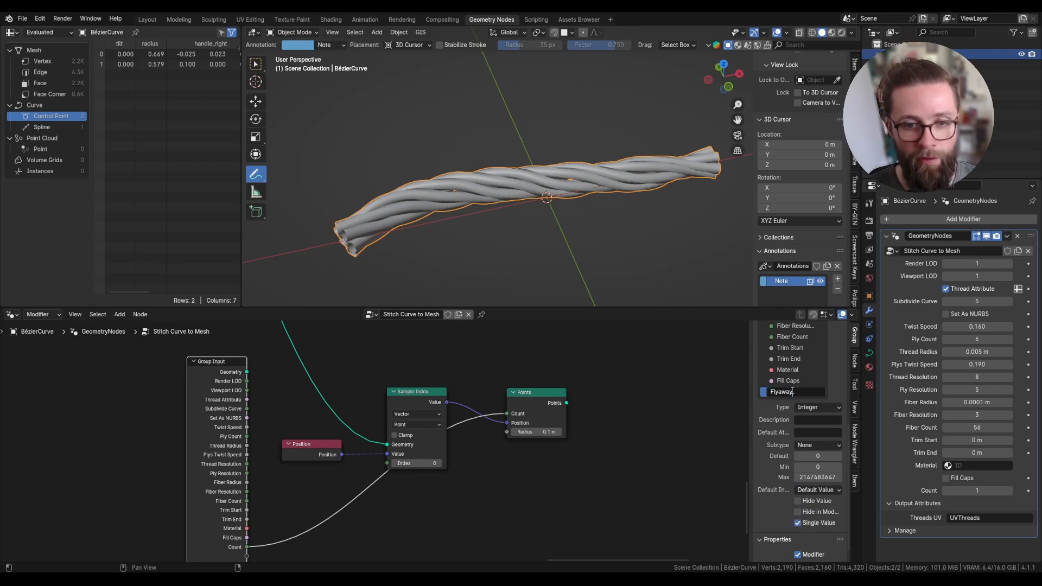
type(" Count")
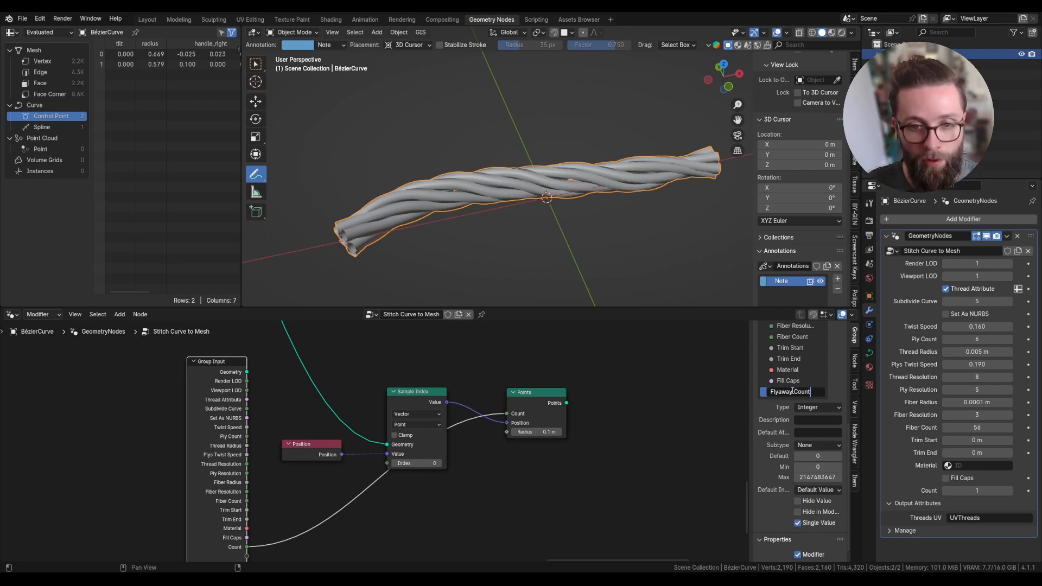
key("Return")
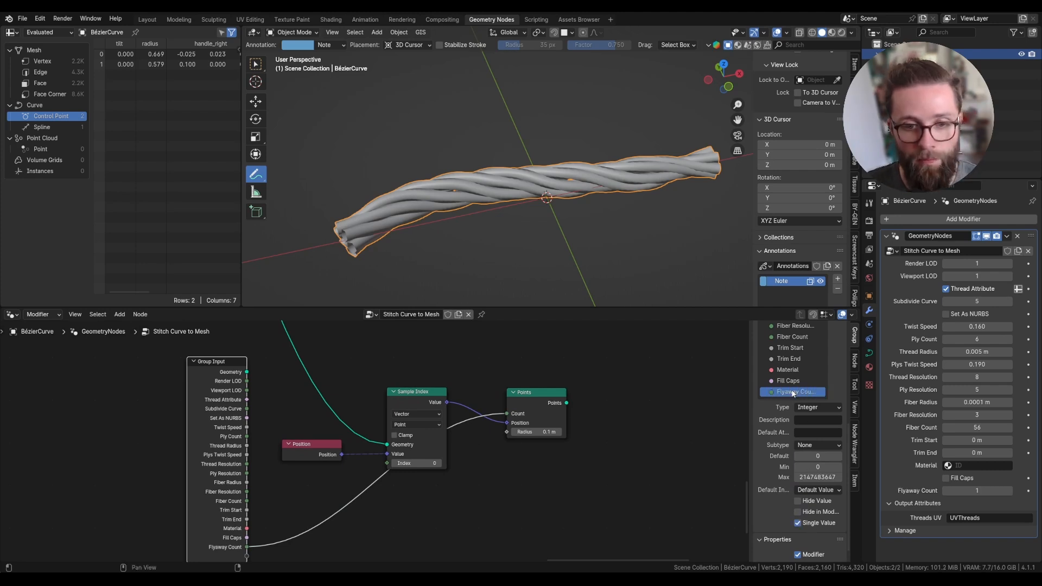
Step: Set Flyaway Count to 100 in the modifier settings
left_click(972, 491)
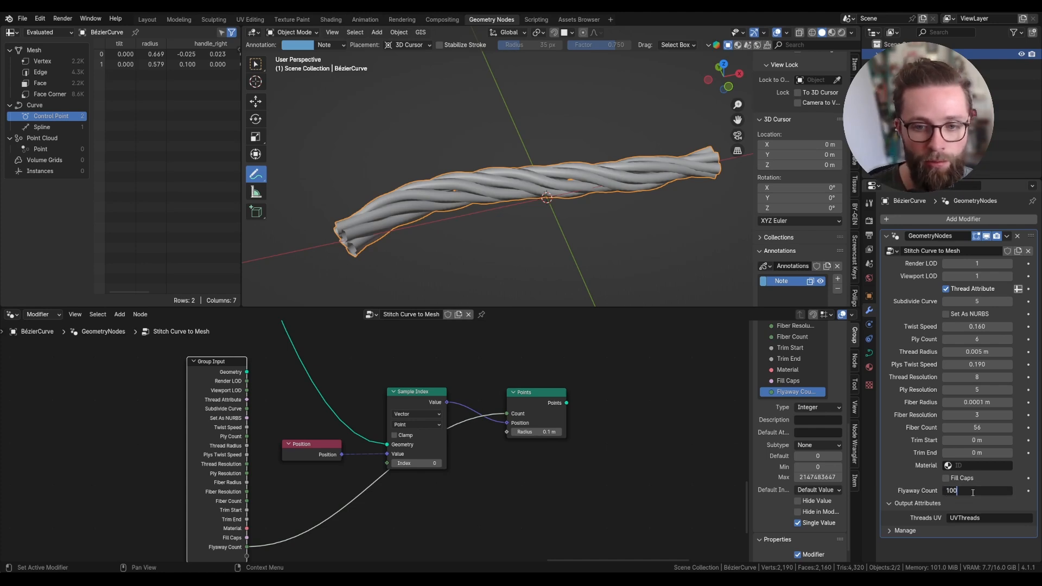
key("Return")
scroll(519, 395, "down", 1)
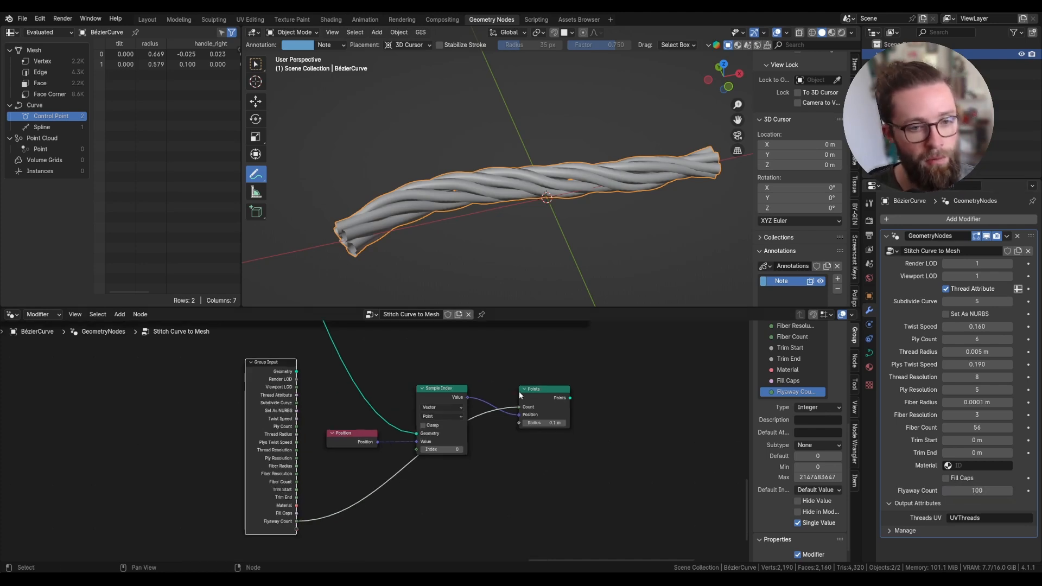
Step: Preview the Points output with a Viewer node, set the point Radius to 0.001 m and nudge the Points node closer to Sample Index
left_click(557, 399, "ctrl+shift")
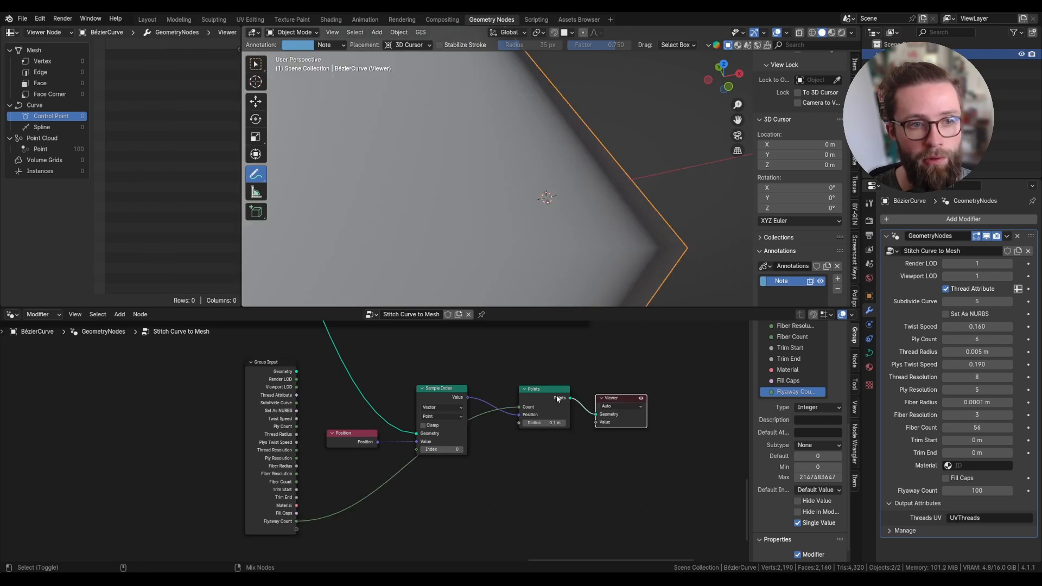
left_click(551, 423)
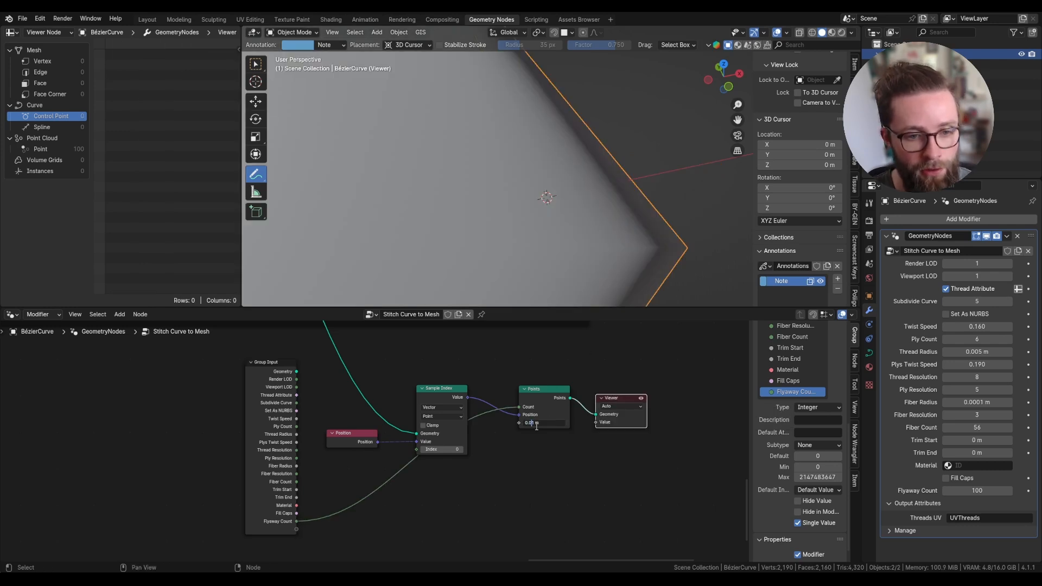
key("Return")
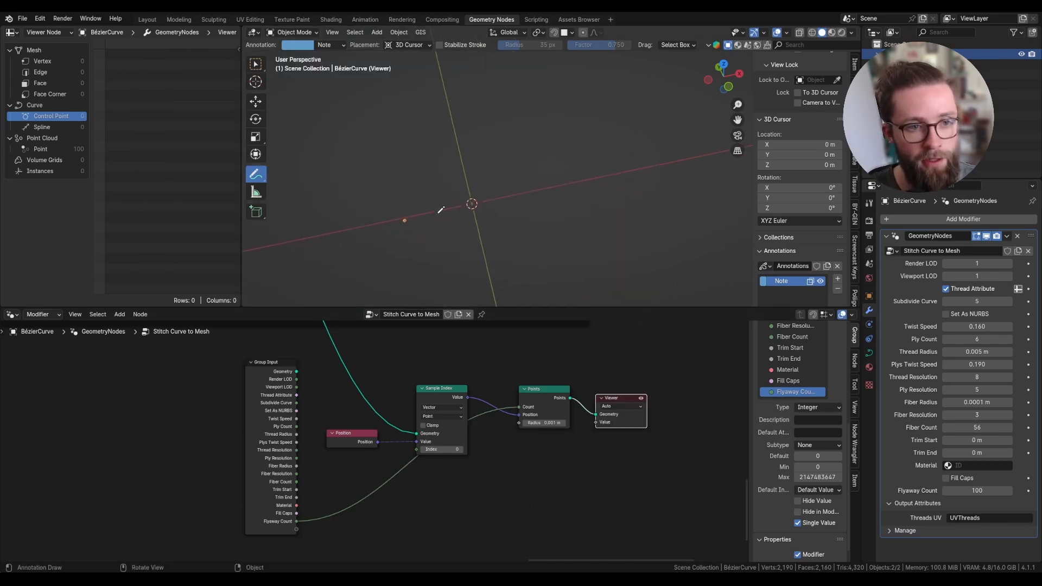
left_click_drag(544, 392, 540, 396)
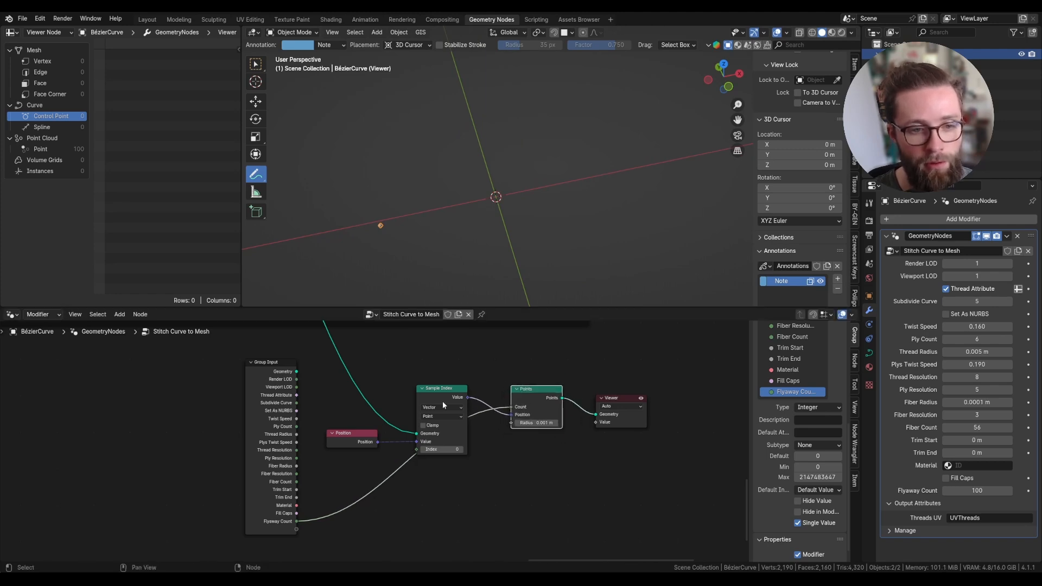
Step: Feed the Index of Sample Index from a new Random Value node set to Integer with Max 31
left_click_drag(441, 402, 446, 400)
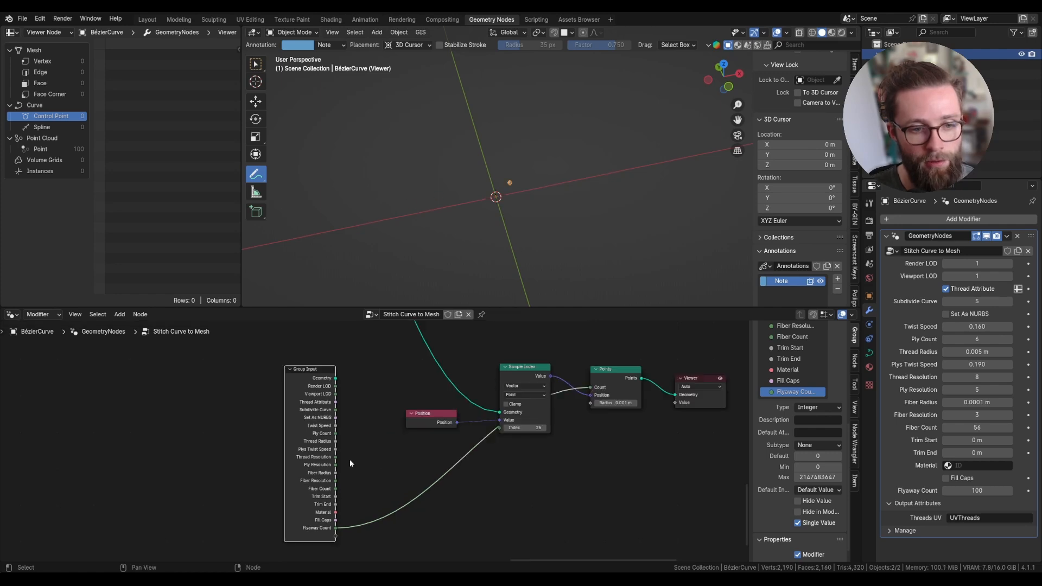
mouse_move(313, 461)
left_mouse_down()
mouse_move(365, 458)
mouse_move(305, 466)
left_mouse_up()
left_click_drag(499, 428, 420, 458)
type("rand")
key("Return")
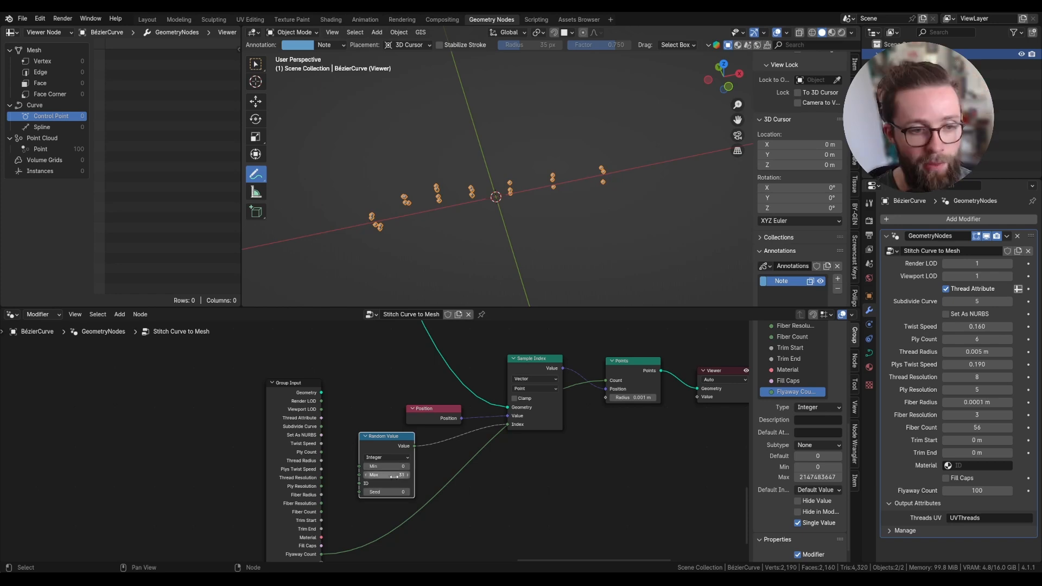
Step: Insert a reroute on the Sample Index geometry link and branch it into a new Domain Size node set to Curve
middle_click_drag(345, 453, 428, 448)
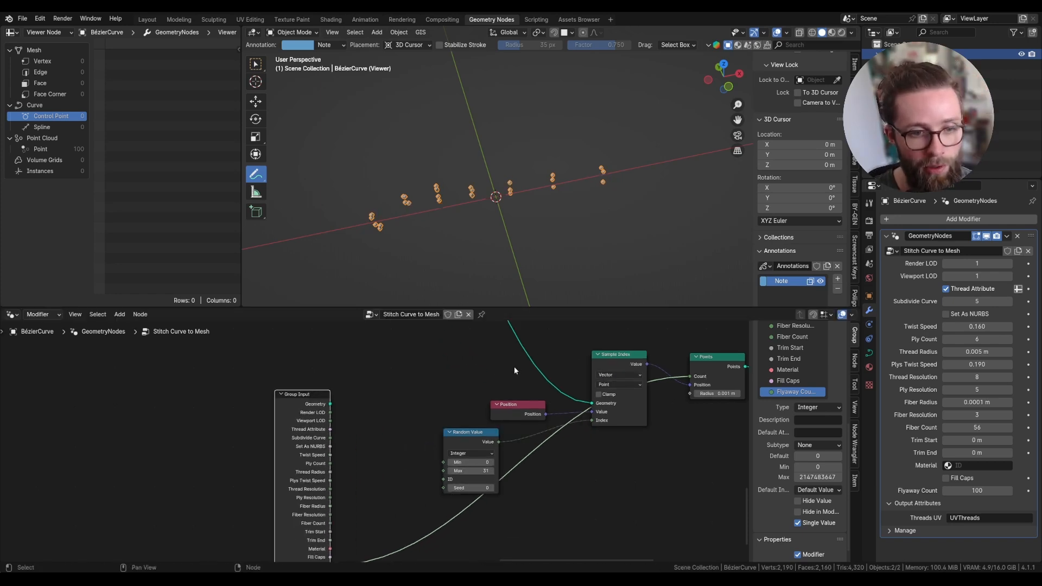
right_click_drag(514, 366, 539, 343, "shift")
left_click_drag(526, 352, 360, 380)
key("shift+a")
type("domain")
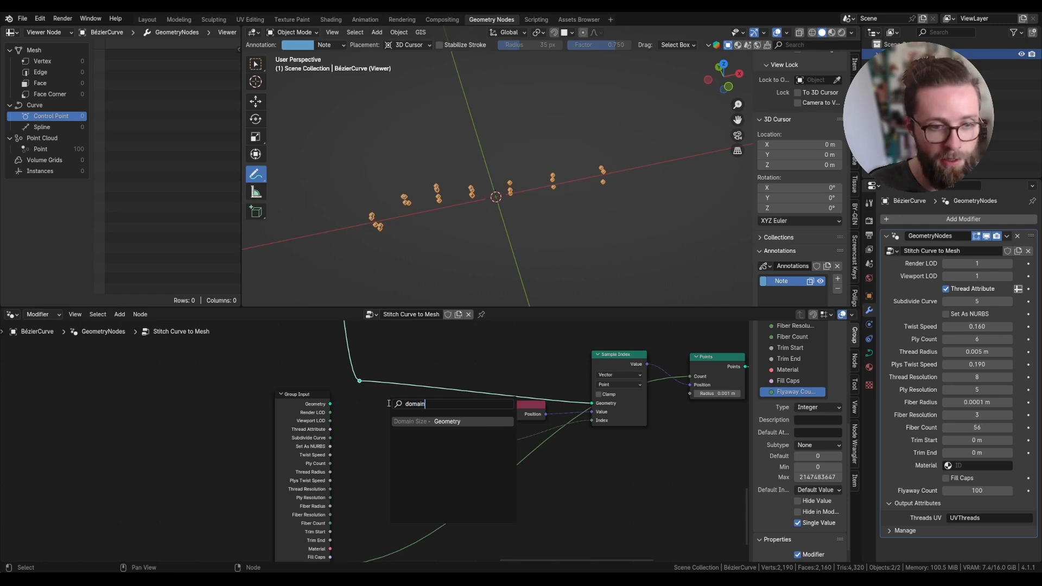
key("Return")
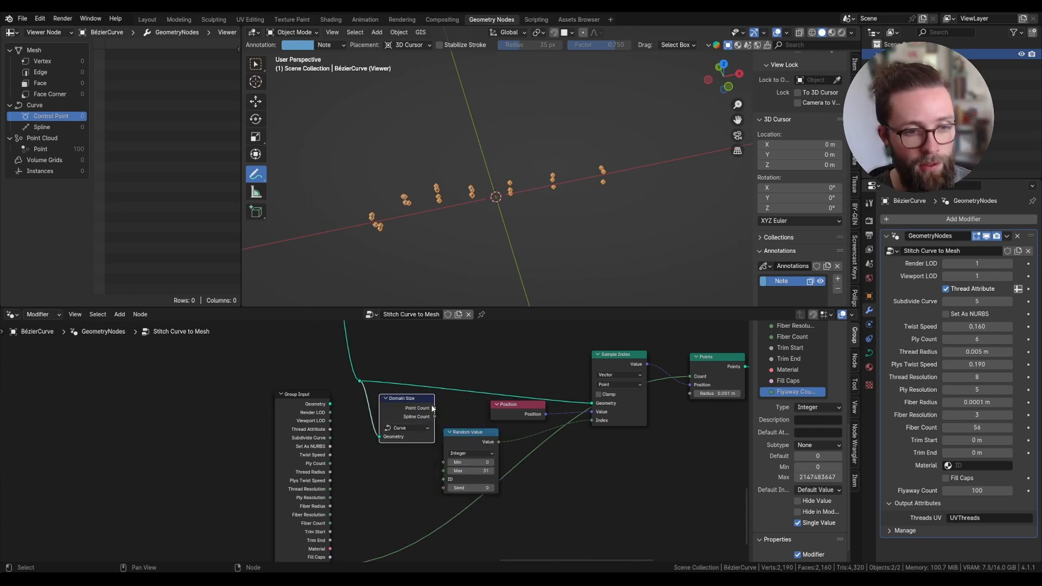
Step: Connect the Point Count of Domain Size to Random Value's Max and shift Random Value beneath Position
left_click_drag(434, 408, 444, 471)
left_click_drag(467, 434, 511, 430)
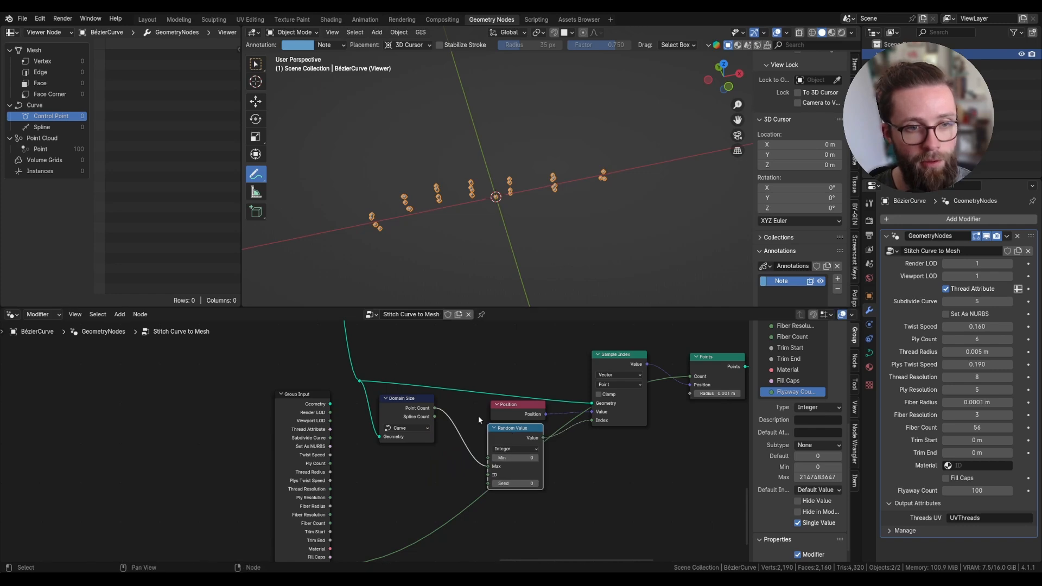
middle_click_drag(478, 195, 478, 125)
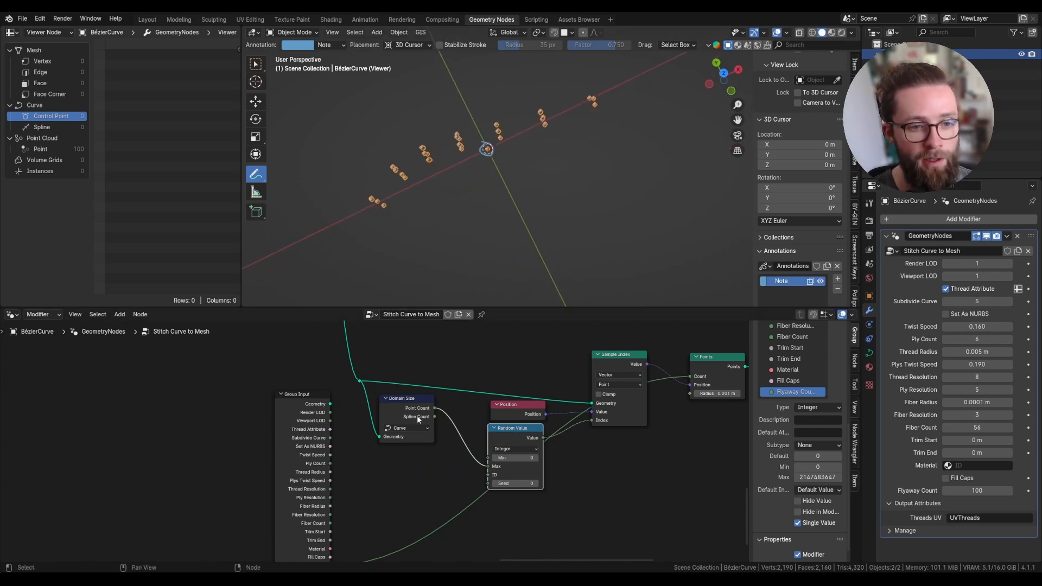
Step: Insert a Subtract node with value 1.000 between Domain Size's Point Count and Random Value's Max, making room for it
mouse_move(433, 409)
left_mouse_down()
mouse_move(418, 434)
mouse_move(435, 425)
left_mouse_up()
type("m")
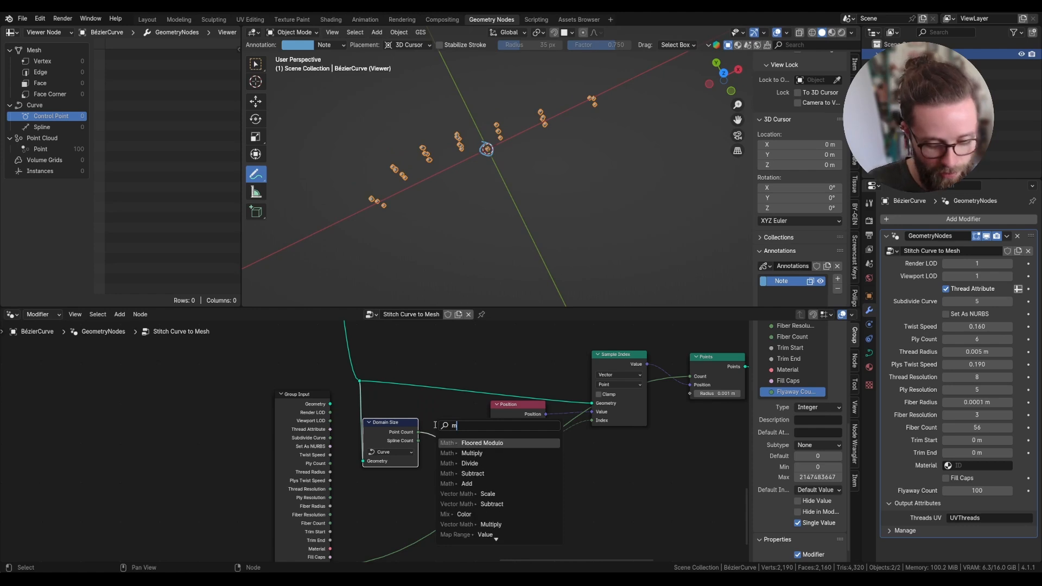
key("Escape")
left_click_drag(503, 432, 487, 433)
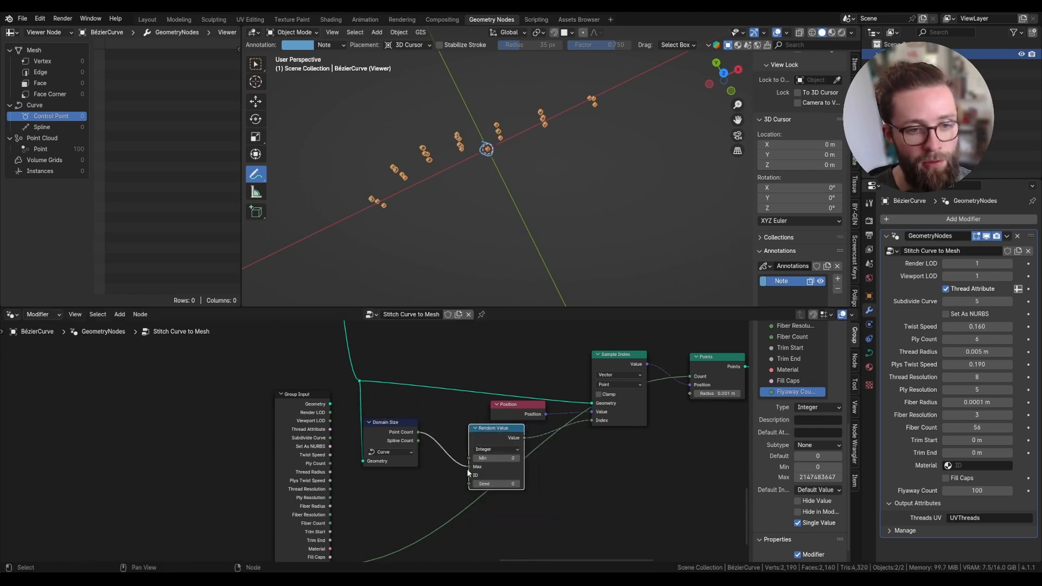
left_click_drag(407, 423, 427, 429)
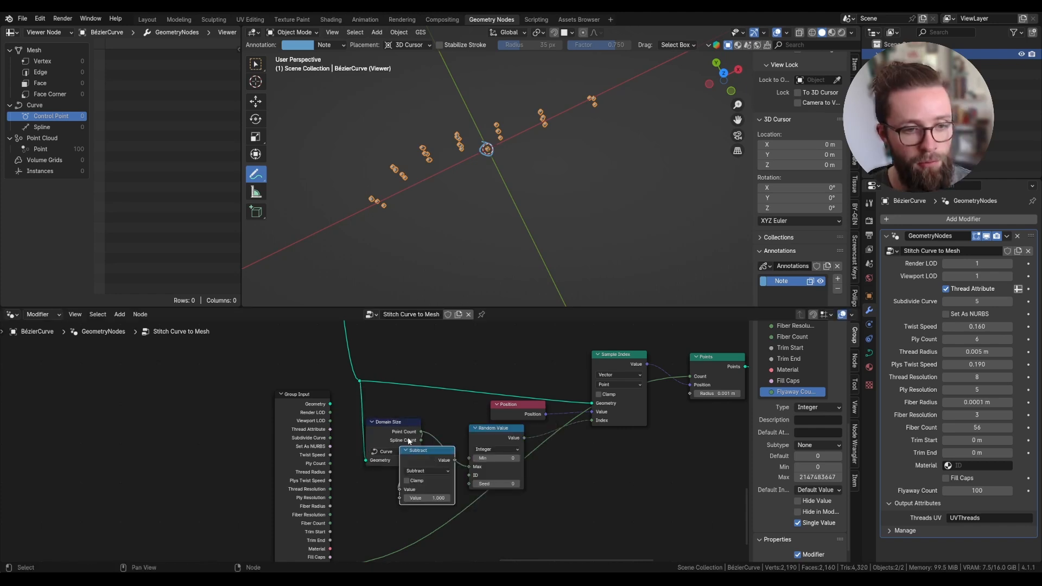
left_click_drag(408, 440, 467, 466)
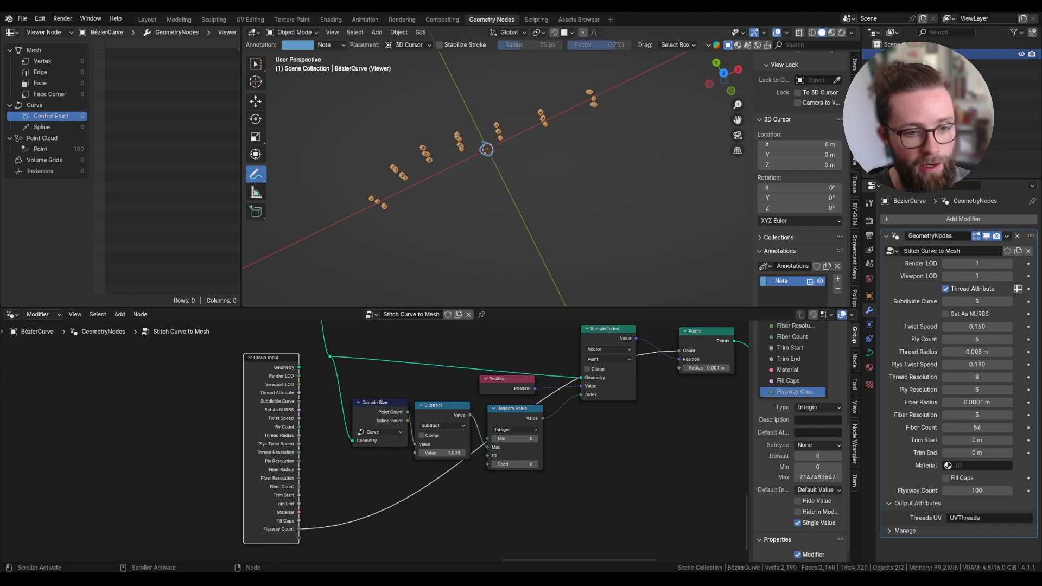
Step: Drive Random Value's Seed from Flyaway Count and place a shared reroute for its links beside the Group Input node
left_click_drag(299, 529, 487, 464)
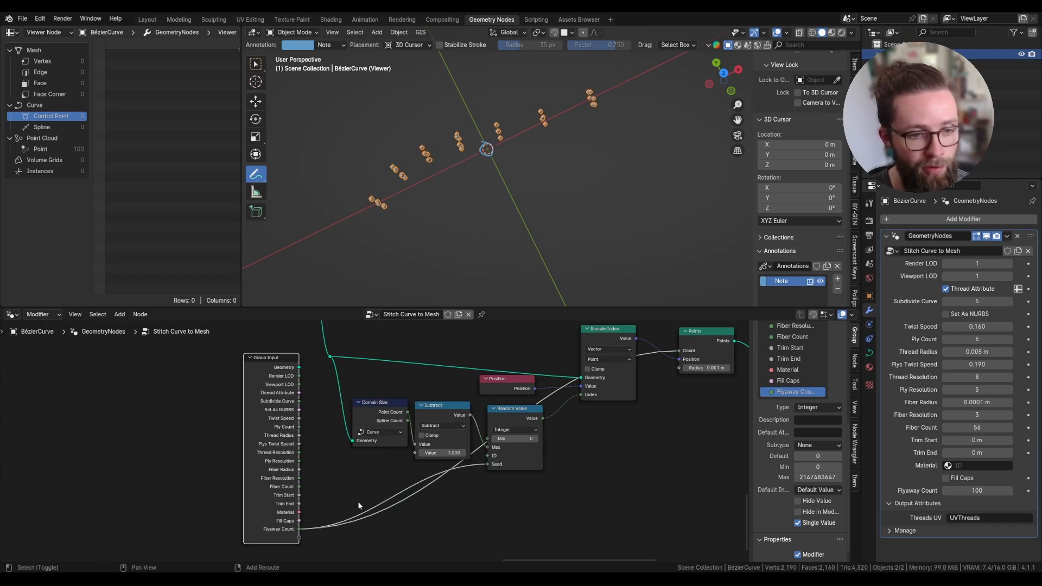
right_click_drag(340, 531, 336, 535, "shift")
key("g")
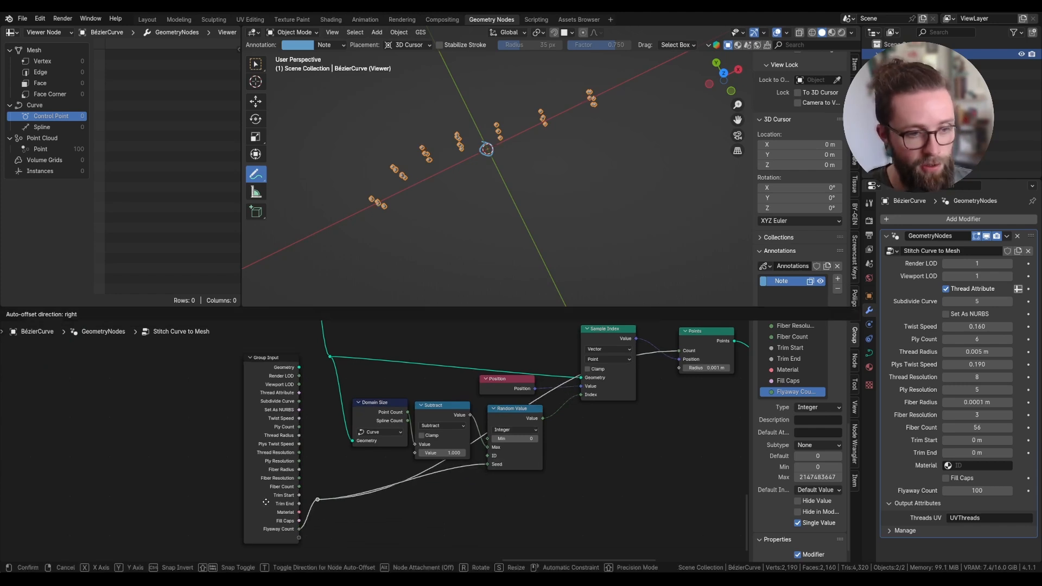
left_click(271, 528)
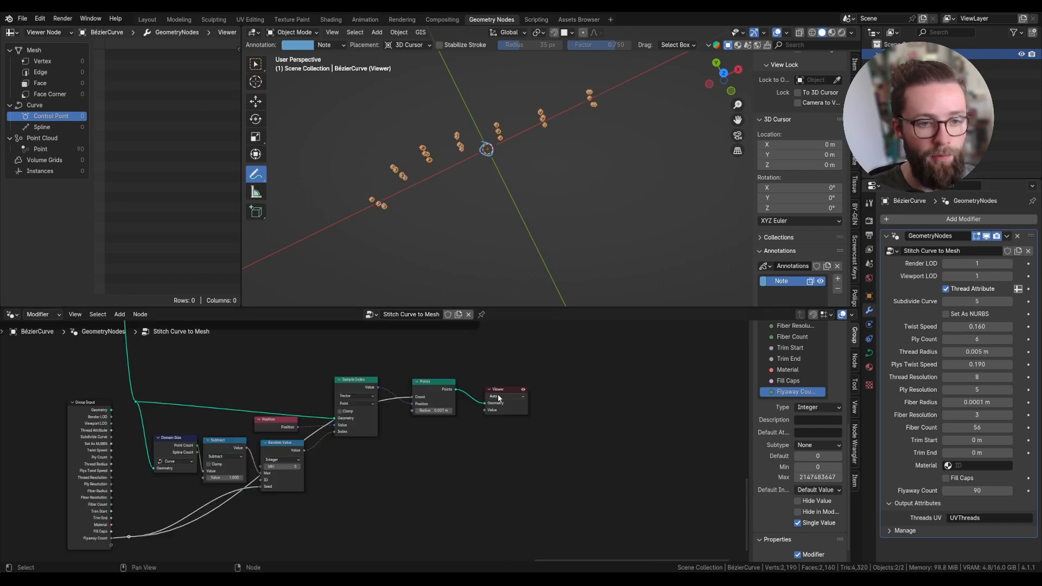
Step: Move the Viewer farther from Points and insert an Instance on Points node between them
left_click_drag(498, 396, 666, 384)
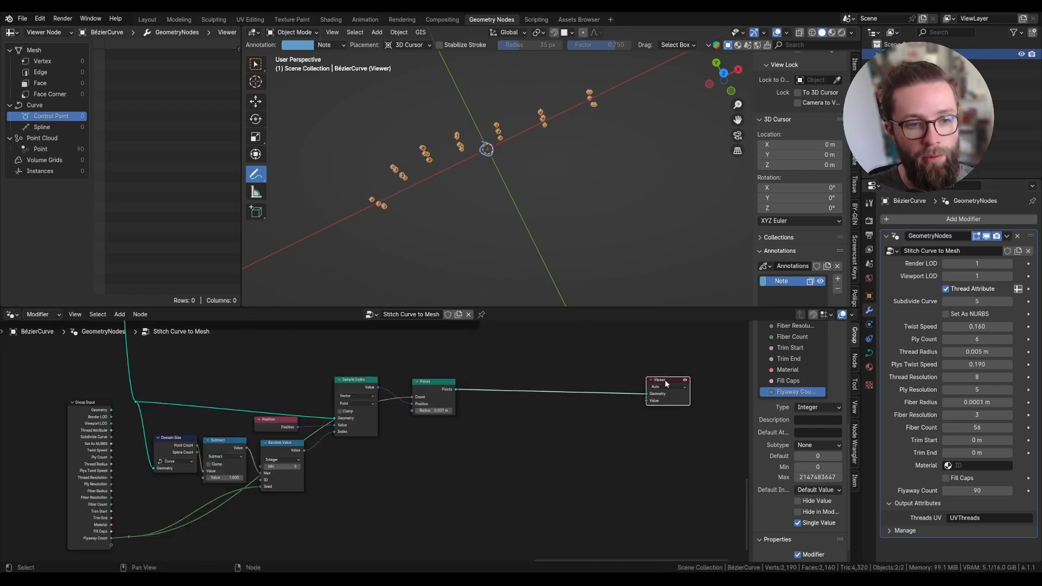
left_click(433, 399)
mouse_move(442, 392)
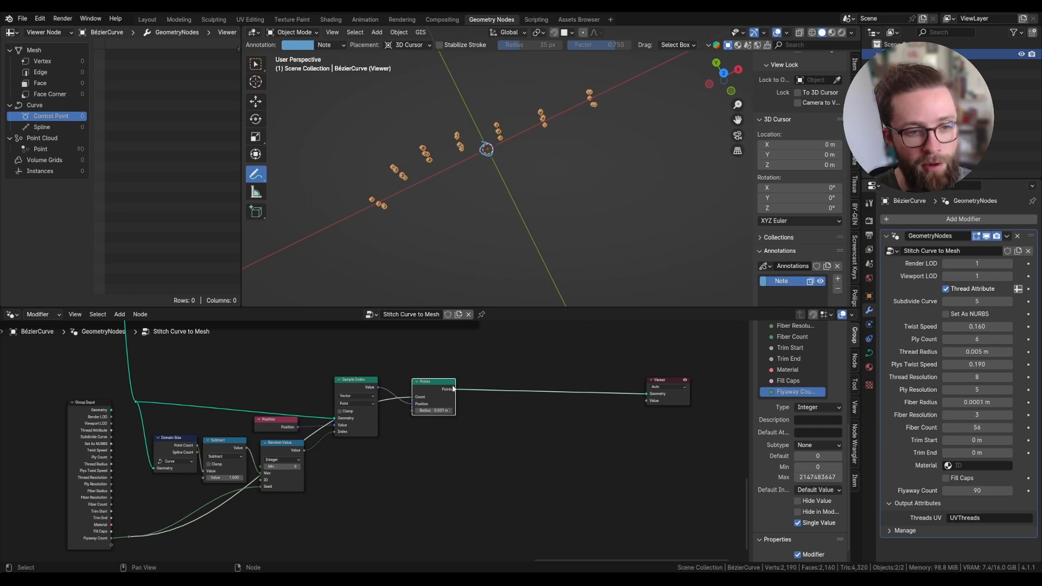
left_click_drag(456, 390, 506, 388)
type("instance")
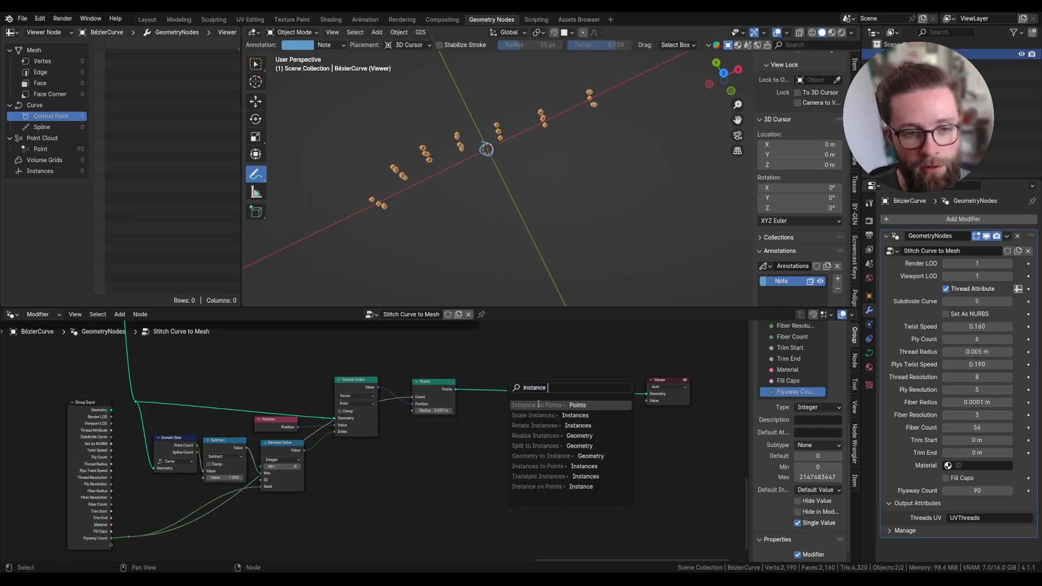
left_click(539, 405)
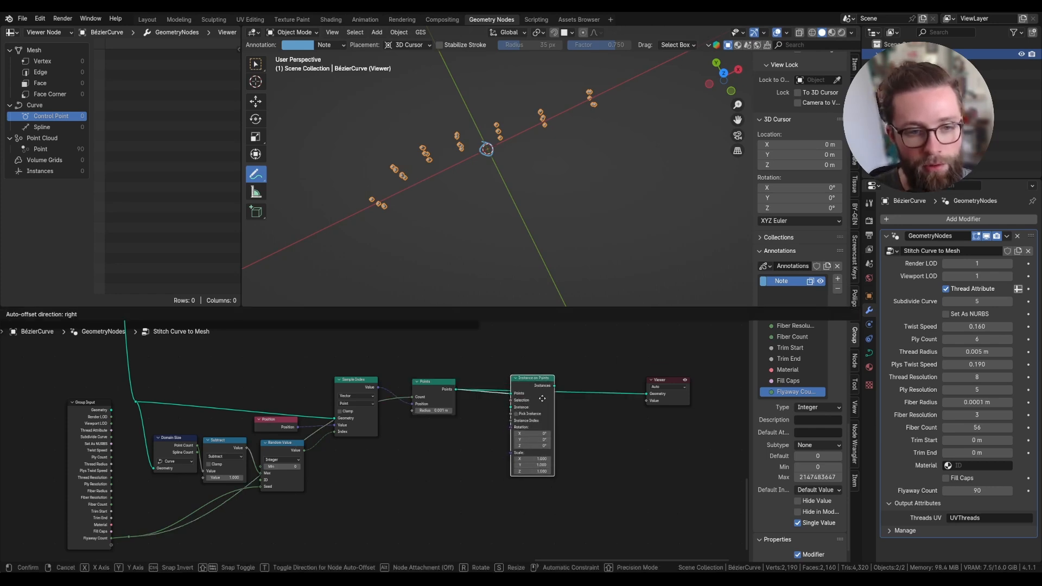
left_click(552, 399)
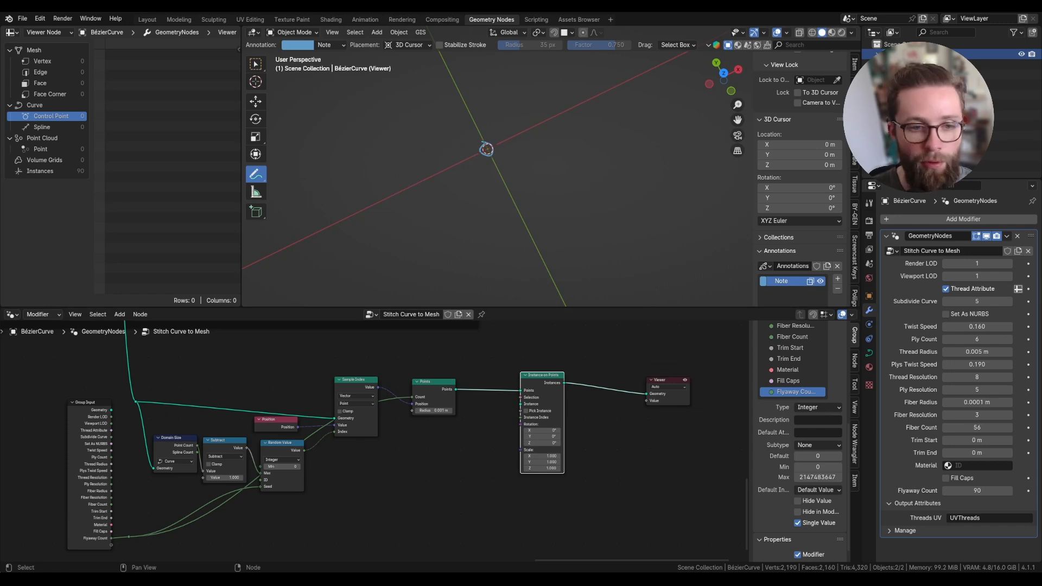
Step: Add a Curve Line node and connect its Curve to the Instance input of Instance on Points
middle_click_drag(463, 421, 481, 390)
key("shift+a")
left_click(337, 346)
middle_click_drag(418, 424, 431, 398)
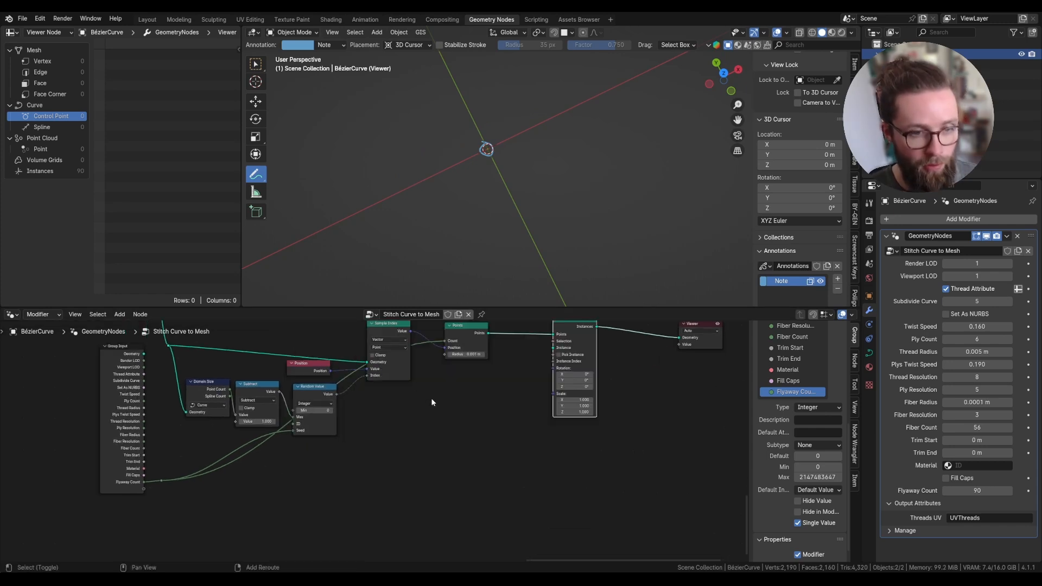
key("shift+a")
left_click(373, 346)
type("c")
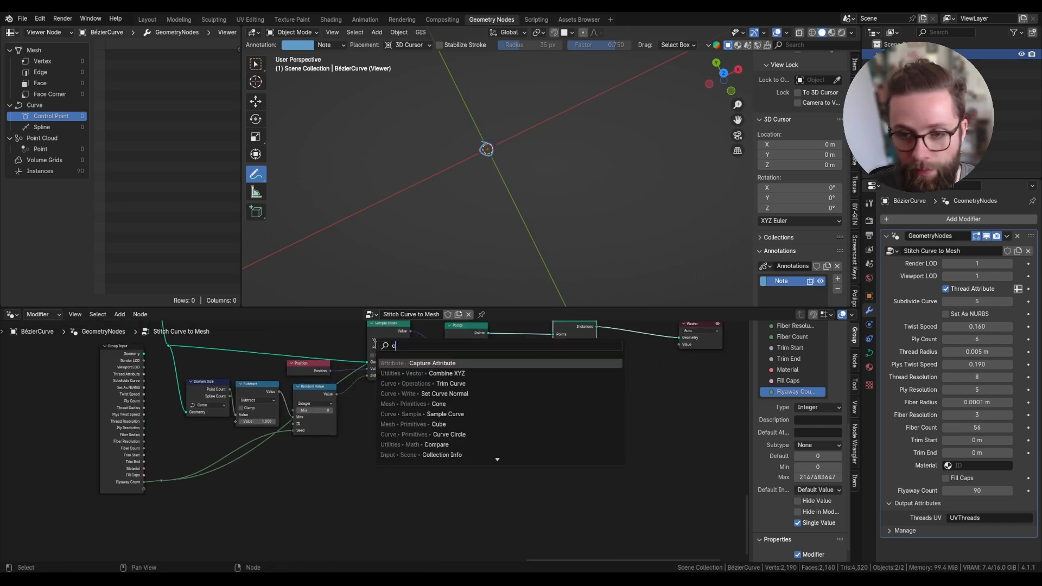
type("urvel")
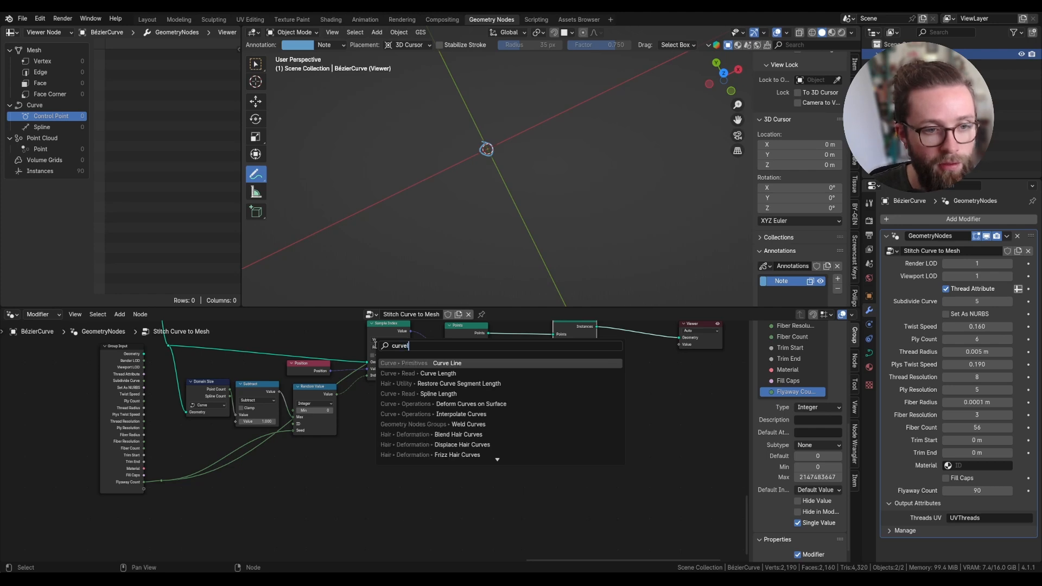
key("Return")
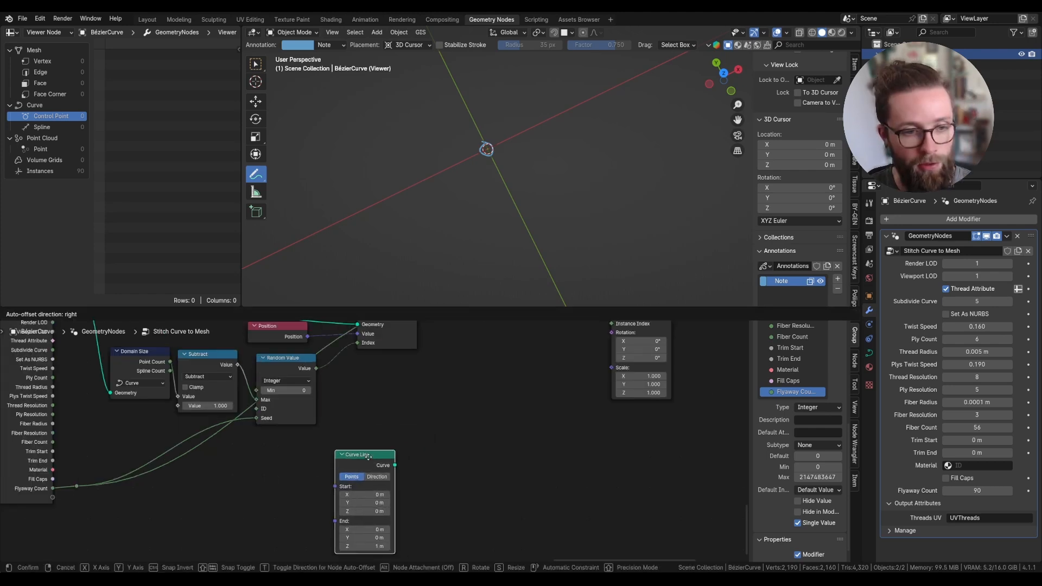
scroll(386, 483, "down", 1)
middle_click_drag(425, 454, 398, 473)
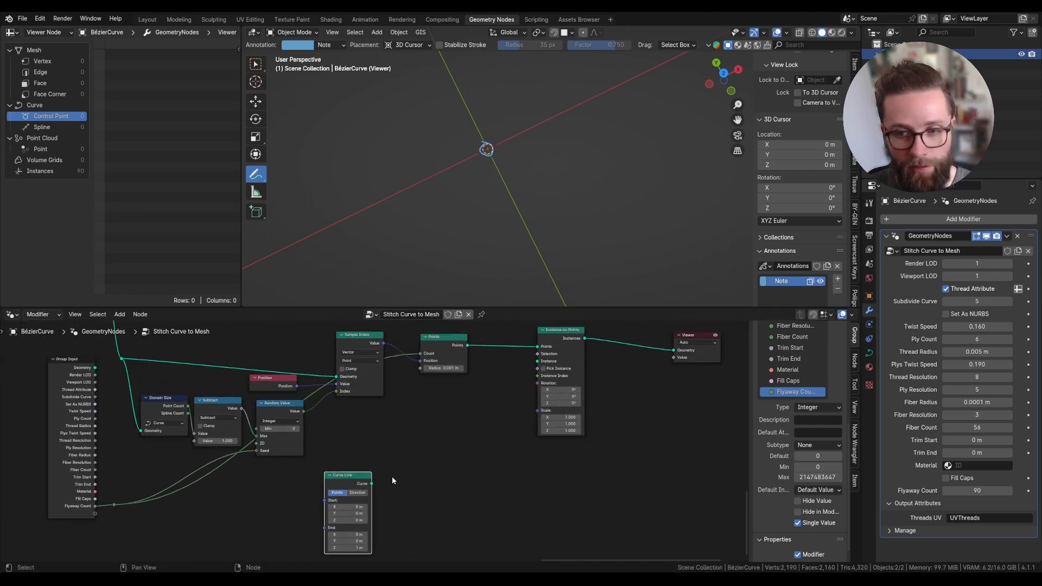
left_click_drag(372, 483, 538, 361)
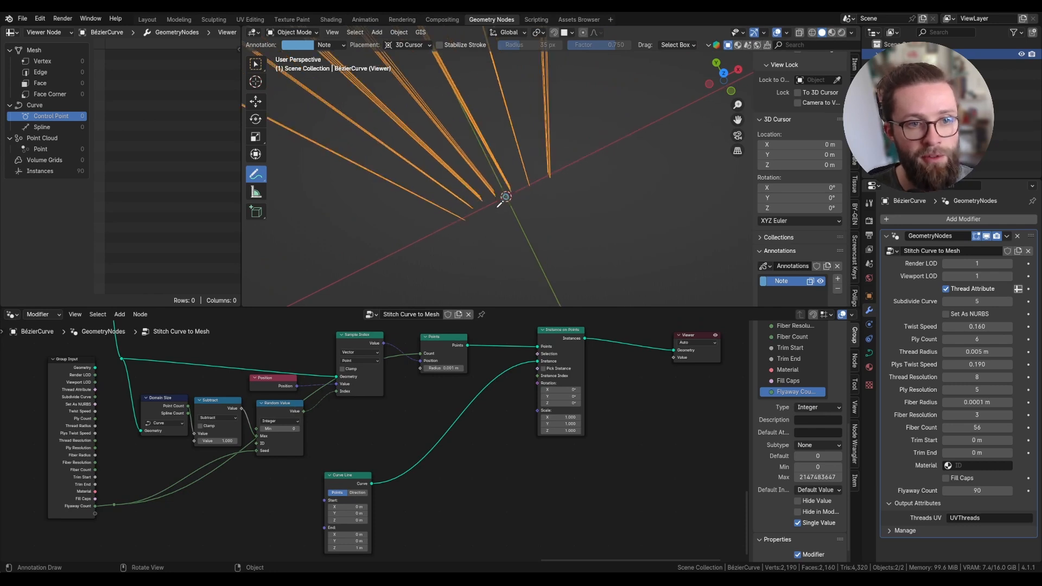
scroll(497, 208, "up", 6)
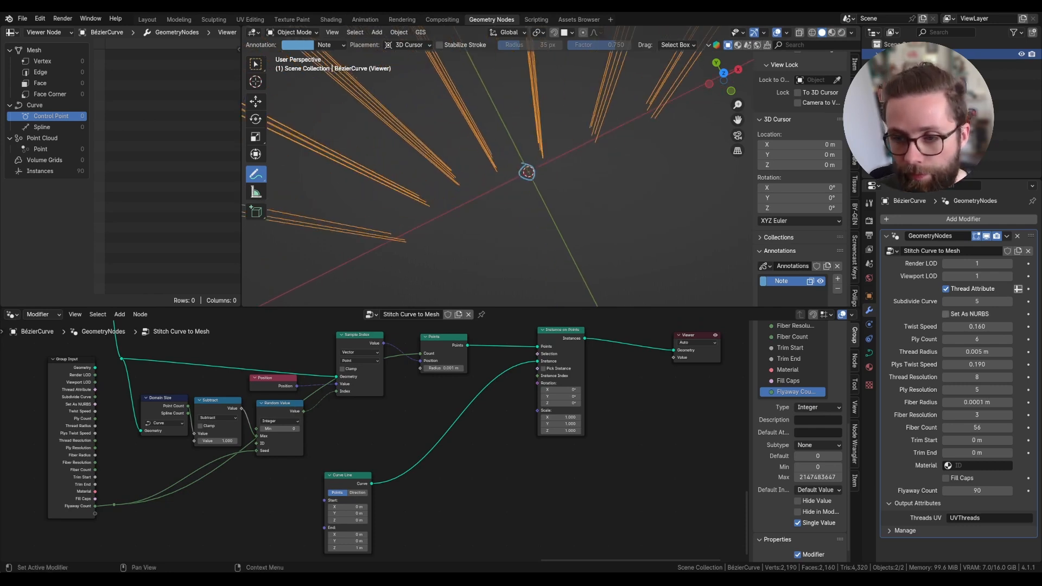
Step: Move Curve Line, Instance on Points and the Viewer farther from the sampling nodes to make room
left_click_drag(420, 370, 467, 371)
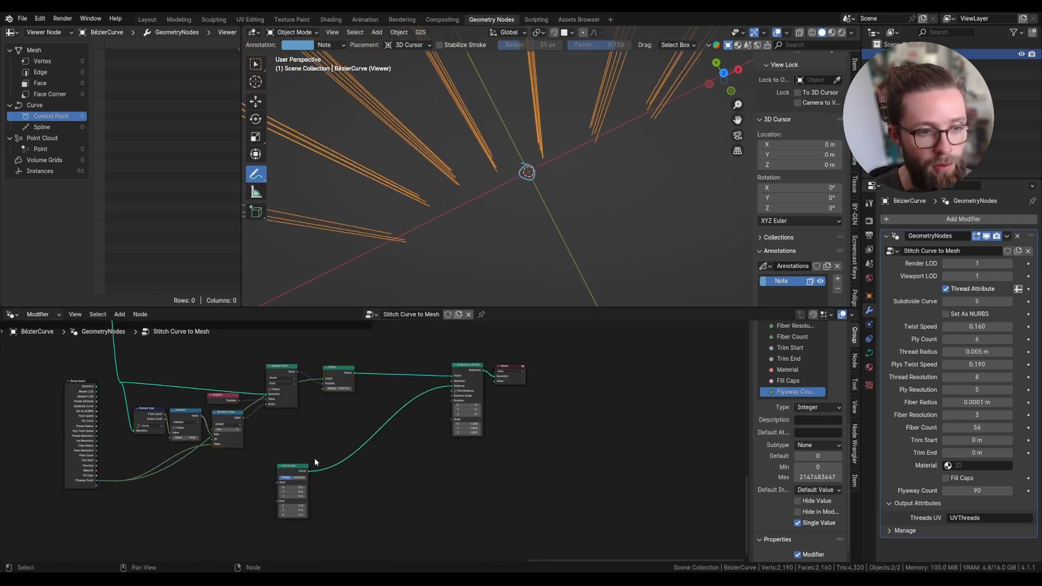
left_click_drag(302, 466, 340, 466)
left_click_drag(603, 453, 430, 372)
key("g")
left_click(465, 370)
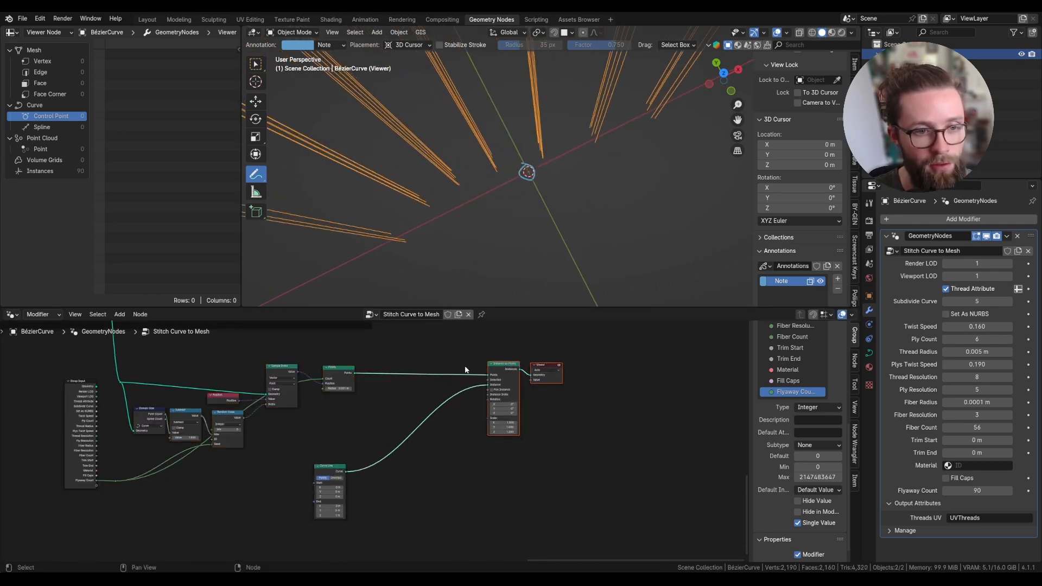
Step: Duplicate the Group Input node and place the copy beside Curve Line
left_click(67, 441)
key("shift+d")
left_click(286, 522)
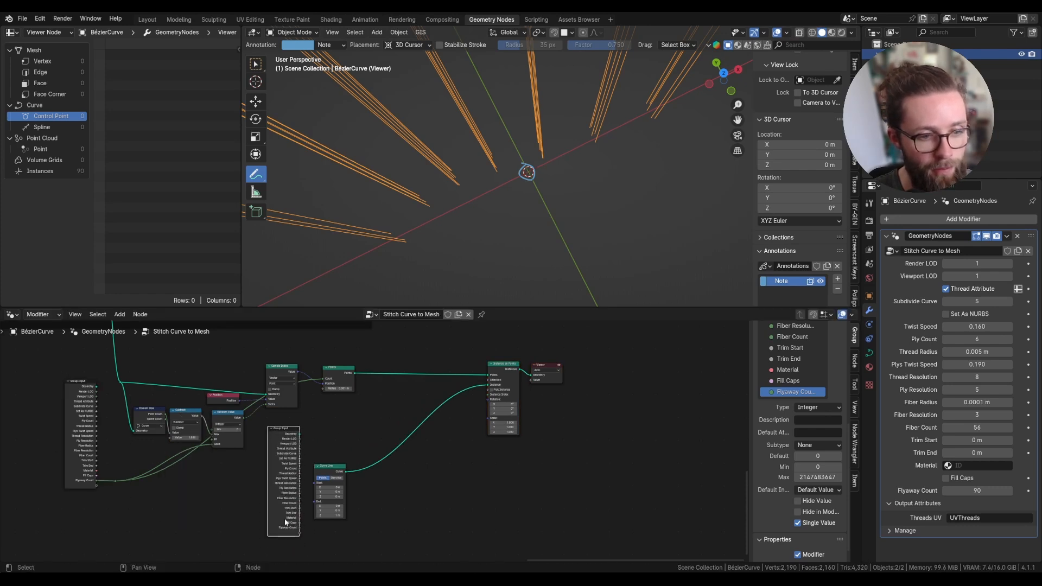
Step: Add a float input socket to the node group and name it Flyaway Length
scroll(790, 399, "up", 7)
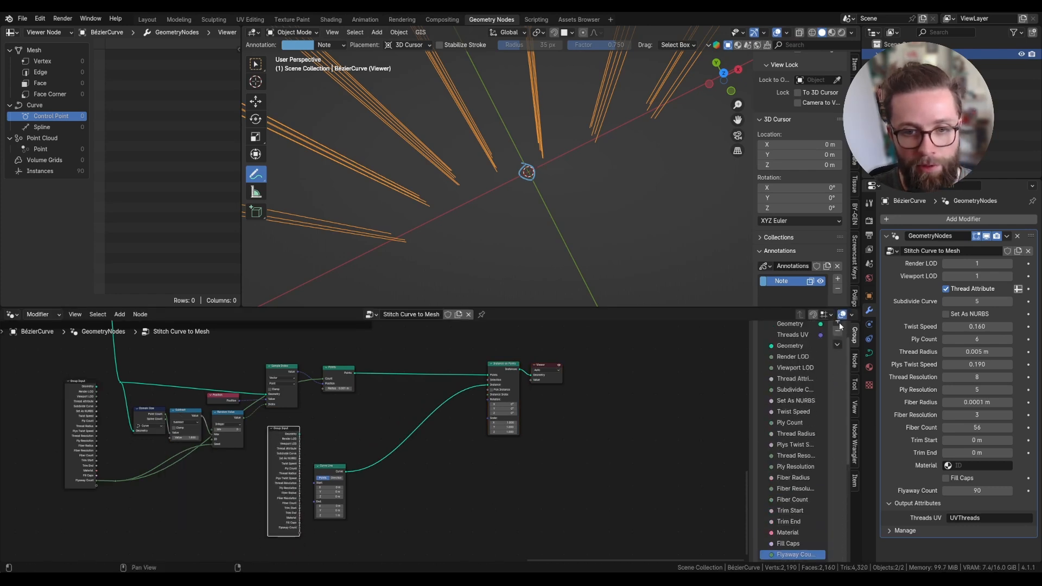
left_click(837, 325)
left_click(856, 333)
scroll(822, 388, "down", 7)
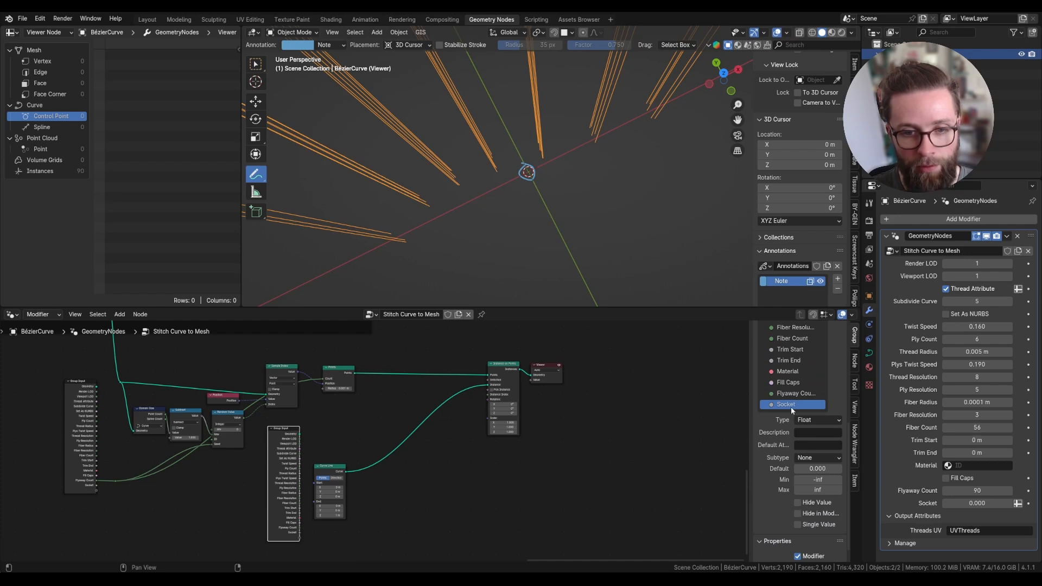
type("Flyaway Length")
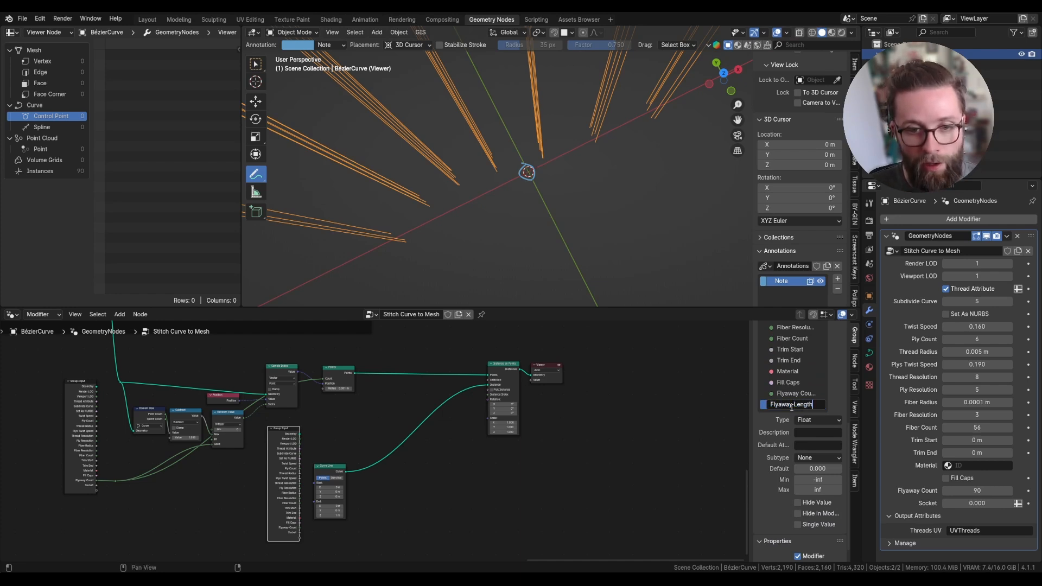
key("Return")
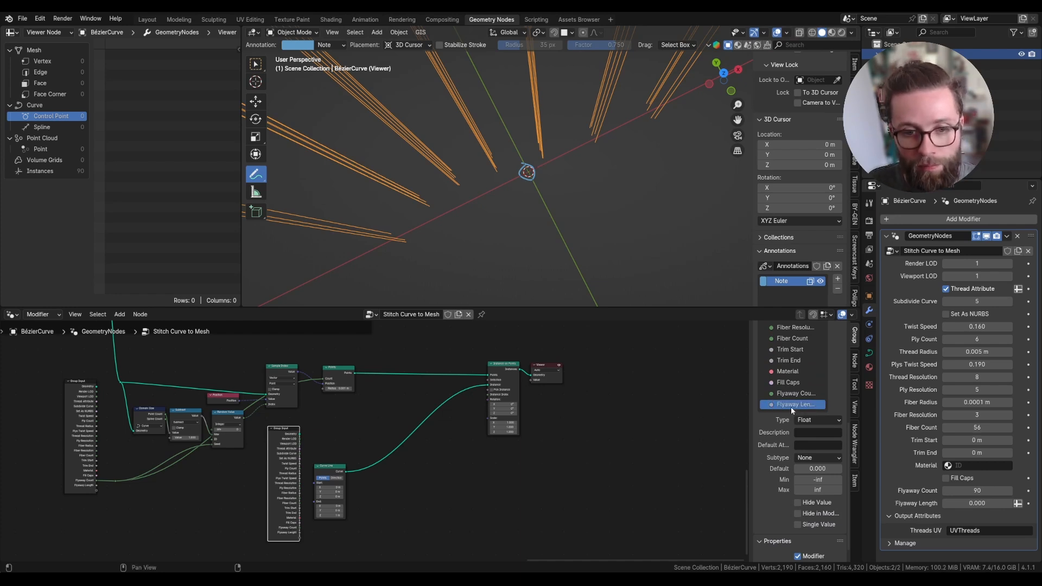
Step: Set Flyaway Length's subtype to Distance and its default to 0.002, and make it a Single Value input
left_click(818, 457)
left_click(811, 536)
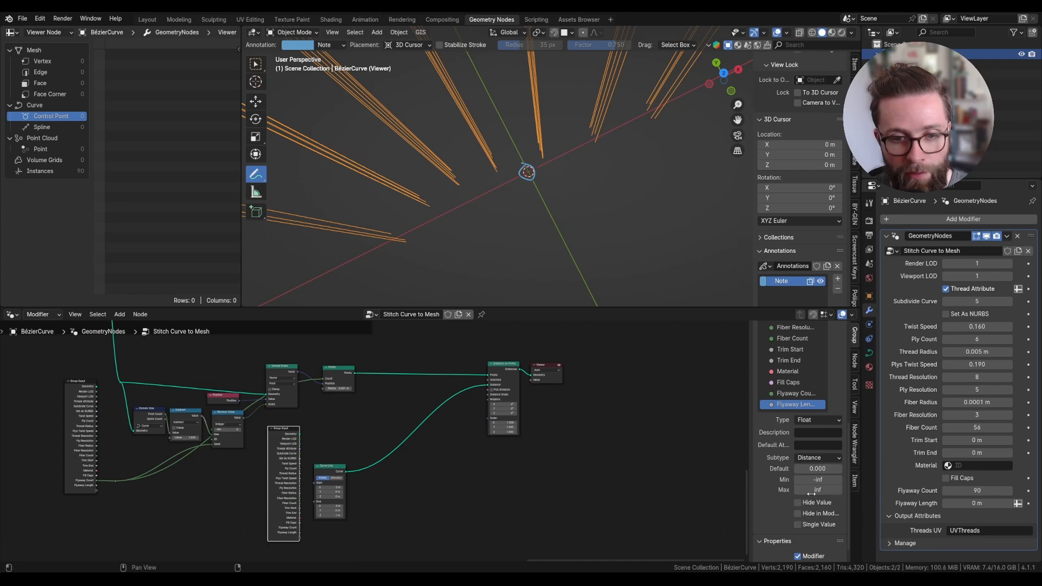
left_click(811, 468)
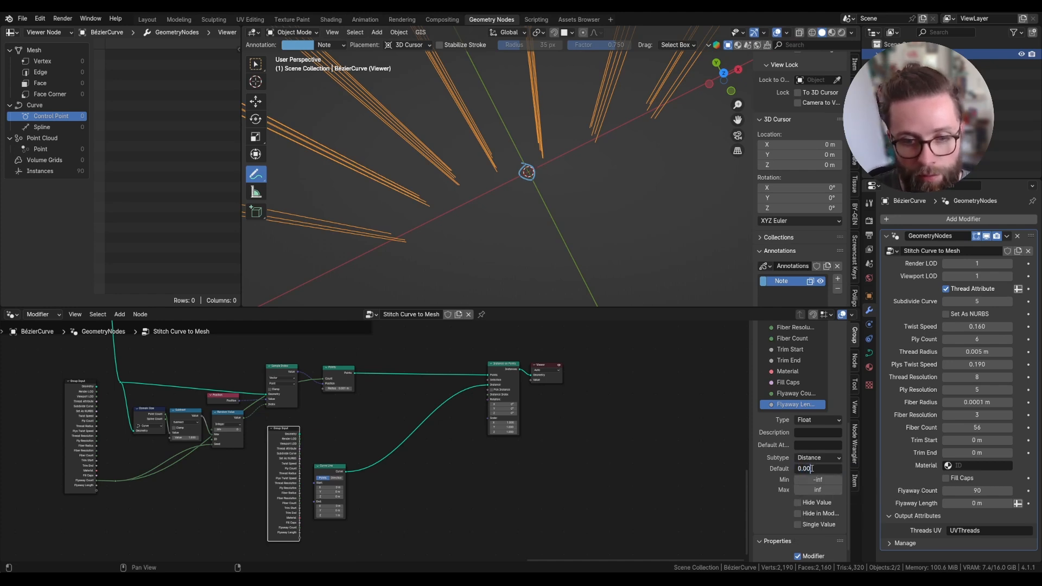
type("0.002")
key("Return")
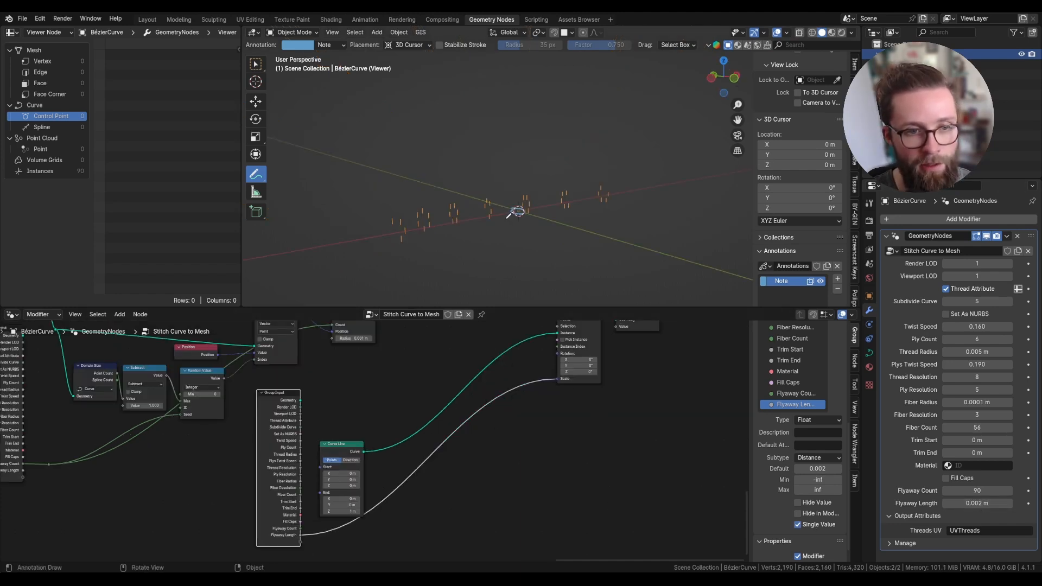
Step: Drive the Scale of Instance on Points with Flyaway Length and set Curve Line's End Z to 1.7 m
mouse_move(561, 380)
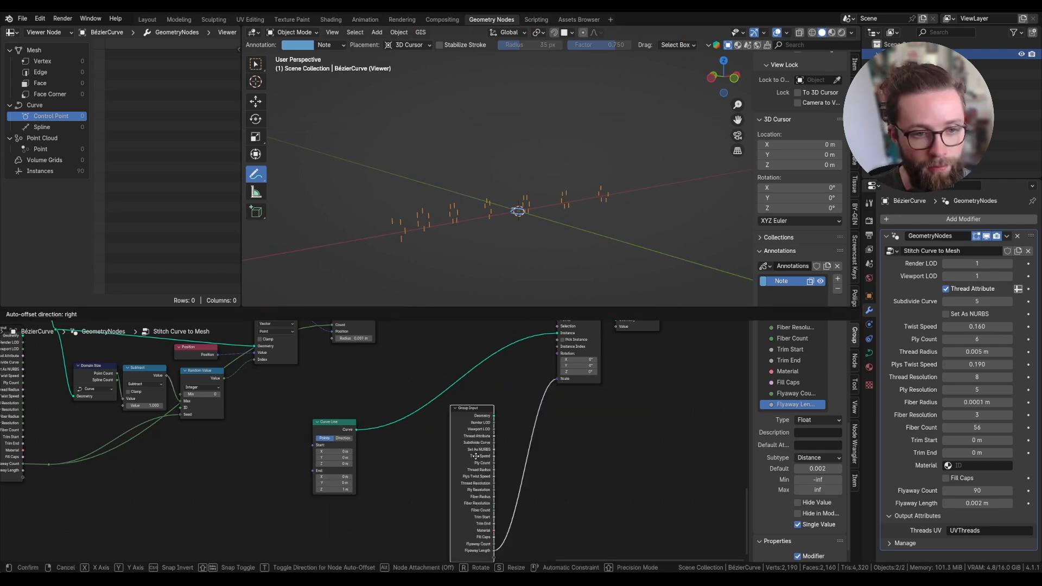
mouse_move(336, 489)
left_mouse_down("shift")
mouse_move(348, 489)
mouse_move(338, 489)
left_mouse_up("shift")
middle_click_drag(529, 224, 524, 293)
middle_click_drag(597, 359, 477, 444)
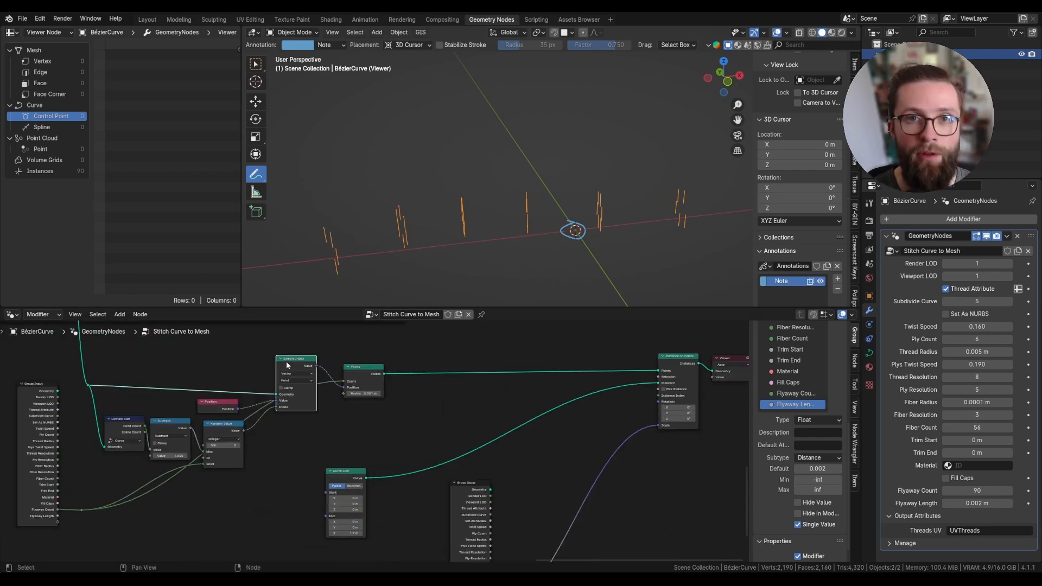
Step: Duplicate the Sample Index node twice with its input links kept, stacking both copies beneath the original
middle_click_drag(306, 371, 413, 400)
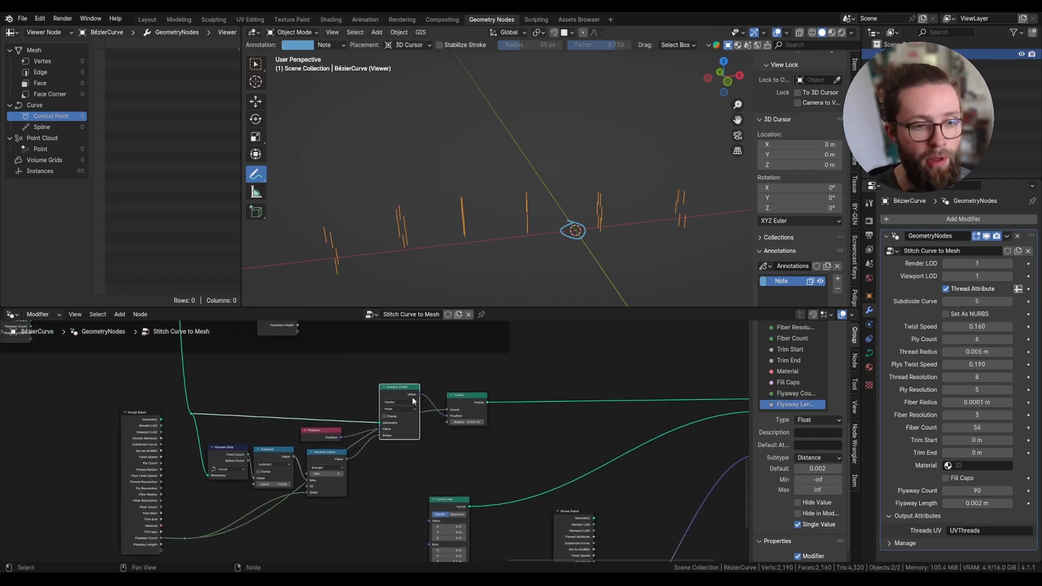
scroll(411, 400, "up", 3)
left_click_drag(393, 393, 388, 389)
middle_click_drag(318, 424, 344, 383)
left_click(410, 343)
scroll(419, 366, "down", 3)
mouse_move(425, 377)
middle_mouse_down()
mouse_move(420, 343)
mouse_move(416, 366)
middle_mouse_up()
key("ctrl+shift+d")
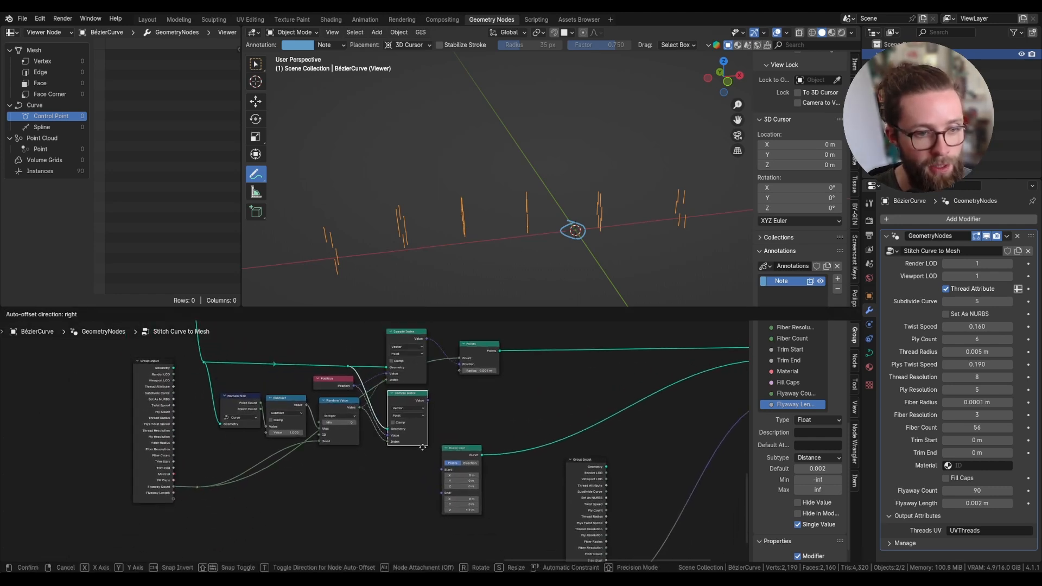
left_click(422, 442)
middle_click_drag(429, 424, 450, 385)
left_click(441, 436)
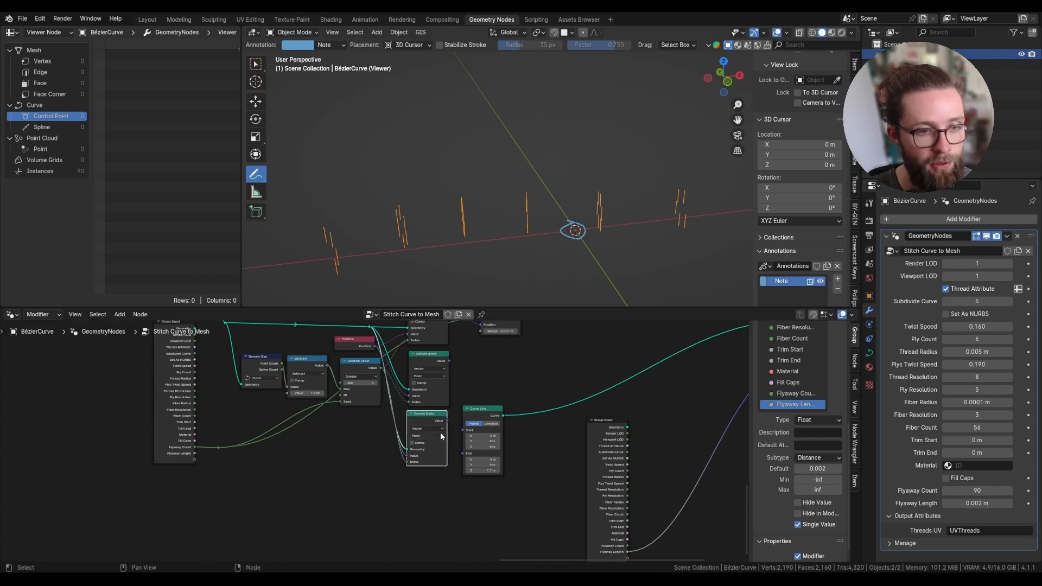
Step: Add a Normal node and a Curve Tangent node, feeding the Value of the first and second Sample Index copy respectively
scroll(392, 388, "up", 2)
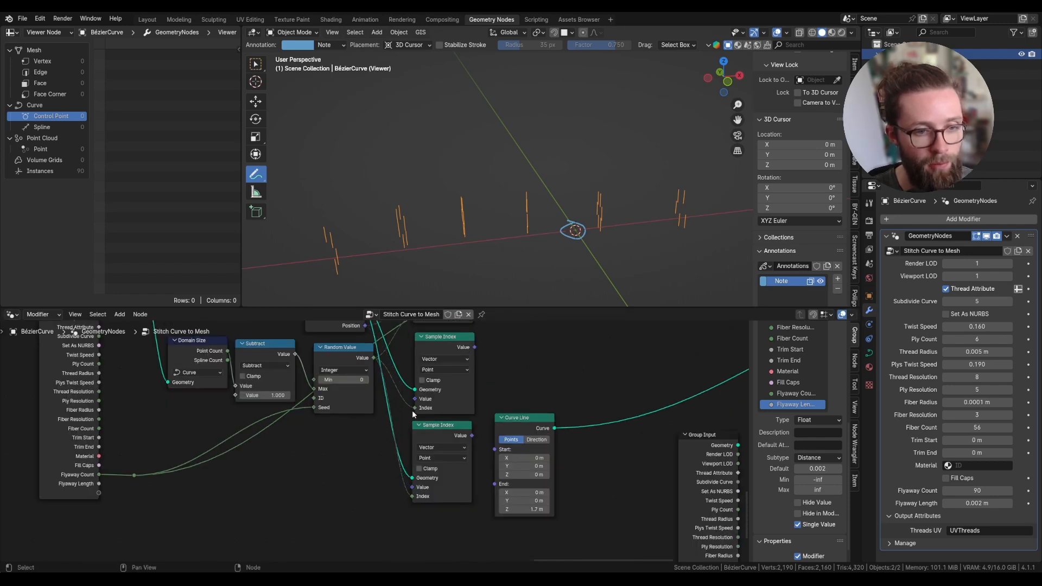
key("shift+a")
type("norm")
key("Return")
left_click(366, 443)
left_click_drag(412, 488, 343, 488)
type("curve tang")
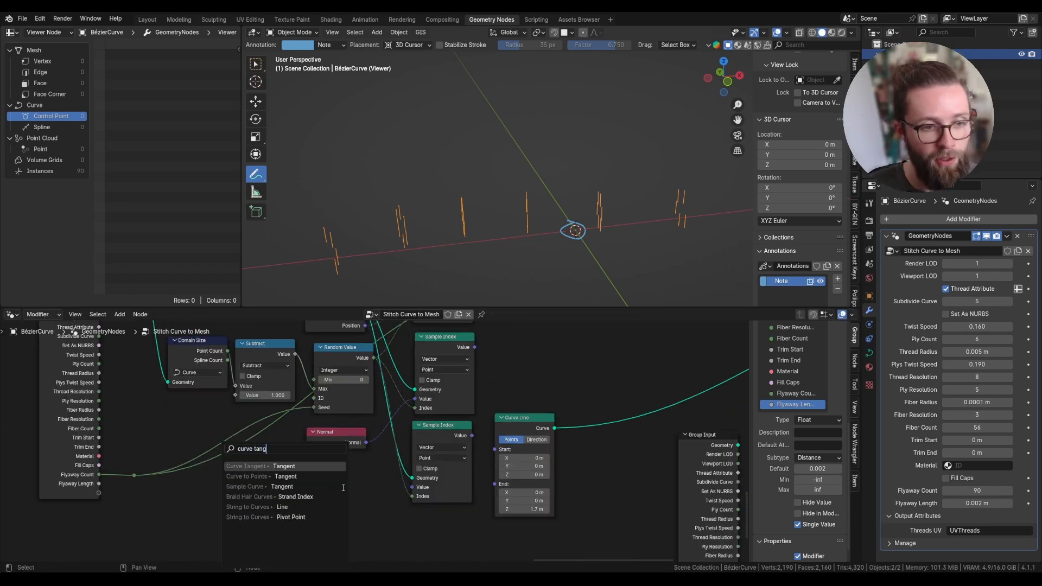
left_click(317, 467)
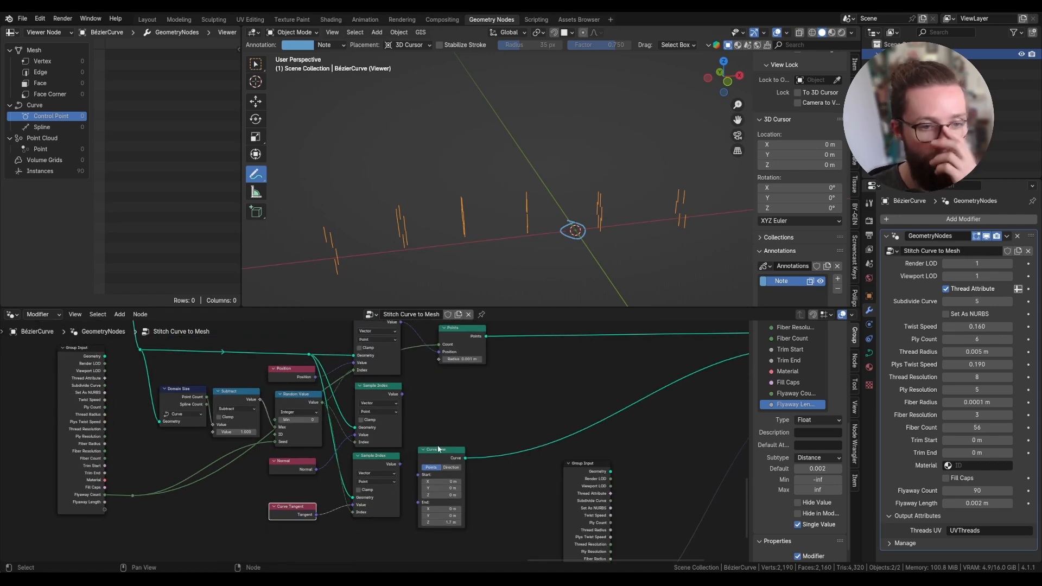
Step: Move Curve Line farther from the Sample Index nodes and add a Vector Rotate node beneath Points
left_click_drag(446, 452, 478, 468)
scroll(478, 460, "down", 3)
middle_click_drag(465, 434, 433, 429)
scroll(405, 403, "up", 3)
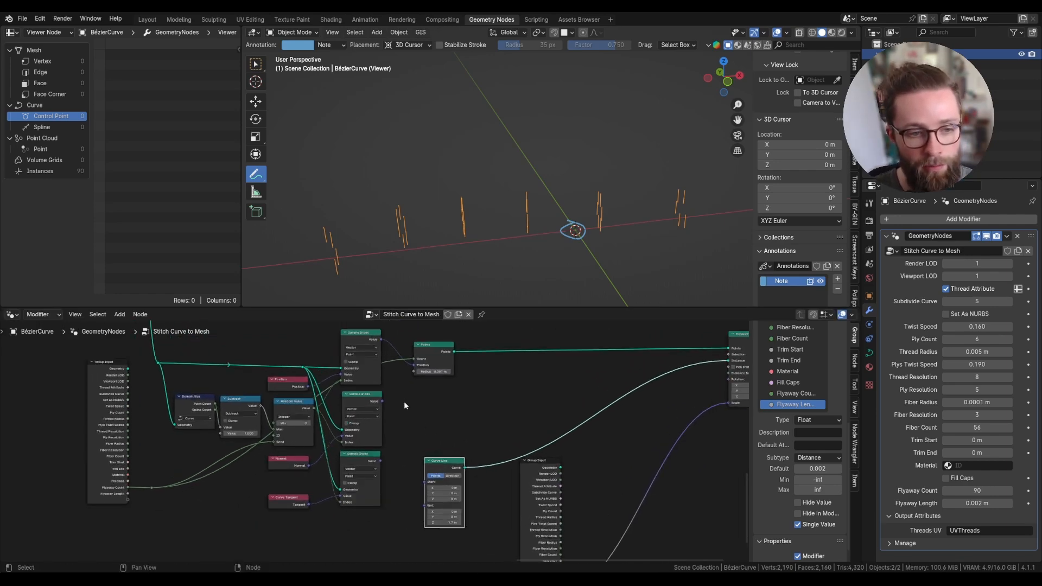
key("shift+a")
left_click(386, 345)
type("vector ")
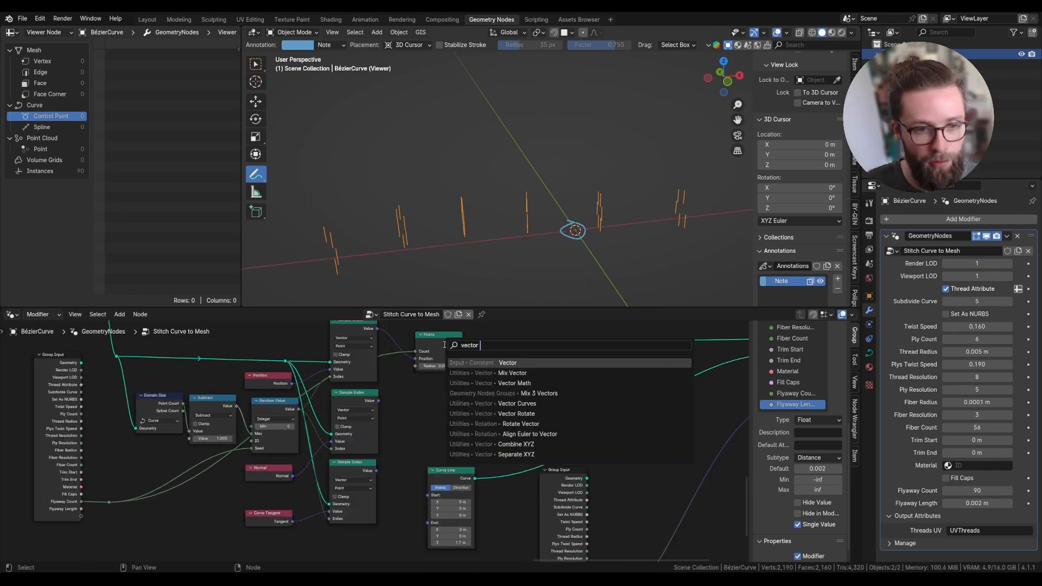
type("ro")
left_click(472, 365)
left_click(471, 364)
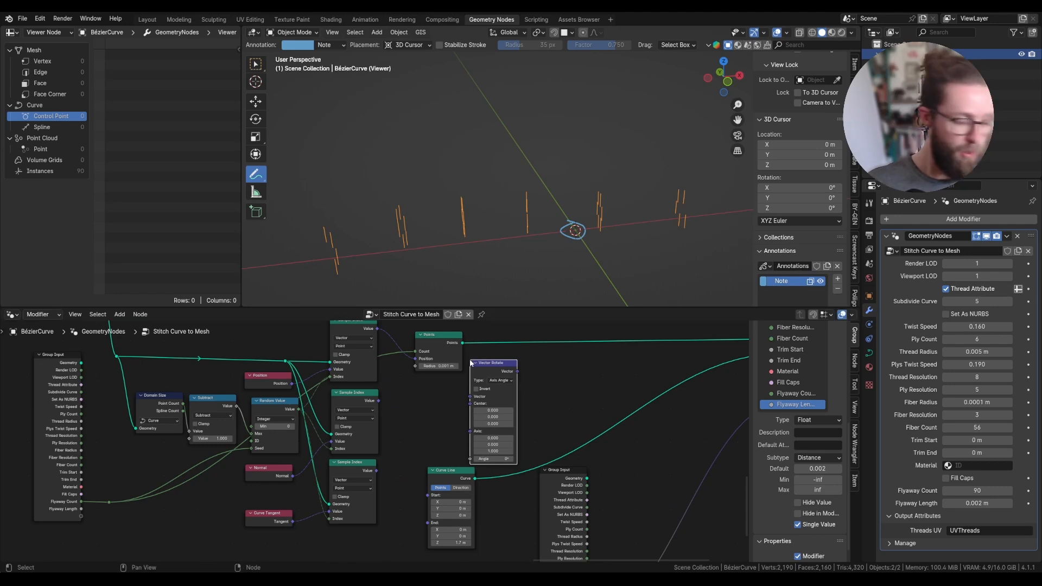
Step: Connect the sampled normal to Vector Rotate's Vector and the sampled curve tangent to its Axis
scroll(361, 419, "up", 2)
left_click_drag(381, 398, 488, 392)
left_click_drag(379, 480, 489, 434)
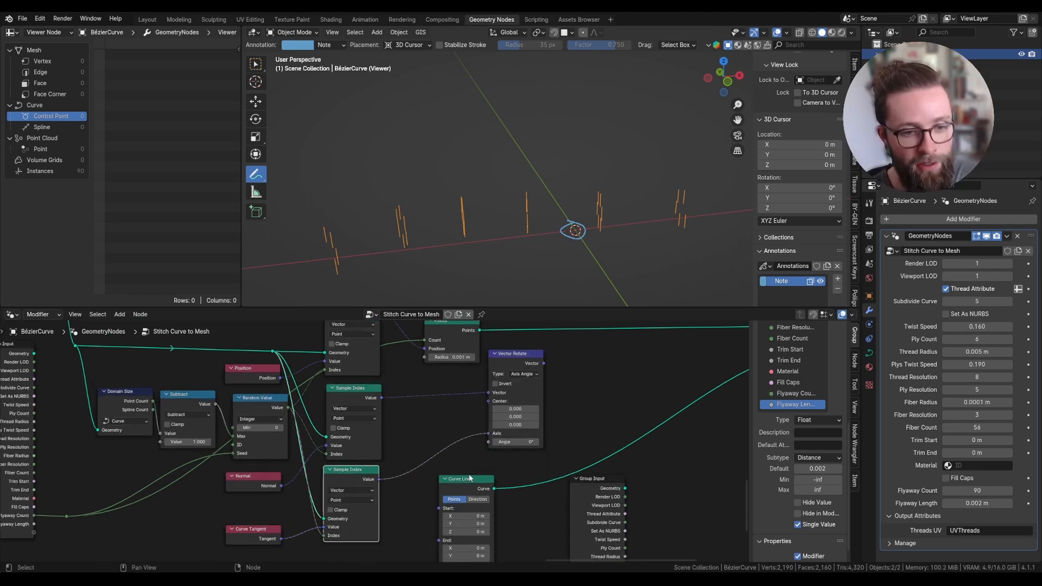
Step: Move Curve Line aside and search for a Random Value node to feed Vector Rotate's Angle
scroll(471, 477, "down", 1)
left_click_drag(472, 477, 453, 491)
type("r")
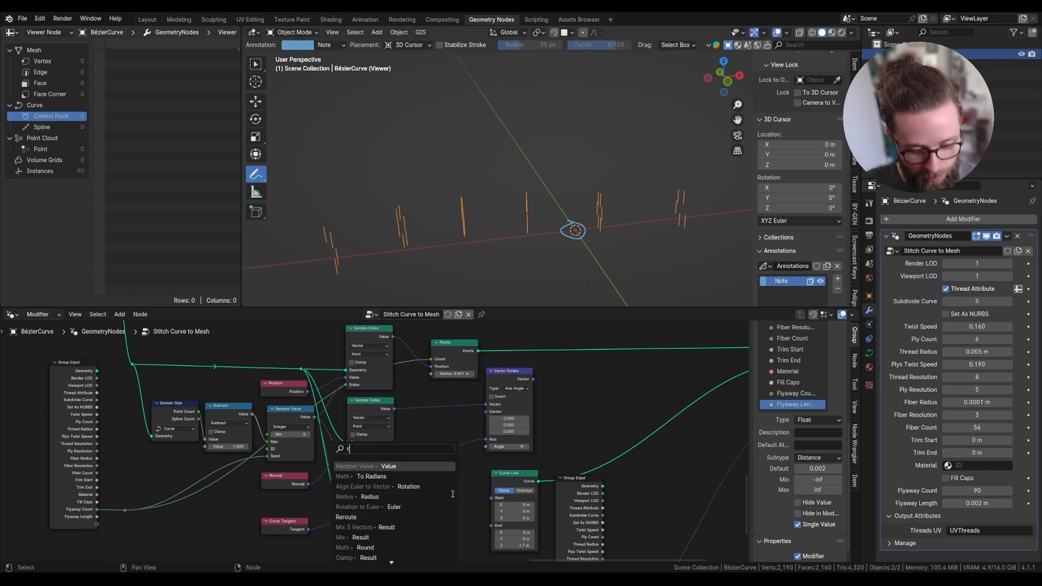
Step: Add a Random Value node driving the Vector Rotate angle, with Min set to -pi and Max set to pi
type("and")
left_click(419, 467)
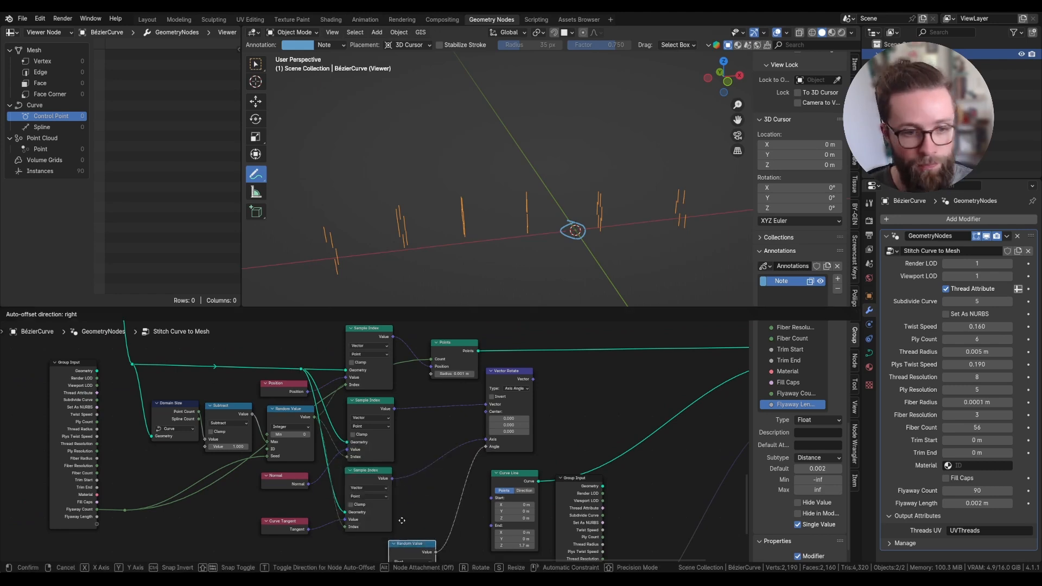
left_click(361, 524)
middle_click_drag(361, 524, 459, 423)
scroll(459, 423, "up", 4)
left_click(481, 491)
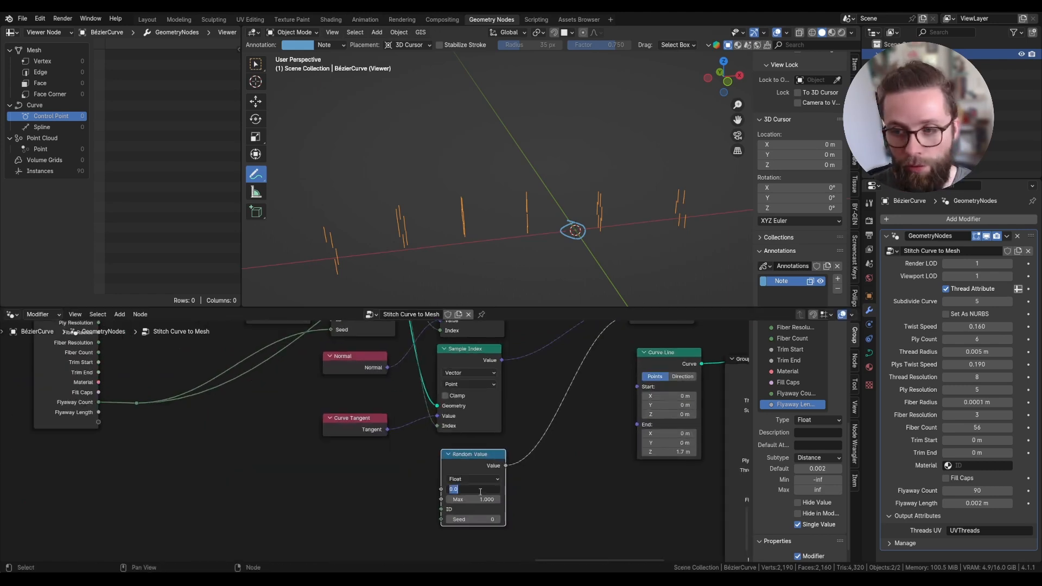
type("-pi")
key("Tab")
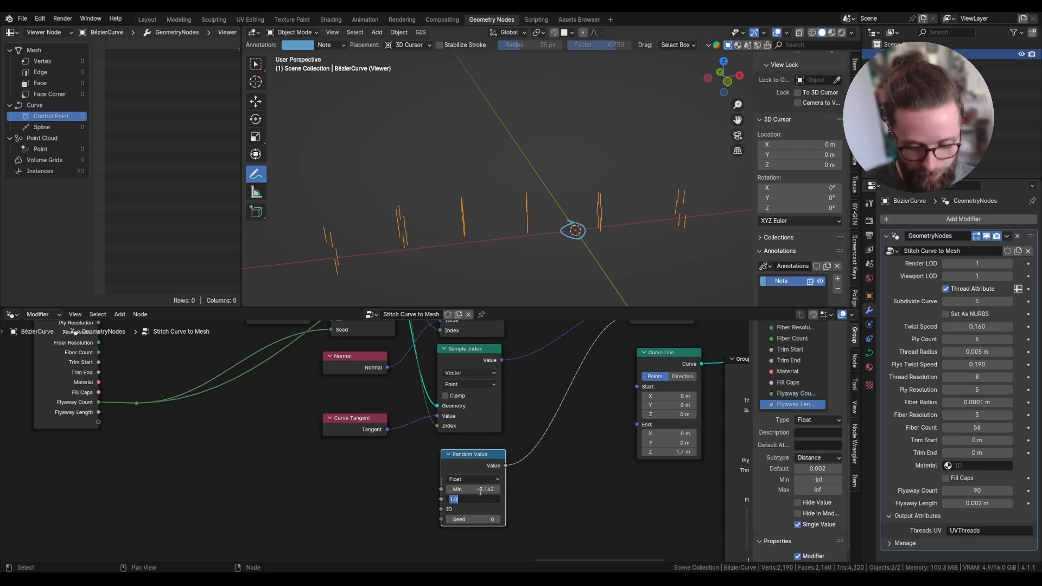
type("pi")
key("Return")
Step: Add an Align Euler to Vector node on the Z axis after Vector Rotate and connect its rotation to Instance on Points
left_click_drag(375, 389, 413, 394)
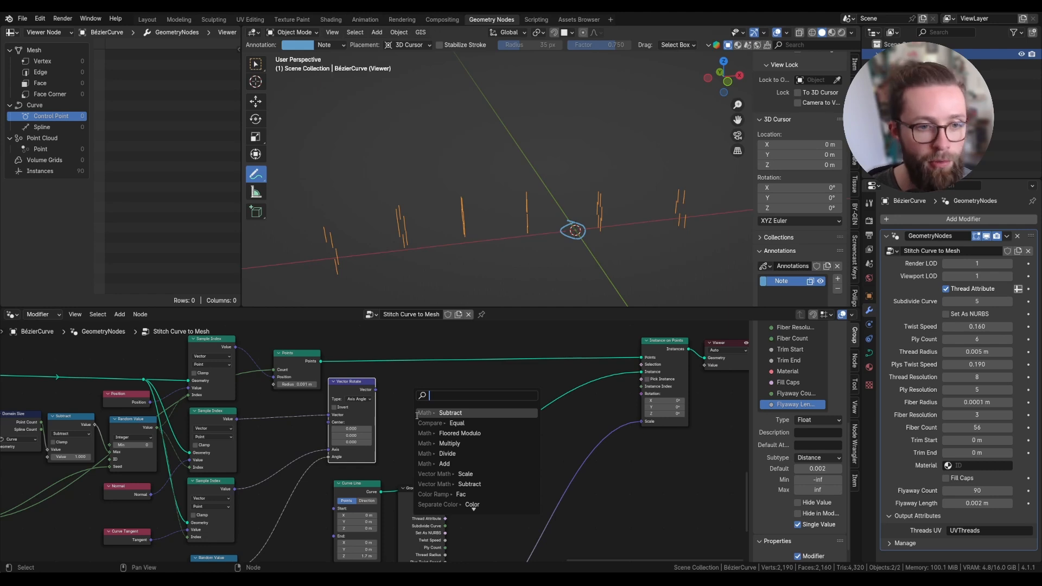
type("align")
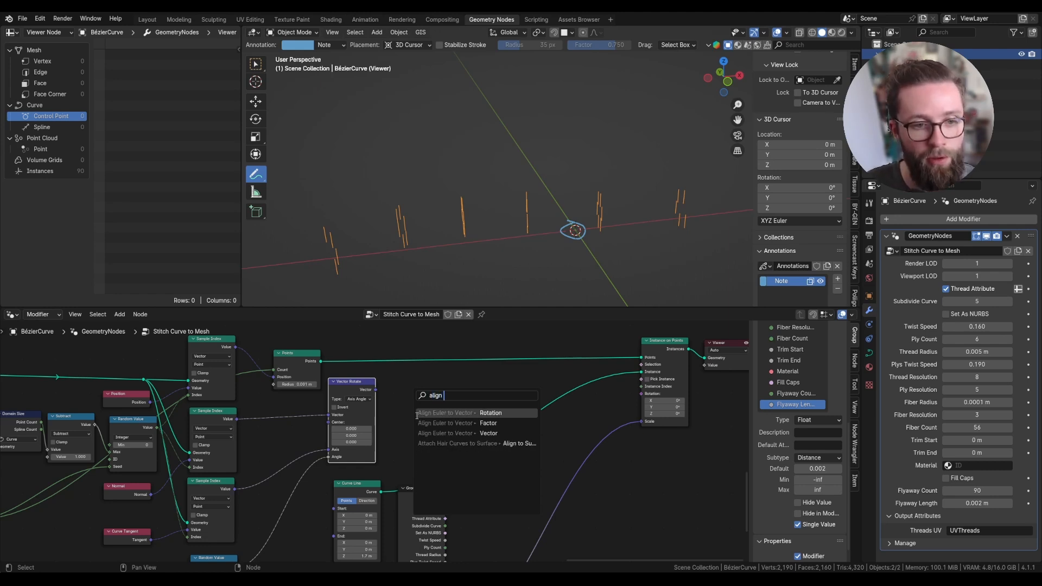
left_click(450, 433)
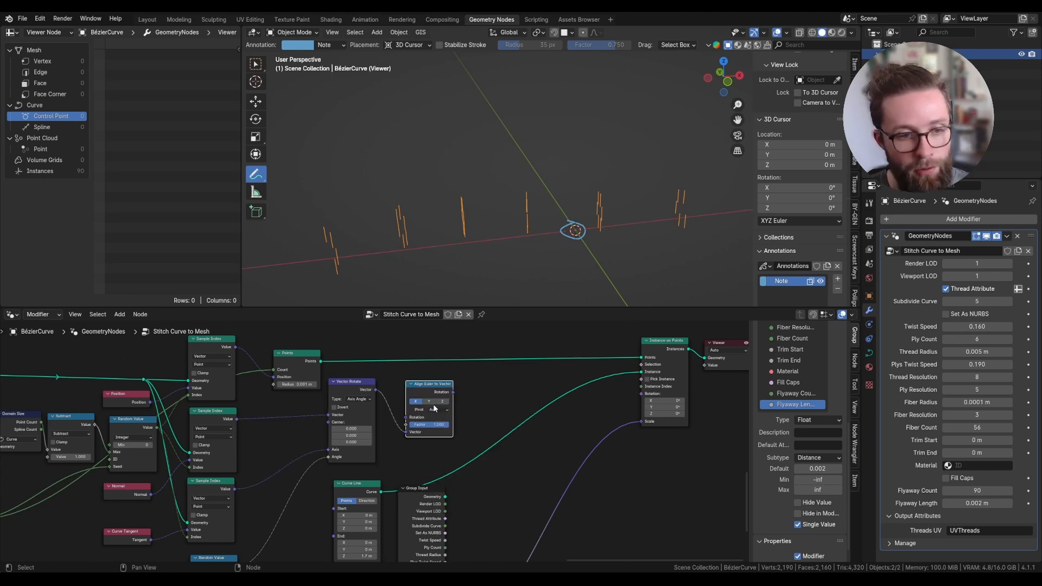
left_click_drag(453, 392, 640, 394)
Step: Undo the annotation circle drawn around the 3D cursor in the viewport
scroll(431, 363, "down", 3)
middle_click_drag(469, 237, 336, 242)
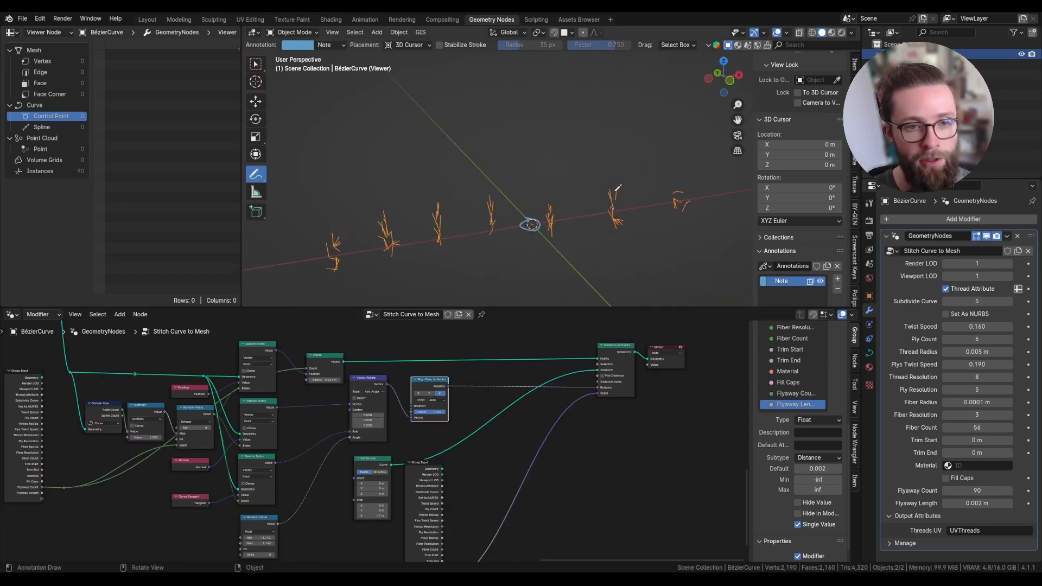
key("ctrl+z")
Step: Add a Multiply node that multiplies Flyaway Count by 2 and connect it to the angle Random Value node's Seed
middle_click_drag(88, 498, 270, 419)
scroll(270, 419, "up", 5)
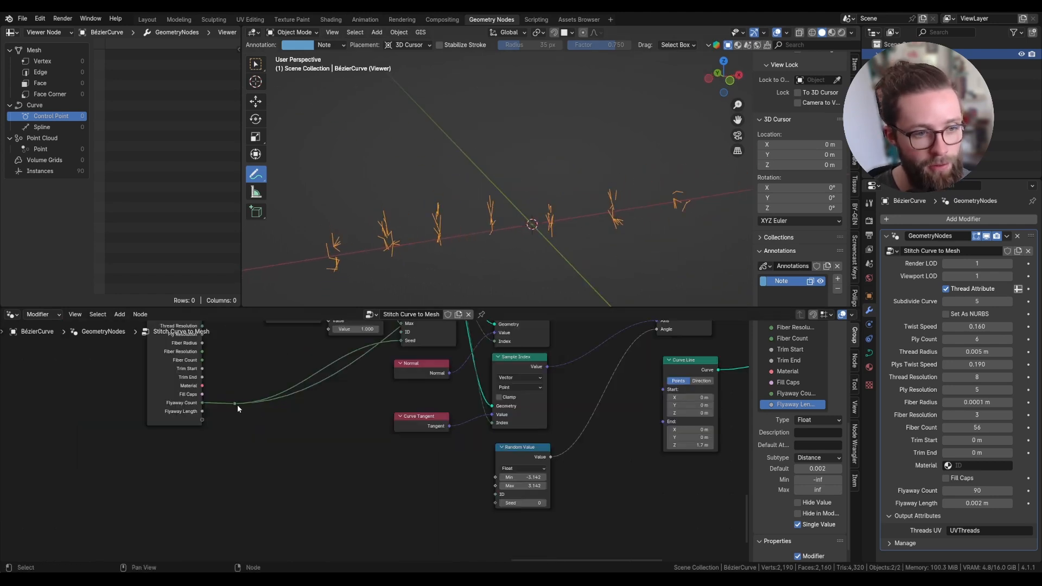
left_click_drag(236, 403, 350, 494)
type("mul")
key("Return")
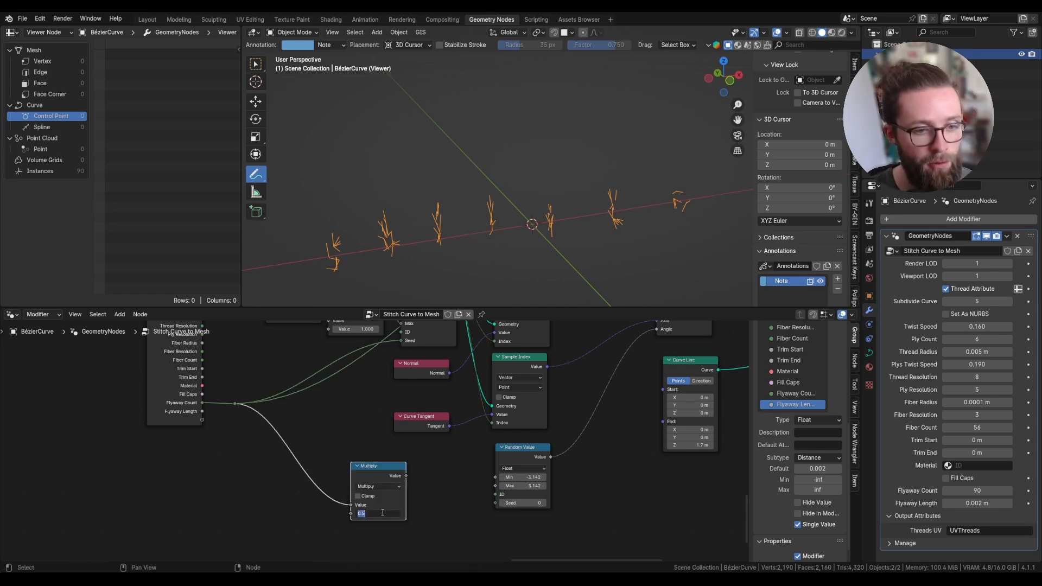
mouse_move(406, 476)
left_mouse_down()
mouse_move(496, 501)
mouse_move(378, 473)
mouse_move(416, 467)
left_mouse_up()
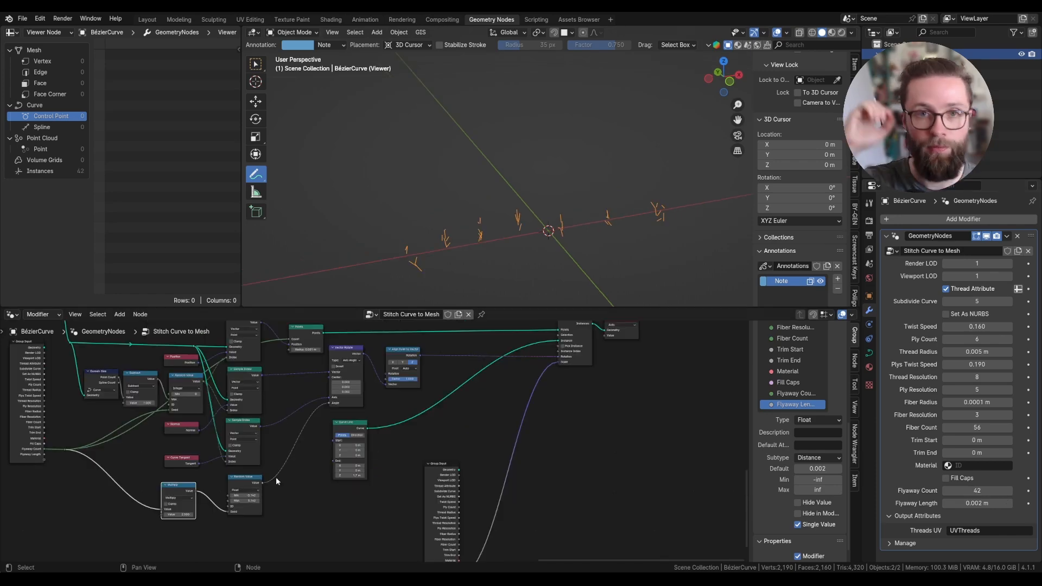
Step: Insert a Math node set to Multiply on the link from Flyaway Length to the Instance on Points scale
scroll(625, 378, "up", 3)
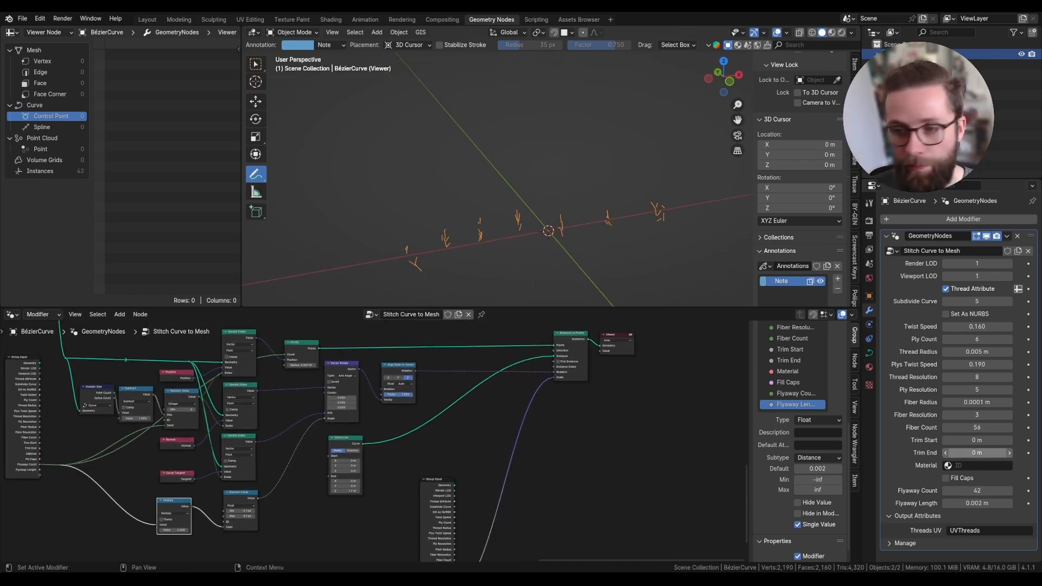
key("shift+a")
type("math")
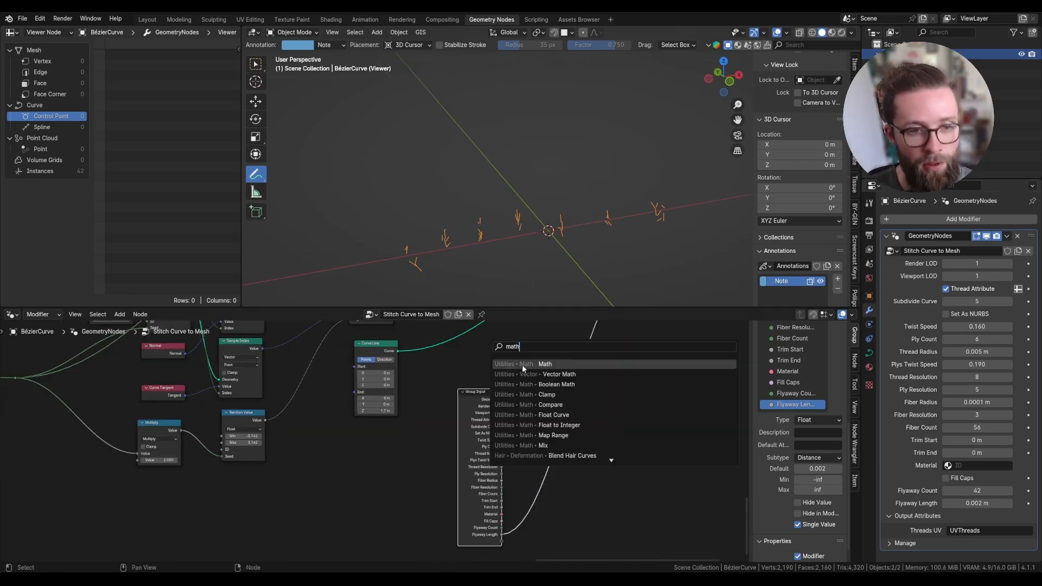
left_click(523, 369)
left_click(543, 416)
left_click_drag(565, 429, 552, 471)
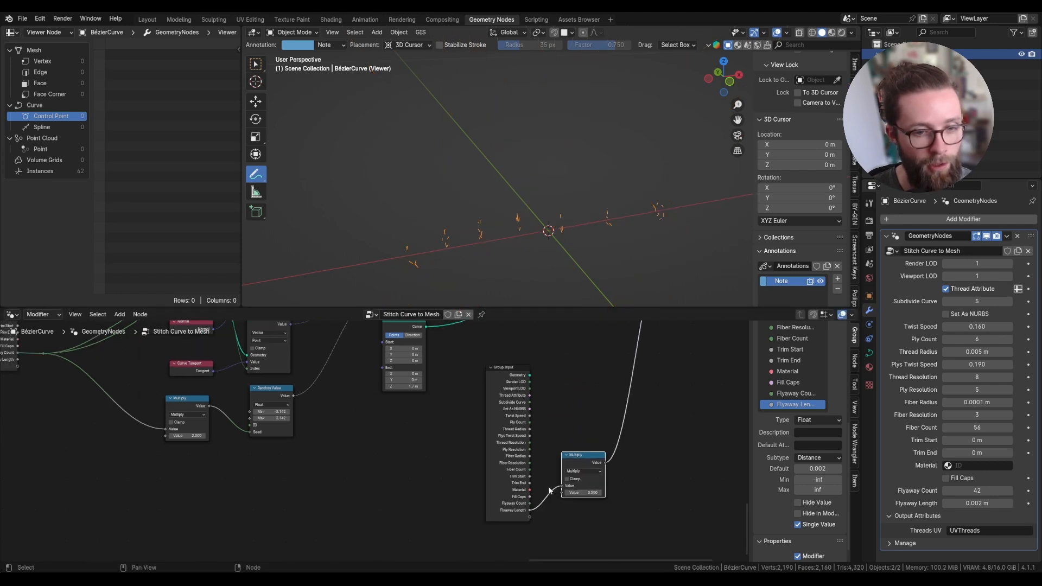
Step: Add a Random Value node below the Group Input, feeding the second value of the Flyaway Length Multiply node
left_click_drag(558, 493, 450, 489)
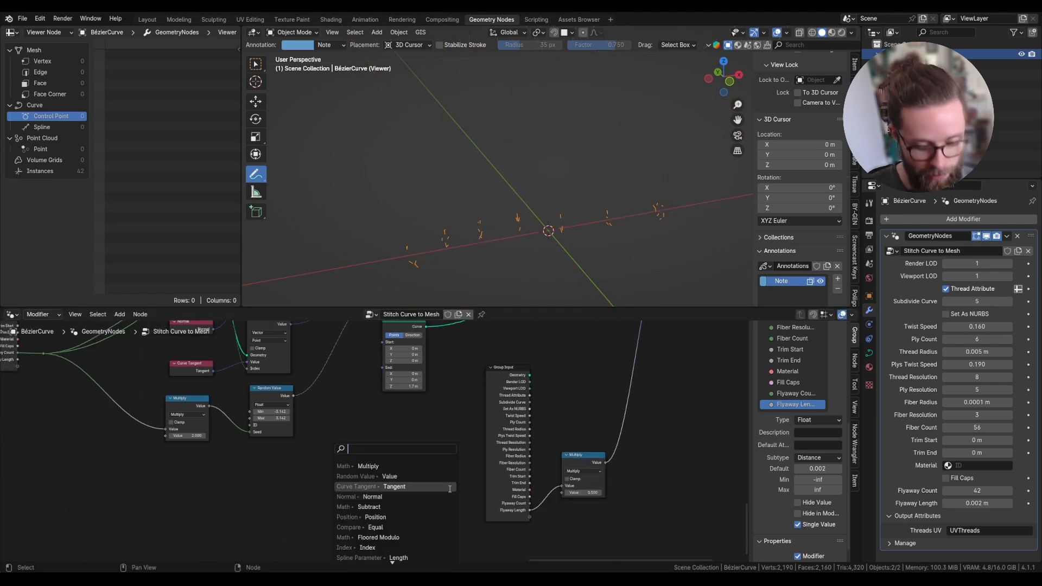
type("rand")
key("Return")
left_click(509, 515)
Step: Set the length Random Value node's Min to 0.5 and Max to 1.5
middle_click_drag(509, 516, 517, 472)
scroll(518, 483, "up", 3)
left_click(525, 514)
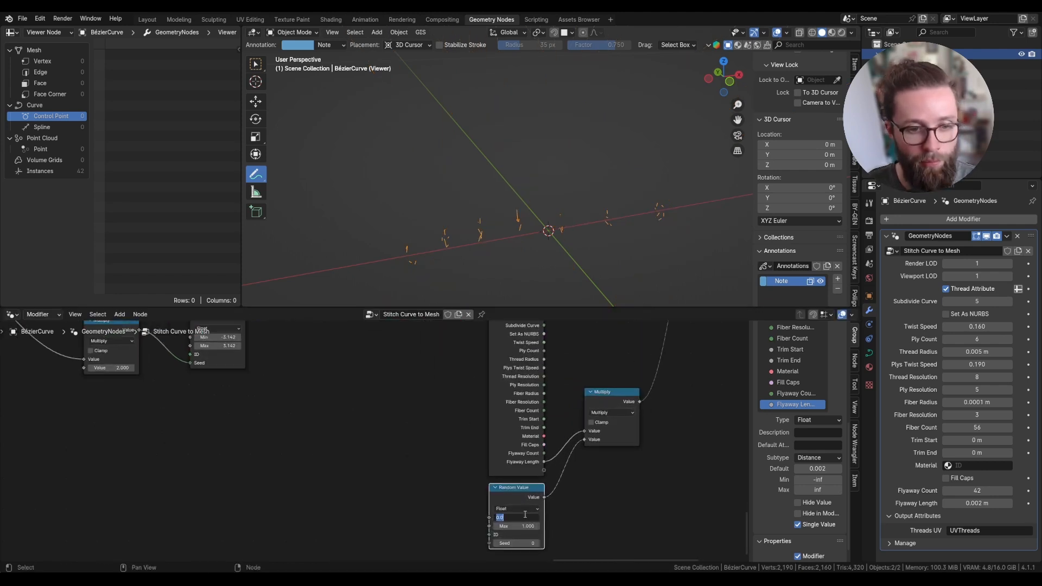
type(".5")
key("Return")
left_click(528, 526)
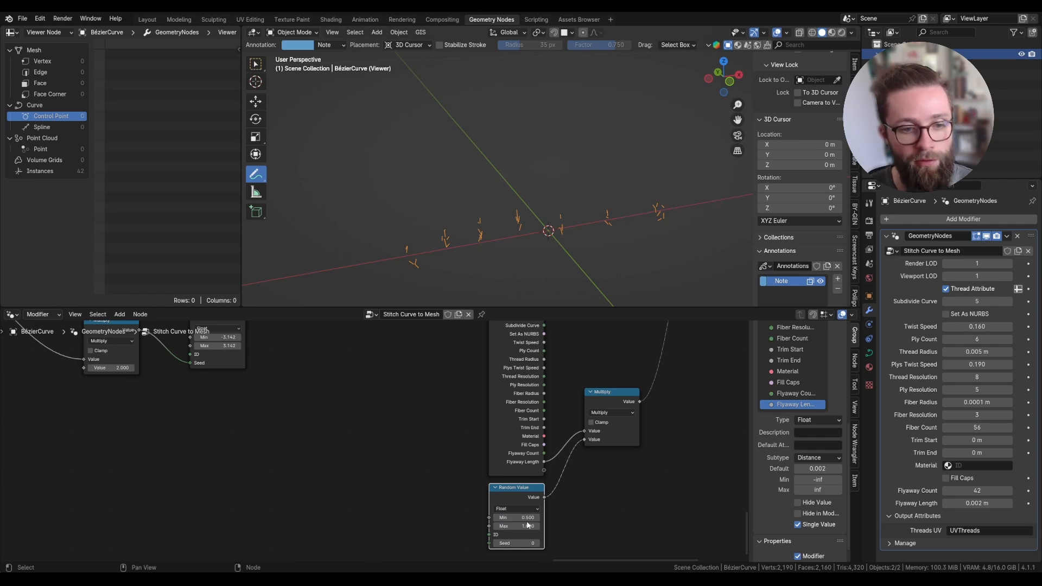
type("1.5")
key("Return")
Step: Duplicate the Multiply node with its Flyaway Count link and connect the copy to the length Random Value node's Seed
scroll(604, 455, "down", 2)
scroll(557, 542, "up", 4)
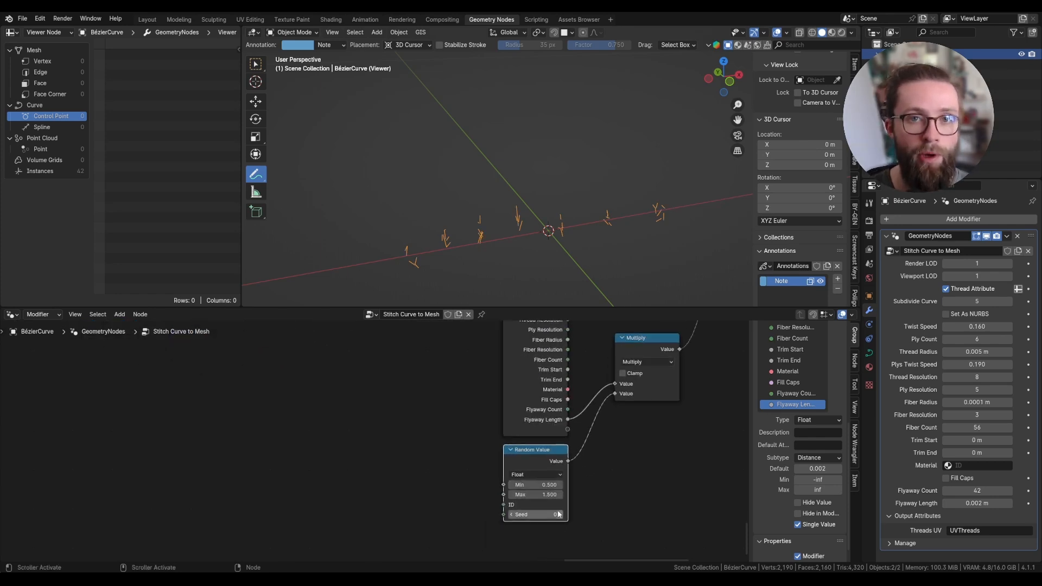
scroll(559, 515, "down", 4)
middle_click_drag(181, 335, 235, 369)
left_click(236, 370)
middle_click_drag(298, 421, 475, 421)
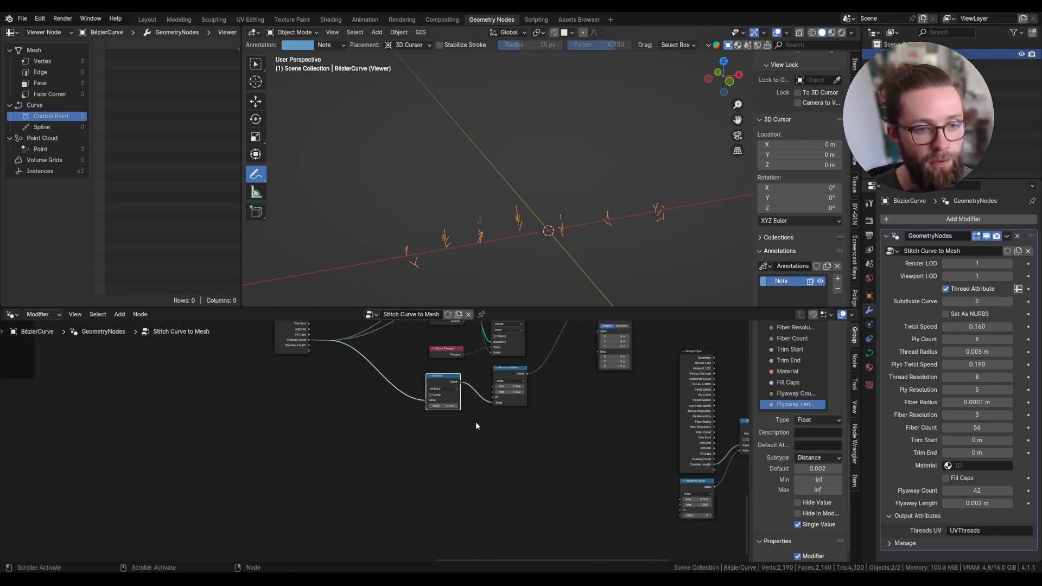
scroll(467, 418, "down", 2)
key("shift+d")
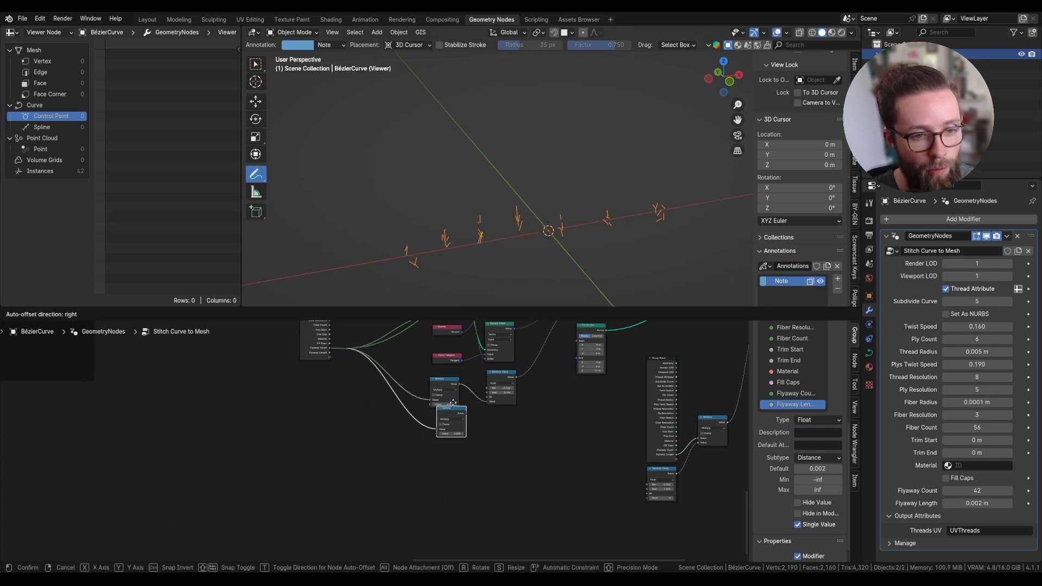
left_click(450, 427)
Step: Erase the stray annotation stroke above the flyaway fibers in the viewport
middle_click_drag(474, 205, 516, 169, "shift")
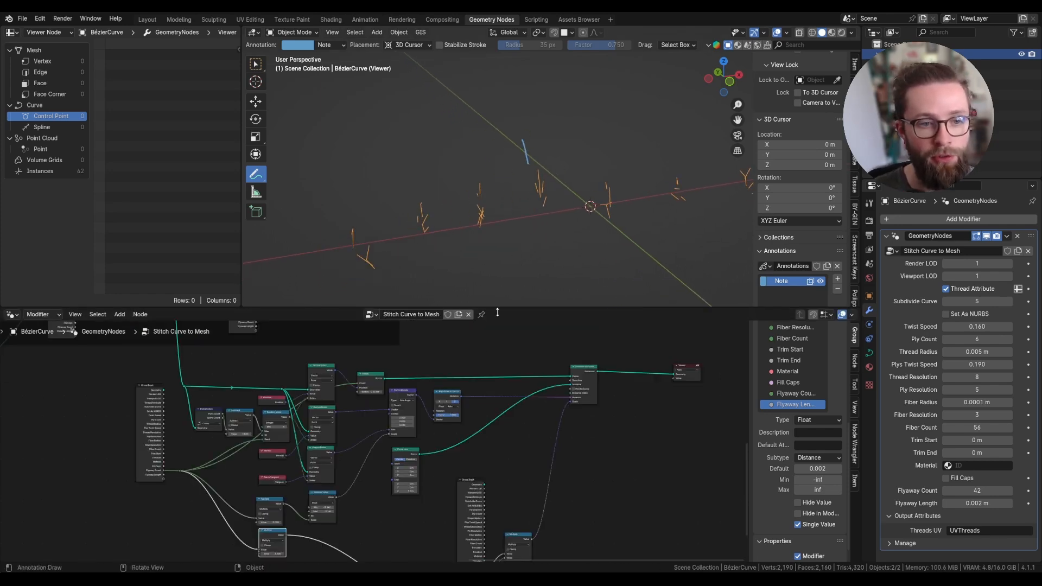
left_click_drag(528, 142, 529, 156, "ctrl")
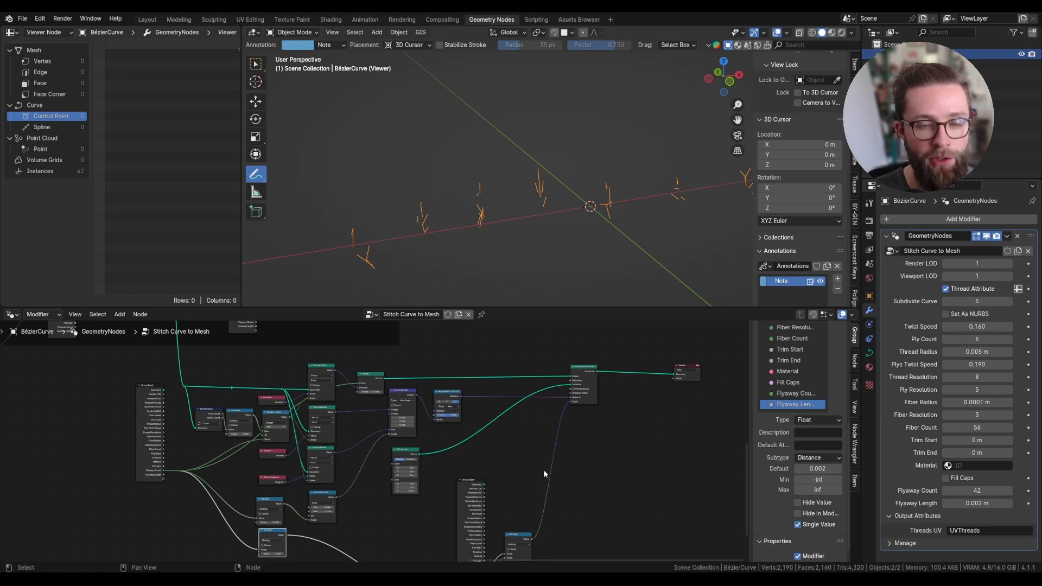
Step: Move the Instance on Points node and the Flyaway Length nodes further along to make room after the Curve Line node
left_click_drag(589, 400, 622, 396)
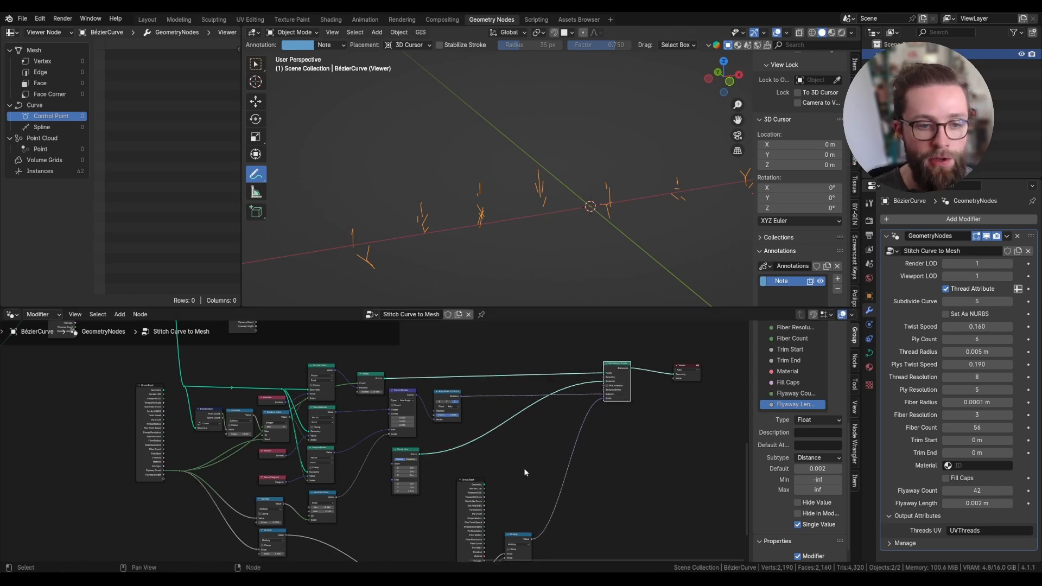
middle_click_drag(523, 480, 523, 424)
left_click_drag(522, 515, 480, 491)
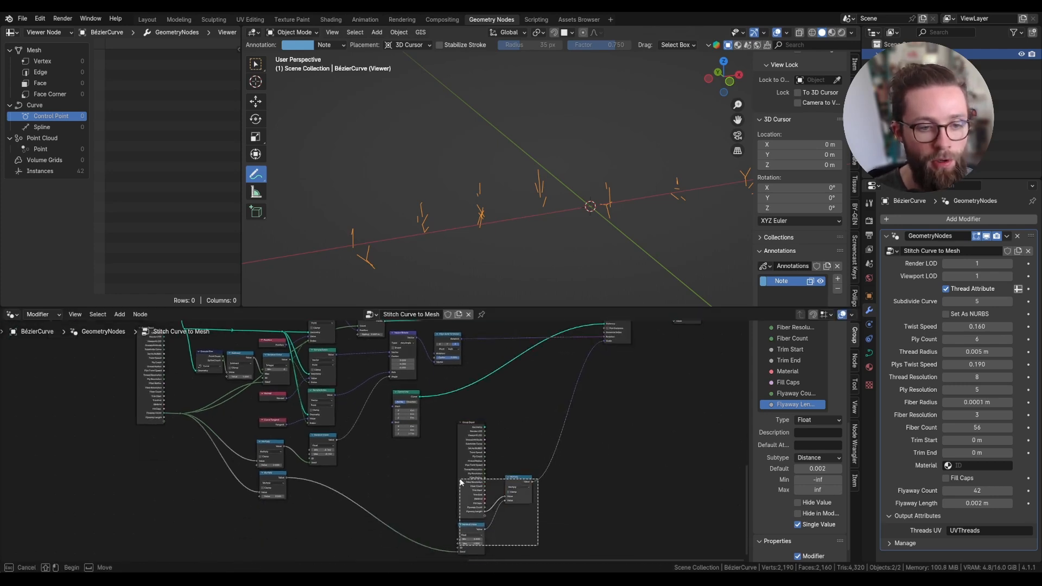
key("g")
left_click(533, 499)
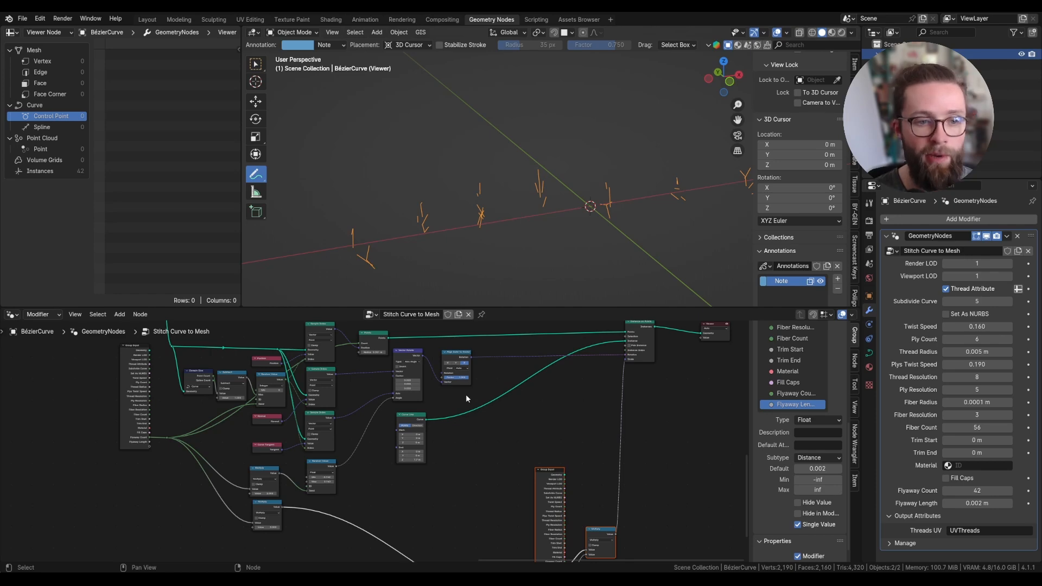
Step: Insert a Frizz Hair Curves node on the link between Curve Line and Instance on Points
scroll(466, 398, "up", 4)
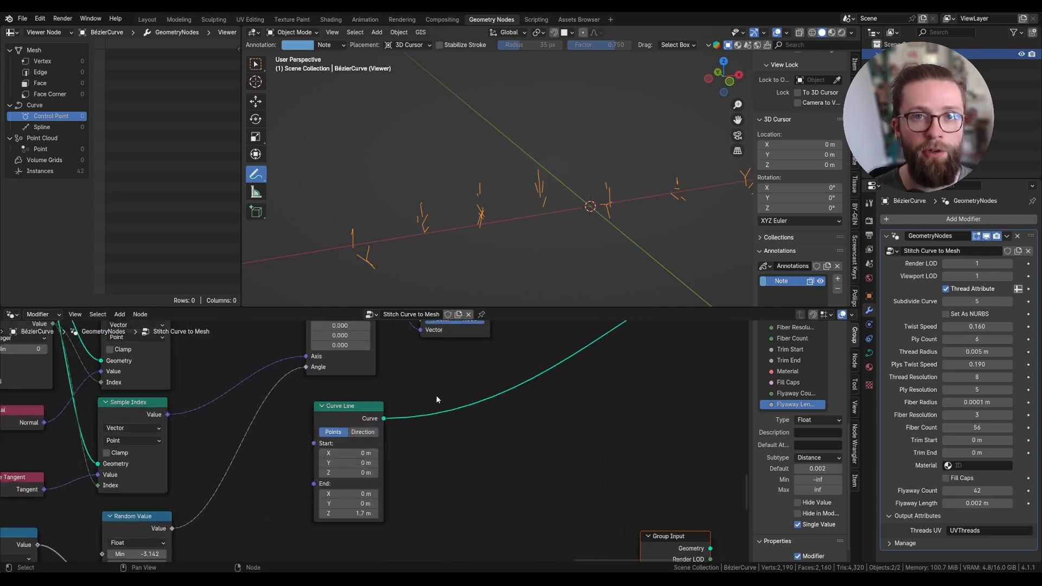
key("shift+a")
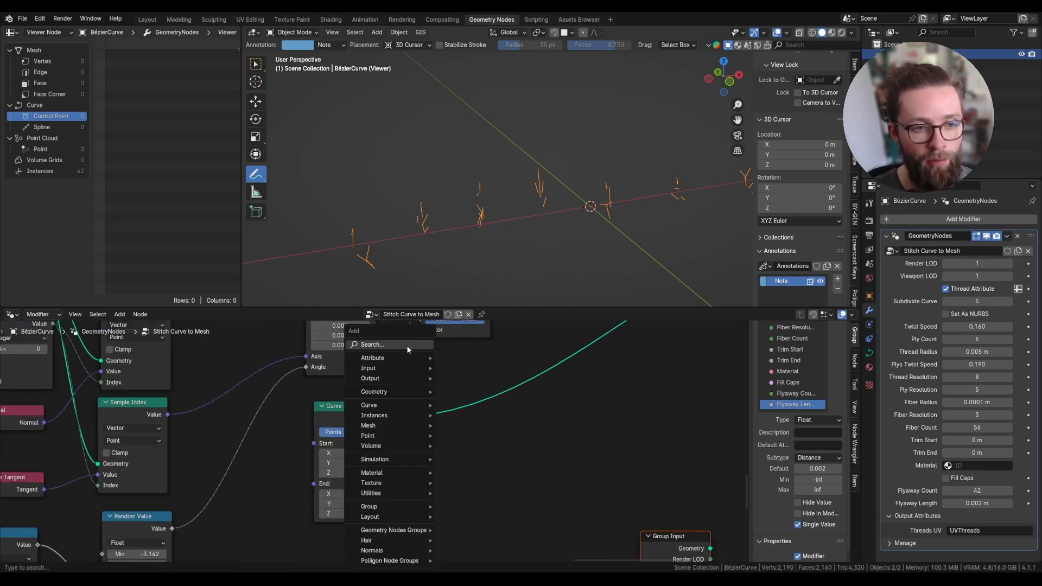
type("fi")
type("izz")
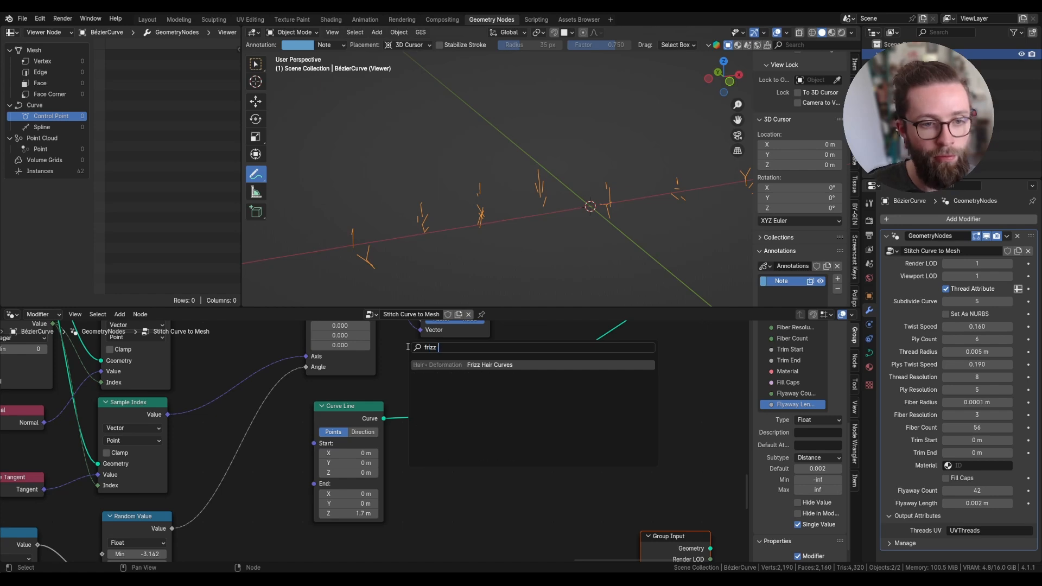
left_click(431, 364)
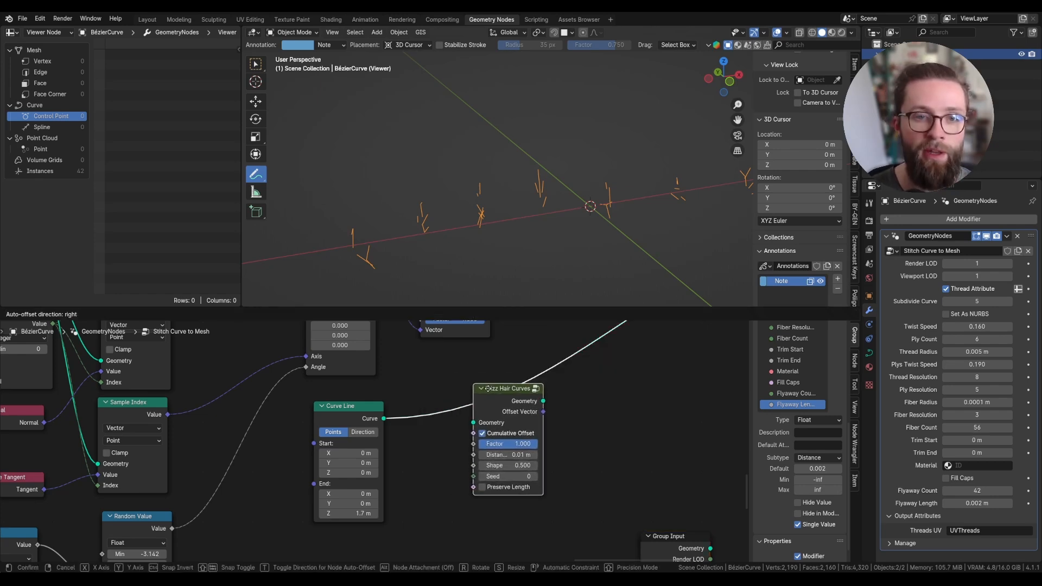
left_click(523, 386)
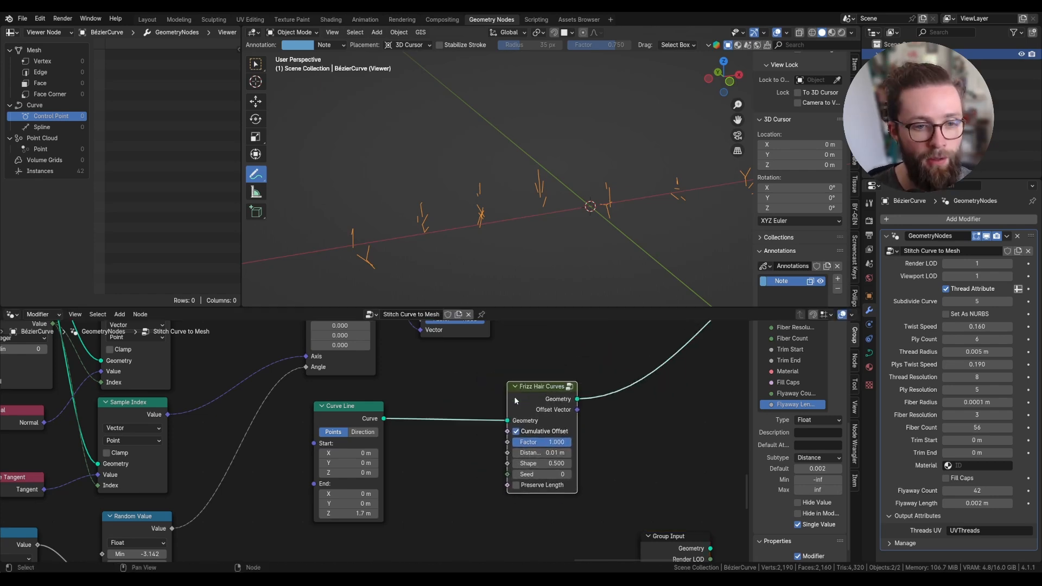
Step: Insert a Resample Curve node between the Curve Line and Frizz Hair Curves nodes
key("shift+a")
left_click(407, 348)
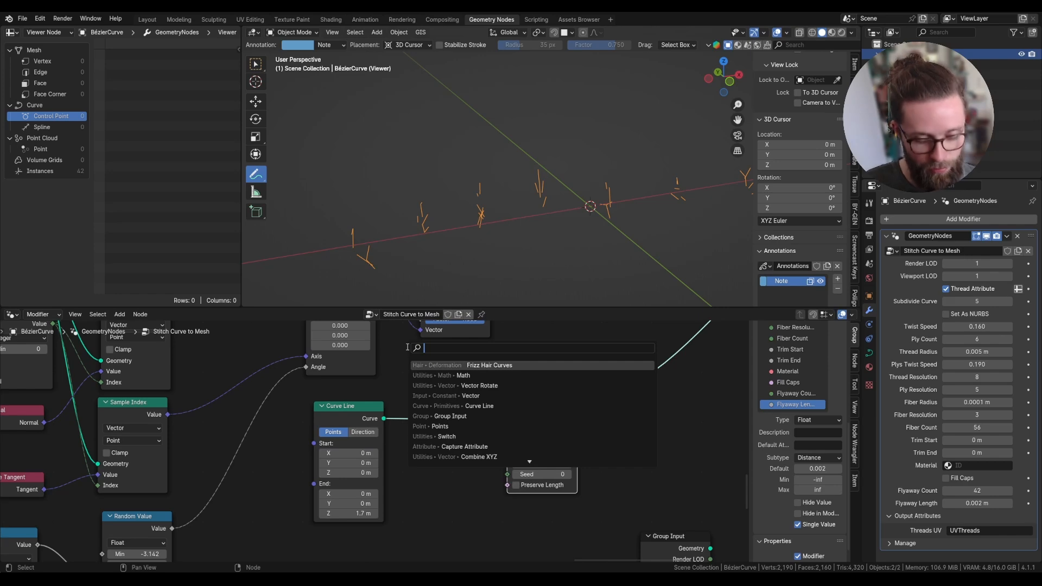
type("resam")
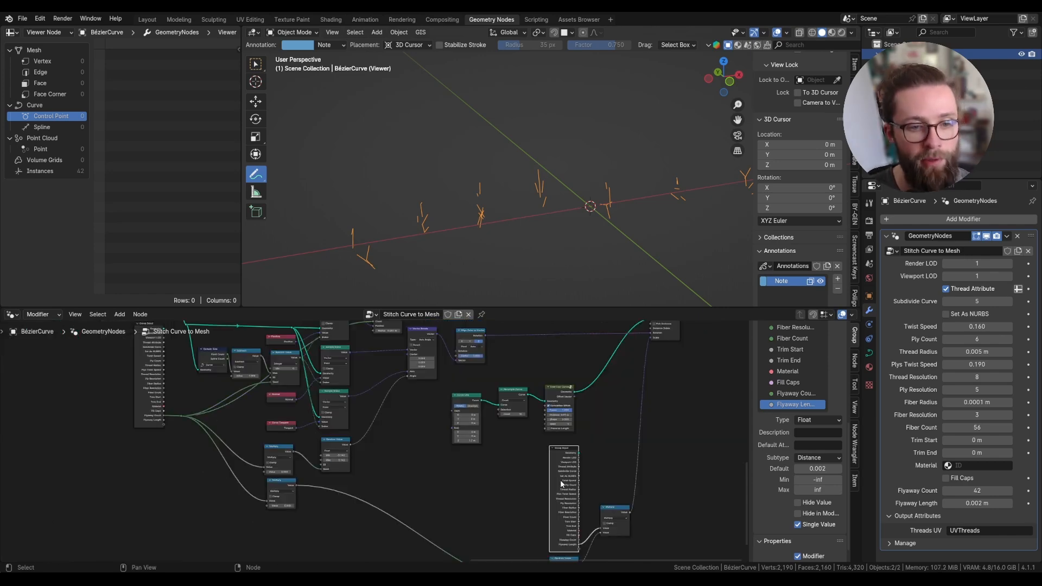
Step: Duplicate the Group Input node beside Curve Line and expose the Resample Curve count as a new group input
key("shift+d")
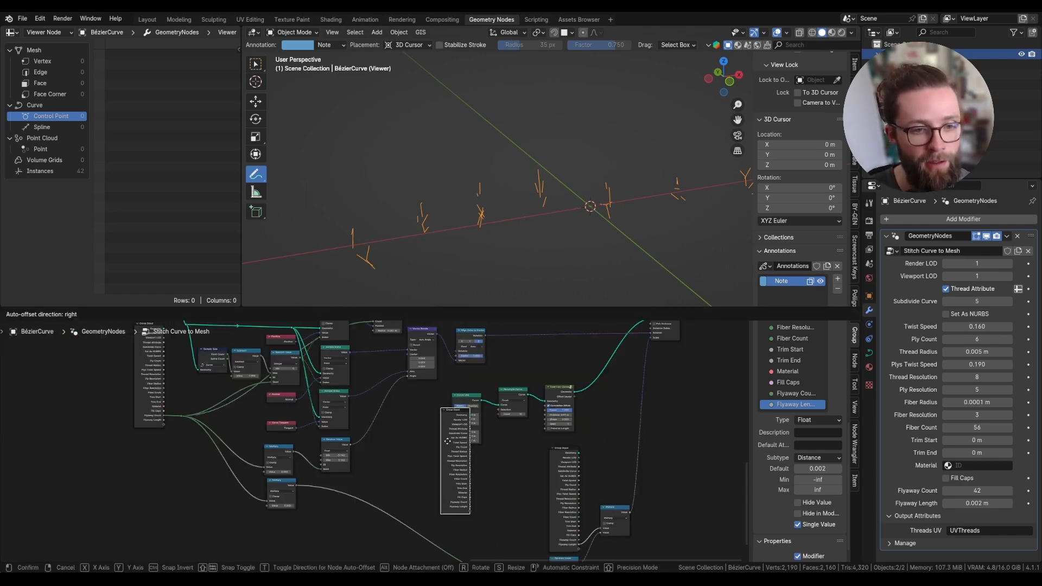
left_click(421, 441)
scroll(434, 437, "up", 2)
left_click_drag(442, 528, 531, 408)
scroll(530, 408, "up", 2)
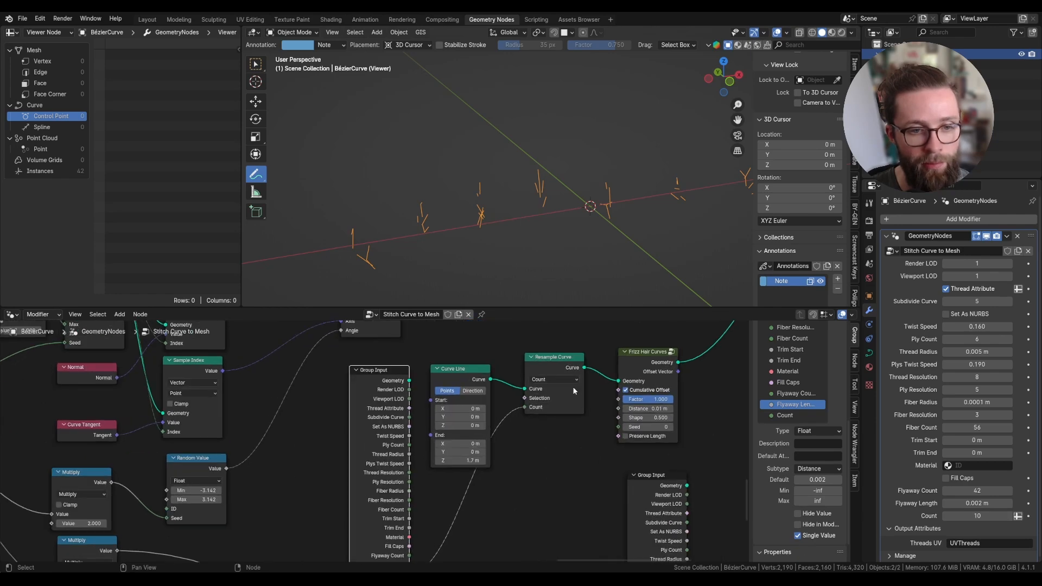
Step: Make the new Count group input a single value and rename it Flyaway Resolution
left_click(794, 415)
left_click(805, 546)
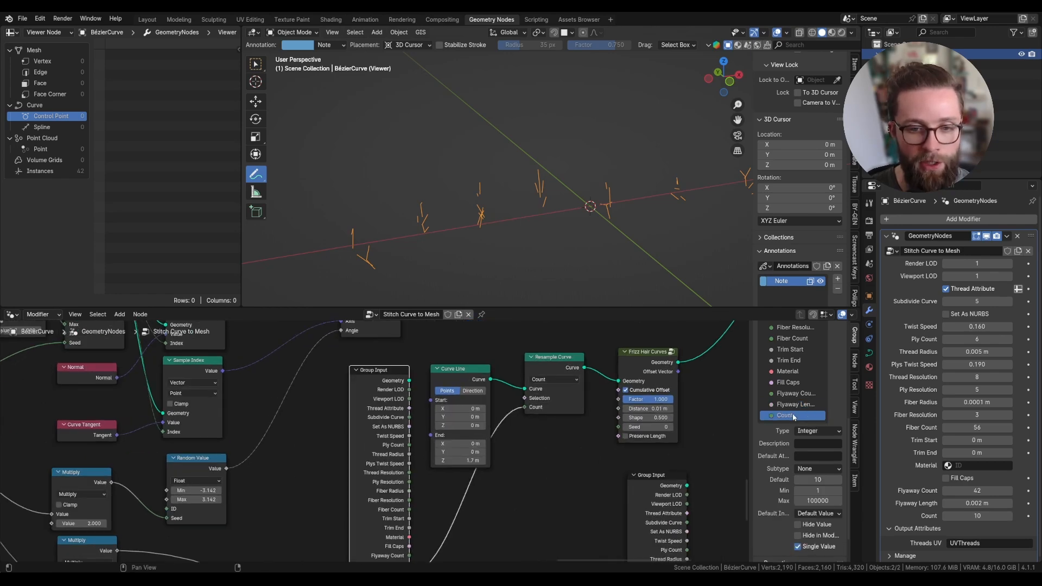
double_click(794, 415)
type("Fi")
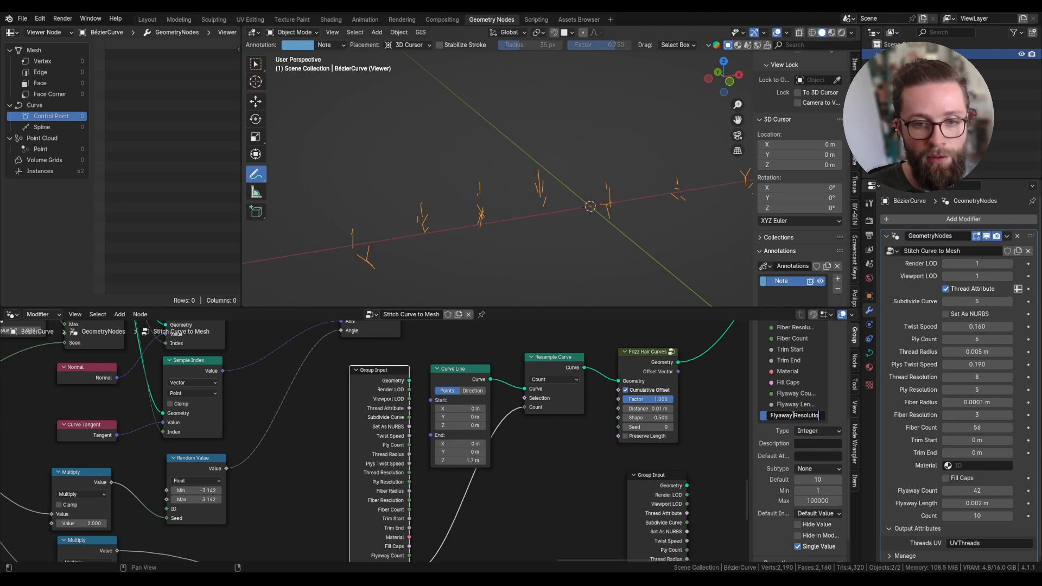
type("yaway Resolution")
key("Return")
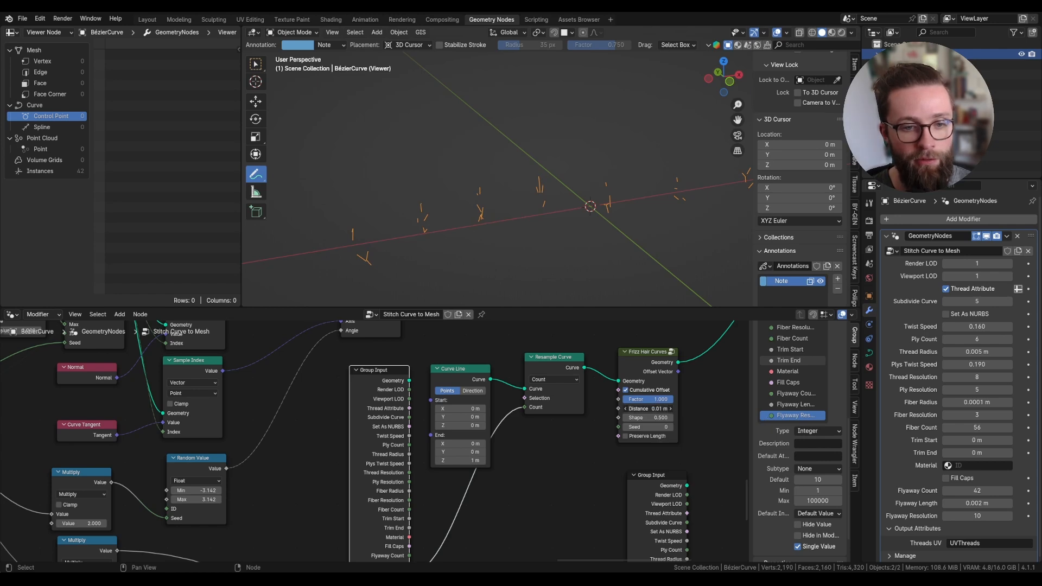
Step: Set the Frizz Hair Curves distance to 1 m with Preserve Length enabled, and set the modifier's Flyaway Length to 0.01 m
double_click(649, 409)
type("1")
key("Return")
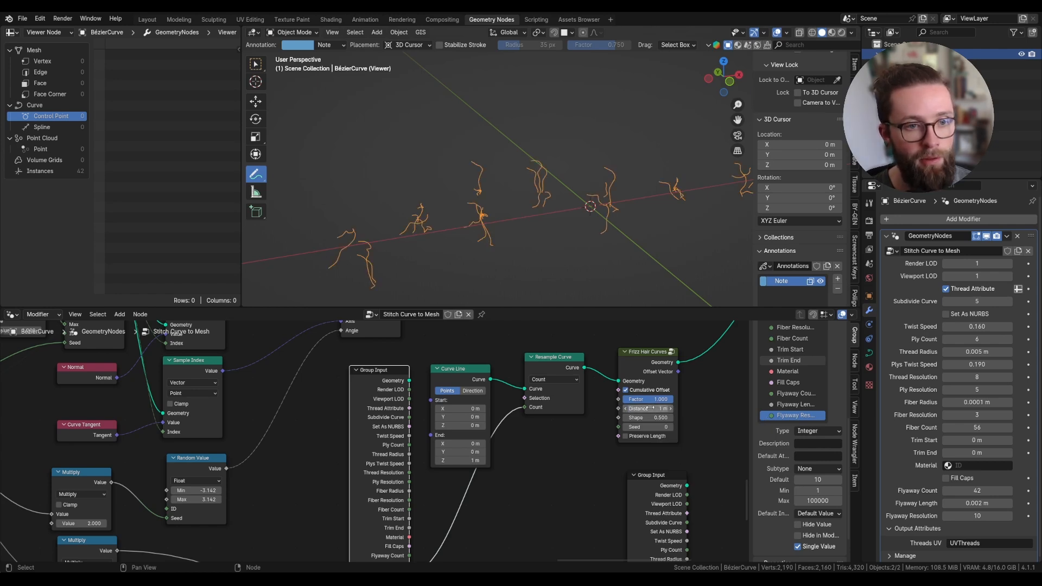
left_click(636, 437)
left_click_drag(977, 503, 987, 503)
Step: Expose the Frizz Hair Curves Factor as a single-value group input named Flyaway Frizz
scroll(571, 374, "down", 3)
left_click_drag(443, 539, 609, 395)
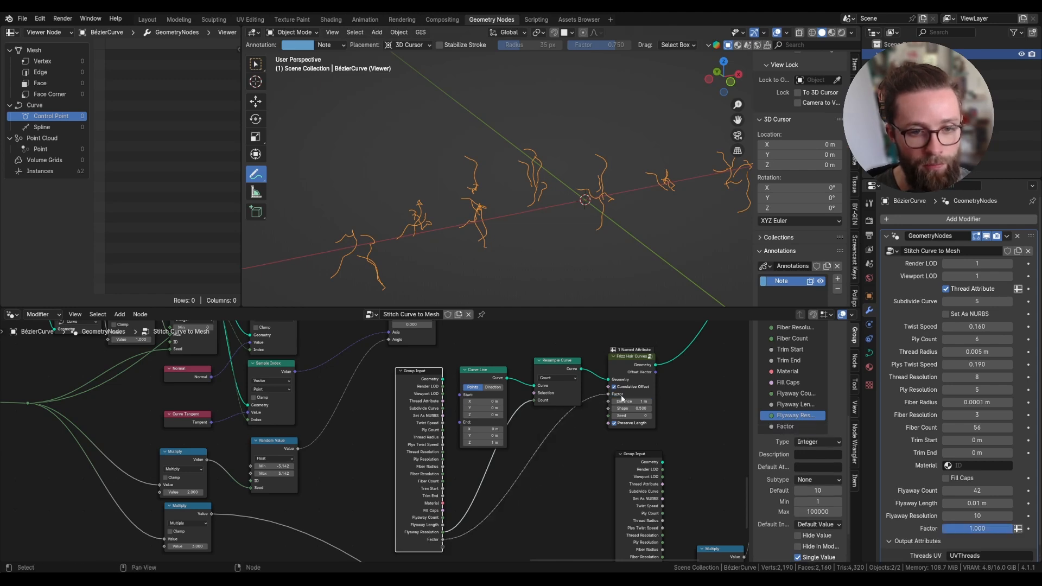
left_click(786, 426)
scroll(791, 402, "down", 3)
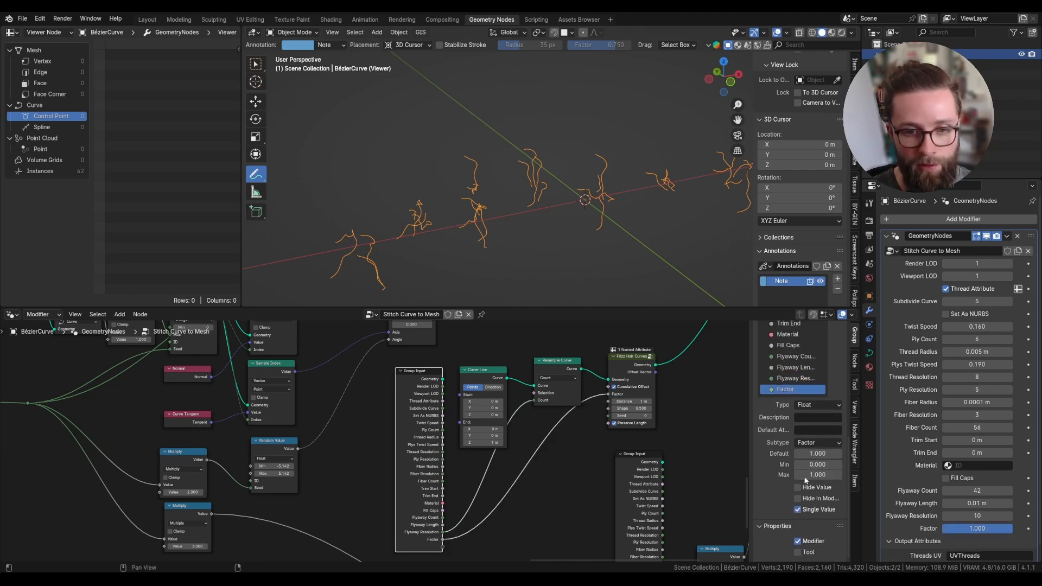
double_click(787, 389)
type("Flyaway F")
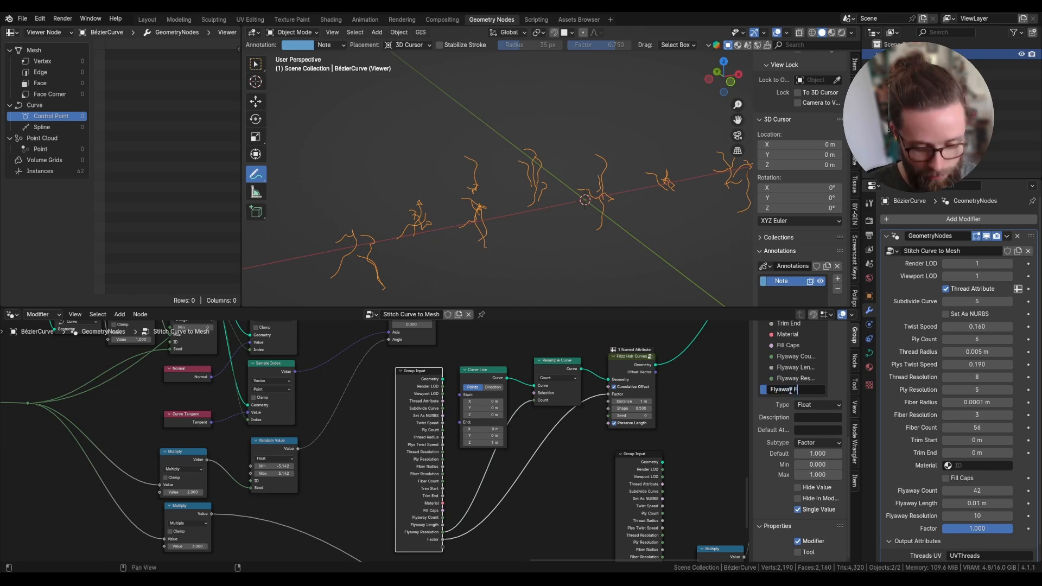
type("rizz")
key("Return")
Step: Make room and insert a Duplicate Elements node between Resample Curve and Frizz Hair Curves, with its domain set to Spline
middle_click_drag(547, 205, 485, 190)
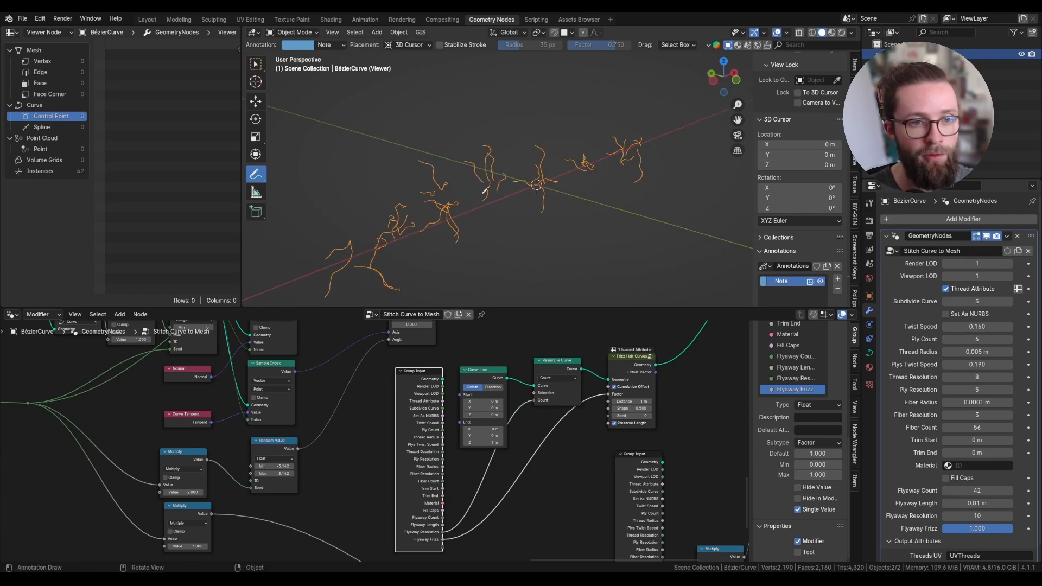
middle_click_drag(669, 409, 560, 426)
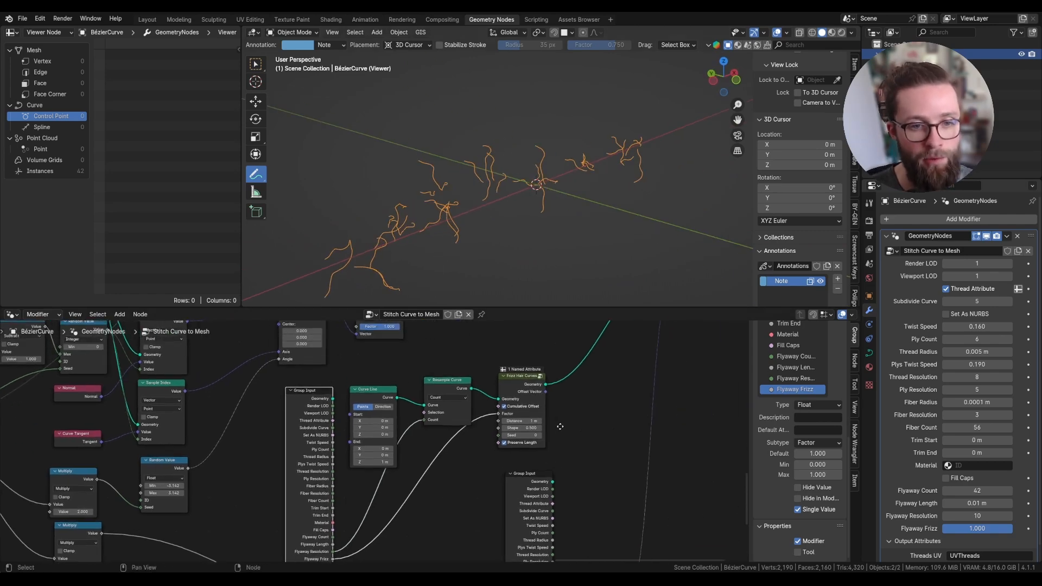
scroll(545, 426, "down", 4)
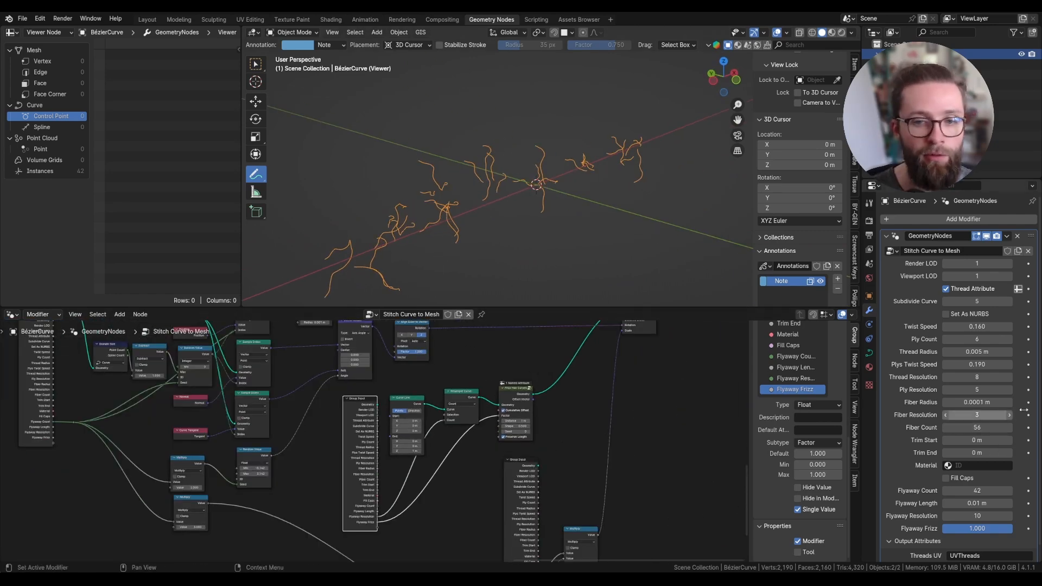
scroll(381, 414, "up", 2)
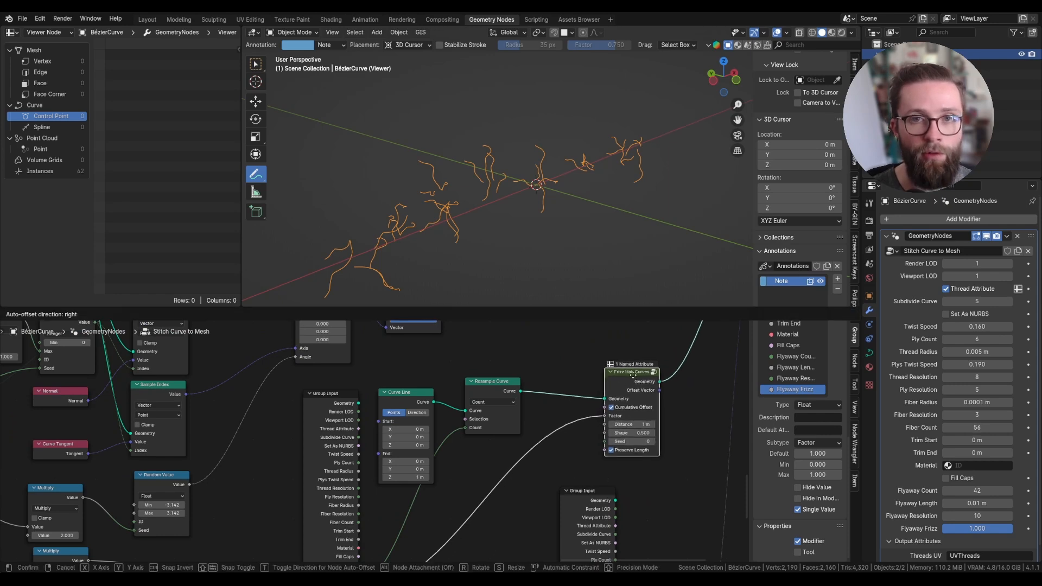
scroll(567, 379, "up", 1)
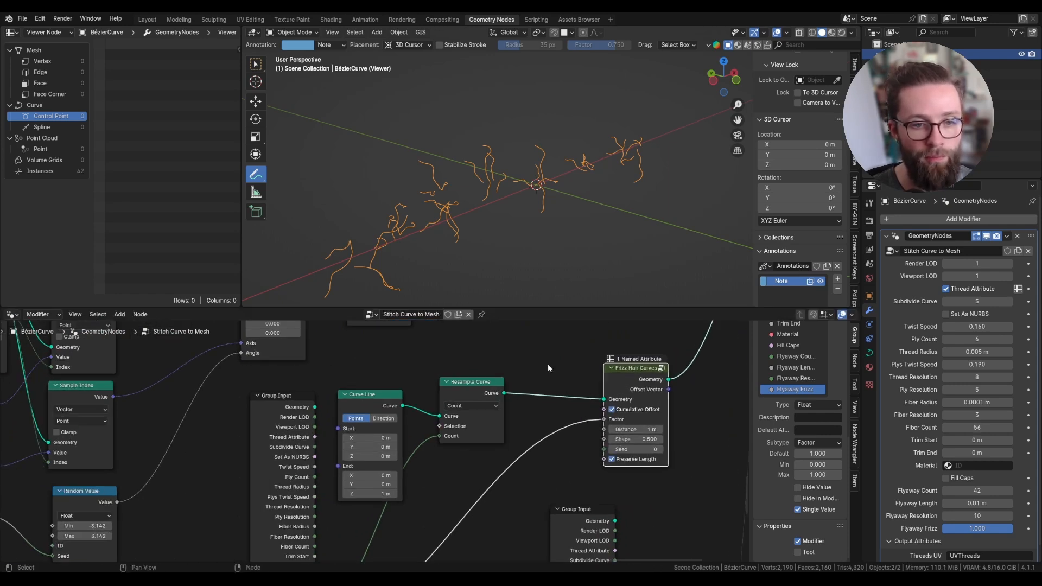
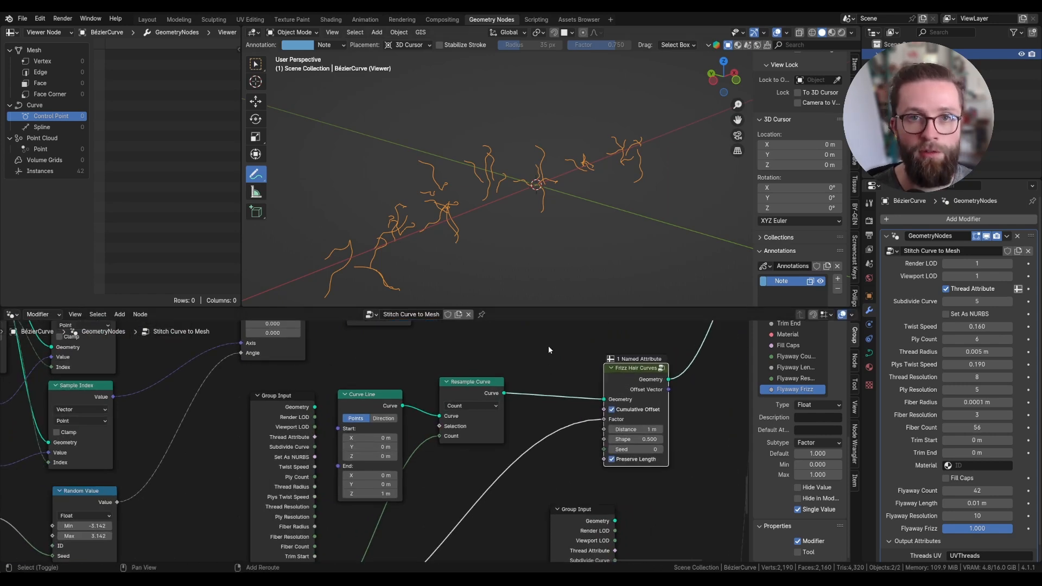
key("shift+a")
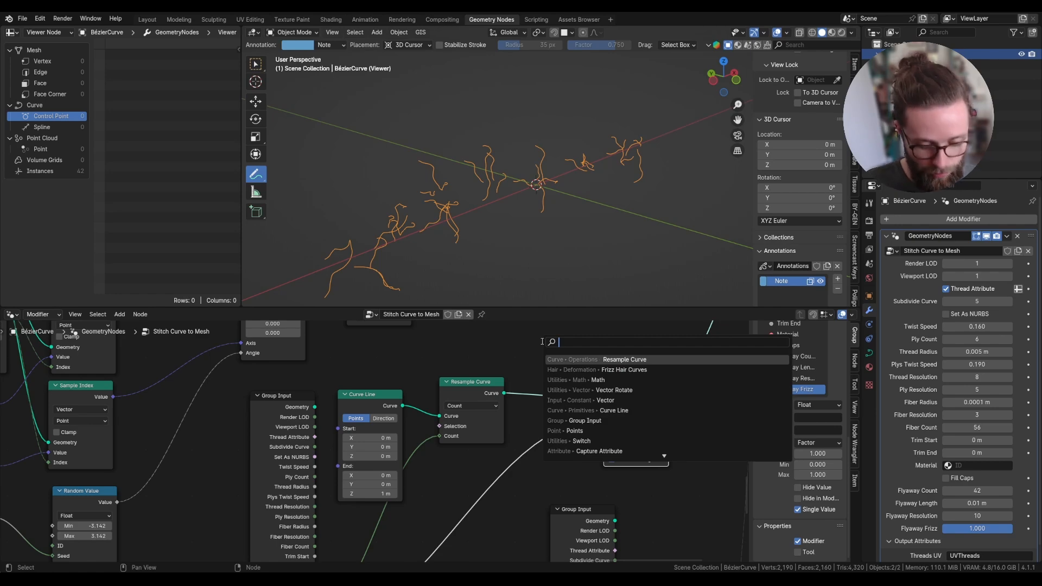
type("dupp")
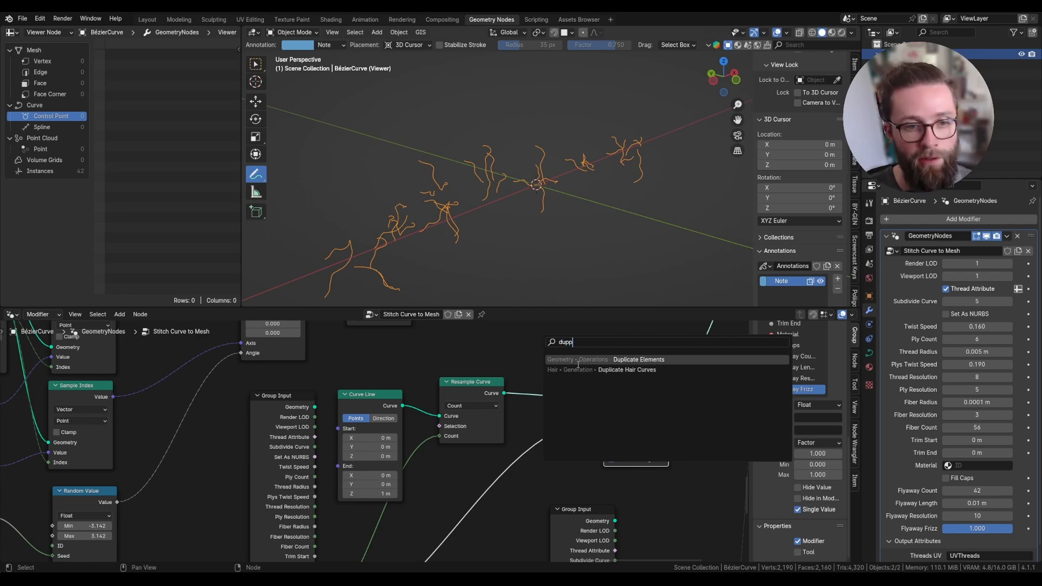
key("Return")
left_click(523, 354)
left_click(456, 414)
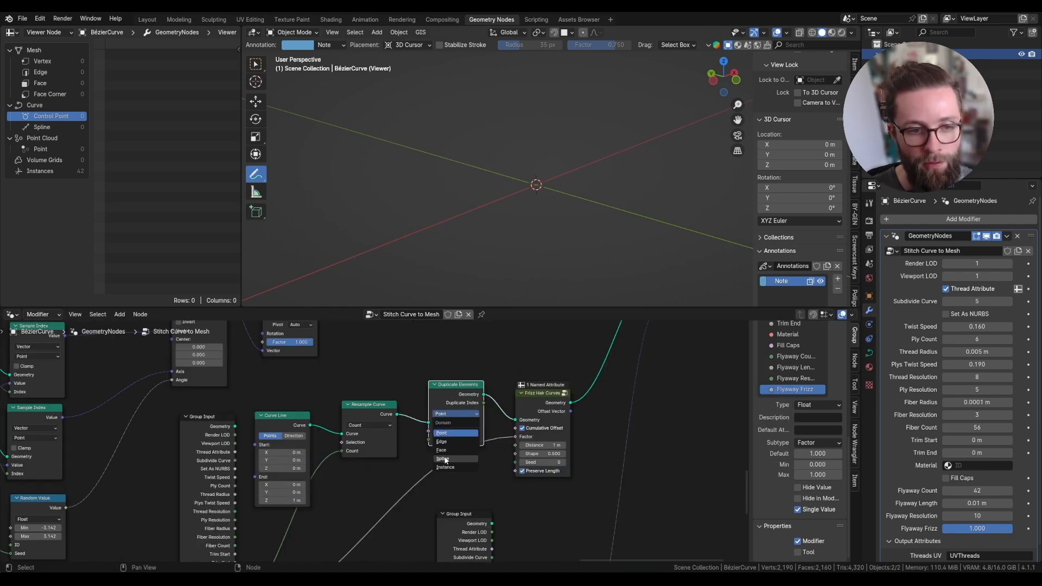
left_click(445, 460)
Step: Expose the Duplicate Elements Amount as a new group input named Flyaway Types
middle_click_drag(291, 548, 370, 464)
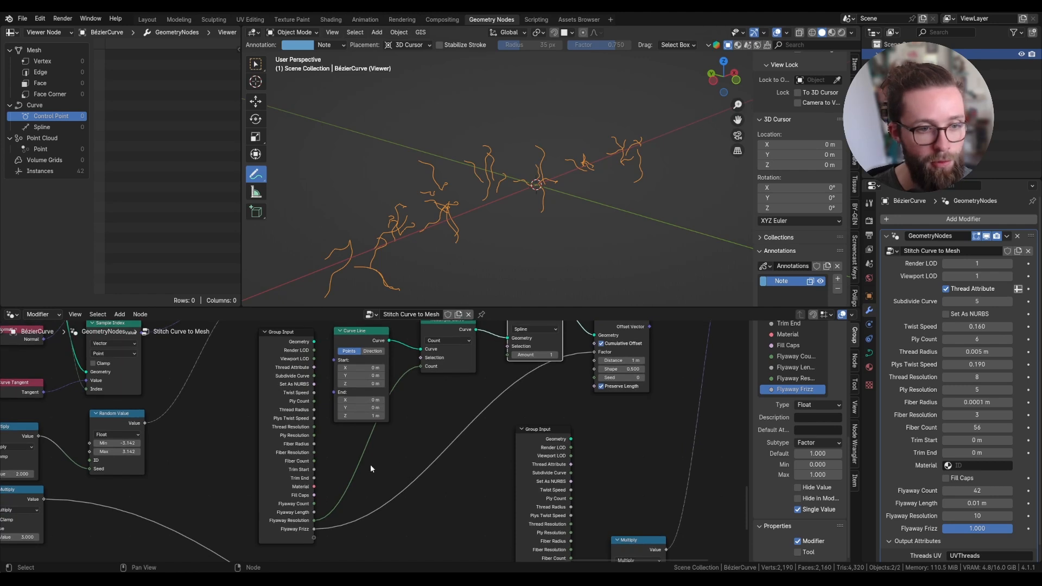
left_click_drag(314, 537, 508, 355)
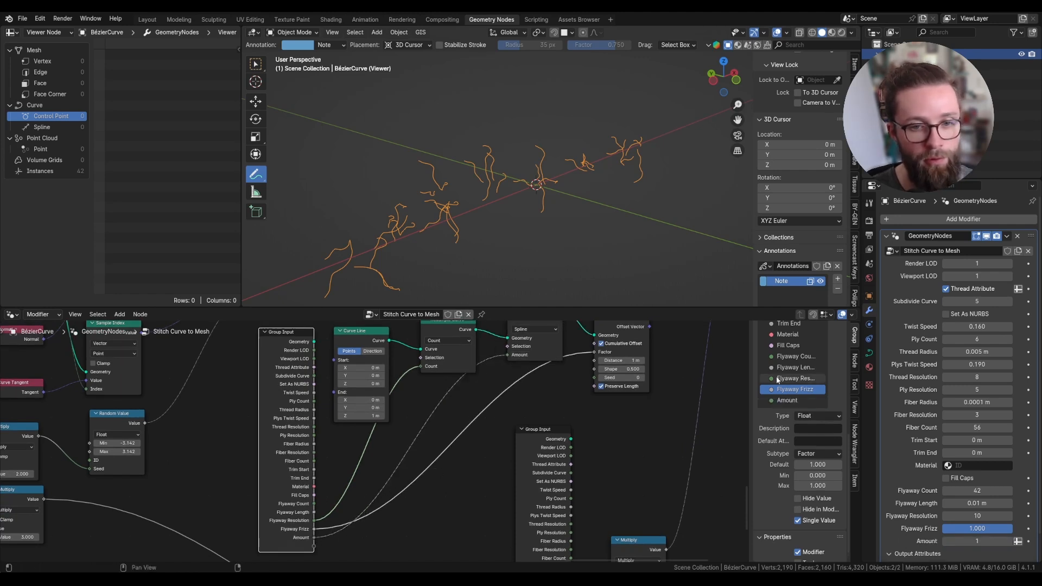
left_click(786, 401)
double_click(786, 401)
type("Flyaway")
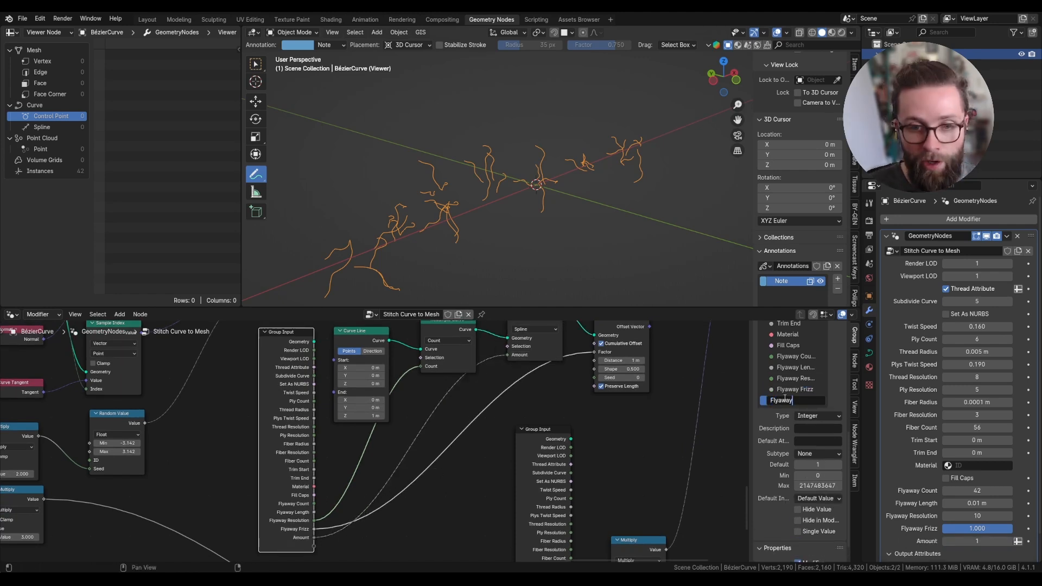
type(" Types")
key("Return")
Step: Make the Flyaway Types input a single value with a minimum of 1
left_click(803, 532)
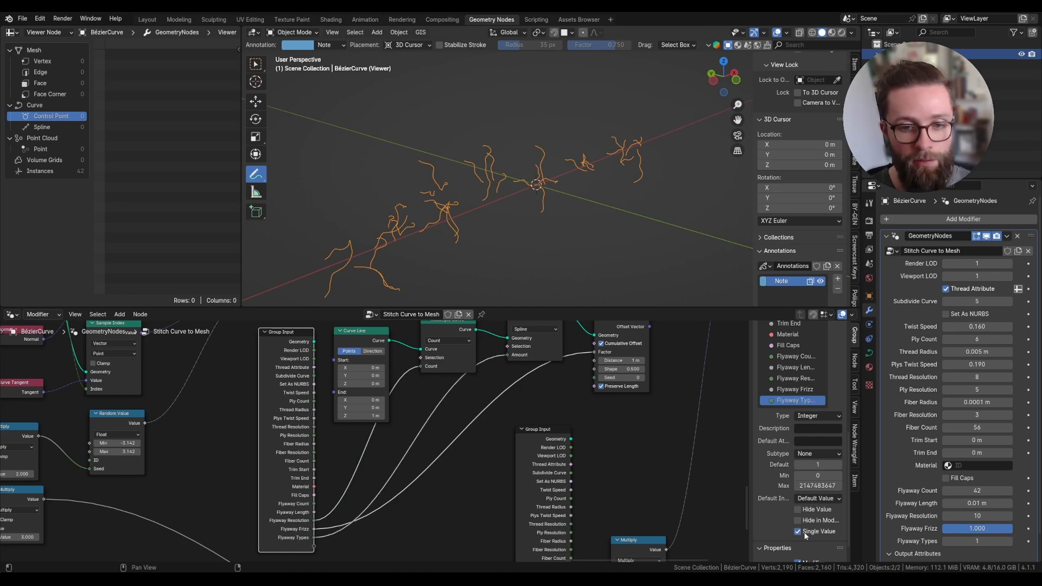
left_click(824, 476)
type("1")
key("Return")
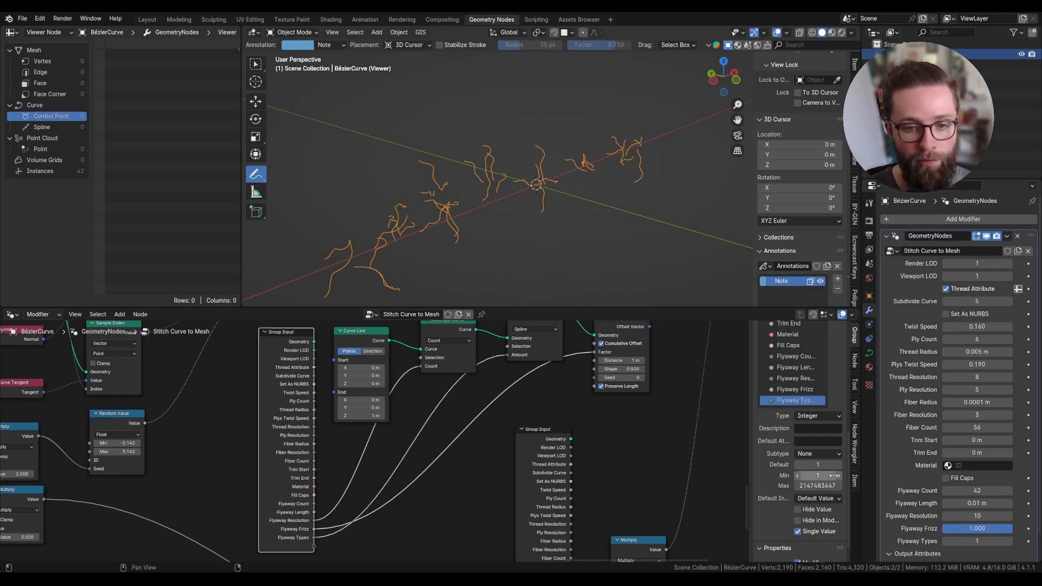
Step: Set the modifier's Flyaway Types to 4 and inspect the duplicated fibers in the viewport
scroll(328, 485, "down", 1)
scroll(510, 386, "up", 1)
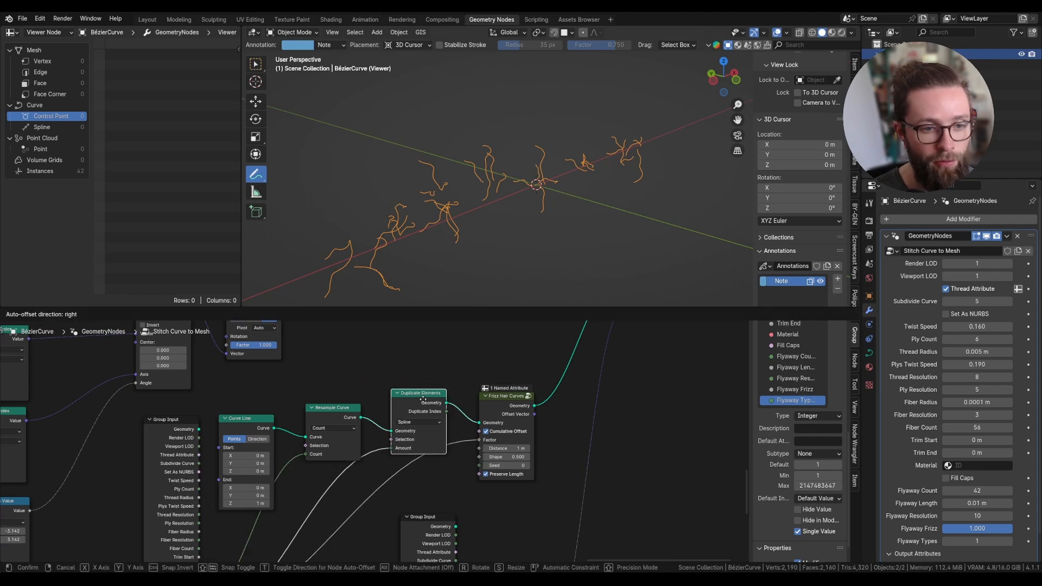
left_click_drag(992, 538, 1006, 538)
middle_click_drag(488, 271, 439, 205)
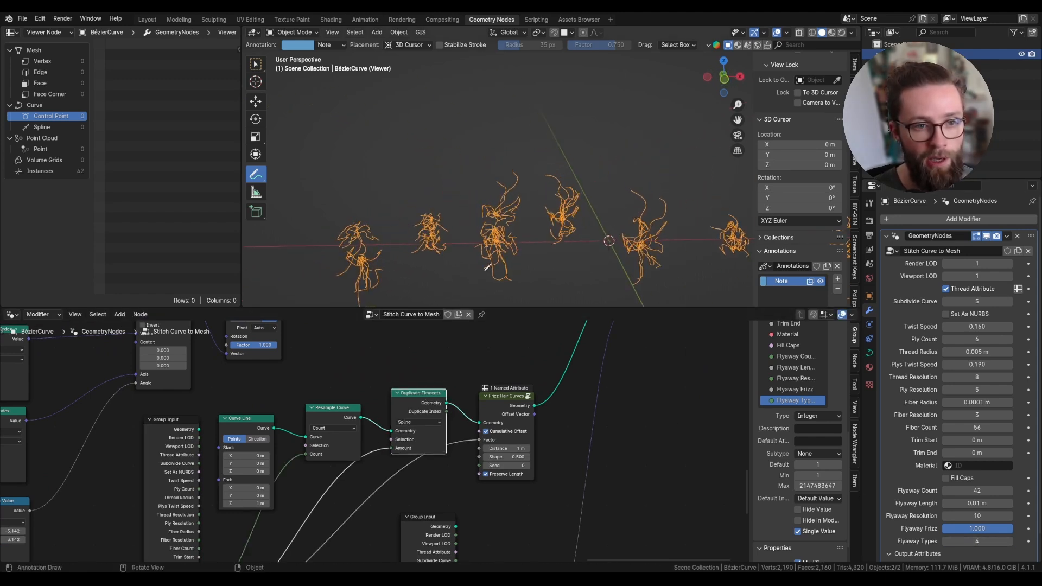
Step: Move the Frizz Hair Curves and Duplicate Elements nodes closer to the Resample Curve node
scroll(574, 370, "down", 1)
middle_click_drag(514, 399, 467, 433)
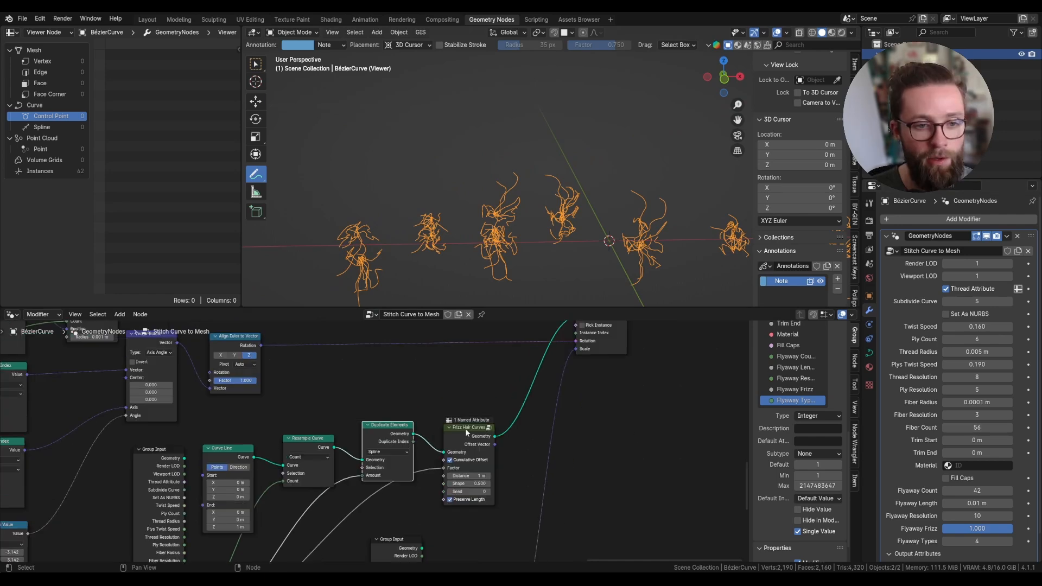
left_click_drag(466, 430, 451, 431)
left_click_drag(386, 428, 377, 434)
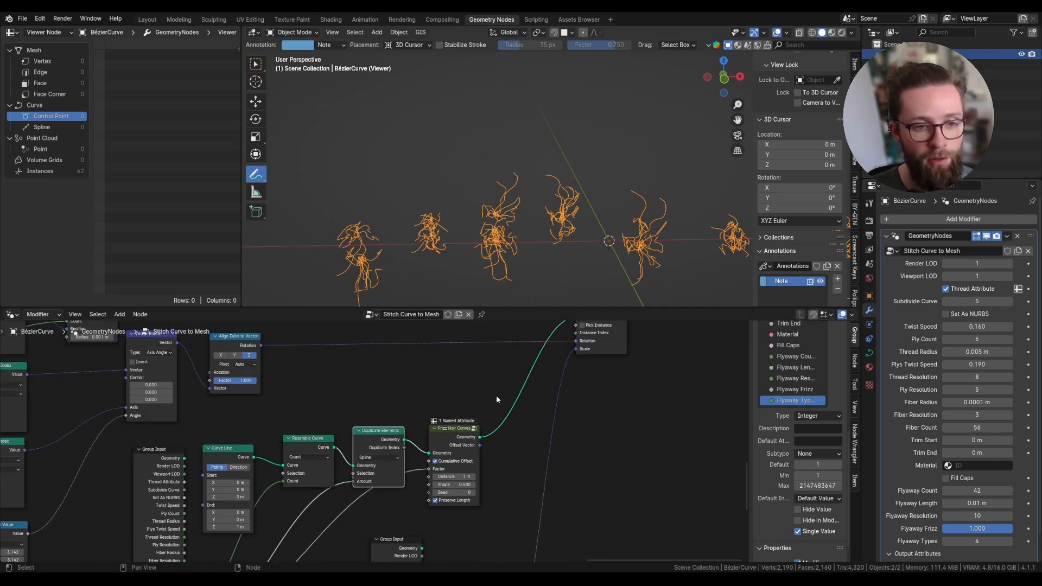
Step: Insert a Split to Instances node between Frizz Hair Curves and Instance on Points, with its domain set to Spline
key("shift+a")
key("Escape")
key("shift+a")
type("split")
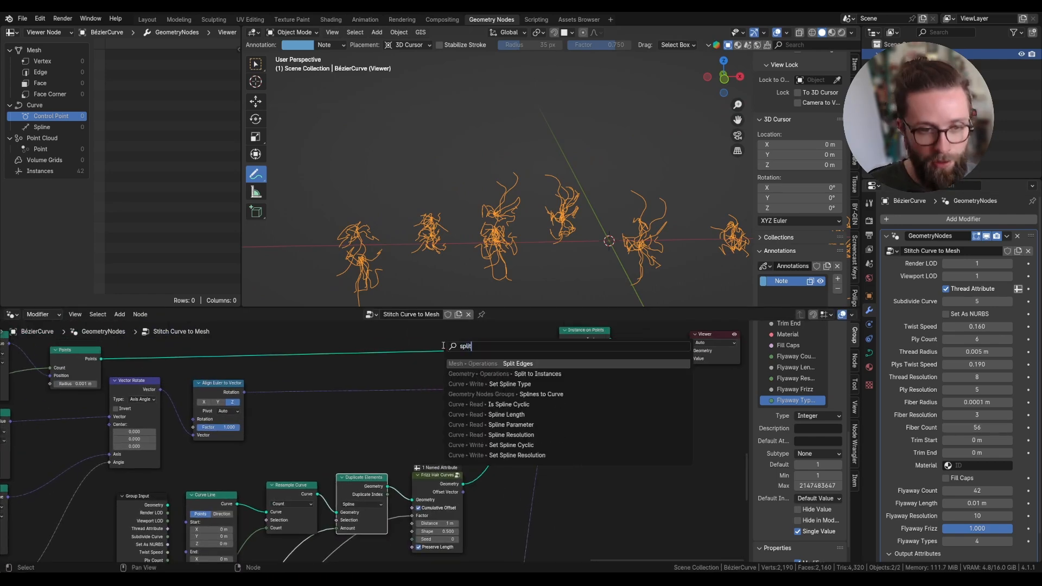
type(" s")
key("Down")
key("Return")
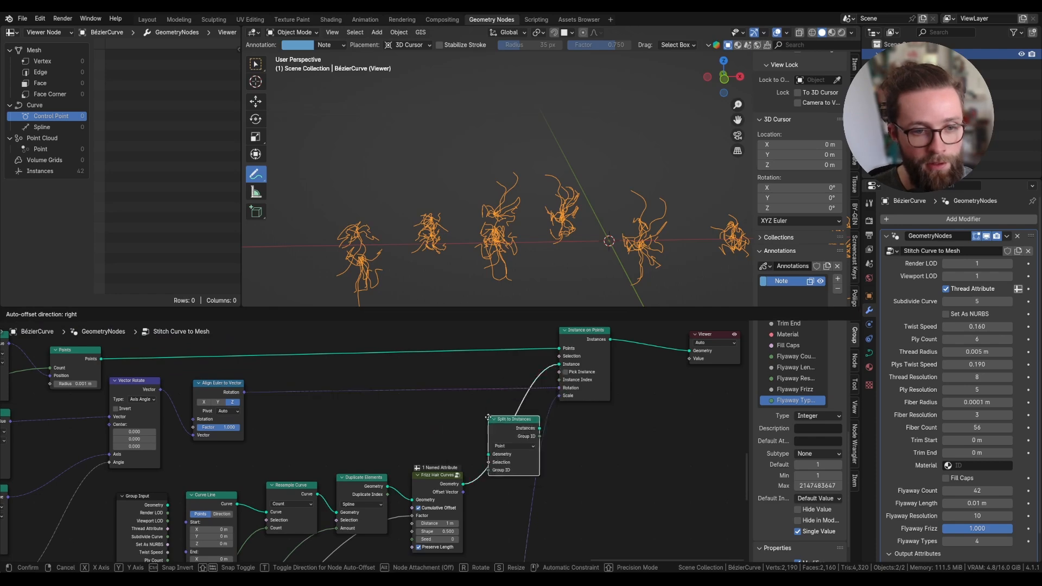
left_click(478, 427)
left_click(513, 442)
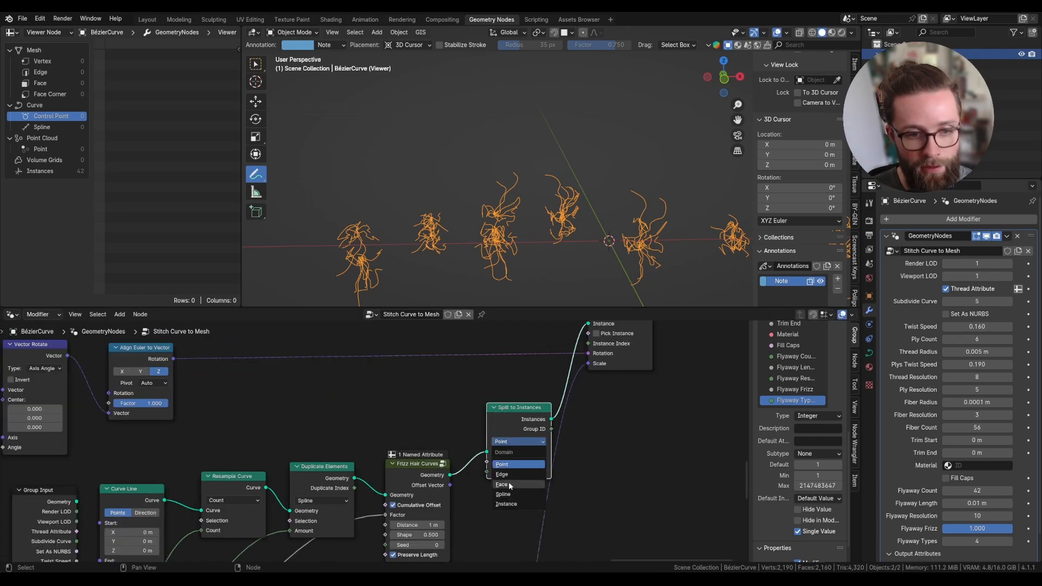
left_click(505, 494)
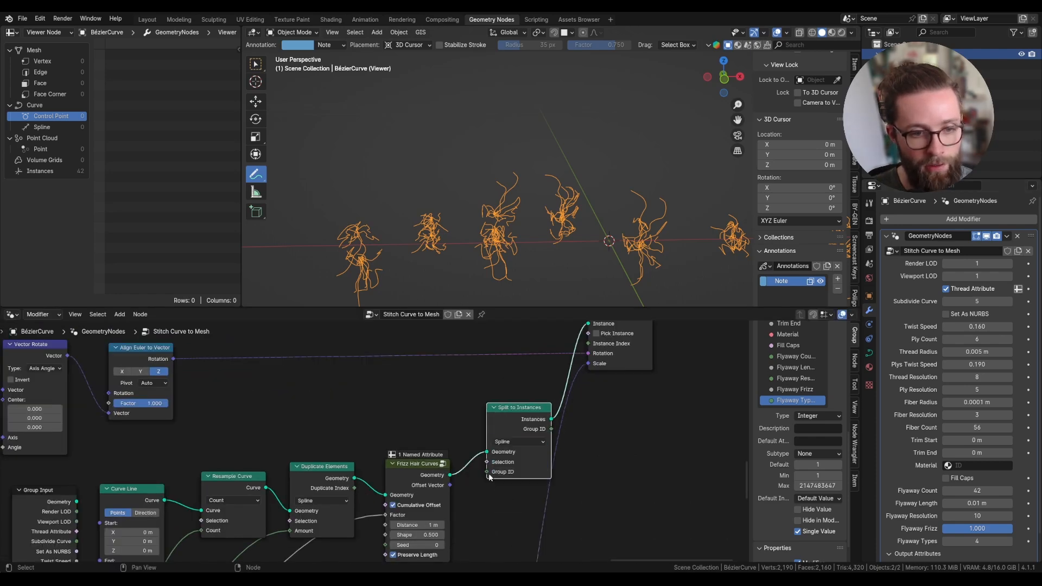
Step: Add an Index node and connect it to the Group ID of Split to Instances
left_click_drag(487, 472, 479, 491)
type("index")
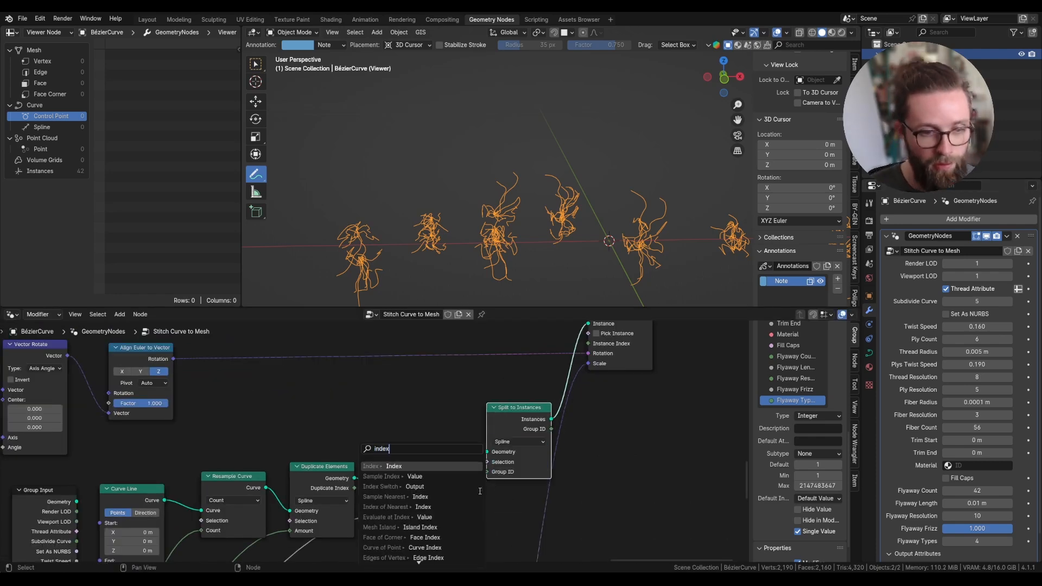
key("Down")
key("Up")
key("Return")
left_click(464, 555)
Step: Enable Pick Instance on the Instance on Points node
middle_click_drag(592, 360, 549, 394)
scroll(550, 395, "up", 1)
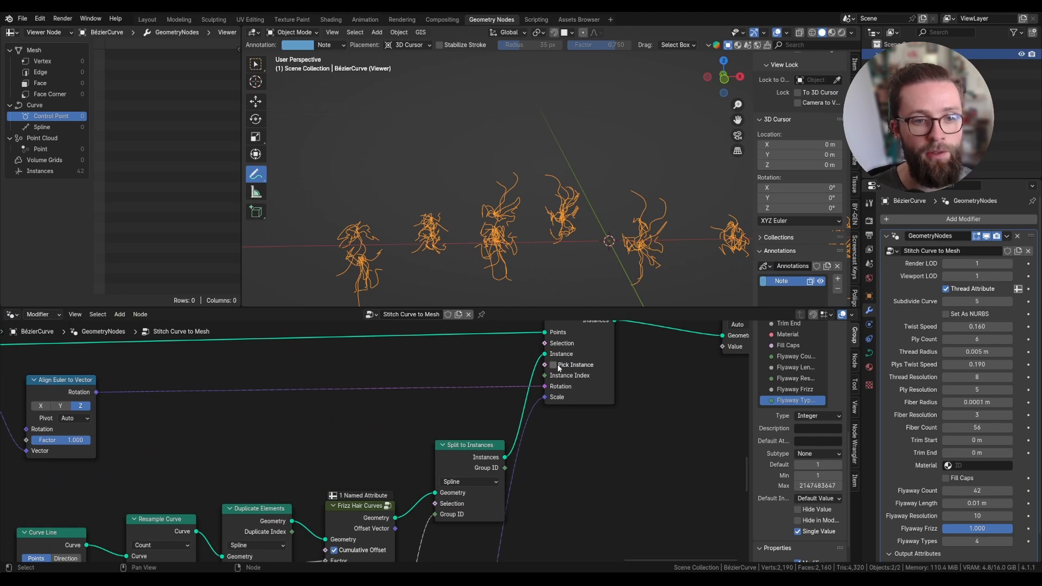
left_click(558, 367)
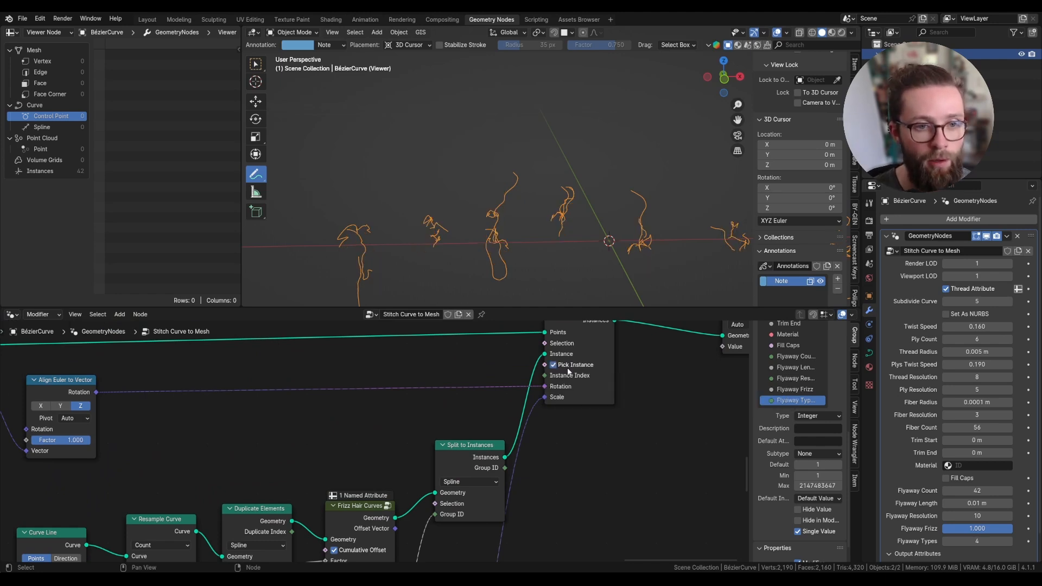
Step: Set the modifier's Flyaway Types value to 1
middle_click_drag(568, 371, 567, 418)
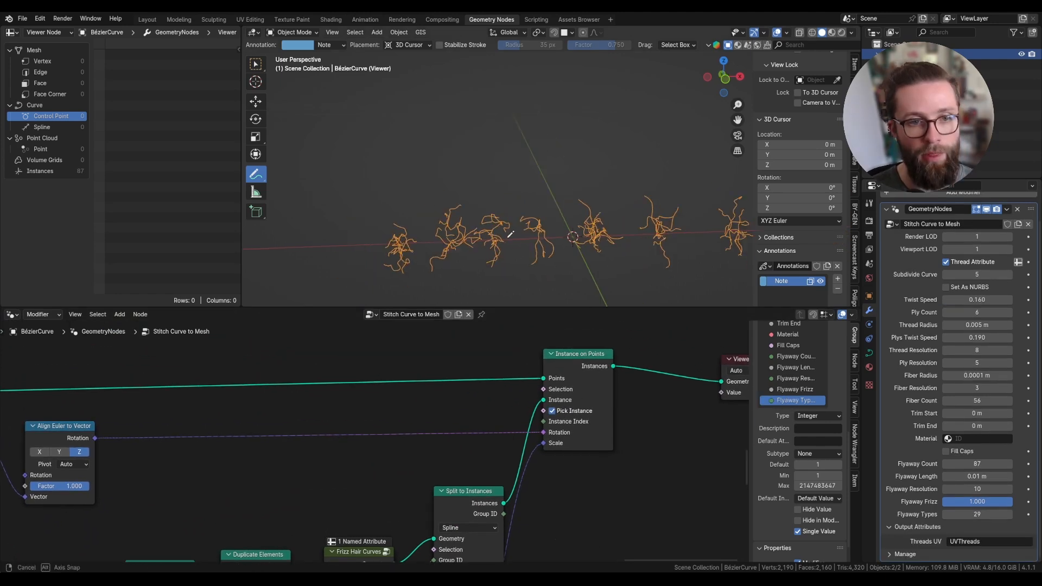
middle_click_drag(597, 239, 694, 271)
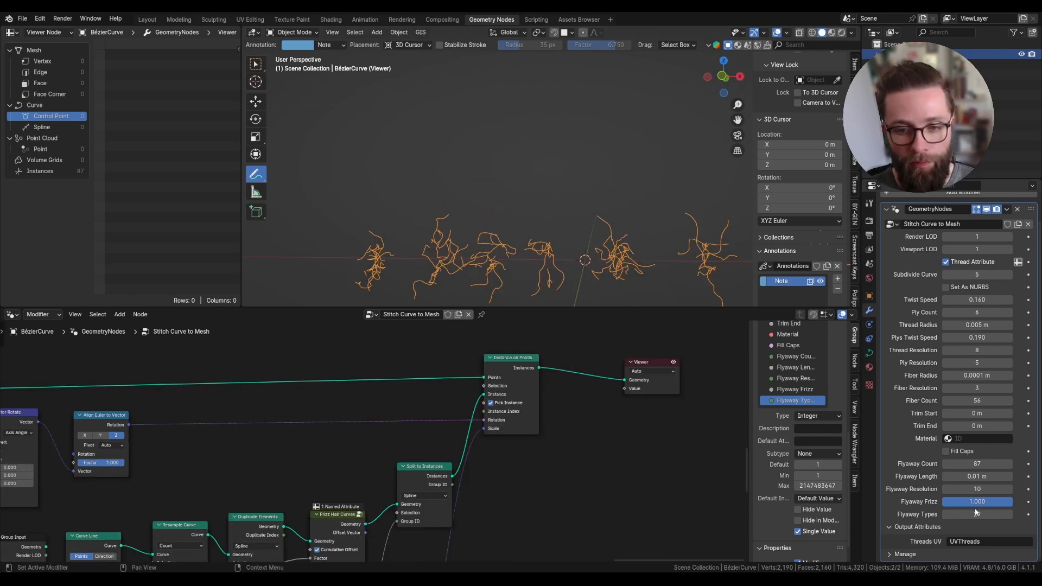
left_click(977, 513)
type("1")
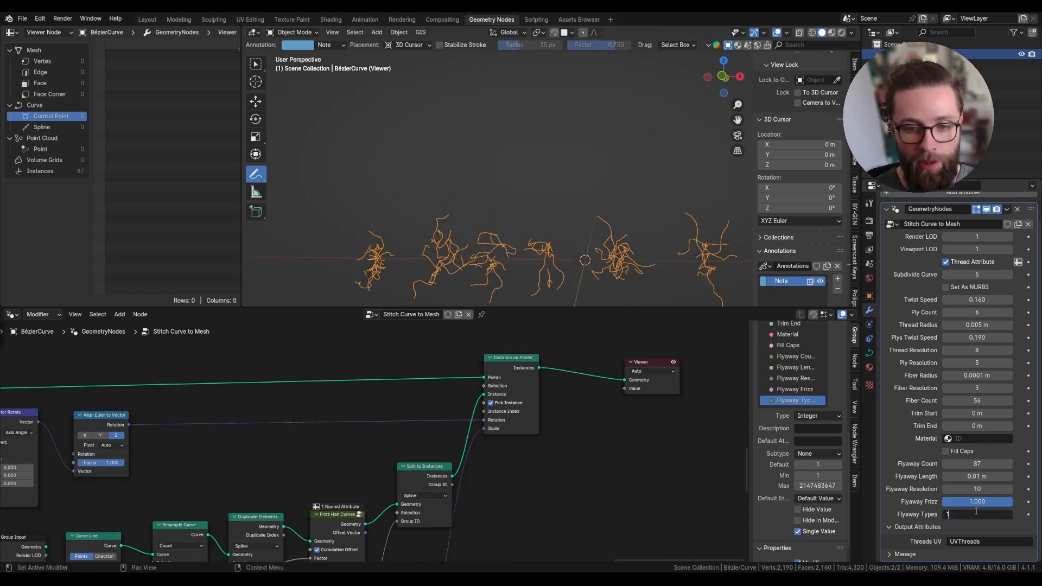
key("Return")
Step: Undo the annotation strokes drawn over the flyaway fibers in the viewport
middle_click_drag(551, 227, 605, 188)
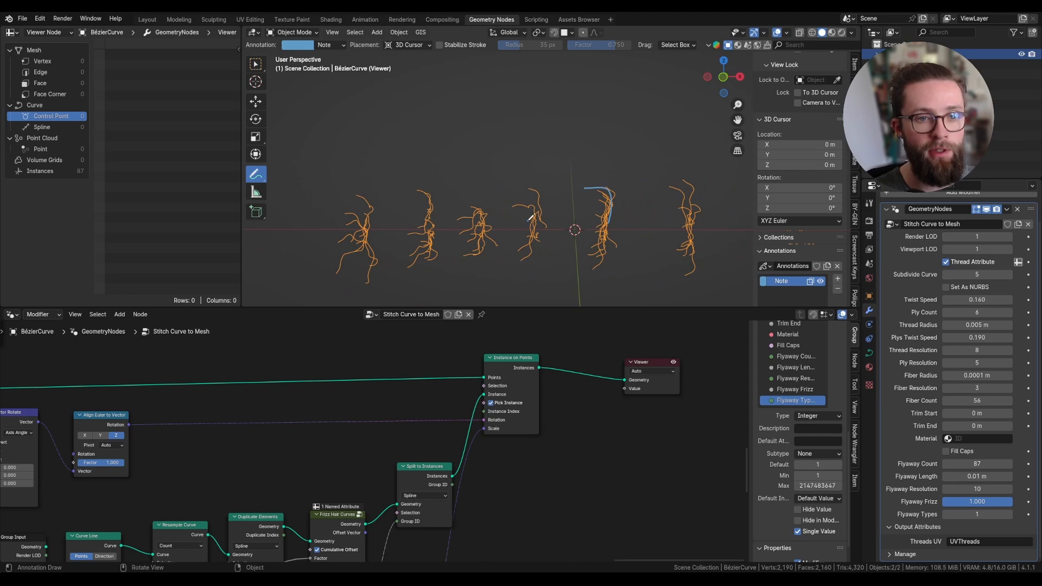
key("ctrl+z")
key("ctrl+z")
key("ctrl+z")
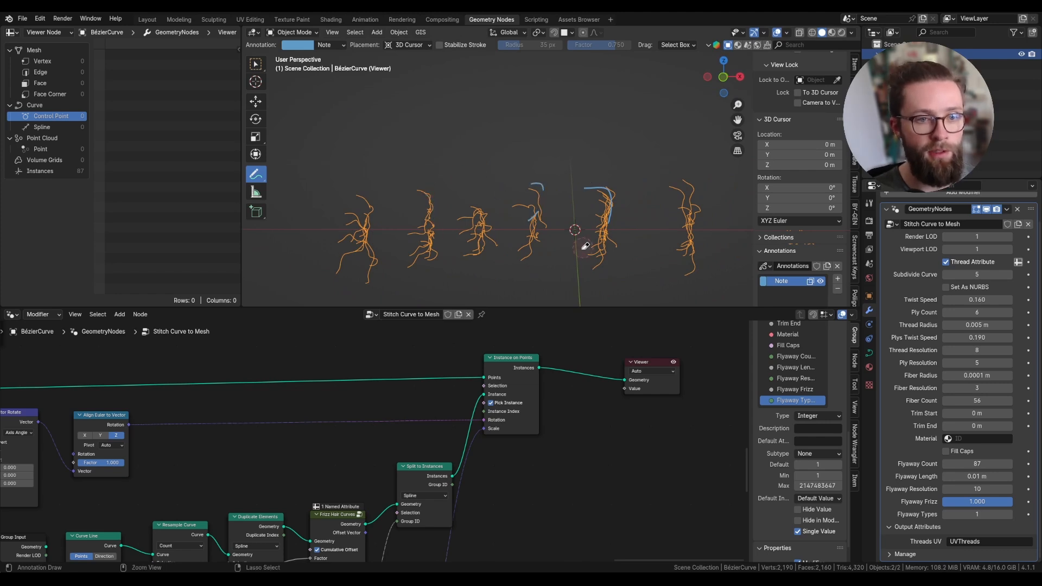
Step: Insert a Rotate Instances node between Instance on Points and the Viewer
left_click_drag(505, 427, 504, 440)
key("shift+a")
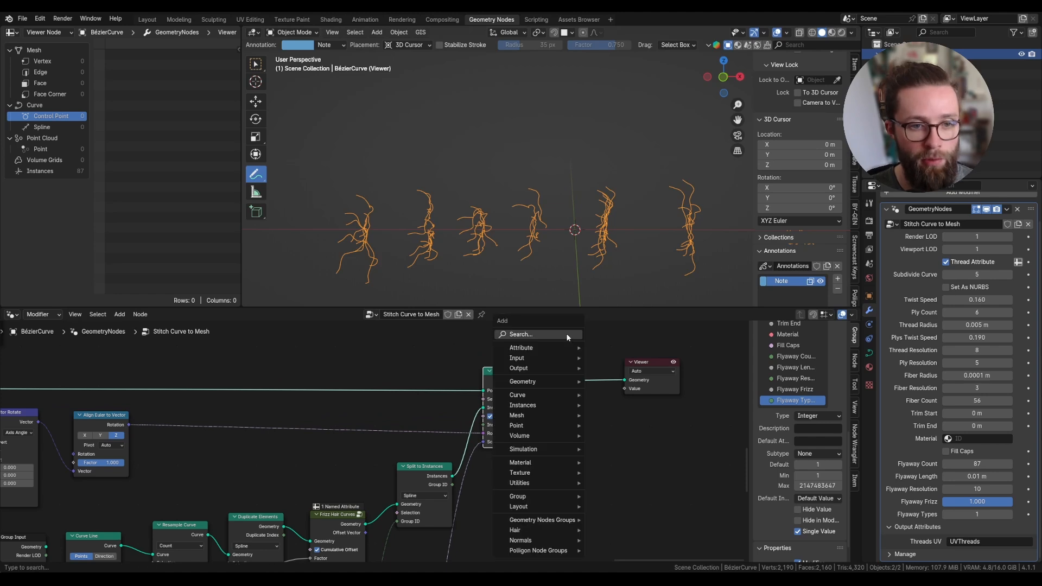
left_click(570, 335)
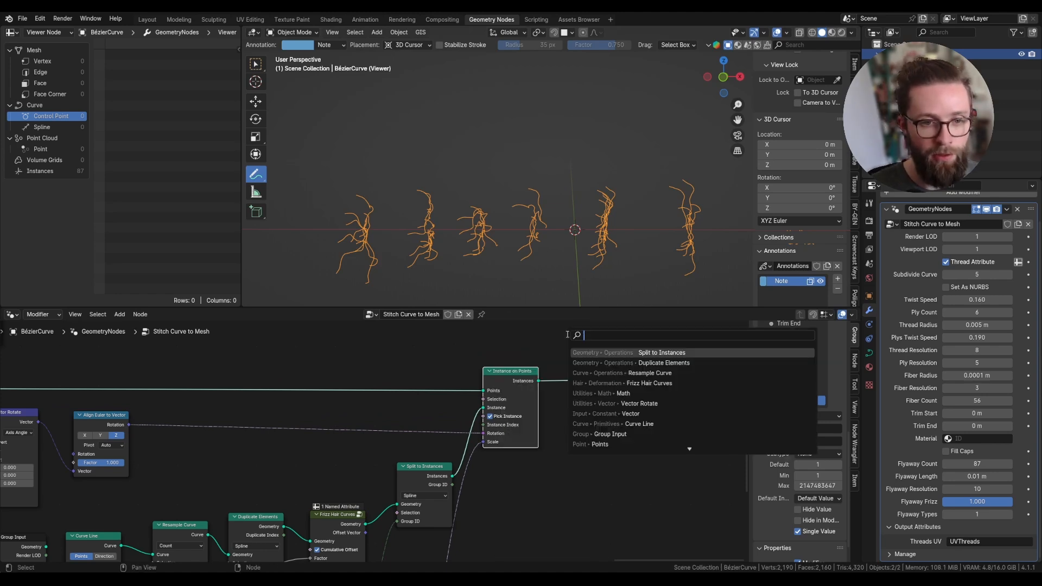
type("rotar")
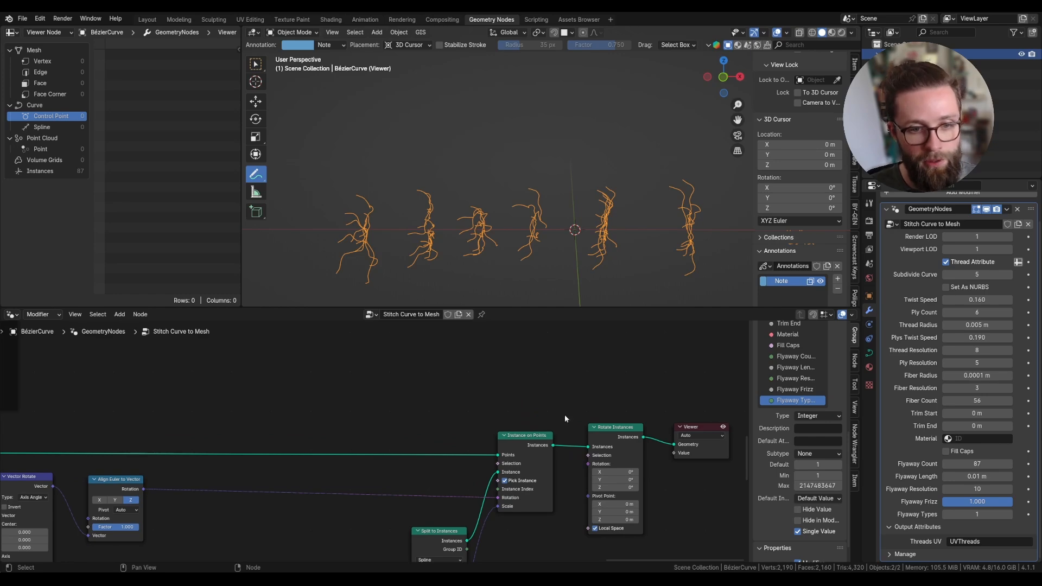
Step: Add a Random Value node above Instance on Points and set its data type to Vector
key("shift+a")
left_click(380, 323)
type("random")
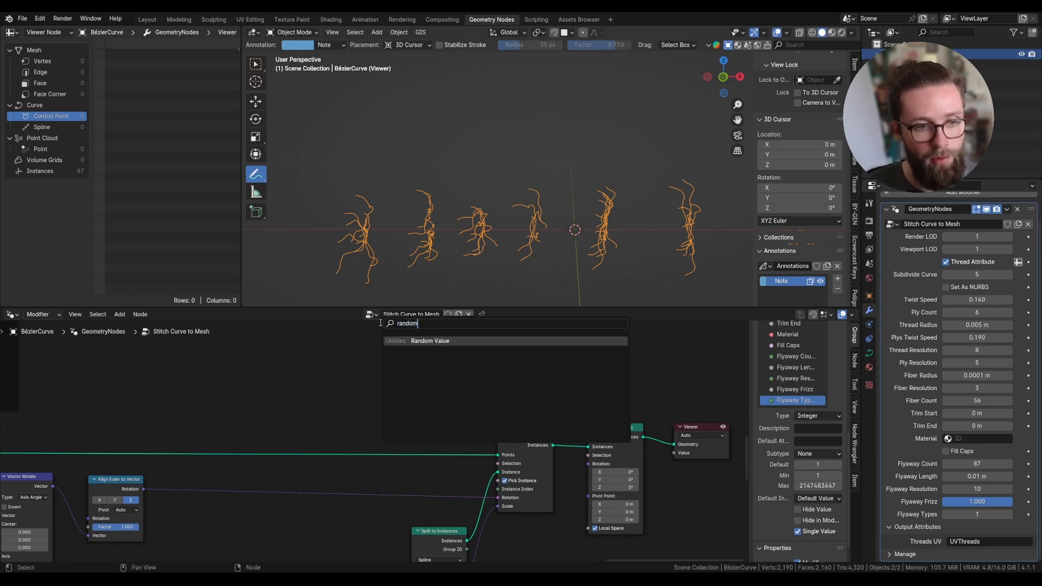
key("Return")
left_click(435, 340)
left_click(444, 362)
left_click(438, 398)
Step: Duplicate the Group Input node beside Random Value and expose Random Value's Min as a new group input
scroll(412, 403, "down", 5)
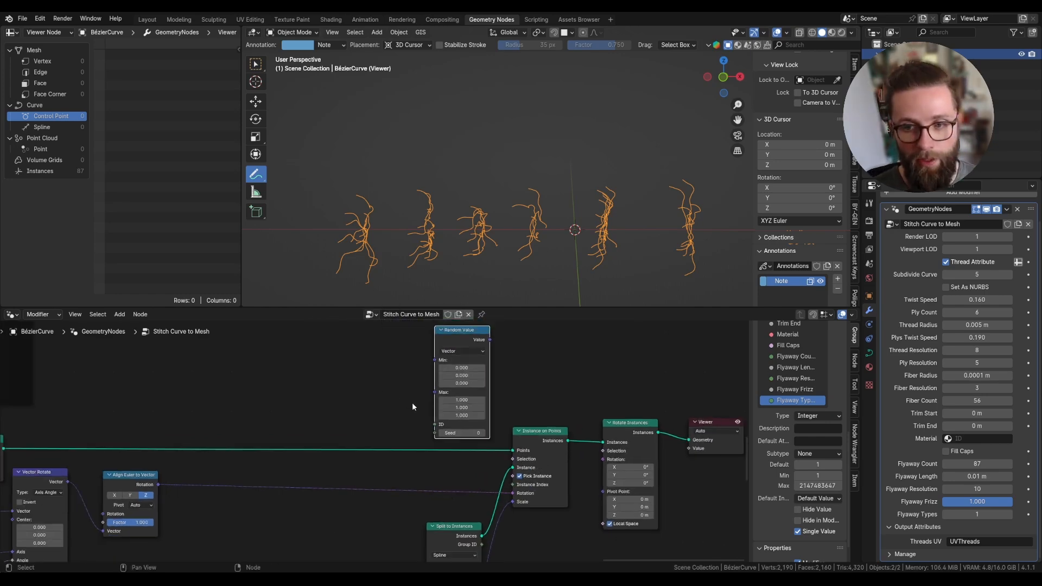
scroll(396, 409, "up", 1)
left_click(228, 514)
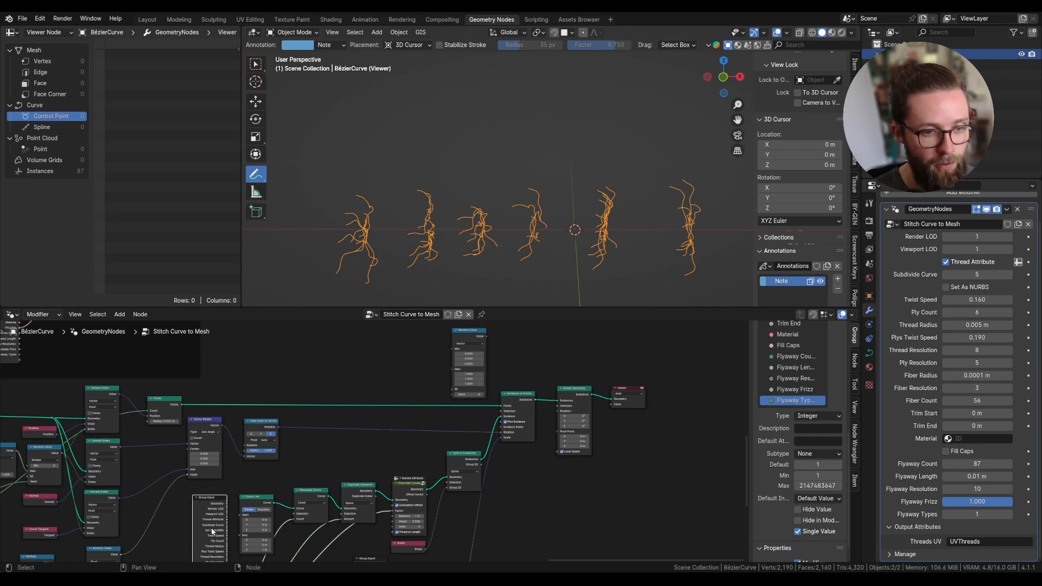
key("shift+d")
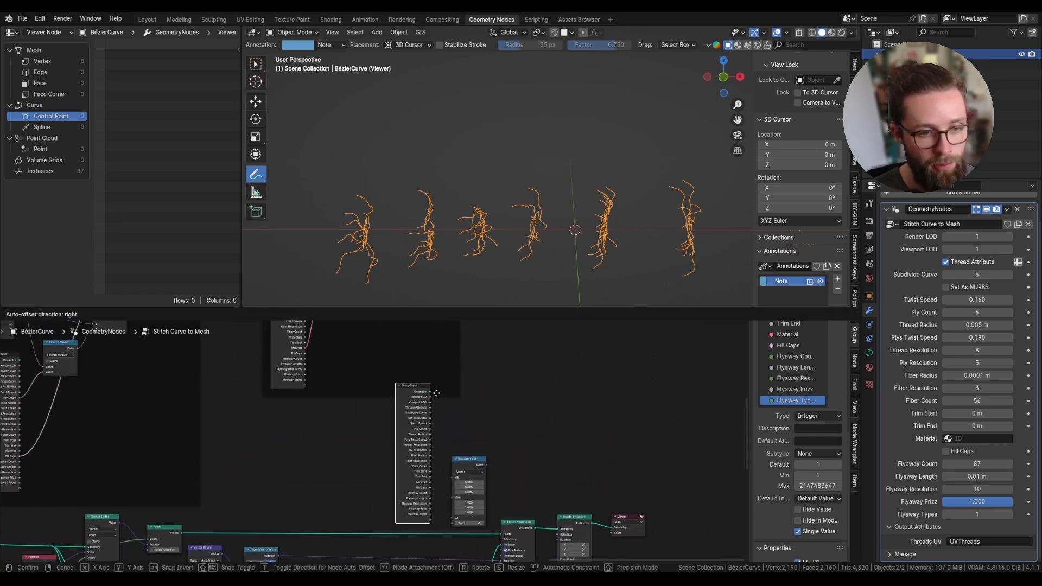
left_click(437, 393)
scroll(432, 488, "up", 5)
left_click_drag(449, 462, 429, 432)
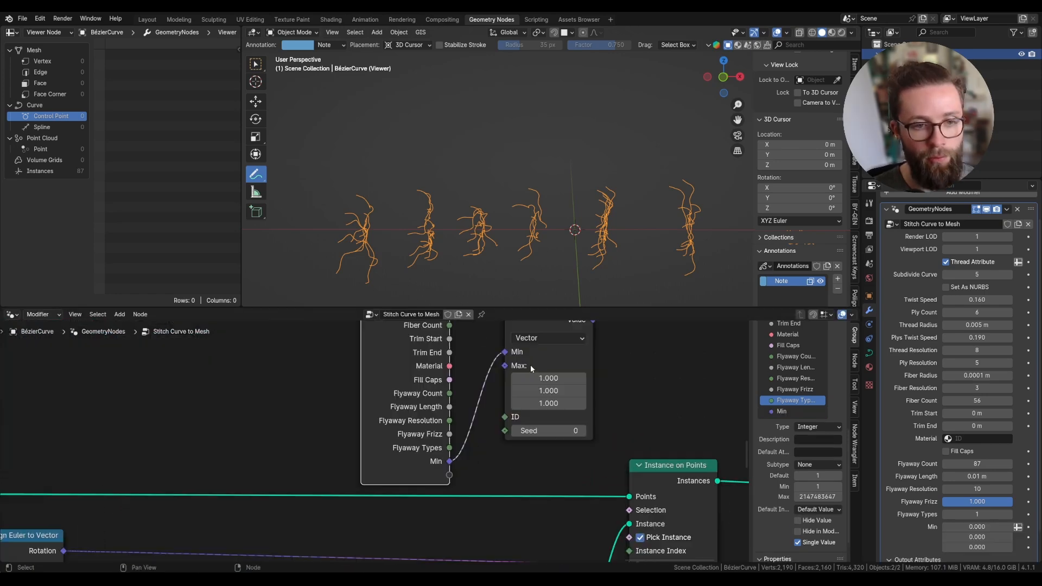
Step: Add a vector Scale node with scale -1, feeding the negated new group input into Random Value's Max
scroll(553, 397, "down", 3)
type("scal")
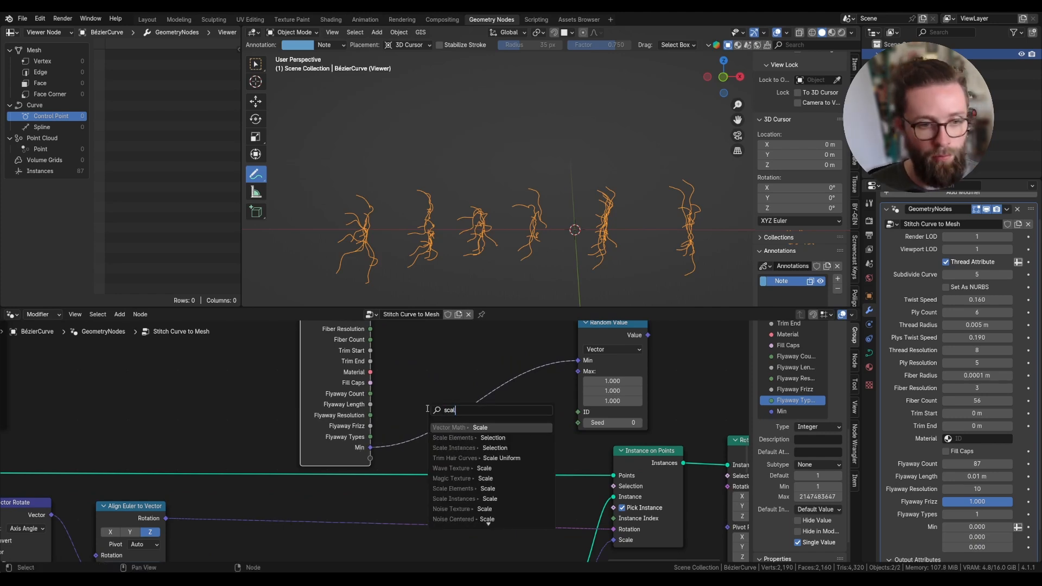
left_click(454, 428)
left_click(460, 430)
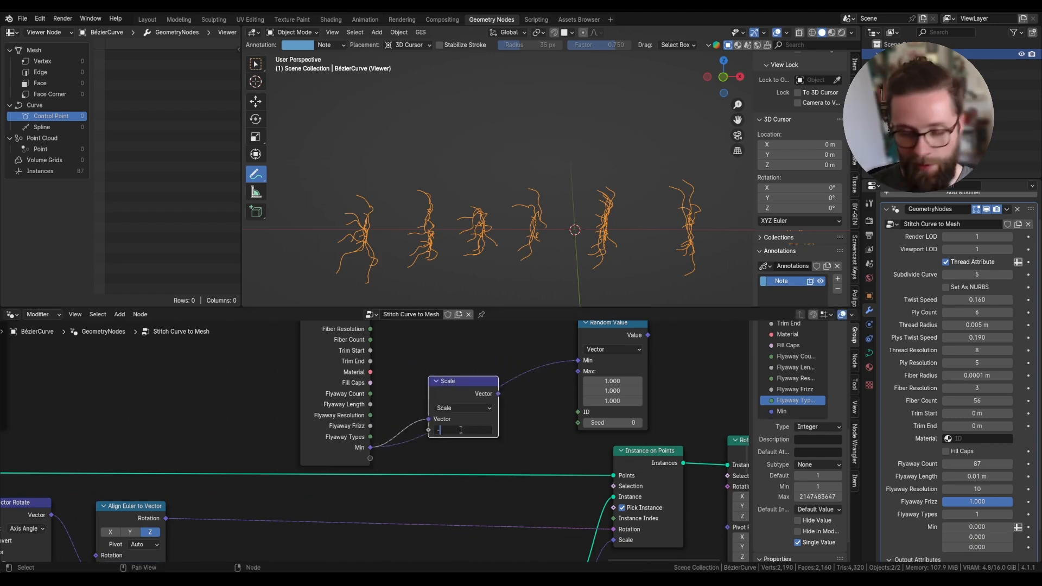
type("-1")
key("Return")
left_click_drag(497, 394, 530, 374)
Step: Rename the new vector group input to Flyaway Rotation and make it a single value
type("Flyaway Rotatio")
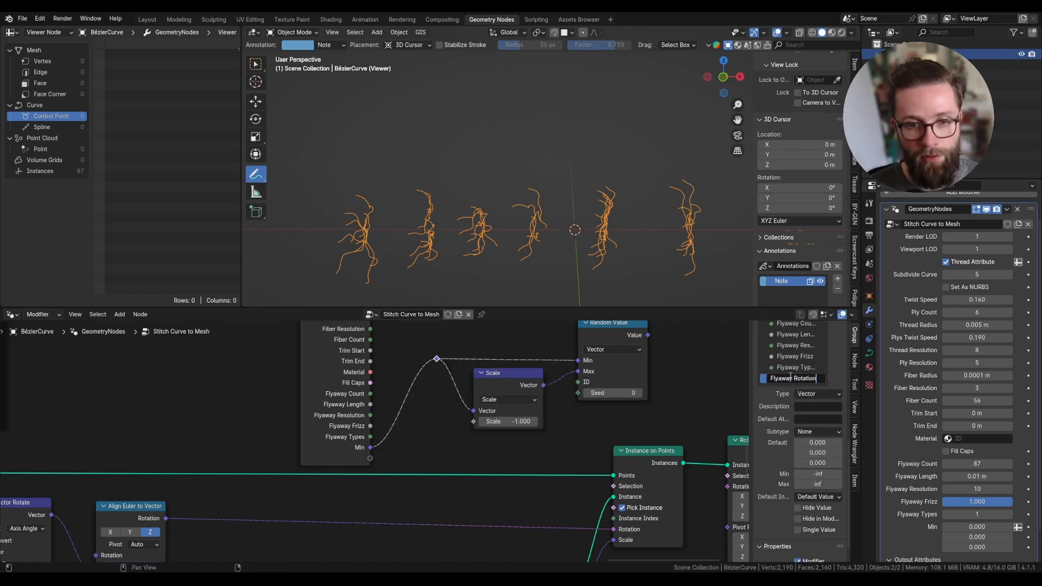
type("n")
key("Return")
left_click(797, 530)
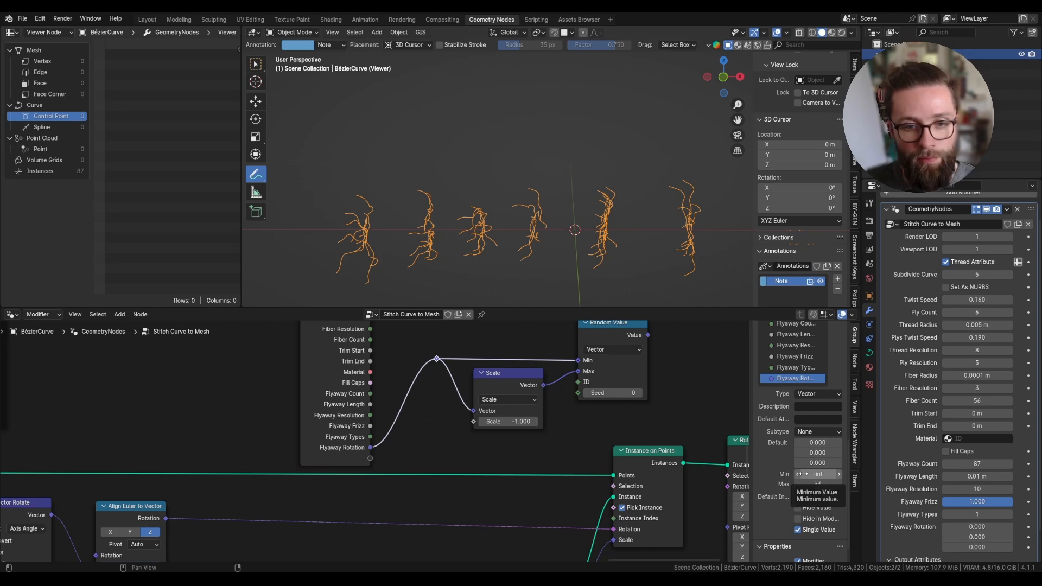
Step: Set Flyaway Rotation's default values to 0.2 on X and Y and pi on Z
left_click(815, 463)
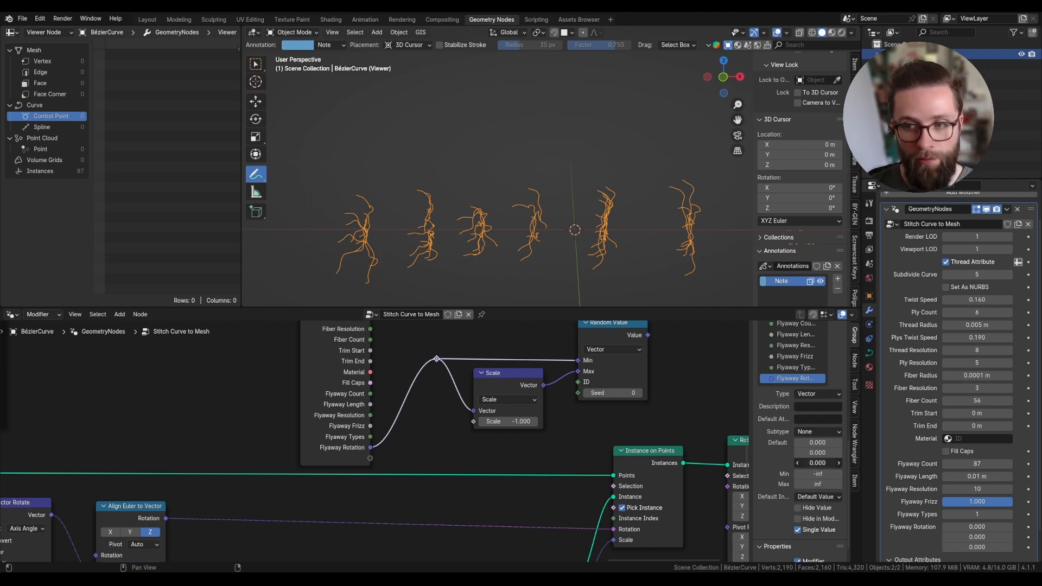
type("Pi")
key("Return")
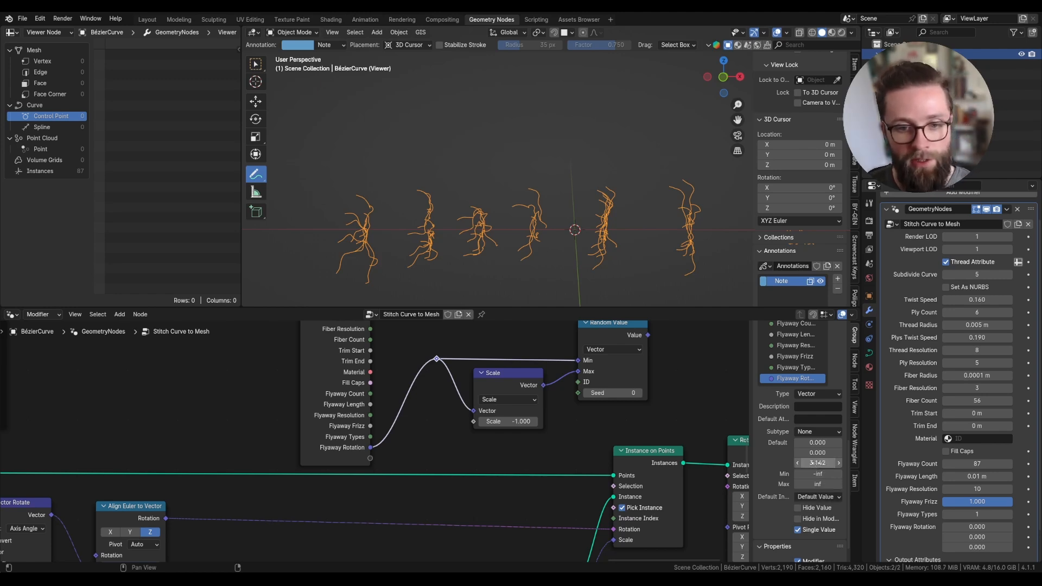
scroll(507, 432, "down", 2)
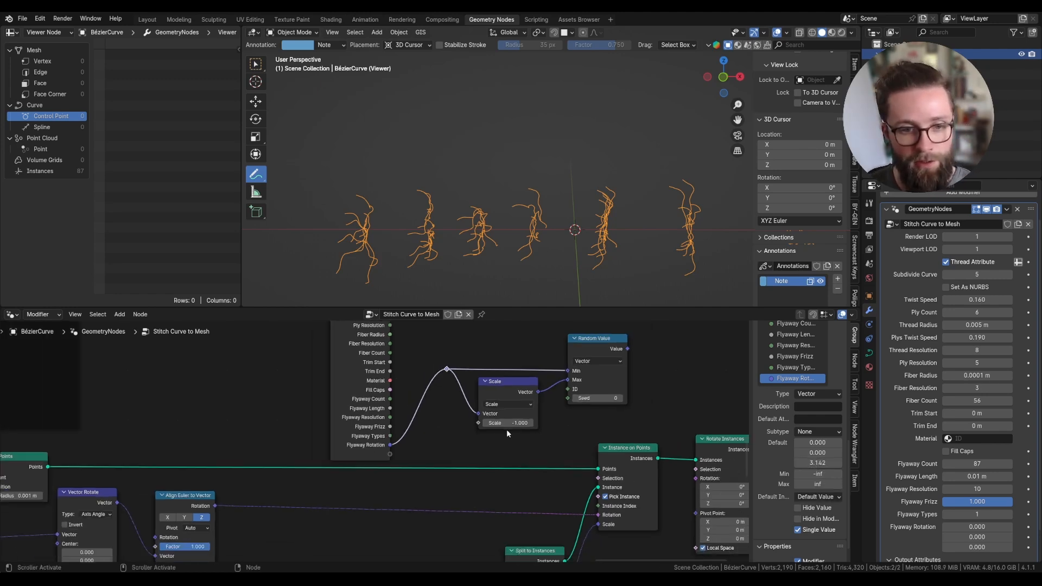
left_click(822, 442)
key("Return")
scroll(693, 425, "down", 1)
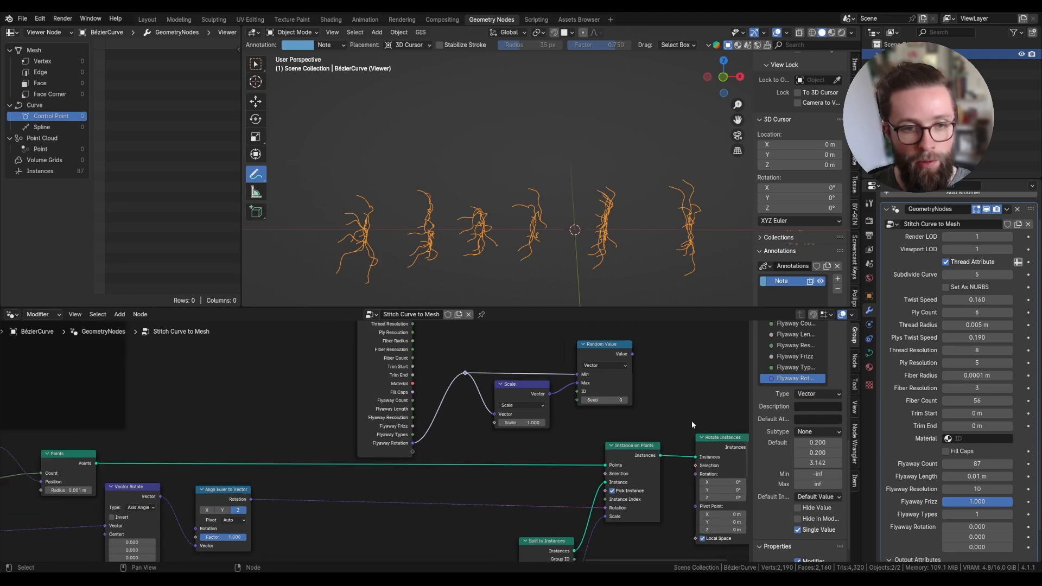
Step: Connect Random Value to the Rotation of Rotate Instances and reset the modifier's Flyaway Rotation to its defaults
middle_click_drag(676, 417, 516, 402)
scroll(487, 385, "down", 1)
left_click_drag(474, 343, 530, 451)
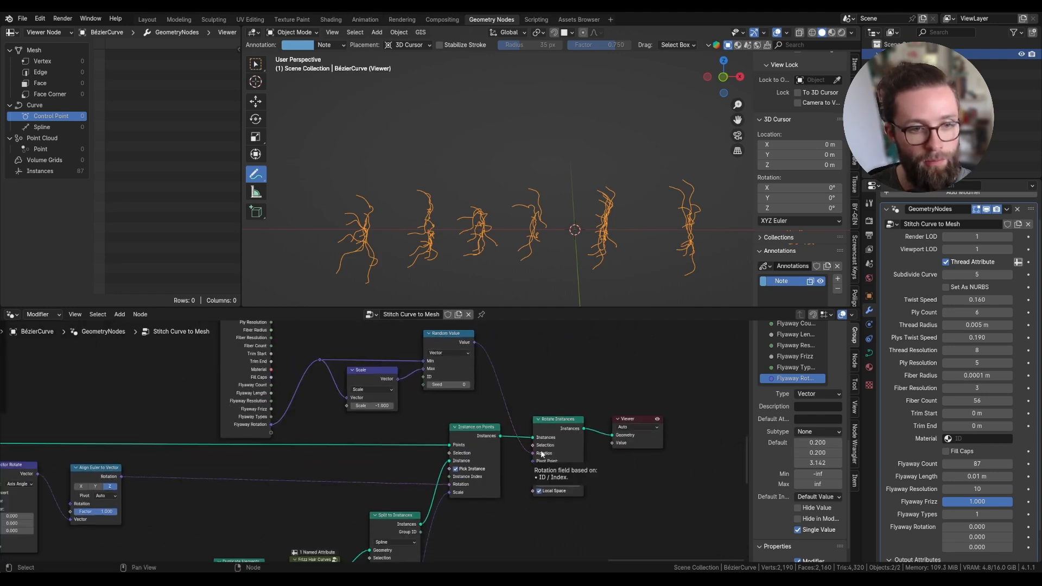
key("BackSpace")
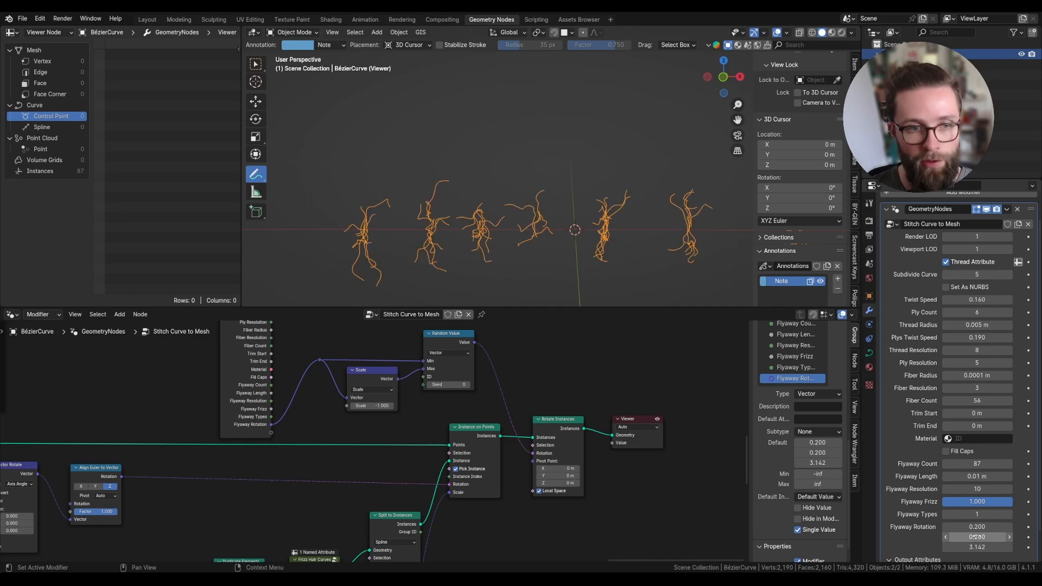
Step: Try a larger Z value for the modifier's Flyaway Rotation, about 5.6
left_click_drag(975, 546, 1008, 546)
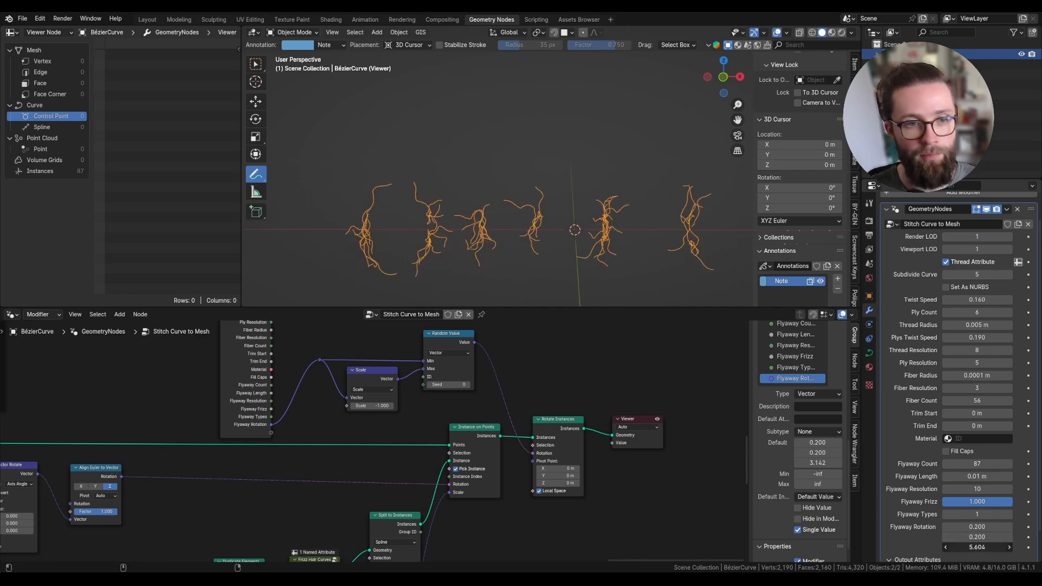
right_click(976, 547)
scroll(483, 446, "down", 3)
scroll(307, 423, "up", 6)
scroll(353, 421, "down", 3)
Step: Add a Multiply math node driven by the Group Input's Flyaway Count, placed before Random Value
middle_click_drag(390, 418, 510, 461)
scroll(482, 459, "down", 2)
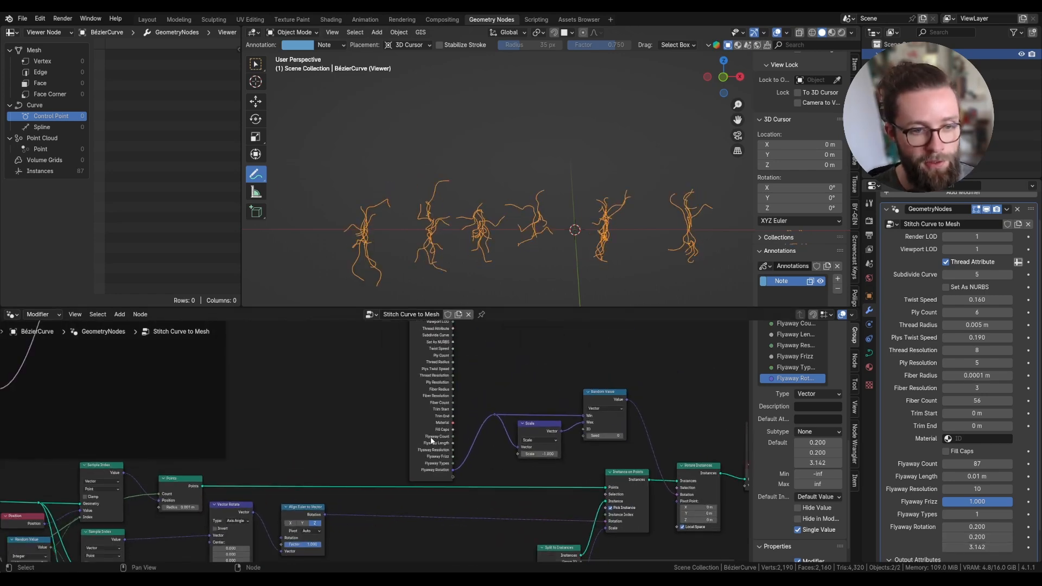
left_click_drag(435, 436, 422, 414)
scroll(429, 414, "up", 6)
key("shift+a")
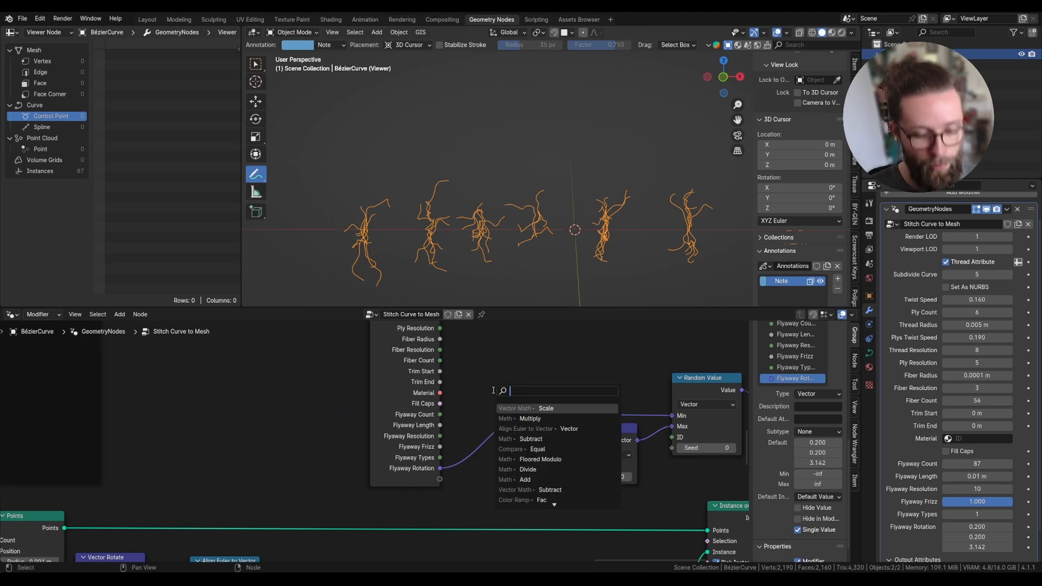
type("mult")
key("Return")
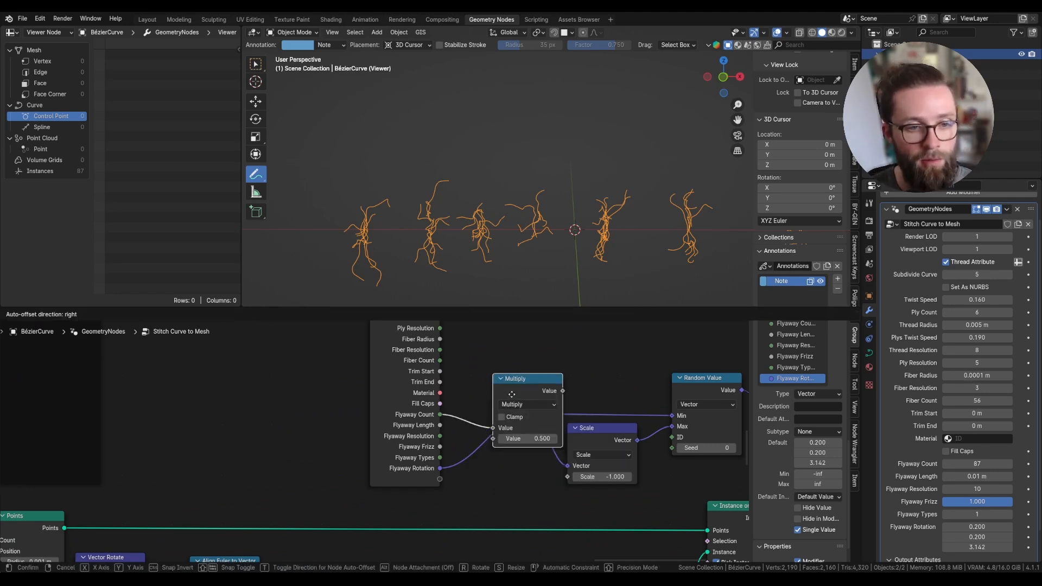
left_click(502, 357)
Step: Set the Multiply node's factor to 4 and connect its output to Random Value's Seed
left_click(513, 397)
type("4")
key("Return")
left_click_drag(551, 350, 673, 447)
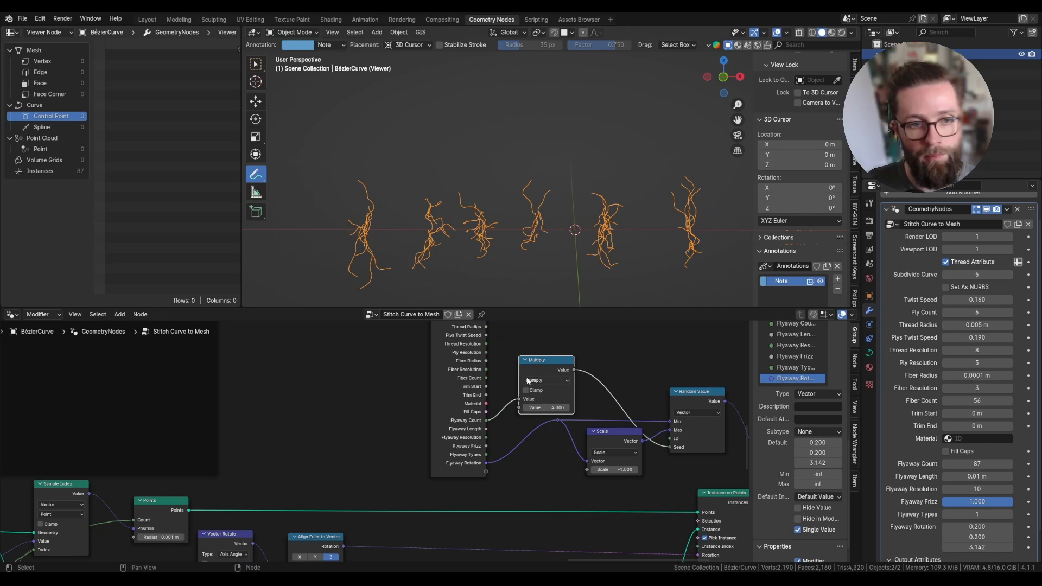
Step: Move the Viewer node farther from Rotate Instances to make room for more nodes
key("Home")
scroll(668, 350, "up", 1)
middle_click_drag(668, 350, 477, 356)
scroll(540, 392, "up", 3)
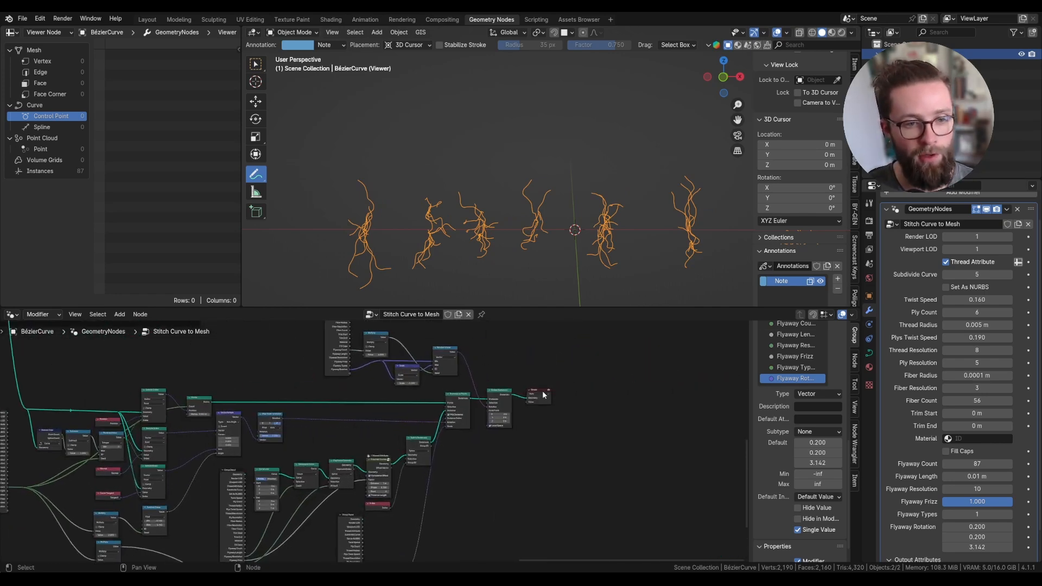
left_click_drag(540, 390, 642, 395)
left_click(642, 394)
scroll(549, 376, "up", 2)
key("shift+a")
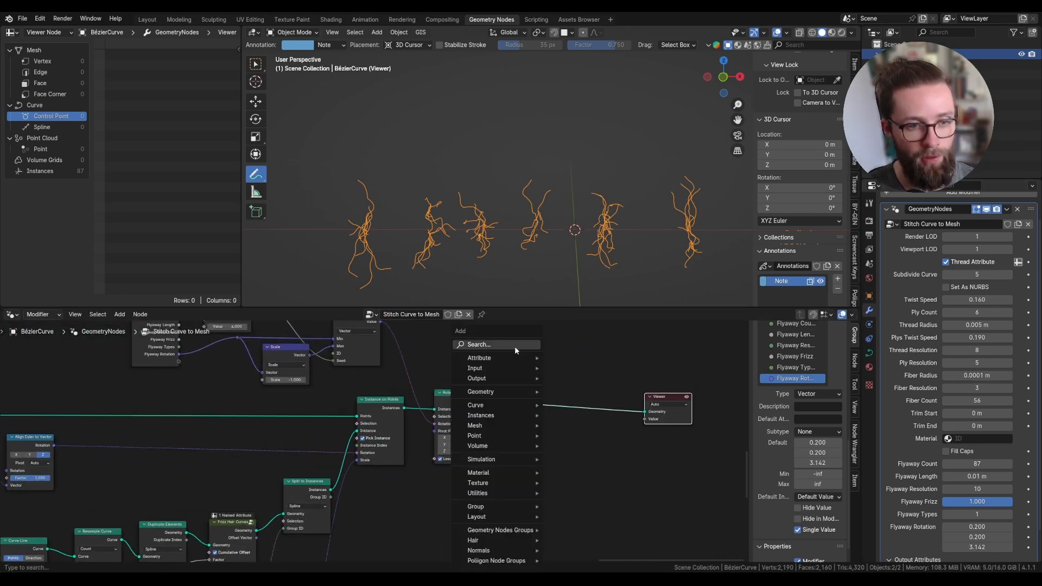
type("mesh to cu")
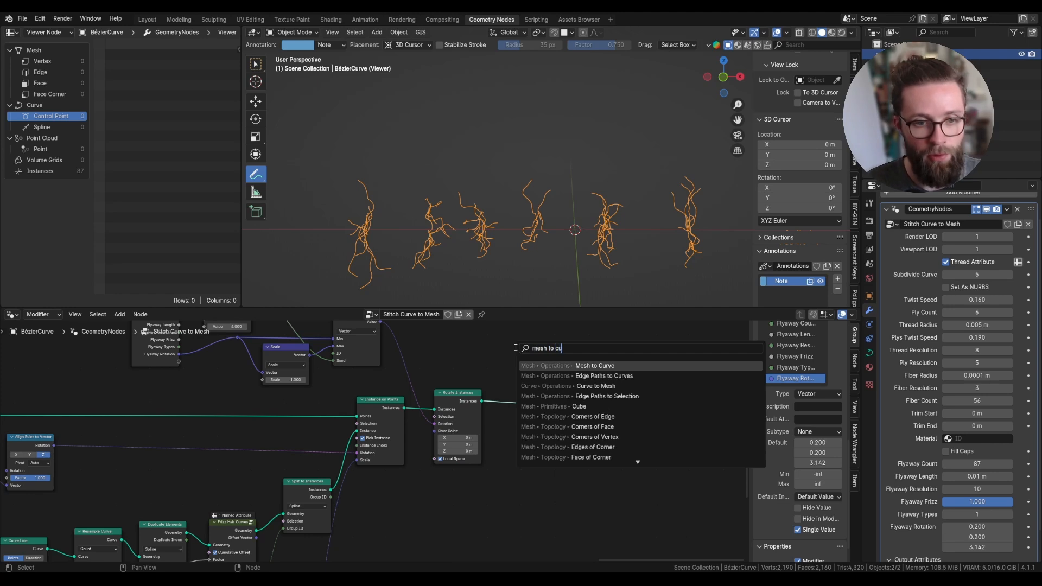
key("Return")
left_click(545, 380)
Step: Insert a Curve to Mesh node between Rotate Instances and the Viewer
key("shift+a")
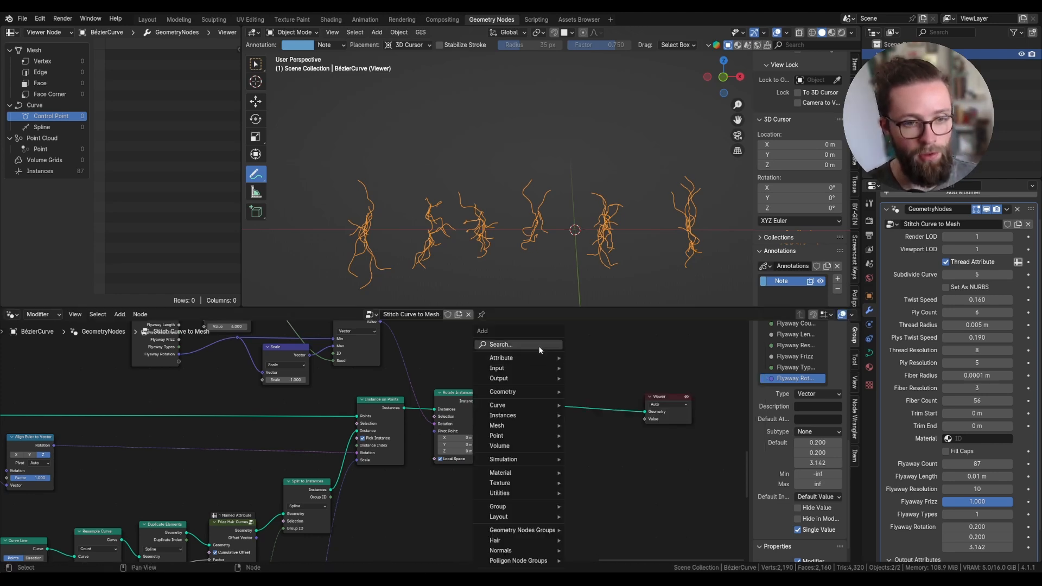
type("curve to me")
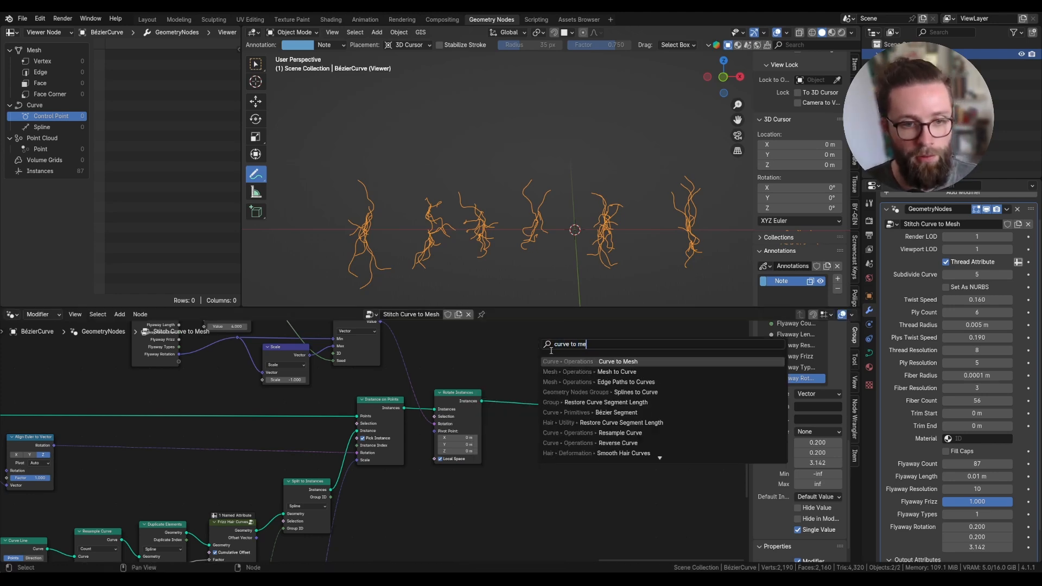
key("Return")
left_click(576, 396)
Step: Add a Curve Circle as the Curve to Mesh node's Profile Curve, with a Group Input node beside it
key("shift+a")
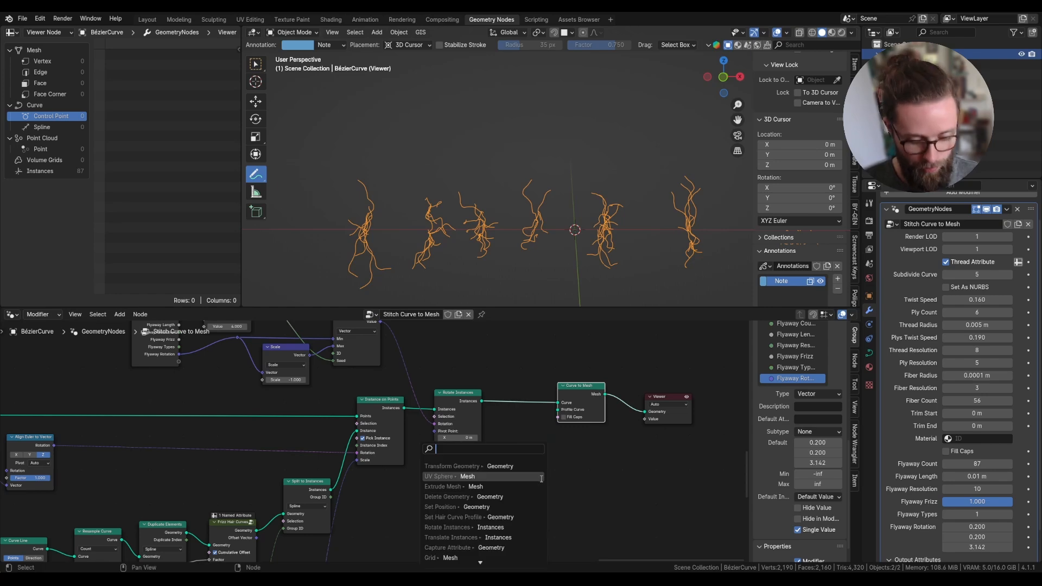
type("curve cir")
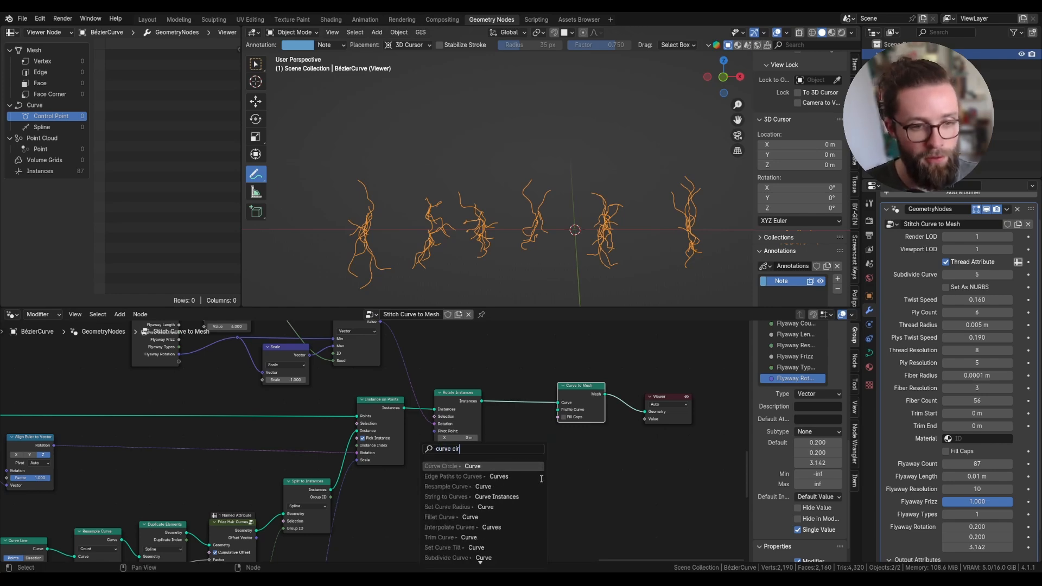
left_click(508, 459)
scroll(533, 437, "up", 4)
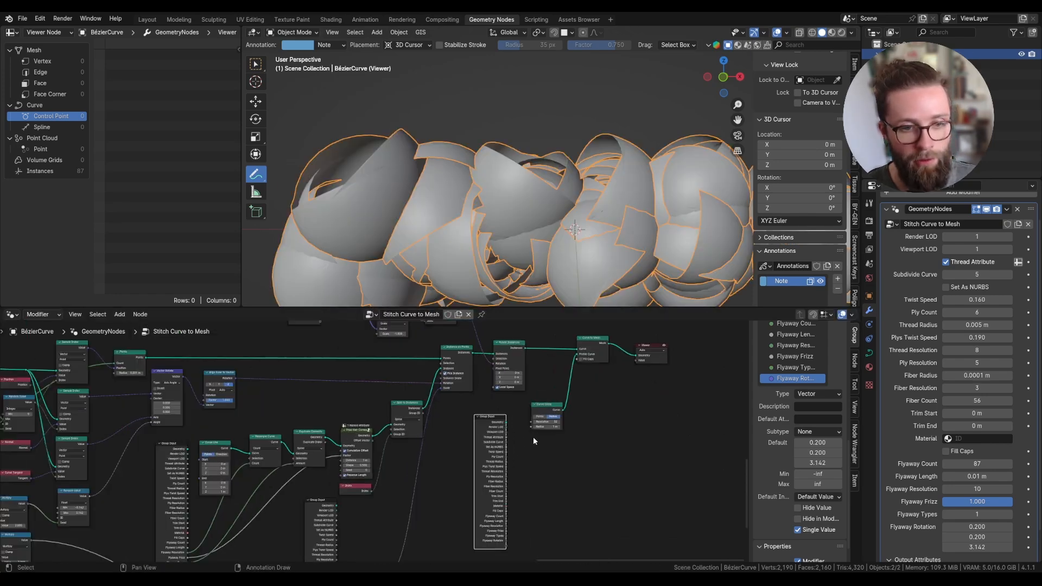
left_click_drag(546, 418, 548, 426)
Step: Expose the Curve Circle's Radius and Resolution as group inputs named Flyaway Radius and Flyaway Resolution
scroll(531, 437, "up", 4)
middle_click_drag(520, 447, 514, 412)
scroll(505, 515, "up", 2)
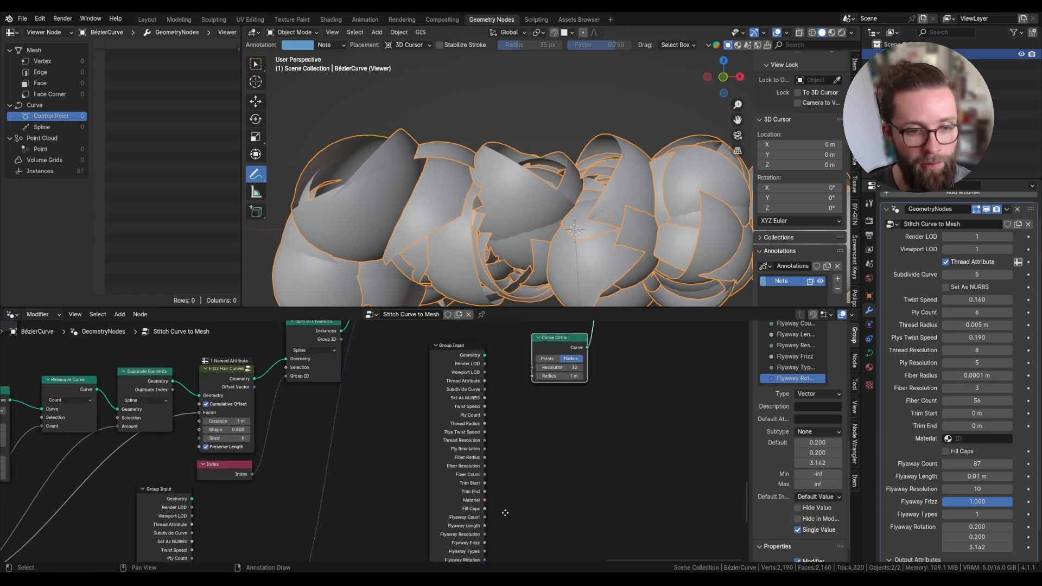
scroll(503, 524, "down", 3)
middle_click_drag(502, 526, 499, 493)
left_click_drag(487, 523, 522, 472)
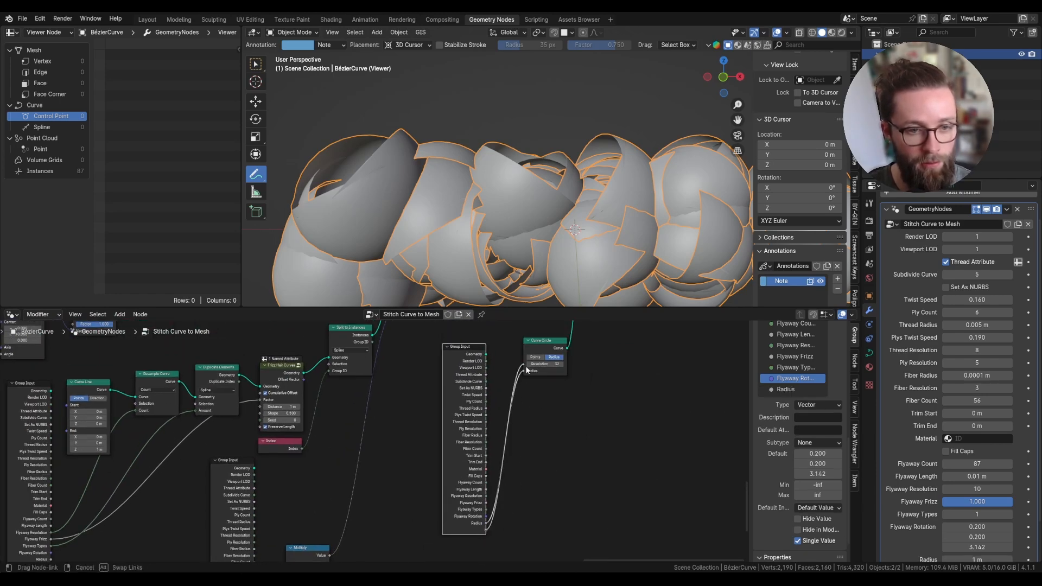
left_click_drag(526, 370, 525, 365)
double_click(812, 389)
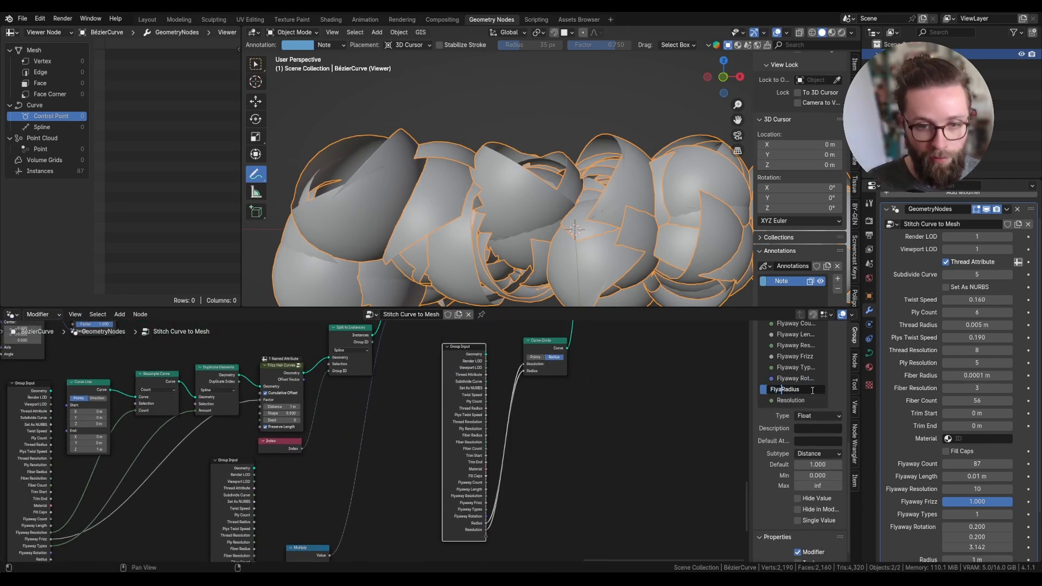
key("Return")
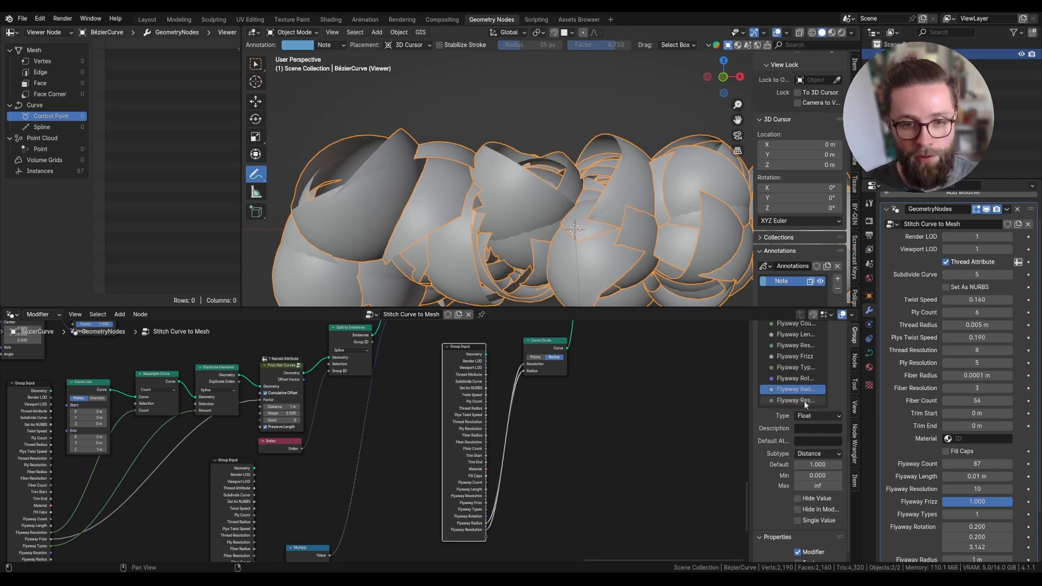
Step: Set the circle's Flyaway Resolution to 3 and Flyaway Radius to 0.0001 m, enabling Single Value for Flyaway Radius
left_click(806, 401)
scroll(803, 391, "down", 2)
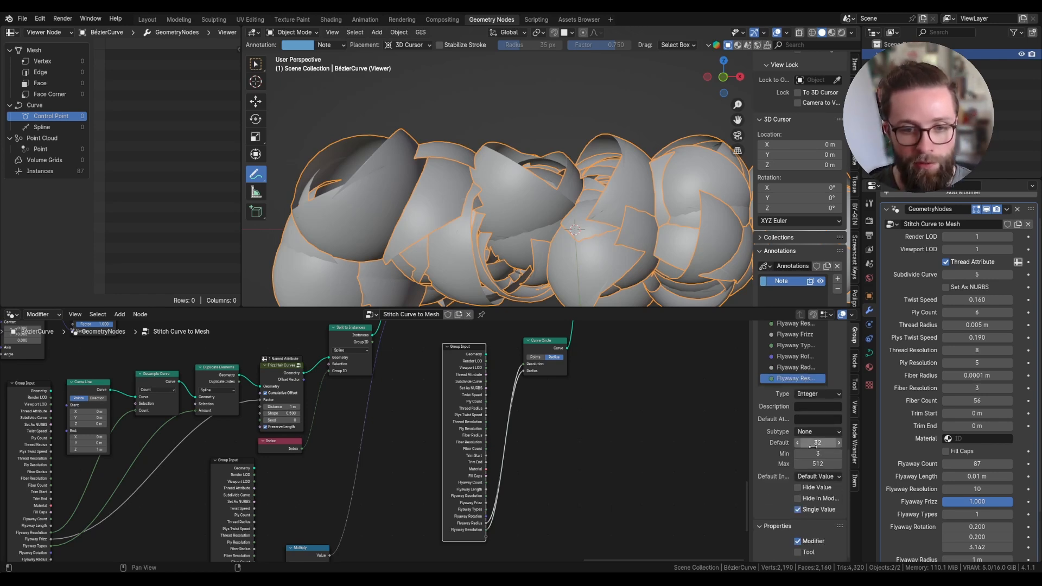
scroll(983, 548, "down", 3)
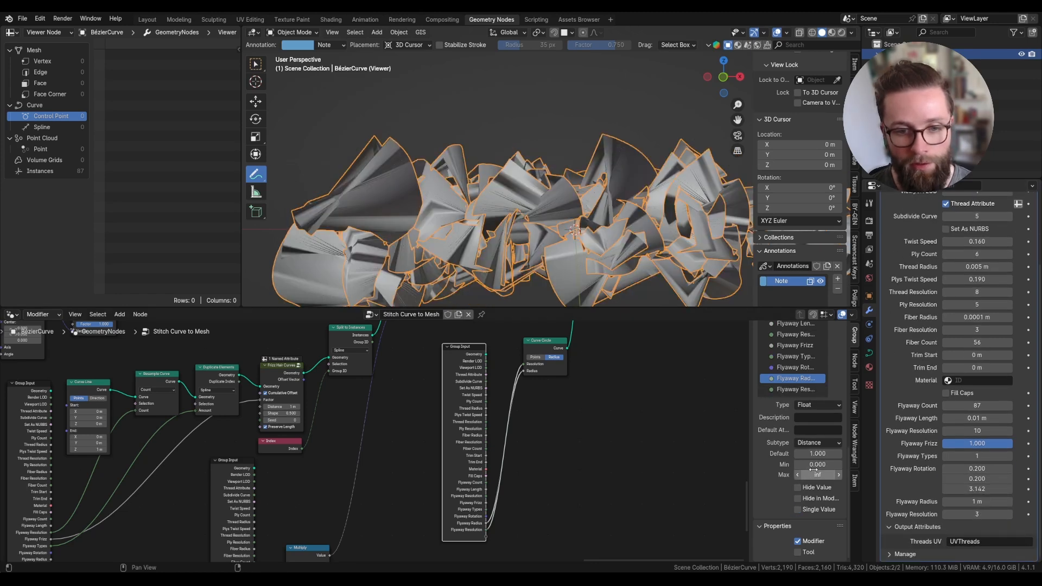
left_click(813, 454)
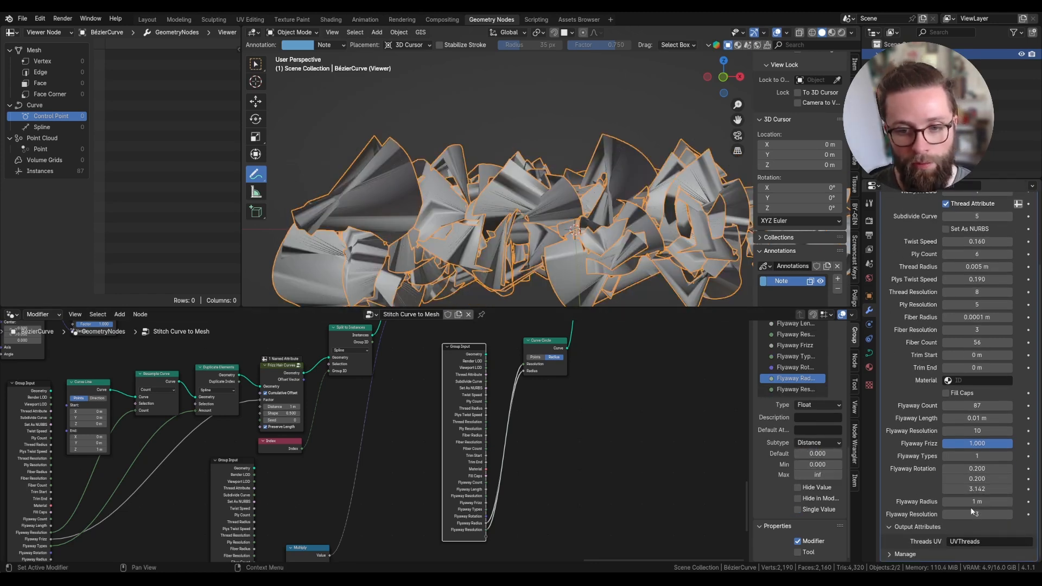
left_click(817, 510)
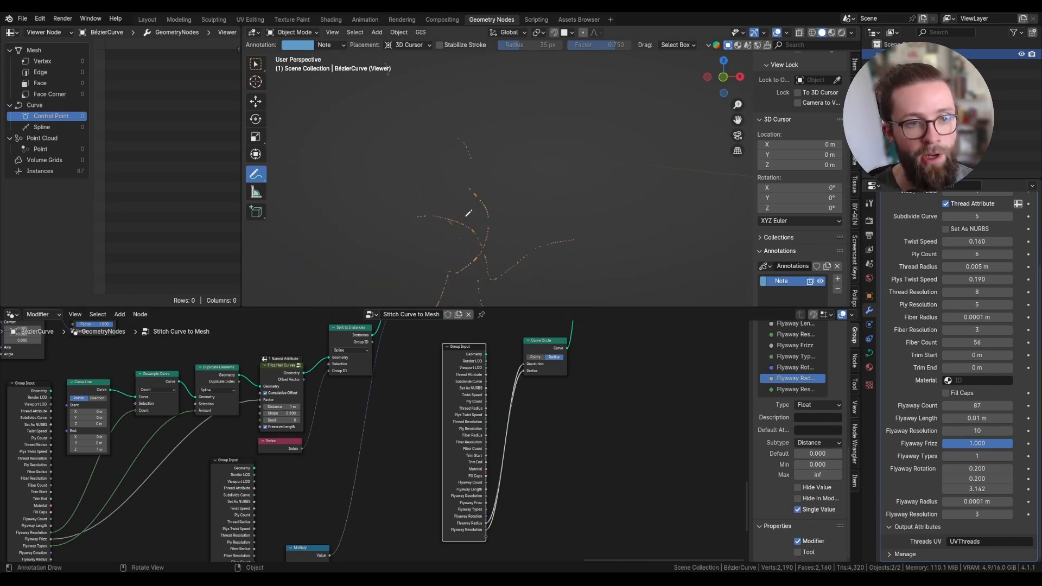
Step: Add a Divide math node driven by the Group Input's Flyaway Radius
middle_click_drag(421, 403, 537, 419)
scroll(452, 480, "down", 3)
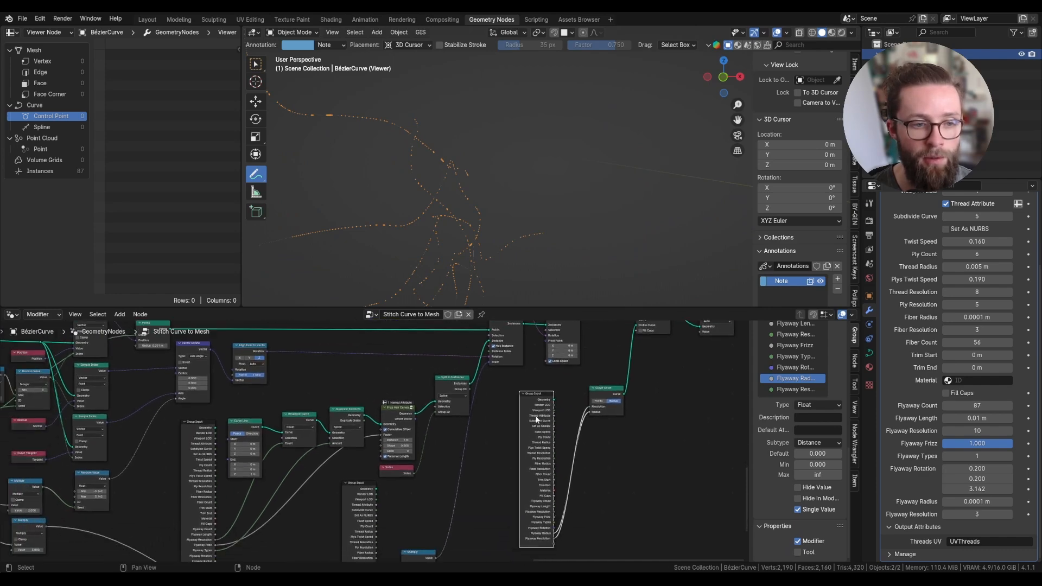
scroll(593, 358, "up", 3)
middle_click_drag(594, 358, 569, 234)
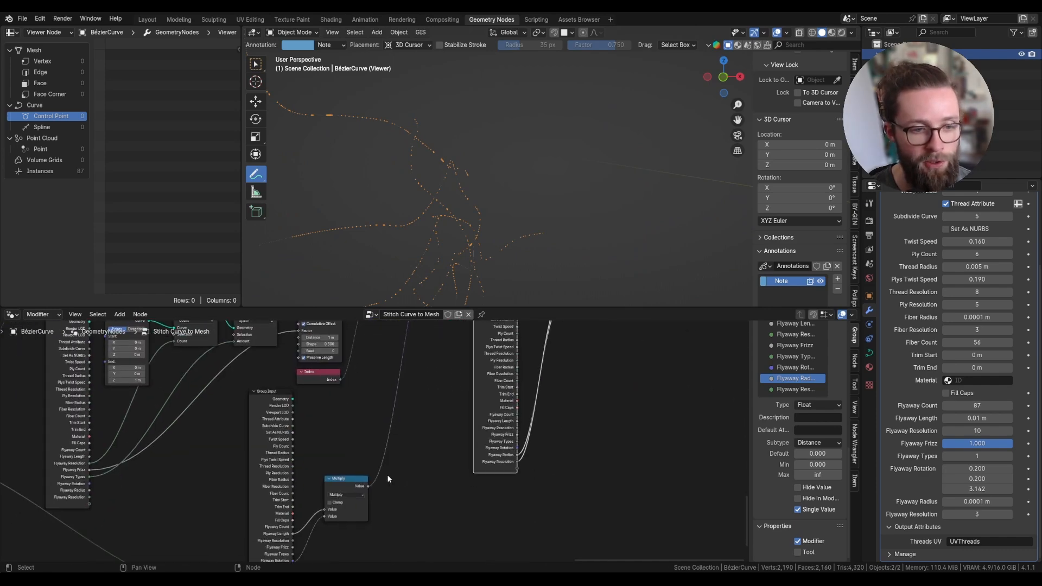
scroll(362, 478, "up", 1)
scroll(605, 433, "up", 4)
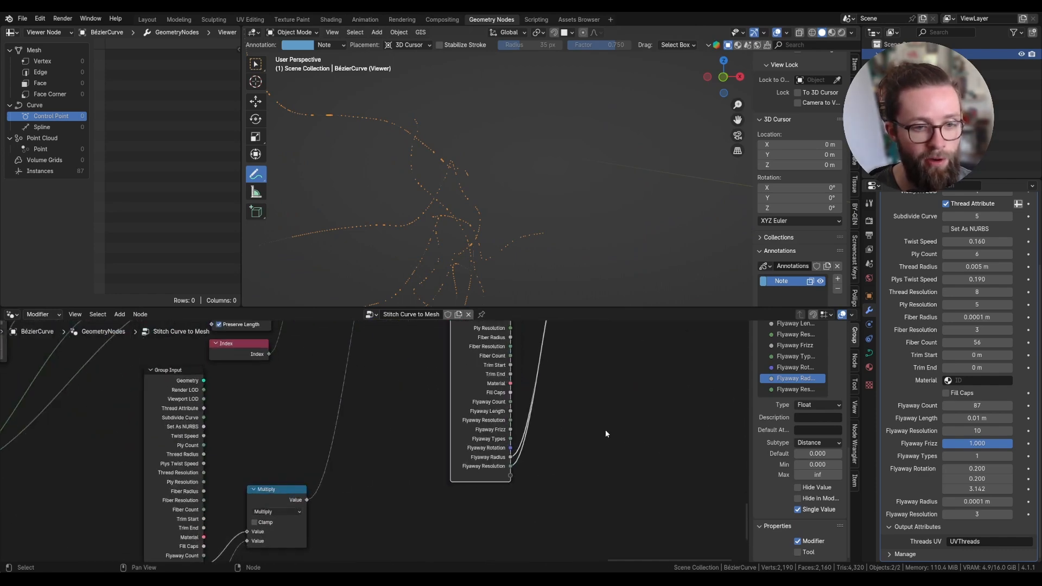
middle_click_drag(607, 432, 589, 470)
left_click_drag(486, 497, 535, 428)
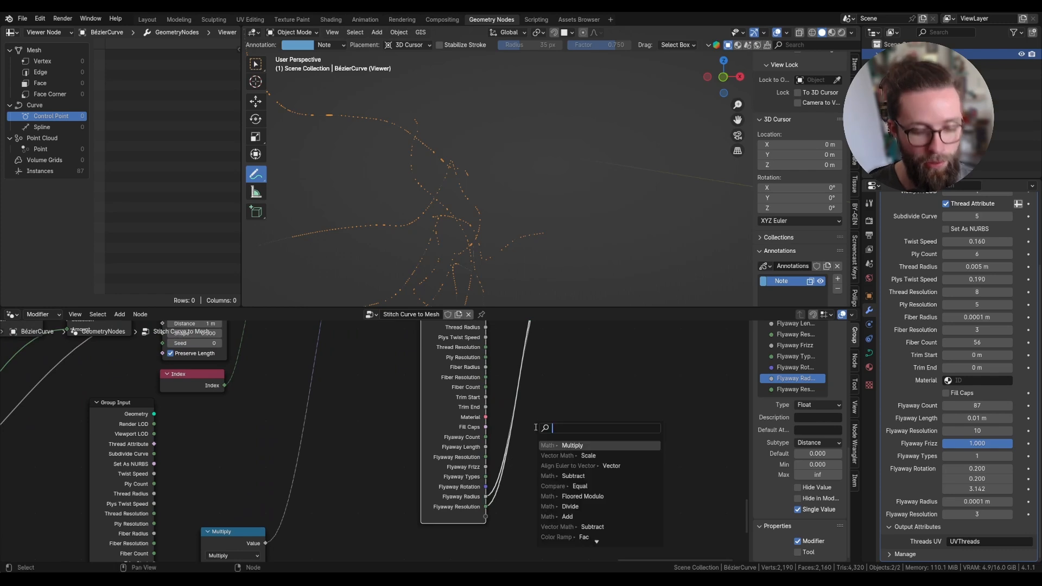
type("divi")
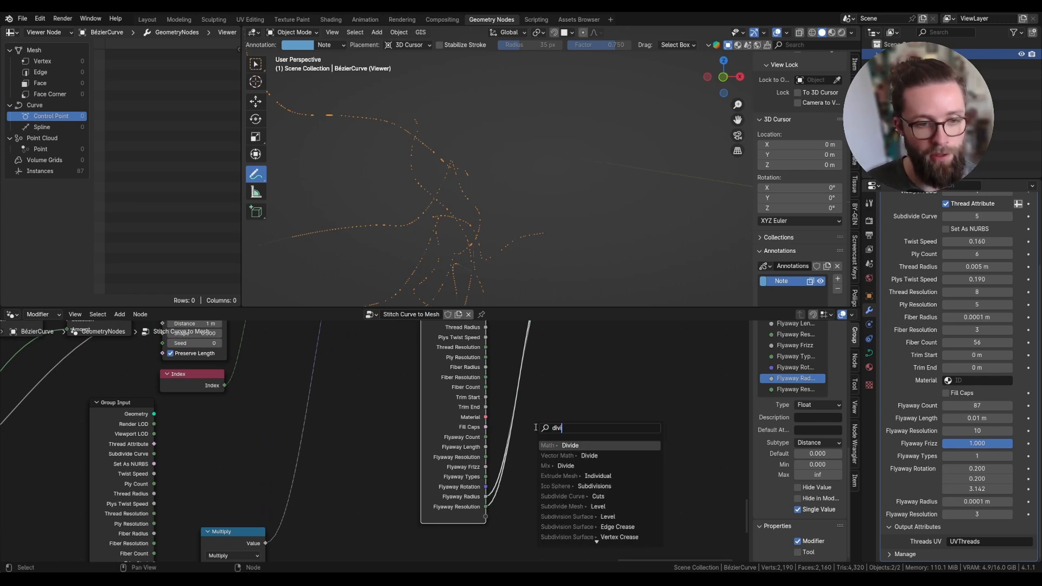
key("Return")
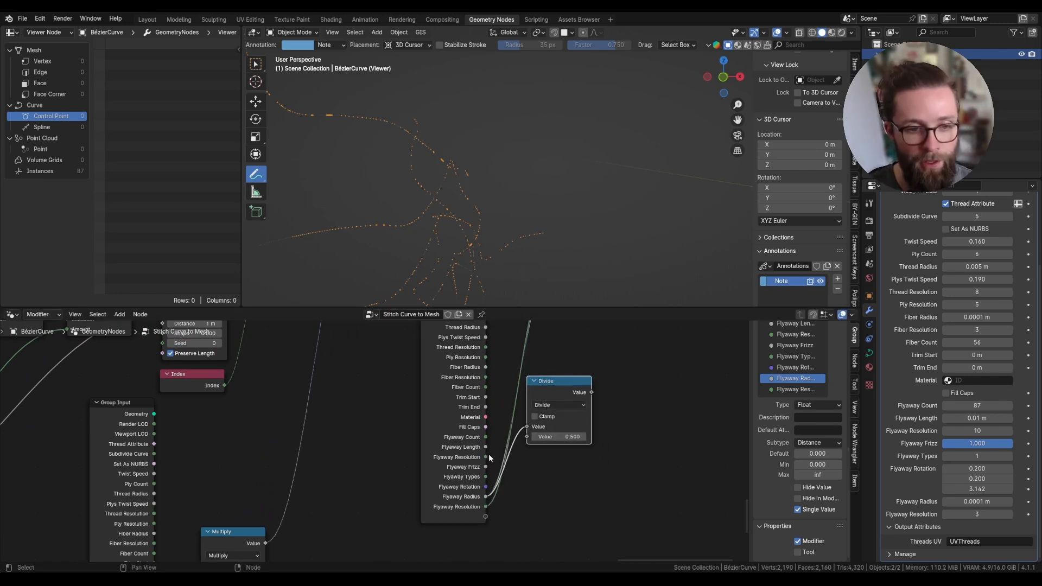
Step: Use Flyaway Length as the Divide node's divisor and connect its result to the Curve Circle's Radius
left_click_drag(486, 447, 527, 437)
scroll(538, 412, "down", 2)
left_click_drag(540, 492, 545, 400)
scroll(598, 387, "down", 3)
middle_click_drag(559, 176, 430, 110)
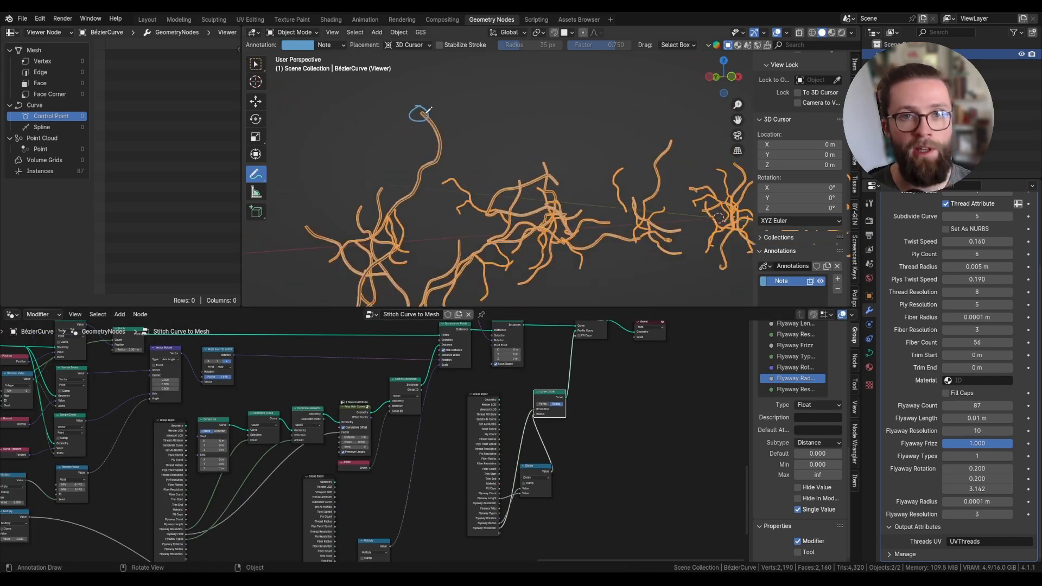
Step: Make room after the Curve Line node and insert a Set Curve Radius node before Resample Curve
scroll(454, 111, "down", 1)
left_click_drag(394, 415, 338, 409)
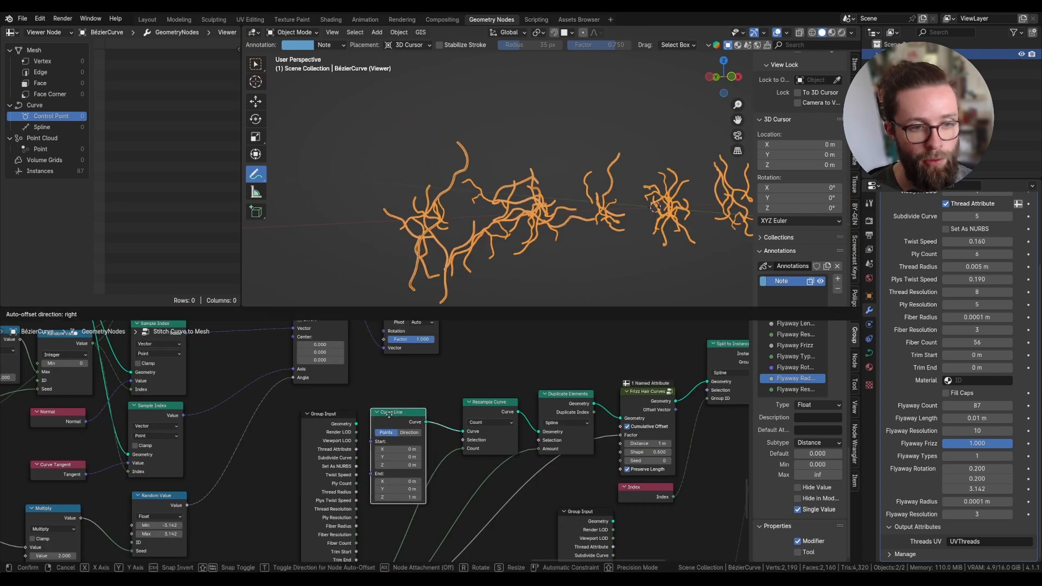
scroll(375, 423, "down", 3)
middle_click_drag(388, 400, 479, 354)
key("shift+a")
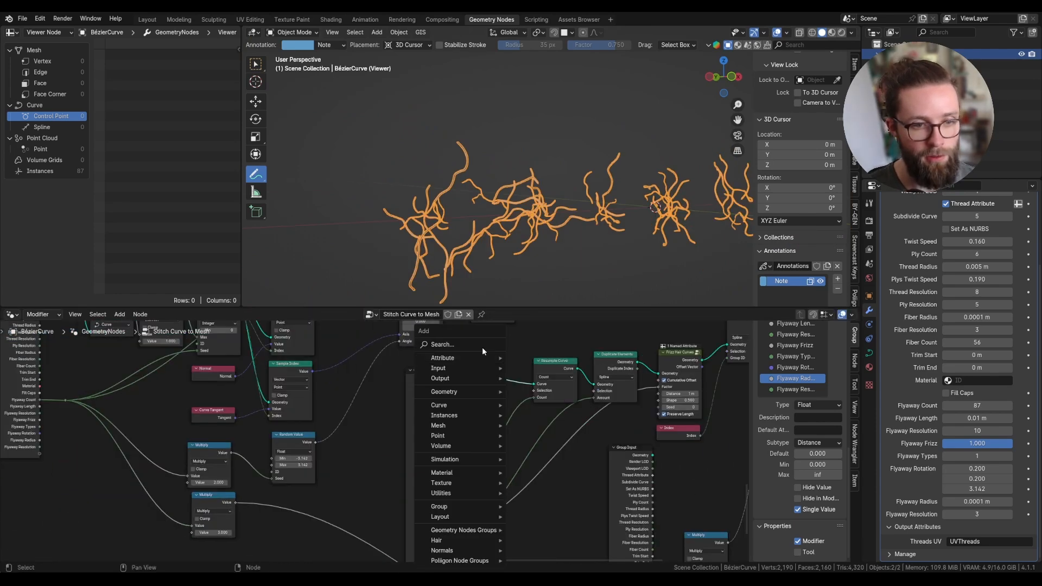
left_click(482, 347)
type("set curve")
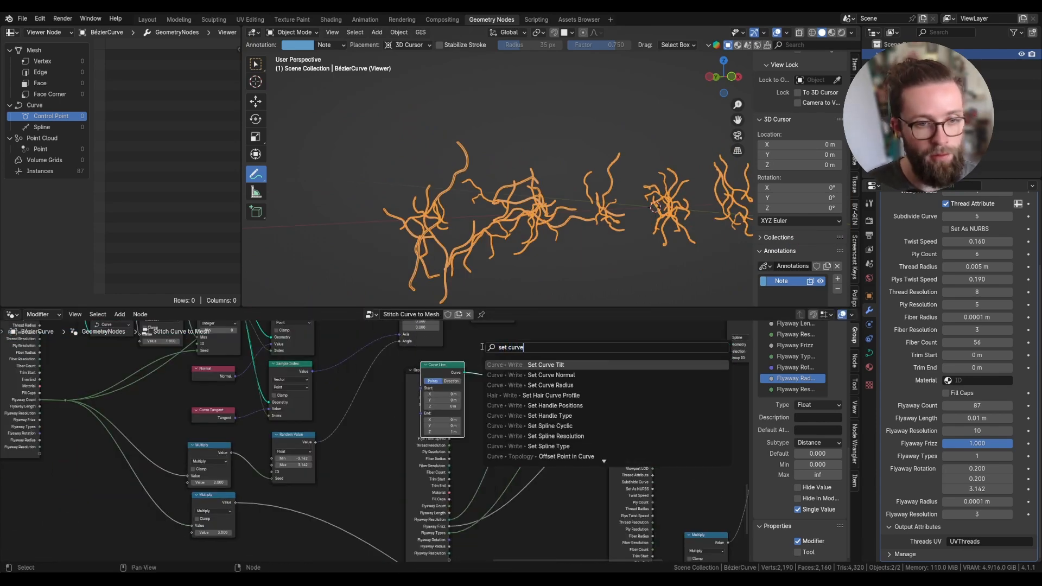
key("Down")
key("Down")
key("Return")
left_click(489, 362)
Step: Drive Set Curve Radius's Radius with the Factor output of a Spline Parameter node
scroll(489, 398, "up", 4)
left_click_drag(489, 392, 479, 449)
type("factr")
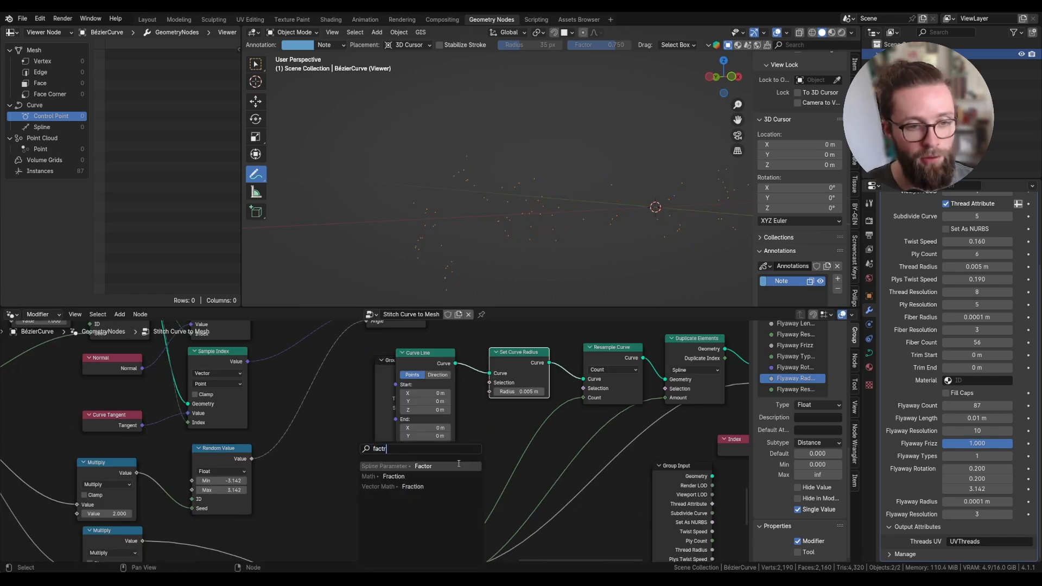
left_click(459, 466)
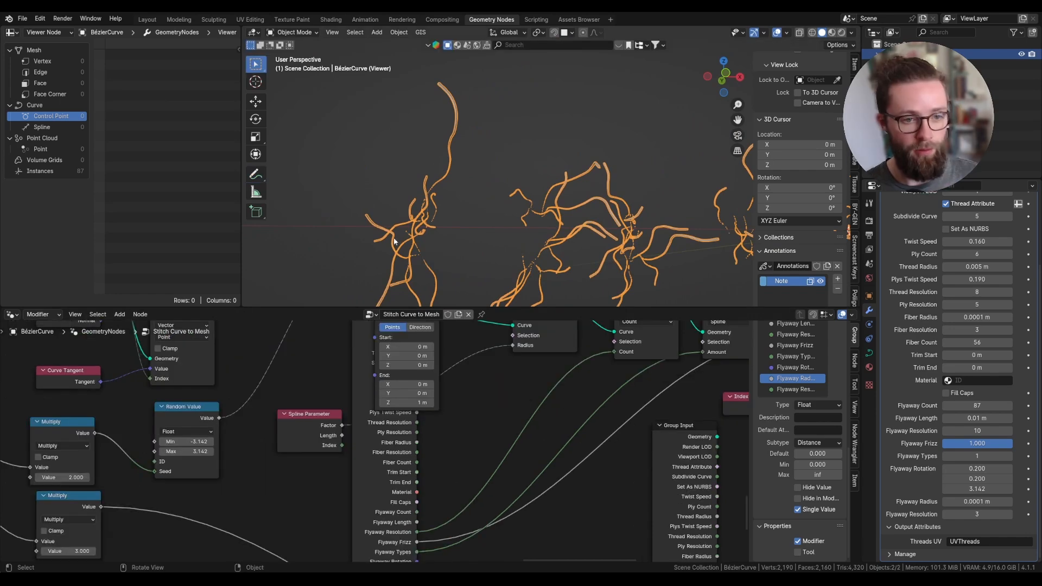
Step: Insert a Subtract math node between Spline Parameter and Set Curve Radius that subtracts the Factor from 1
key("shift+a")
type("math")
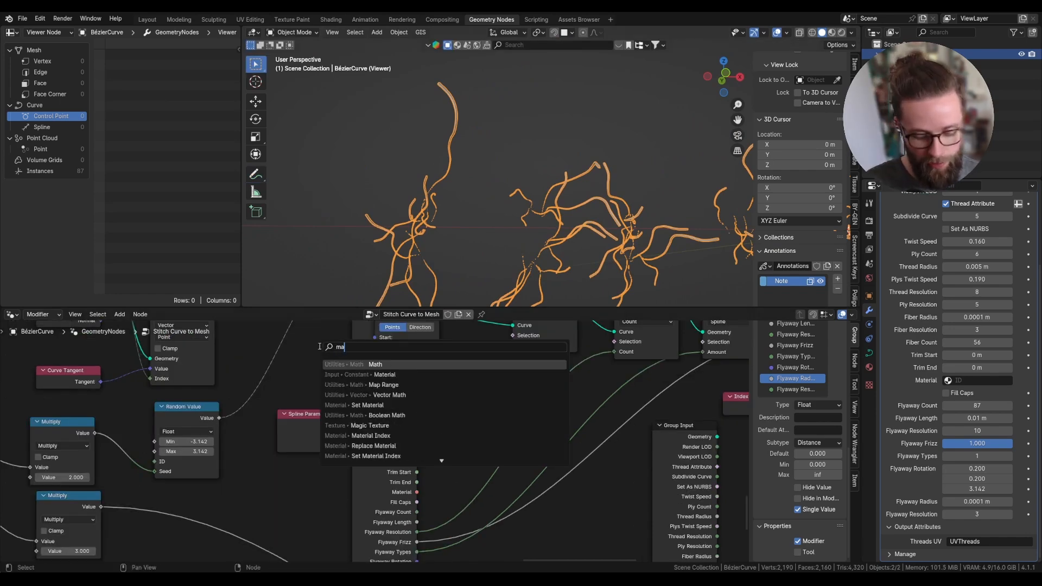
left_click(344, 362)
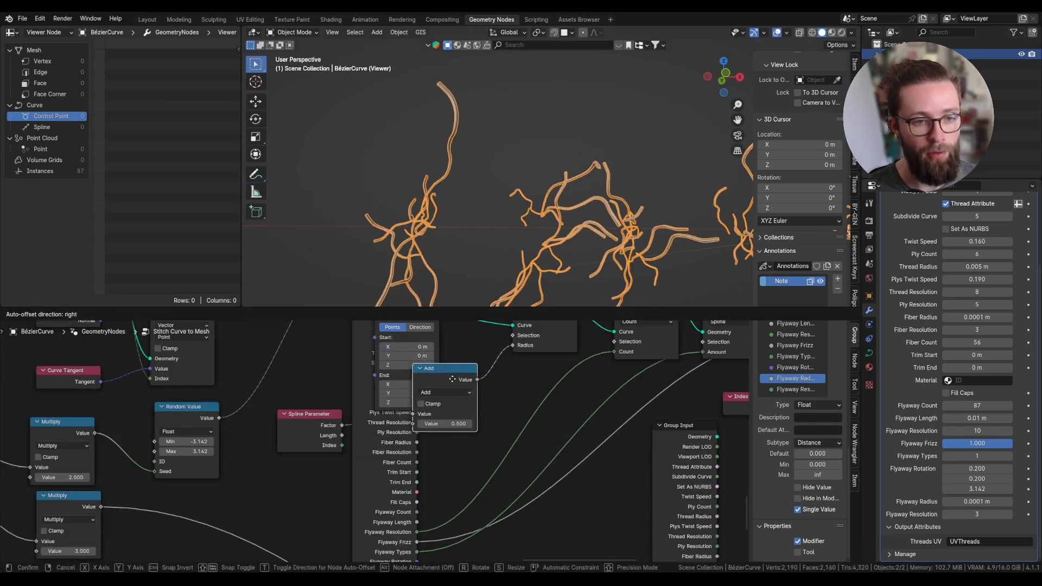
left_click(455, 395)
left_click(456, 399)
key("s")
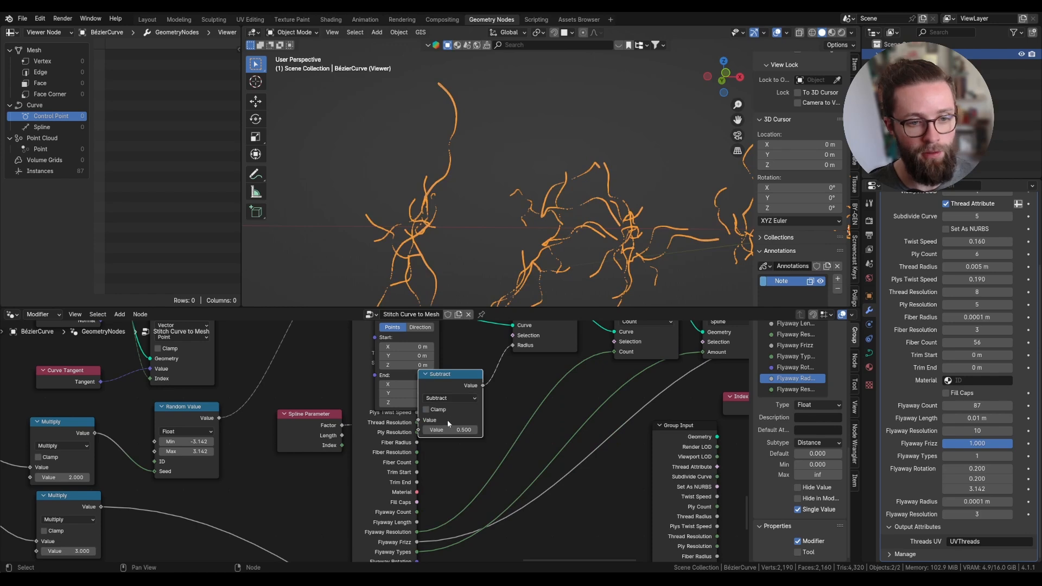
left_click_drag(417, 423, 426, 430)
key("Return")
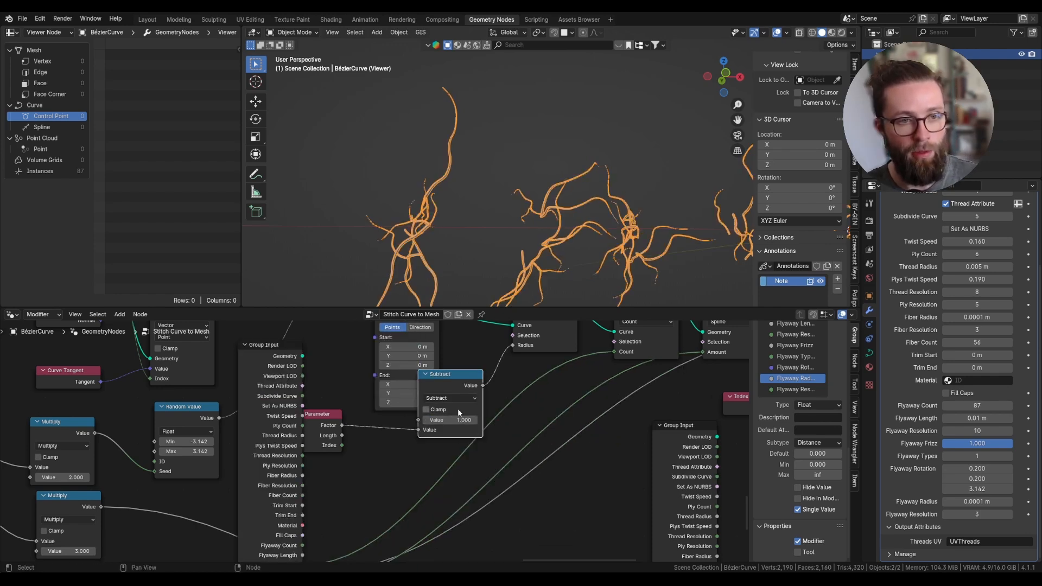
Step: Save the file and move the Spline Parameter node close to the Subtract node
key("ctrl+s")
scroll(453, 386, "down", 3)
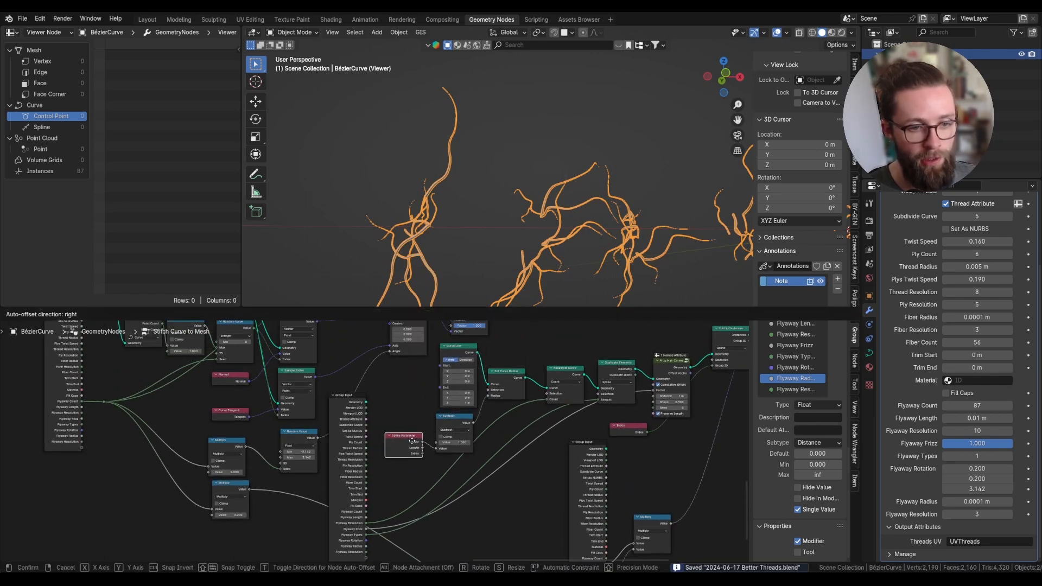
scroll(380, 440, "down", 2)
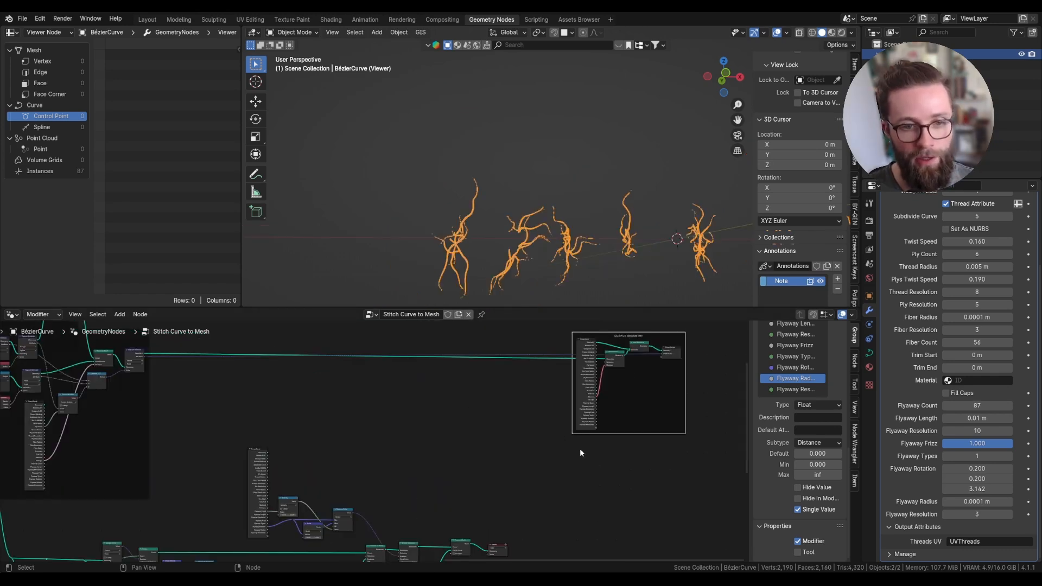
Step: Insert a Join Geometry node before Set Material in the Output Geometry frame and connect the flyaways' Curve to Mesh output
scroll(594, 356, "up", 5)
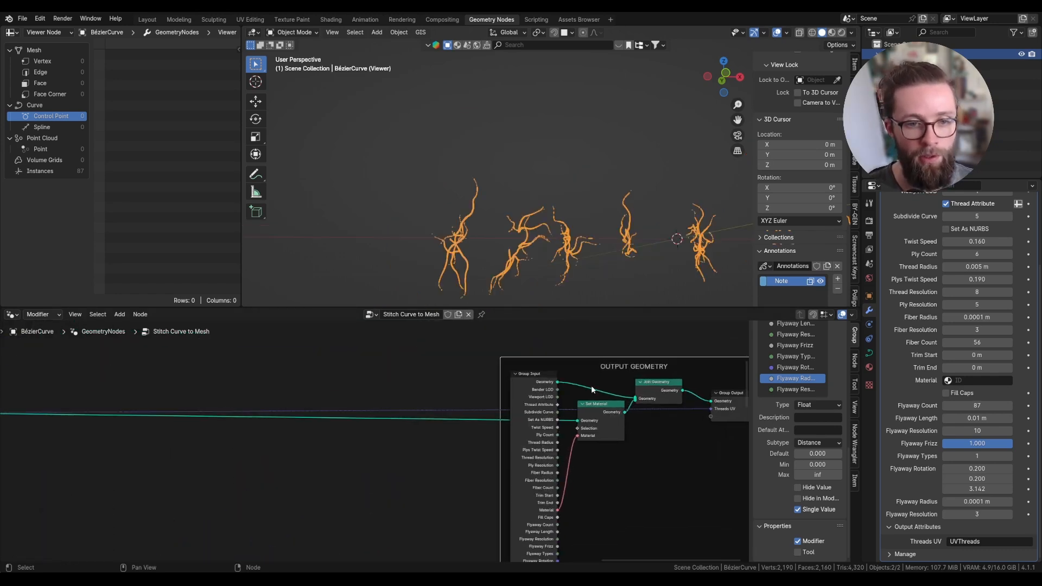
key("shift+a")
left_click(473, 347)
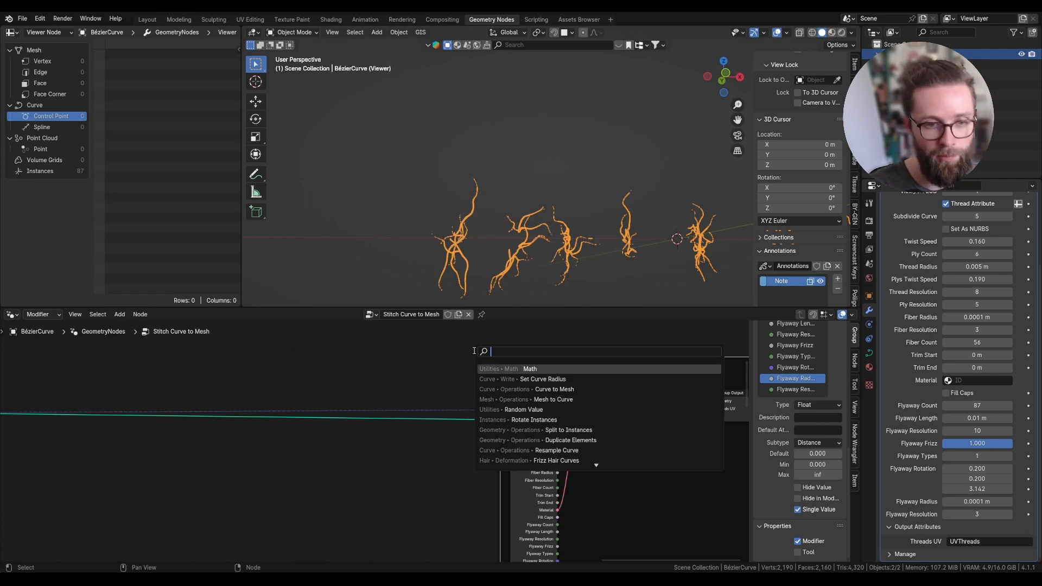
type("join")
left_click(491, 378)
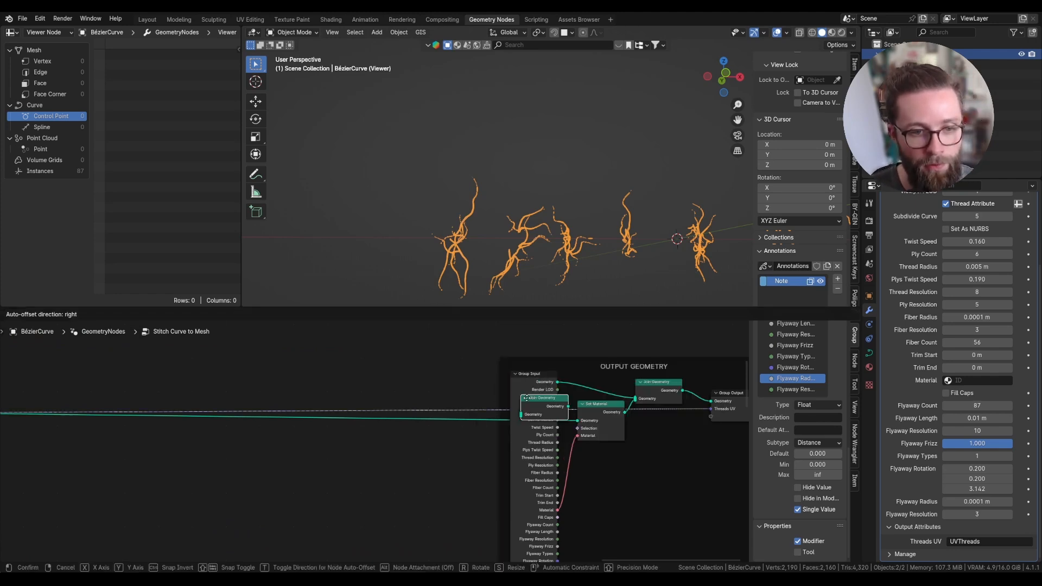
left_click(505, 415)
key("h")
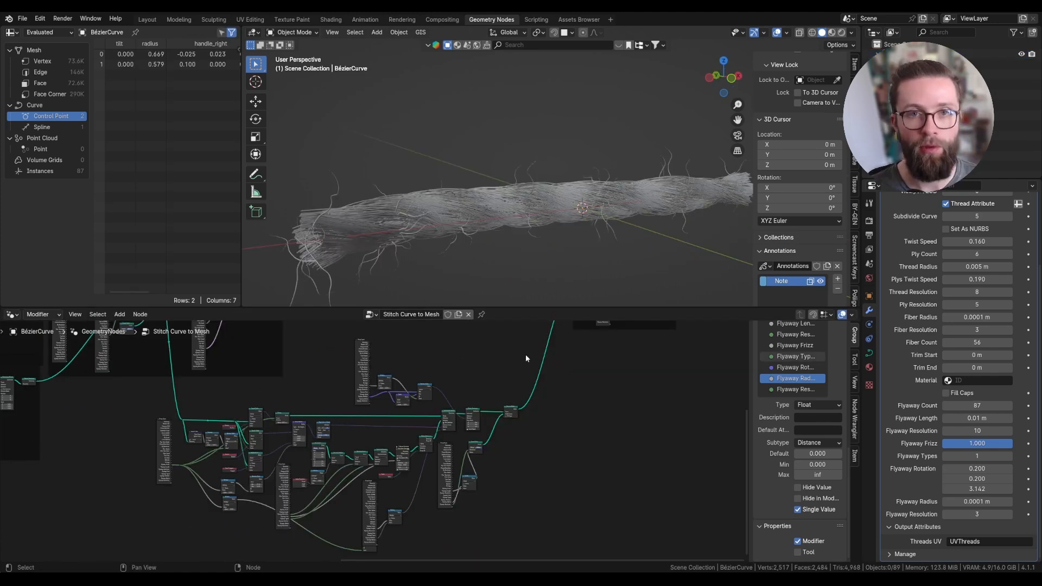
middle_click_drag(525, 355, 520, 409)
scroll(942, 348, "up", 4)
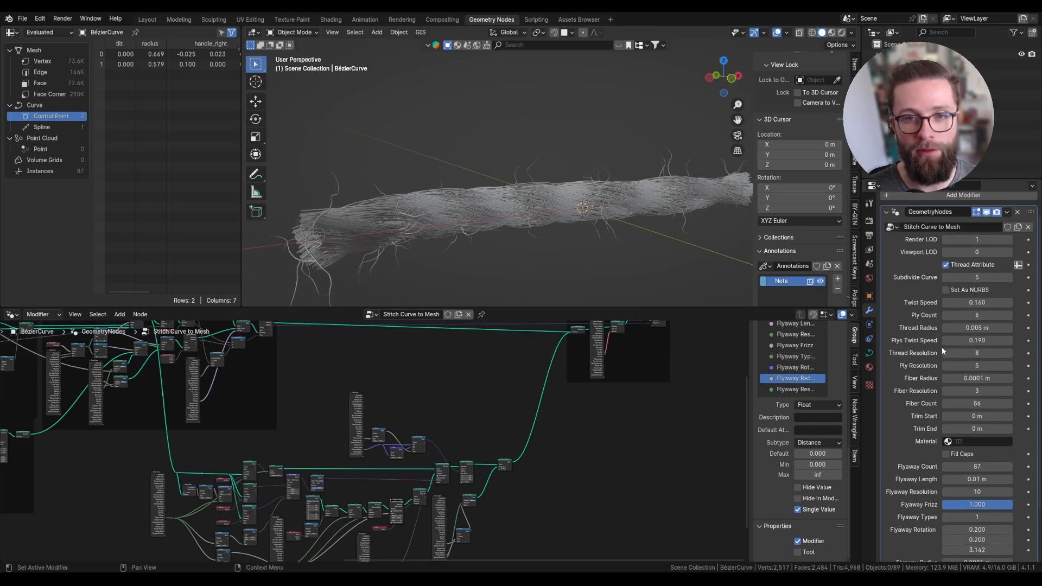
mouse_move(977, 440)
left_mouse_down()
mouse_move(998, 440)
mouse_move(974, 440)
left_mouse_up()
scroll(384, 358, "down", 2)
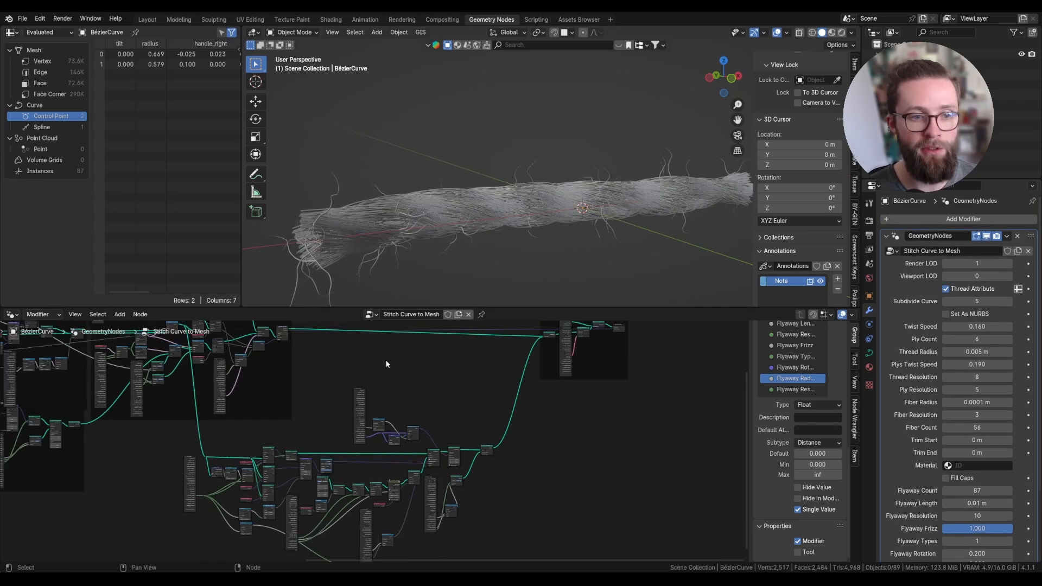
middle_click_drag(398, 371, 453, 395)
scroll(353, 470, "up", 4)
middle_click_drag(260, 500, 278, 432)
scroll(263, 424, "down", 1)
left_click_drag(251, 416, 641, 537)
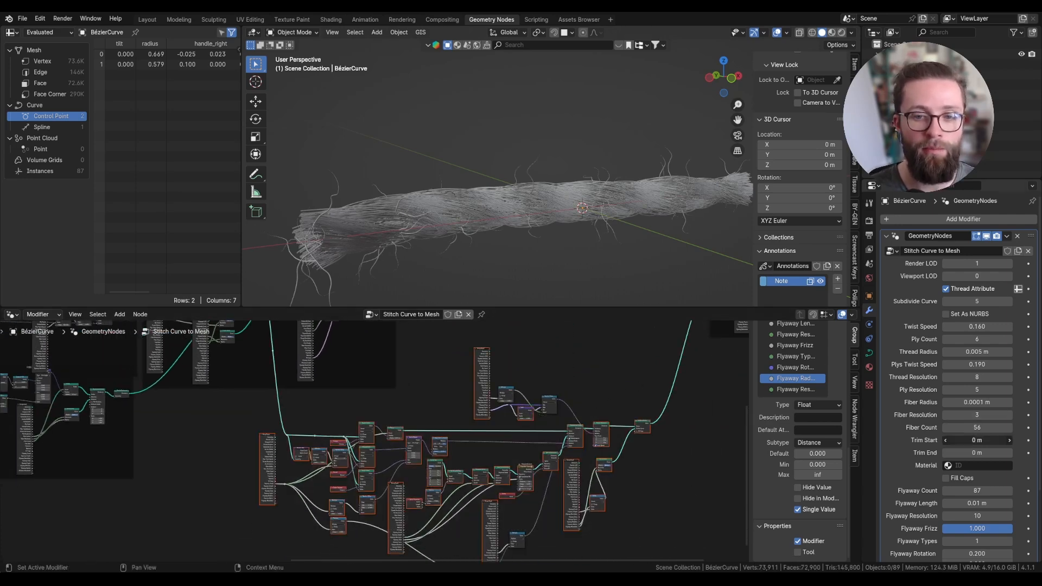
mouse_move(977, 440)
left_mouse_down()
mouse_move(993, 440)
mouse_move(969, 441)
left_mouse_up()
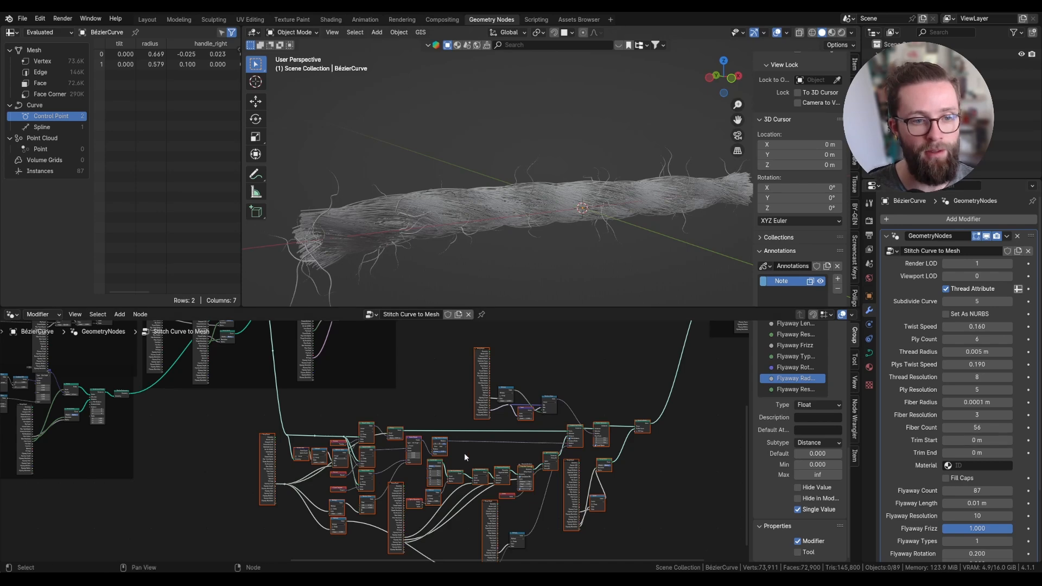
Step: Insert a Delete Geometry node set to Instance between the flyaways' Rotate Instances and Curve to Mesh nodes
scroll(552, 412, "up", 3)
scroll(462, 453, "up", 3)
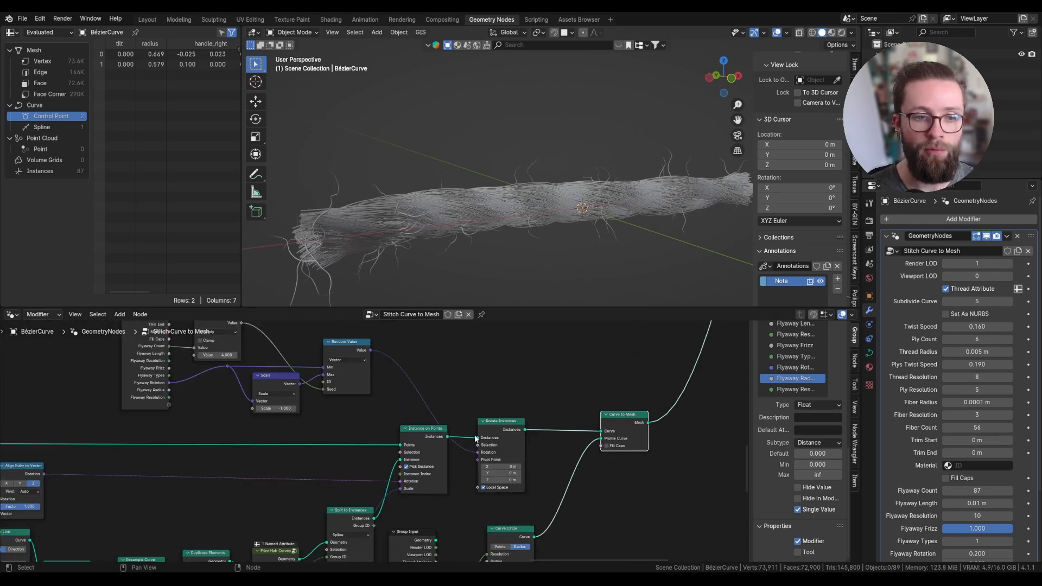
middle_click_drag(424, 460, 473, 435)
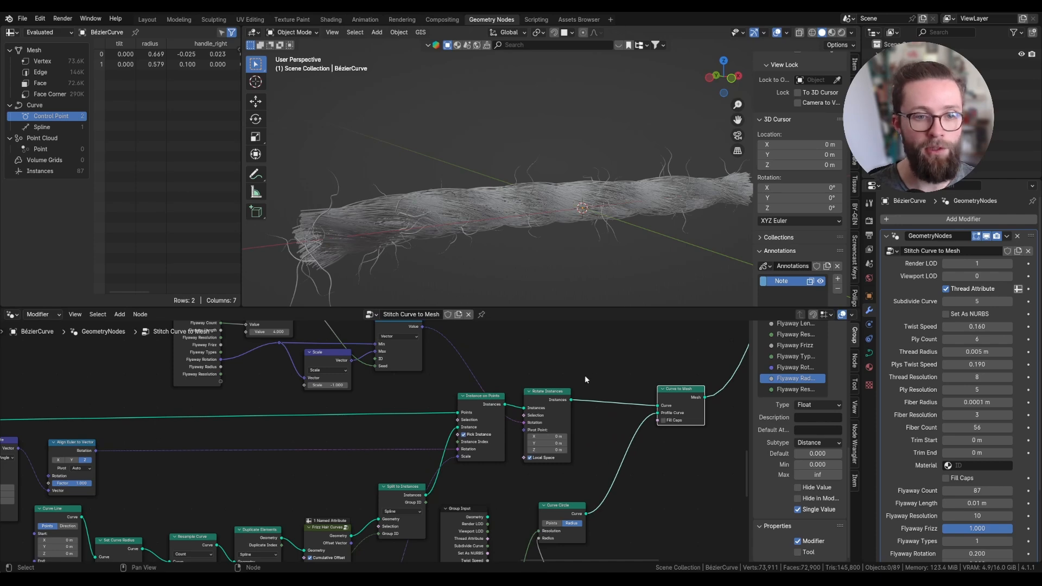
key("shift+a")
type("dele")
key("Return")
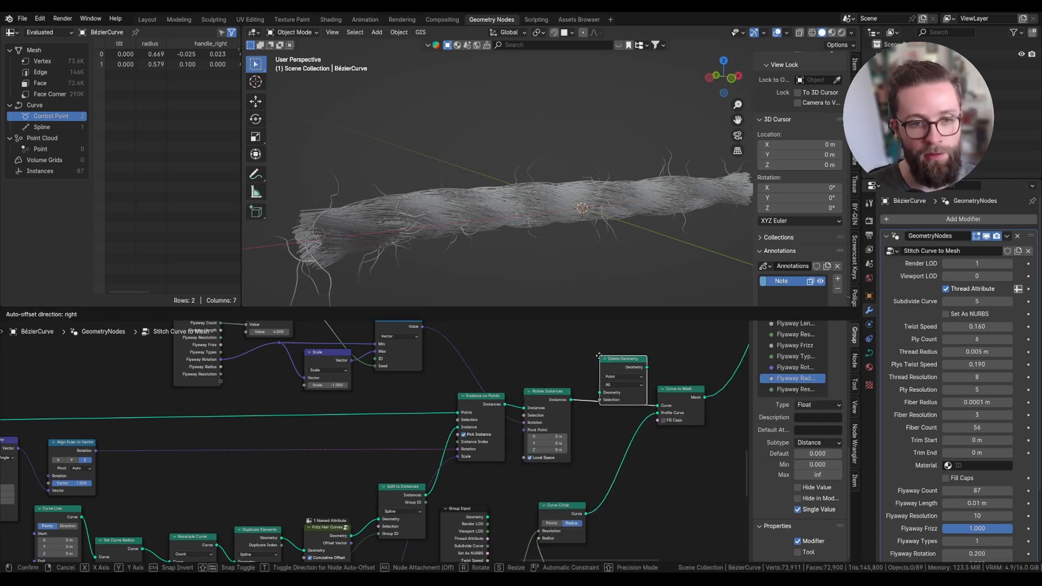
left_click(620, 392)
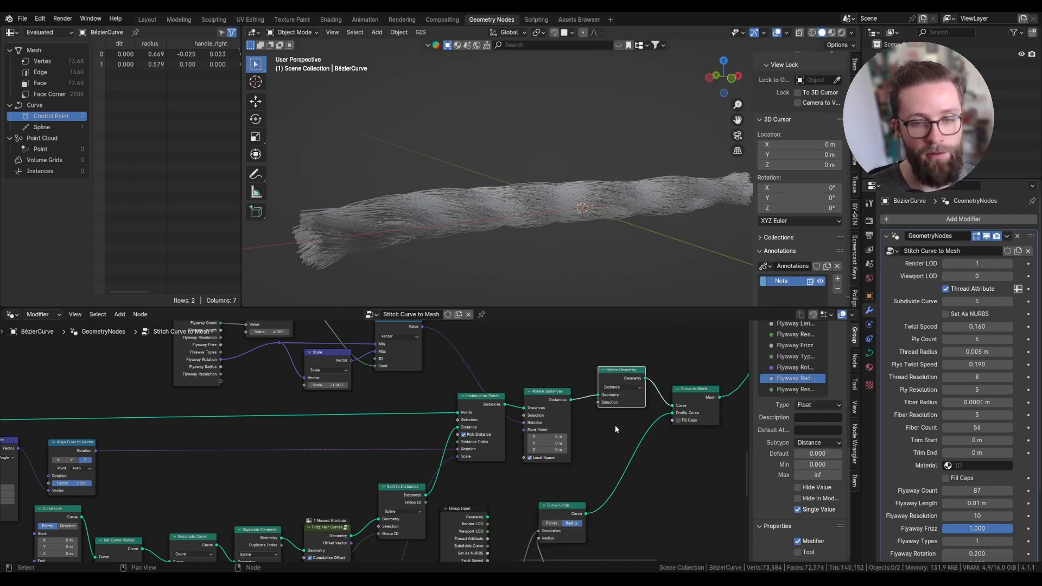
Step: Add a Spline Parameter node in the empty space above the flyaways' Points node
scroll(611, 416, "down", 2)
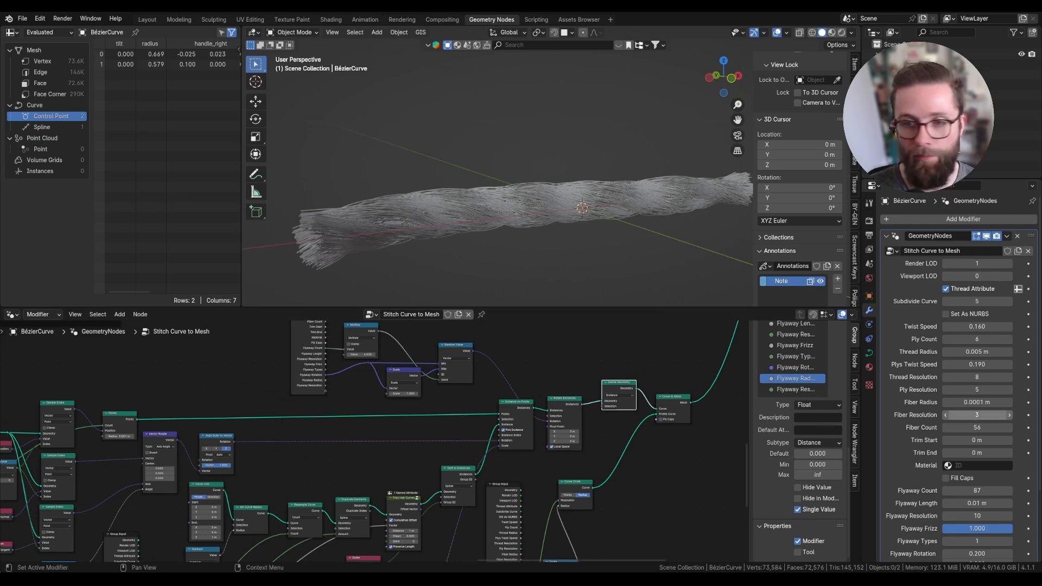
middle_click_drag(188, 367, 395, 425)
scroll(395, 425, "up", 2)
key("shift+a")
left_click(364, 346)
type("spline")
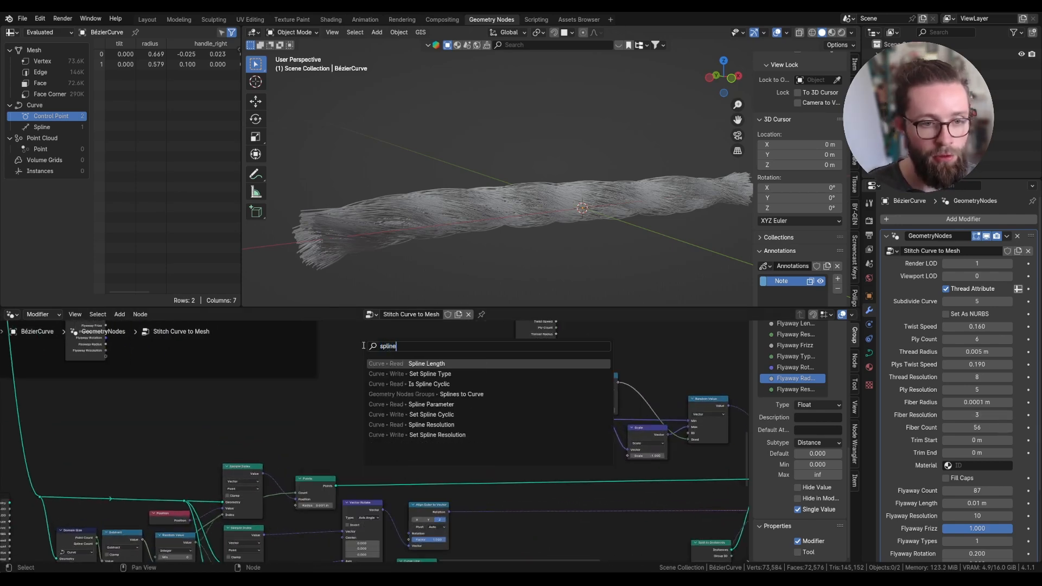
left_click(420, 404)
left_click(419, 419)
scroll(419, 418, "up", 1)
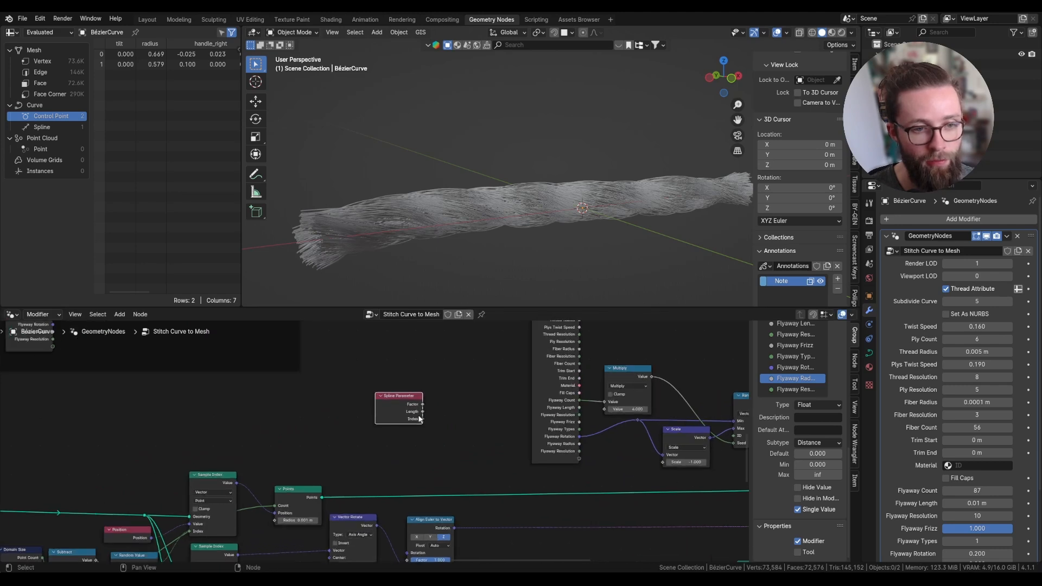
Step: Add a float Less Than compare node fed by Spline Parameter's Length and arrange the two nodes side by side
left_click_drag(421, 412, 458, 406)
type("less")
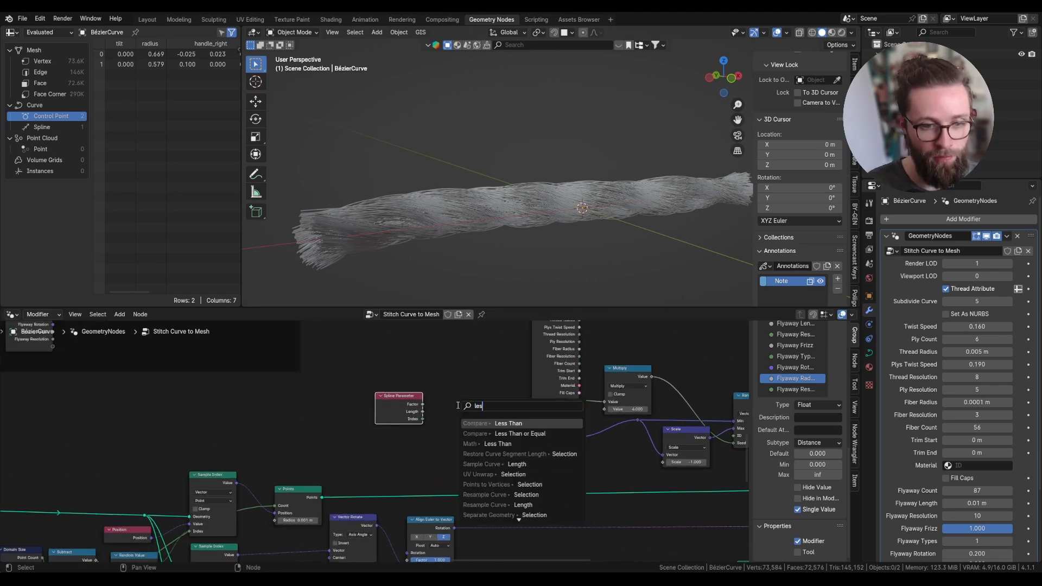
left_click(476, 423)
left_click(471, 421)
left_click_drag(400, 412, 376, 399)
left_click_drag(472, 404, 447, 388)
scroll(425, 400, "up", 1)
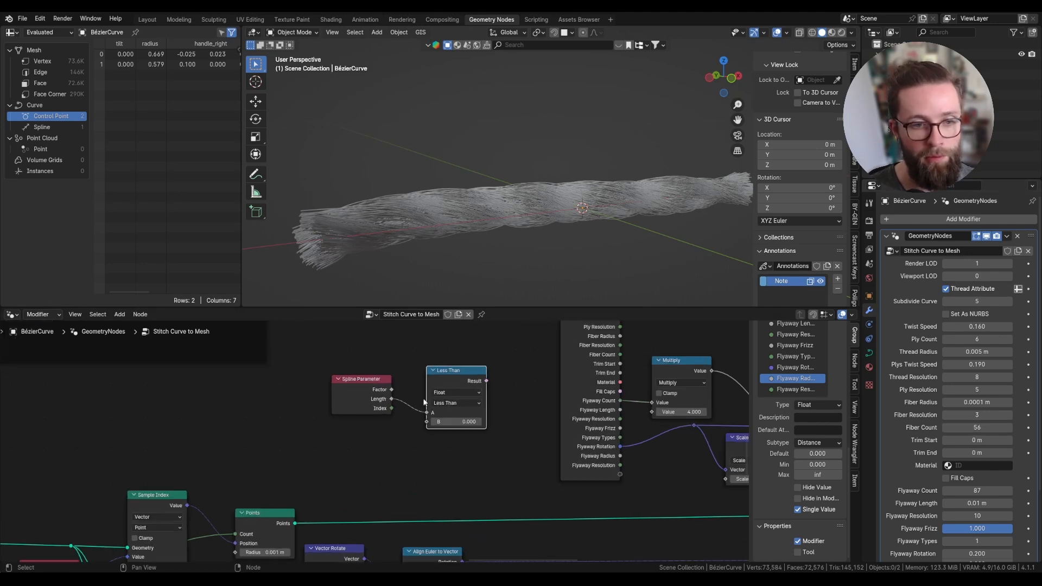
Step: Duplicate the Less Than node with its Length link, place it below and change the copy to Greater Than
key("ctrl+shift+d")
left_click(455, 425)
left_click(457, 447)
key("g")
key("r")
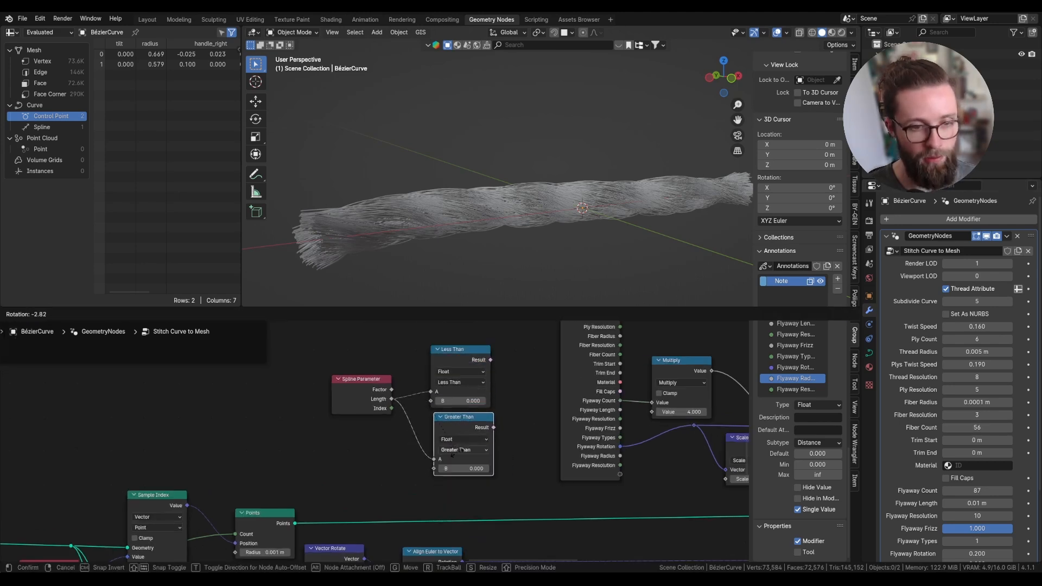
right_click(457, 452)
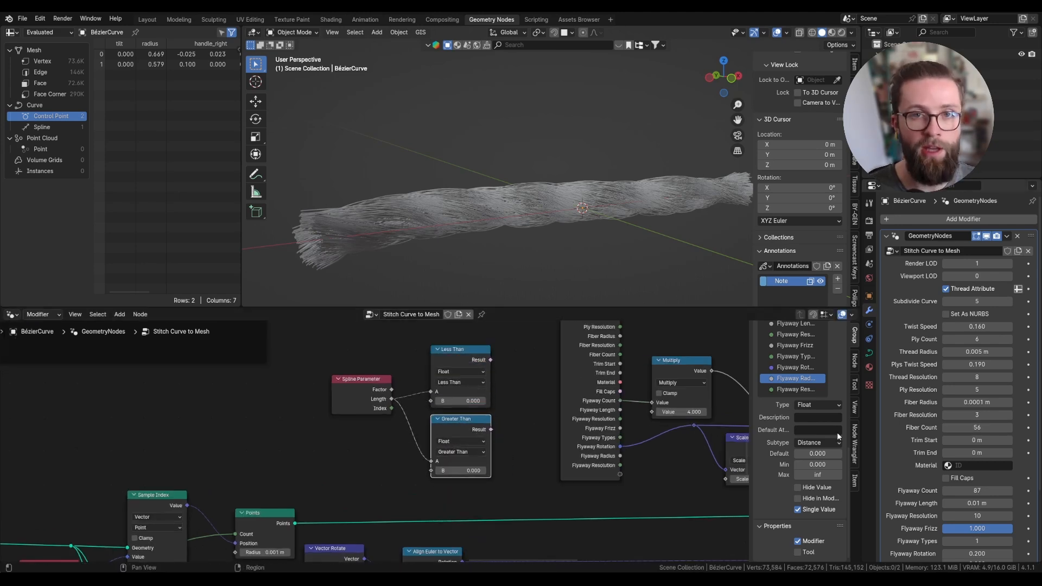
Step: Shift the comparison nodes aside and combine the Less Than and Greater Than results in an Or boolean math node
left_click_drag(328, 444, 349, 445)
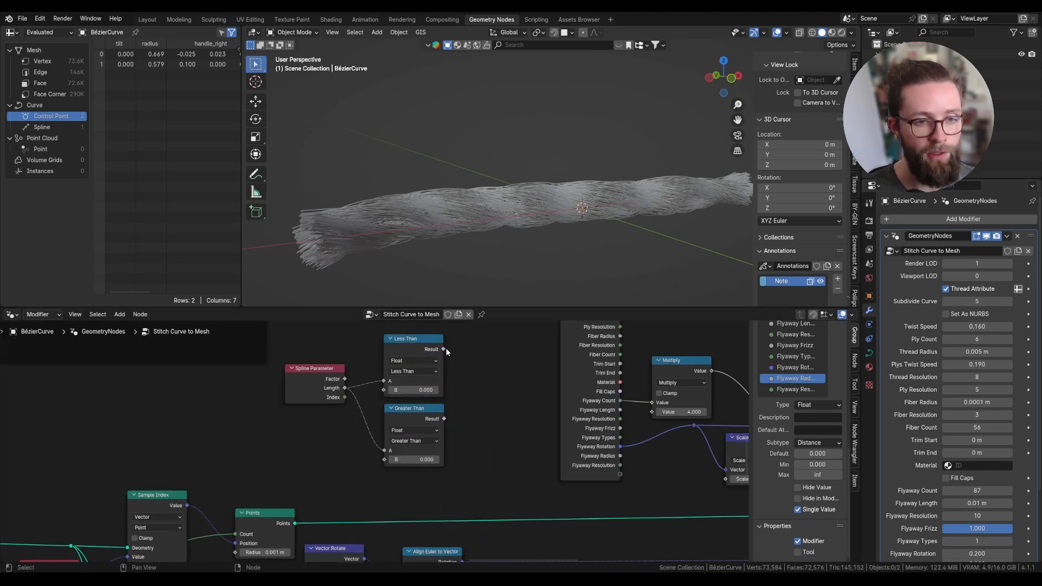
left_click_drag(444, 349, 480, 373)
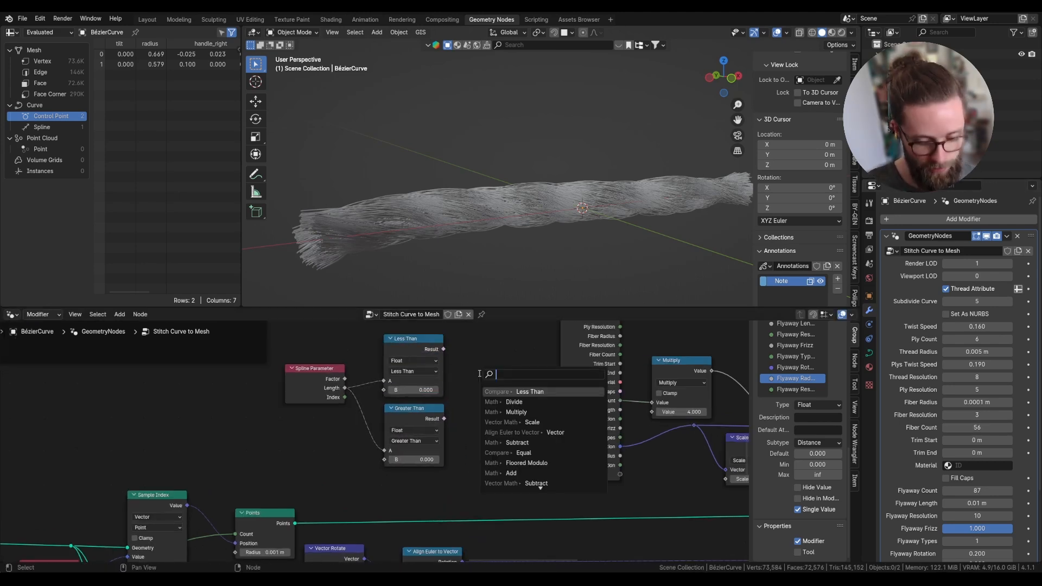
type("or")
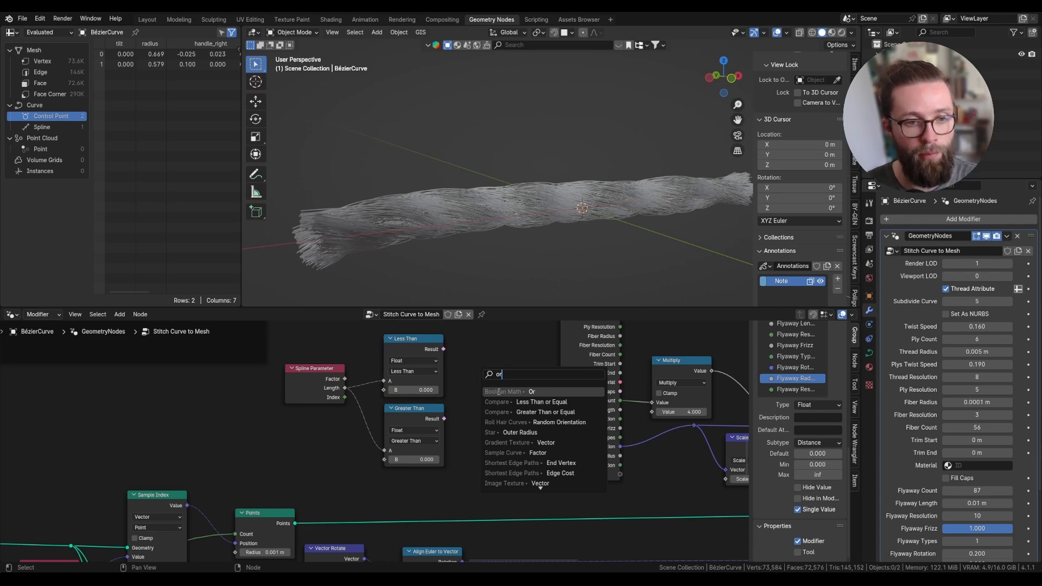
left_click(498, 391)
left_click(489, 399)
left_click_drag(444, 419, 470, 412)
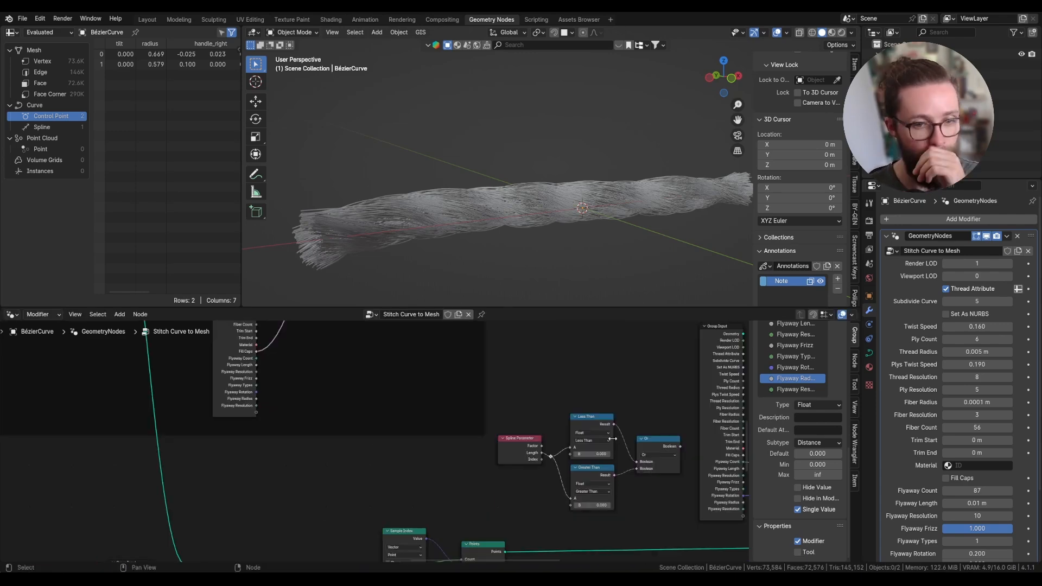
Step: Connect the output of the trim section's upper Switch node to input B of the Less Than node
left_click(594, 420)
scroll(594, 420, "down", 3)
middle_click_drag(507, 421, 564, 485)
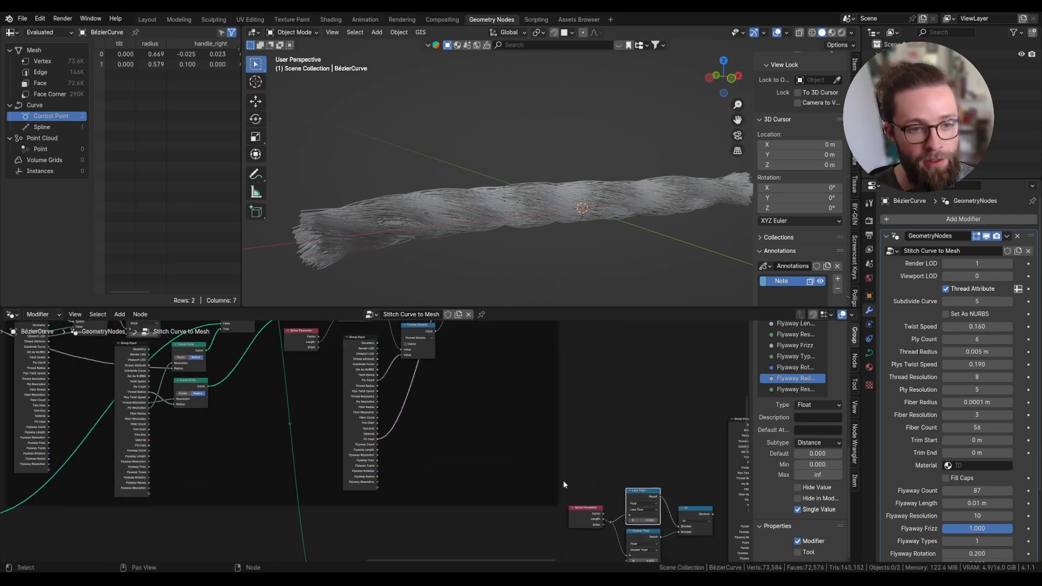
scroll(563, 485, "down", 4)
middle_click_drag(515, 454, 621, 546)
scroll(451, 362, "up", 6)
left_click_drag(489, 363, 486, 364)
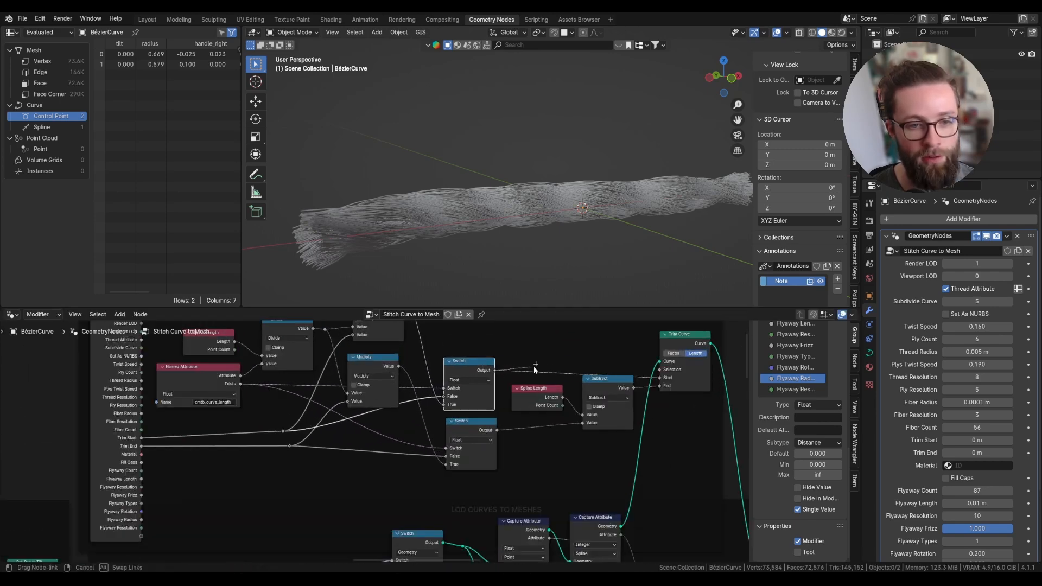
left_click_drag(643, 362, 748, 561)
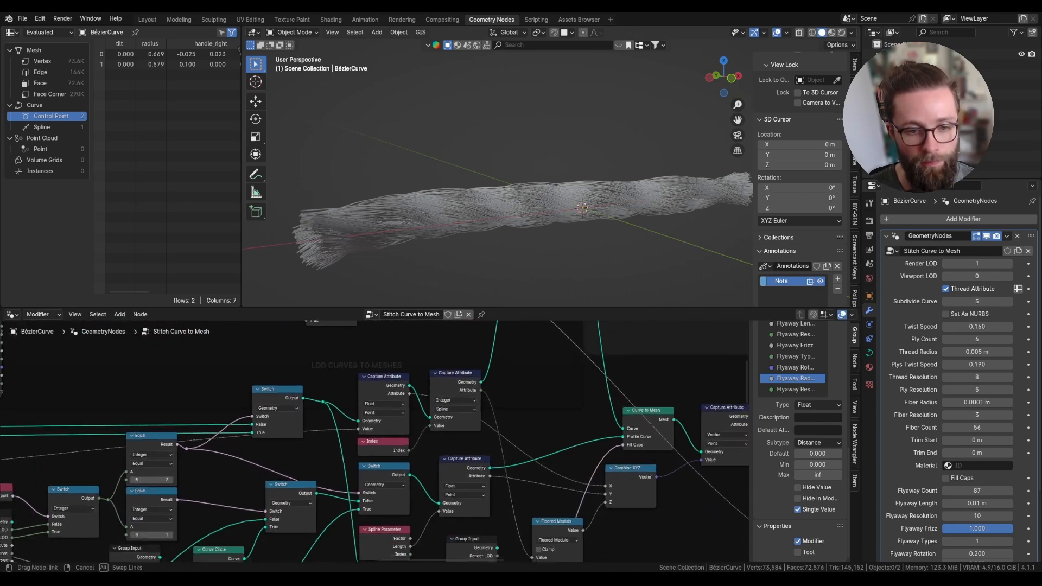
scroll(426, 427, "down", 3)
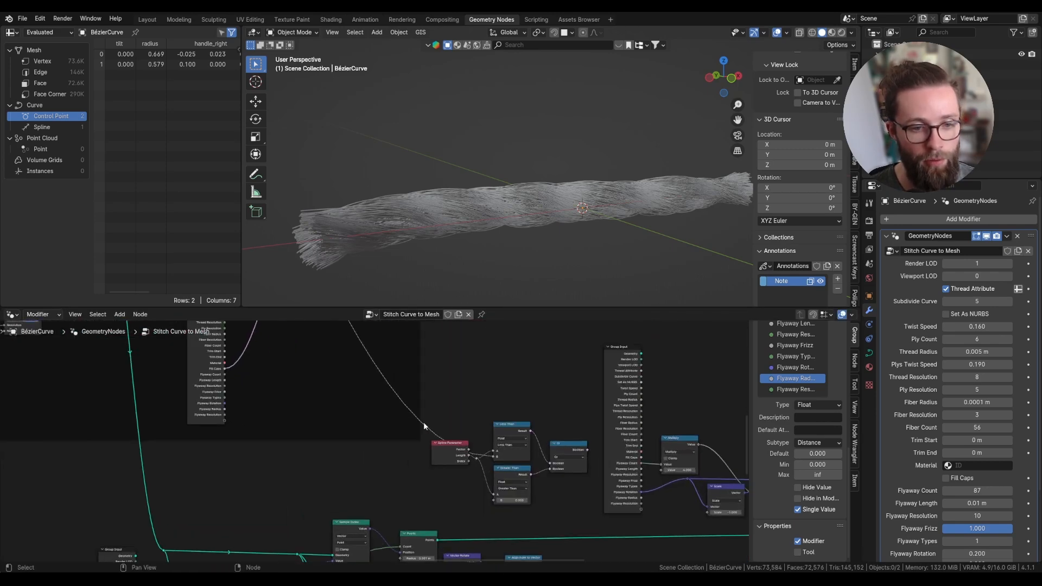
Step: Connect the output of the trim section's Subtract node to input B of the Greater Than node
middle_click_drag(424, 427, 450, 456)
middle_click_drag(347, 383, 454, 491)
mouse_move(255, 382)
middle_mouse_down()
mouse_move(399, 445)
mouse_move(421, 515)
middle_mouse_up()
scroll(372, 390, "up", 1)
left_click_drag(459, 365, 627, 525)
scroll(383, 361, "down", 2)
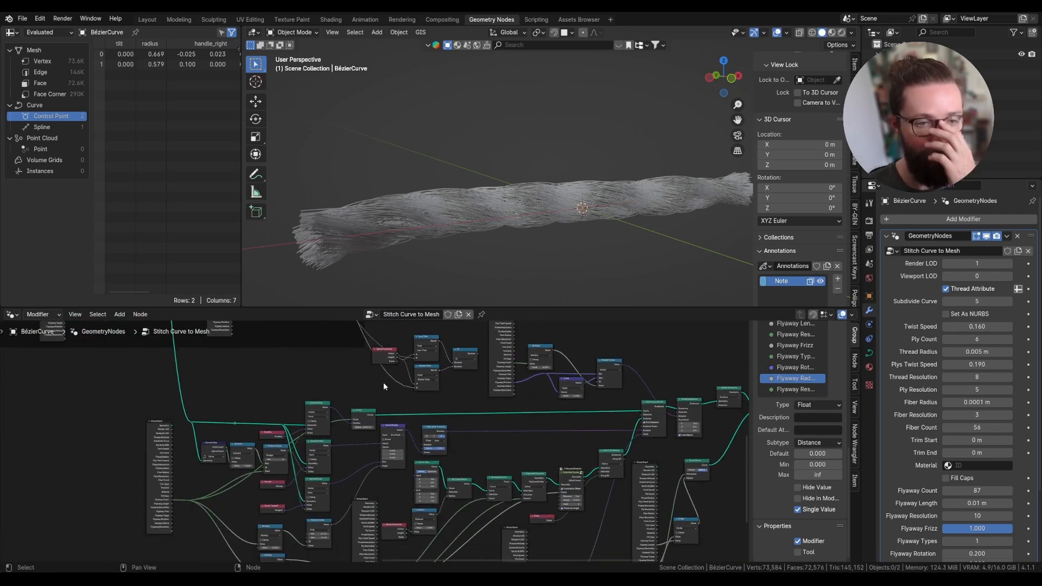
Step: Move the Spline Parameter, Less Than, Greater Than and Or nodes together above the flyaways' Sample Index nodes
left_click_drag(362, 399, 479, 329)
key("g")
left_click(286, 375)
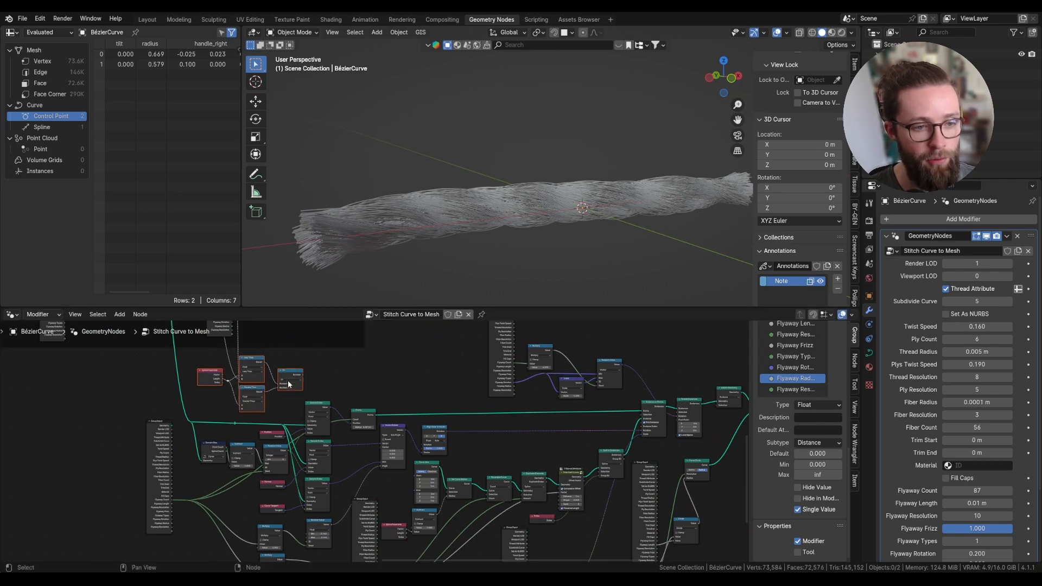
Step: Duplicate the top Sample Index node with its links, set the copy to Boolean and feed the Or result into its Value
scroll(305, 402, "up", 7)
left_click(322, 402)
middle_click_drag(330, 396, 455, 442)
scroll(455, 442, "up", 1)
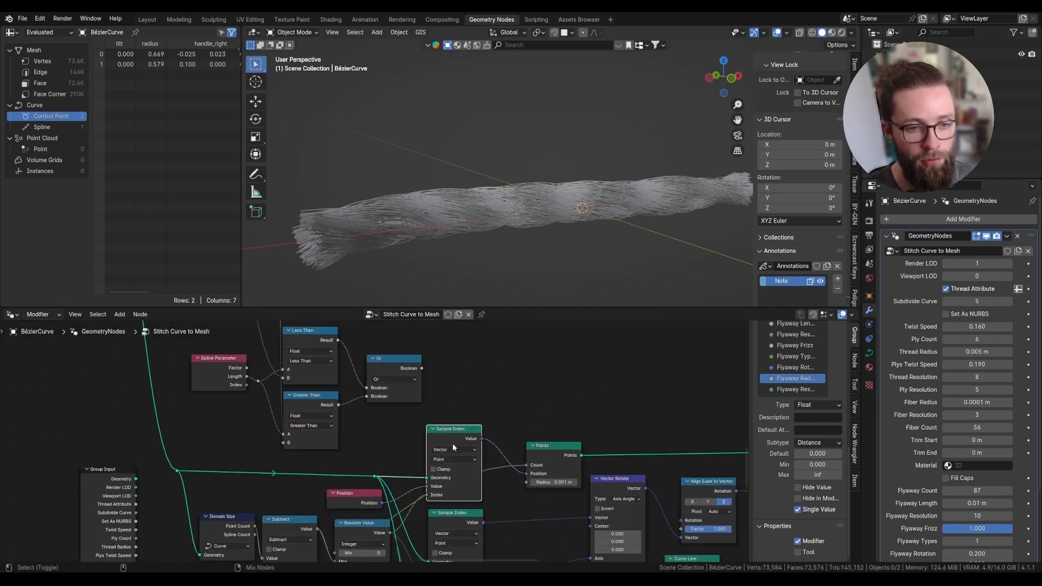
key("ctrl+shift+d")
left_click(462, 363)
left_click(460, 367)
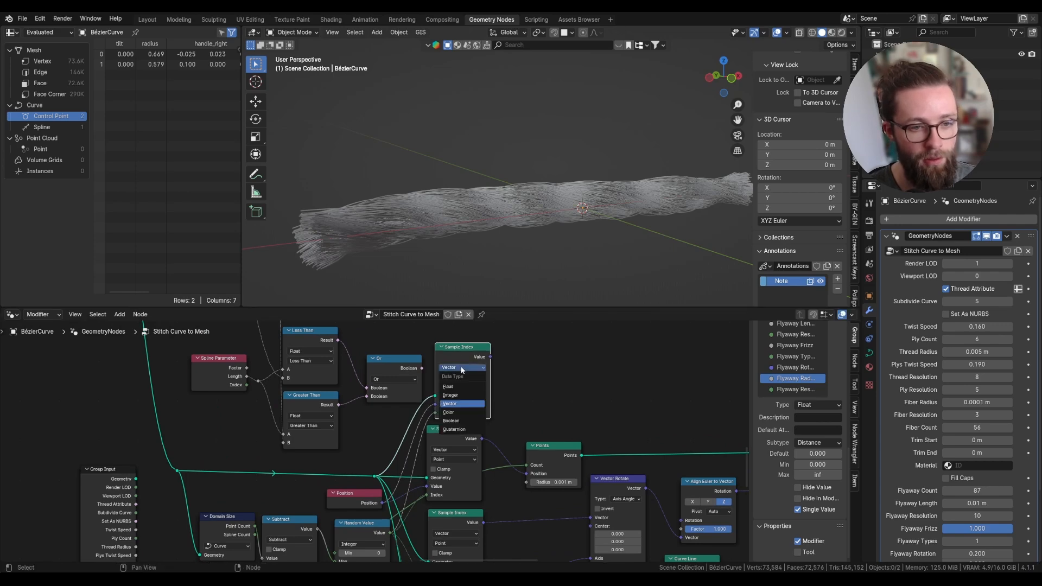
left_click(455, 421)
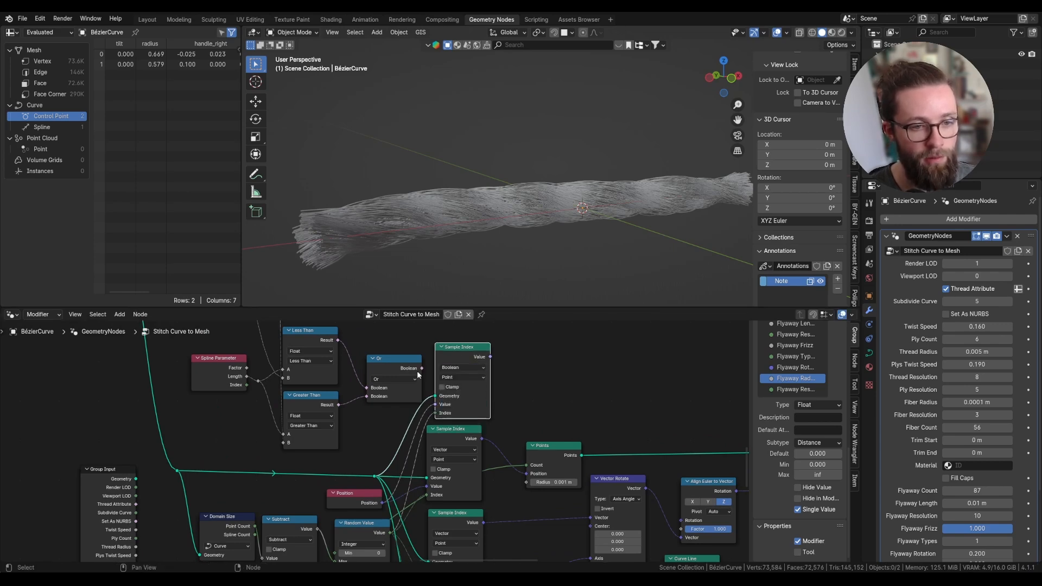
left_click_drag(422, 368, 445, 351)
left_click_drag(439, 410, 435, 405)
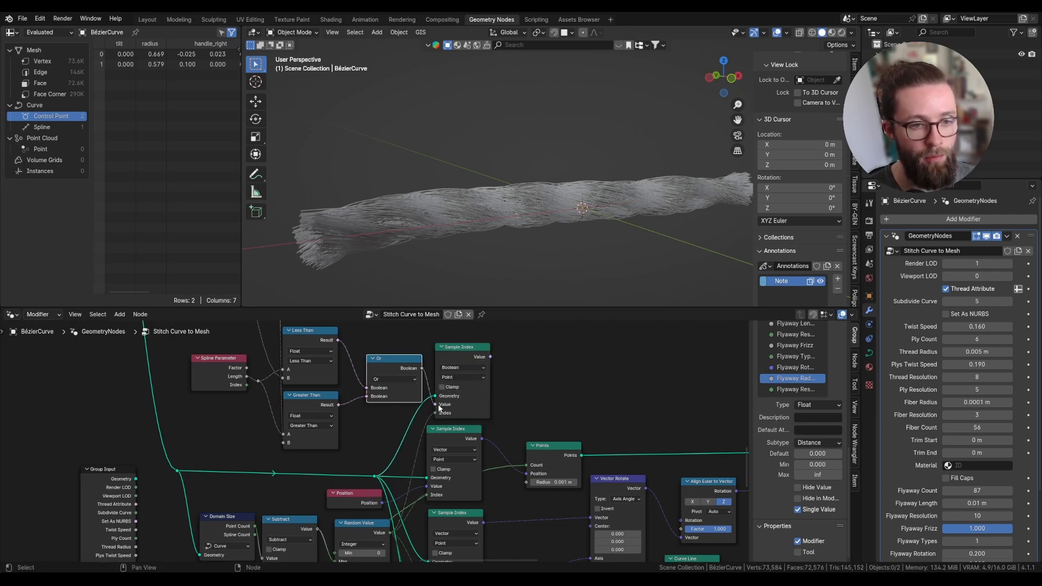
Step: Connect the boolean Sample Index output to Delete Geometry's Selection and test the trimming by adjusting Trim Start
scroll(467, 367, "down", 5)
middle_click_drag(332, 373, 178, 388)
left_click_drag(144, 387, 592, 448)
scroll(589, 434, "right", 3, "ctrl")
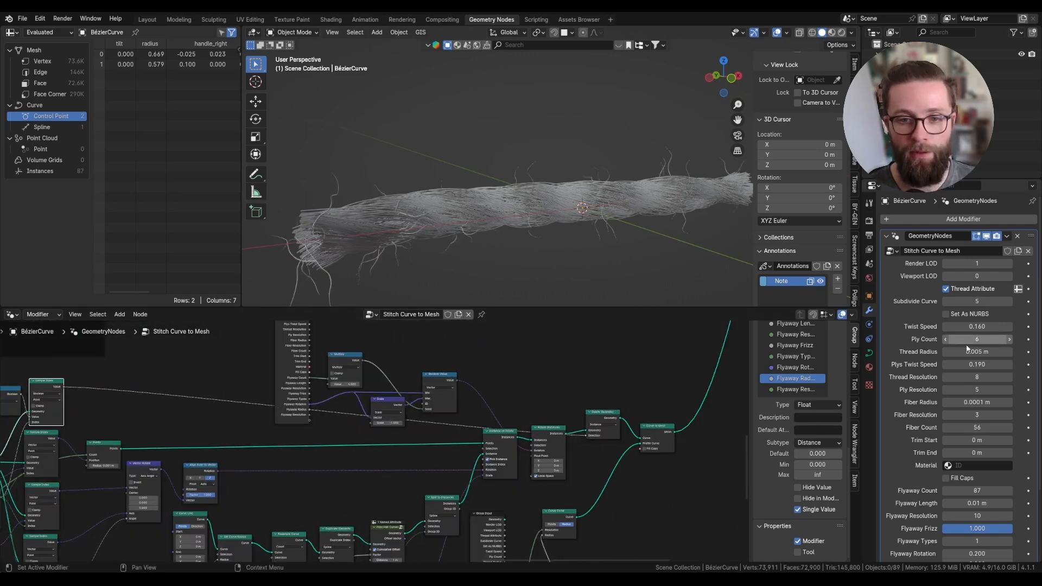
mouse_move(977, 441)
left_mouse_down()
mouse_move(1003, 440)
mouse_move(986, 441)
left_mouse_up()
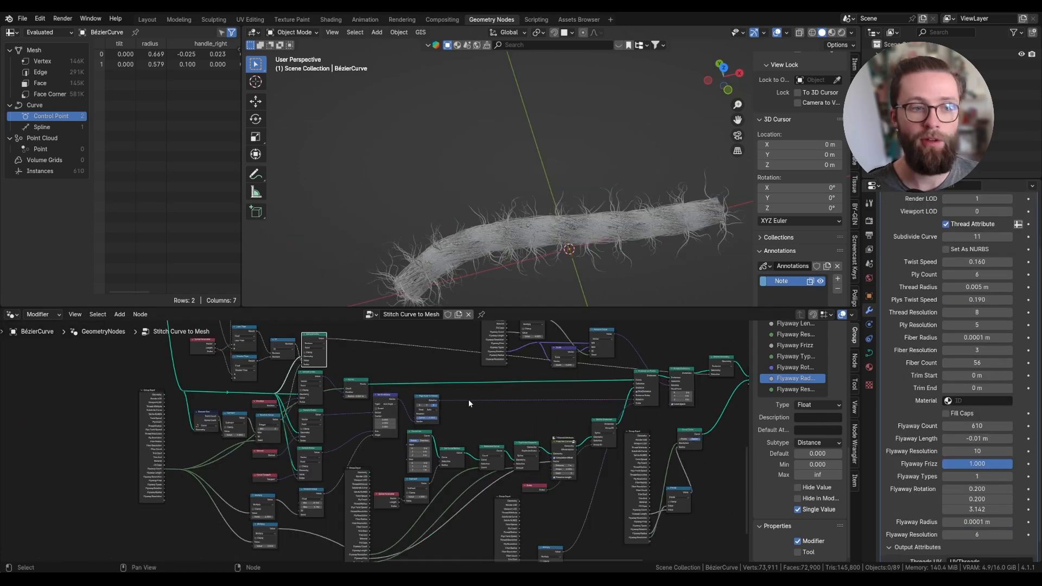
Step: Move the Normal node away from the Sample Index nodes, closer to the flyaways' Group Input node
scroll(391, 400, "up", 6)
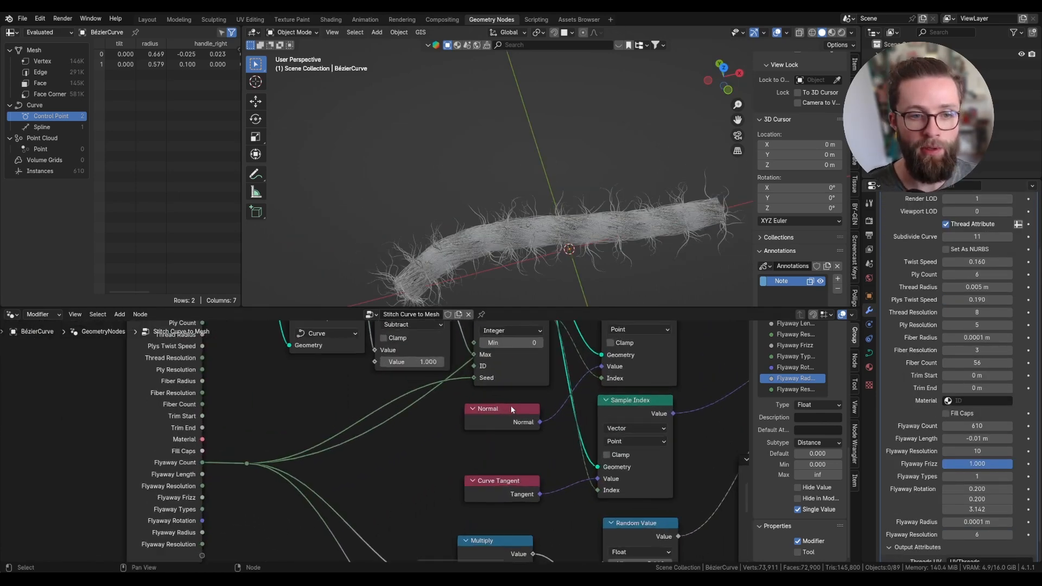
scroll(538, 424, "down", 1)
left_click_drag(493, 420, 259, 394)
middle_click_drag(317, 400, 417, 377)
Step: Add a Named Attribute node of type Vector that reads cmtb_stitch_normal
key("shift+a")
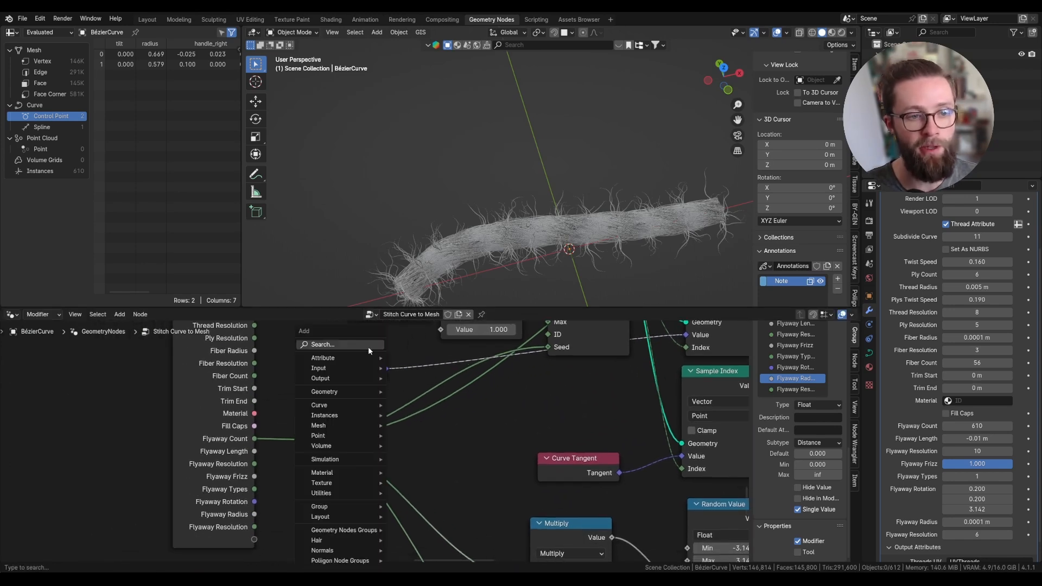
type("named")
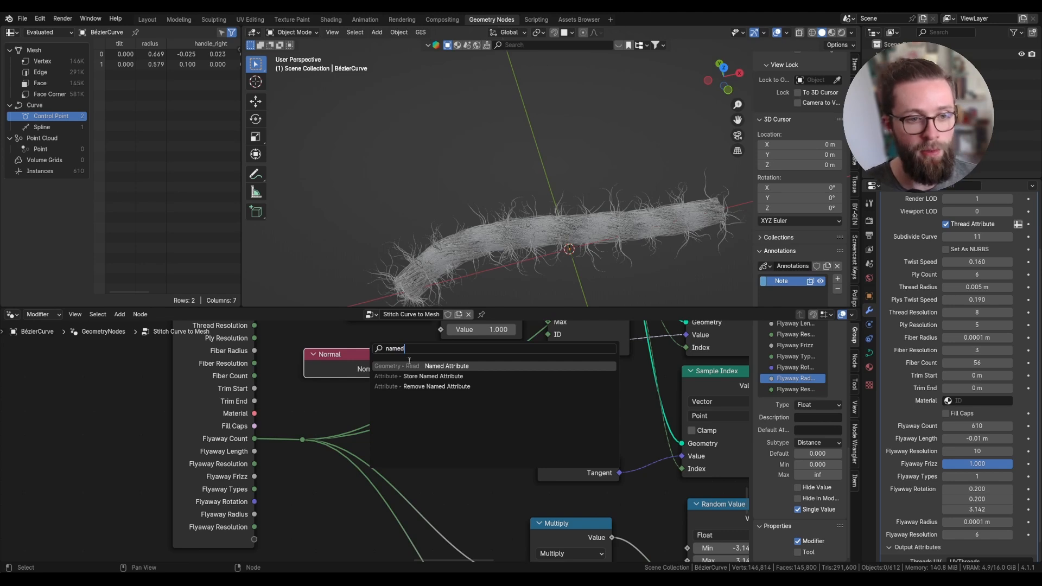
key("Return")
left_click(434, 430)
left_click(485, 475)
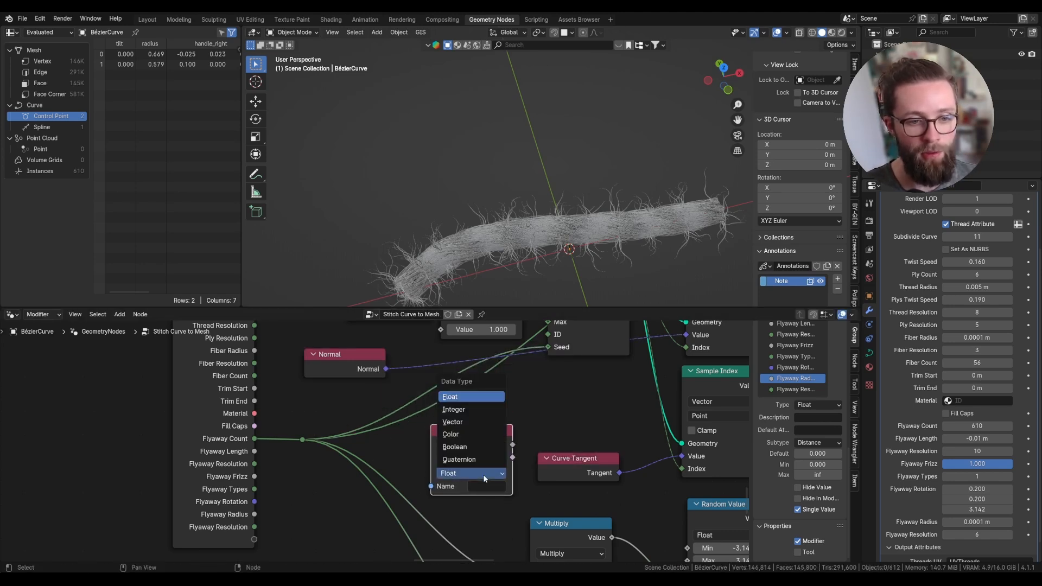
key("v")
left_click(486, 486)
type("cmtb")
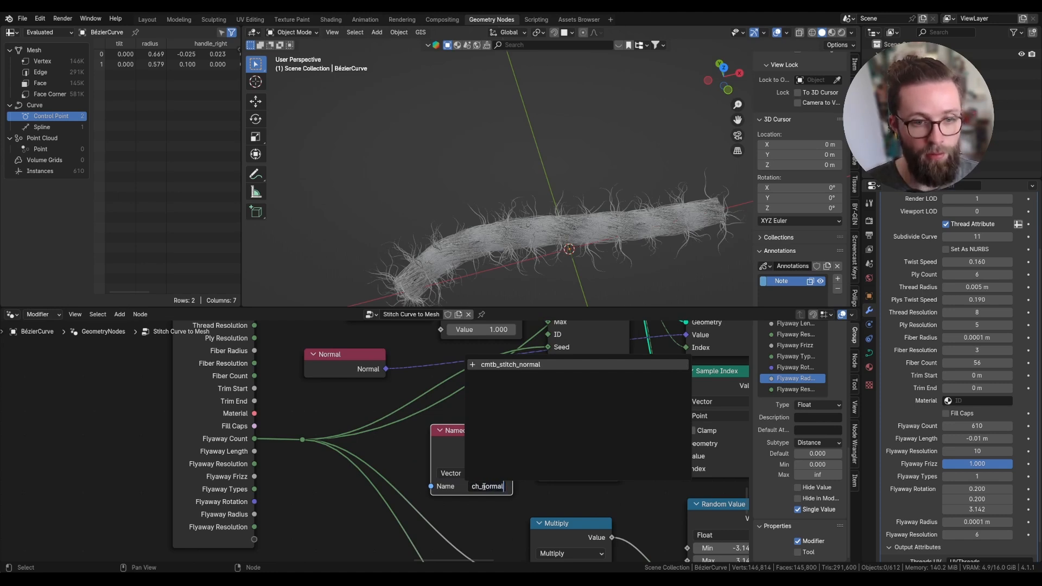
key("Return")
Step: Reposition the Named Attribute node and add a Switch node of type Vector driven by its Exists output
left_click_drag(431, 457, 392, 456)
left_click_drag(425, 452, 449, 451)
left_click_drag(568, 411, 571, 408)
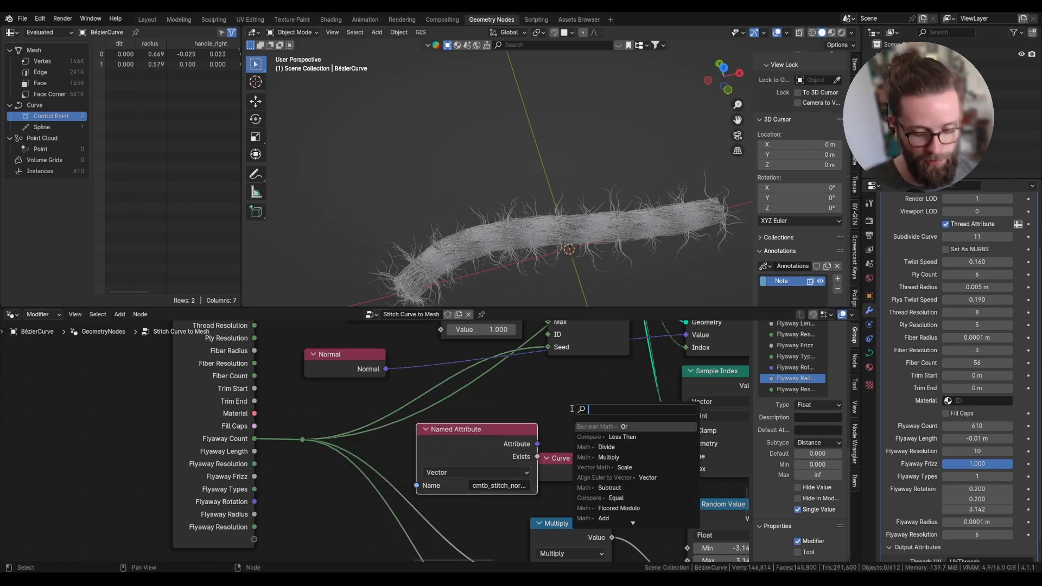
type("swith")
left_click(587, 426)
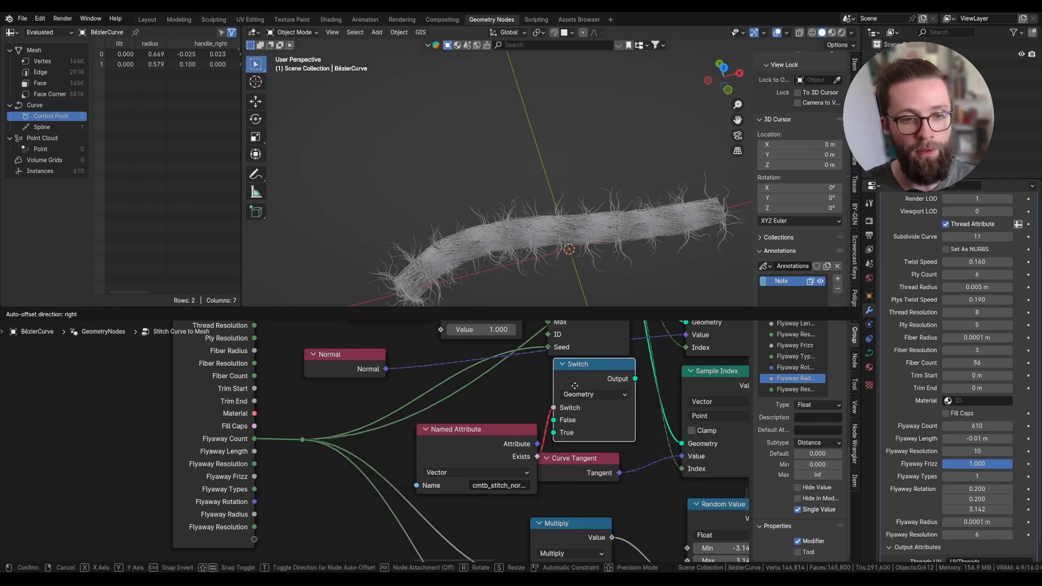
left_click(581, 398)
left_click(581, 401)
key("ctrl+z")
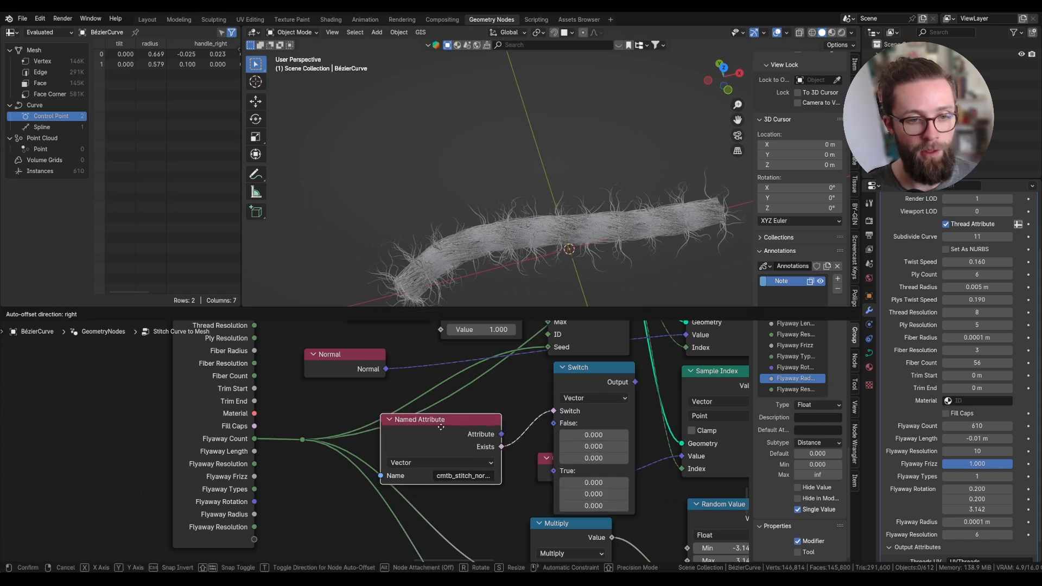
Step: Feed Normal into the Switch's False and the named attribute into True, and send its output to the upper vector Sample Index's Value
left_click_drag(385, 369, 553, 423)
middle_click_drag(607, 381, 565, 438)
left_click_drag(593, 439, 646, 393)
left_click_drag(561, 418, 548, 426)
left_click_drag(549, 429, 537, 432)
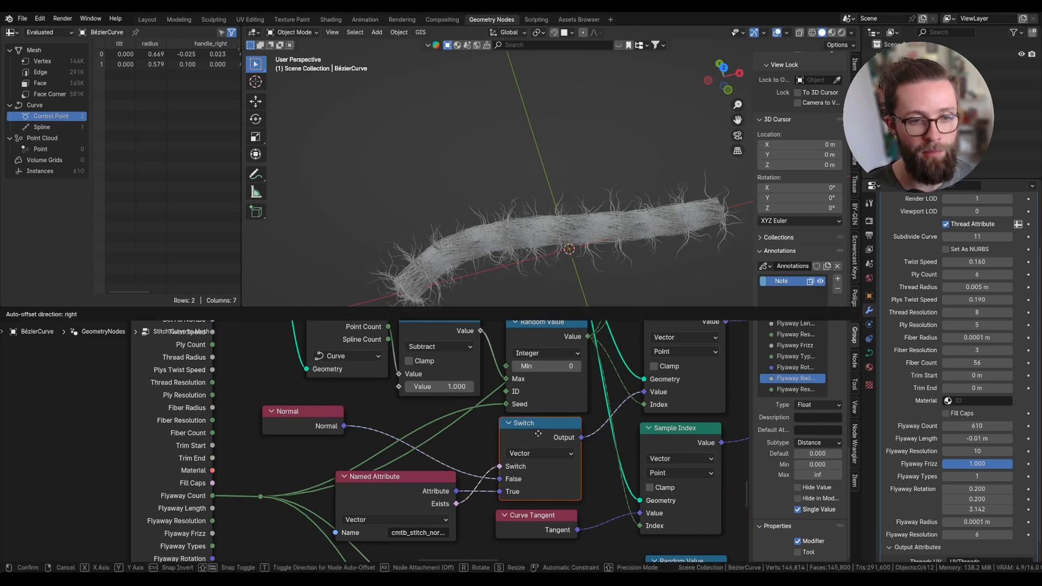
Step: Group all the flyaway nodes in a frame labelled "FLYAWAY FIBERS SETUP" and save the file
left_click_drag(624, 539, 313, 401)
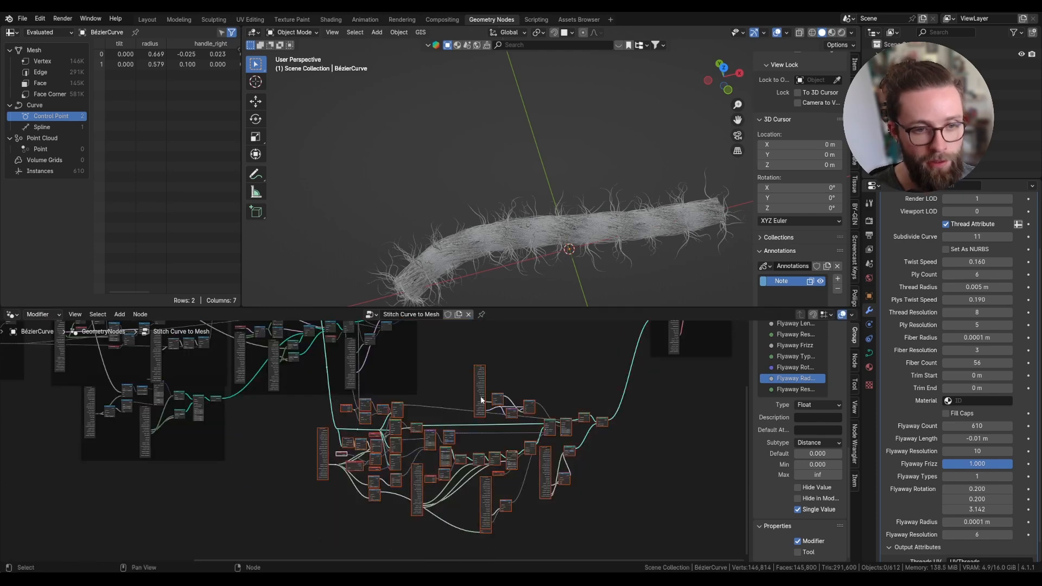
left_click_drag(482, 400, 510, 450)
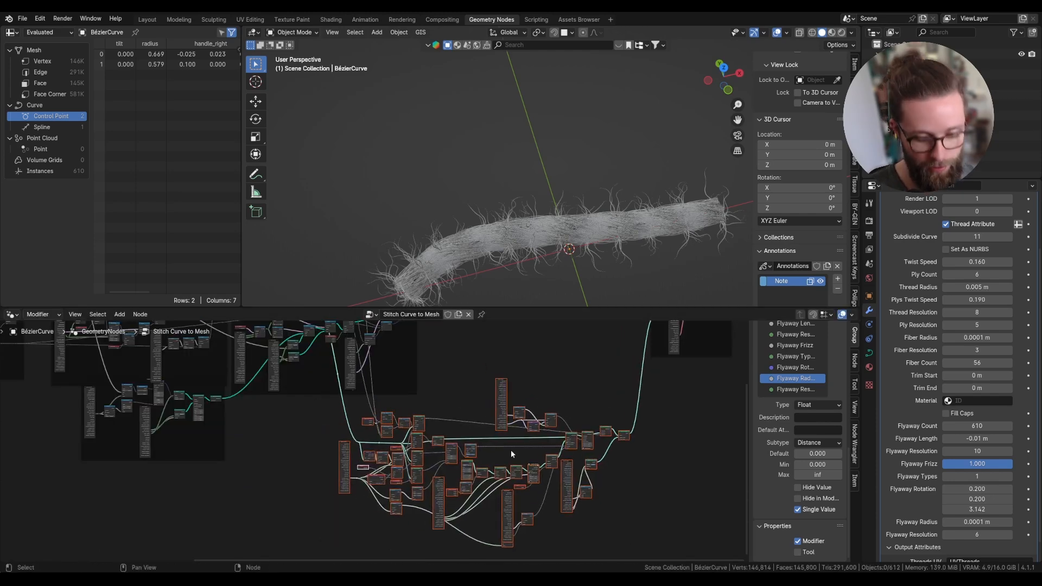
key("ctrl+j")
left_click(855, 360)
left_click(824, 374)
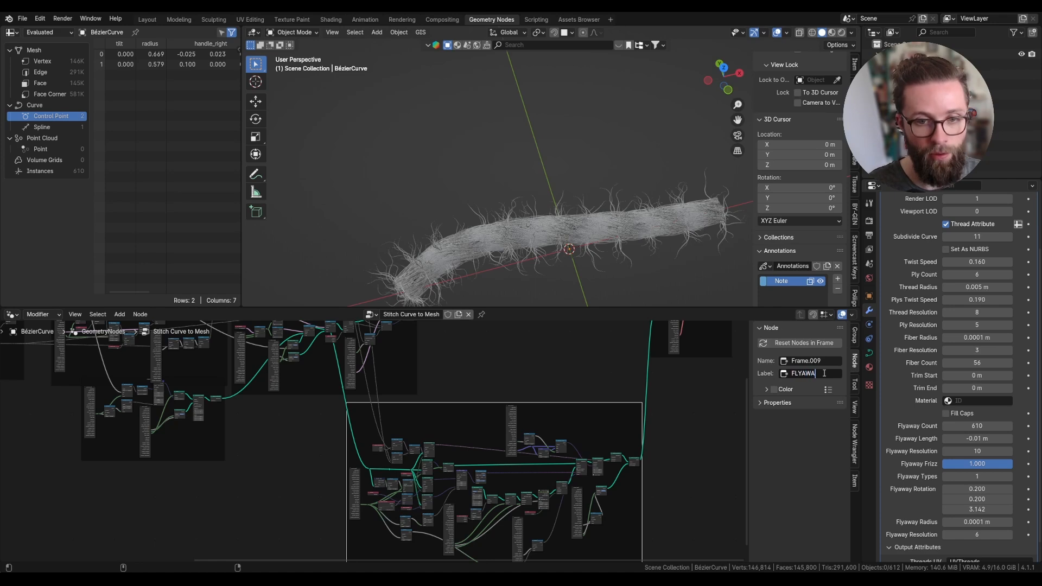
type("FLYAWAY FIBERS SETU")
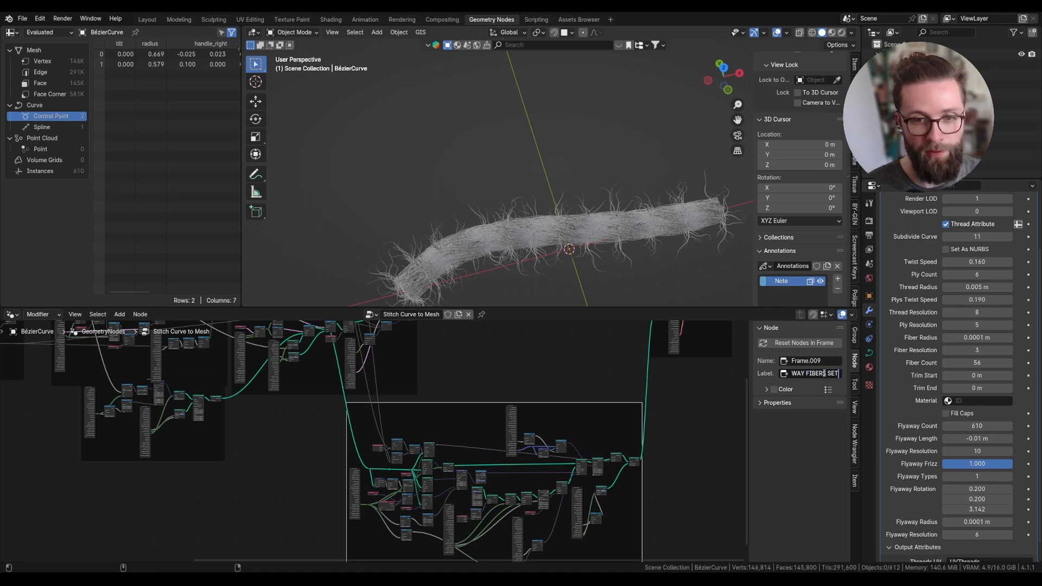
type("P")
key("Return")
key("ctrl+s")
Step: Add a Collection Info node above the flyaway curve nodes and expose its Collection as a new group input
scroll(532, 396, "up", 2)
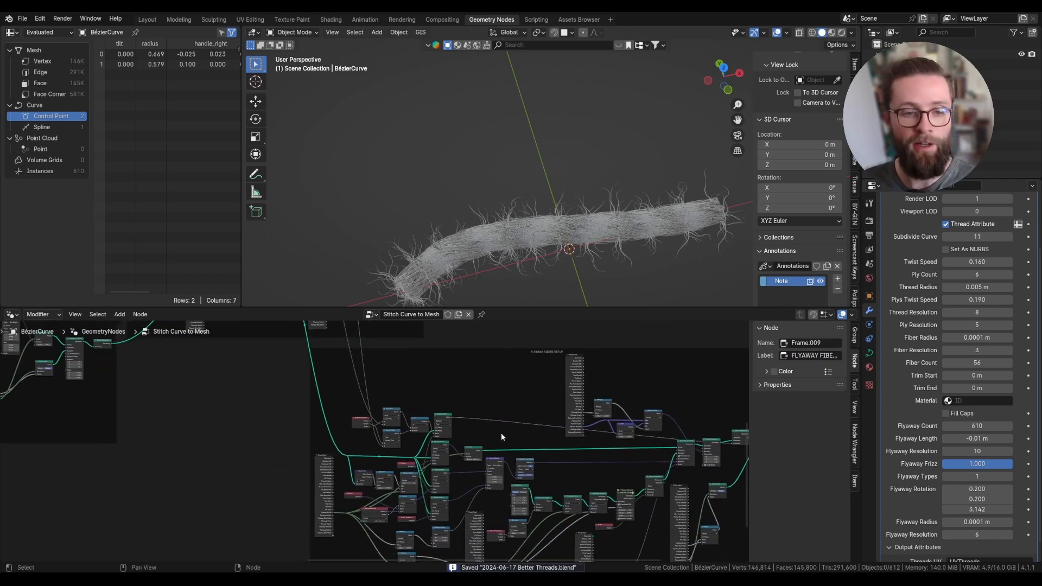
scroll(413, 347, "up", 5)
key("shift+a")
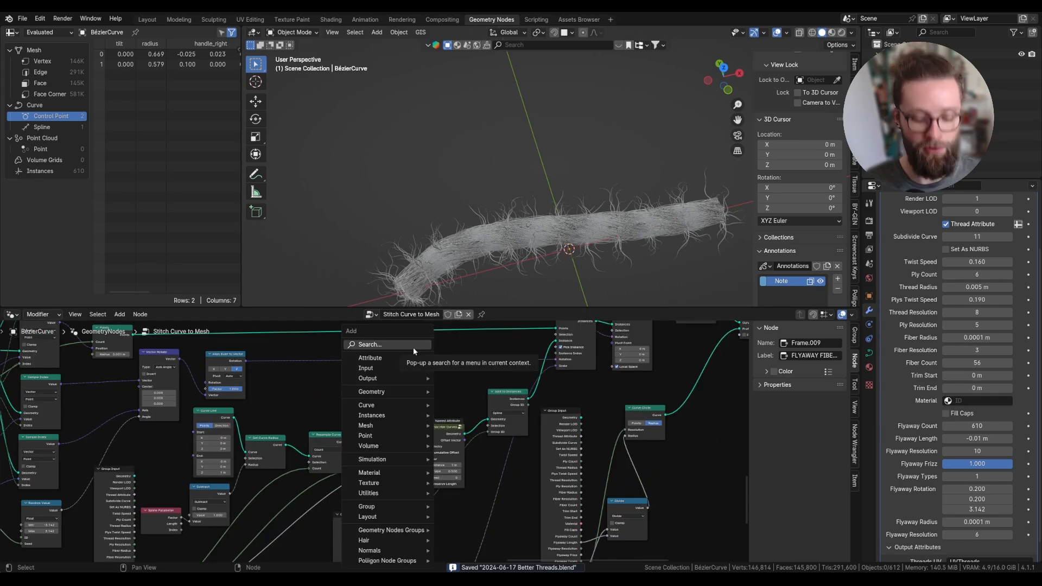
left_click(413, 347)
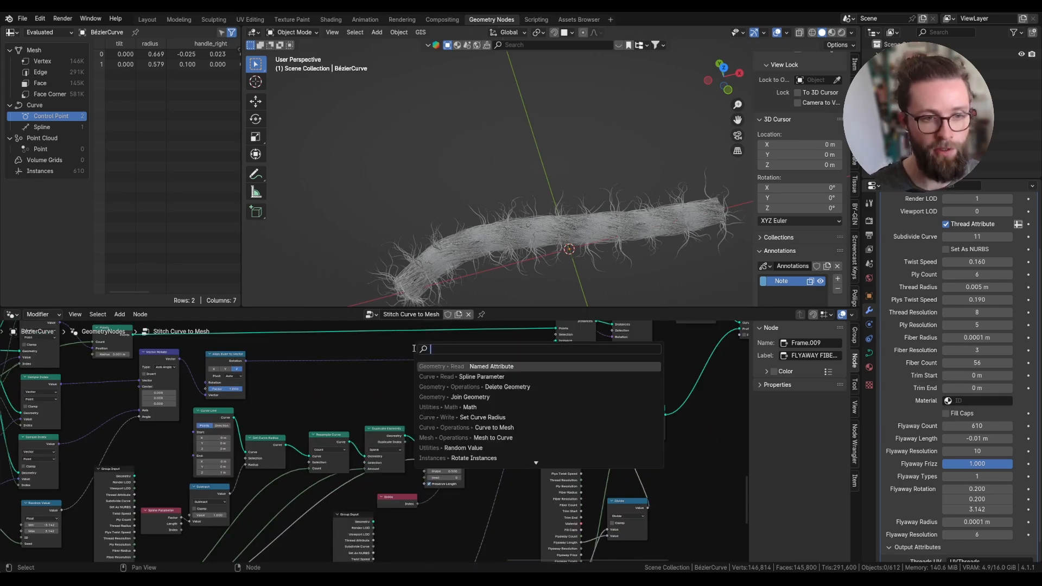
type("colle")
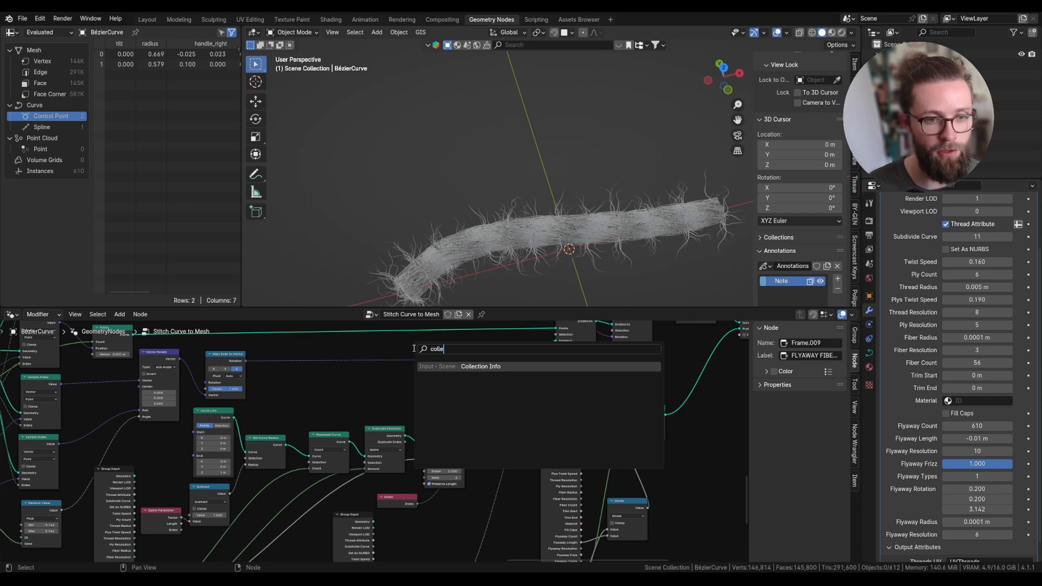
key("Return")
left_click(378, 376)
scroll(353, 412, "down", 1)
middle_click_drag(304, 478, 352, 389)
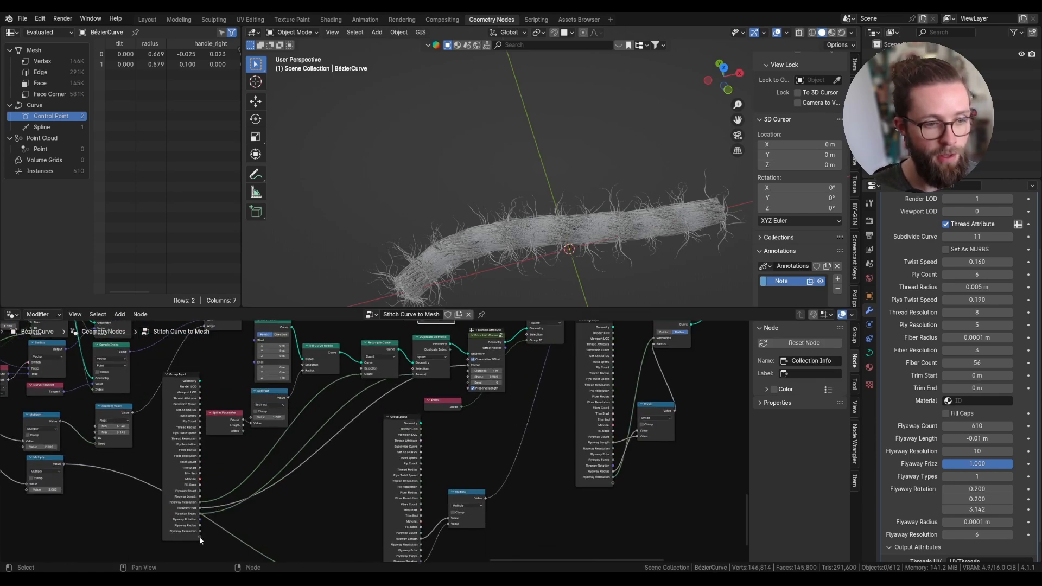
left_click_drag(200, 537, 419, 362)
Step: Rename the new collection group input as "Flyaway Custom Curve"
left_click(855, 335)
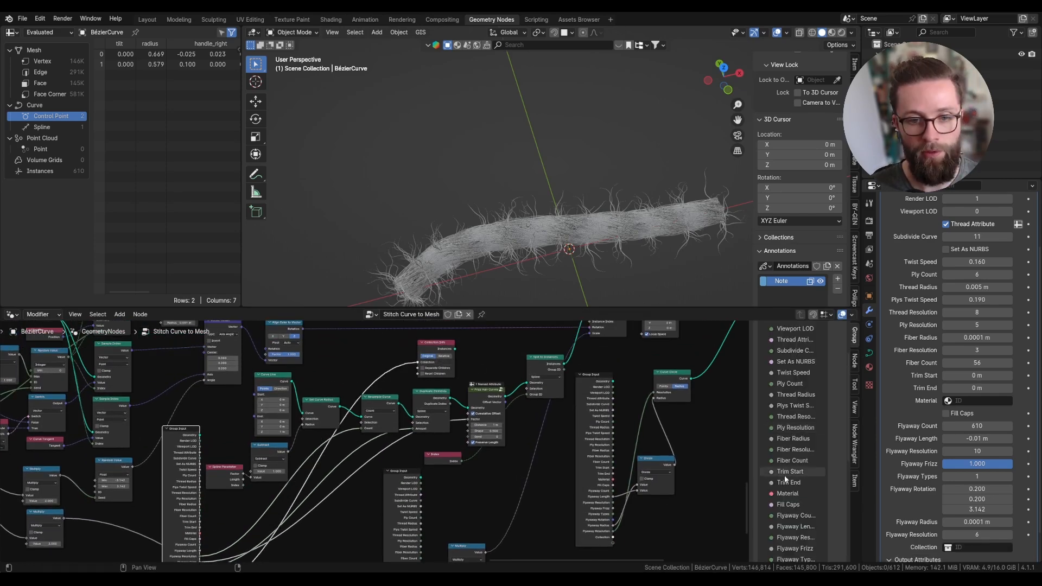
scroll(791, 434, "down", 10)
left_click(790, 390)
double_click(792, 445)
type("Flyaway")
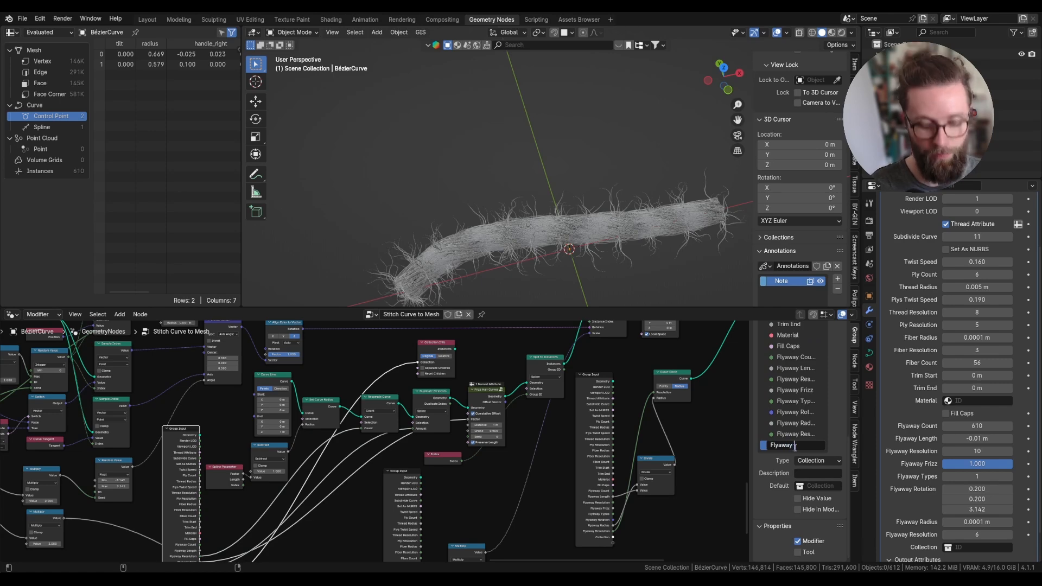
type(" Custom Curve")
key("Return")
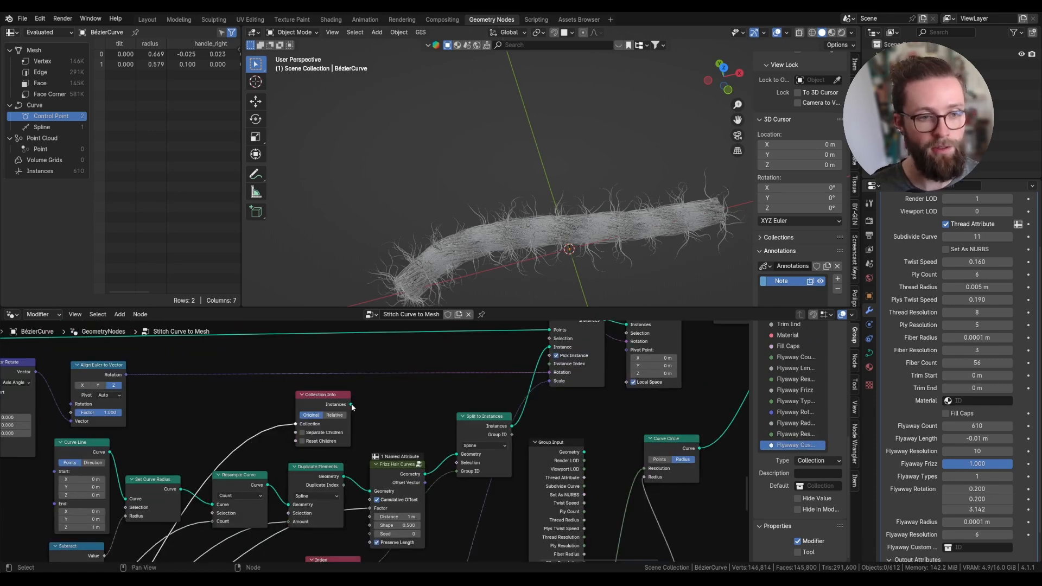
Step: Feed the Collection Info's Instances into a new Domain Size node set to Instances
left_click_drag(352, 405, 392, 395)
type("domain")
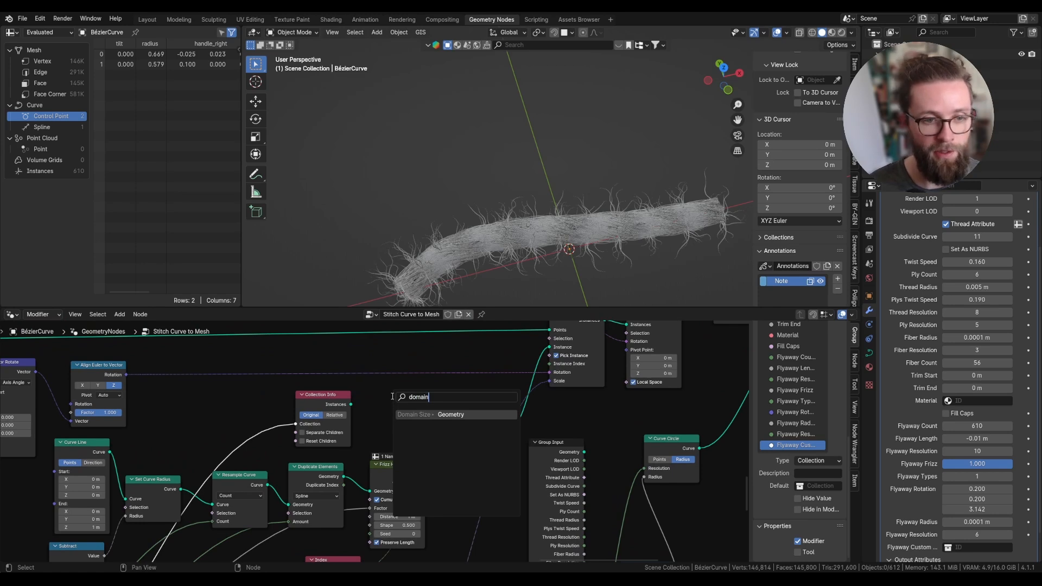
left_click(419, 415)
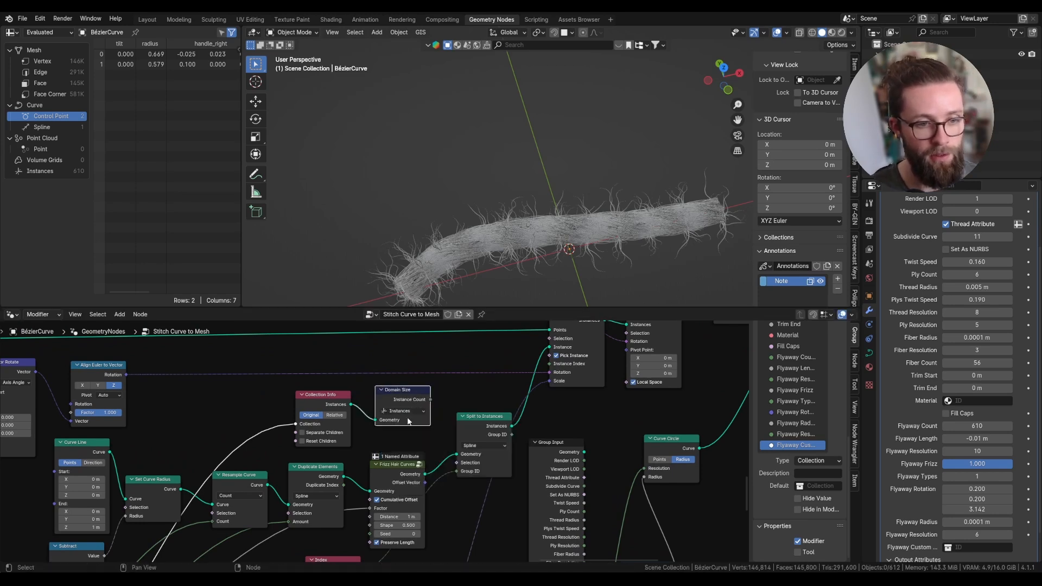
Step: Compare the Instance Count with an Integer Greater Than node against 0 and shift the new nodes back to make room
left_click_drag(431, 400, 444, 399)
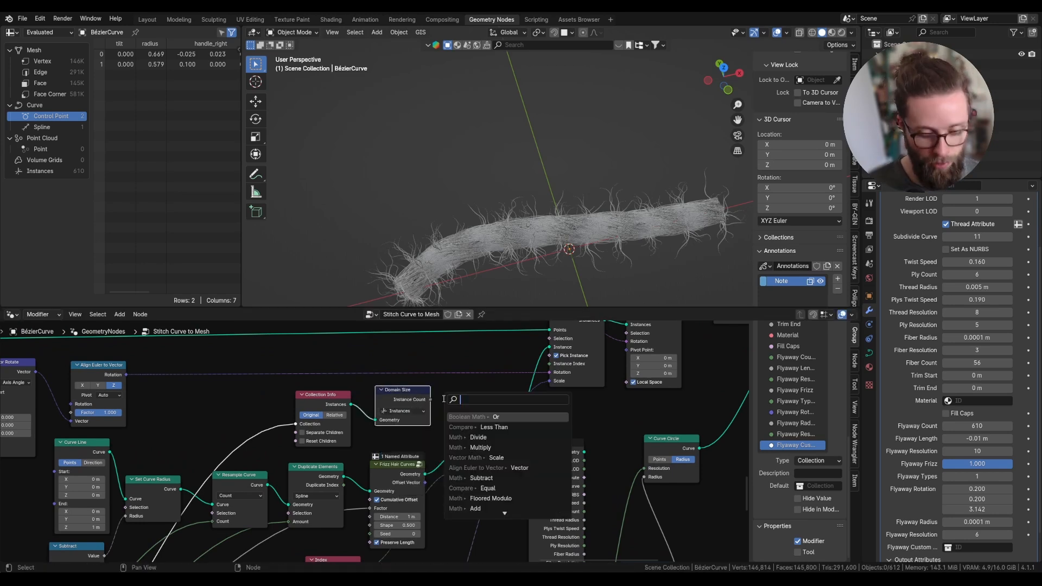
type("grea")
left_click(463, 415)
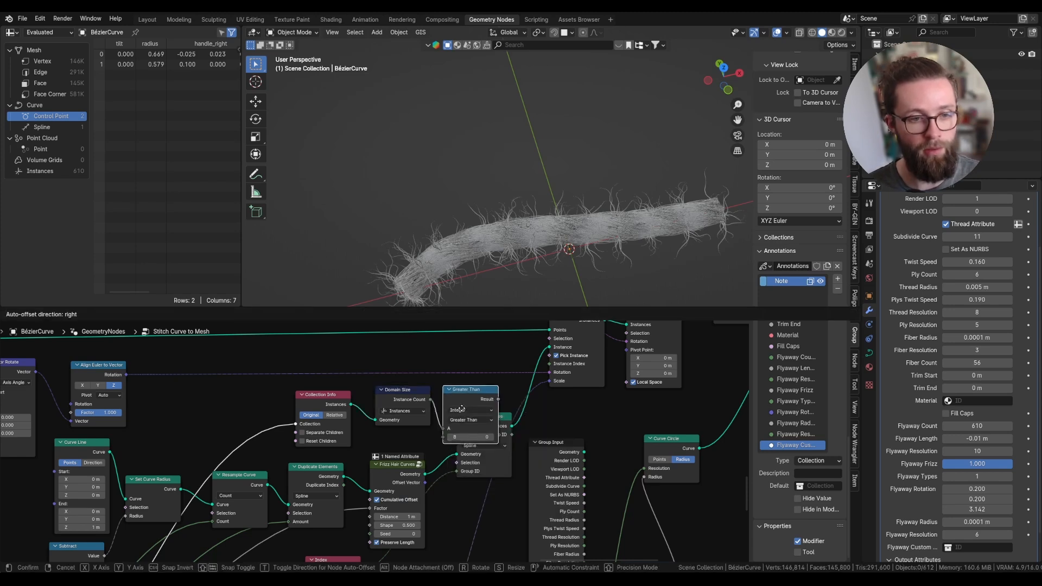
left_click(461, 378)
left_click_drag(318, 391, 260, 386)
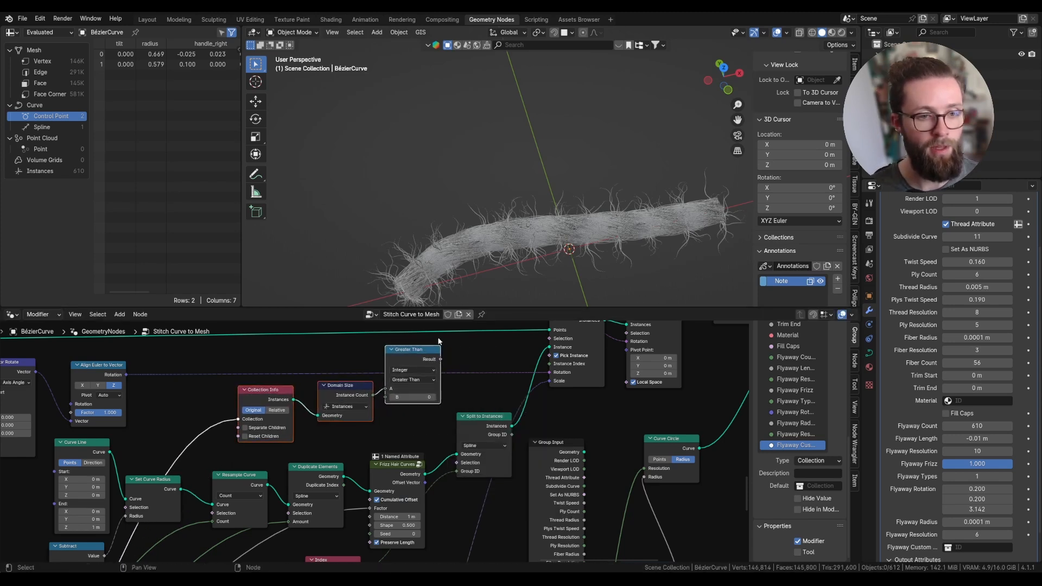
Step: Insert a Geometry Switch after Split to Instances, driven by the Greater Than result, with the Collection Info instances as True
key("shift+a")
type("switch")
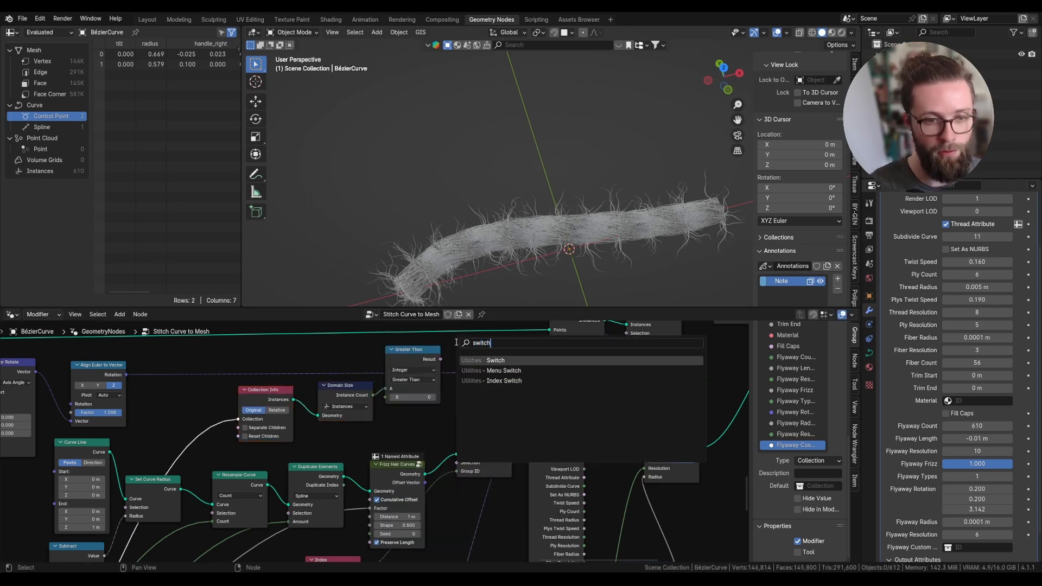
key("Return")
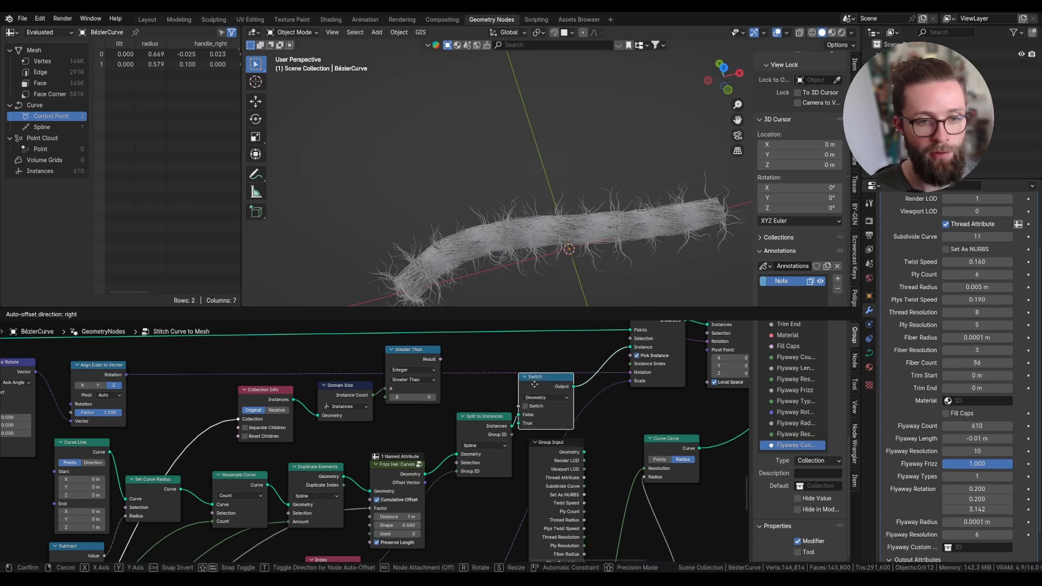
left_click(545, 382)
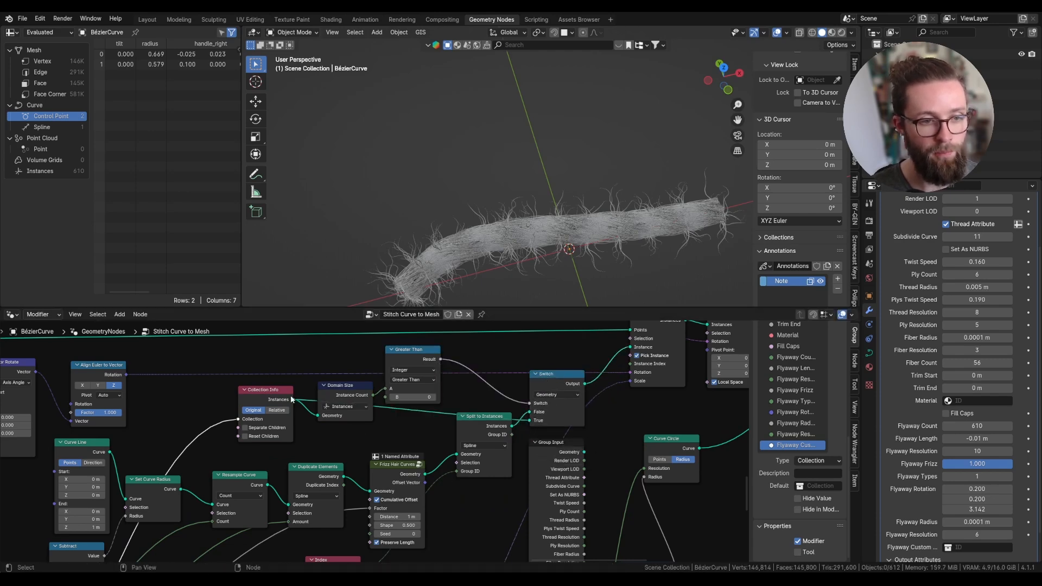
Step: Create a new collection in the scene and name it "Custom Curves"
right_click(896, 44)
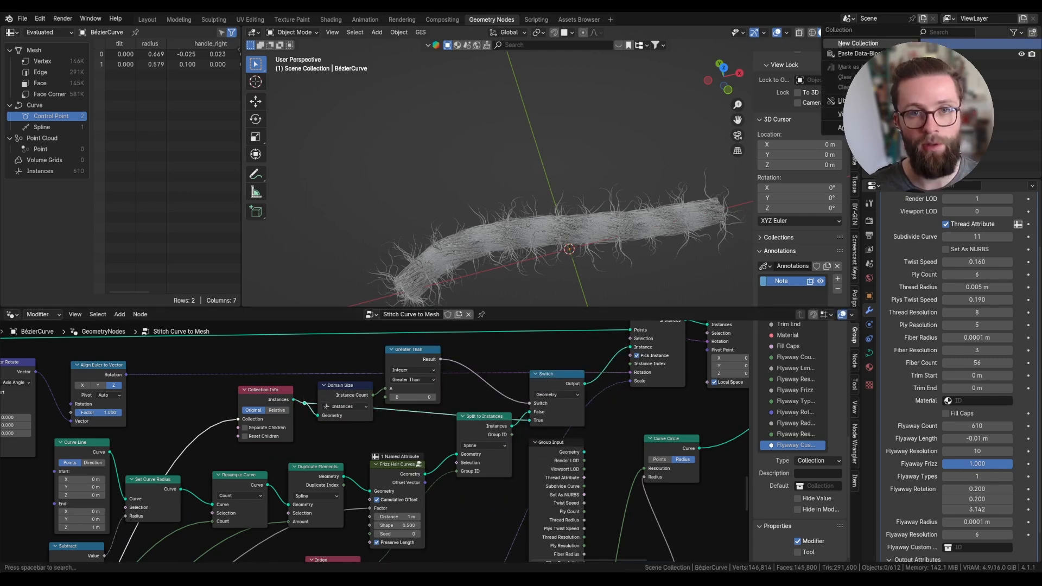
left_click(895, 45)
double_click(903, 54)
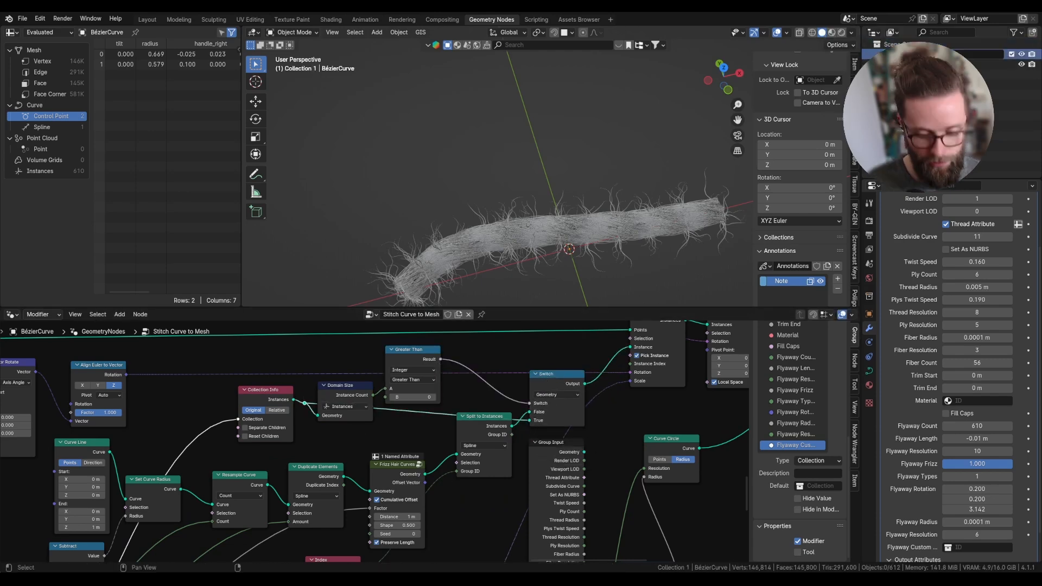
Step: Add a Bézier curve to the Custom Curves collection and duplicate it in place
key("shift+a")
mouse_move(477, 235)
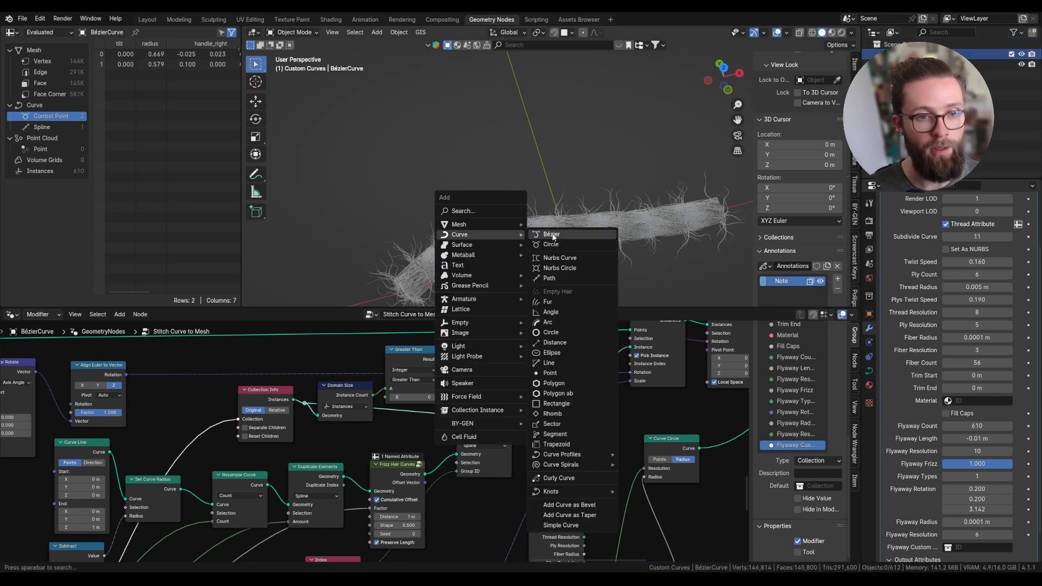
left_click(553, 235)
scroll(550, 242, "down", 3)
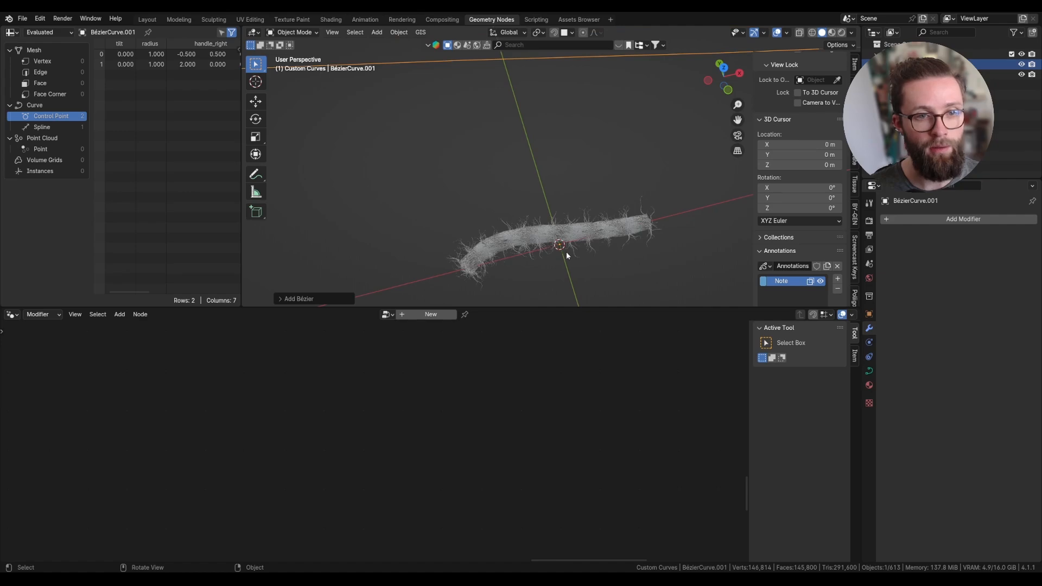
key("shift+d")
right_click(569, 252)
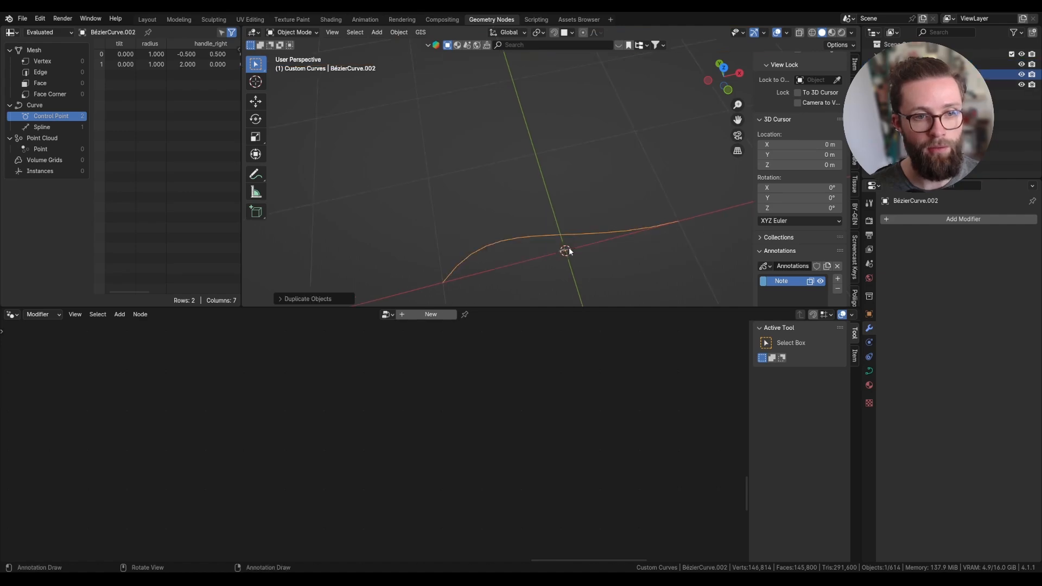
Step: Reshape the duplicated curve by moving and rotating one of its end control points
key("Tab")
left_click(443, 283)
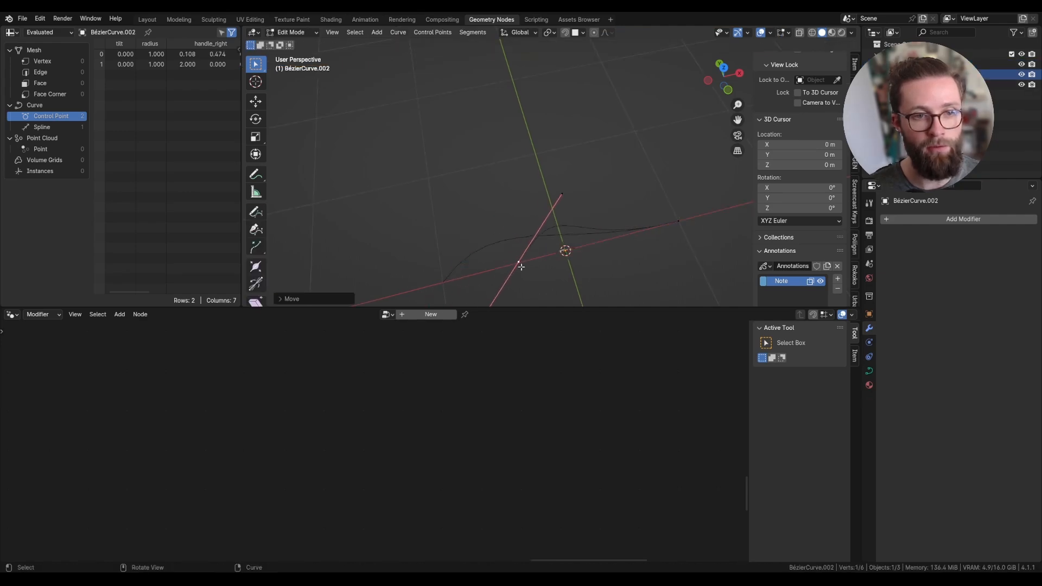
key("r")
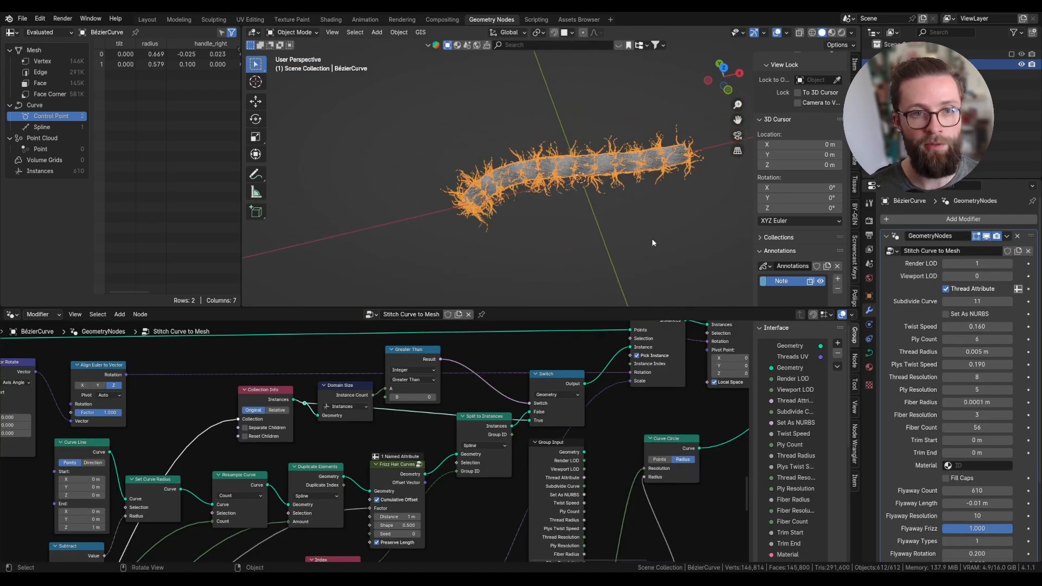
Step: Assign the Custom Curves collection to the thread modifier's Flyaway Custom input and inspect the flyaways around the thread
scroll(962, 467, "down", 5)
left_click(980, 514)
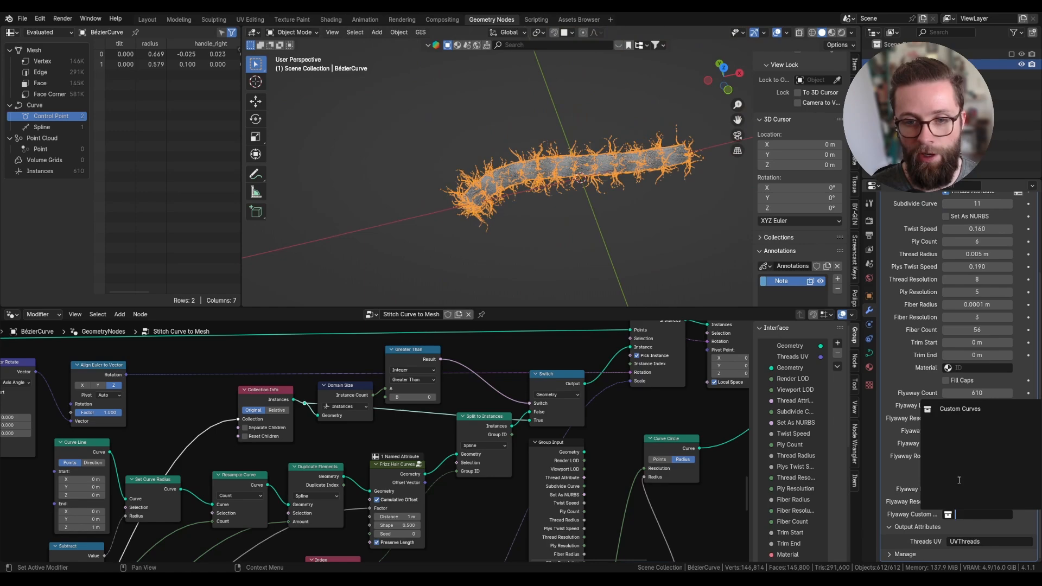
left_click(961, 409)
scroll(574, 187, "up", 3)
middle_click_drag(574, 188, 536, 130)
left_click(535, 106)
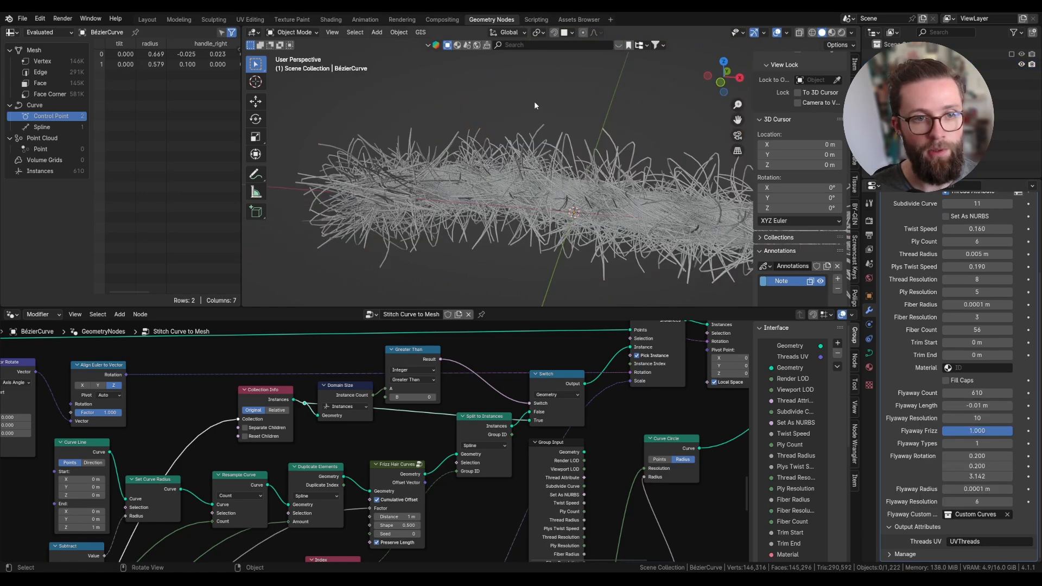
middle_click_drag(544, 180, 583, 124)
scroll(570, 136, "down", 2)
Step: Enable Separate Children on the Collection Info node so each custom curve becomes its own instance
left_click(574, 356)
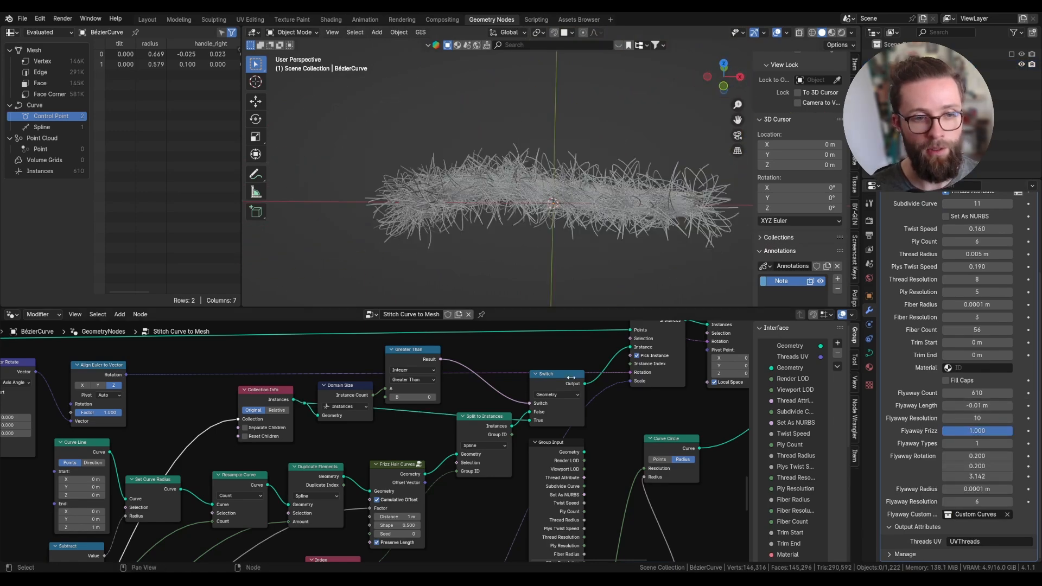
scroll(339, 441, "up", 1)
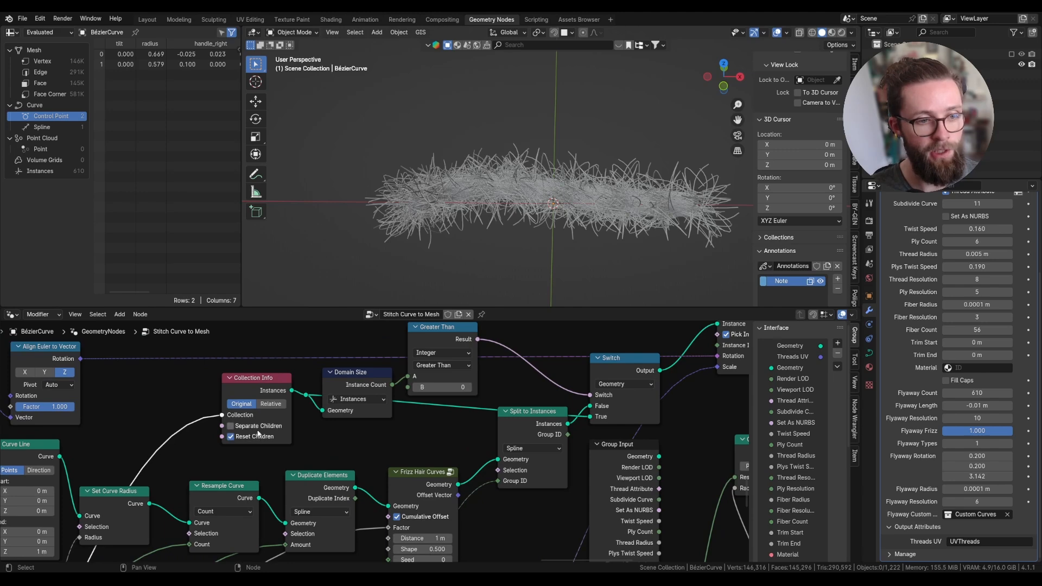
left_click(258, 427)
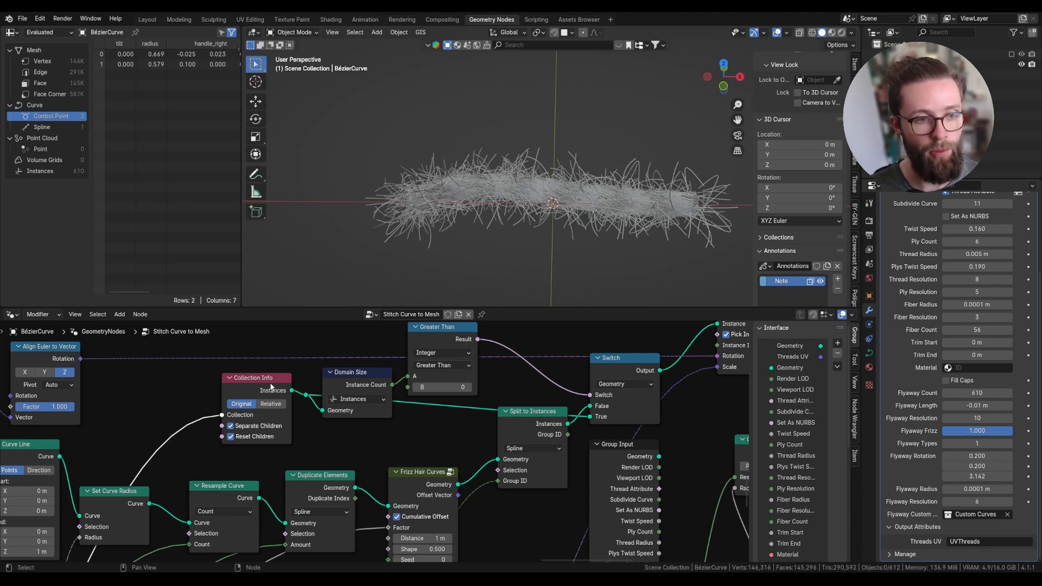
left_click_drag(274, 383, 274, 376)
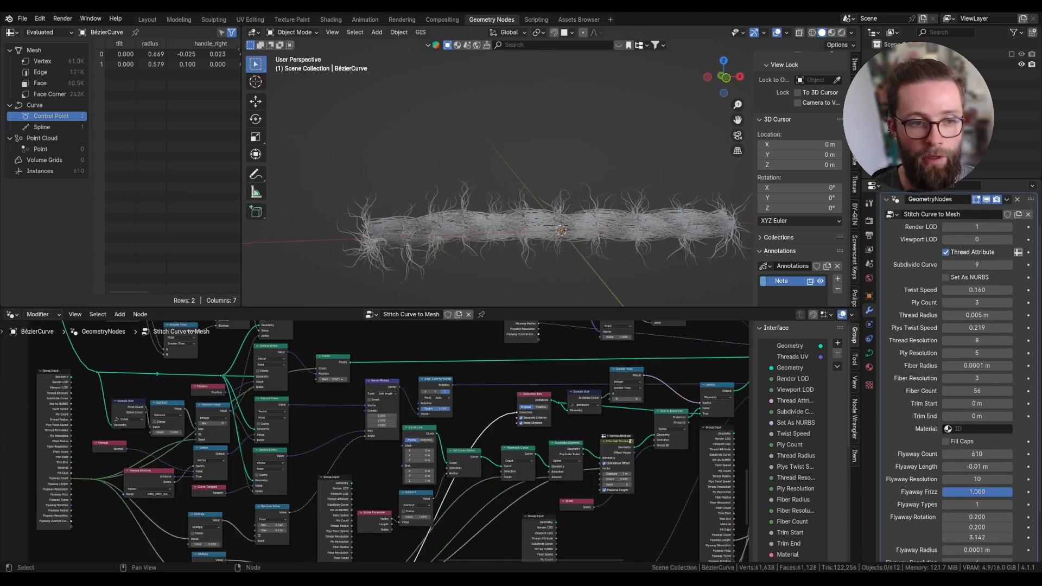
Step: Insert a vector Mix node between the upper Sample Index node and the Vector input of Vector Rotate
scroll(369, 388, "up", 1)
scroll(367, 402, "down", 1)
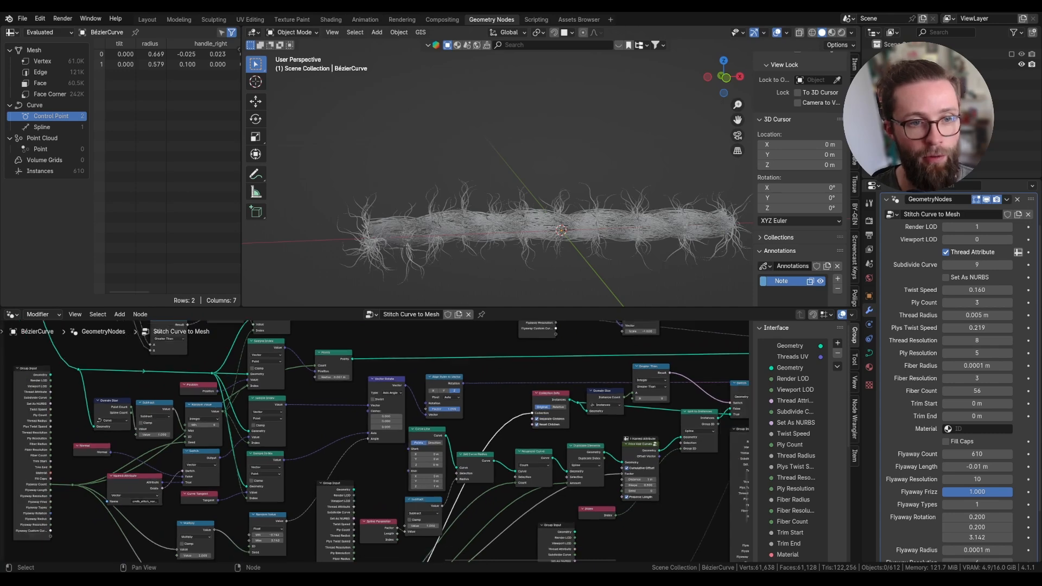
scroll(362, 391, "up", 1)
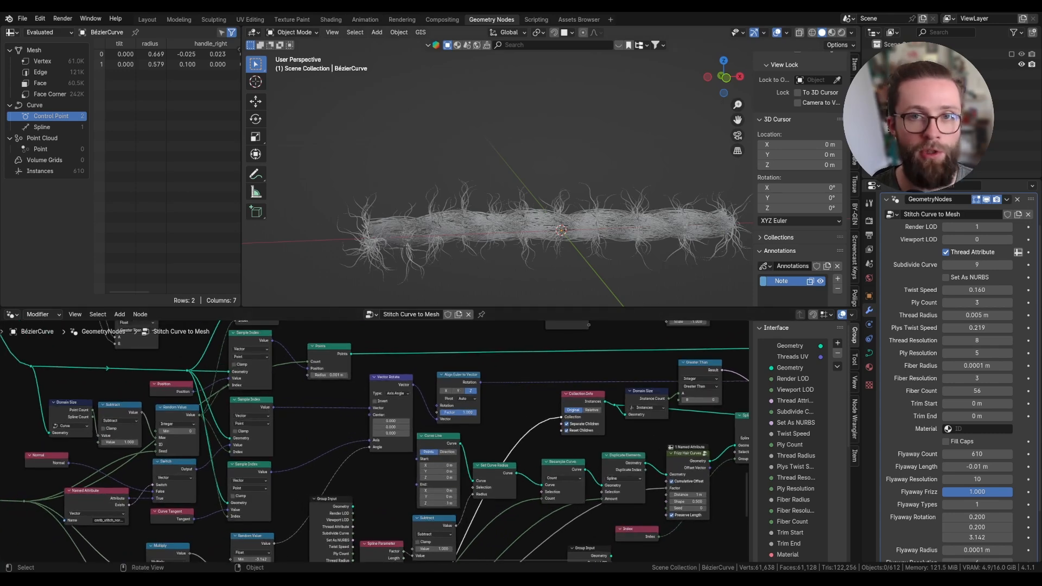
scroll(403, 375, "up", 1)
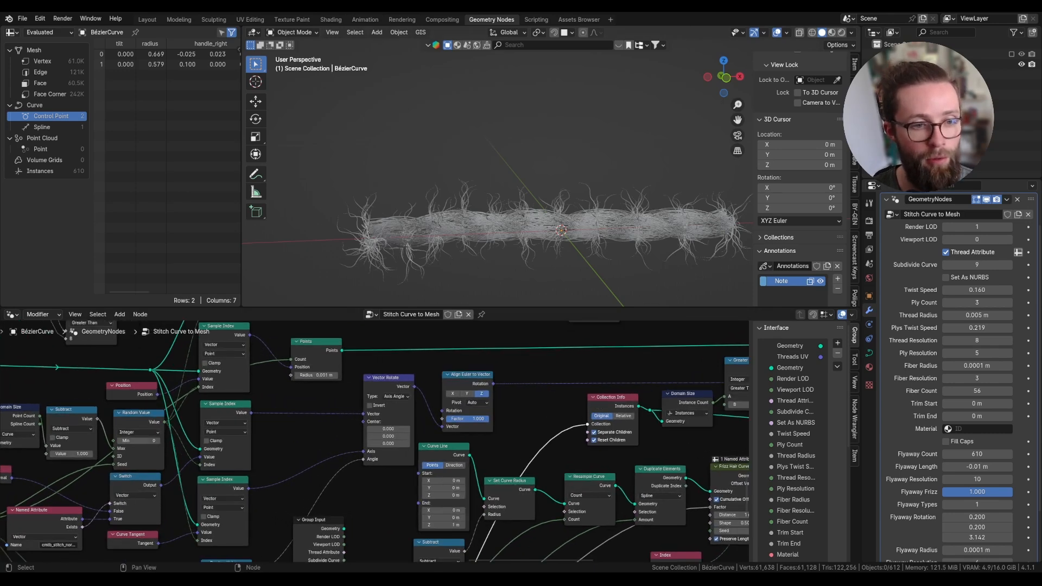
middle_click_drag(298, 413, 453, 389)
key("shift+a")
left_click(426, 348)
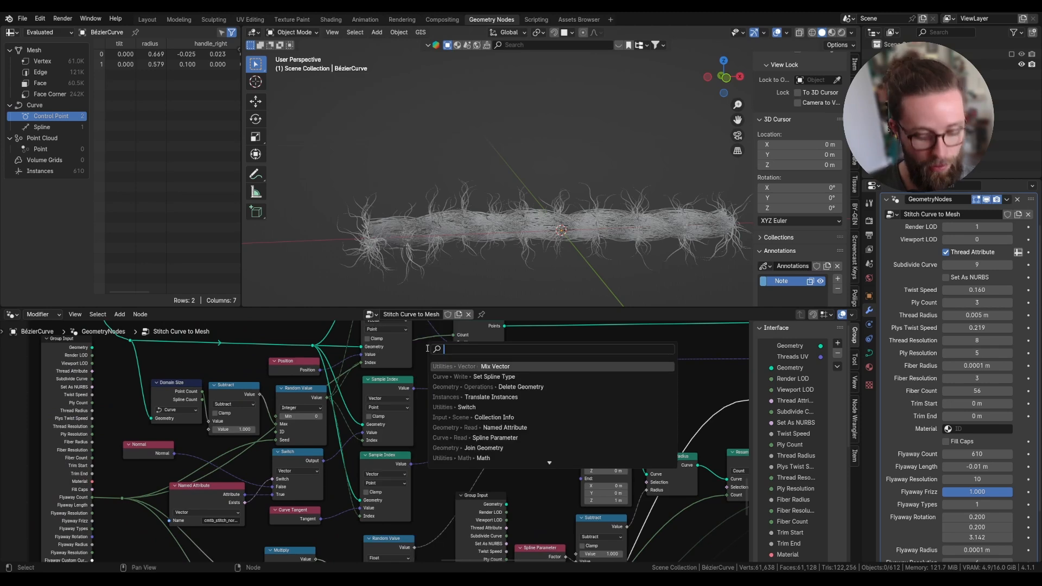
type("mix")
key("Return")
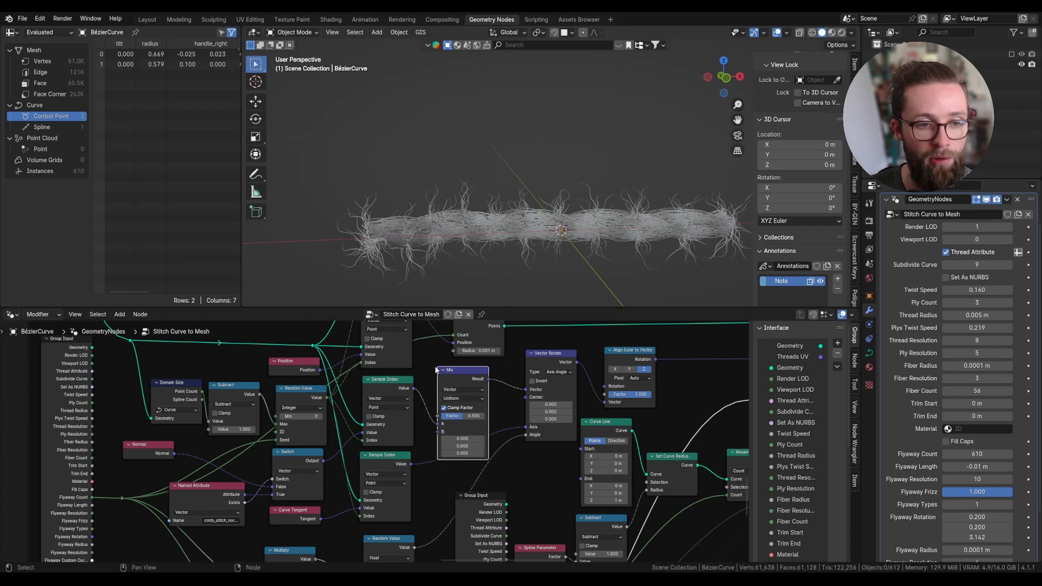
left_click(464, 359)
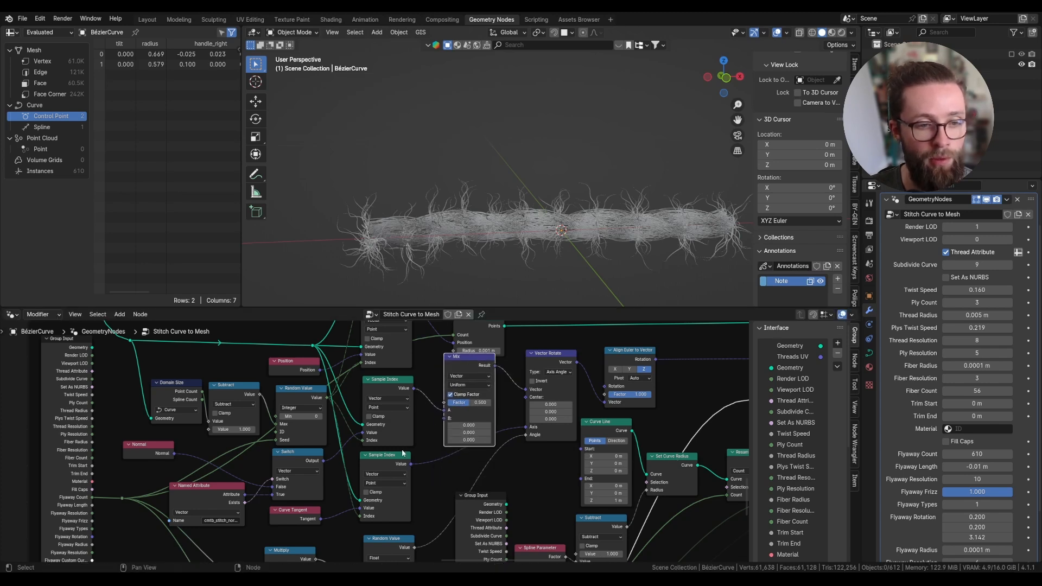
Step: Connect the lower Sample Index value to the Mix node's B input and reposition that Sample Index node
left_click_drag(410, 464, 485, 405)
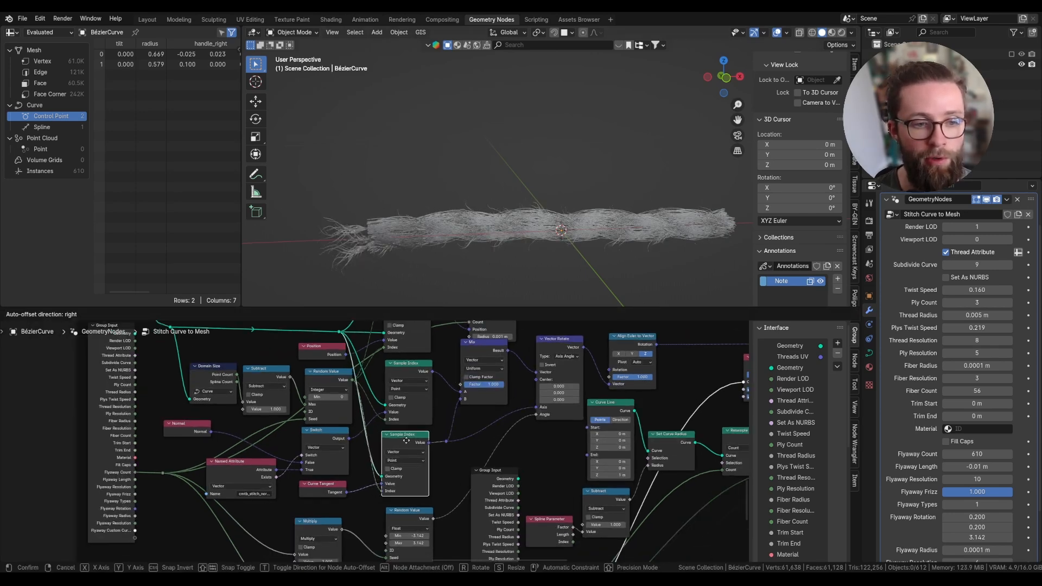
left_click(423, 434)
scroll(423, 435, "down", 1)
middle_click_drag(421, 437, 464, 423)
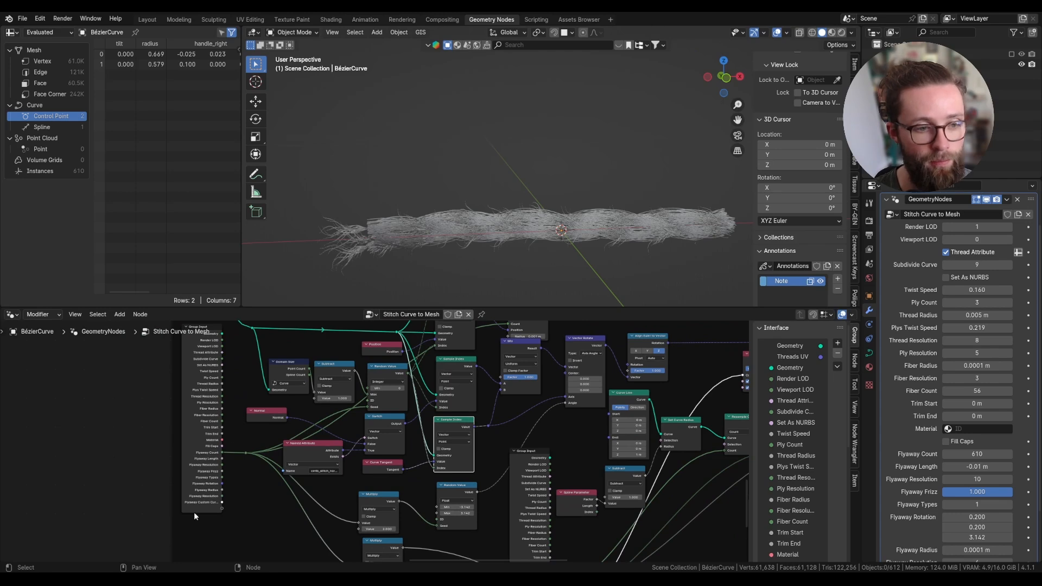
Step: Expose the Mix node's Factor as a new group input and enable Single Value for it
left_click_drag(221, 502, 441, 413)
scroll(440, 413, "up", 4)
left_click_drag(465, 364, 470, 371)
scroll(790, 436, "down", 10)
left_click(792, 446)
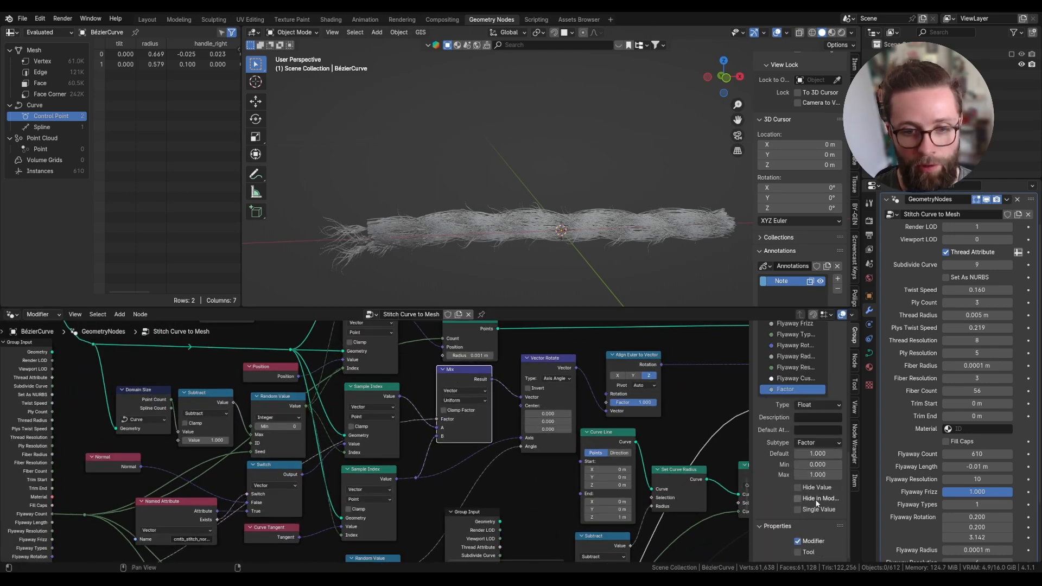
left_click(812, 509)
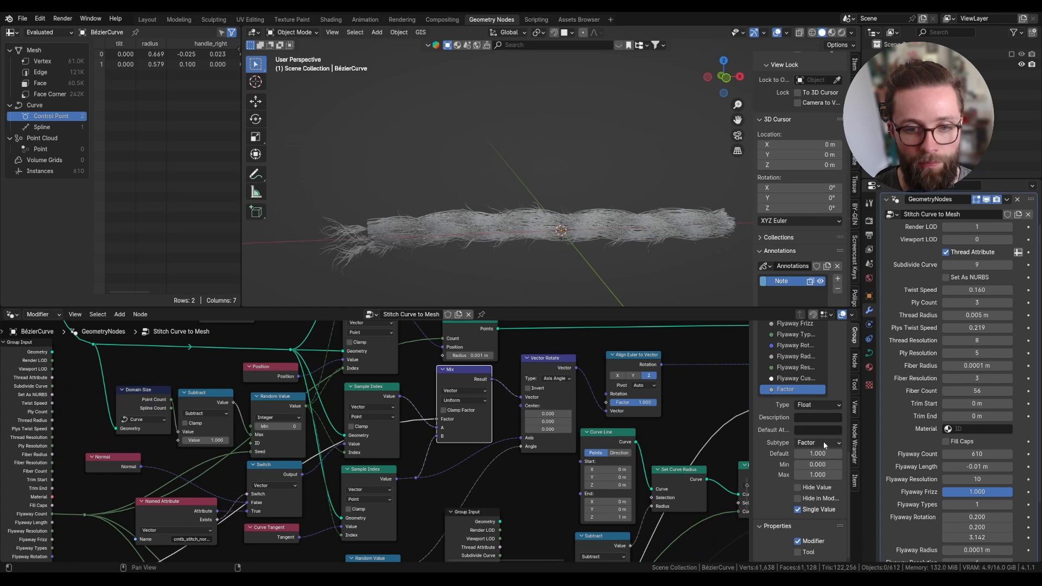
Step: Rename the new Factor group input as Flyaway Align and set it to about 0.623 in the modifier
double_click(793, 388)
type("Flyawa")
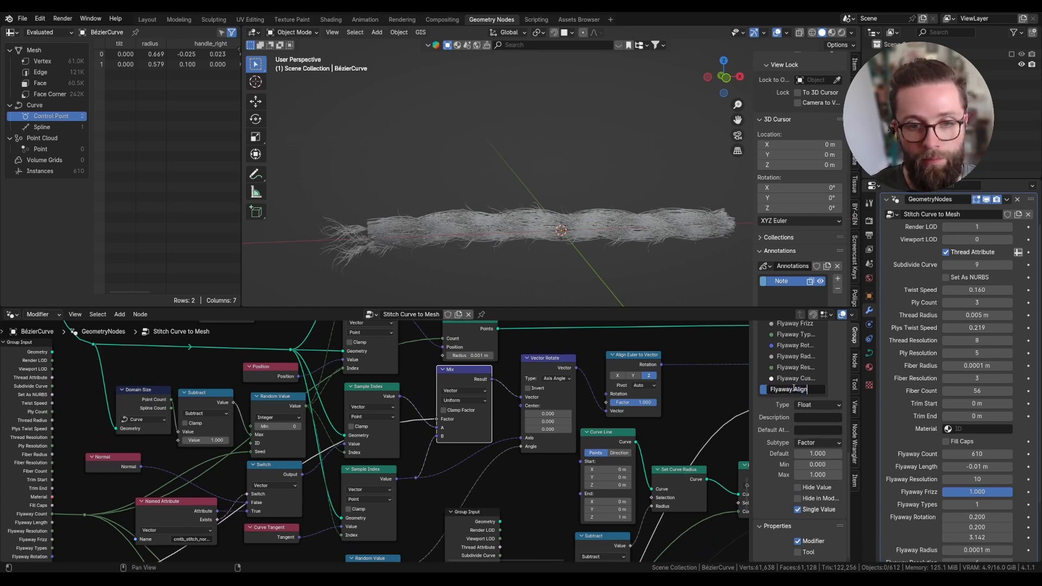
type("y Align")
key("Return")
scroll(467, 403, "down", 2)
left_click_drag(446, 404, 461, 403)
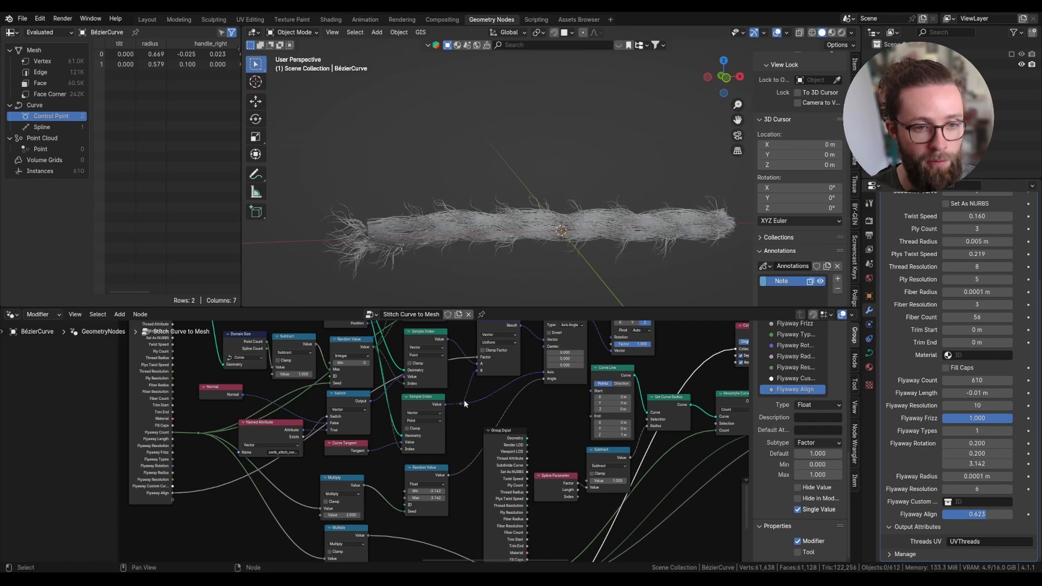
Step: Insert a Vector Math node set to Scale between the lower Sample Index and the Mix node's B input
middle_click_drag(464, 400, 466, 412)
left_click_drag(492, 336, 503, 334)
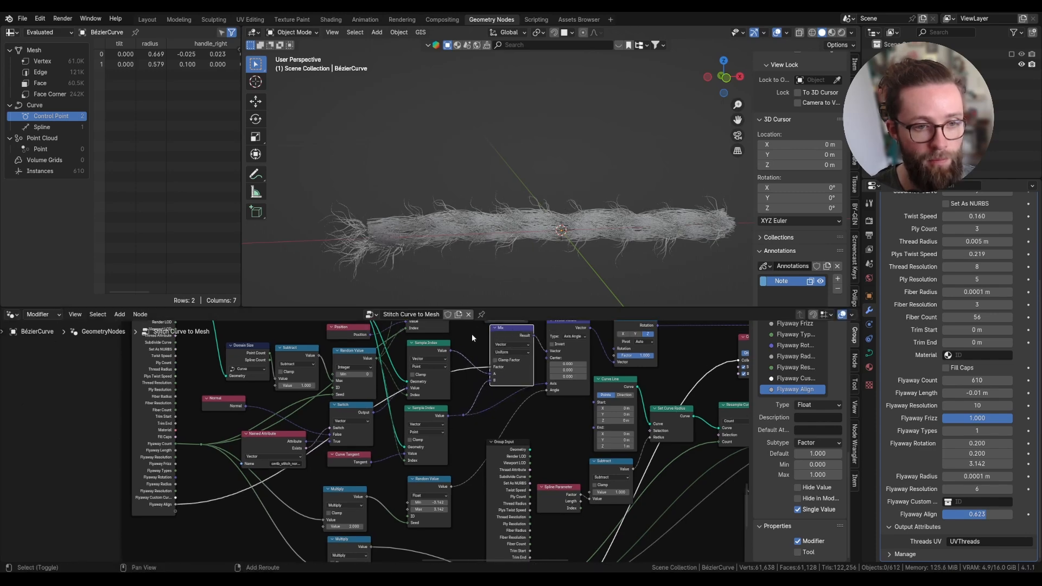
key("shift+a")
type("vect")
left_click(504, 373)
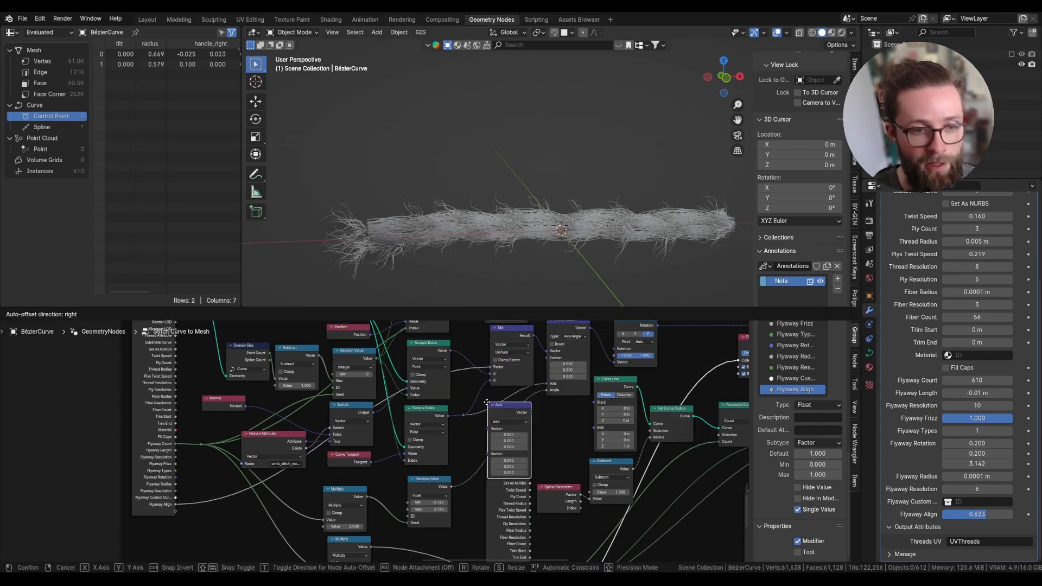
left_click(508, 401)
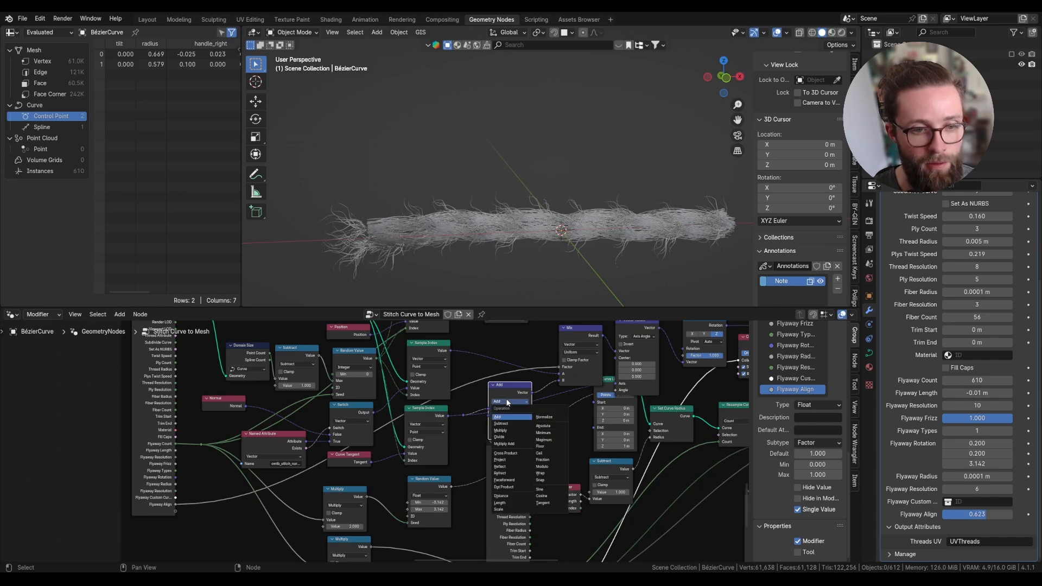
left_click_drag(509, 396, 512, 386)
left_click(511, 391)
left_click(508, 494)
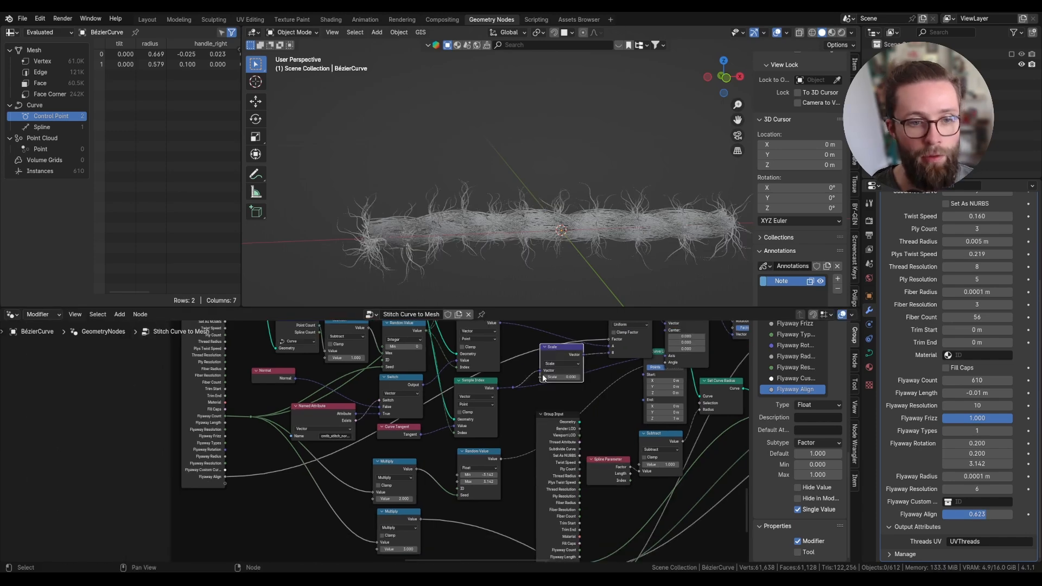
Step: Add a Random Value node with Min -1 and connect it to the Scale input of the vector Scale node
middle_click_drag(453, 437, 494, 411)
key("shift+a")
type("rand")
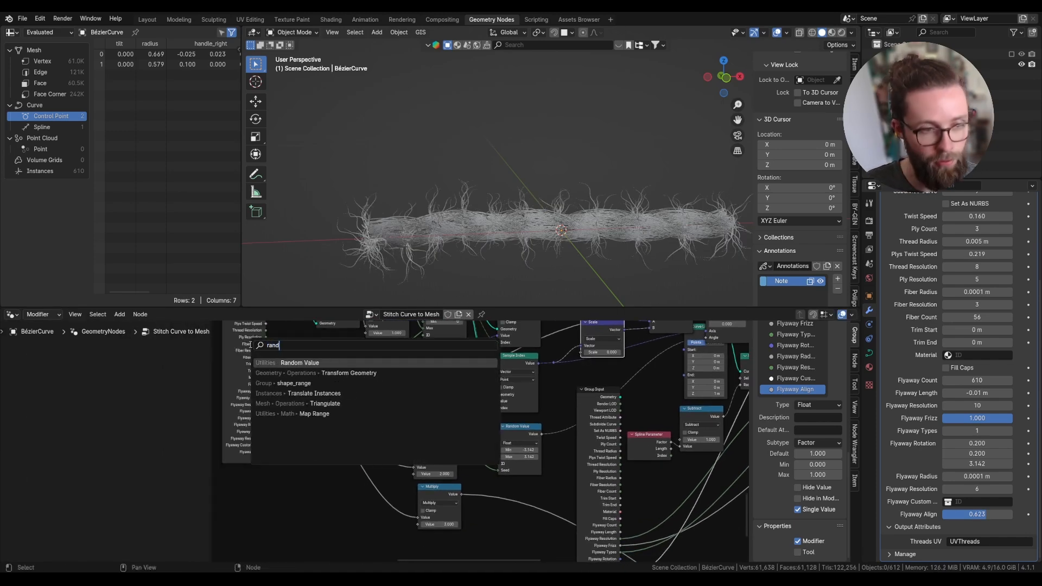
type("om")
key("Return")
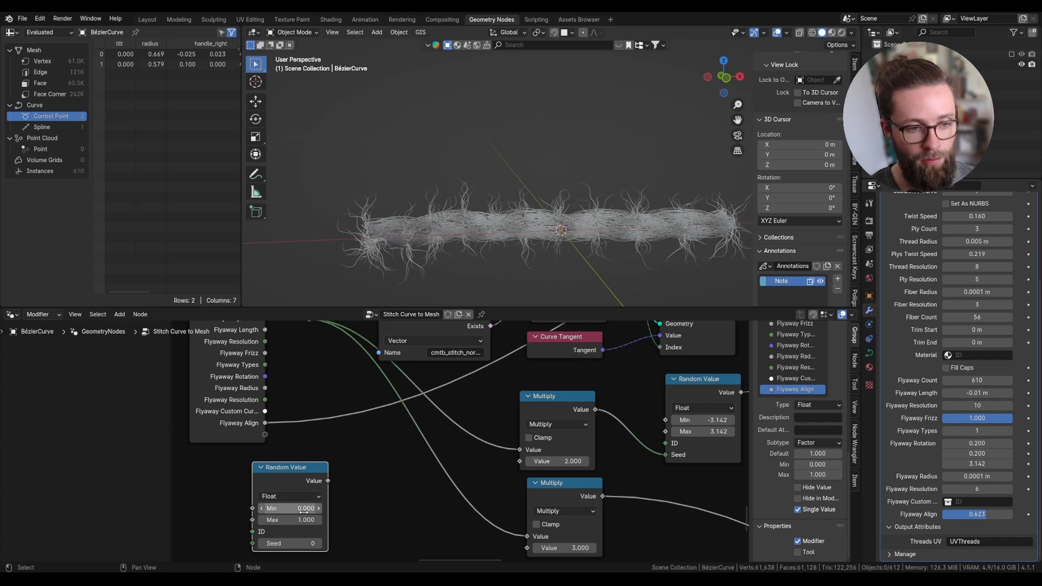
left_click(305, 511)
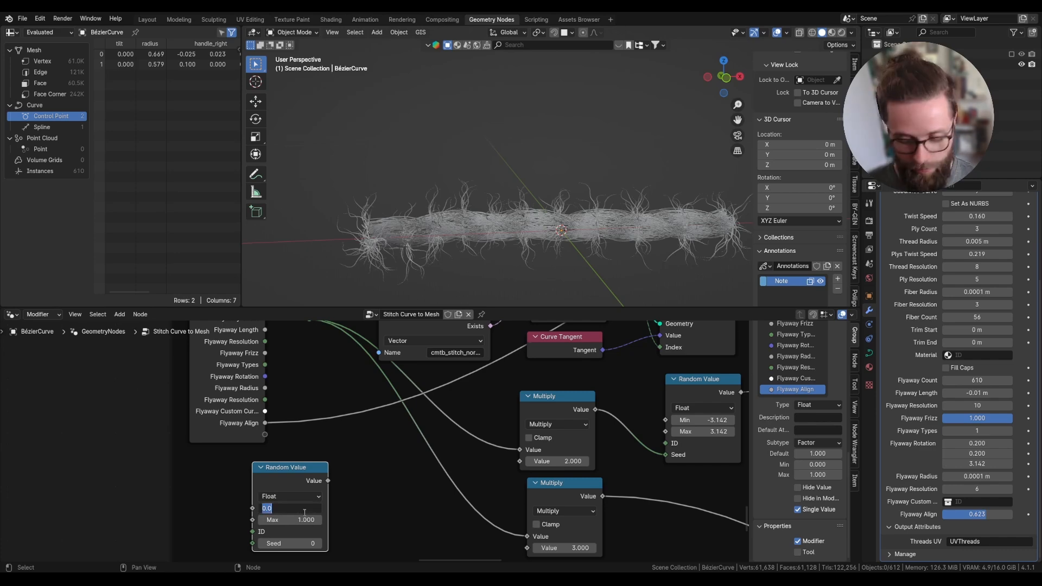
type("-1")
key("Return")
scroll(325, 504, "down", 3)
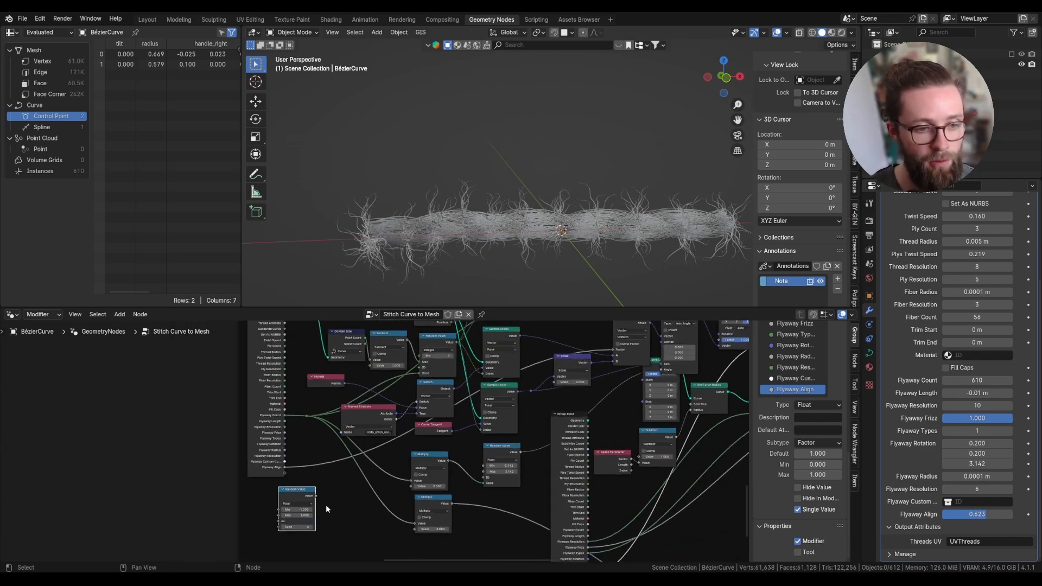
left_click_drag(316, 495, 555, 386)
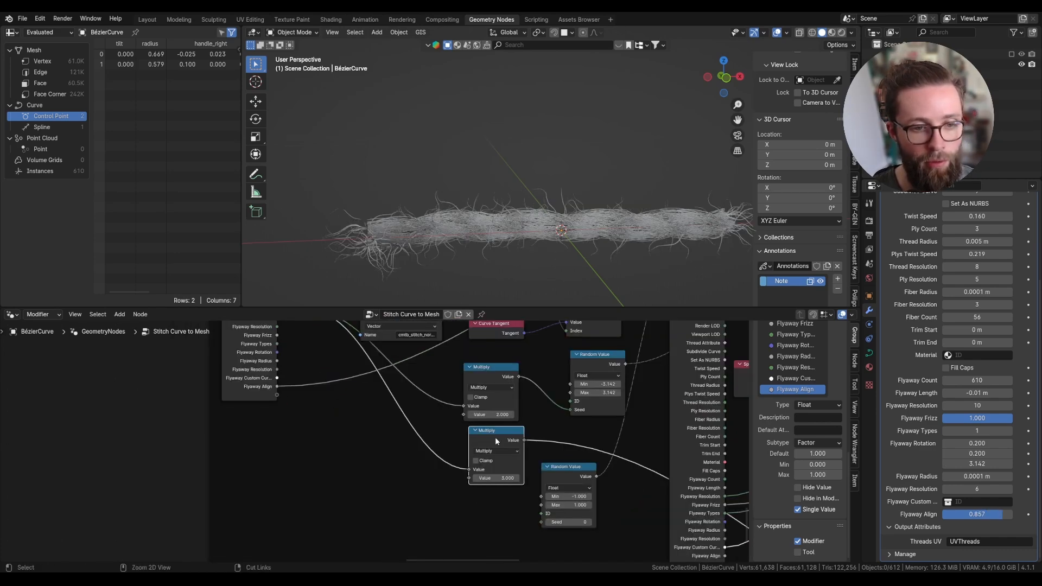
Step: Duplicate the lower Multiply node with its link, set its value to 5, and connect it to the new Random Value's Seed
key("ctrl+shift+d")
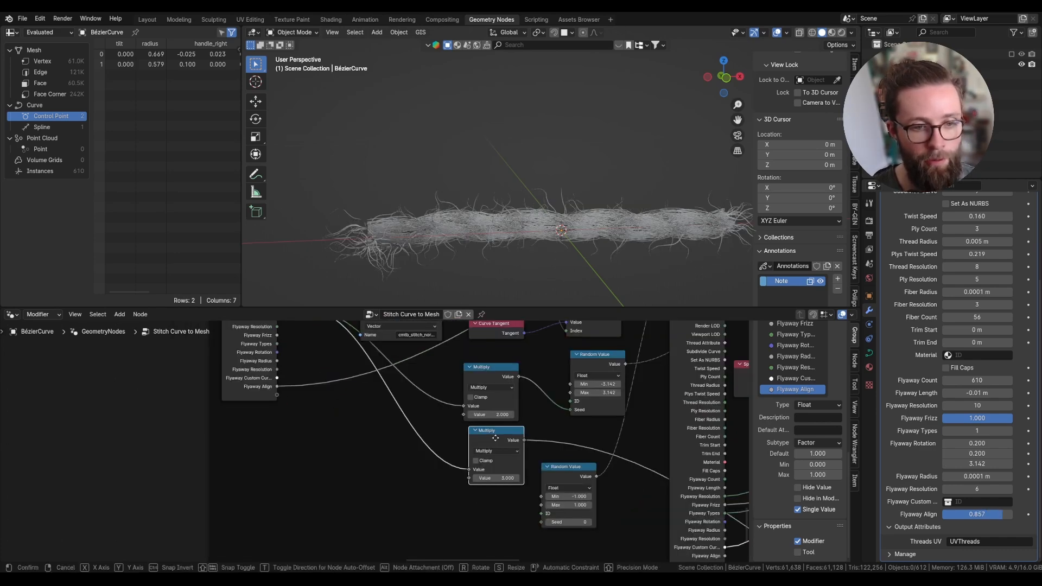
left_click(491, 504)
scroll(491, 503, "down", 3)
scroll(467, 487, "up", 2)
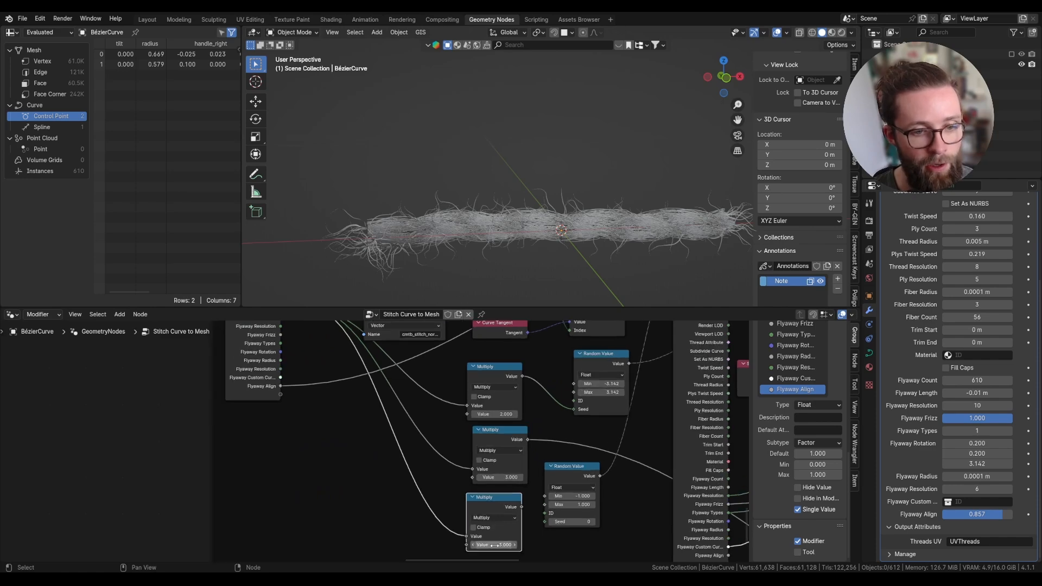
double_click(493, 545)
type("5")
key("Return")
left_click_drag(522, 507, 546, 522)
Step: Inspect the flyaways on both threads and set Flyaway Align to about 0.809 in the modifier
middle_click_drag(597, 239, 559, 255)
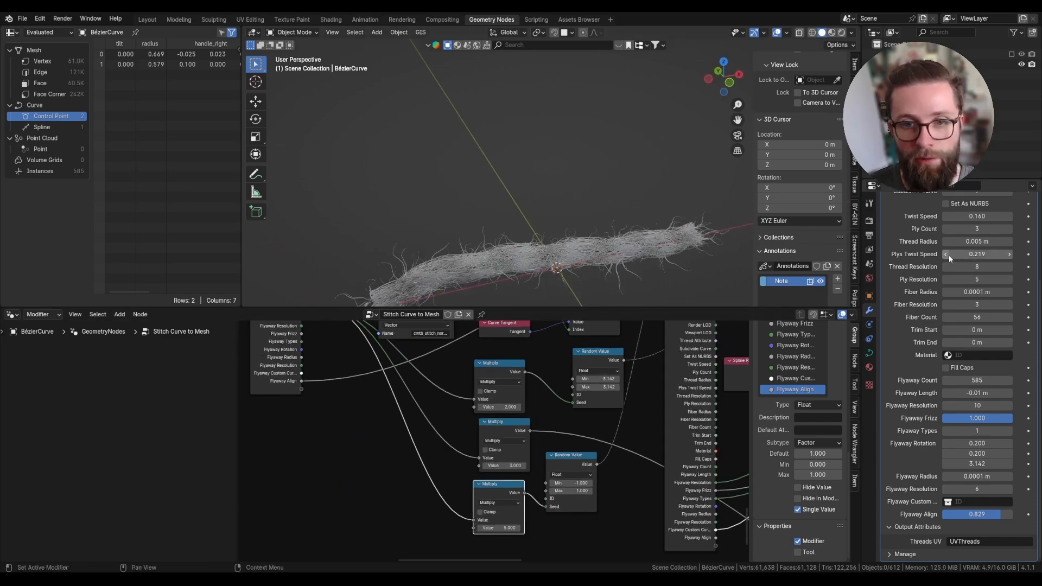
scroll(949, 255, "up", 2)
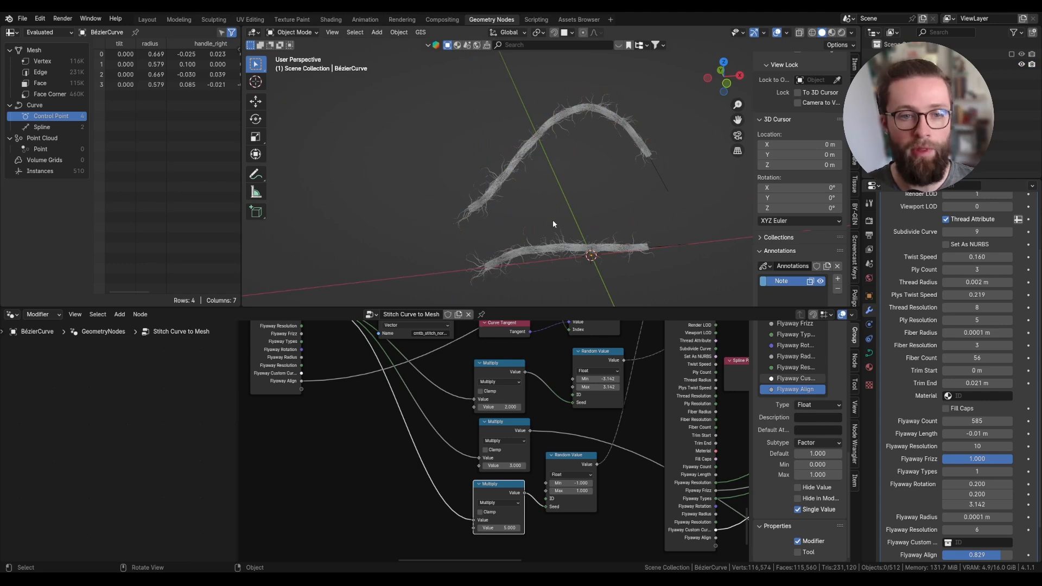
mouse_move(553, 223)
middle_mouse_down()
mouse_move(544, 215)
mouse_move(565, 221)
middle_mouse_up()
scroll(560, 386, "down", 2)
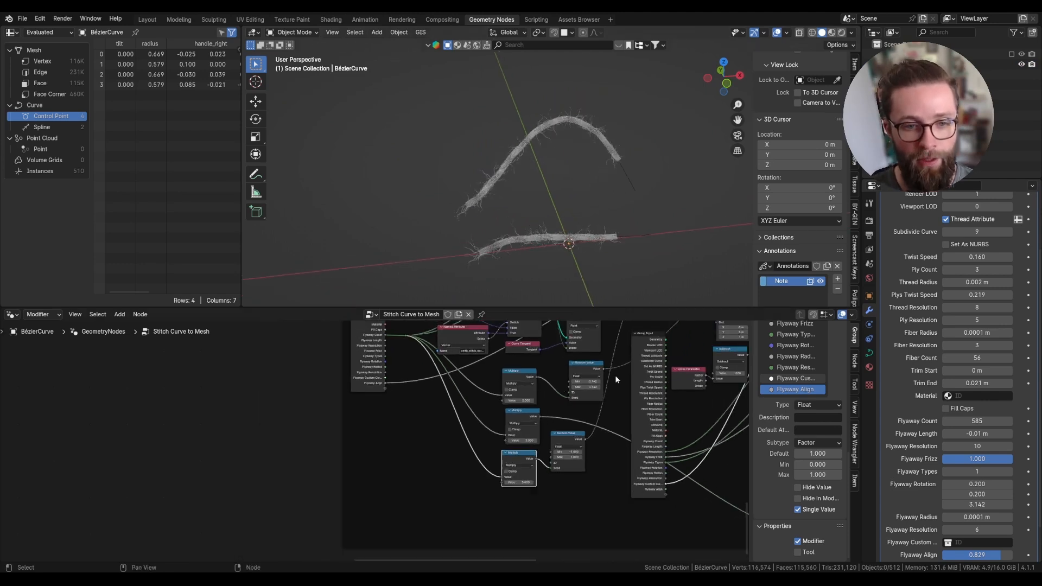
left_click(640, 380)
scroll(933, 494, "down", 2)
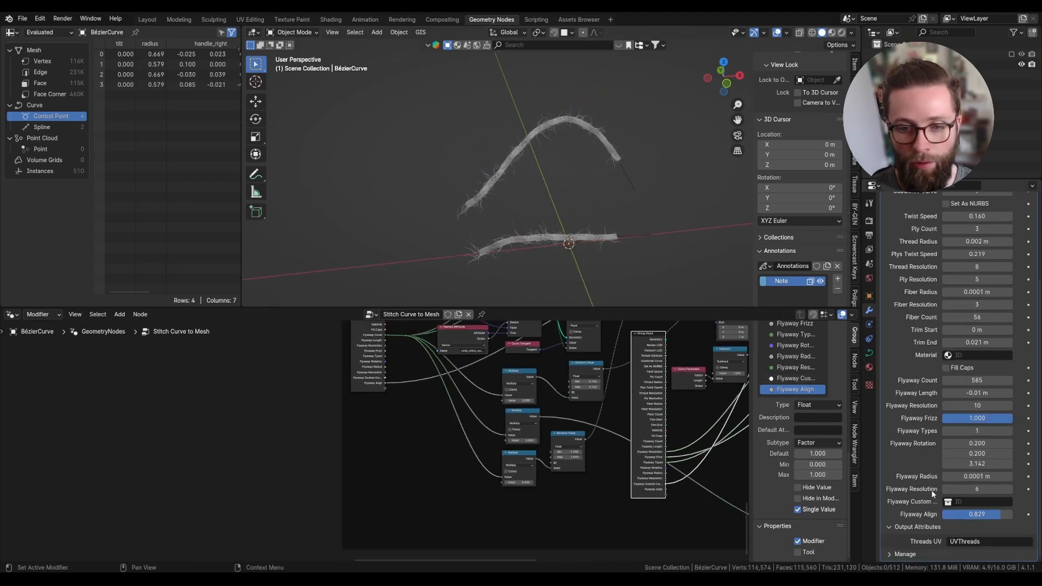
mouse_move(995, 515)
left_mouse_down()
mouse_move(982, 516)
mouse_move(999, 515)
left_mouse_up()
scroll(813, 383, "up", 5)
scroll(441, 380, "down", 2)
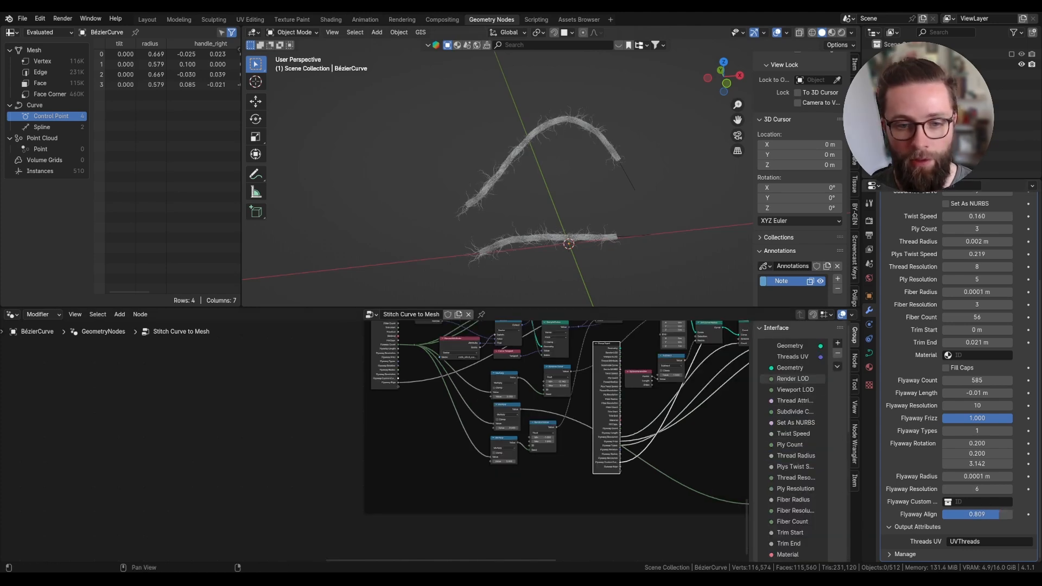
left_click(793, 379)
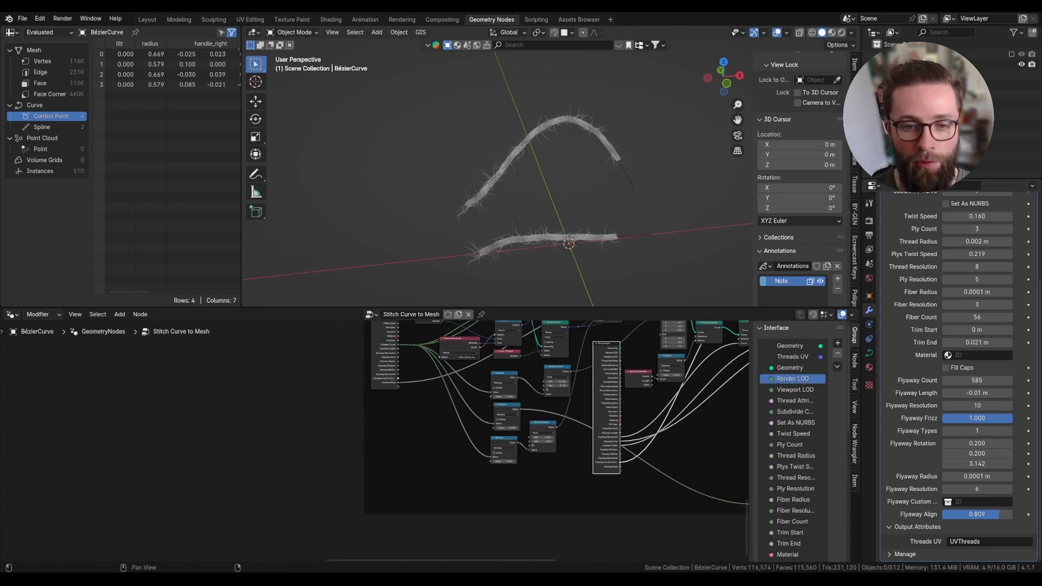
key("Down")
left_click(799, 390)
left_click(798, 402)
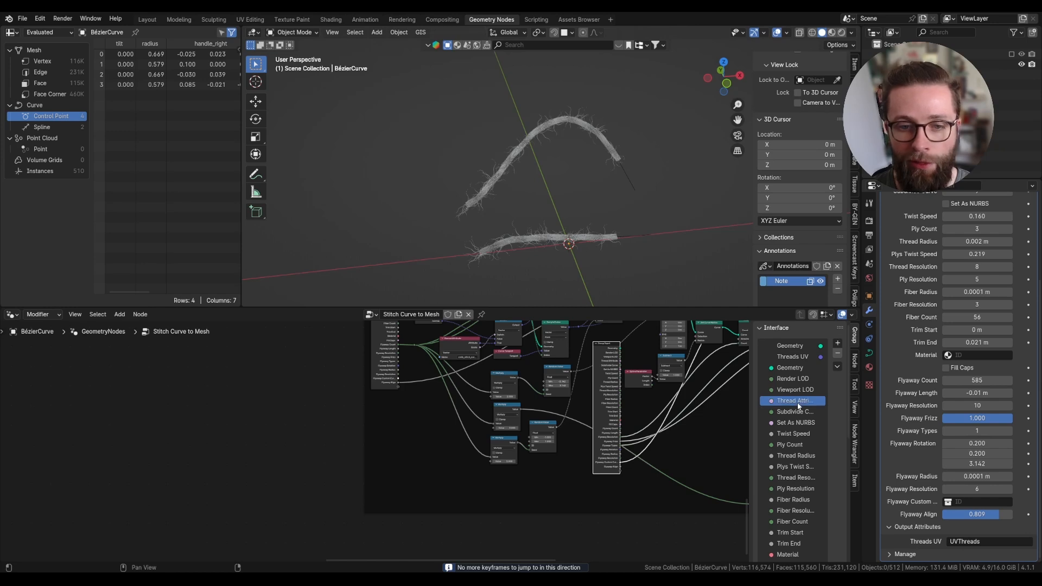
scroll(635, 444, "up", 4)
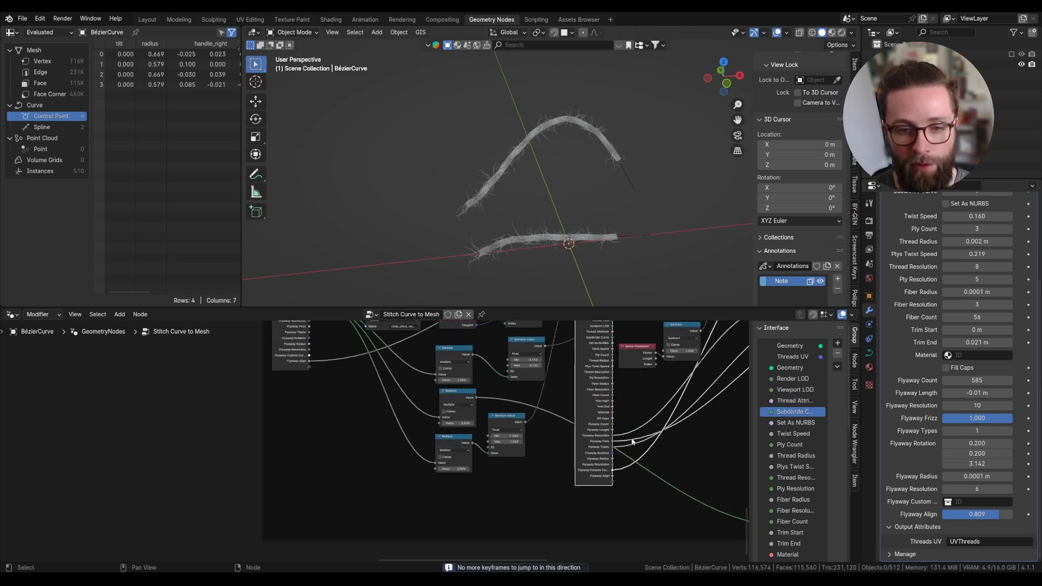
Step: Reorder the group inputs so Thread Radius, Thread Resolution and Material follow directly after Set As NURBS
scroll(668, 442, "down", 4)
scroll(705, 443, "up", 4)
left_click(802, 426)
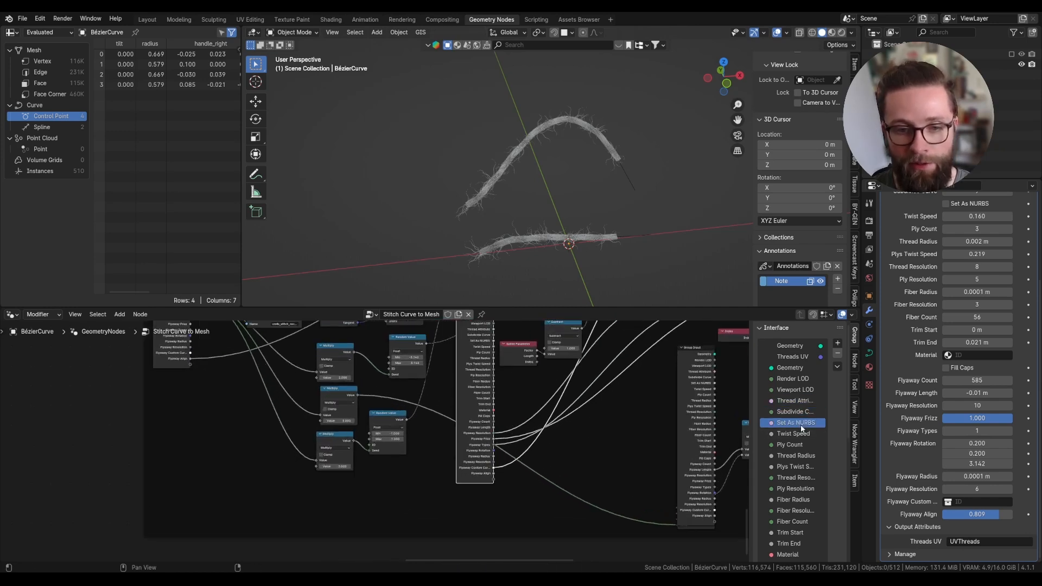
scroll(795, 427, "down", 3)
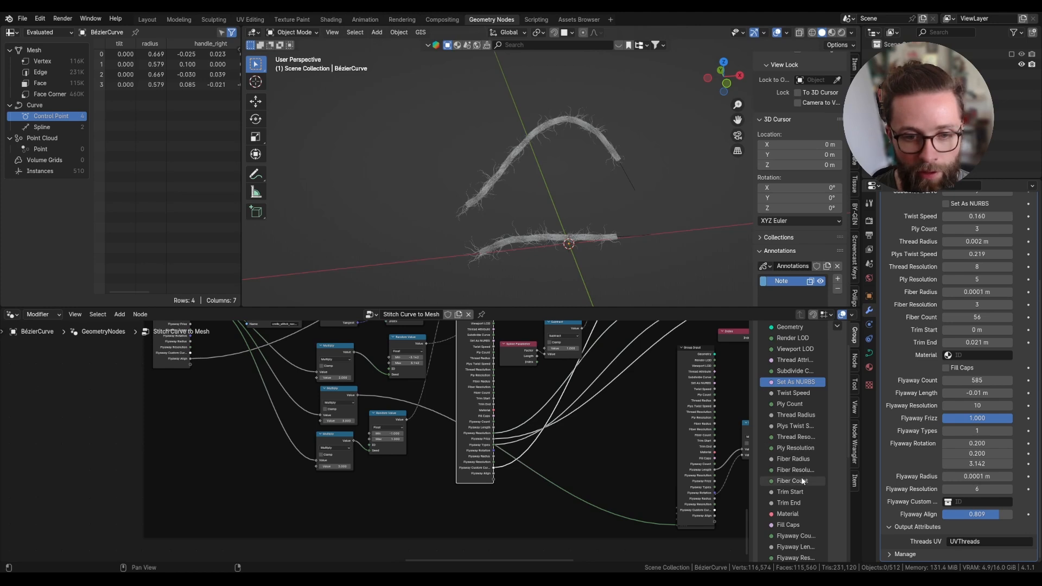
left_click_drag(802, 416, 801, 394)
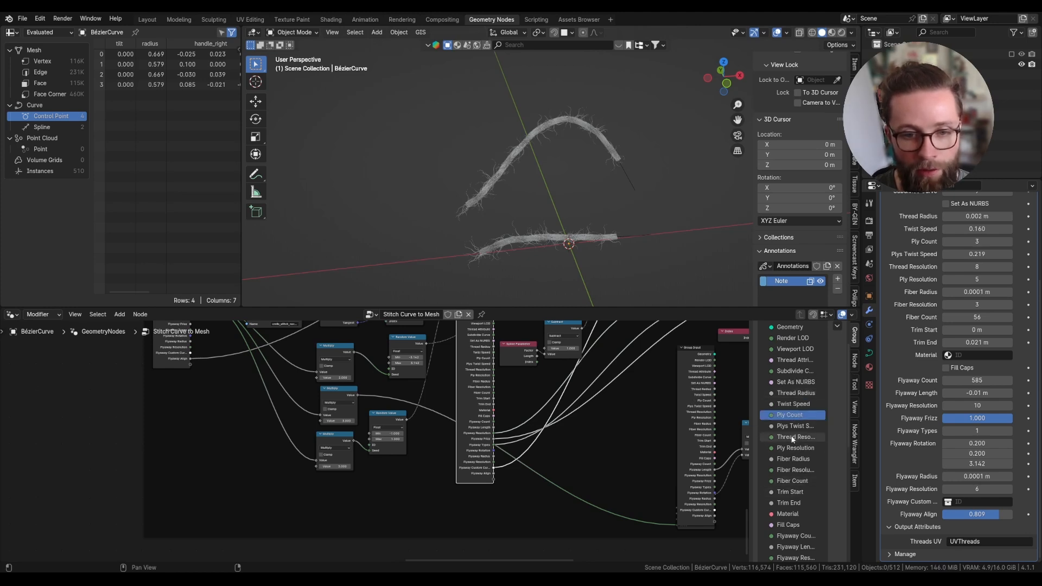
left_click_drag(792, 440, 801, 405)
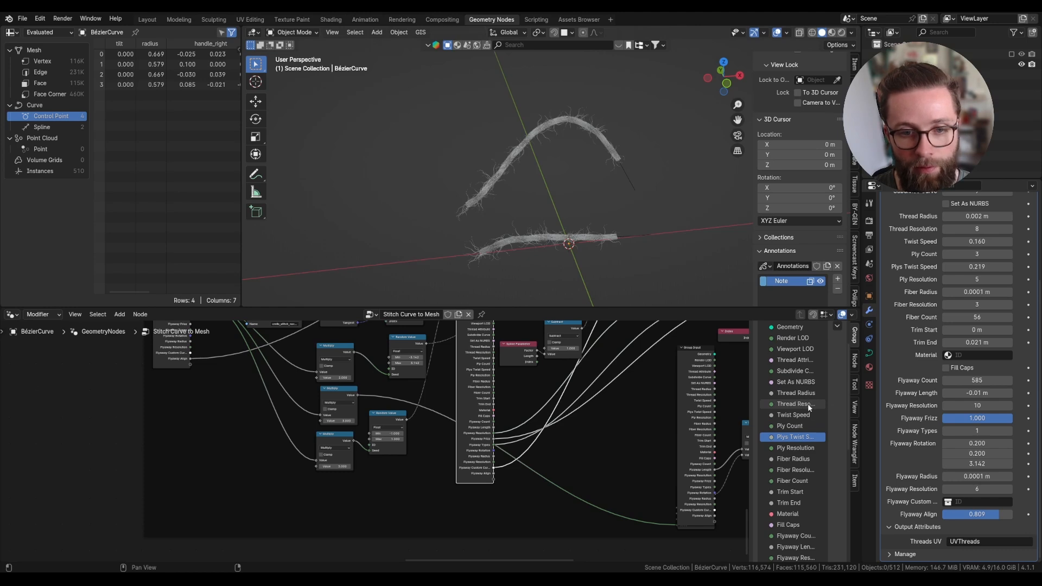
left_click_drag(795, 514, 806, 411)
left_click(794, 427)
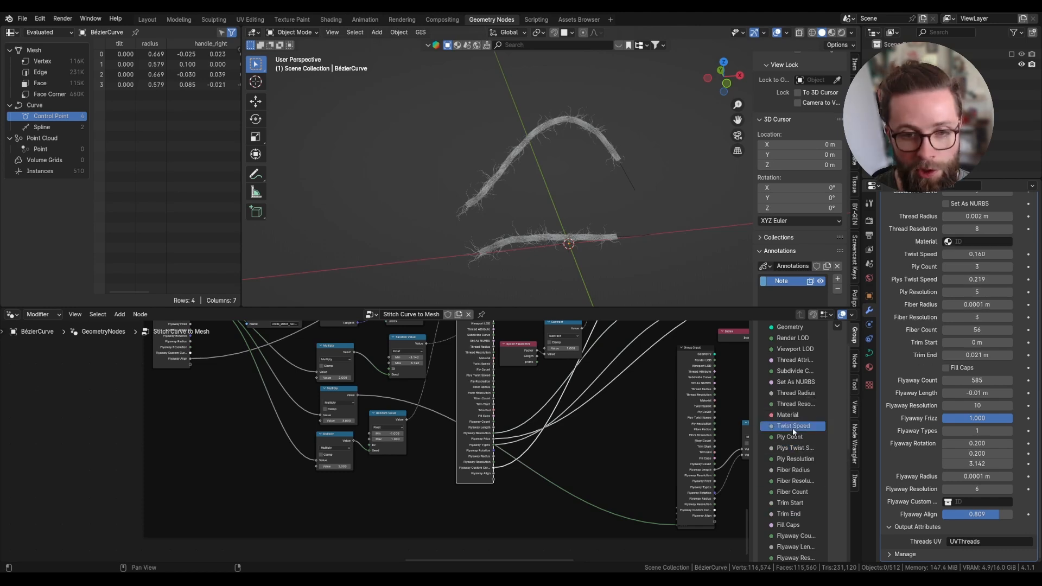
Step: Move the Trim Start and Trim End inputs directly below Twist Speed in the group interface
left_click_drag(790, 502, 803, 432)
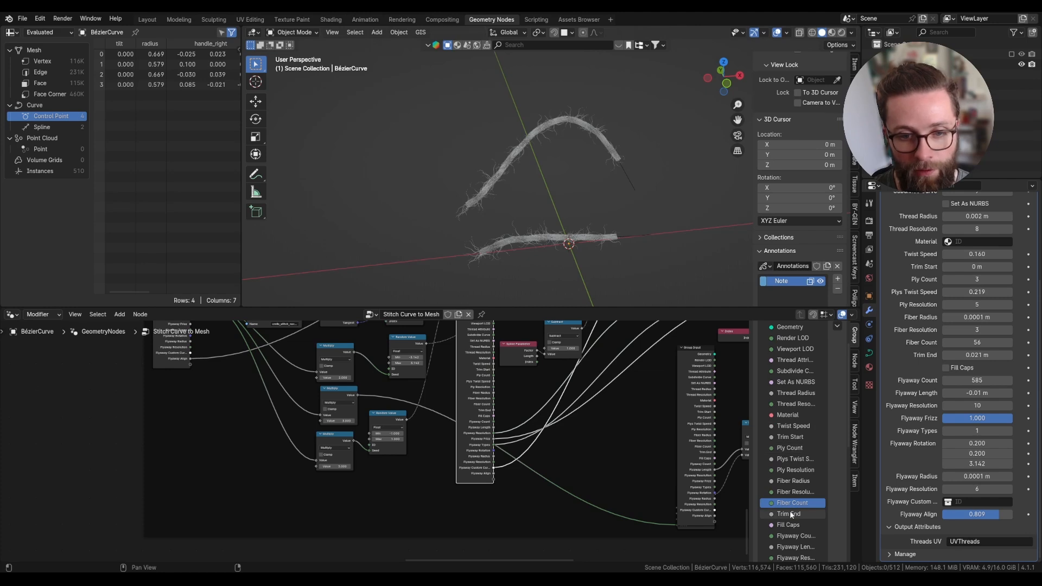
left_click_drag(790, 514, 796, 443)
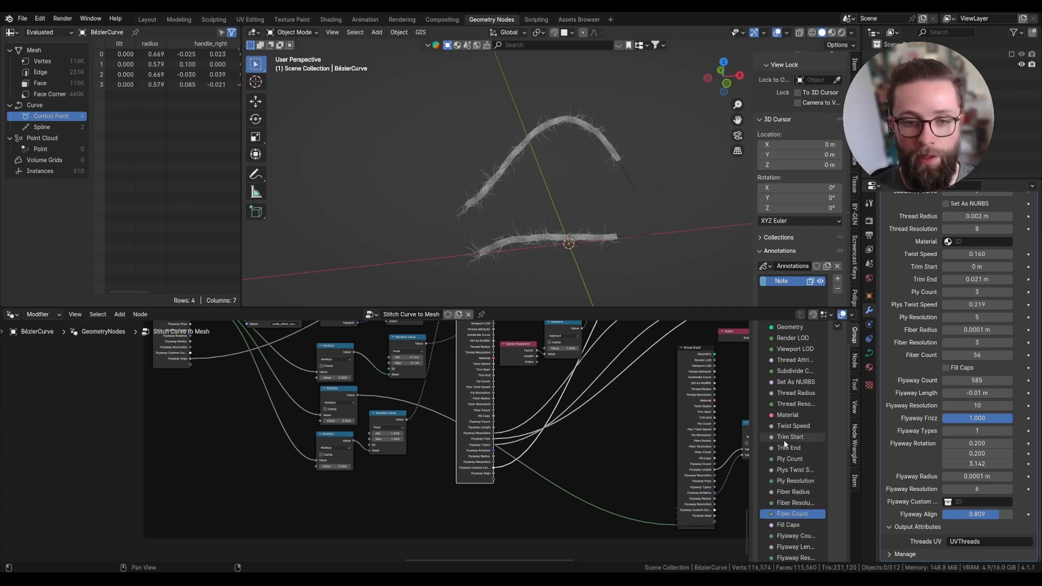
left_click(789, 448)
Step: Add a new group input below Trim End and name it Viewport Decimation
scroll(836, 396, "up", 3)
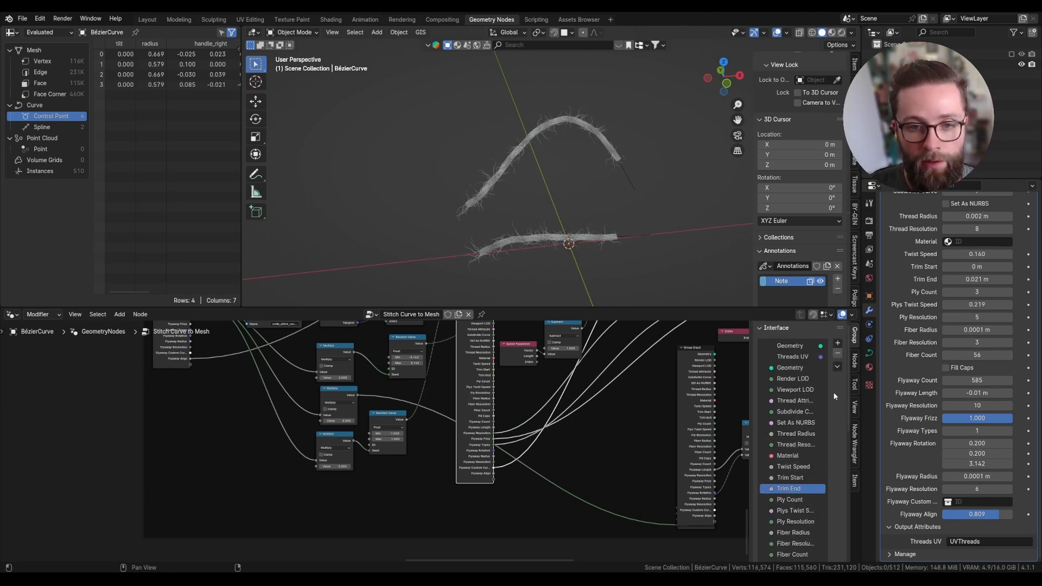
left_click(837, 343)
left_click(858, 355)
scroll(820, 410, "down", 5)
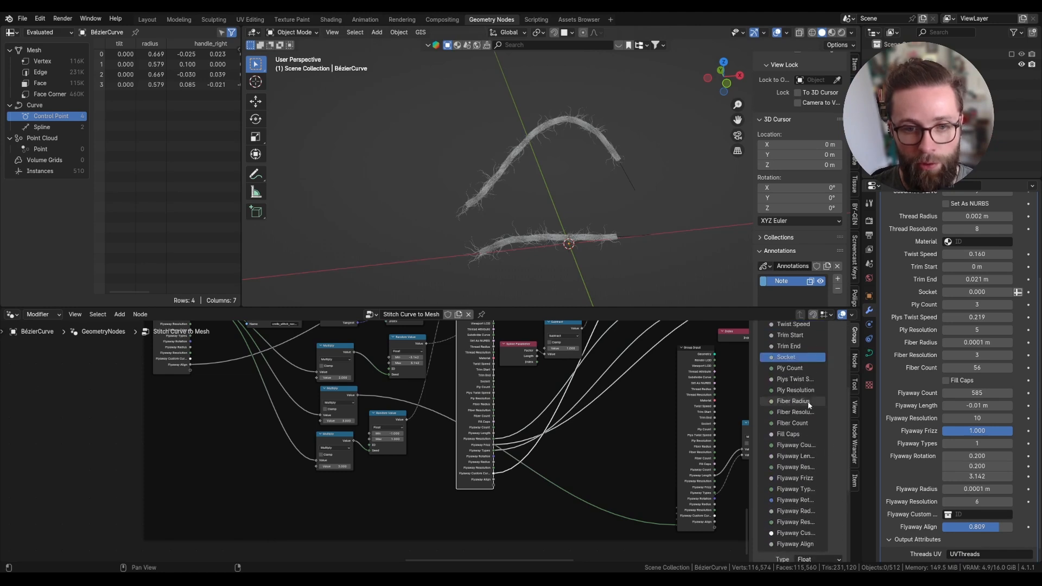
double_click(794, 358)
type("Viewport")
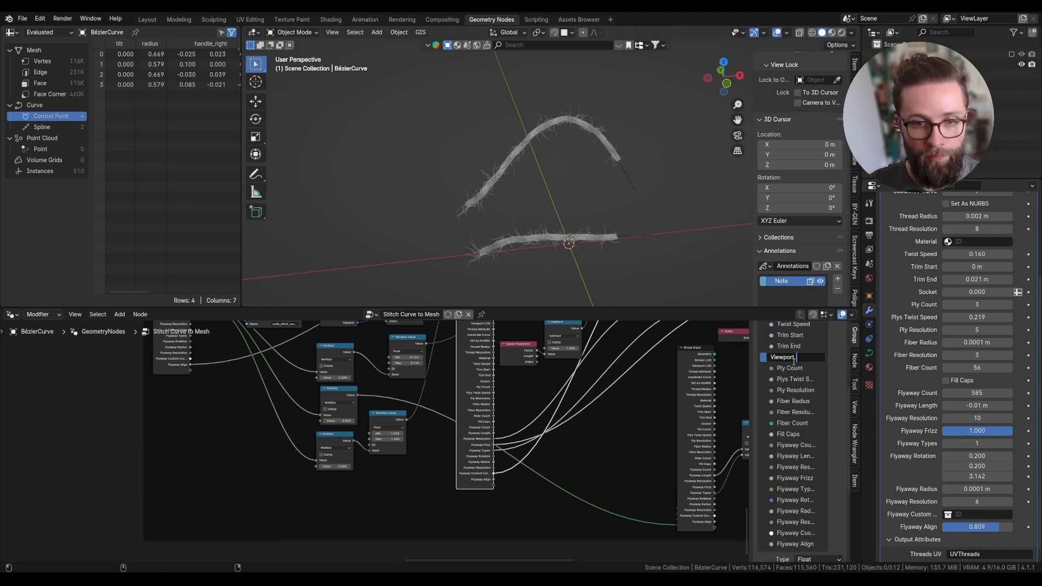
type(" Decimation")
key("Return")
Step: Set Viewport Decimation to default 1, subtype Factor, min 0 and max 1, and make it a single value
scroll(803, 412, "down", 6)
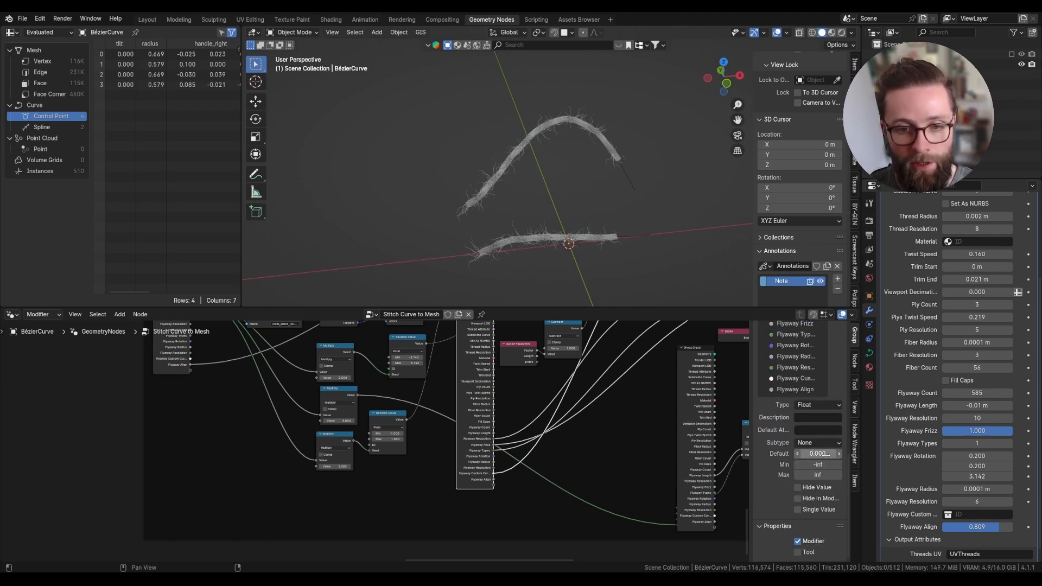
left_click(818, 455)
type("1")
key("Return")
left_click(818, 442)
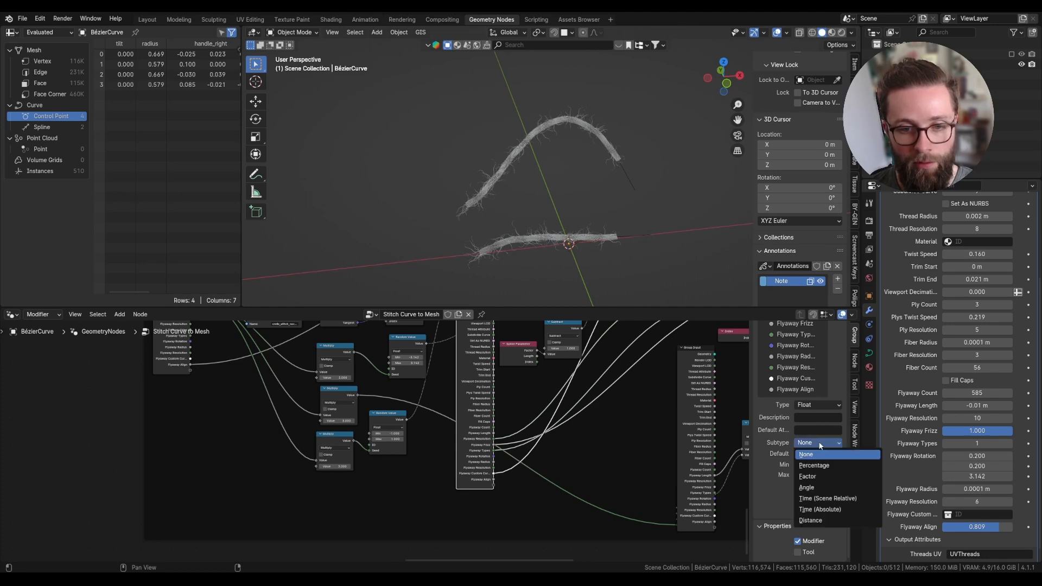
left_click(818, 475)
left_click(818, 464)
type("0")
key("Return")
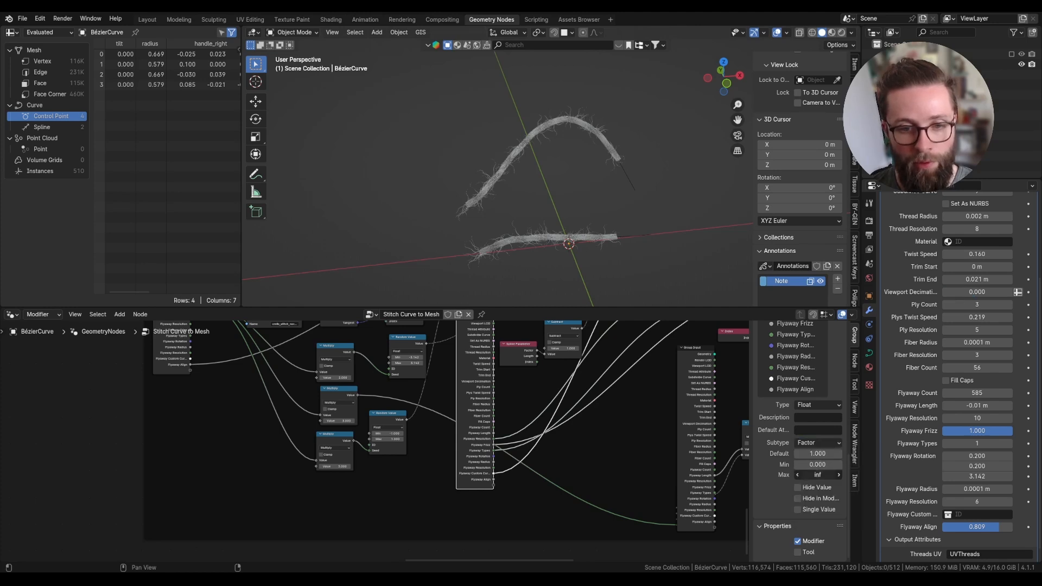
left_click(818, 475)
type("1")
key("Return")
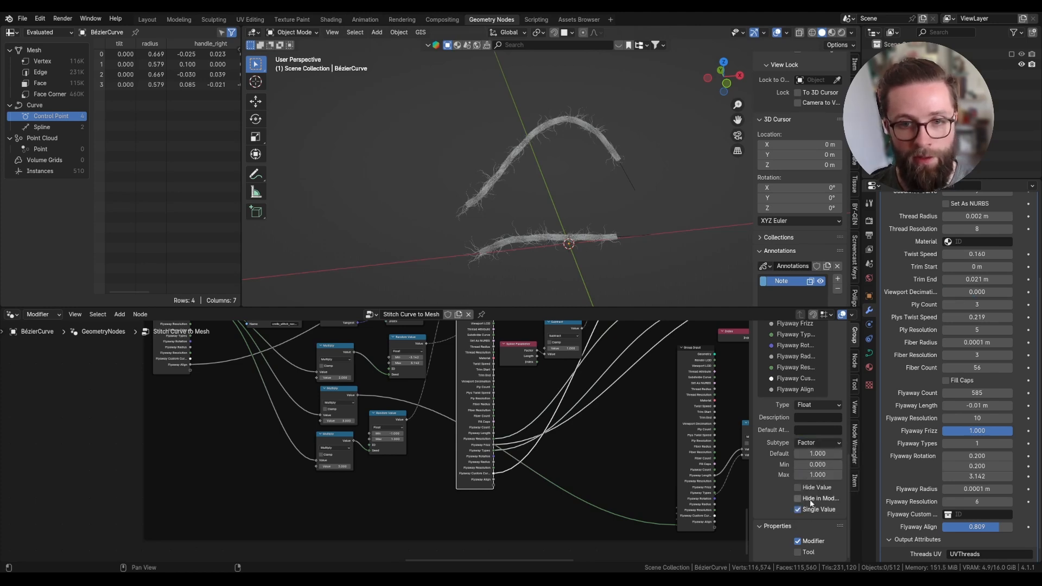
scroll(315, 421, "down", 1)
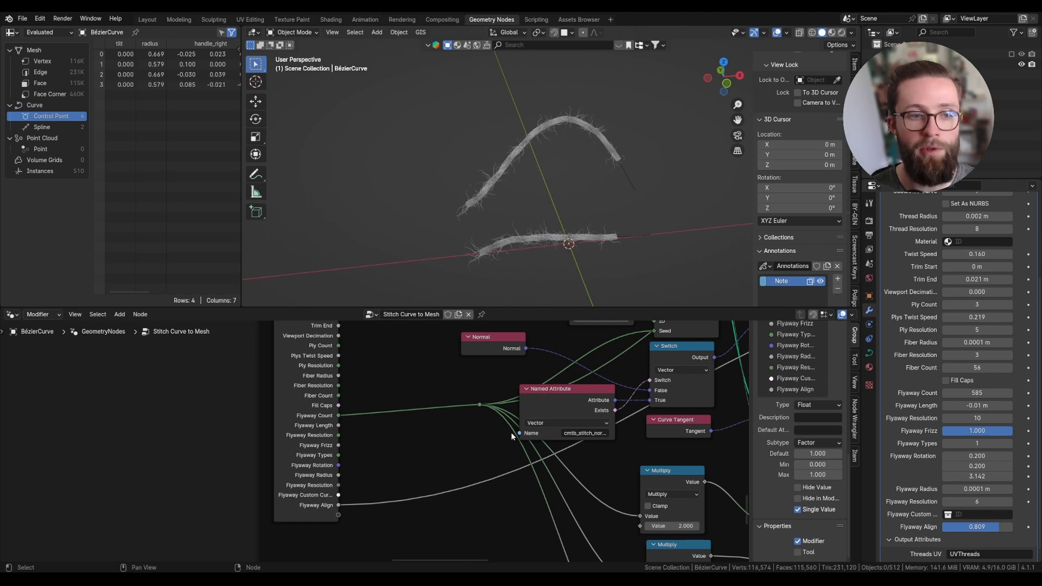
Step: Insert an Integer Switch node on the Flyaway Count link, feeding Flyaway Count into its False input
left_click_drag(324, 416, 291, 412)
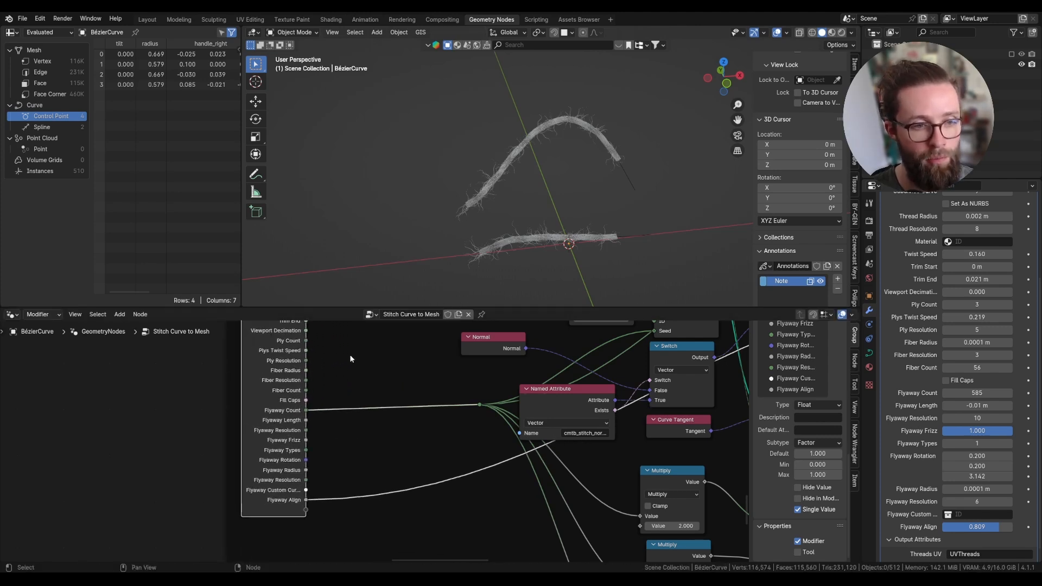
key("shift+a")
type("switch")
key("Return")
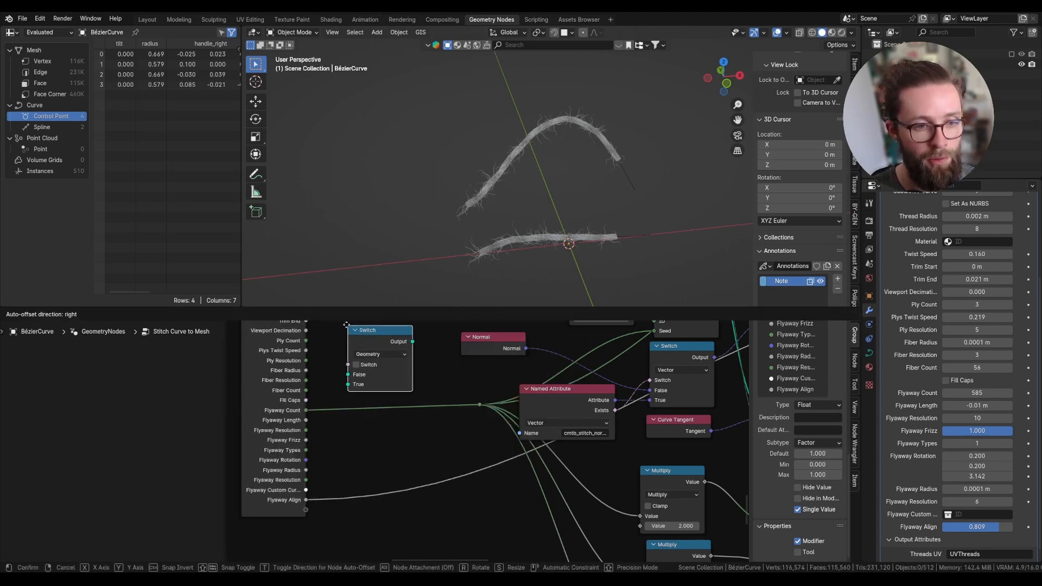
left_click(350, 353)
left_click(350, 355)
left_click(374, 368)
left_click_drag(378, 343, 410, 412)
Step: Add an Is Viewport node driving the Switch input of the new Integer Switch
left_click_drag(375, 436, 347, 407)
type("iv")
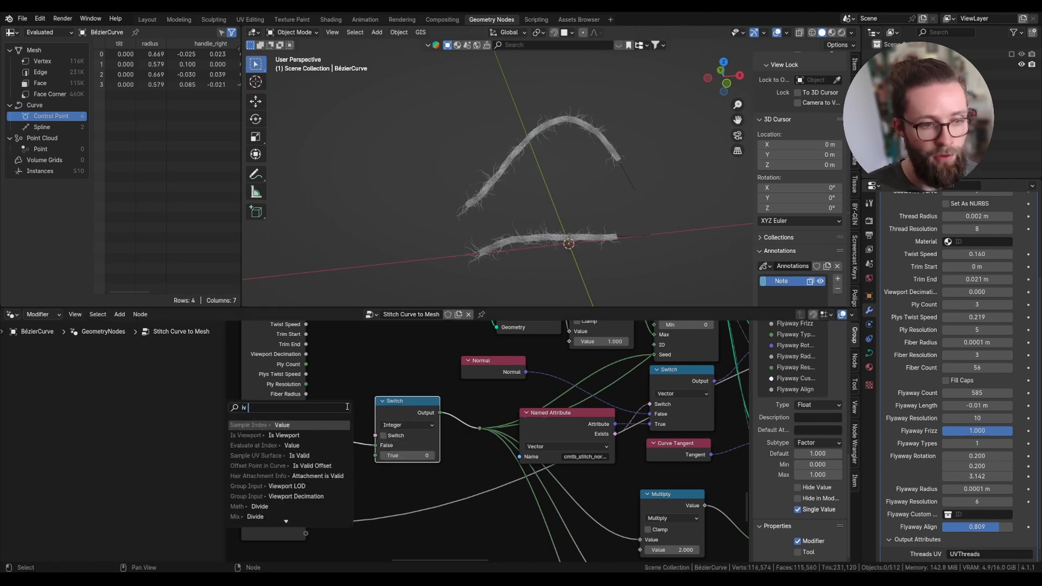
key("BackSpace")
type("s vie")
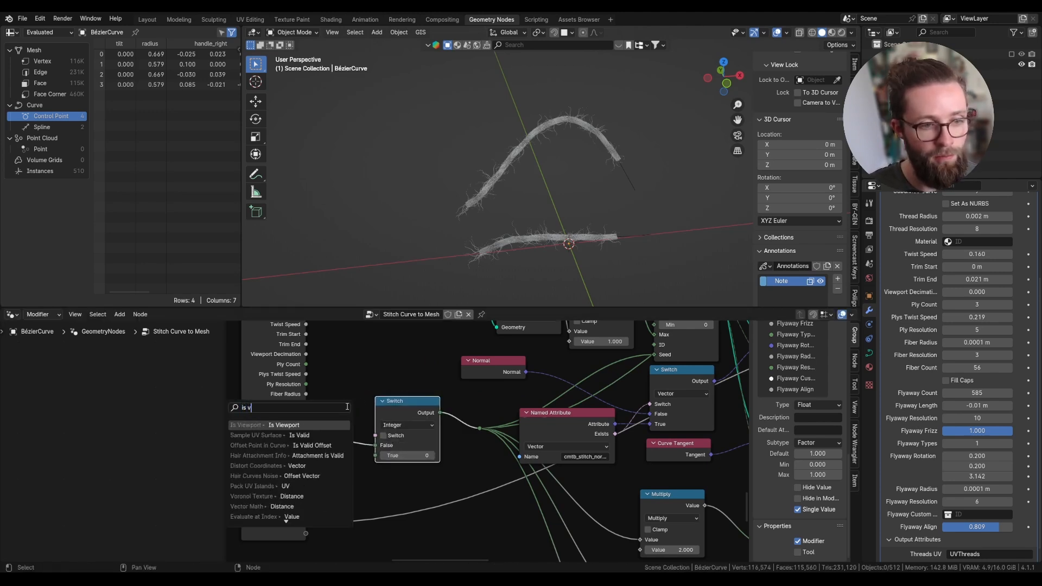
key("Return")
left_click_drag(343, 415, 375, 422)
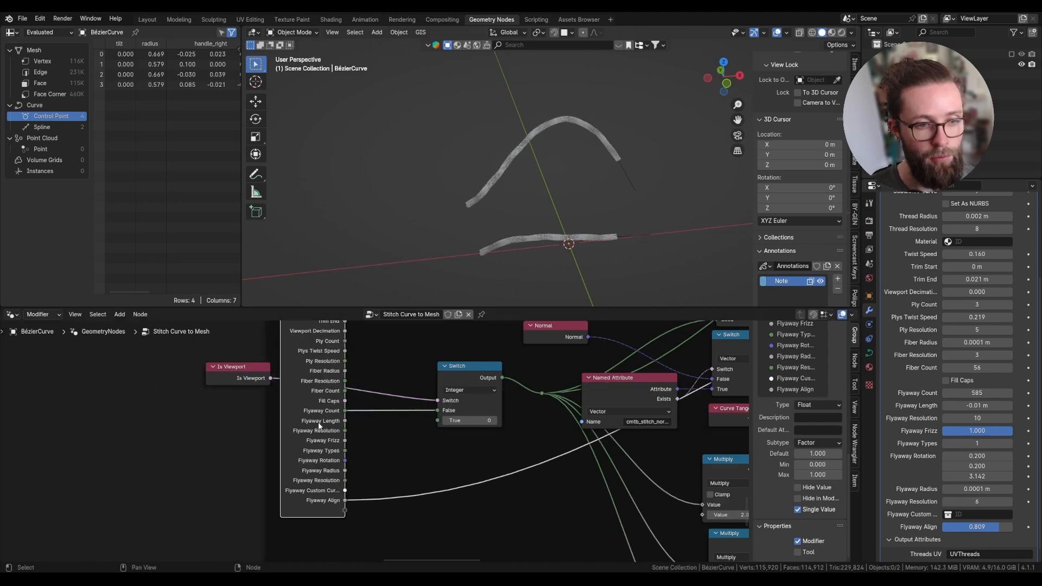
Step: Multiply Flyaway Count by Viewport Decimation with a Math node and connect the result to the Switch's True input
type("mult")
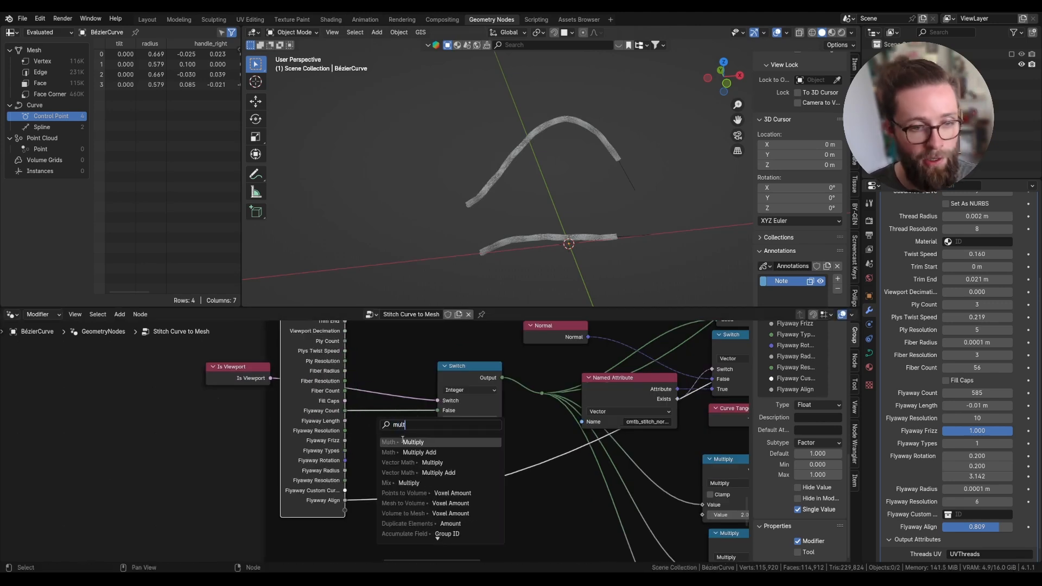
key("Return")
left_click(396, 444)
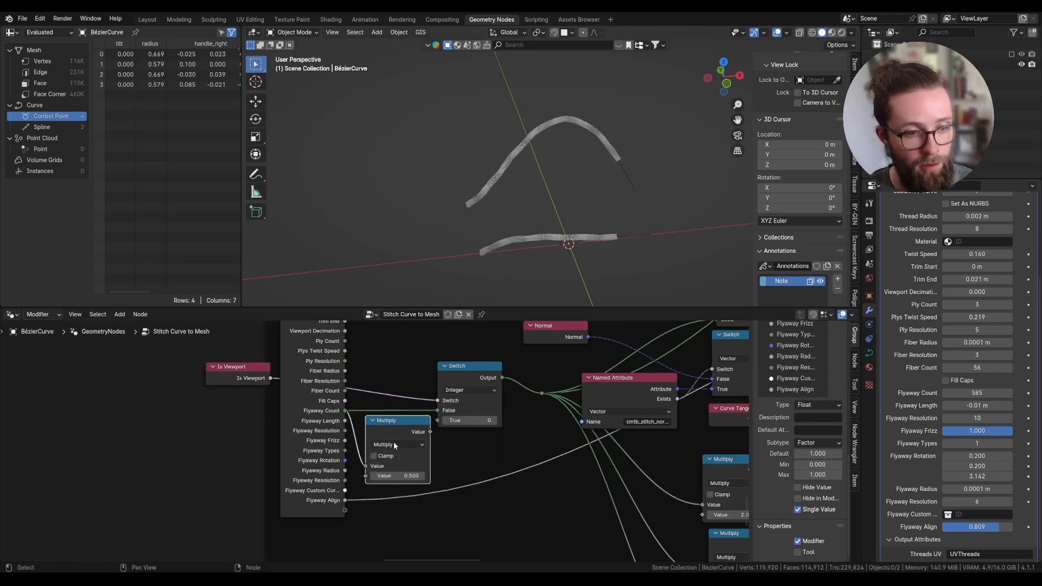
middle_click_drag(359, 387, 357, 403)
left_click_drag(342, 346, 365, 491)
left_click_drag(428, 447, 435, 435)
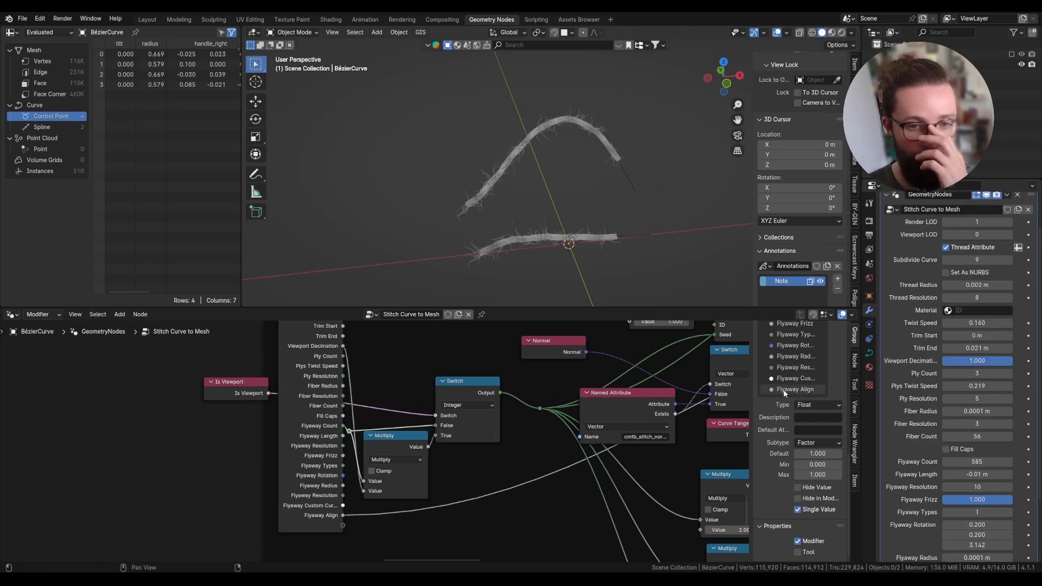
Step: Add a panel named Ply Settings to the group interface
scroll(790, 399, "up", 8)
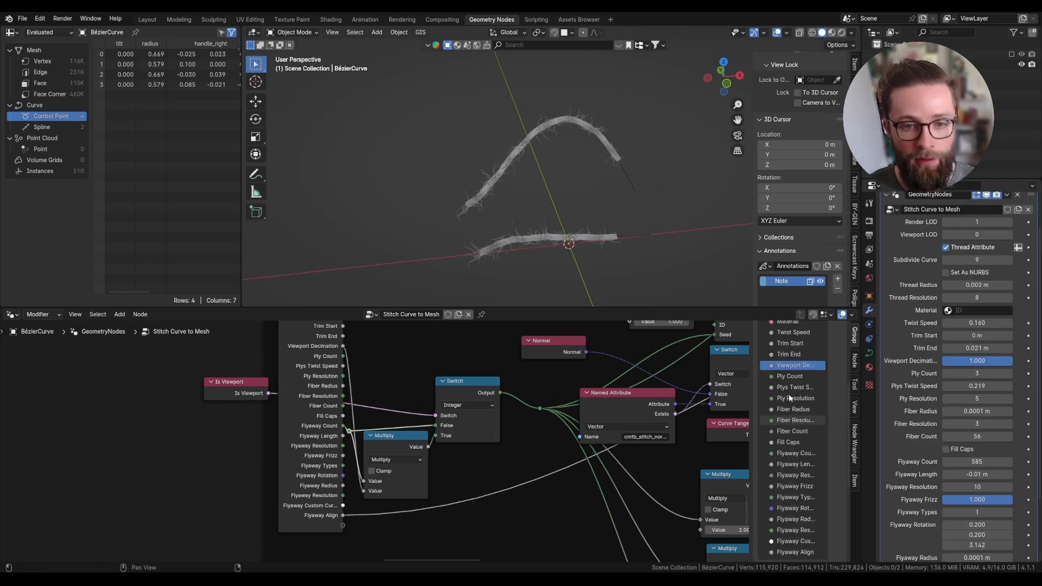
scroll(793, 393, "up", 5)
scroll(838, 369, "up", 5)
left_click(838, 331)
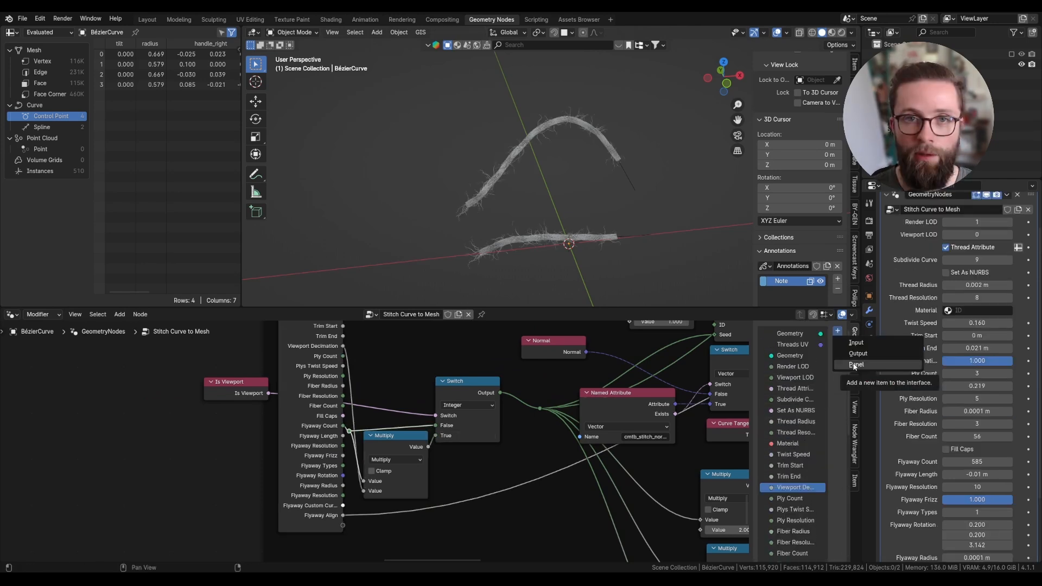
left_click(856, 365)
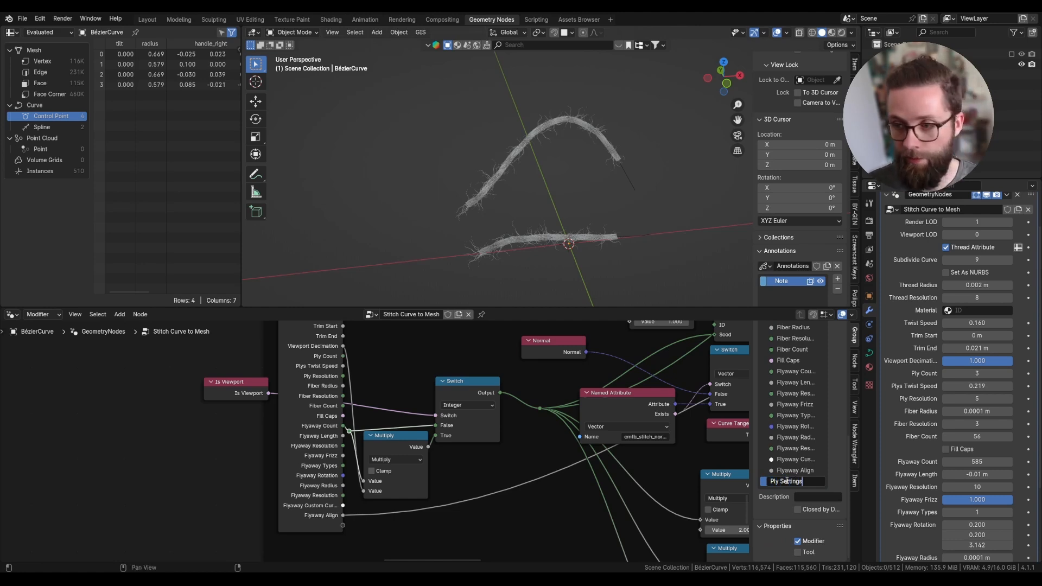
type("Ply Settings")
key("Return")
Step: Add two more interface panels named Fiber Settings and Flyaway Settings
left_click(837, 350)
left_click(856, 377)
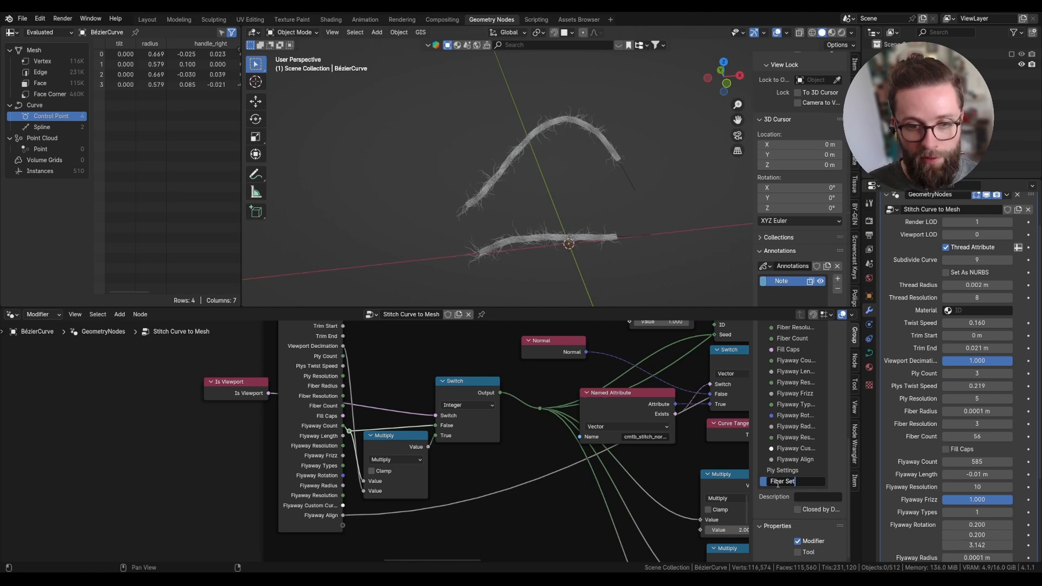
left_click(840, 352)
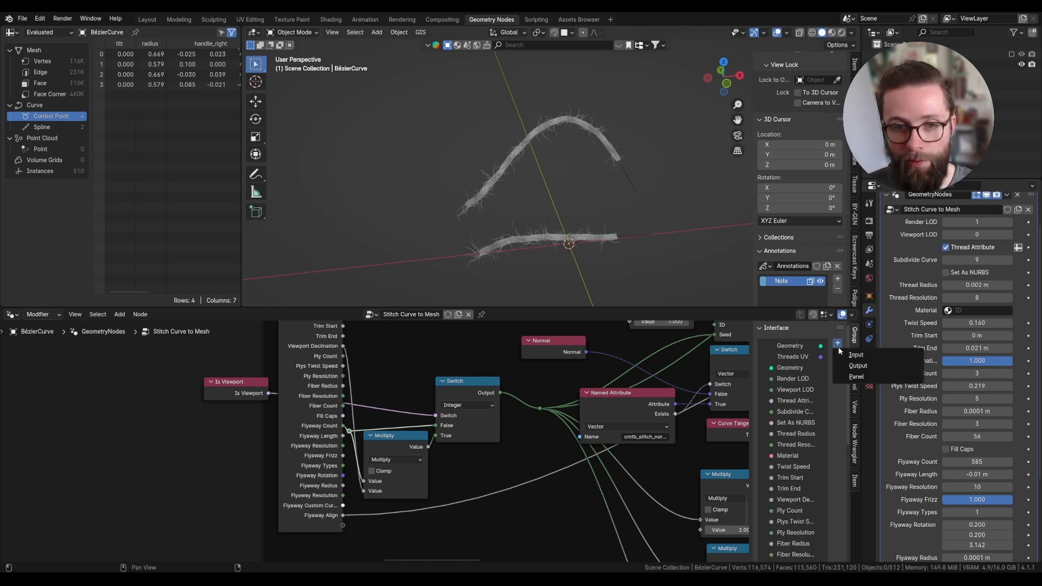
left_click(856, 377)
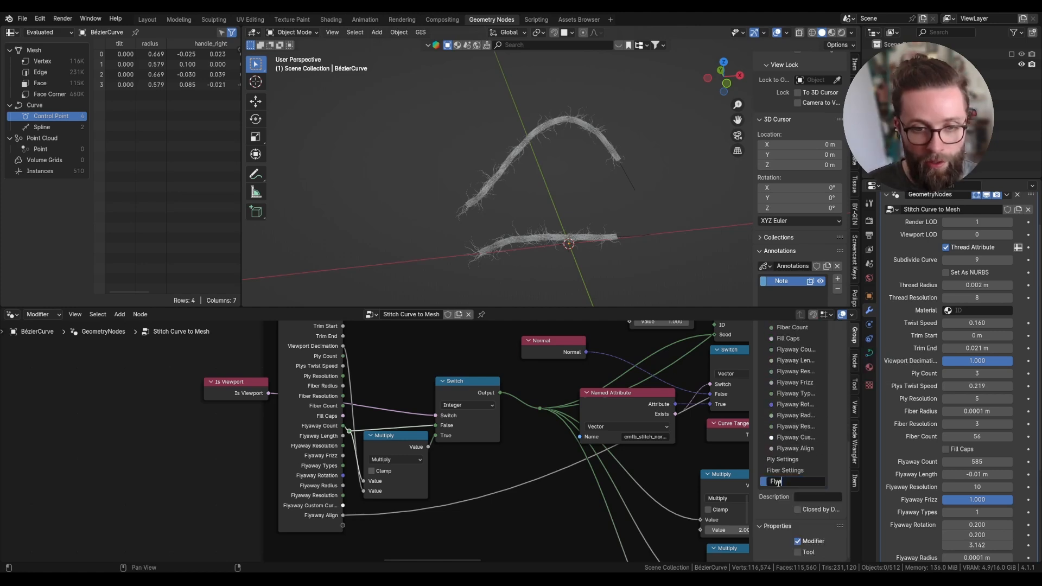
key("Return")
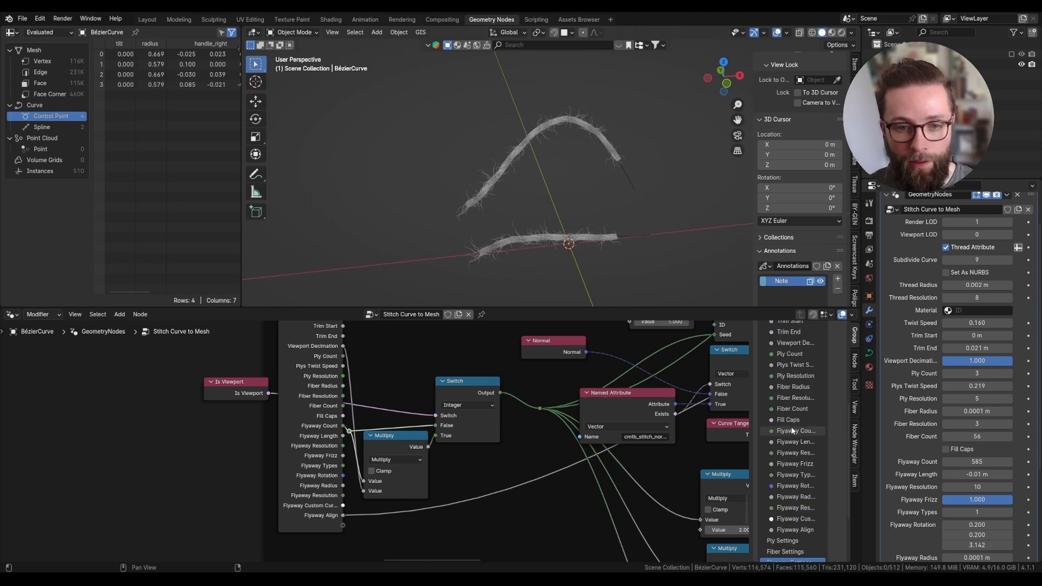
Step: Move Ply Count, Ply Resolution and Plys Twist Speed into the Ply Settings panel, renaming the last one Ply Twist Speed
left_click_drag(709, 308, 708, 208)
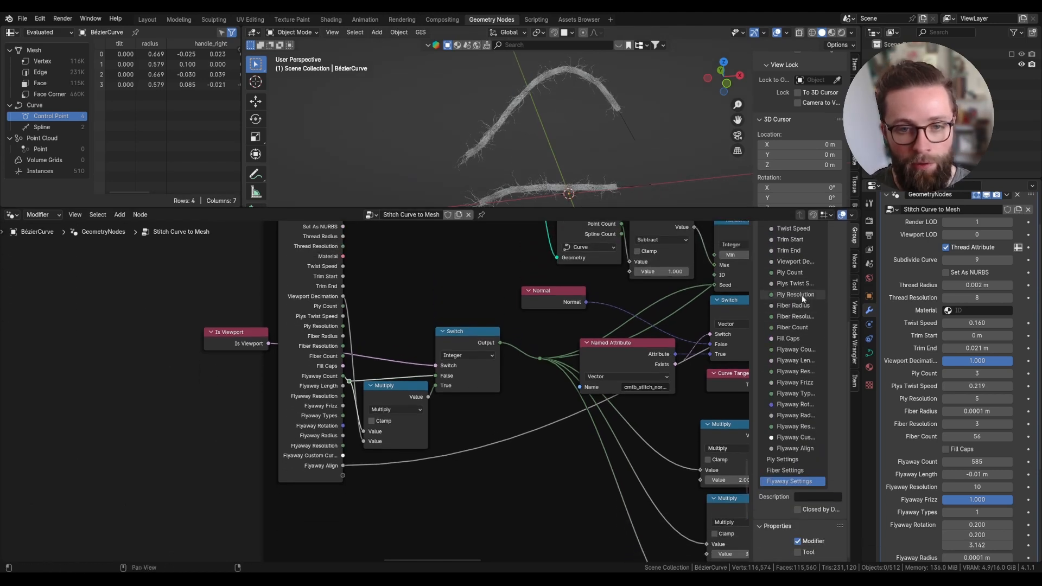
left_click_drag(799, 274, 783, 463)
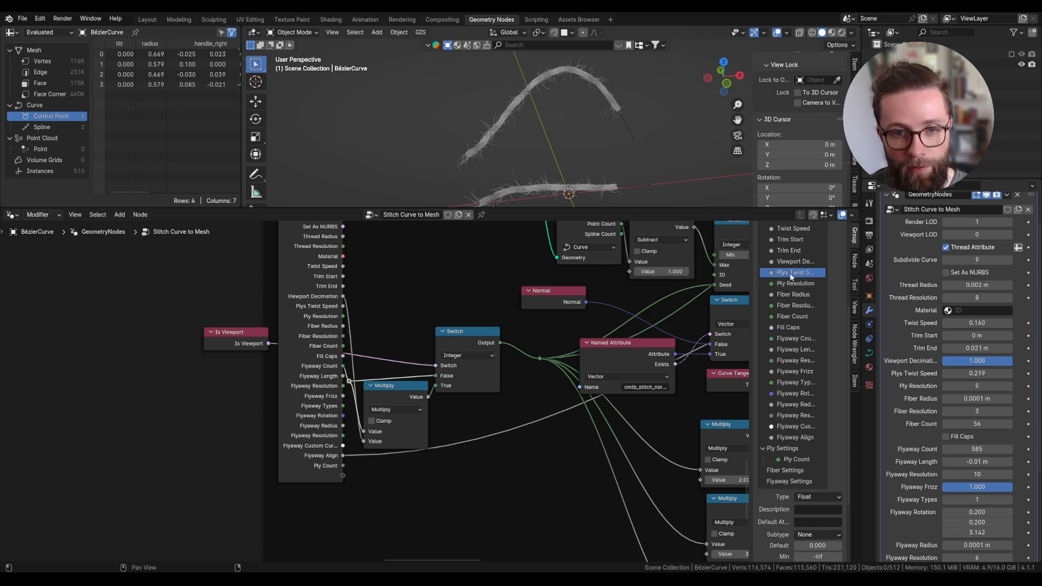
left_click_drag(792, 283, 791, 462)
left_click_drag(792, 274, 801, 465)
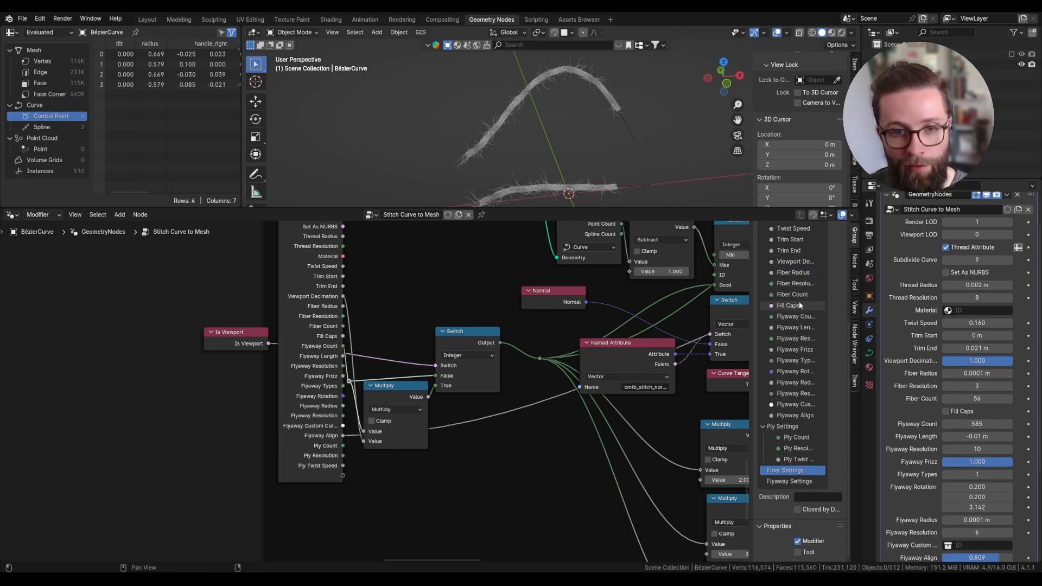
Step: Move the Fiber Count, Fiber Radius and Fiber Resolution inputs into the Fiber Settings panel
left_click_drag(793, 297, 802, 467)
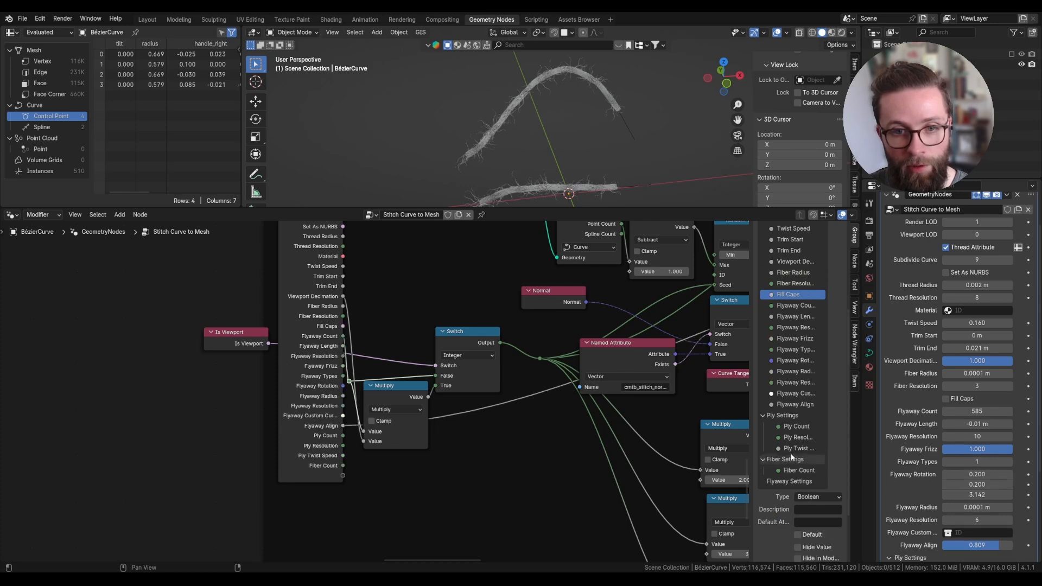
left_click_drag(790, 274, 802, 468)
left_click(789, 276)
left_click_drag(789, 275, 802, 469)
left_click(798, 284)
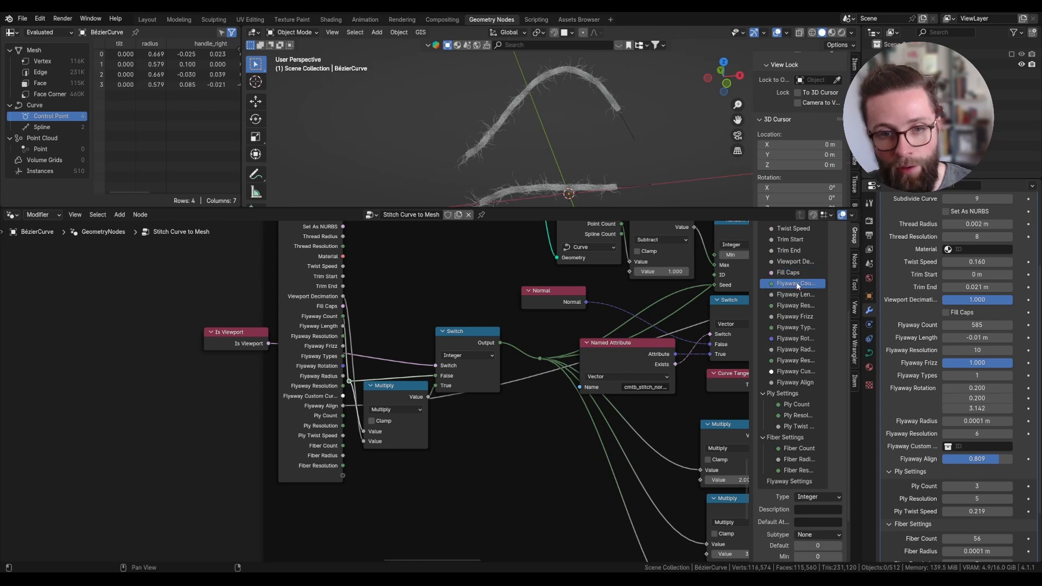
Step: Move the Flyaway Count, Radius, Length, Frizz, Types and Rotation inputs plus the length-related Flyaway Resolution into the Flyaway Settings panel
left_click(796, 382)
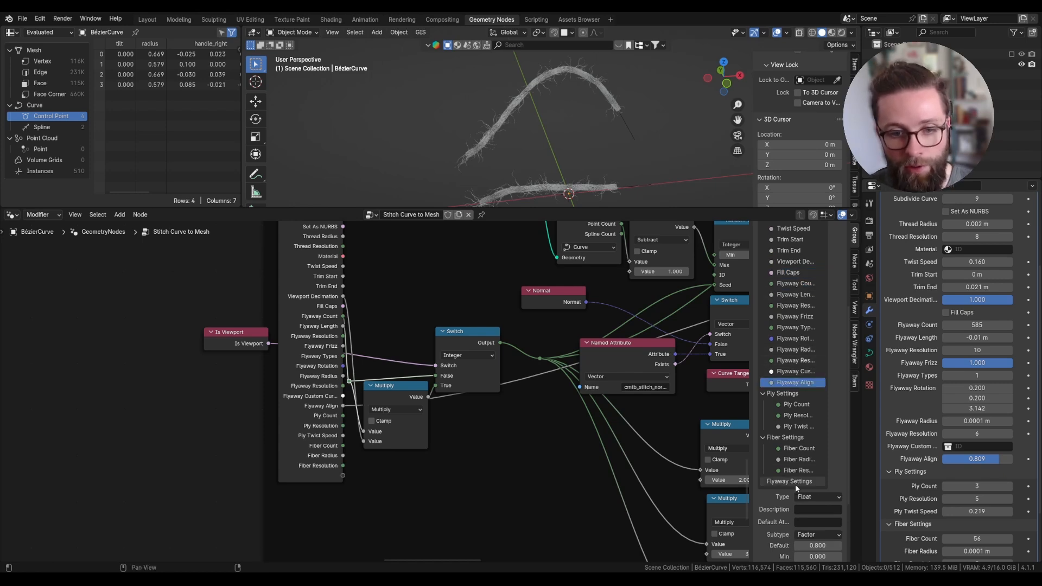
scroll(796, 480, "down", 2)
left_click_drag(795, 263, 799, 461)
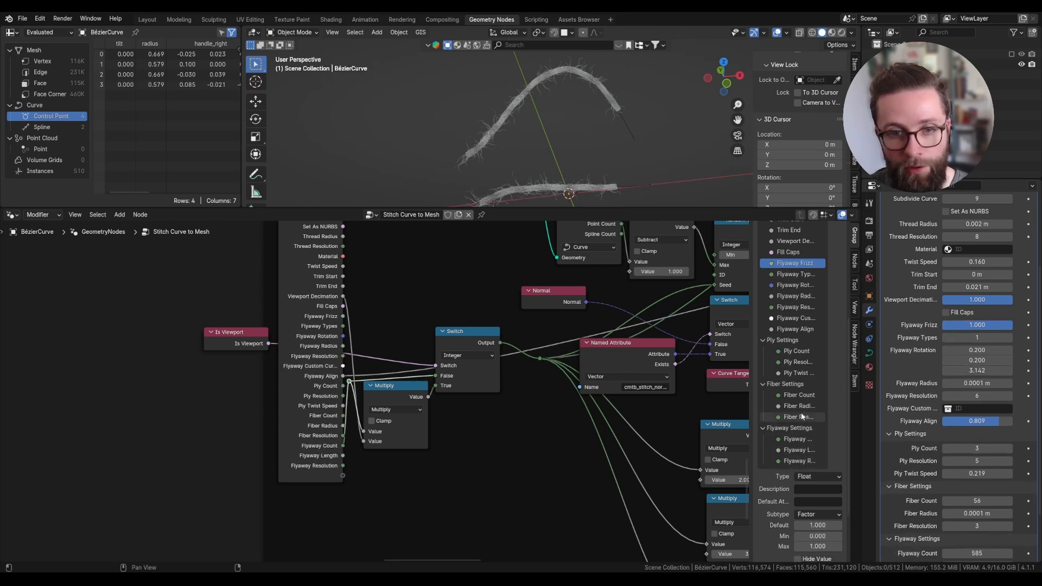
left_click_drag(800, 296, 801, 446)
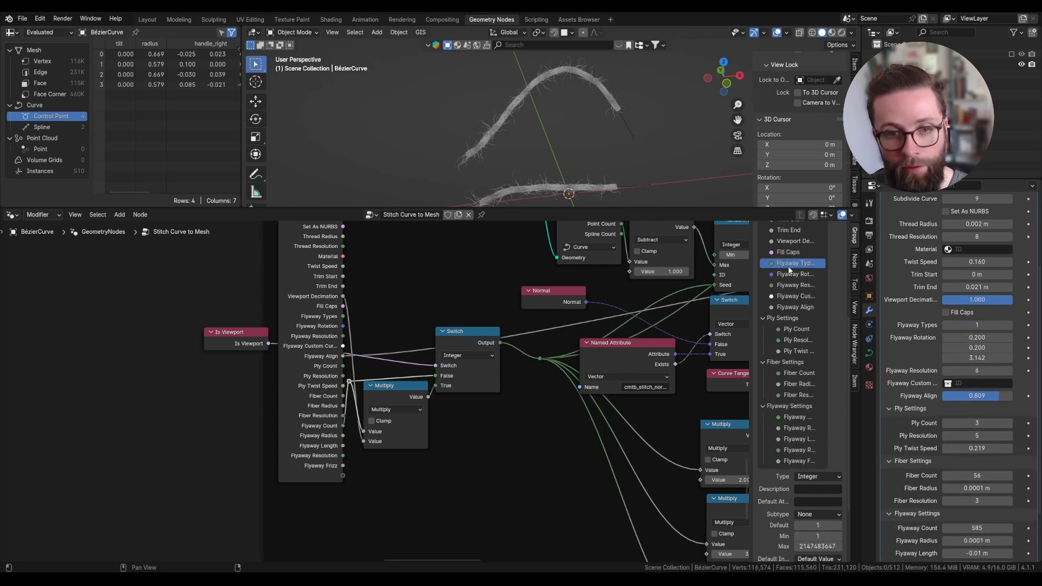
left_click_drag(788, 266, 811, 463)
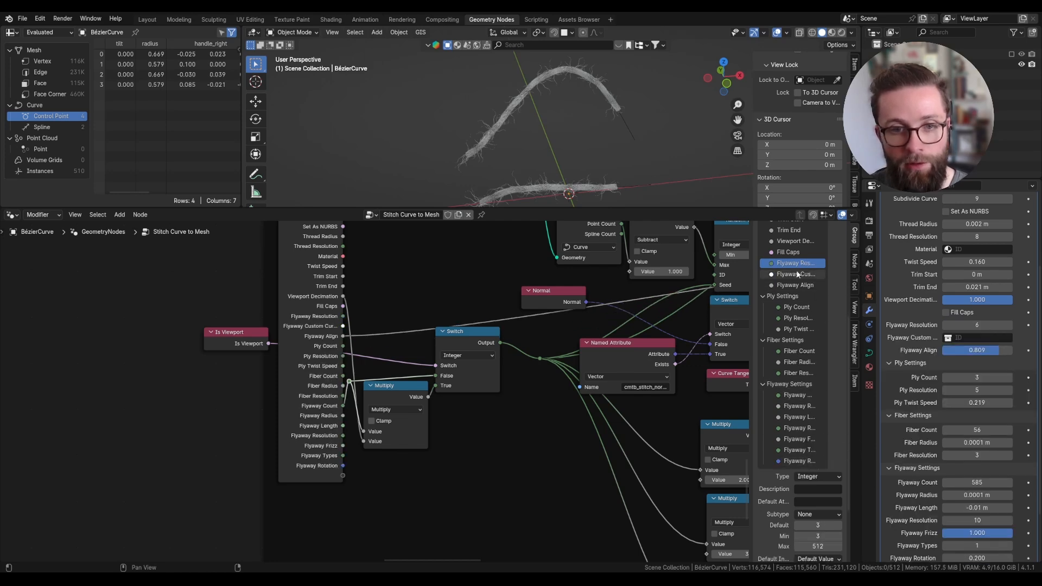
Step: Rename the two Flyaway Resolution inputs Flyaway Radius Resolution and Flyaway Length Resolution, and move the remaining flyaway inputs into Flyaway Settings
scroll(491, 439, "down", 11)
scroll(631, 472, "up", 12)
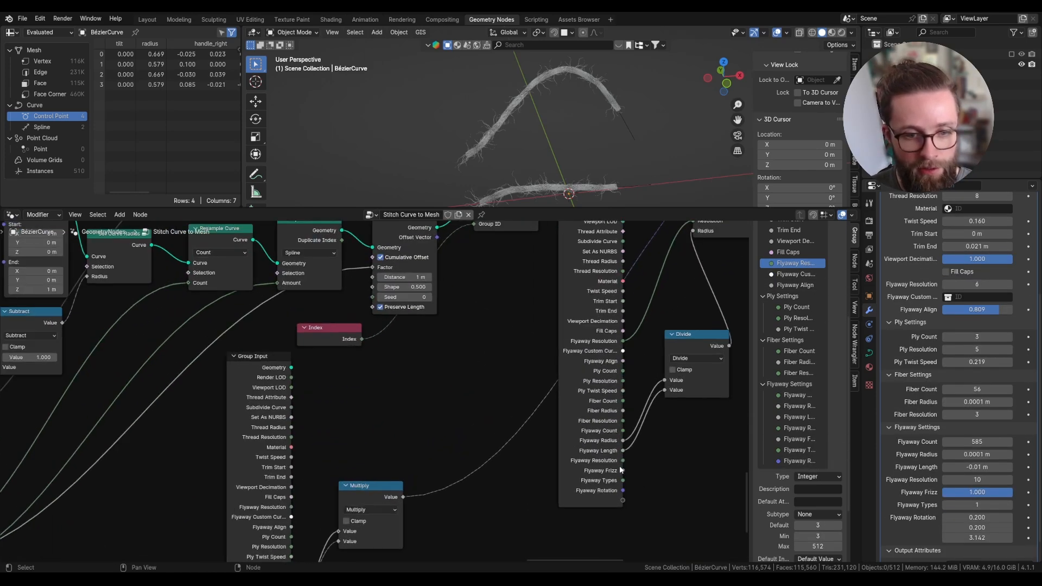
scroll(599, 462, "down", 8)
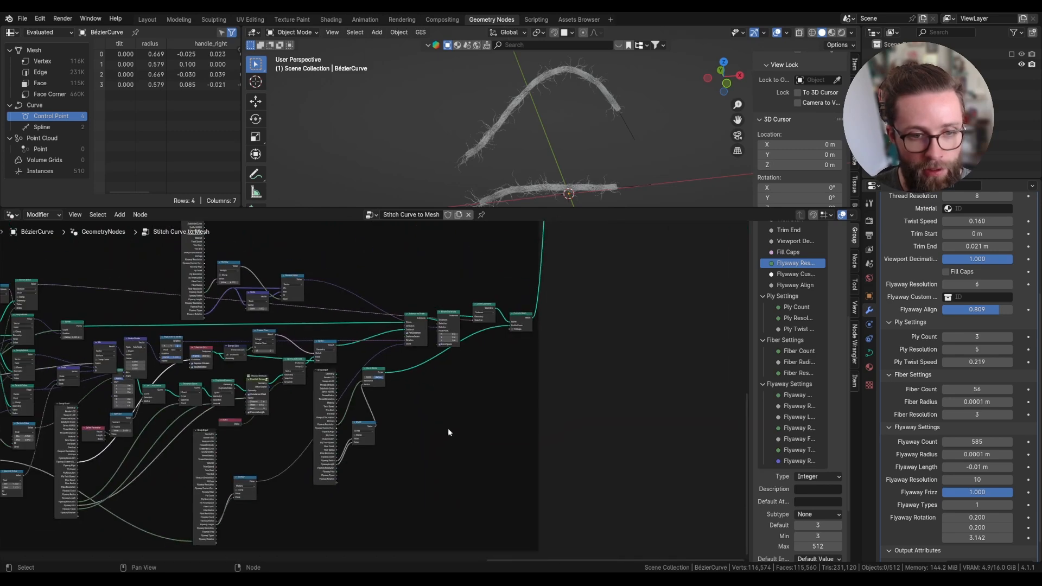
scroll(397, 403, "up", 4)
scroll(396, 403, "up", 2)
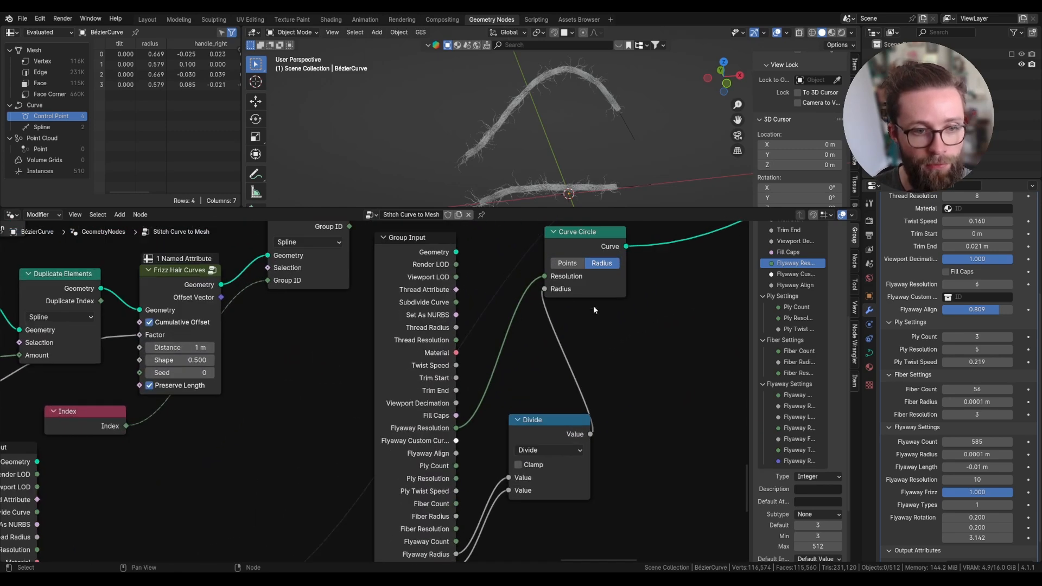
scroll(817, 323, "up", 3)
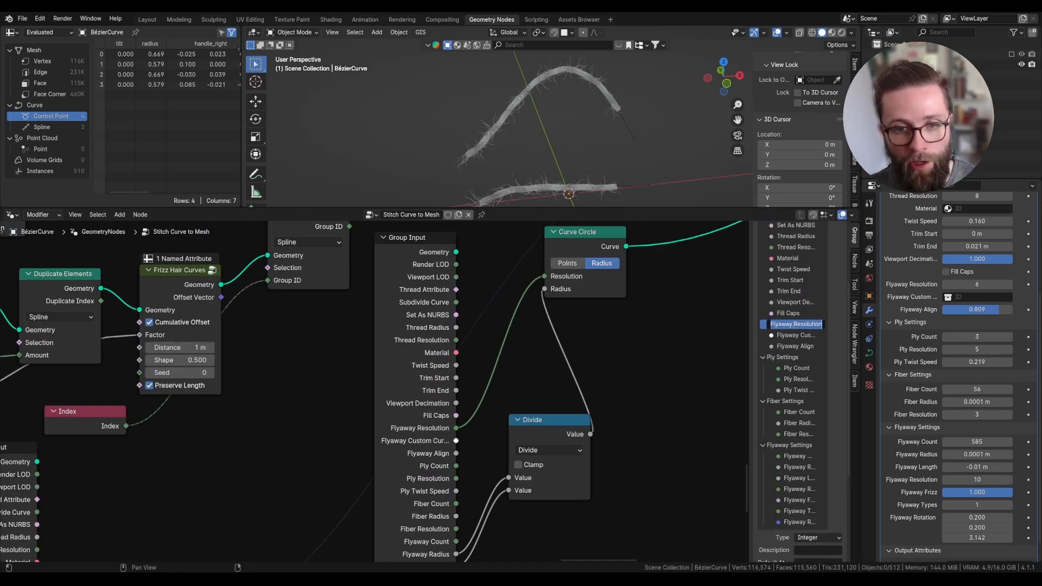
scroll(799, 333, "down", 5)
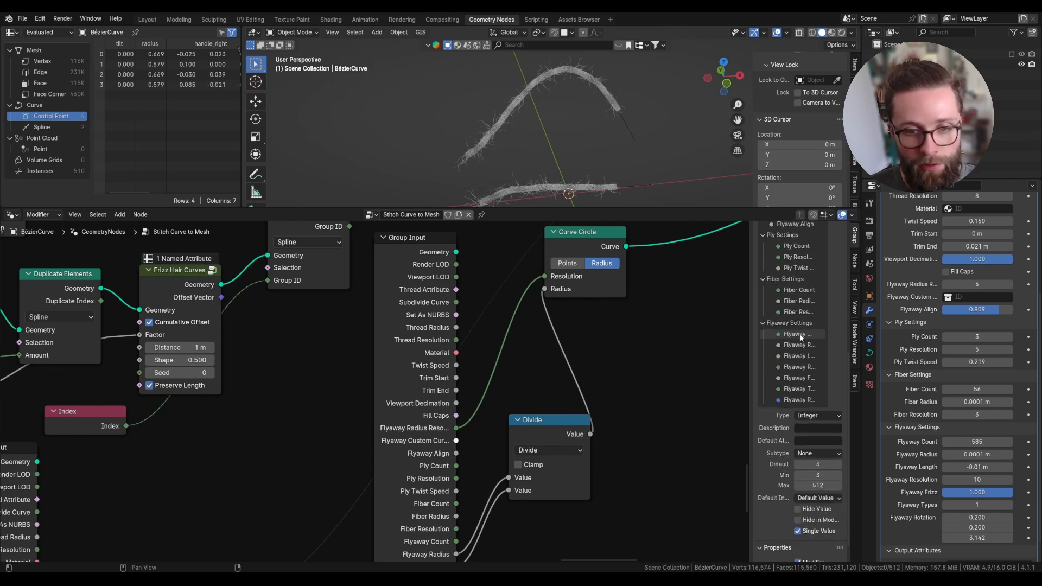
double_click(797, 367)
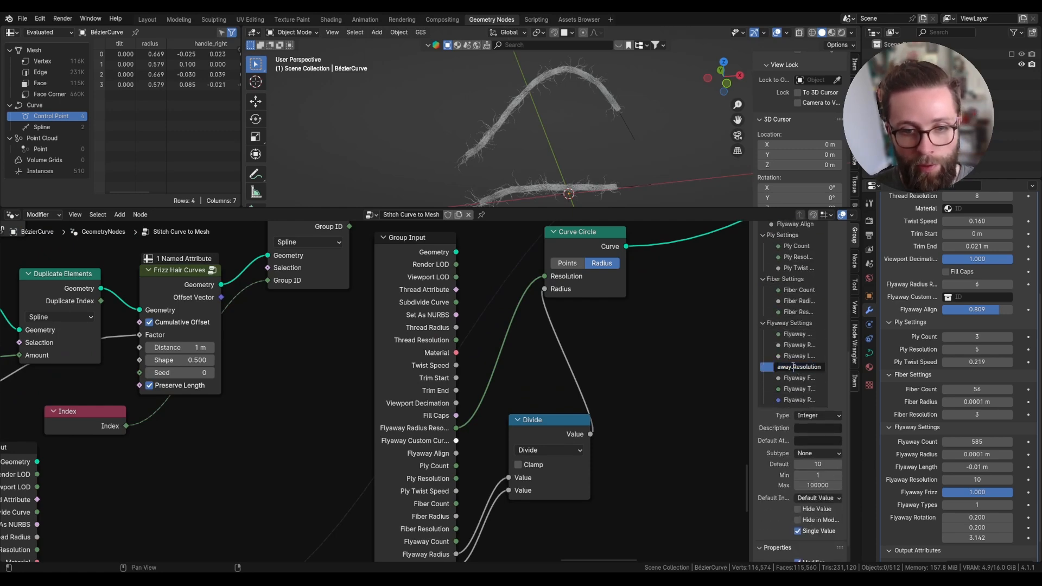
scroll(798, 374, "up", 3)
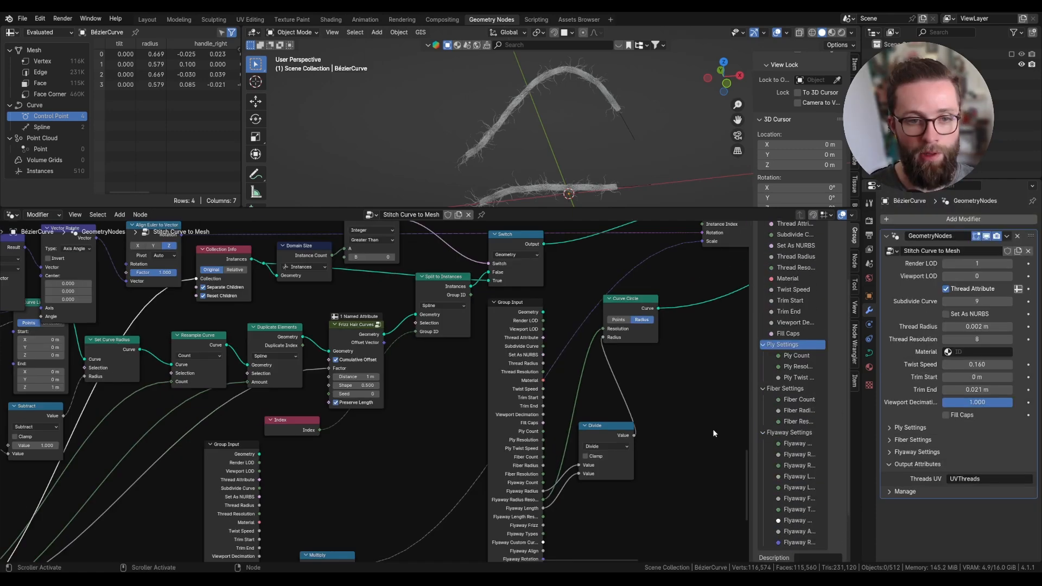
Step: Select the Group Input nodes throughout the curve, ply, fiber and flyaway frames and hide their unused sockets
scroll(623, 433, "down", 6)
scroll(577, 428, "down", 6)
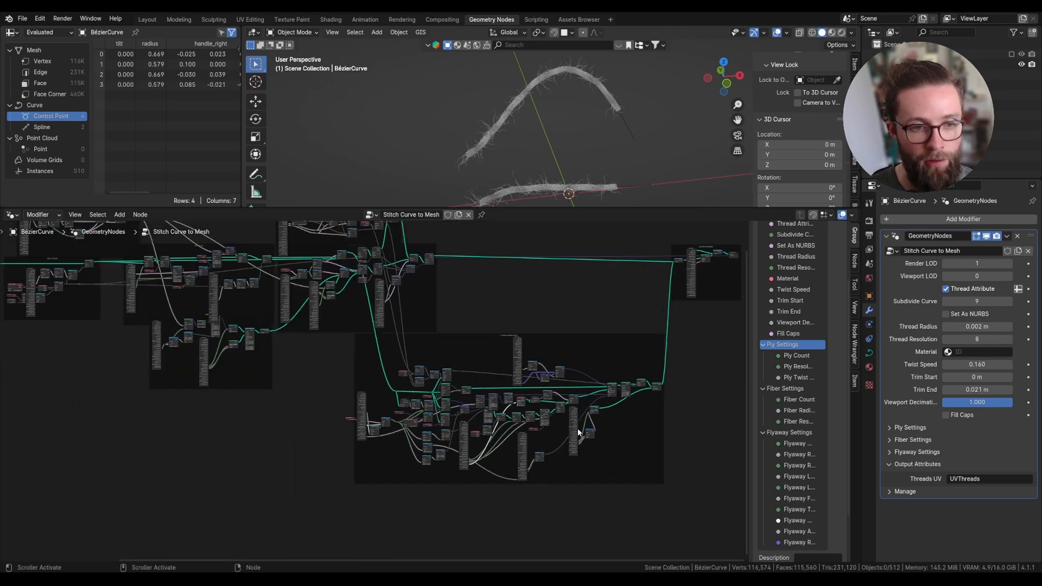
middle_click_drag(99, 328, 149, 334)
scroll(130, 333, "up", 1)
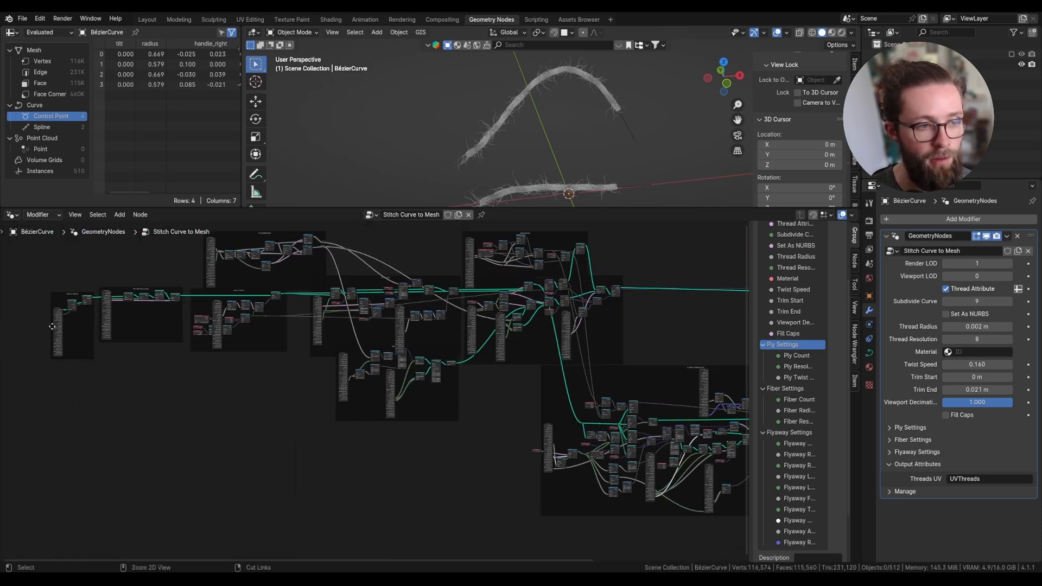
left_click(210, 264, "shift")
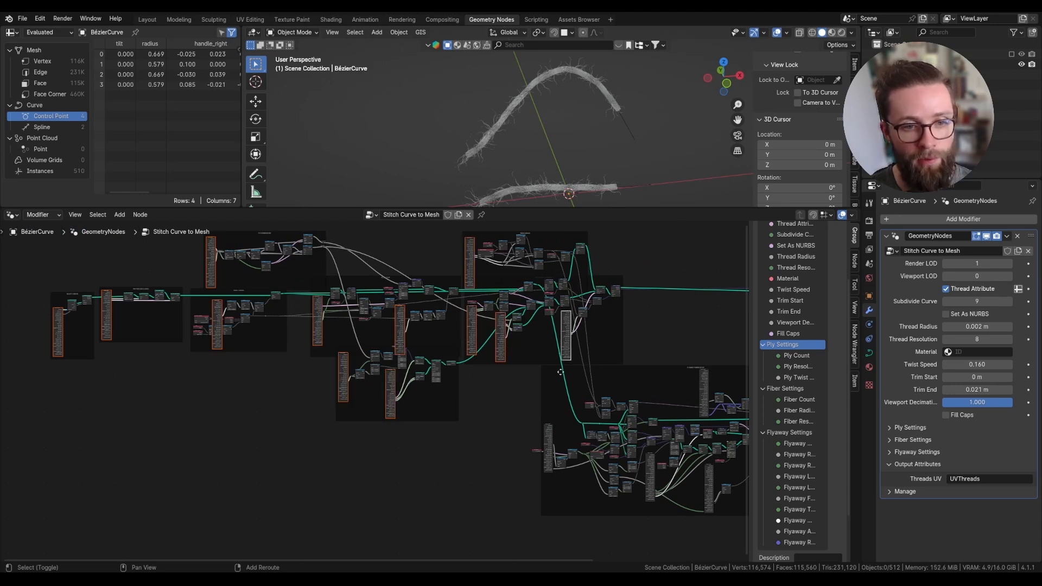
scroll(624, 442, "down", 2)
key("ctrl+h")
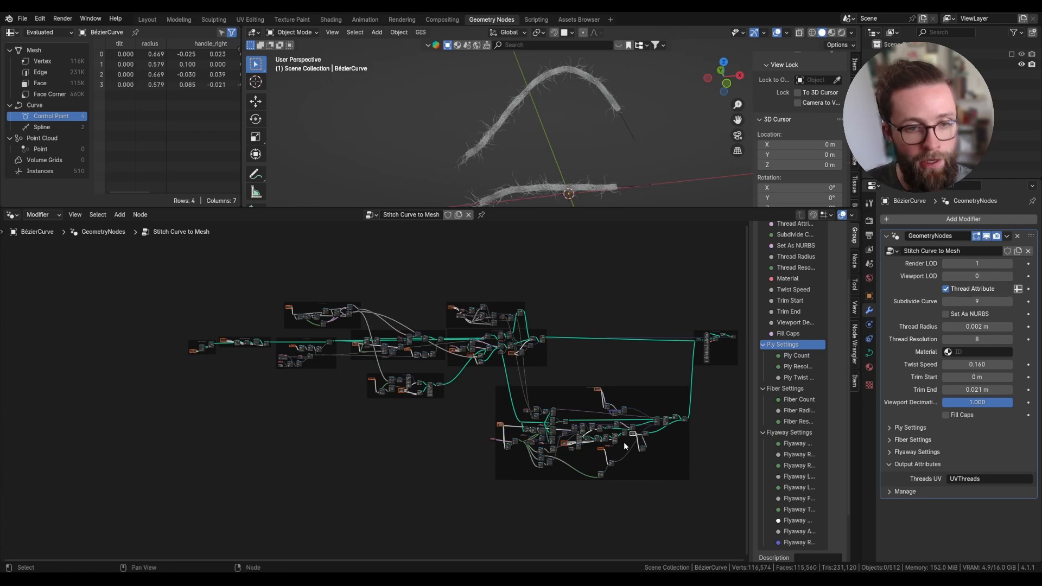
Step: Reposition the collapsed Group Input nodes beside the nodes they feed in the curve, ply and fiber frames
scroll(185, 337, "up", 8)
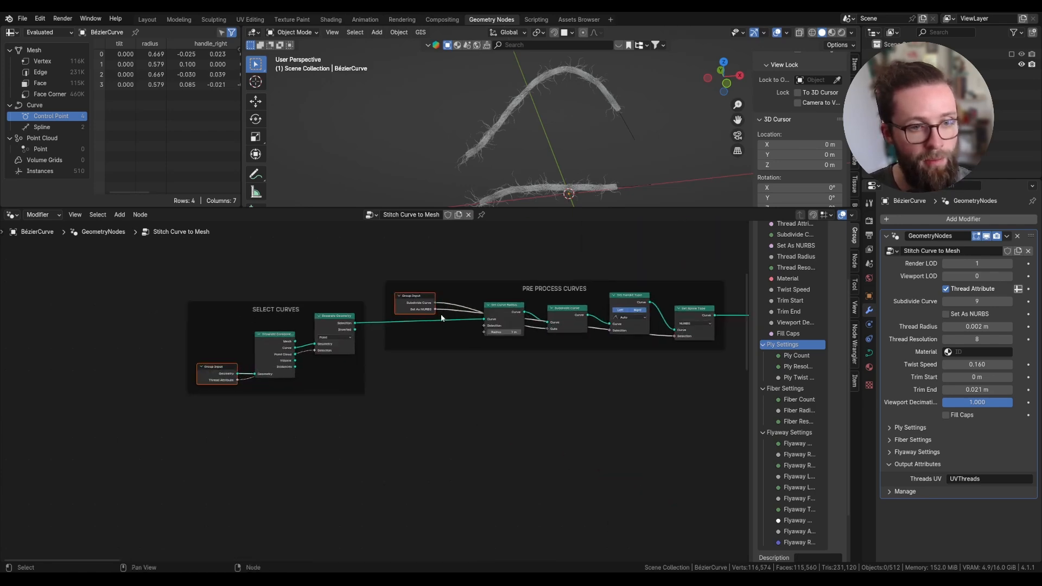
left_click_drag(233, 379, 232, 408)
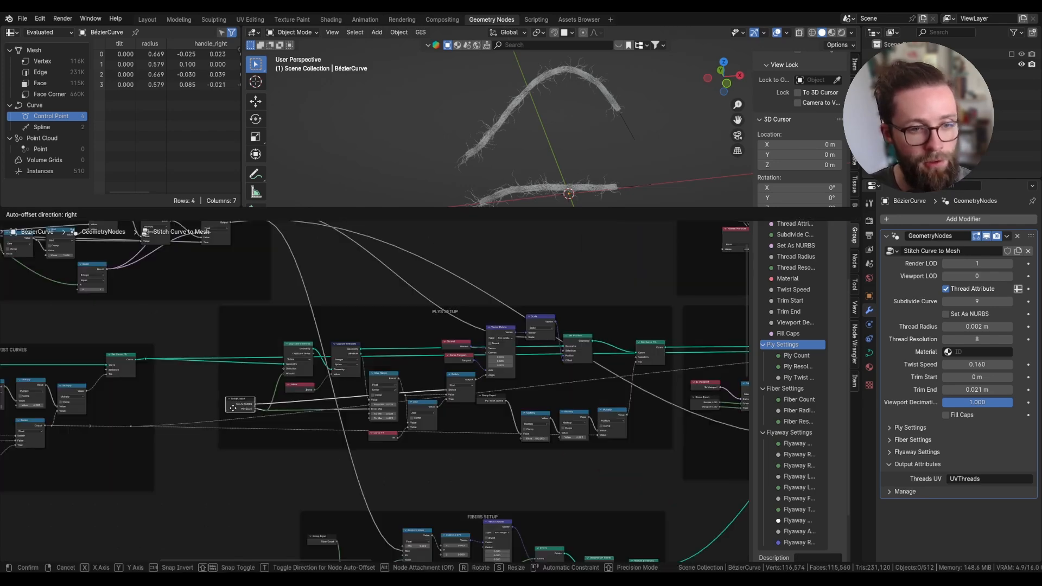
scroll(233, 408, "down", 3)
scroll(433, 417, "up", 3)
left_click_drag(435, 398, 476, 385)
key("ctrl+z")
scroll(476, 384, "down", 5)
middle_click_drag(476, 385, 496, 271)
left_click_drag(356, 374, 357, 416)
scroll(357, 416, "down", 6)
middle_click_drag(555, 445, 490, 386)
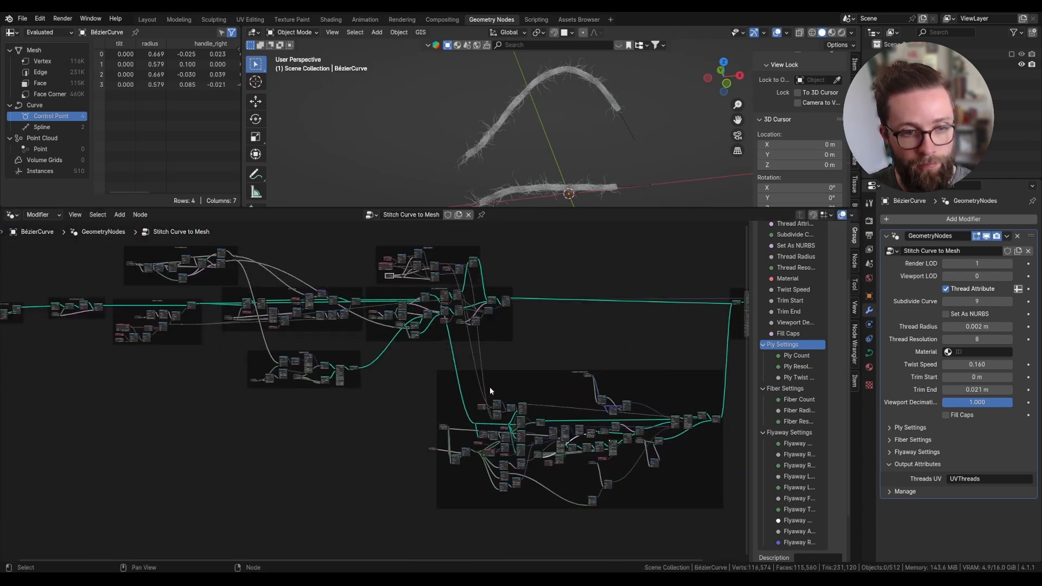
Step: Rearrange the collapsed Group Input nodes and their neighbouring nodes to make the flyaway frame more compact
scroll(490, 388, "up", 5)
left_click_drag(630, 357, 630, 403)
left_click_drag(424, 437, 416, 486)
middle_click_drag(641, 488, 538, 441)
left_click_drag(538, 444, 538, 483)
left_click_drag(608, 411, 649, 434)
left_click_drag(659, 483, 595, 426)
left_click_drag(630, 442, 680, 411)
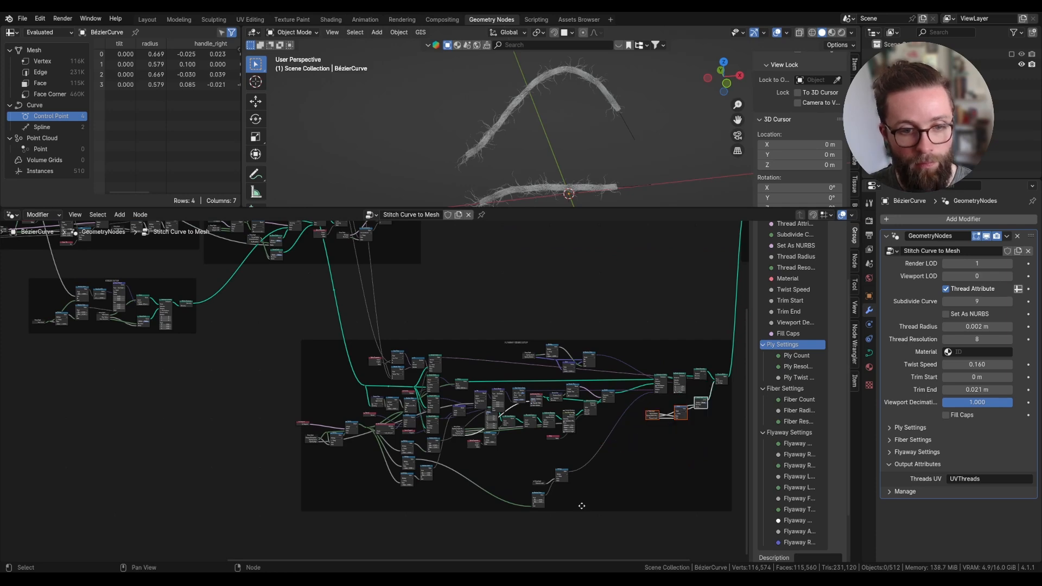
left_click_drag(581, 505, 585, 444)
left_click(278, 451)
Step: Hide the unused sockets of the Group Input in the final frame and move the flyaway and final frames into a tidier layout
scroll(278, 451, "down", 5)
middle_click_drag(609, 308, 495, 383)
scroll(495, 382, "up", 4)
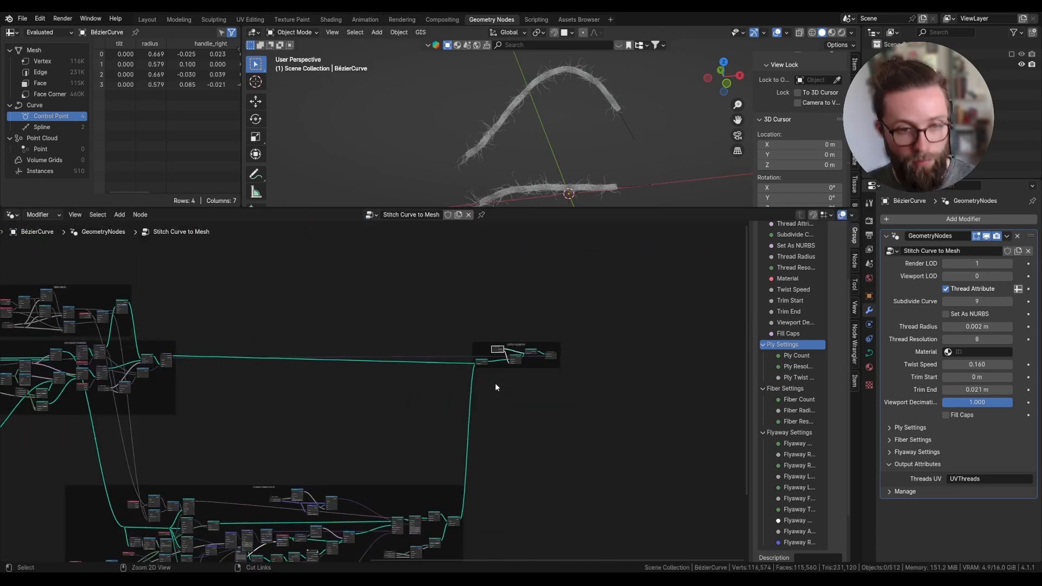
left_click_drag(495, 383, 497, 348)
scroll(496, 348, "down", 4)
middle_click_drag(497, 349, 552, 333)
left_click_drag(388, 433, 399, 388)
left_click_drag(574, 331, 603, 331)
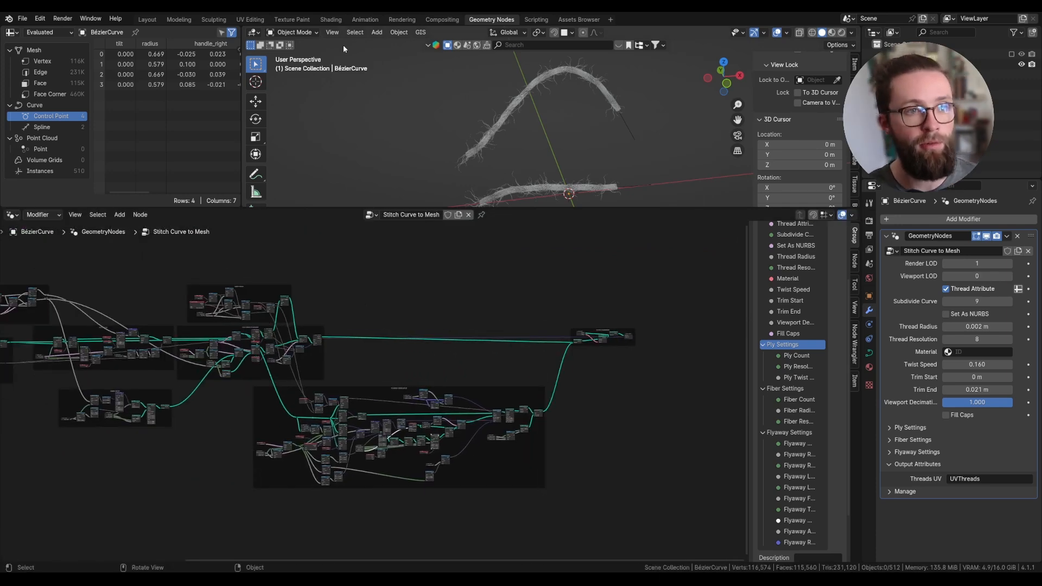
Step: In the Shading workspace, create a material named Thread and assign it to the Material input of the Stitch Curve to Mesh modifier
left_click(330, 19)
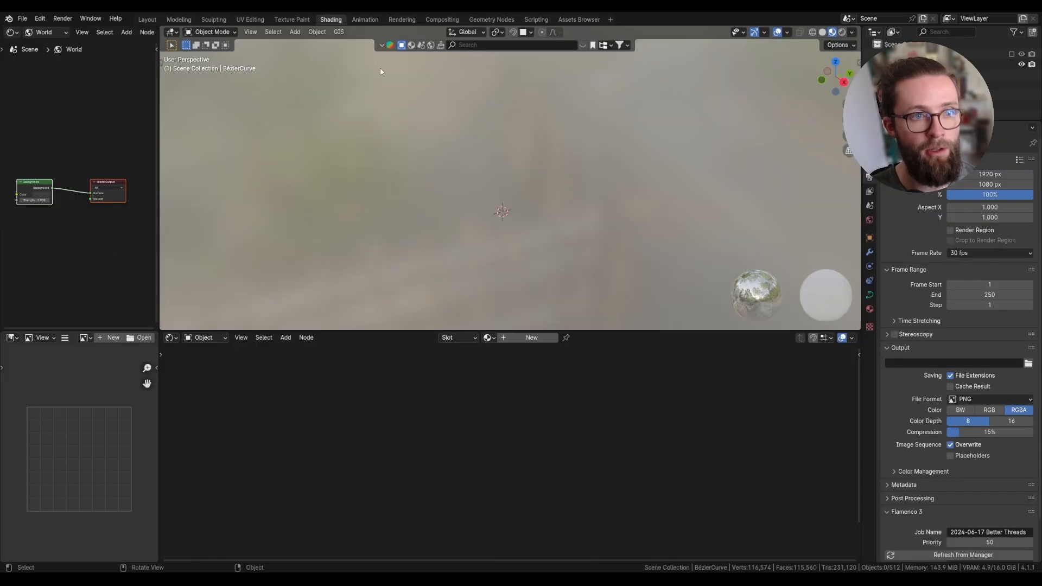
double_click(510, 338)
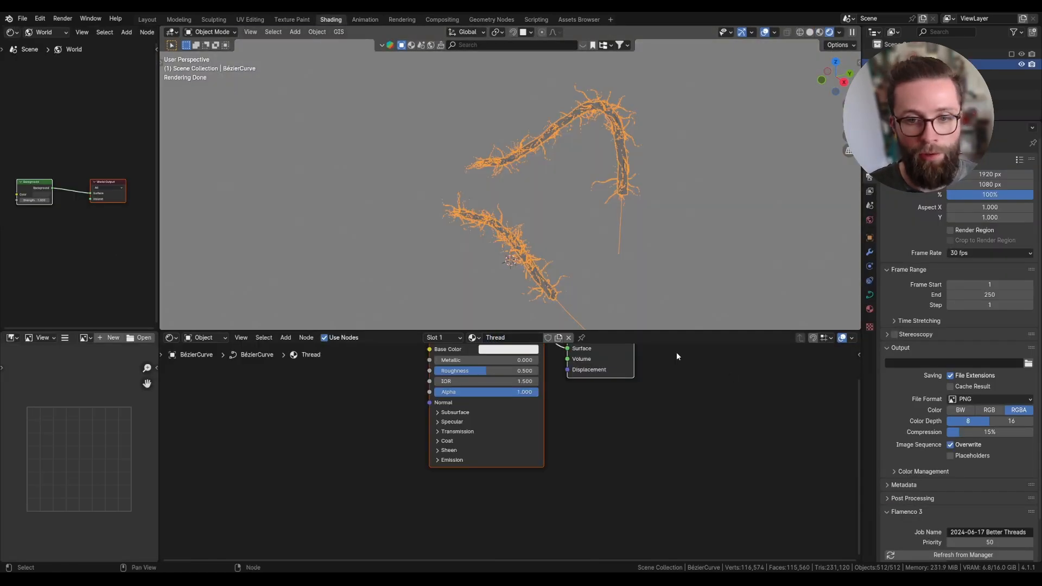
left_click(870, 253)
left_click(968, 293)
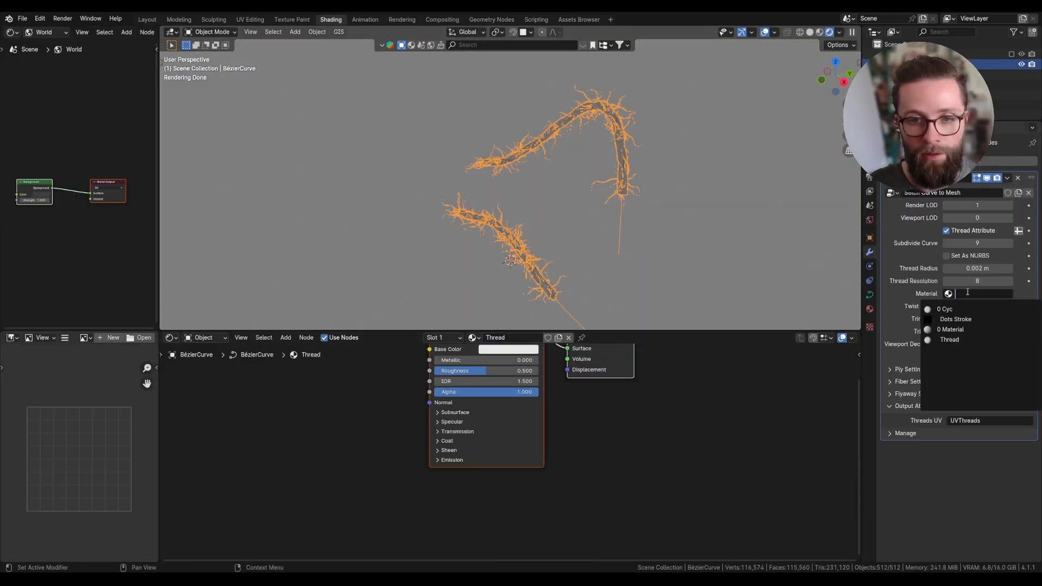
left_click(950, 340)
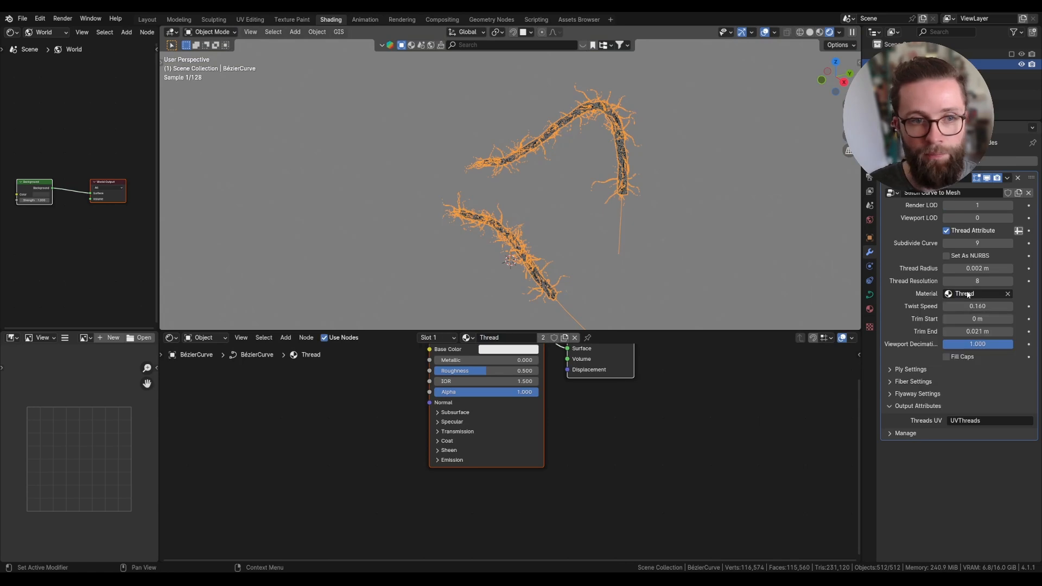
Step: Disable Scene World for the rendered viewport, then add a point light and place it above and beside the threads
left_click(840, 32)
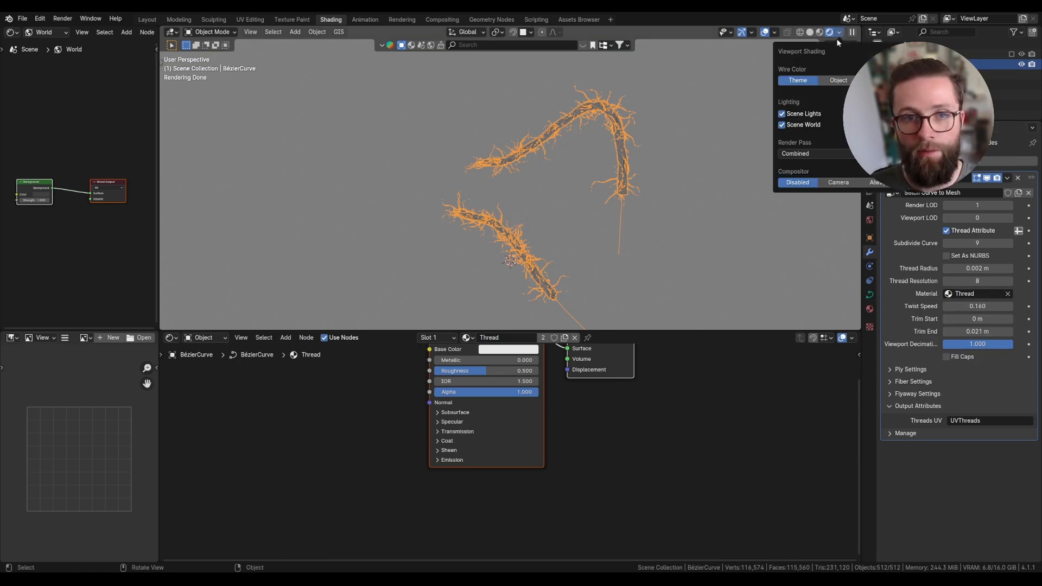
left_click(782, 125)
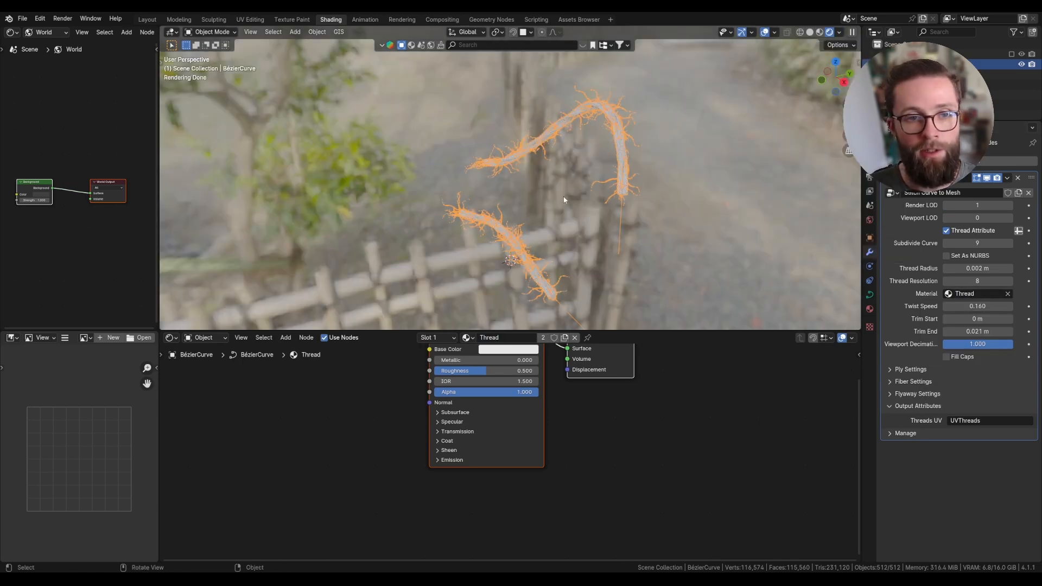
key("shift+a")
mouse_move(598, 343)
left_click(643, 345)
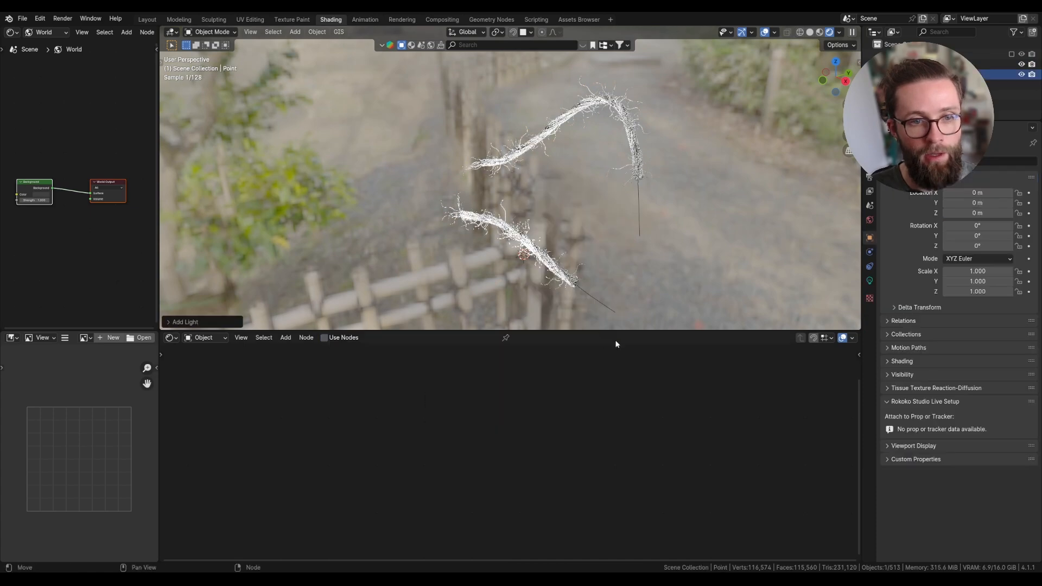
middle_click_drag(545, 271, 478, 192)
key("g")
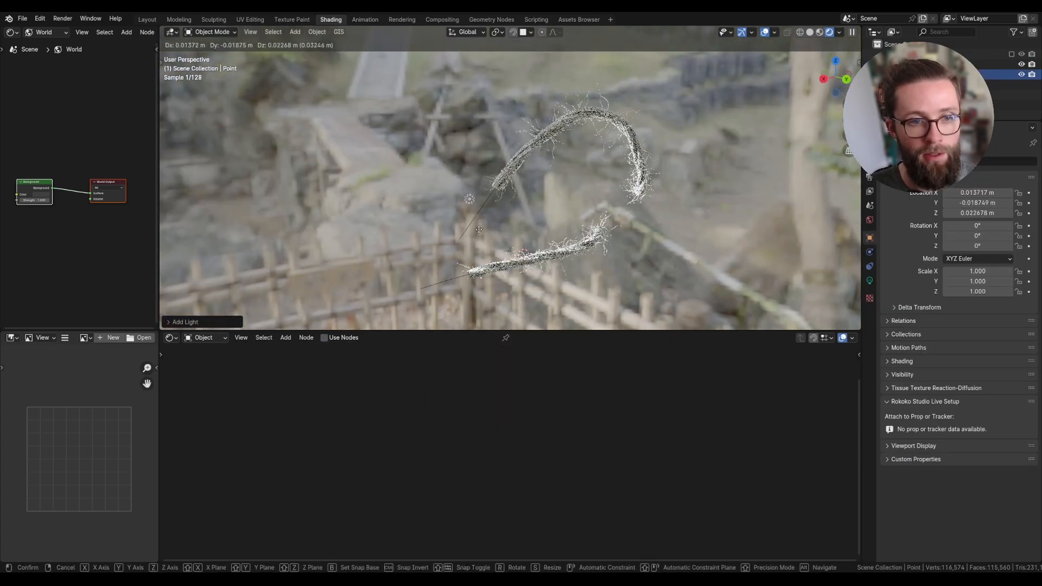
left_click(482, 190)
left_click(869, 279)
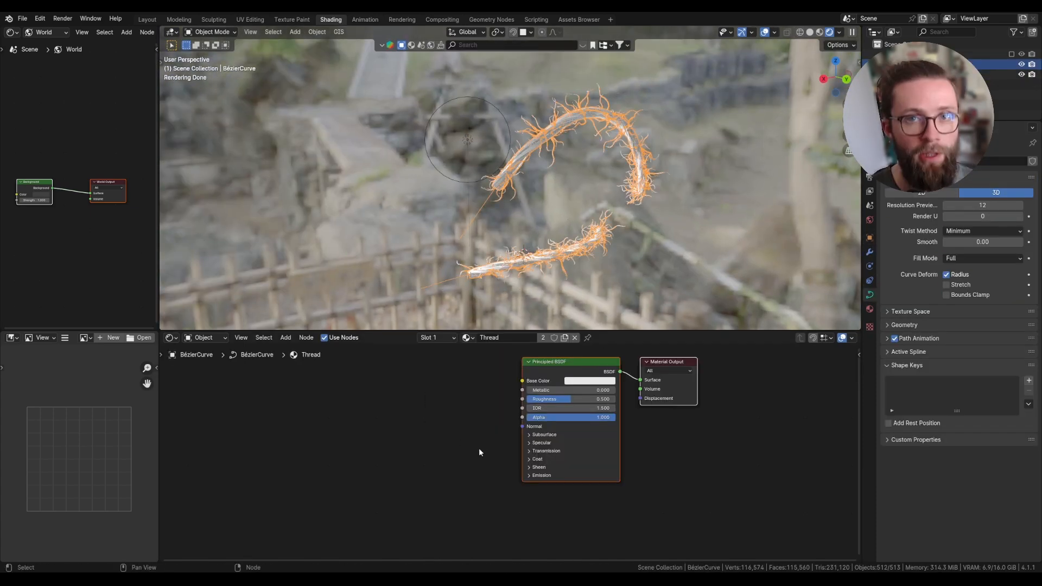
Step: Add an Attribute node reading UVThreads to the Thread material and preview its Vector output on the threads
middle_click_drag(479, 447, 529, 447)
key("shift+a")
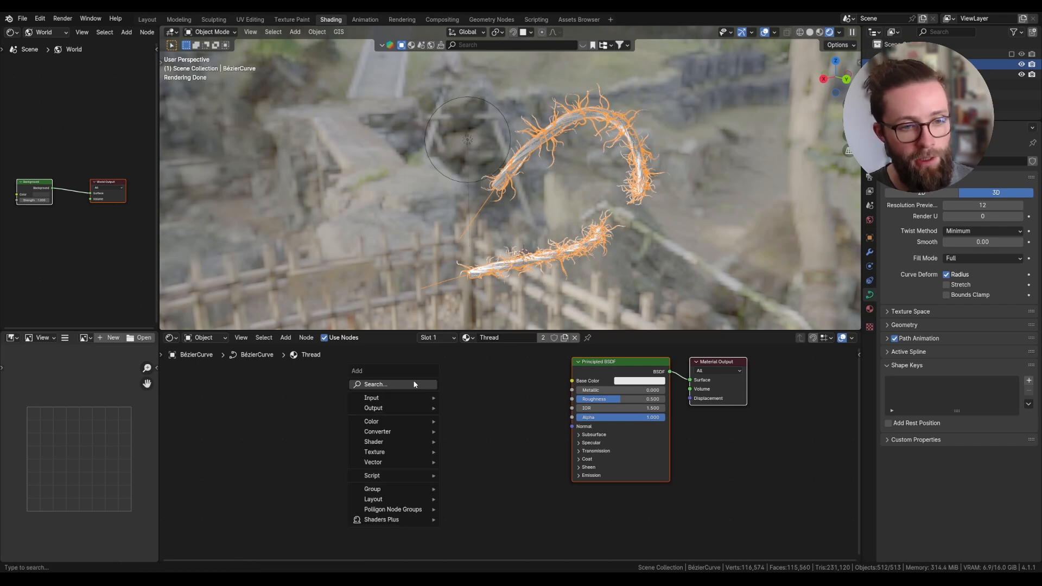
left_click(412, 380)
type("attri")
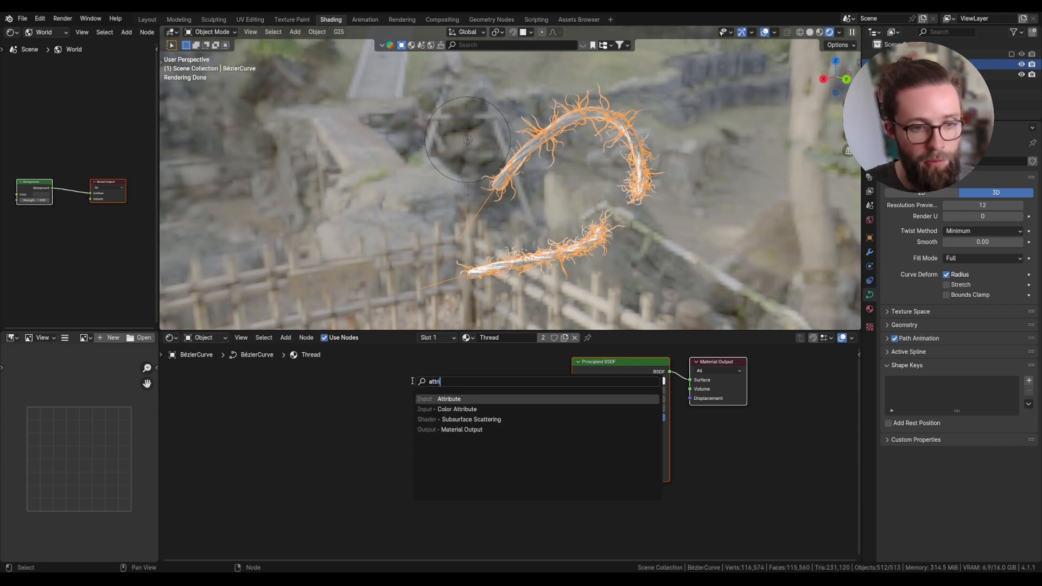
left_click(427, 399)
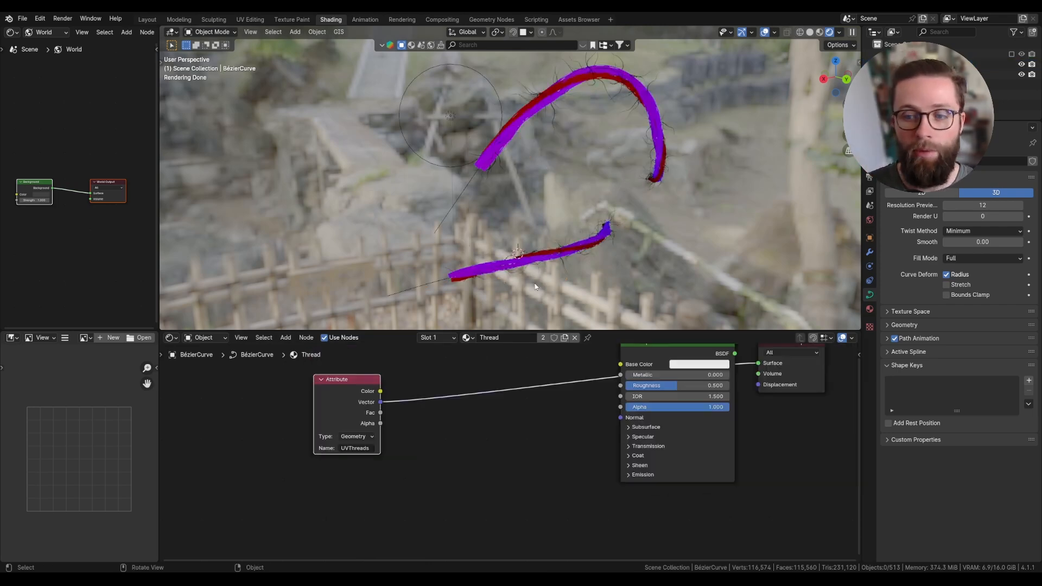
Step: Add a Noise Texture driven by the Attribute node's Vector output, with Scale 264.700, and preview its Fac output
mouse_move(369, 379)
left_mouse_down()
mouse_move(288, 381)
mouse_move(372, 391)
left_mouse_up()
type("noise")
left_click(442, 409)
left_click(465, 396)
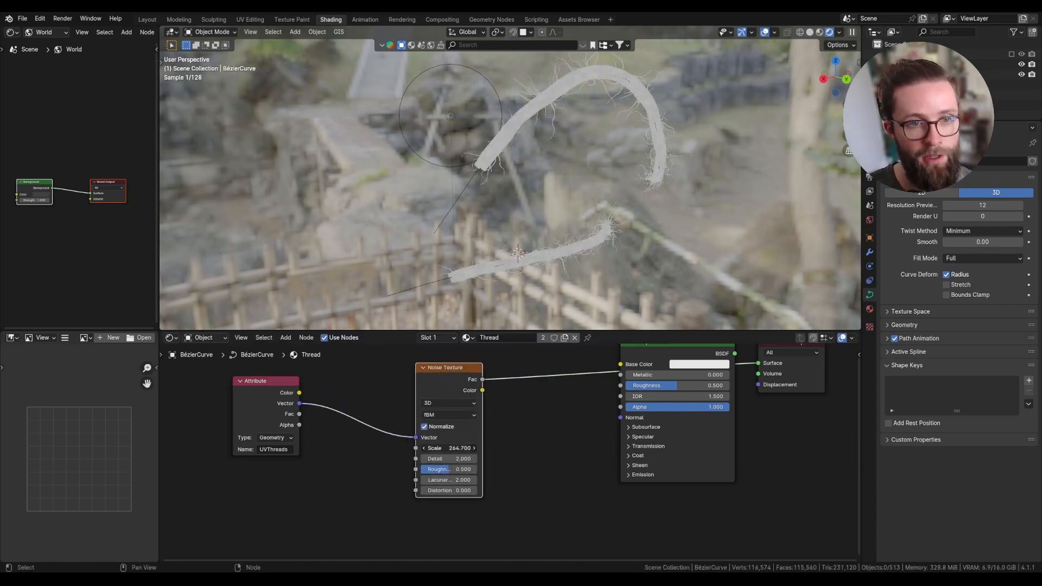
Step: Insert a Mapping node with Scale X 0.100 between the Attribute and Noise Texture nodes, and set the noise Scale to 5013.600
key("shift+a")
type("ma")
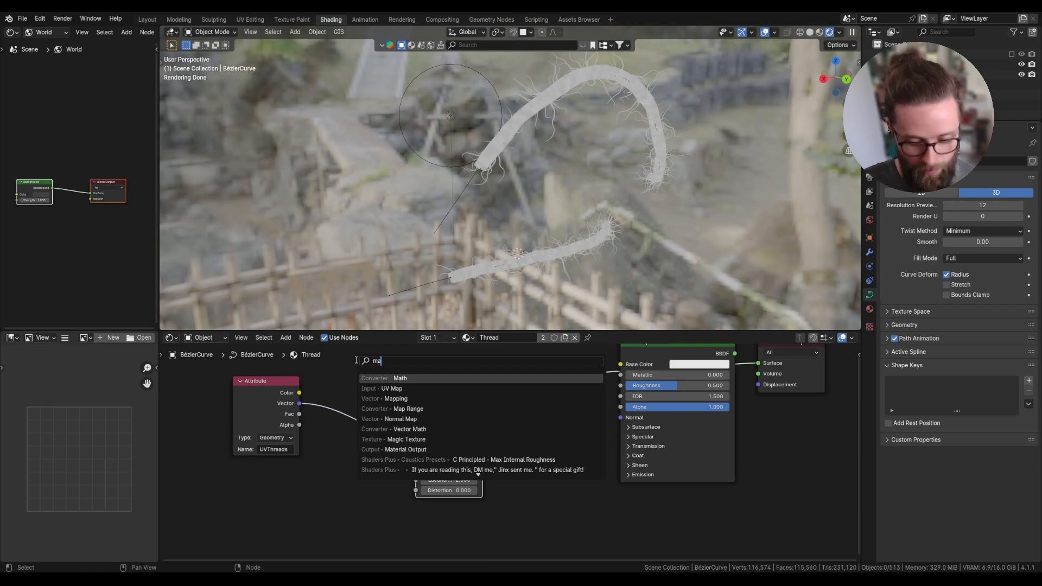
type("pp")
key("Return")
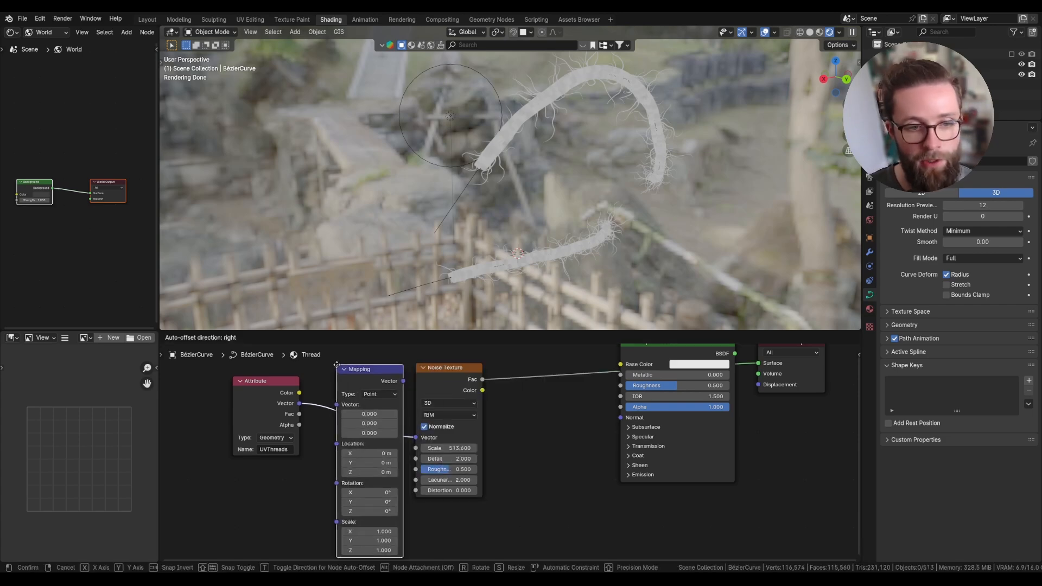
left_click(387, 398)
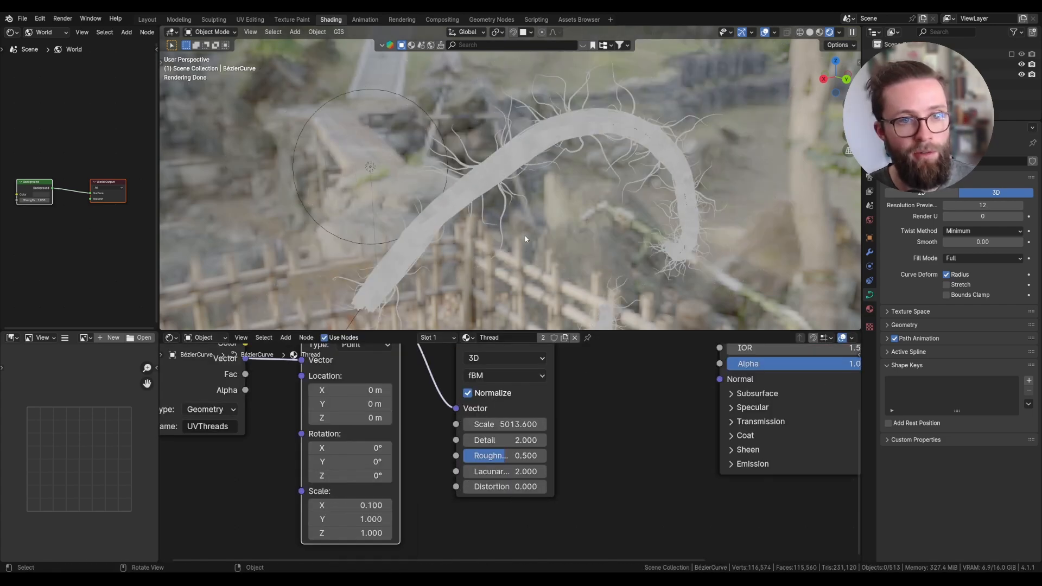
Step: Add a Bump node with the noise Fac as Height, link its Normal to the Principled BSDF, and preview the full shader
middle_click_drag(536, 207, 520, 217)
middle_click_drag(559, 375, 541, 391)
key("shift+a")
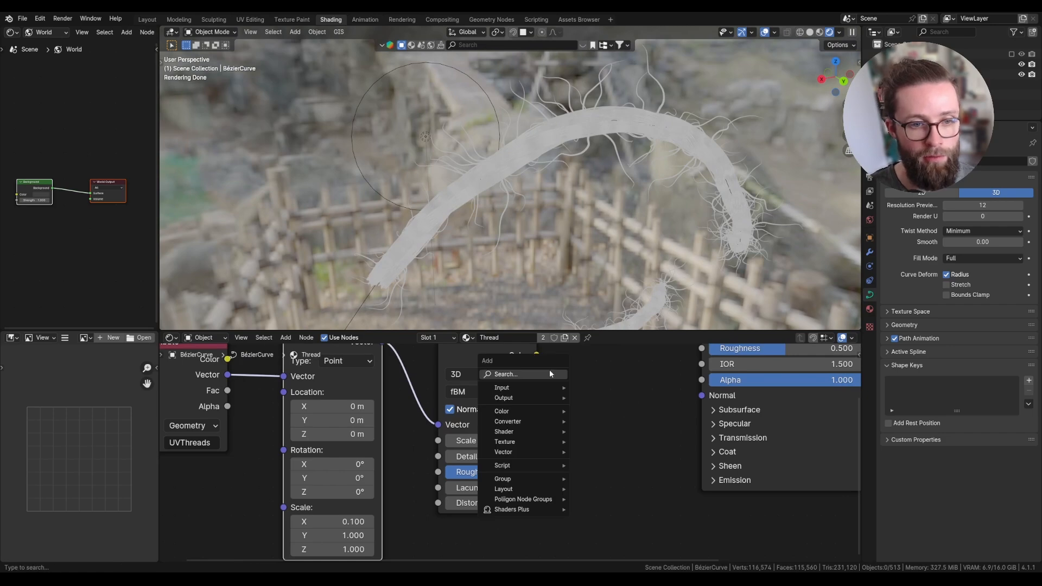
type("bump")
key("Return")
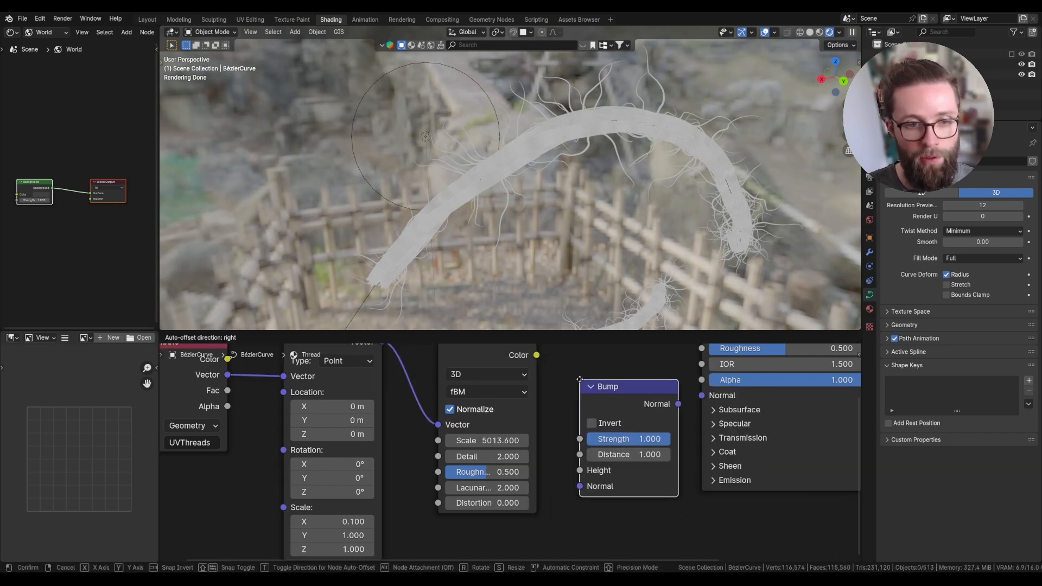
left_click(602, 380)
scroll(543, 466, "down", 1)
left_click_drag(534, 386, 555, 475)
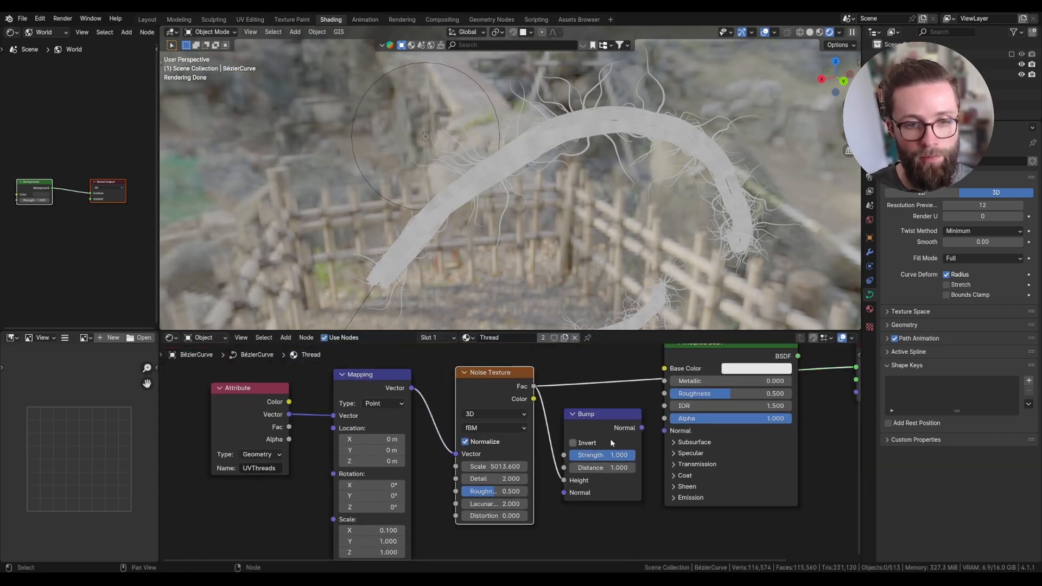
left_click_drag(641, 428, 665, 430)
left_click(698, 431, "ctrl+shift")
Step: Lower the Bump node's Strength to 0.127
scroll(597, 437, "up", 3)
left_click_drag(607, 460, 534, 460)
scroll(450, 415, "down", 3)
Step: Add a Separate XYZ node fed by the Attribute node's Vector output and place it below the noise setup
middle_click_drag(450, 414, 481, 369)
scroll(462, 399, "down", 2)
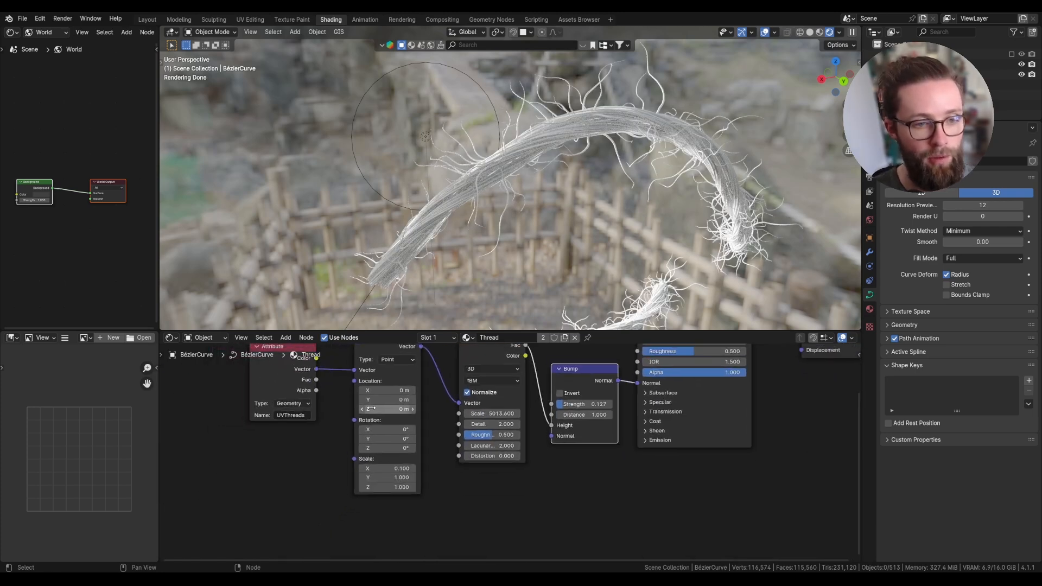
middle_click_drag(371, 408, 372, 421)
left_click_drag(317, 393, 415, 449)
type("sepa")
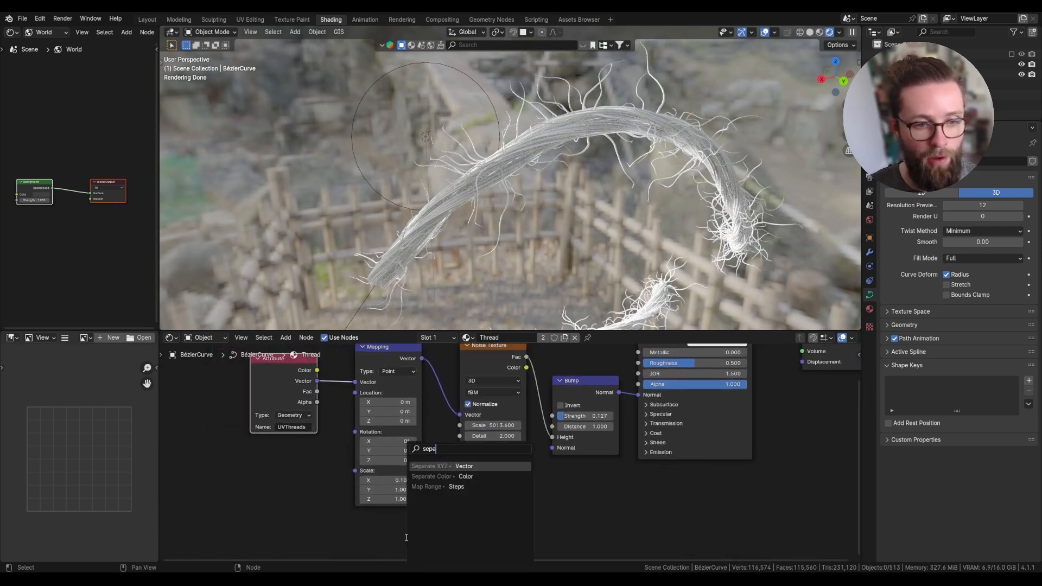
left_click(438, 466)
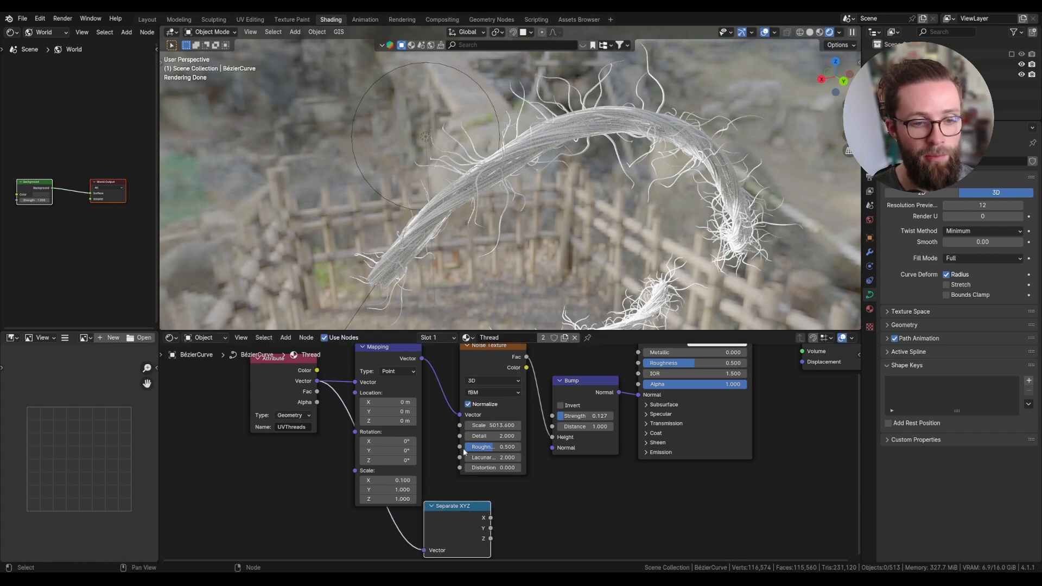
left_click(490, 499)
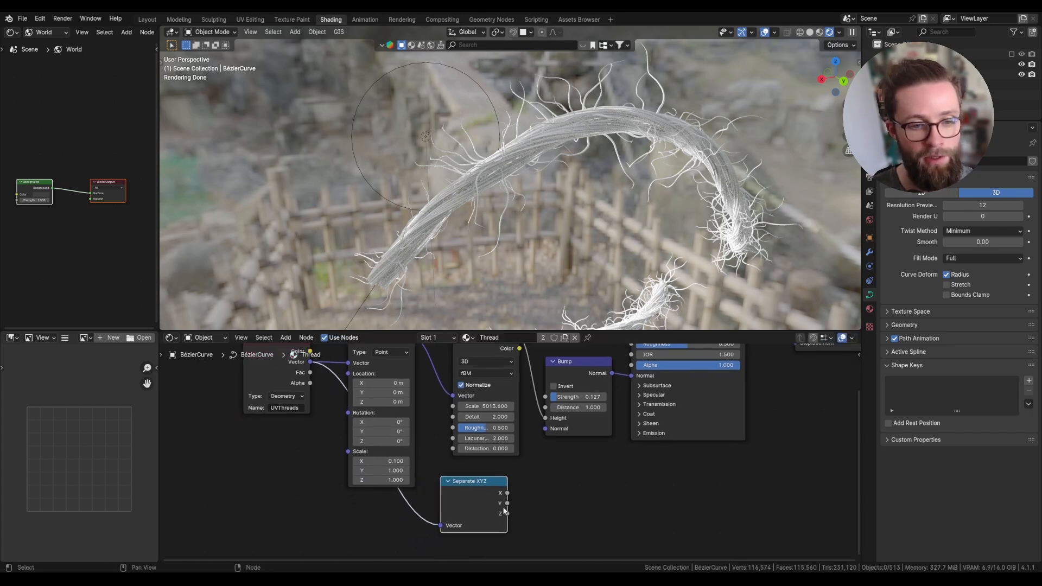
Step: Divide the Separate XYZ node's Z output by 3.000, matching the Ply Count in the modifier's Ply Settings
left_click_drag(568, 511, 568, 510)
type("div")
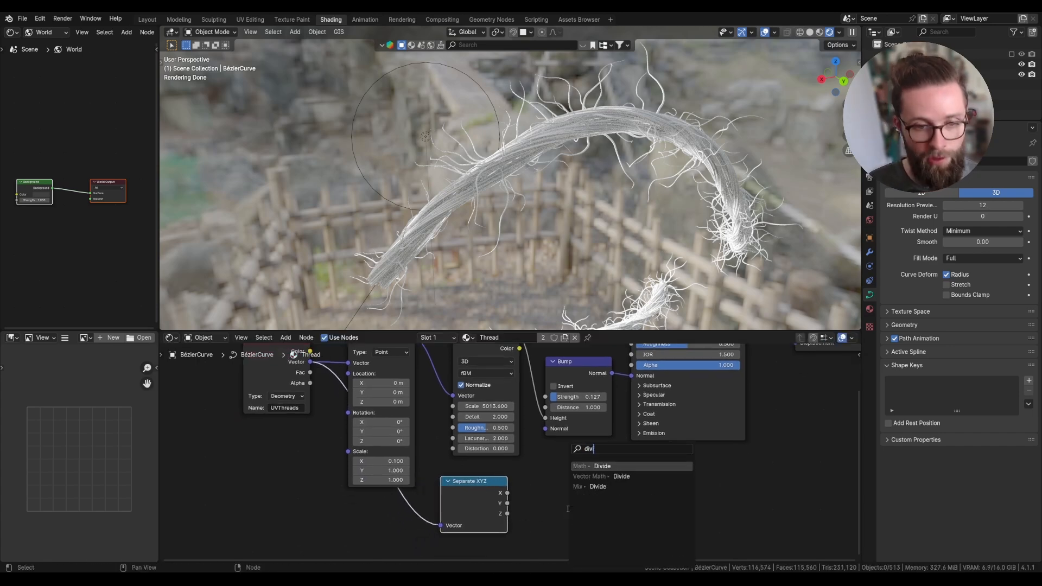
left_click(575, 466)
left_click(563, 441)
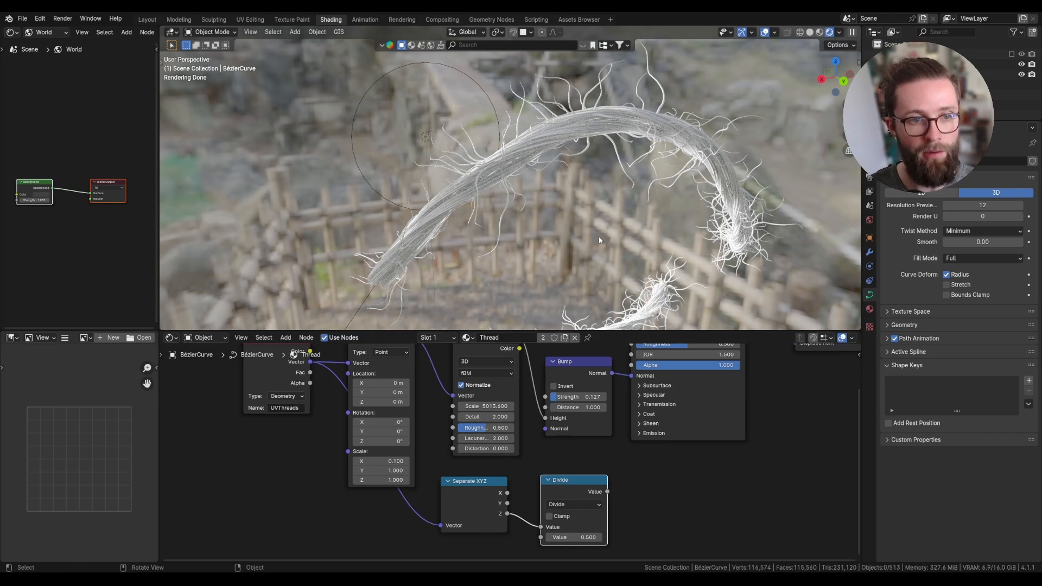
left_click(870, 252)
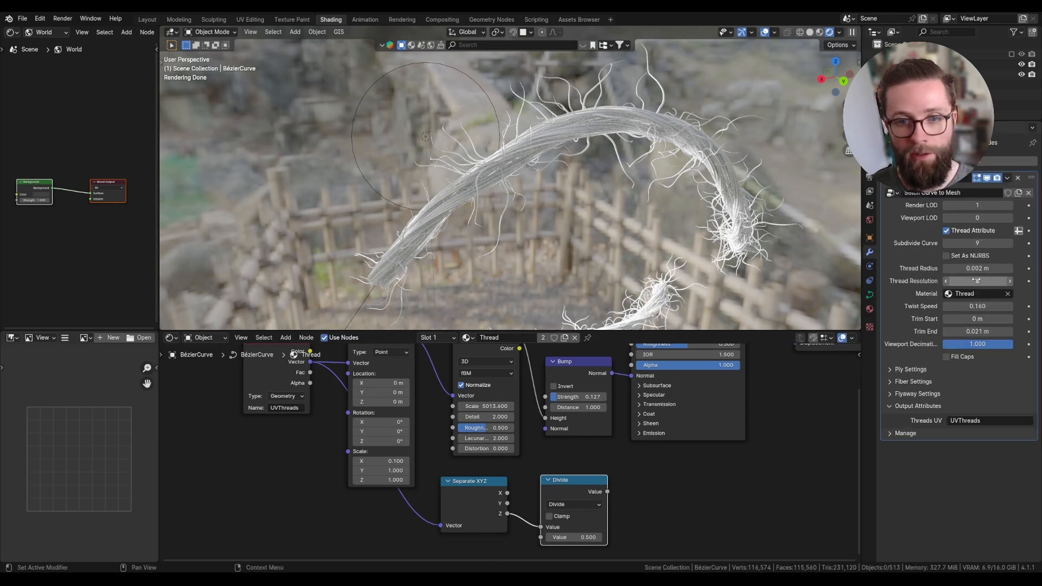
left_click(911, 369)
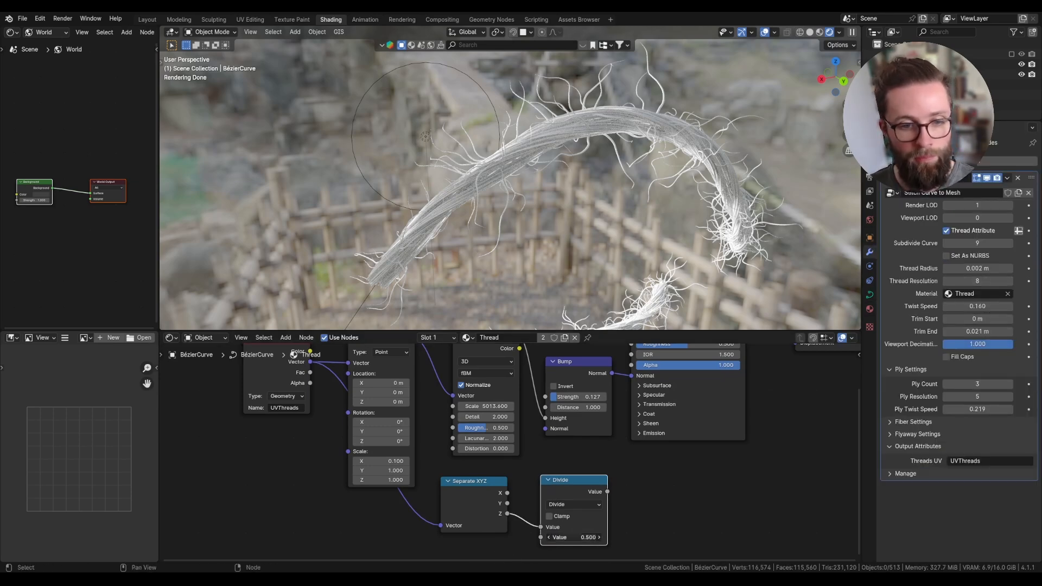
Step: Feed the Divide result into a new Color Ramp and link its Color output to the Principled BSDF's Base Color
left_click_drag(608, 492, 646, 493)
type("r")
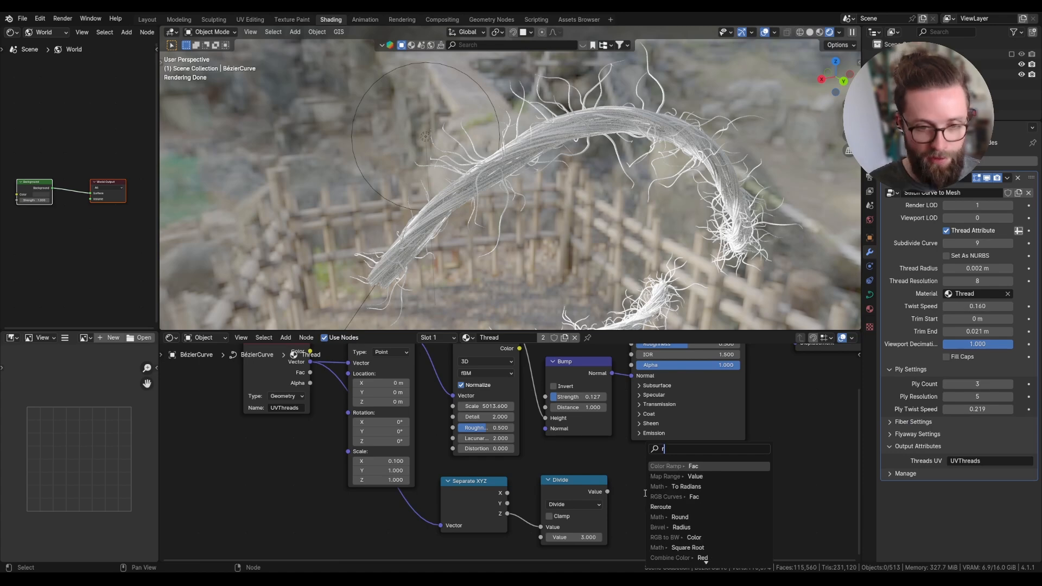
type("amp")
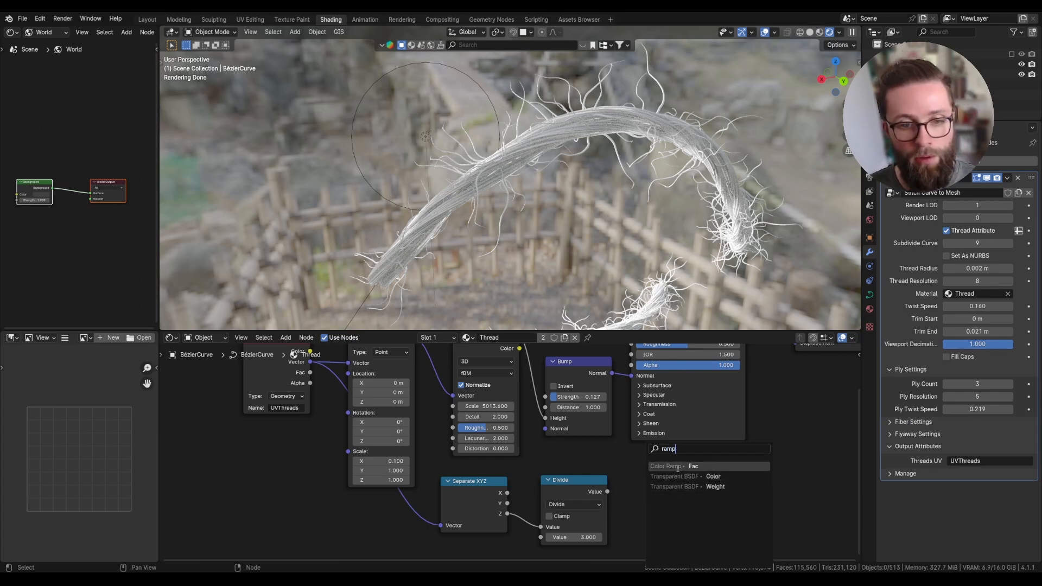
left_click(655, 464)
left_click(655, 458)
key("Home")
left_click_drag(662, 495, 600, 394)
Step: Set the Color Ramp's color mode to HSV and make its first stop red
scroll(629, 521, "up", 5)
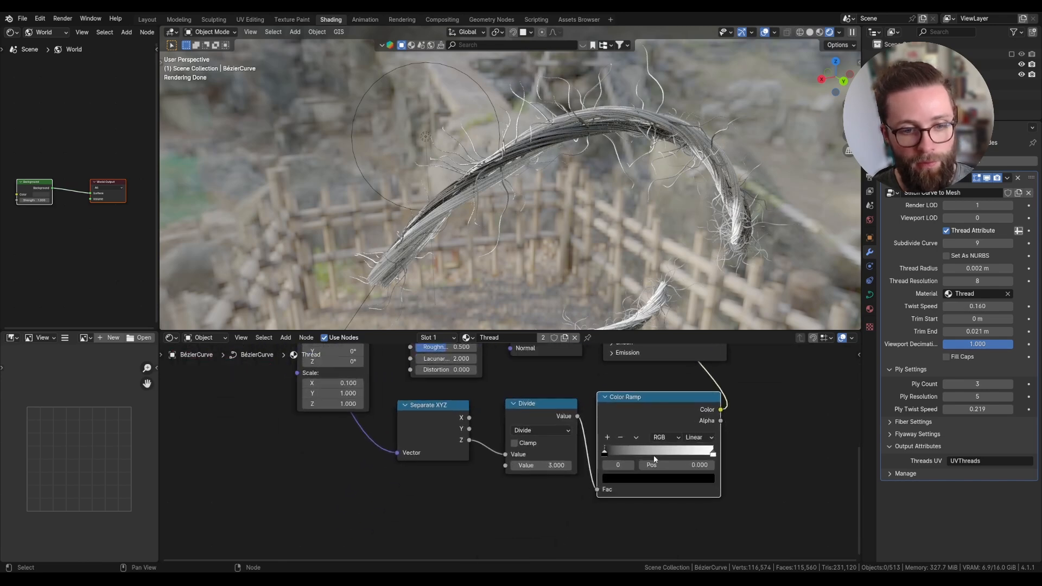
left_click(736, 432)
left_click(671, 429)
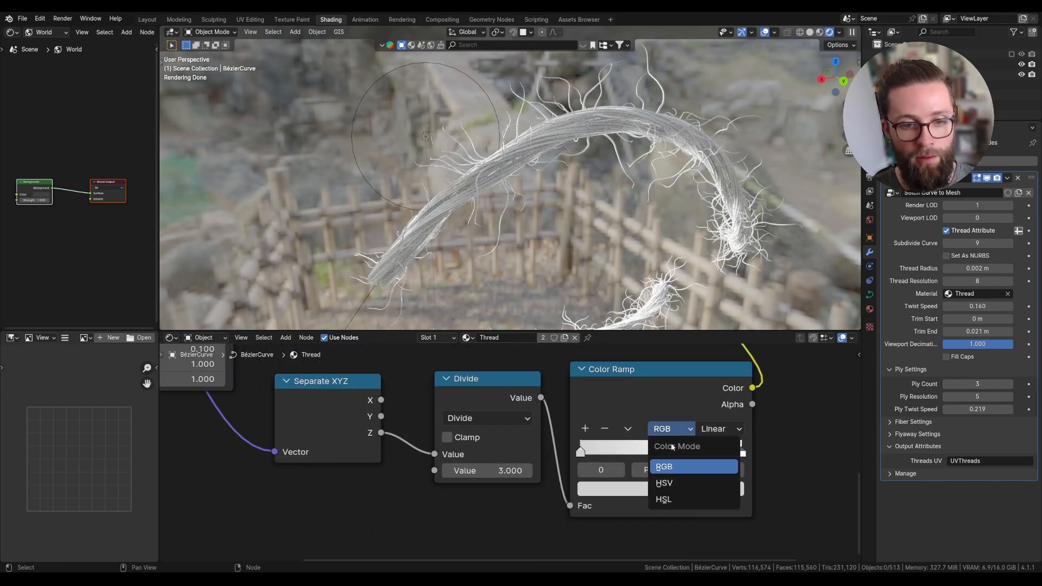
left_click(665, 487)
left_click(582, 454)
left_click(614, 491)
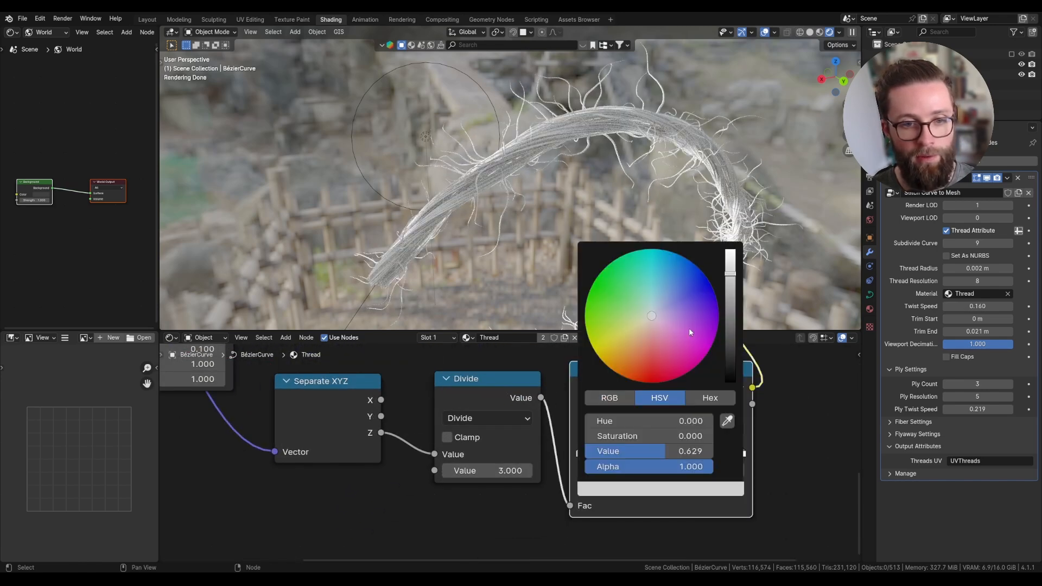
left_click_drag(702, 338, 638, 381)
Step: Make the Color Ramp's last stop cyan and set the hue interpolation to Far
left_click(740, 454)
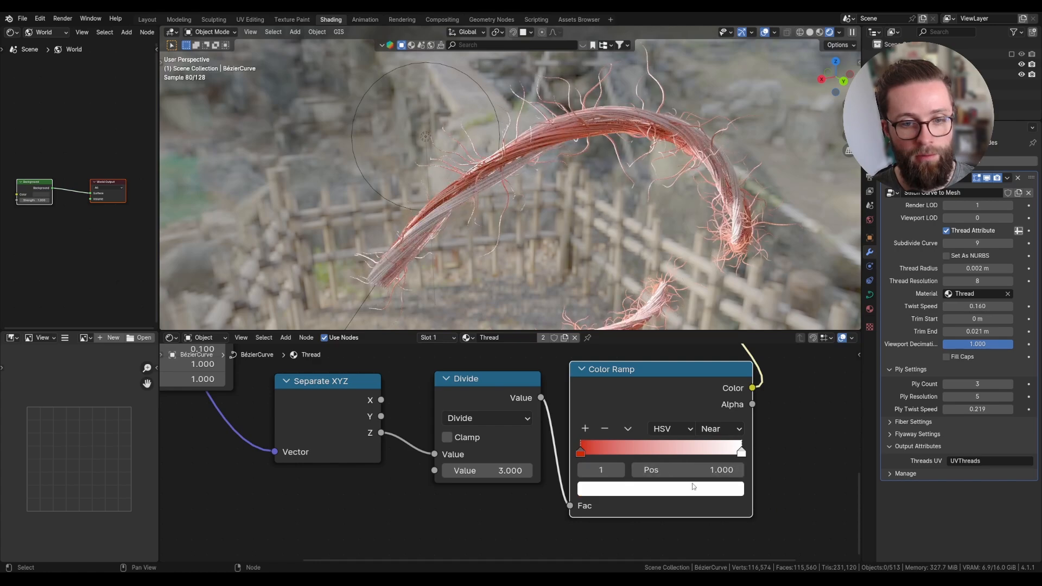
left_click(640, 489)
left_click_drag(638, 345, 624, 260)
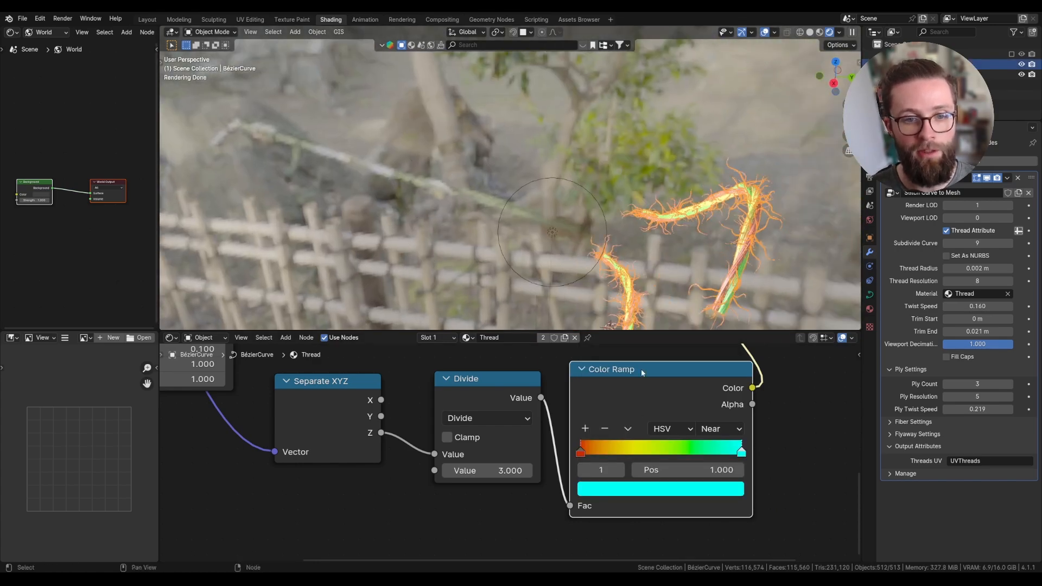
left_click(710, 428)
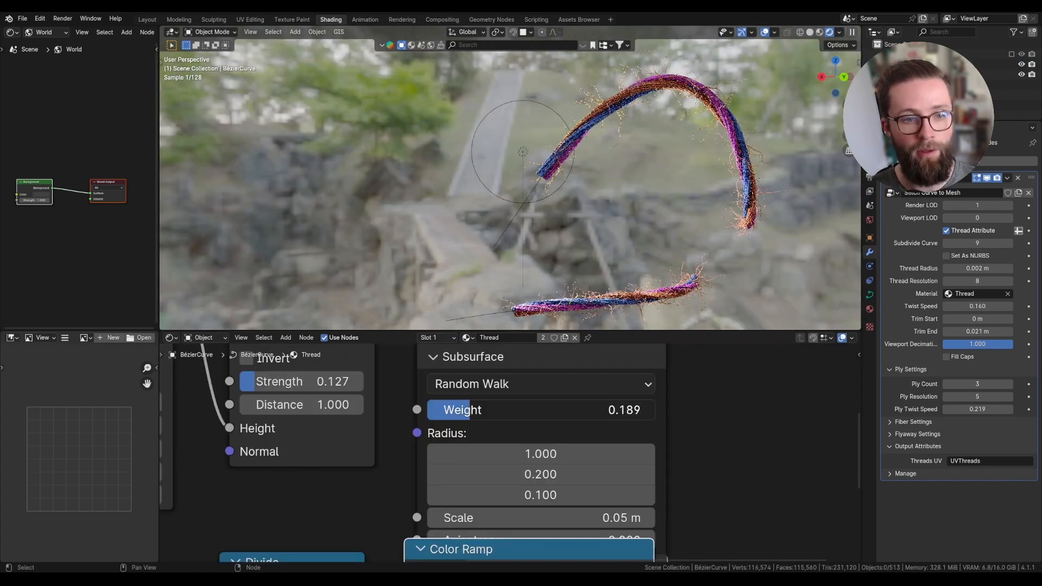
Step: Set the Principled BSDF's Subsurface Weight to 0.273
left_click_drag(475, 410, 488, 411)
scroll(487, 426, "down", 3)
middle_click_drag(489, 423, 503, 489)
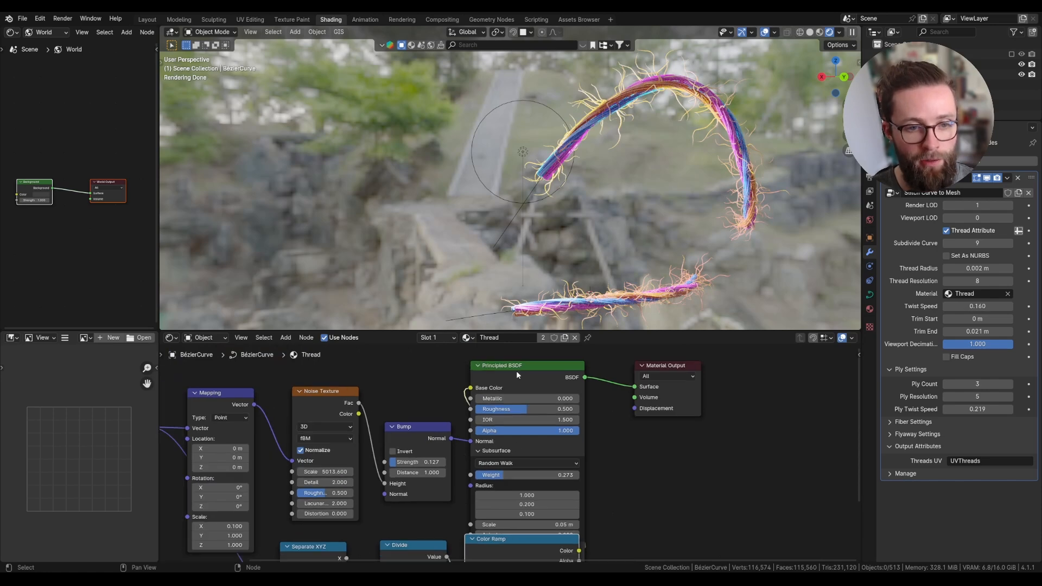
Step: Reposition the Principled BSDF and Color Ramp nodes, and link the ramp's Color output to a second input of the shader
left_click_drag(516, 369, 546, 355)
middle_click_drag(534, 492, 538, 414)
scroll(537, 413, "down", 3)
left_click_drag(502, 460, 508, 512)
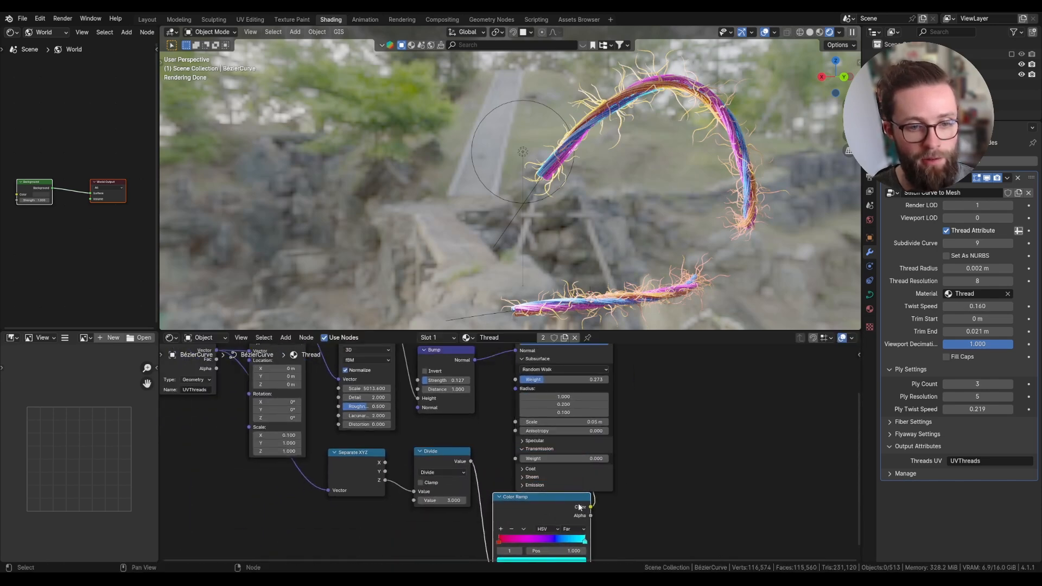
left_click_drag(590, 507, 607, 484)
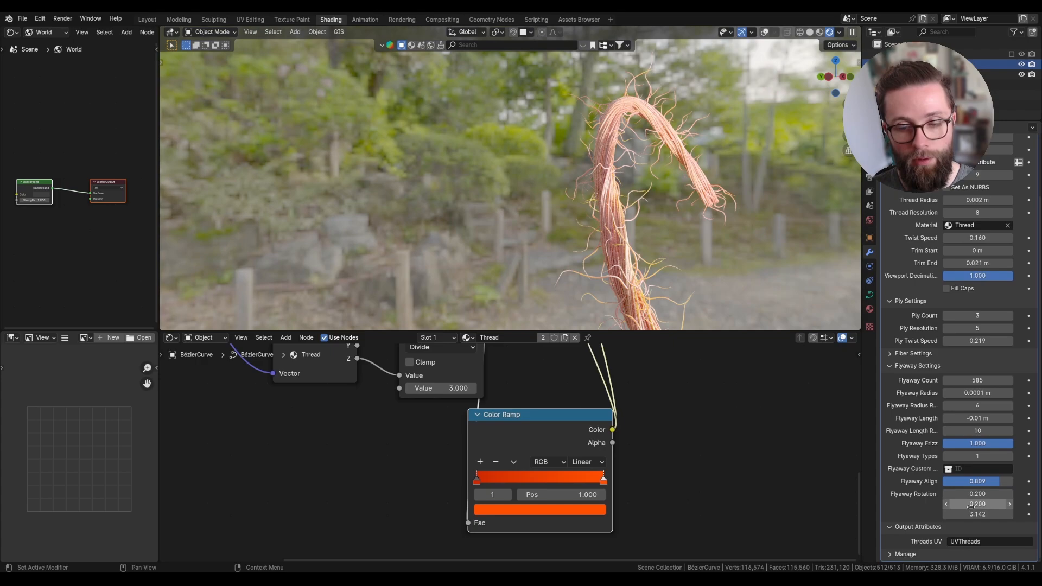
Step: In the modifier's Flyaway Settings, set Flyaway Count to 5805, Flyaway Radius to 0.00005 m and Flyaway Length to 0.002 m
left_click(956, 380)
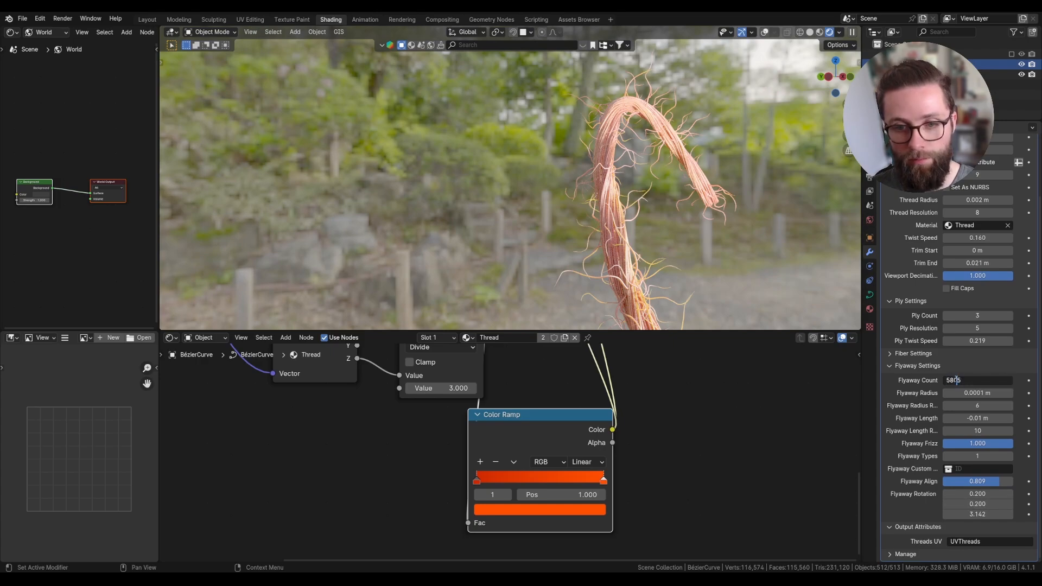
key("Return")
left_click(976, 393)
type("0.00005")
key("Return")
left_click(977, 418)
type("0.002")
key("Return")
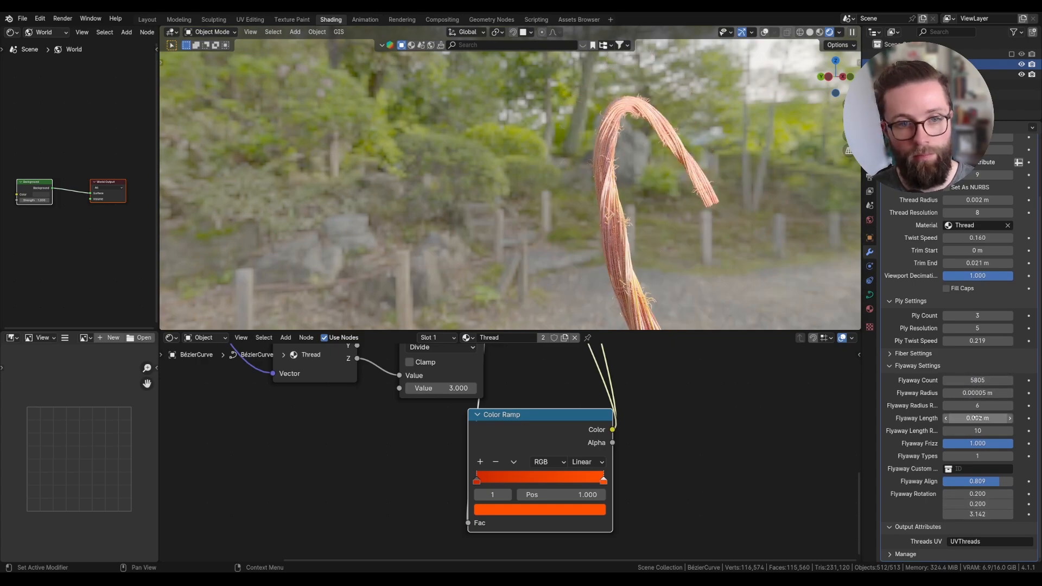
Step: Adjust the Flyaway Length to 0.006 m and raise the modifier's Subdivide Curve value
mouse_move(977, 418)
left_mouse_down()
mouse_move(1010, 418)
mouse_move(958, 418)
left_mouse_up()
scroll(977, 418, "up", 3)
left_click_drag(978, 243, 993, 244)
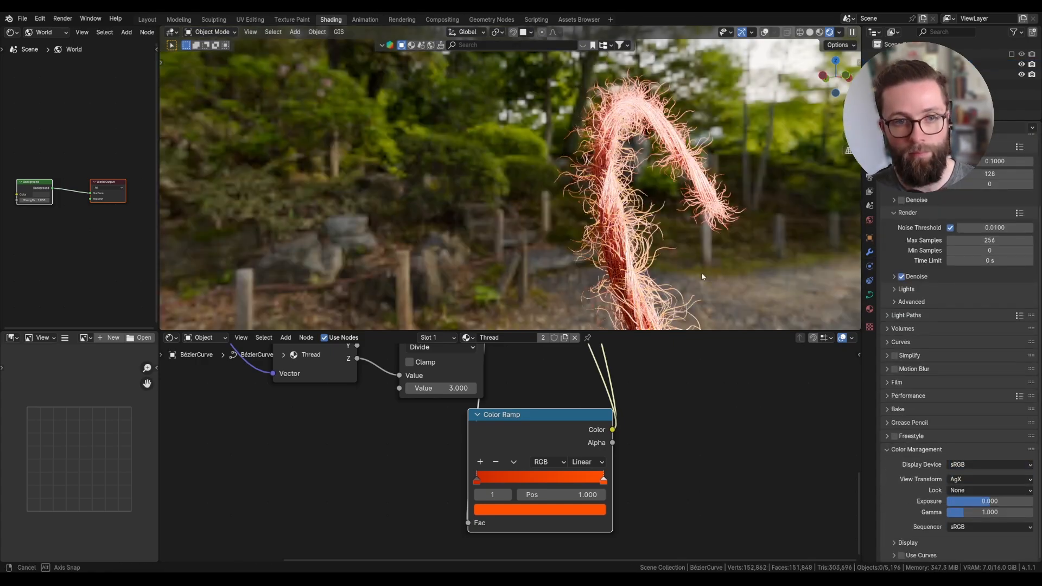
middle_click_drag(701, 272, 770, 230)
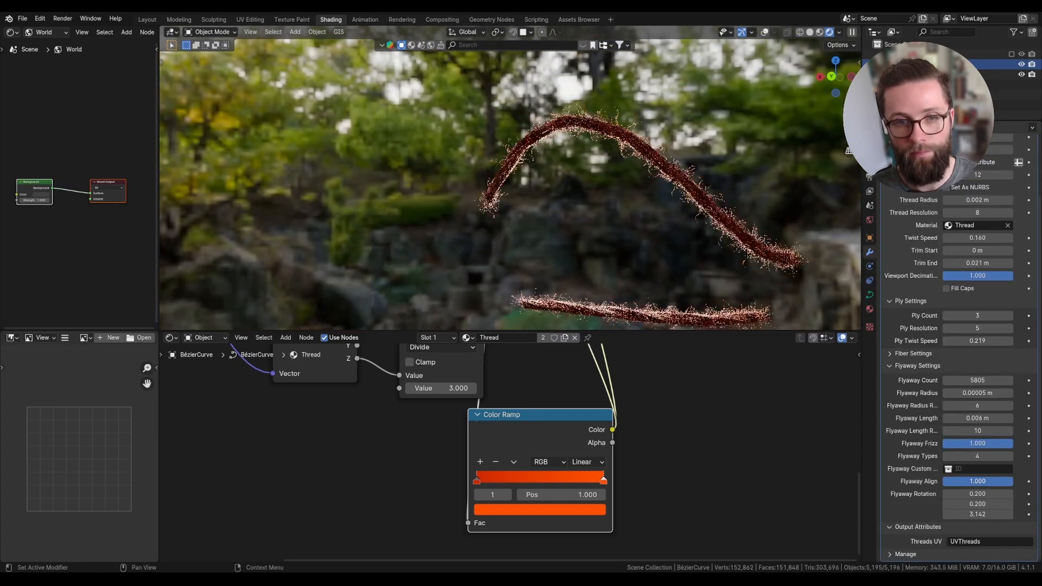
scroll(1009, 247, "up", 3)
left_click(1010, 243)
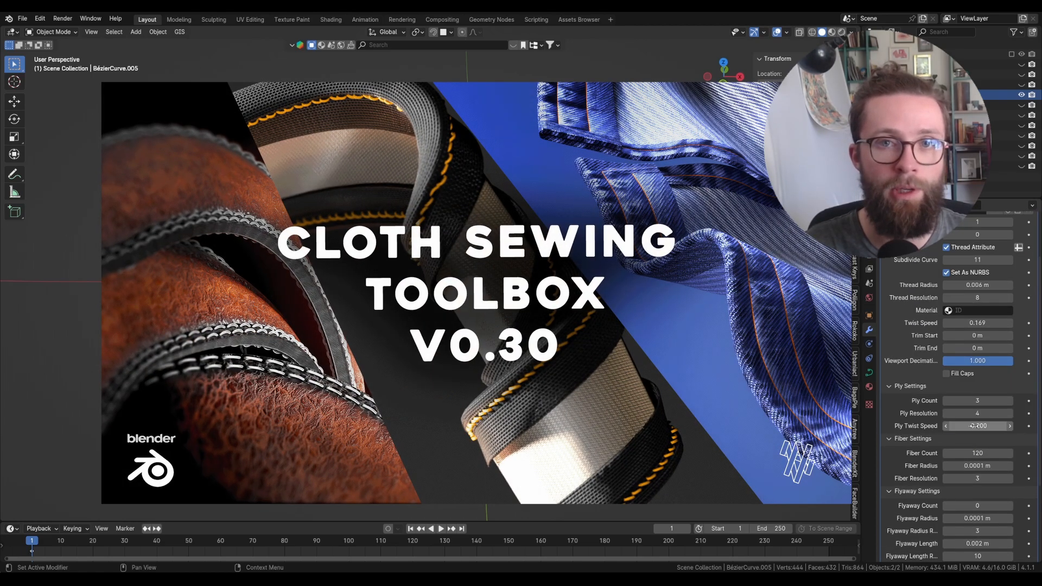
Step: On the rope curve in the Layout scene, set Ply Twist Speed to -0.5 and Flyaway Count to 1000
double_click(975, 426)
type("-0.5")
key("Return")
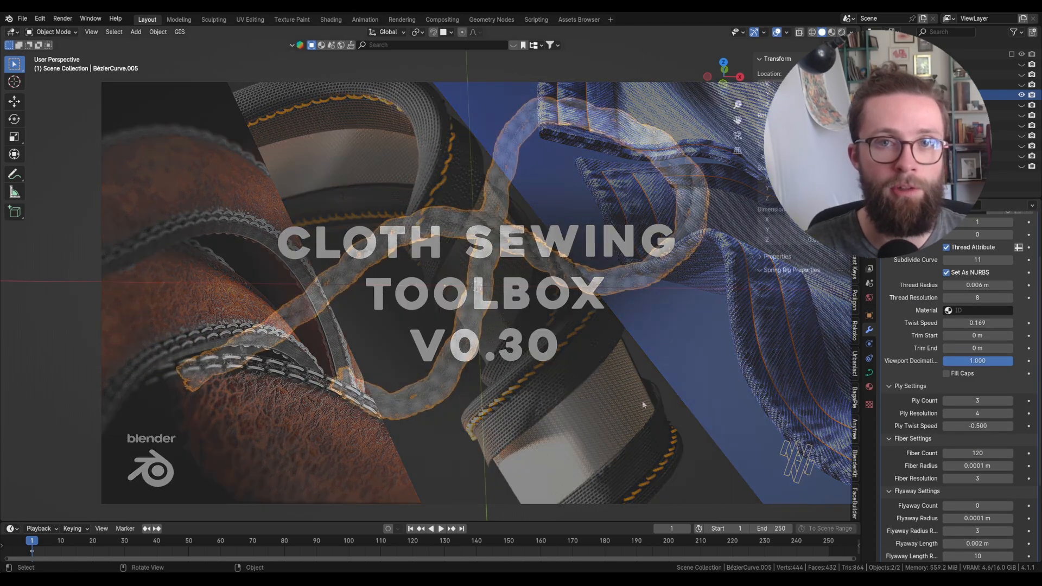
double_click(977, 506)
type("1000")
key("Return")
scroll(980, 461, "down", 1)
scroll(988, 458, "down", 3)
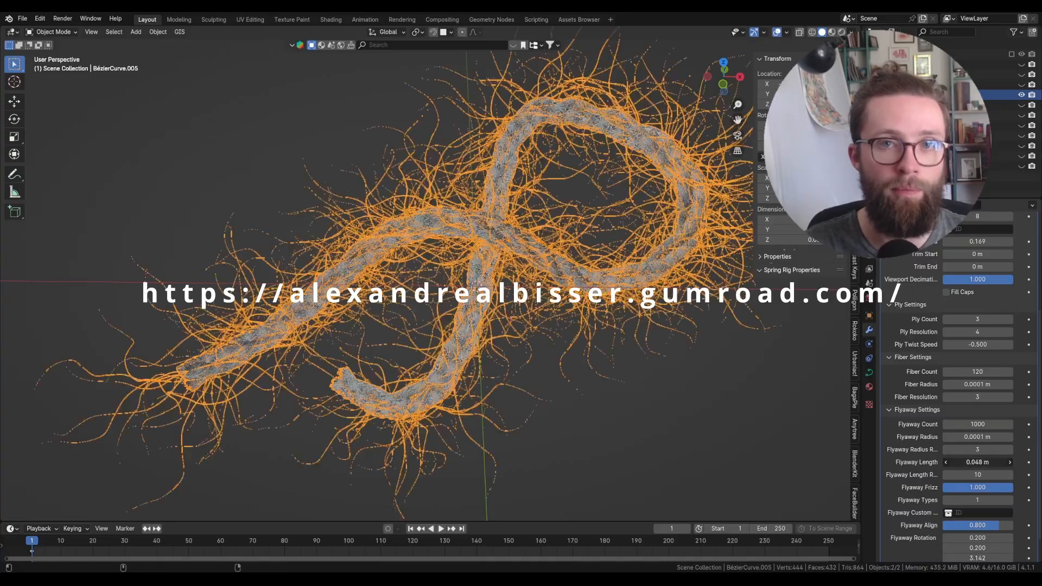
Step: Switch the viewport to rendered shading and bring up the rope's Flyaway Settings
key("z")
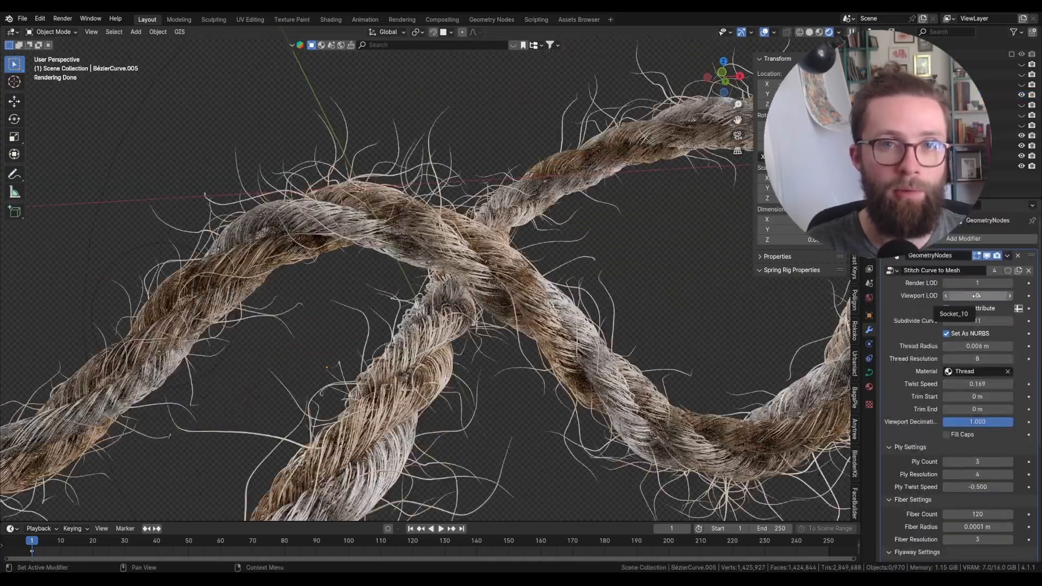
scroll(976, 380, "down", 5)
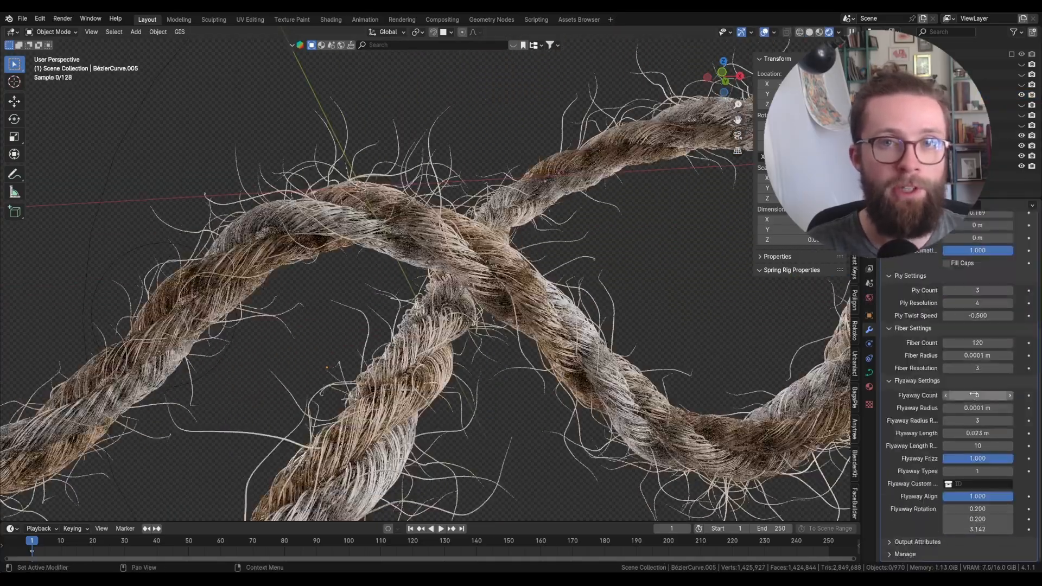